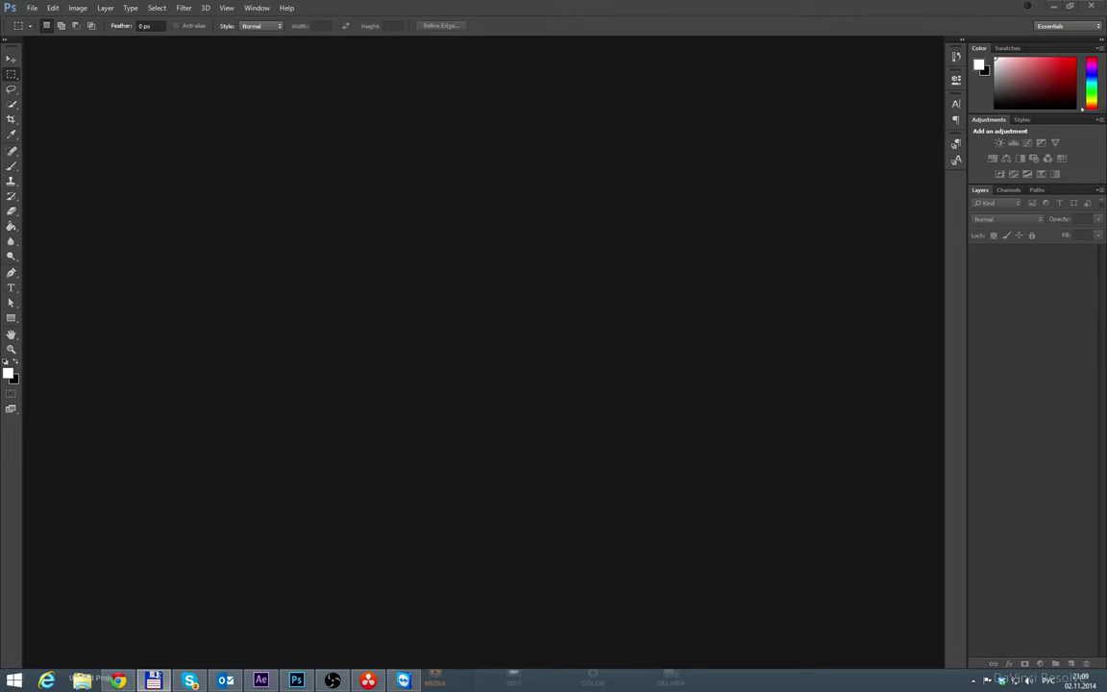
Step: Open comparison-p.jpg in Photoshop, and import the same file into the After Effects project
drag(558, 317, 559, 313)
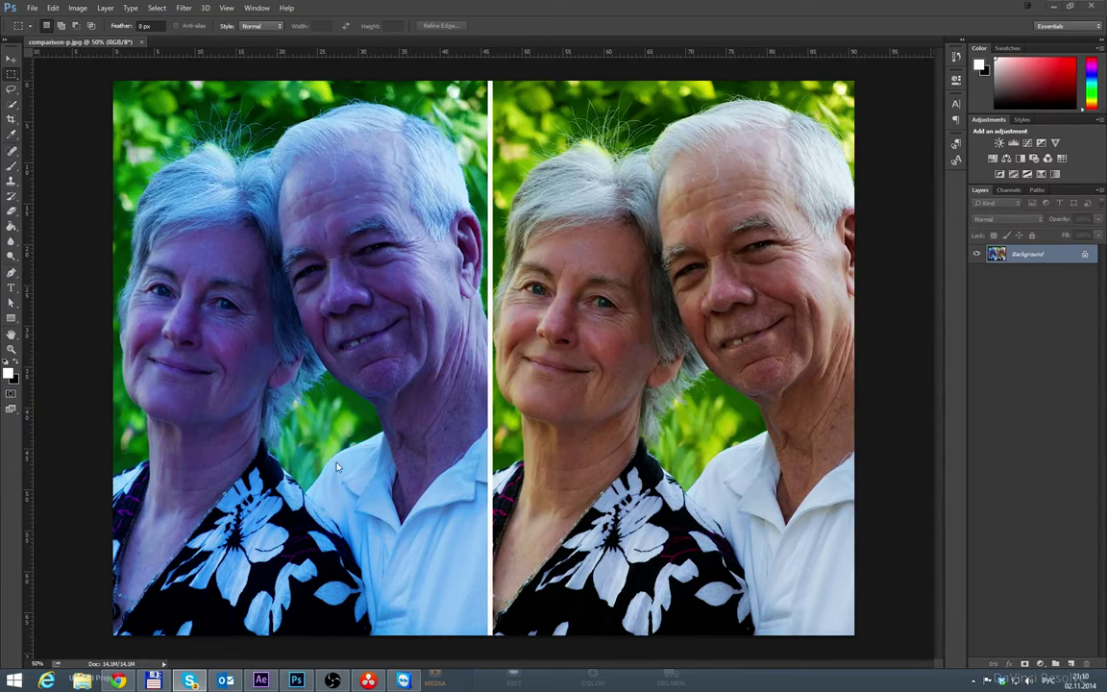
click(261, 681)
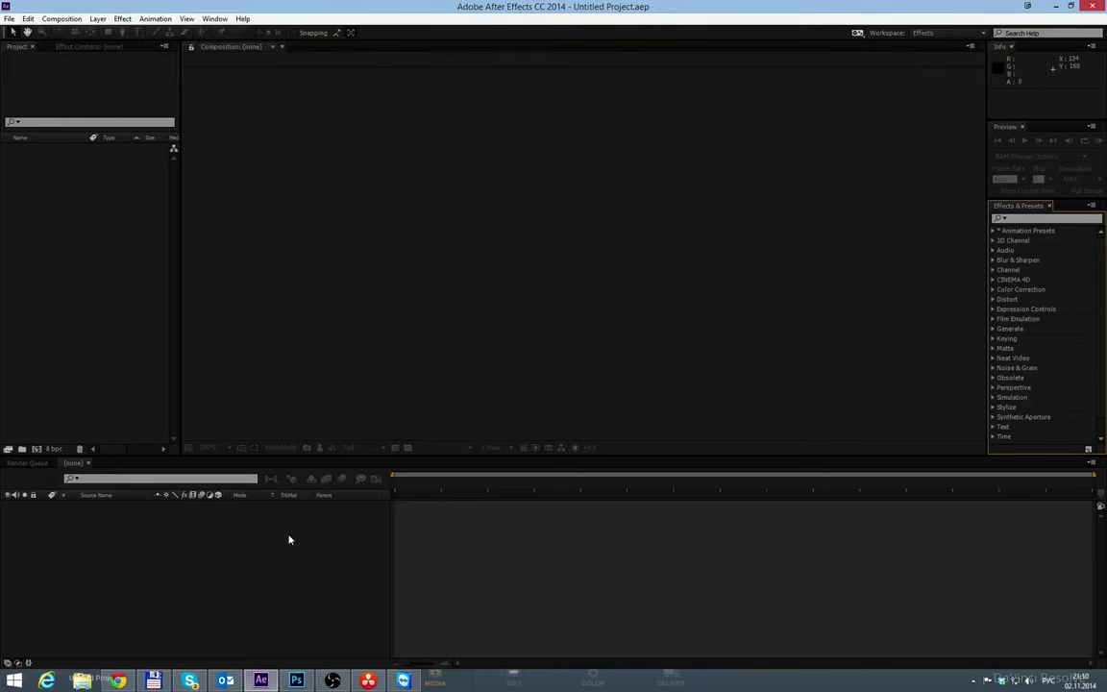
click(159, 678)
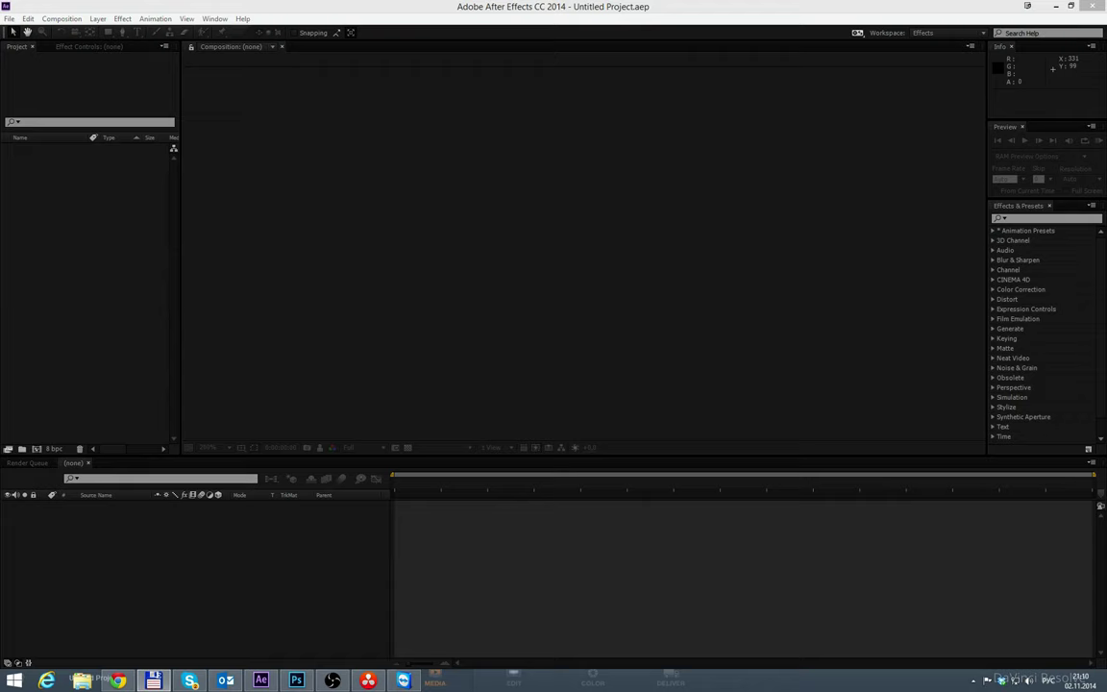
drag(545, 199, 34, 232)
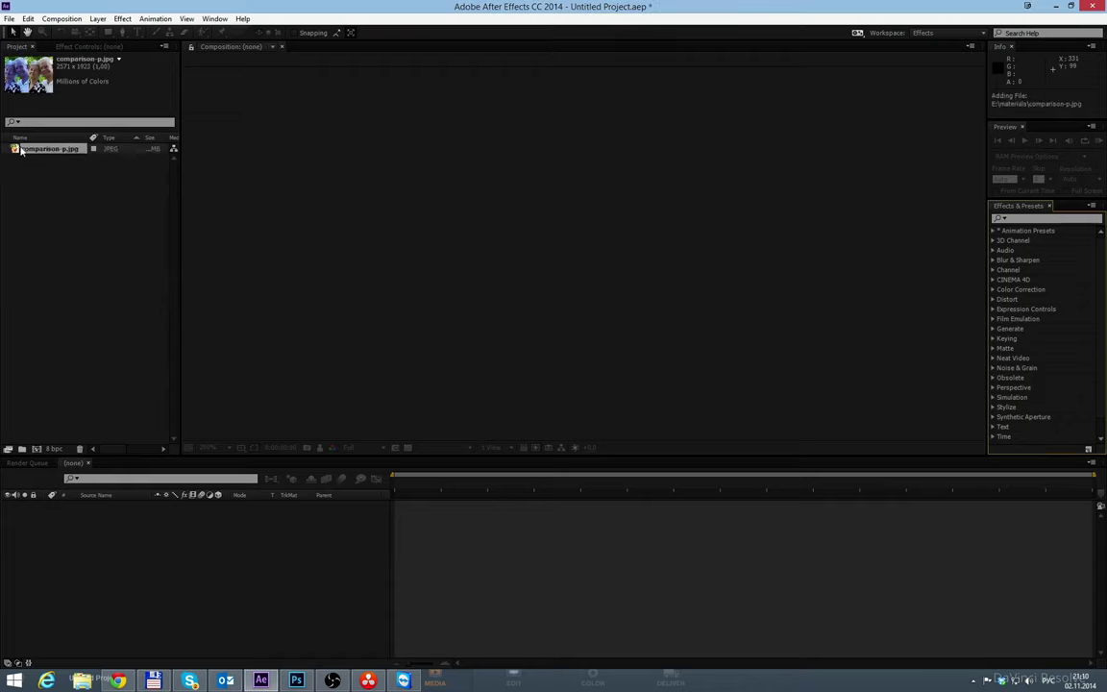
Step: Create a composition from comparison-p.jpg and set the project's colour depth to 16 bits per channel
drag(21, 151, 37, 448)
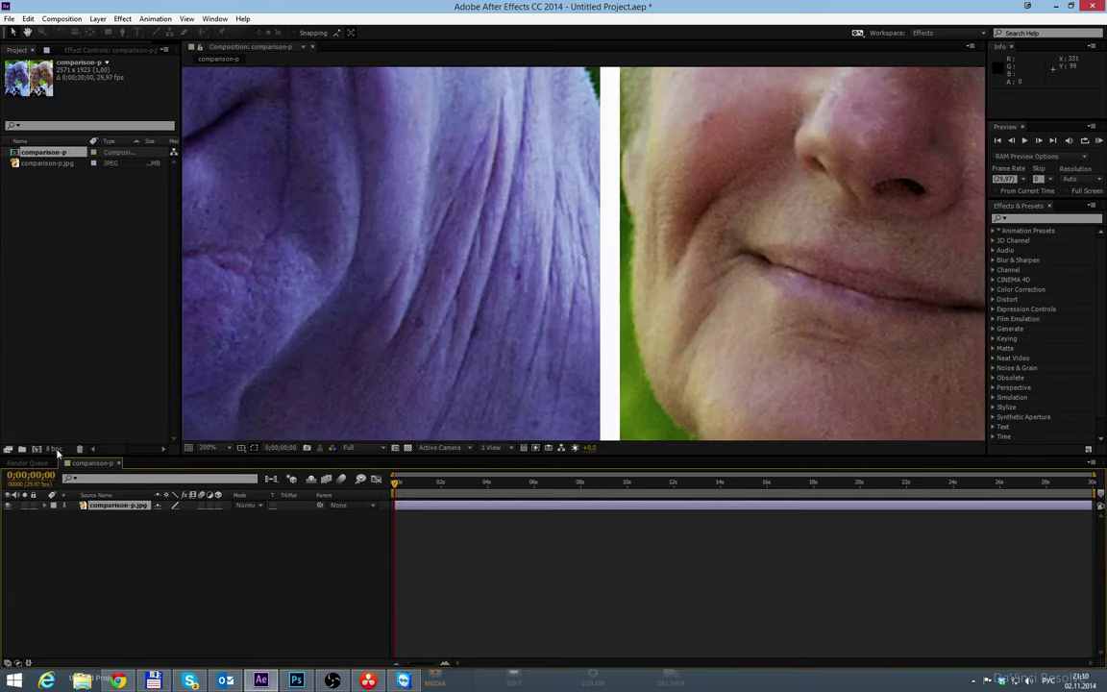
alt+click(55, 449)
scroll(519, 211, down, 3)
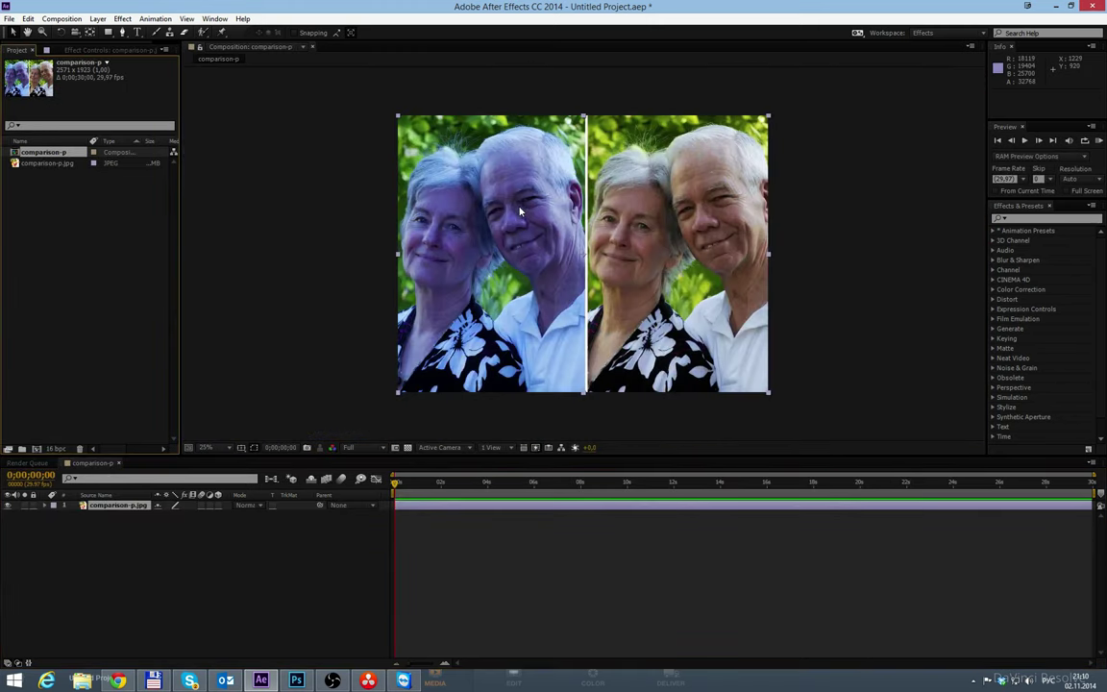
Step: Move the photo layer so its blue-tinted half fills the right half of the composition, and apply the Curves effect to it
drag(520, 221, 745, 233)
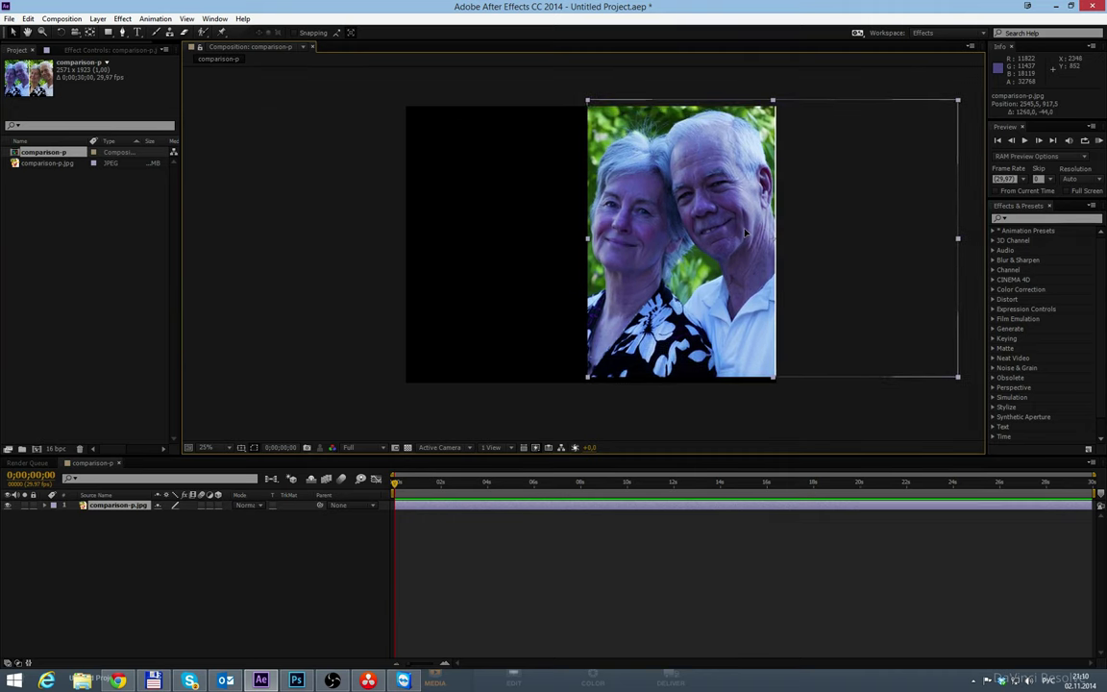
click(1019, 219)
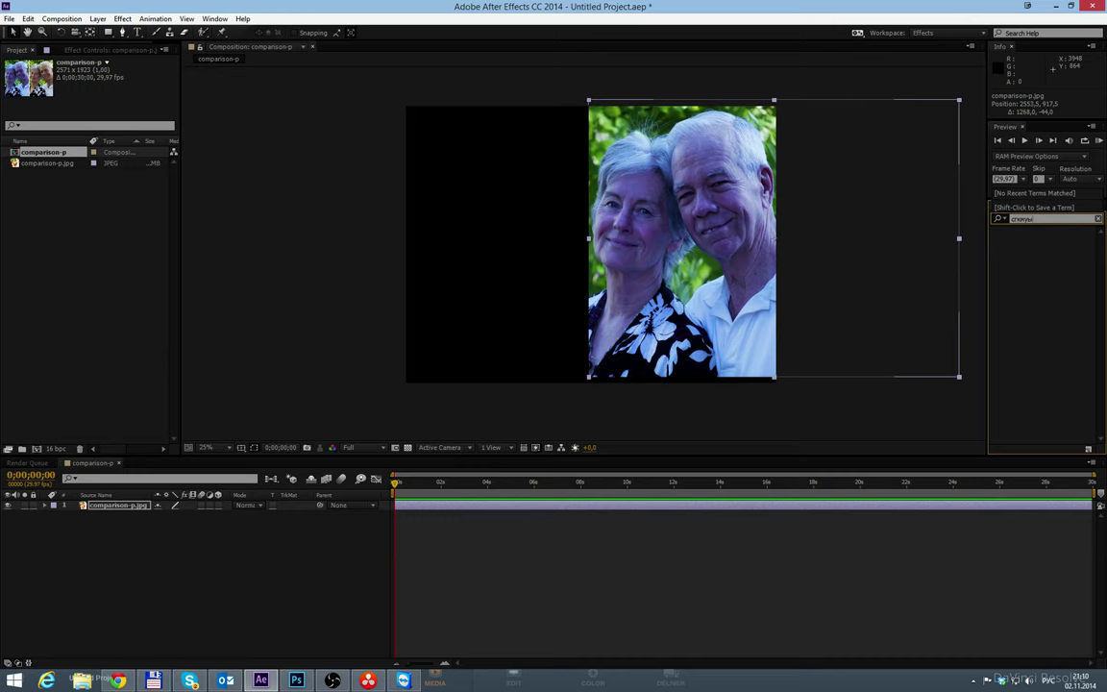
key(Pause)
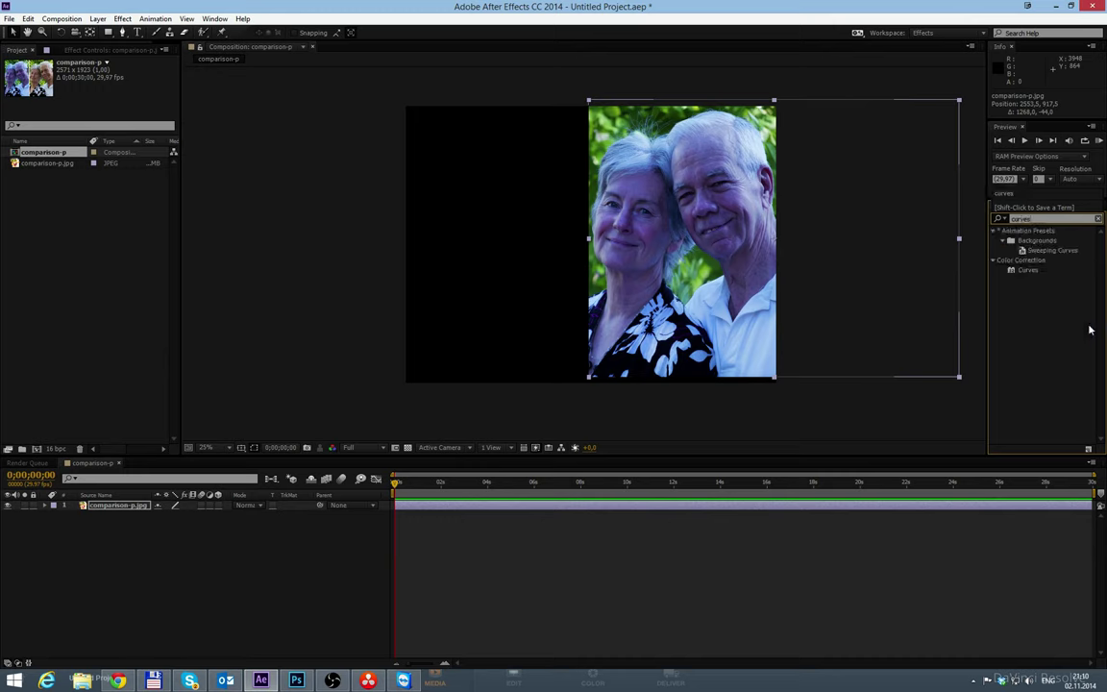
double_click(1024, 270)
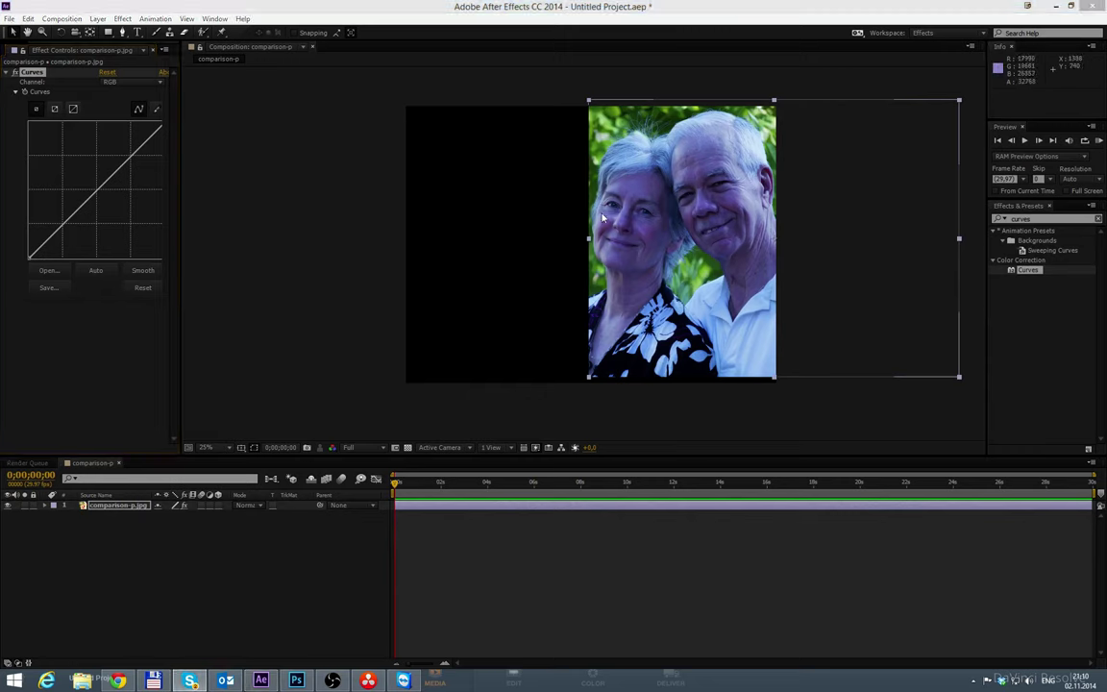
drag(635, 213, 631, 218)
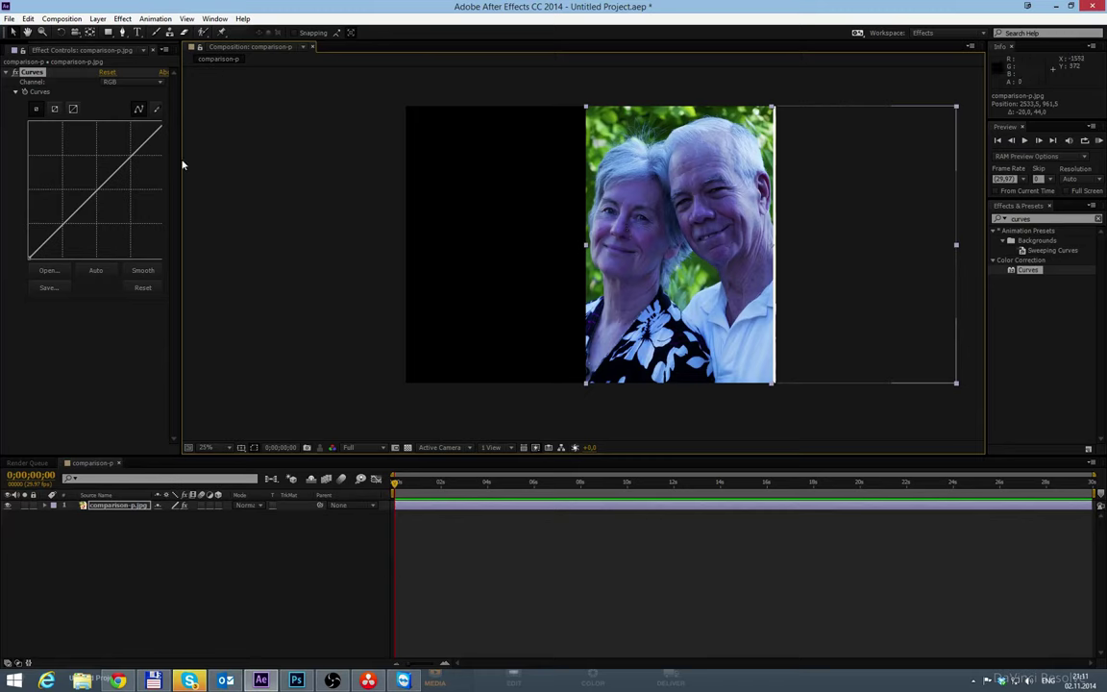
mouse_move(179, 158)
mouse_down()
mouse_move(209, 156)
mouse_move(195, 160)
mouse_up()
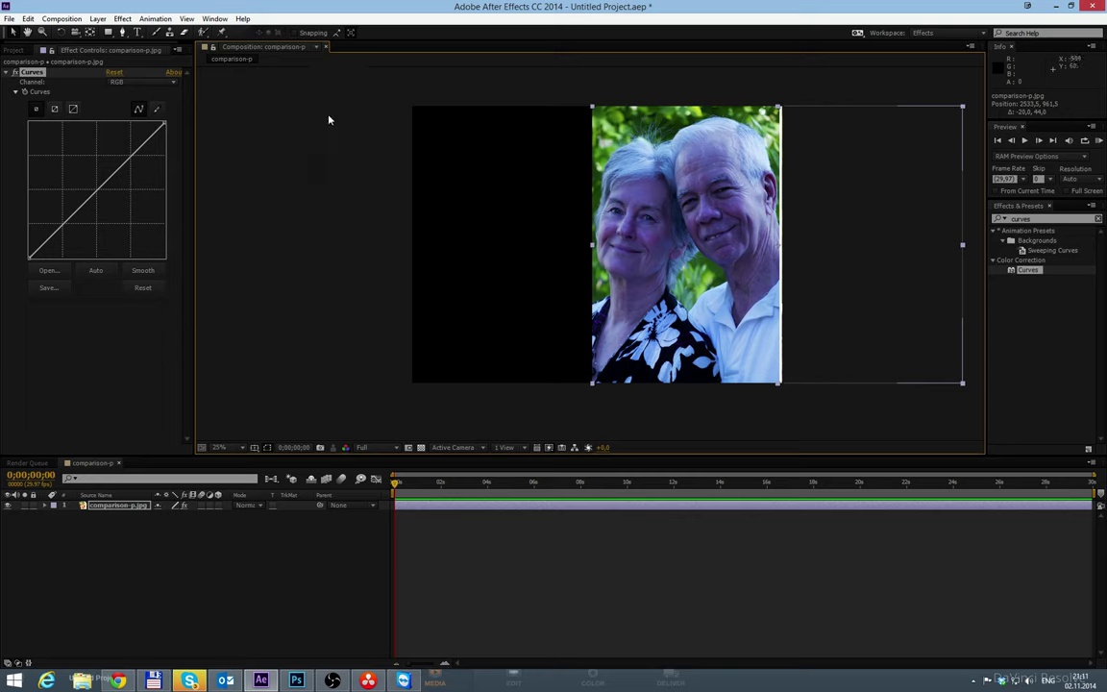
Step: Lower the Blue channel curve in the shadows, midtones and highlights to reduce the photo's blue cast
click(128, 83)
click(133, 133)
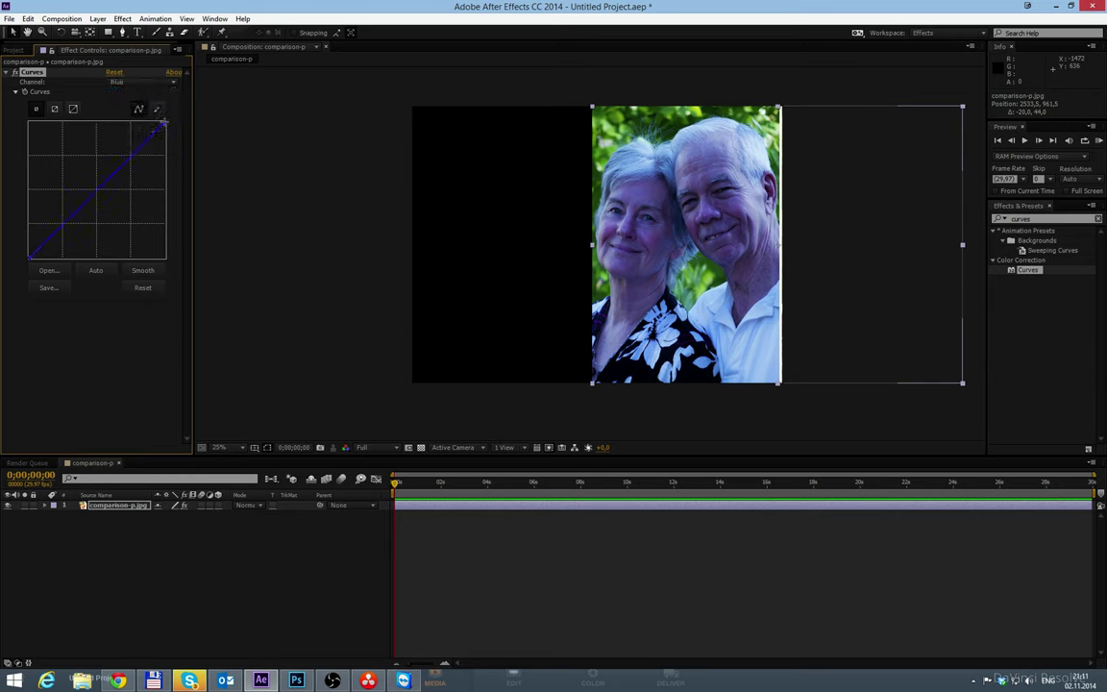
mouse_move(164, 123)
mouse_down()
mouse_move(169, 154)
mouse_move(169, 139)
mouse_up()
drag(75, 217, 79, 225)
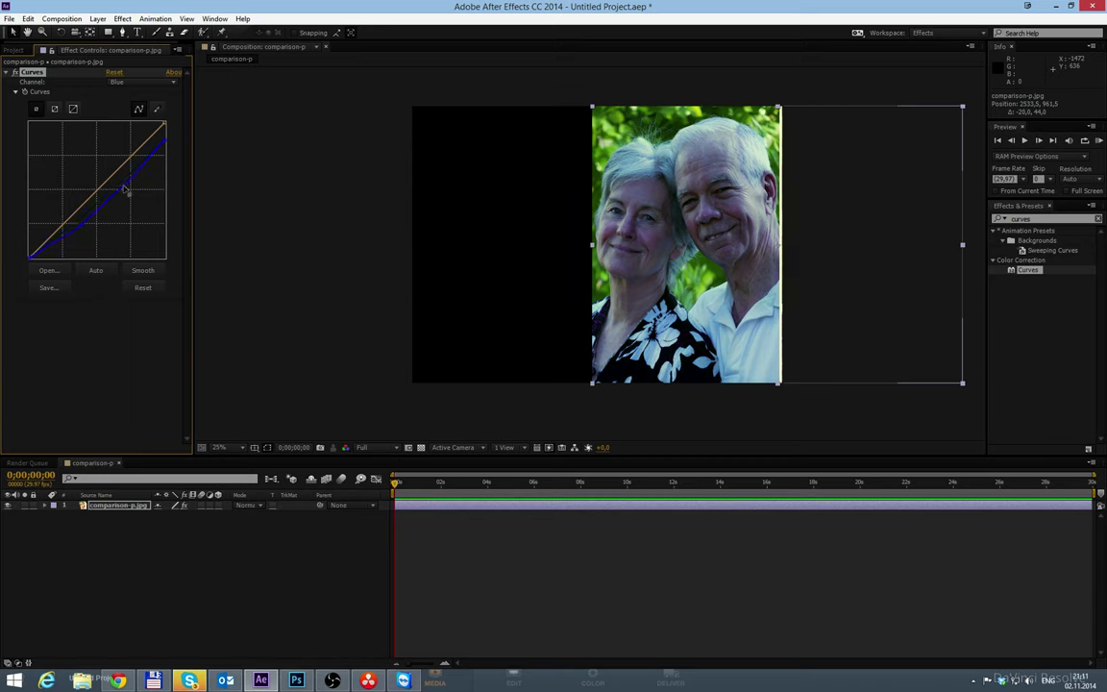
drag(120, 189, 125, 194)
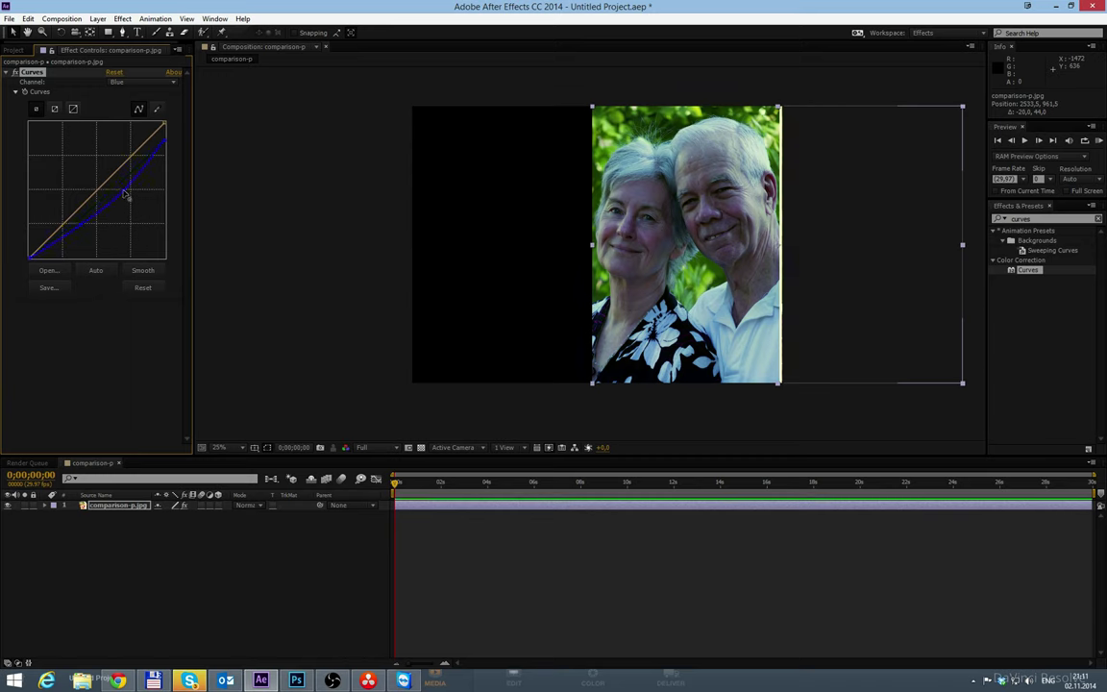
drag(74, 230, 73, 230)
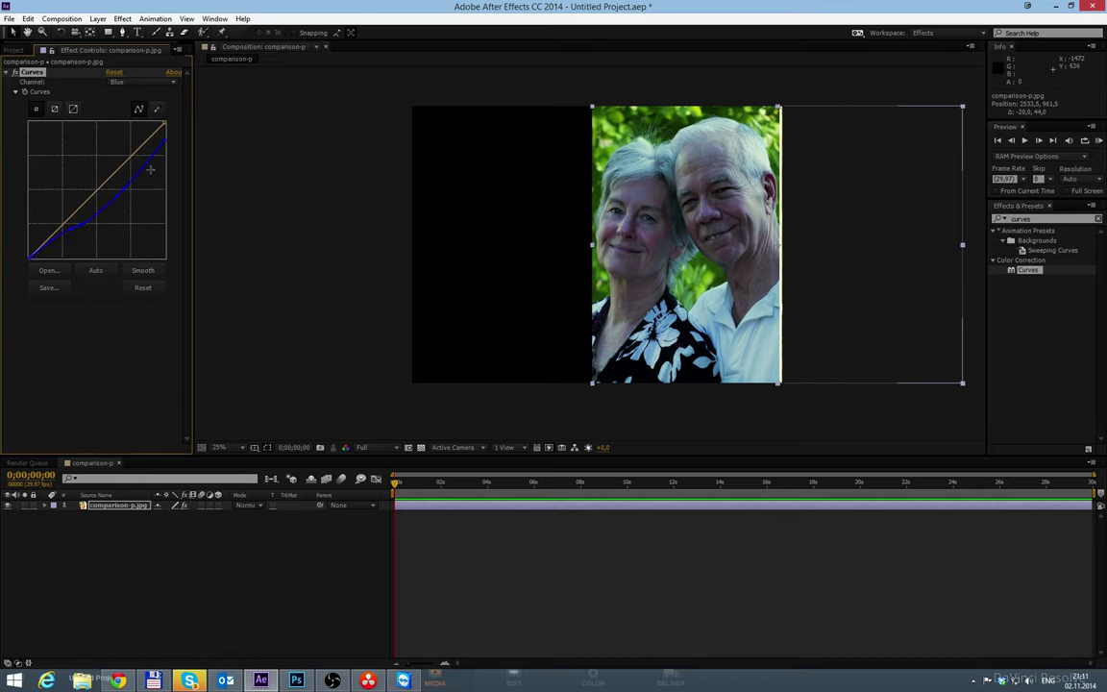
drag(164, 141, 170, 133)
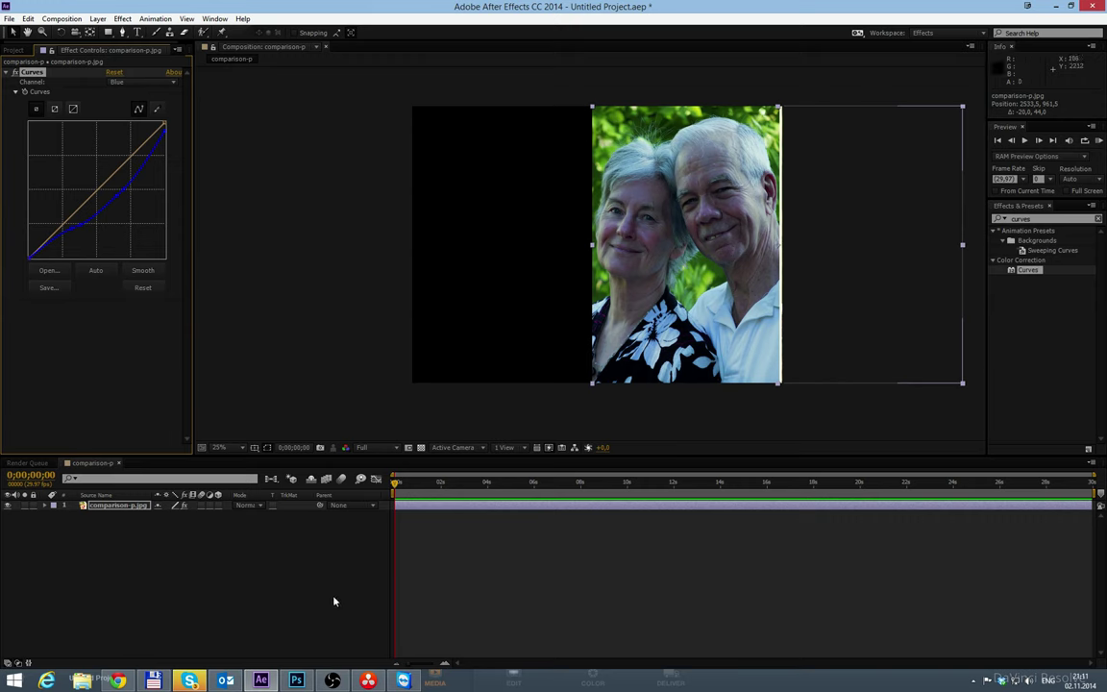
Step: Switch to Photoshop and crop comparison-p.jpg to its blue-tinted half, about 46.5 cm wide
click(296, 680)
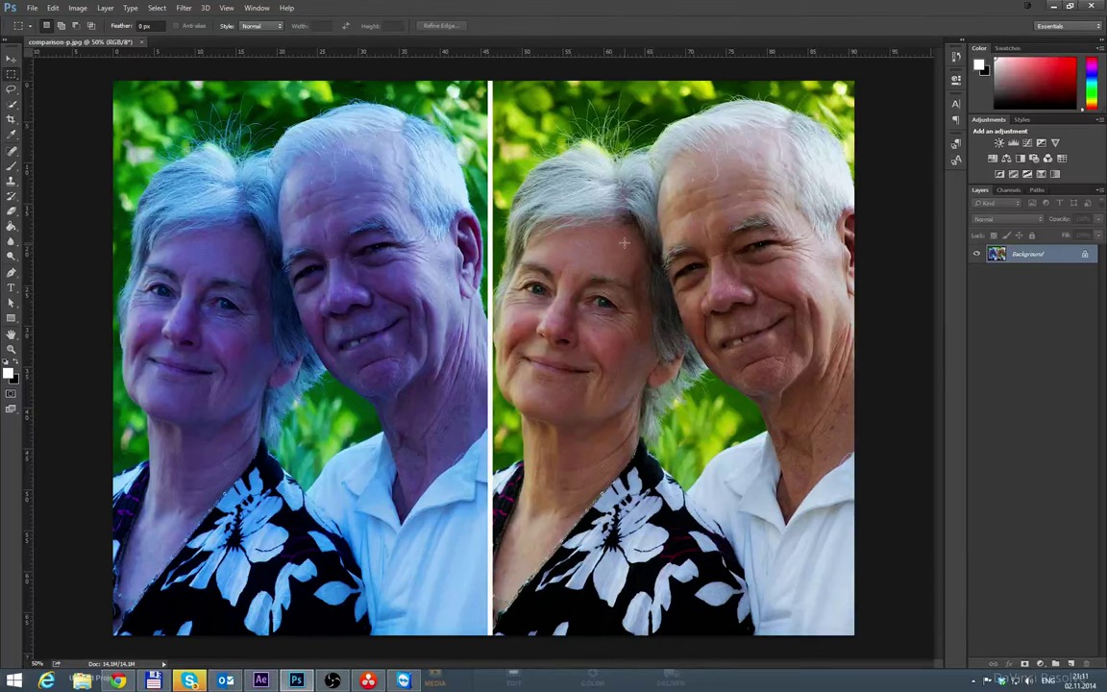
key(c)
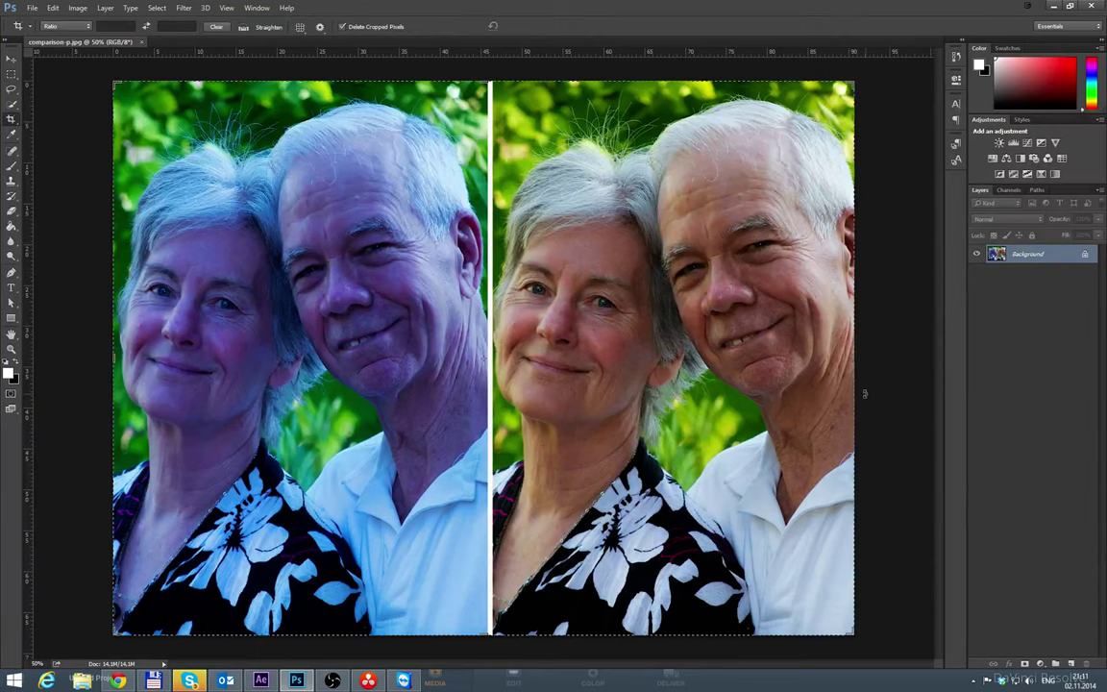
drag(865, 394, 673, 394)
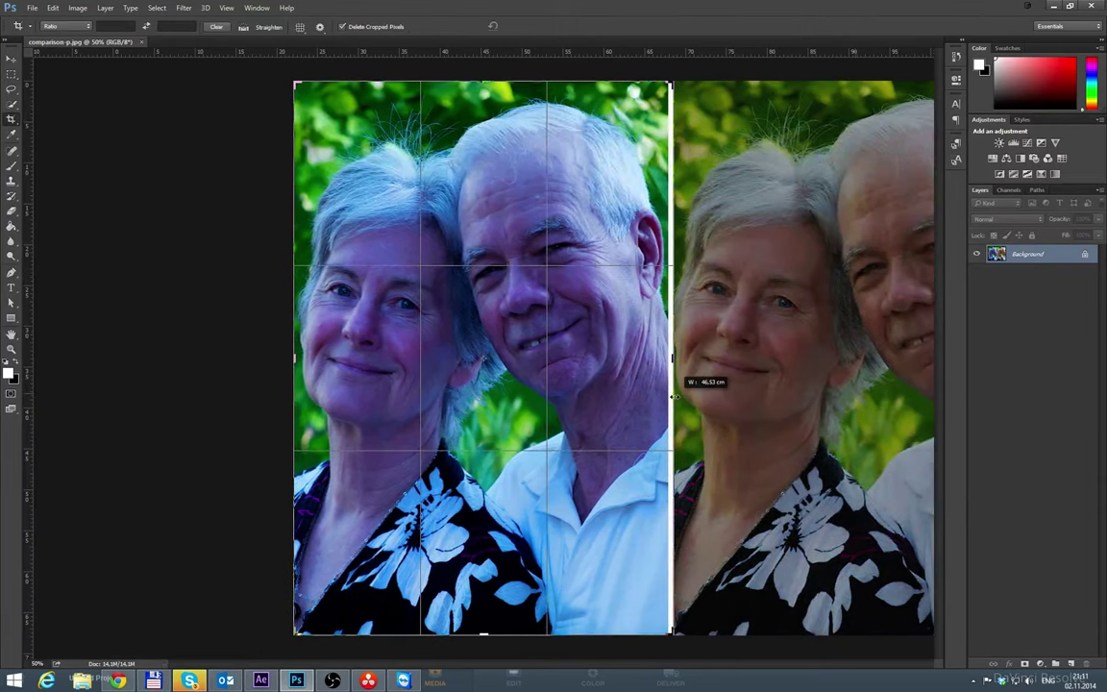
key(Return)
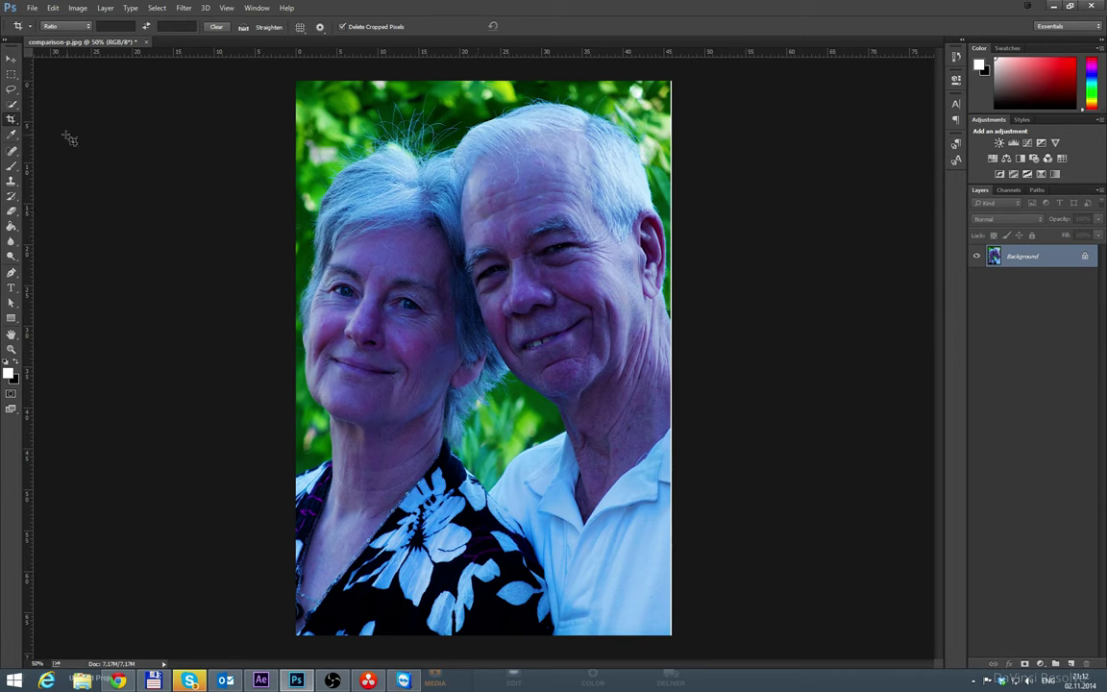
Step: Place a Color Sampler point on the lit part of the man's white shirt collar
click(13, 134)
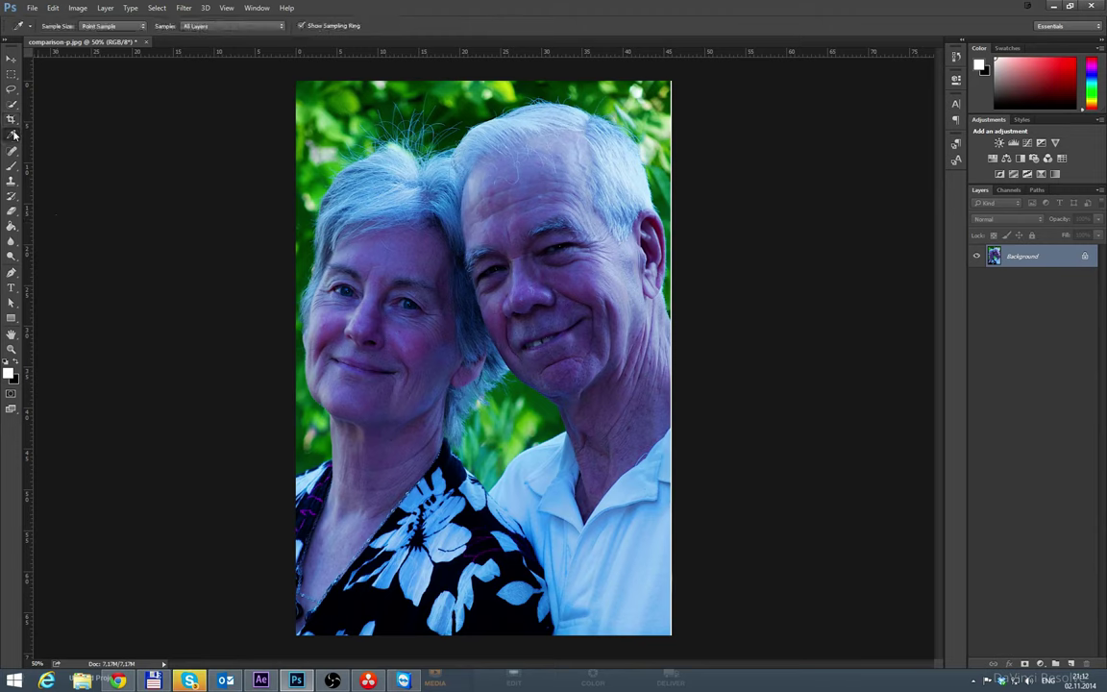
right_click(14, 135)
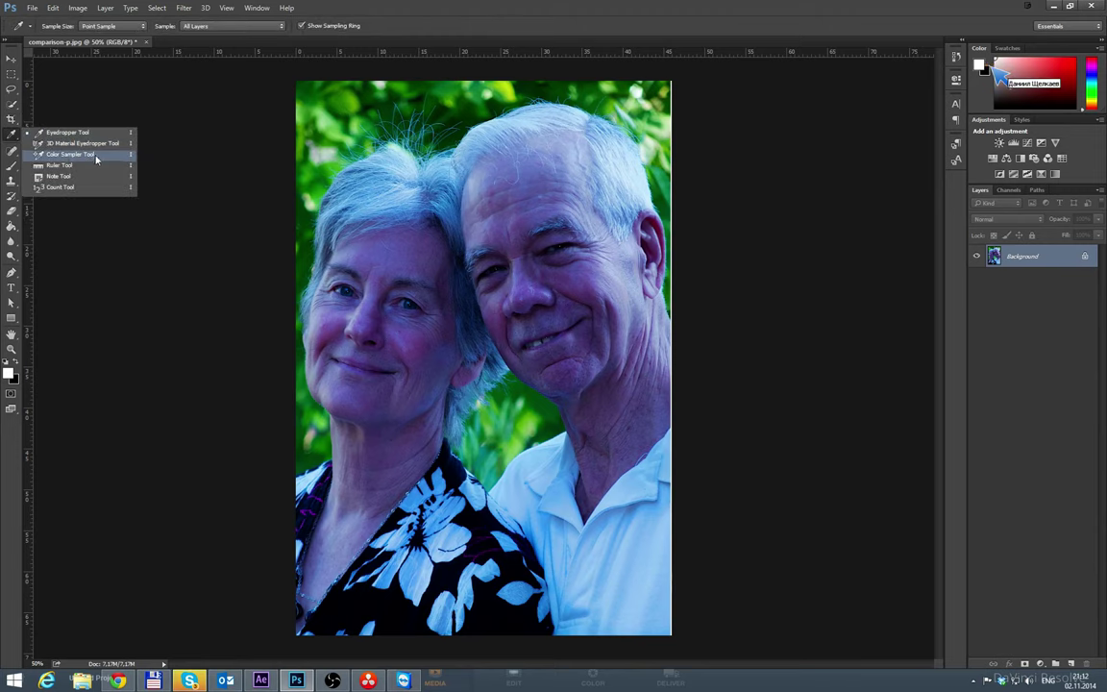
click(42, 156)
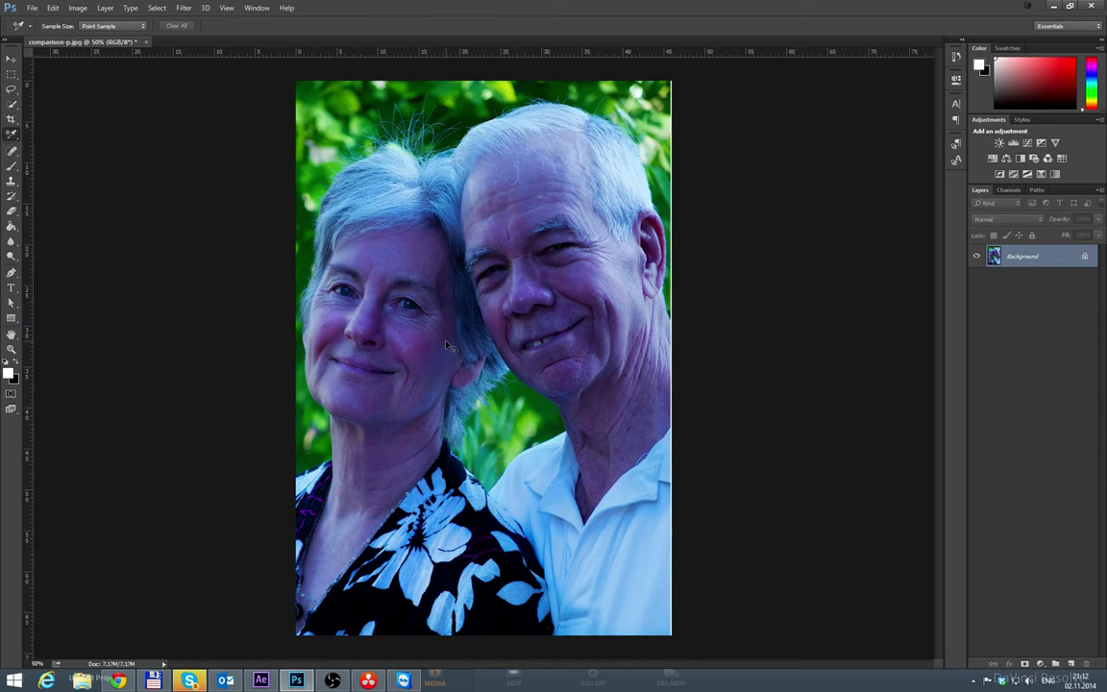
scroll(447, 346, up, 3)
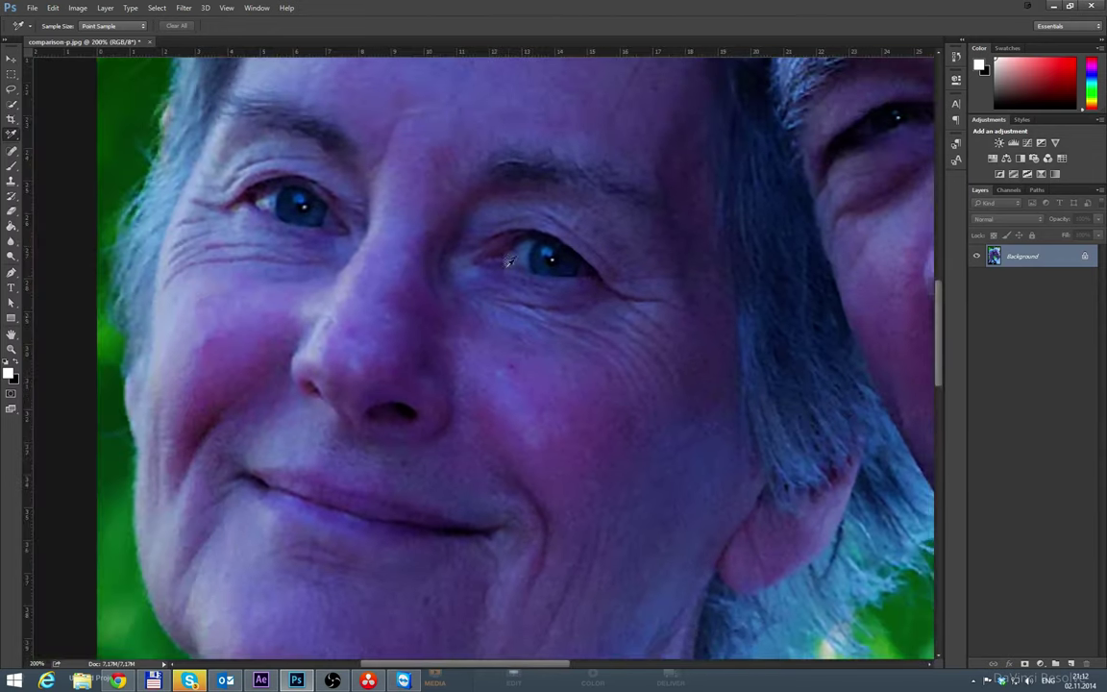
scroll(466, 279, right, 10)
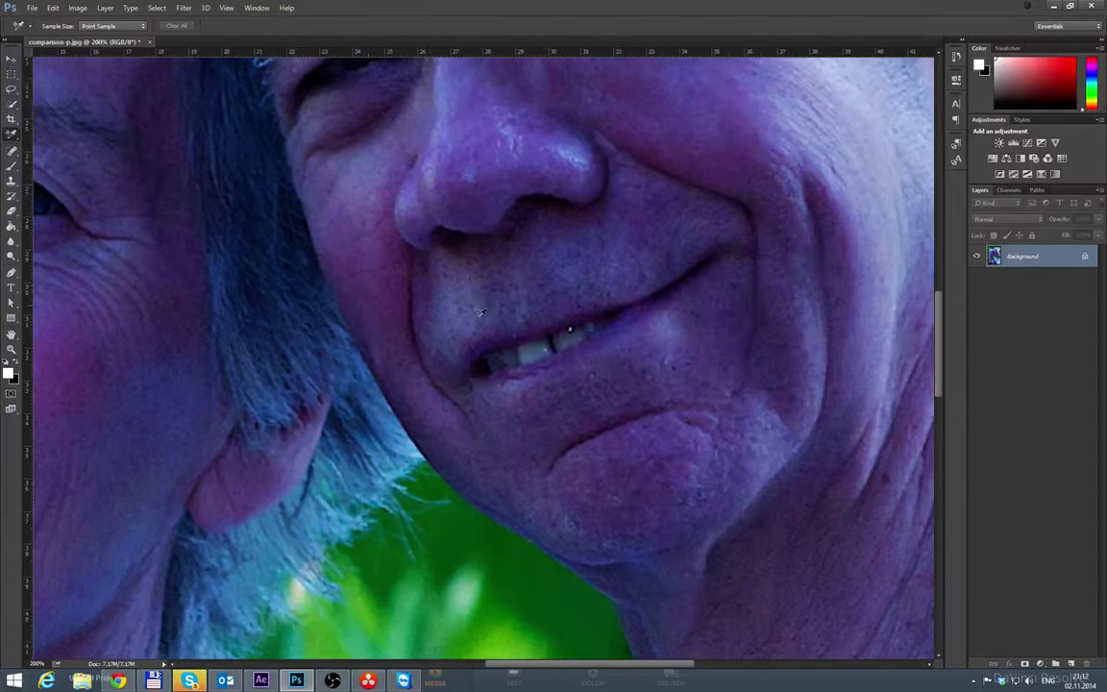
scroll(541, 359, down, 2)
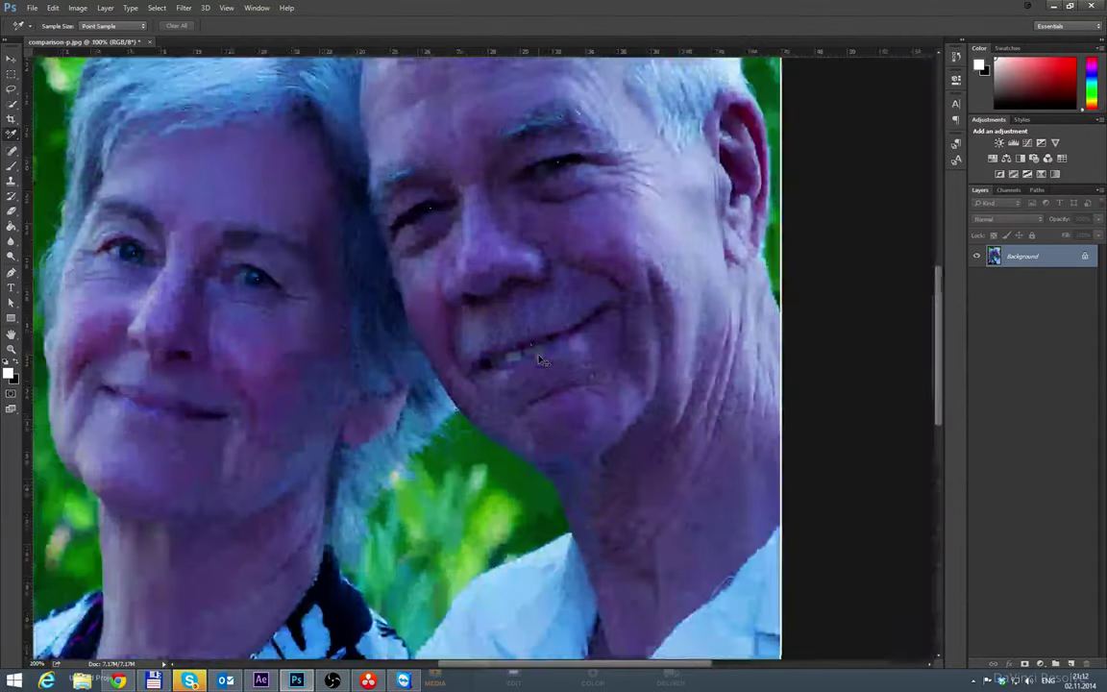
scroll(541, 359, down, 1)
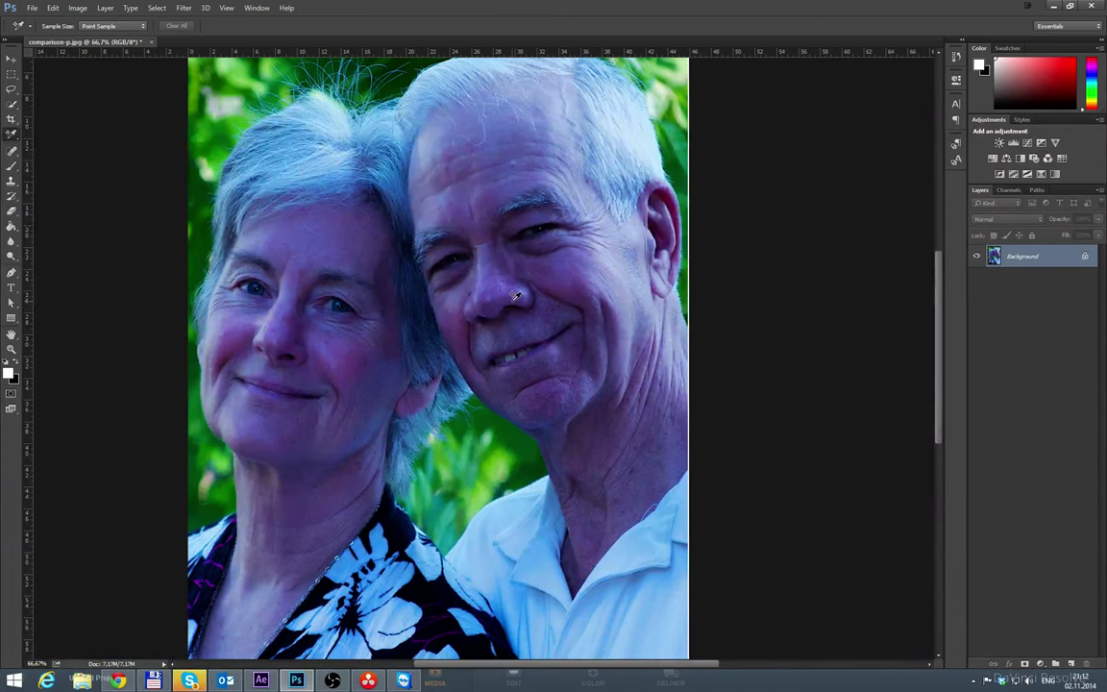
scroll(526, 312, down, 5)
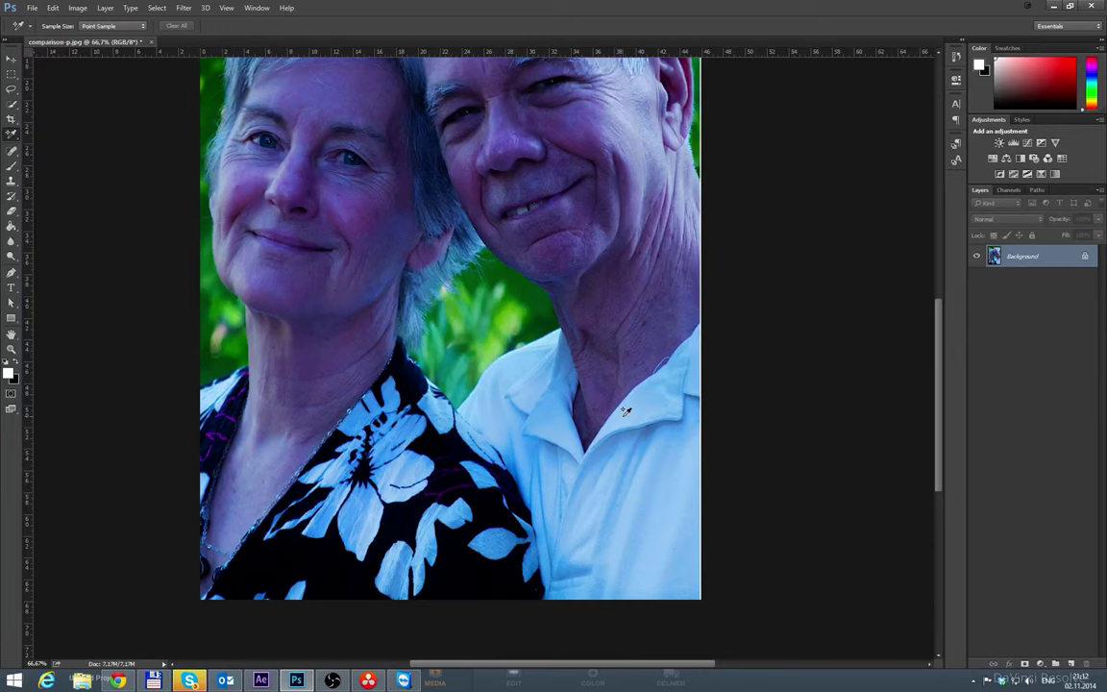
key(ctrl+plus)
key(ctrl+plus)
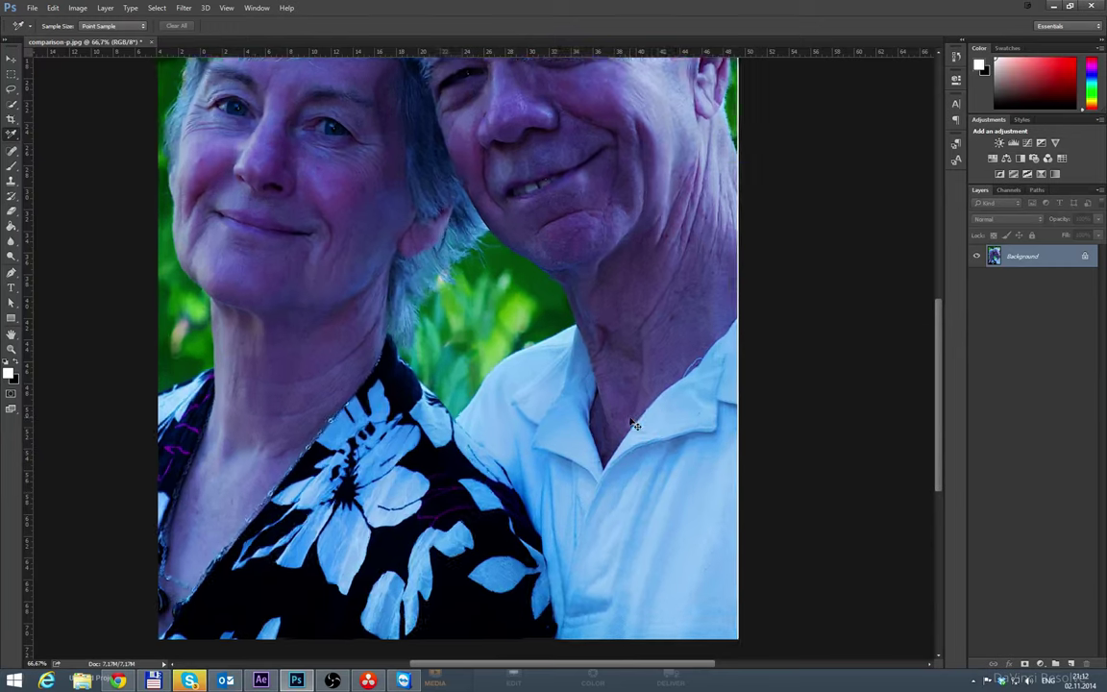
drag(631, 420, 425, 299)
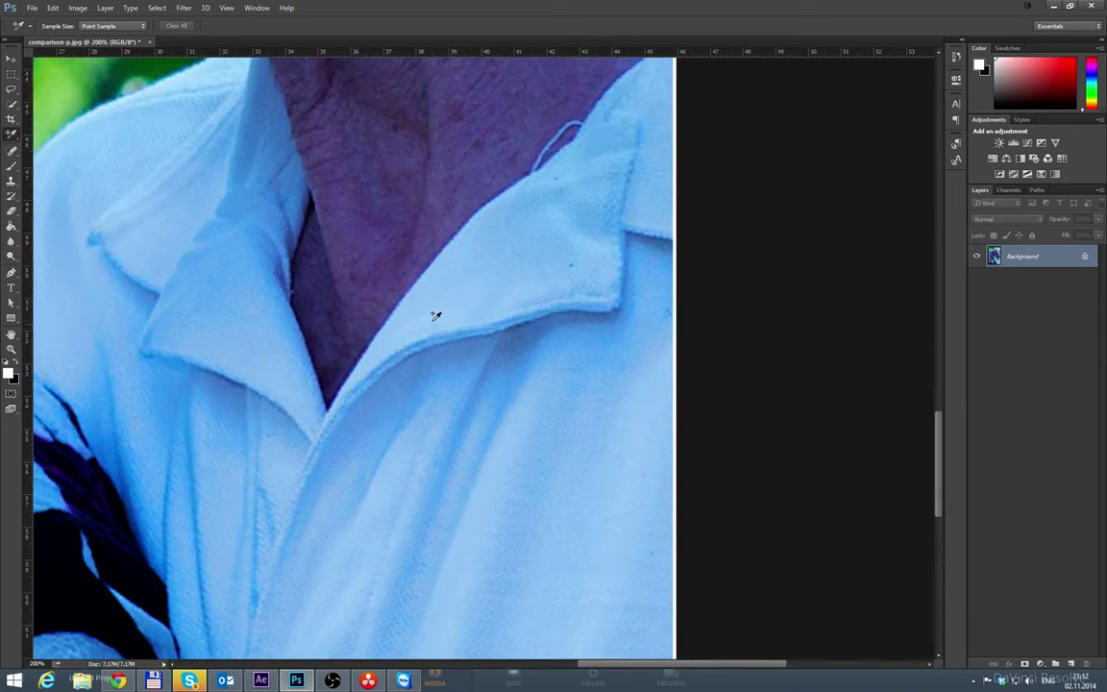
click(433, 322)
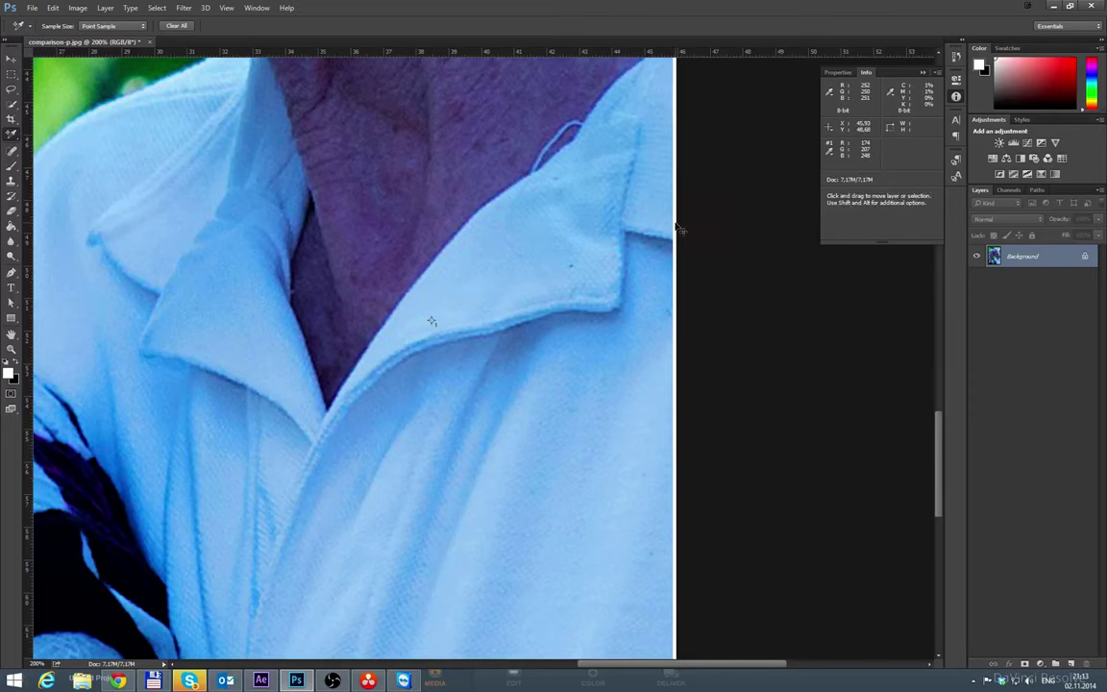
key(ctrl+minus)
drag(449, 335, 719, 304)
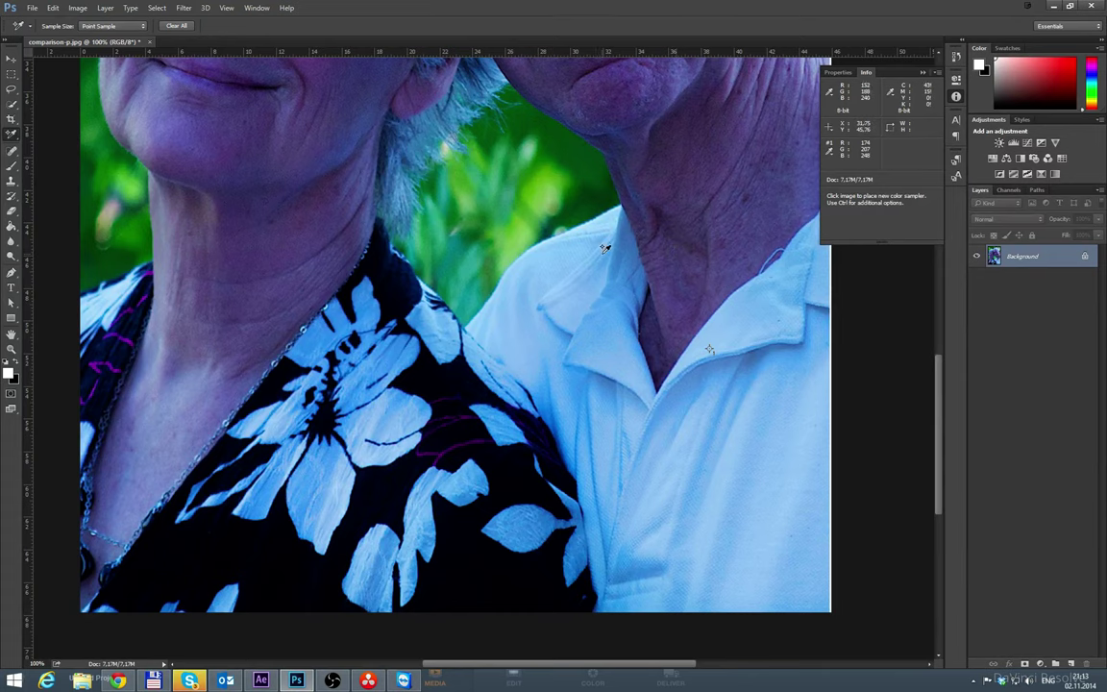
drag(596, 230, 616, 240)
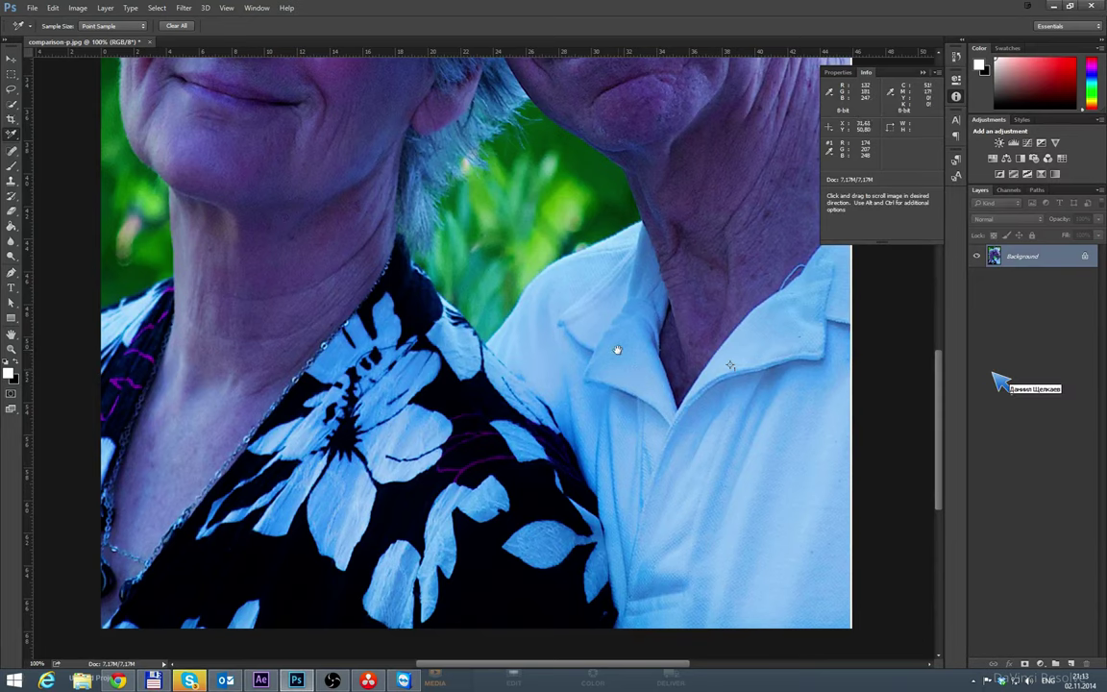
key(ctrl+minus)
key(ctrl+minus)
key(ctrl+plus)
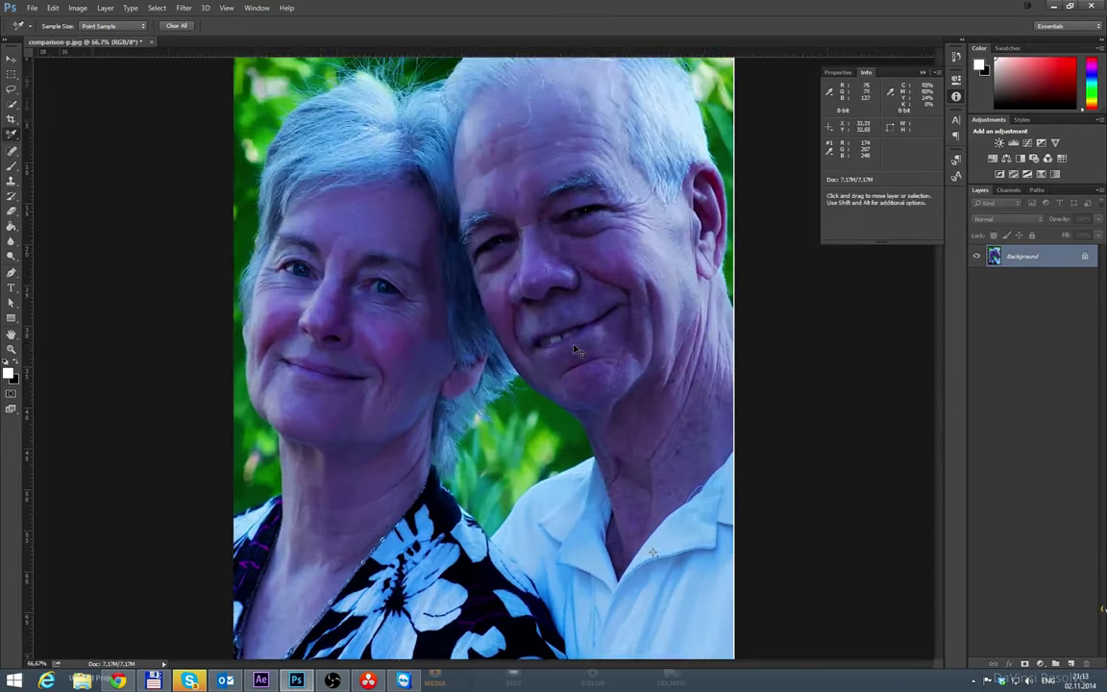
Step: Remove the Color Sampler point from the man's collar and set the sample size to 3 by 3 Average
drag(519, 395, 534, 279)
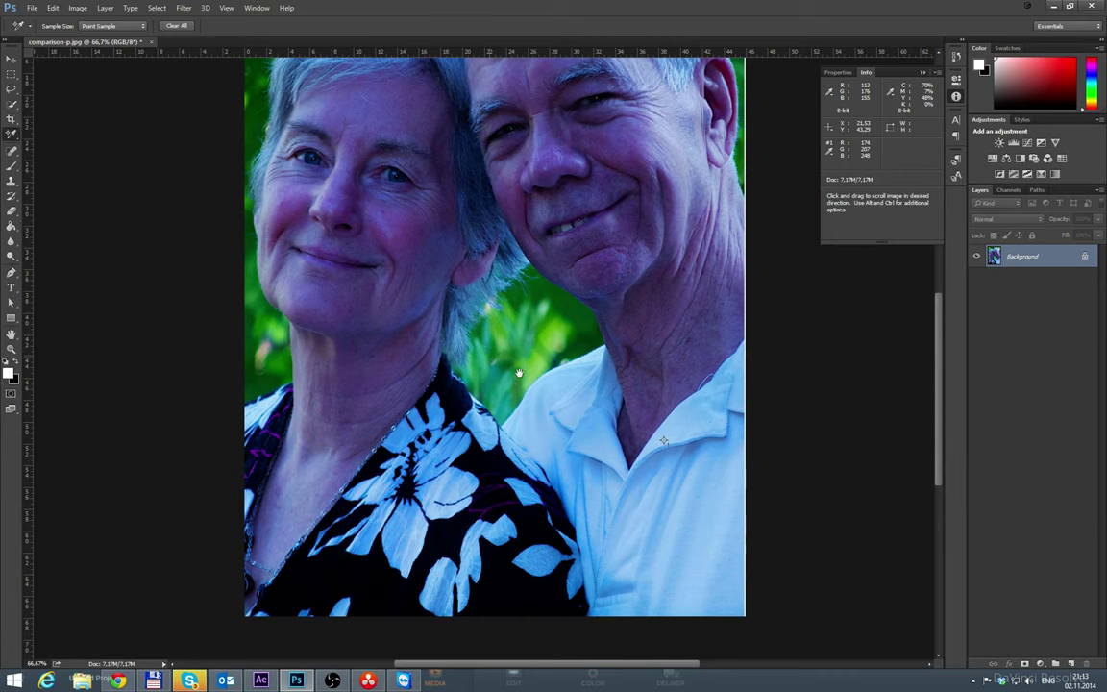
drag(541, 404, 497, 403)
key(ctrl+plus)
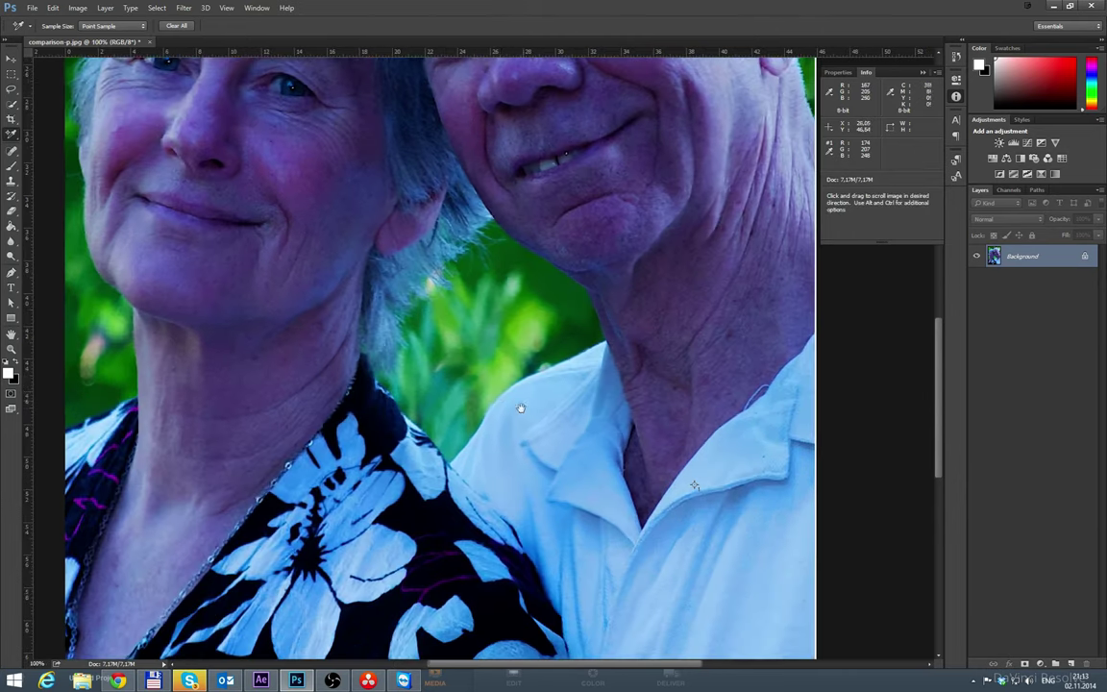
scroll(519, 401, right, 1)
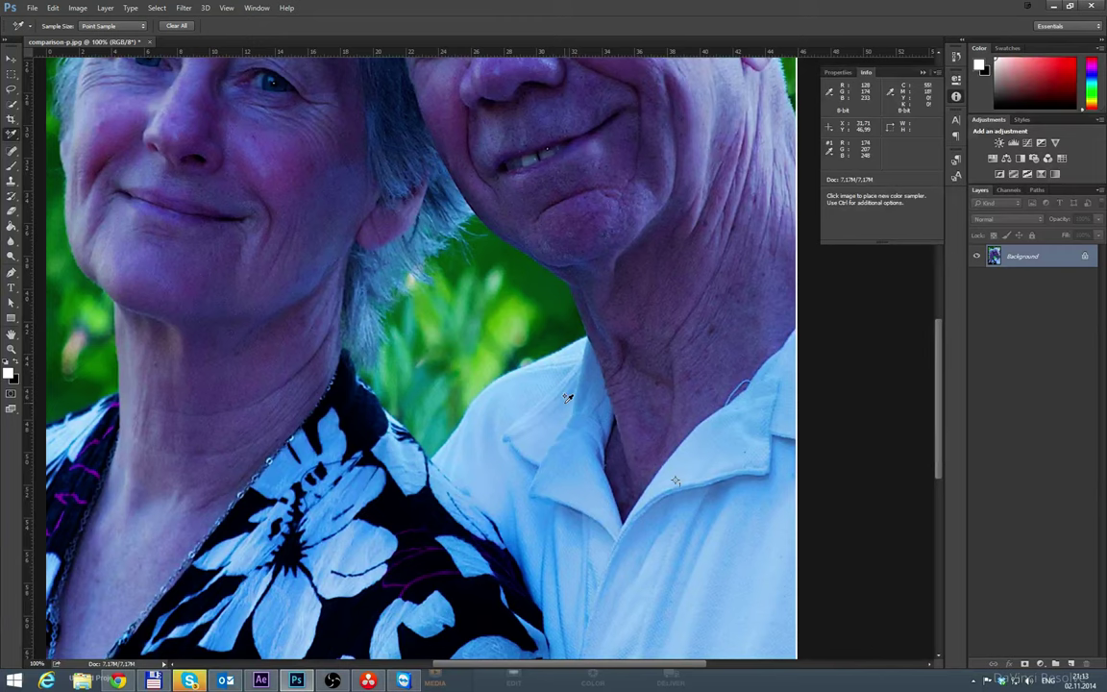
scroll(667, 299, right, 1)
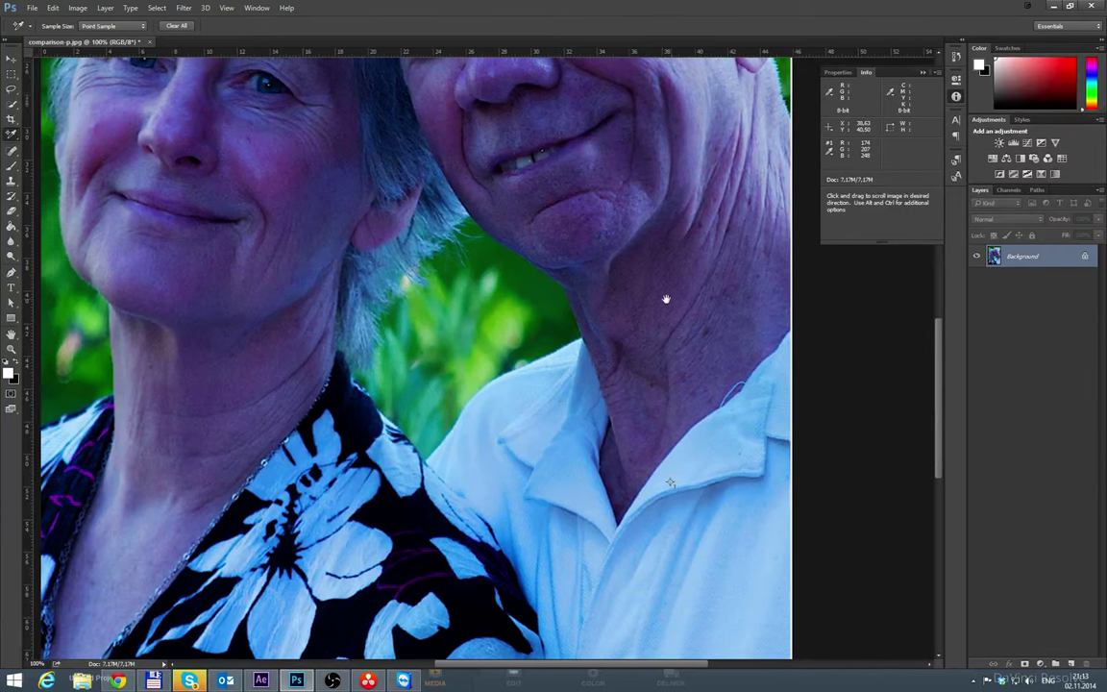
scroll(666, 299, right, 1)
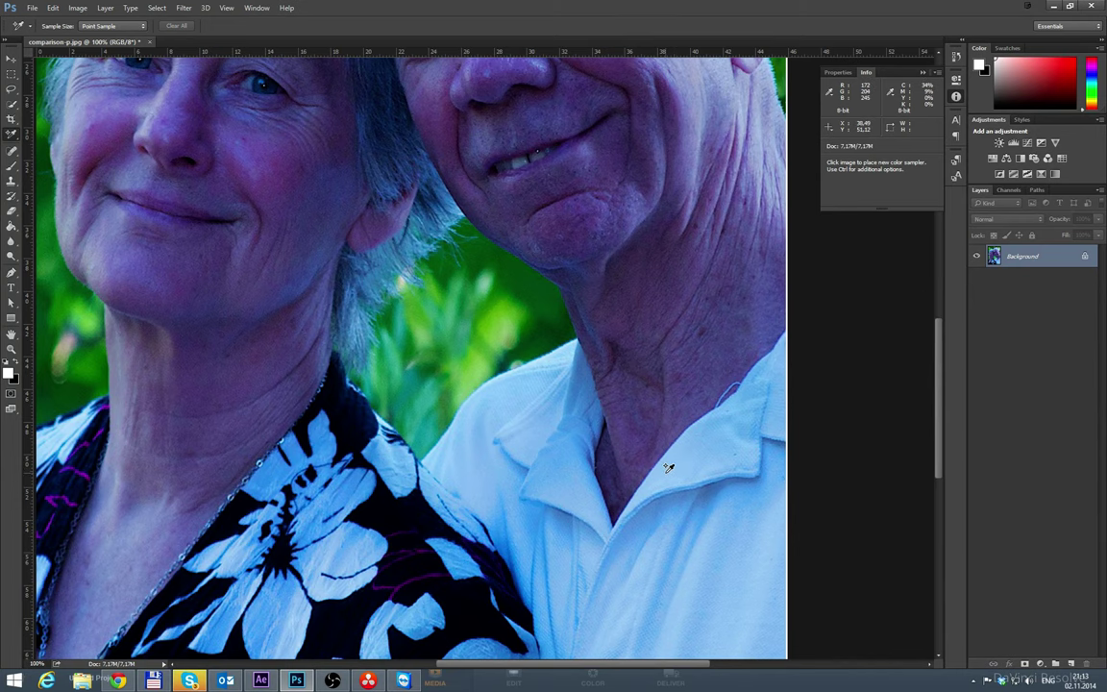
drag(663, 481, 673, 382)
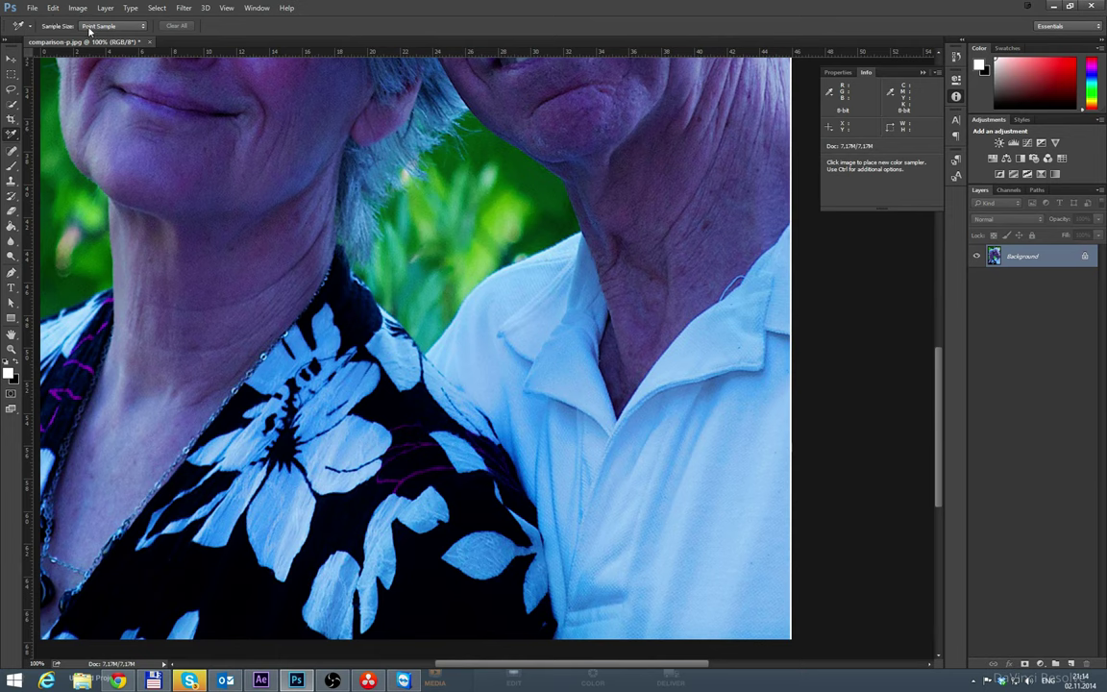
click(99, 27)
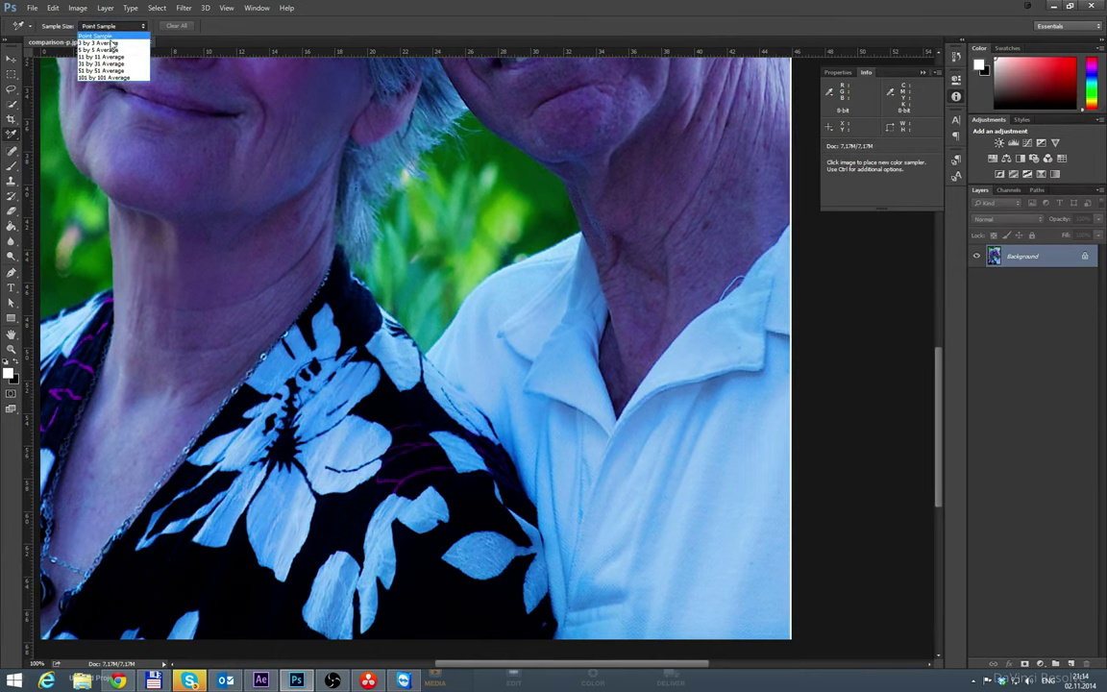
click(112, 45)
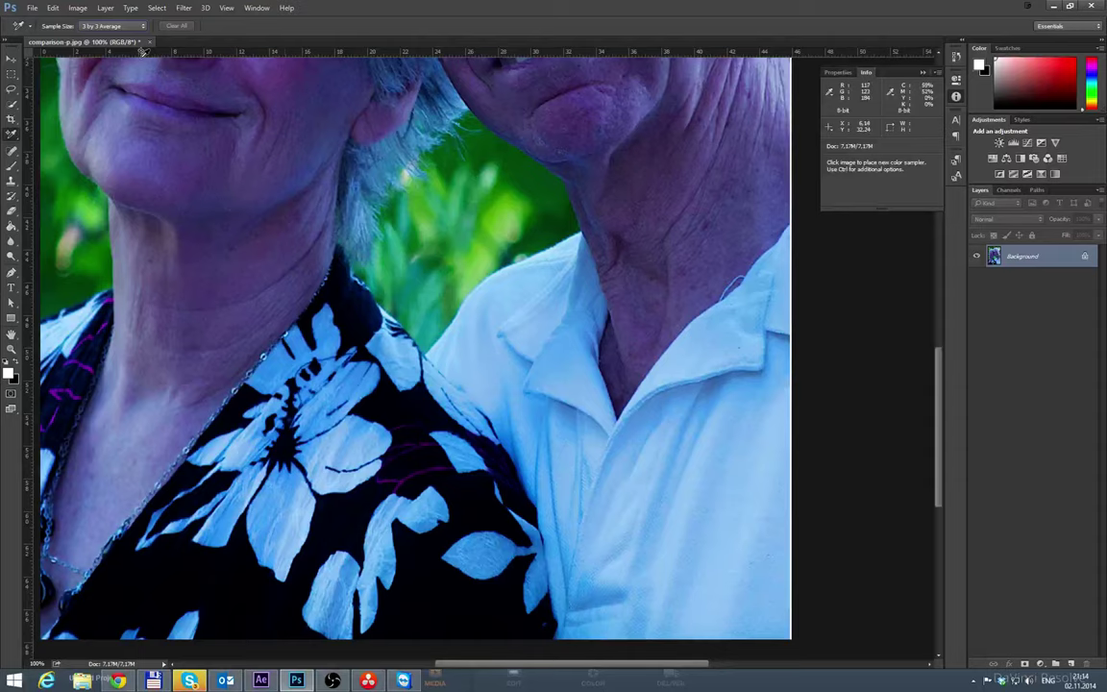
Step: Examine the pixels of the man's shirt collar at up to 600% magnification
drag(492, 341, 412, 273)
key(ctrl+plus)
key(ctrl+plus)
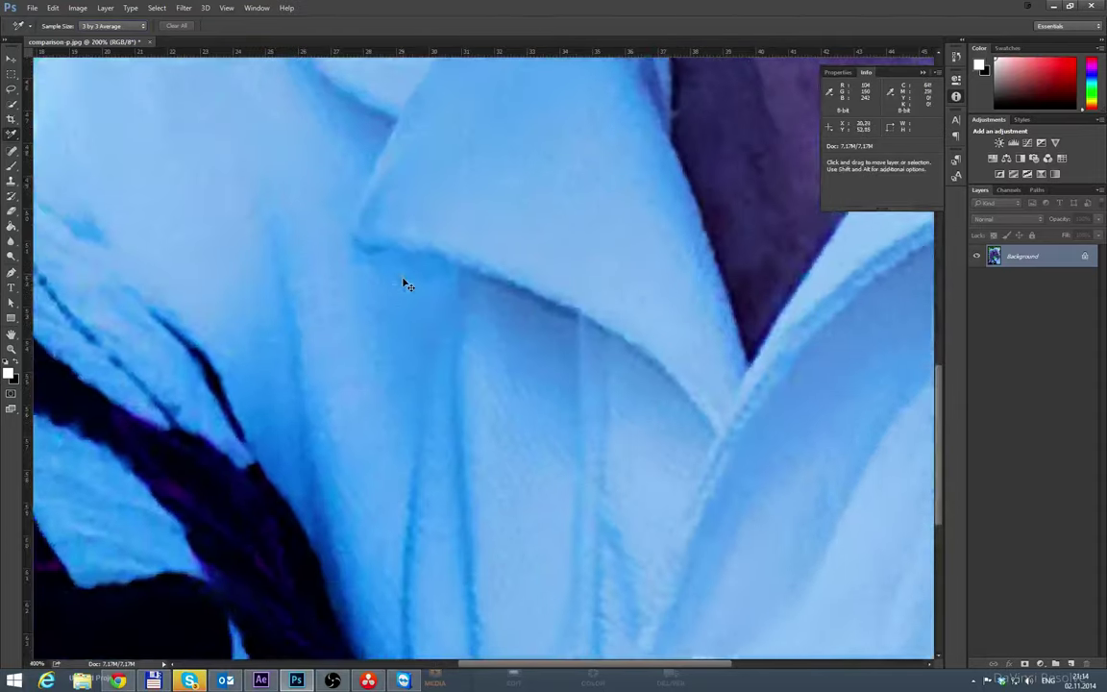
key(ctrl+plus)
key(ctrl+plus)
drag(539, 326, 398, 260)
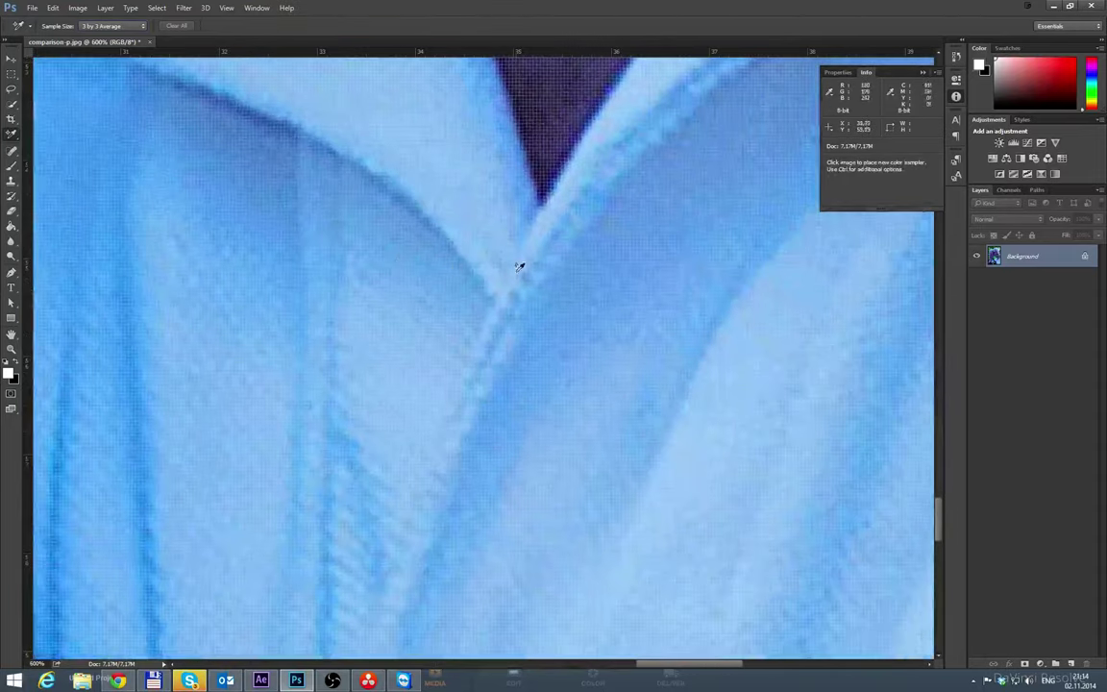
key(ctrl+minus)
key(ctrl+minus)
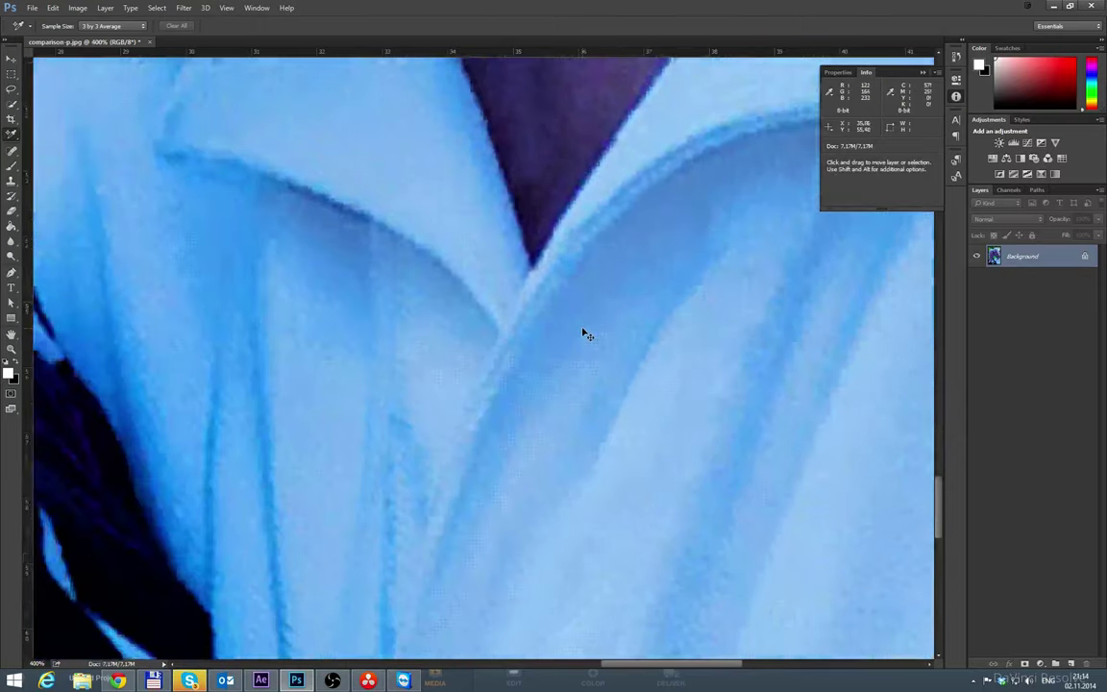
key(ctrl+minus)
key(ctrl+minus)
key(ctrl+minus)
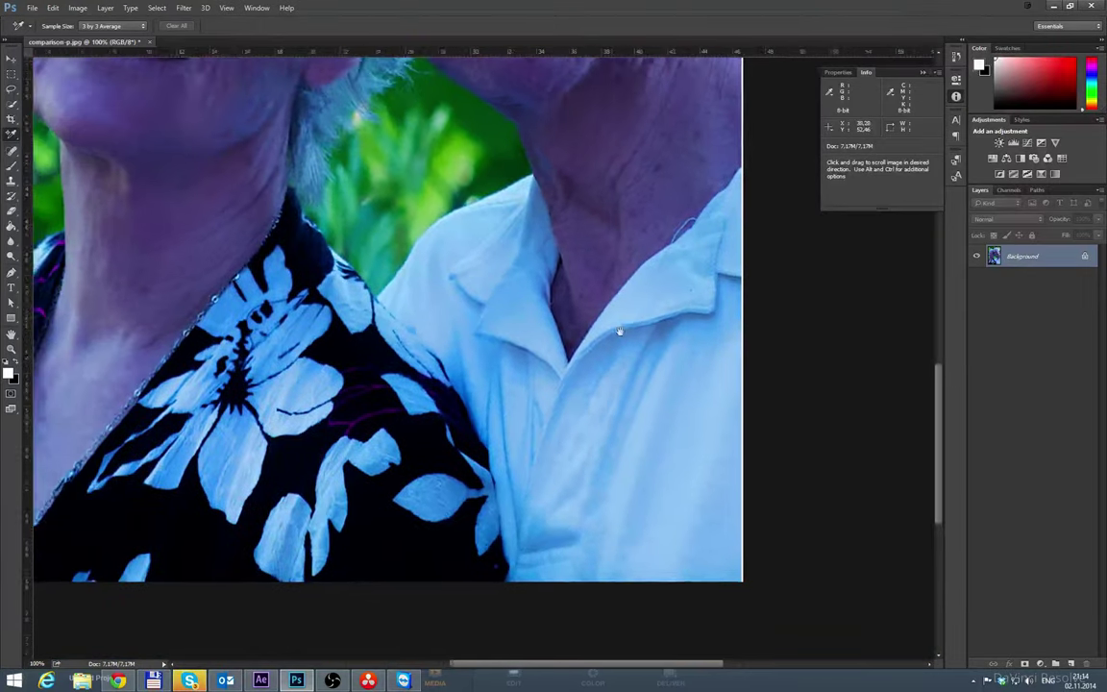
Step: Place a Color Sampler point on the man's white shirt below the collar, using the 3 by 3 Average sample size
click(120, 26)
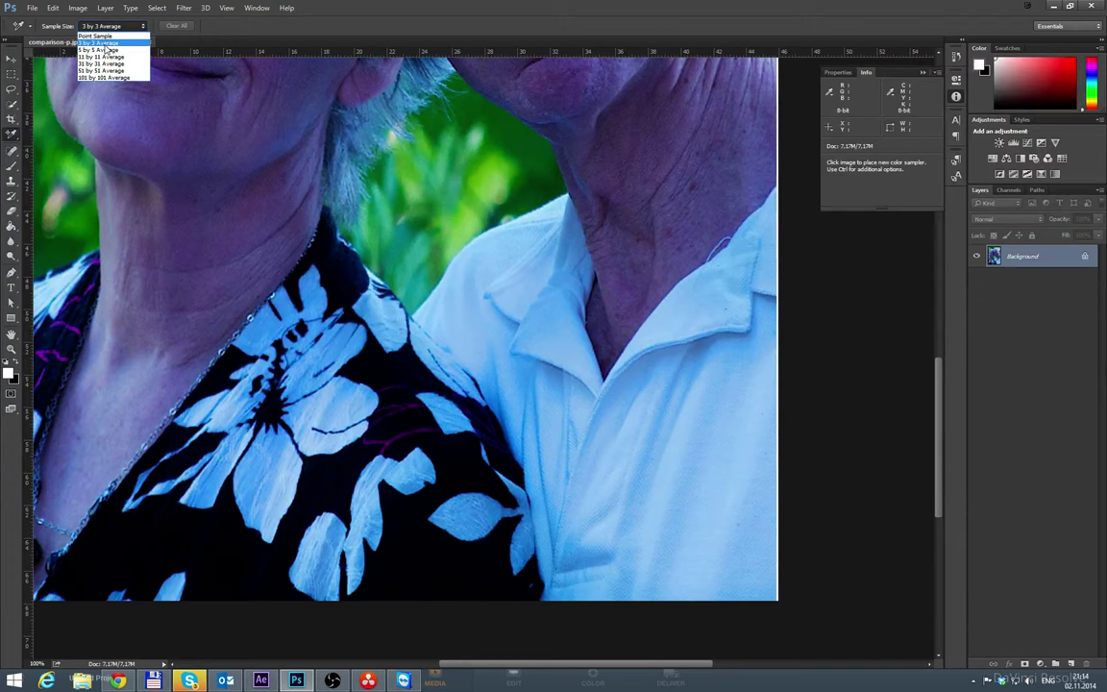
click(106, 45)
drag(333, 207, 401, 227)
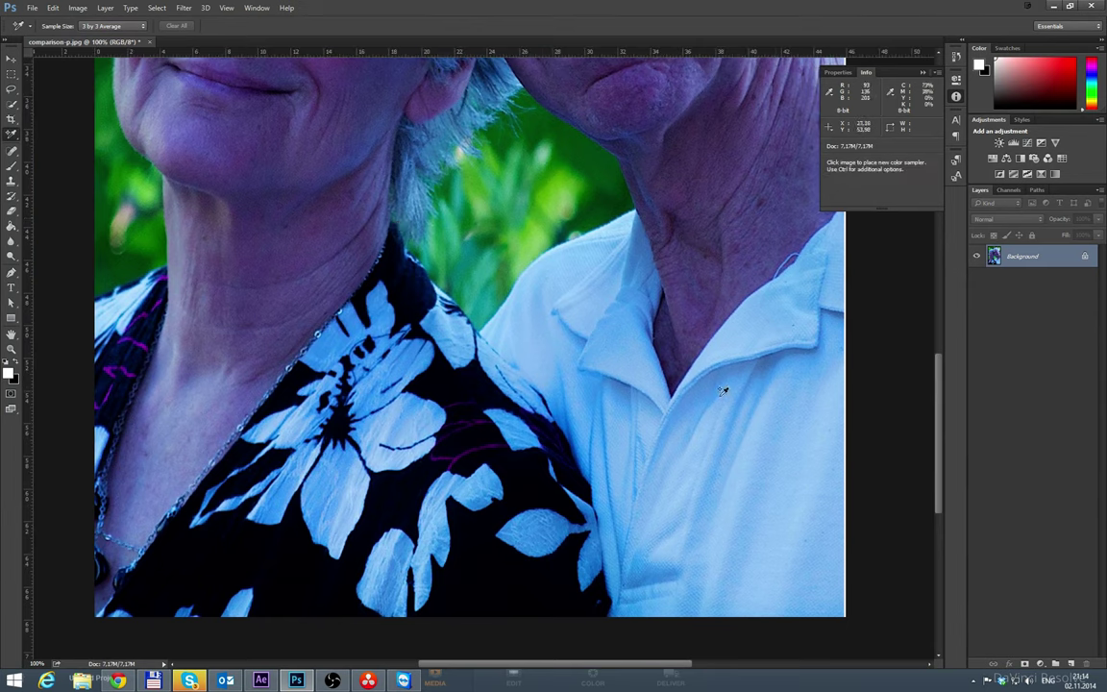
click(755, 438)
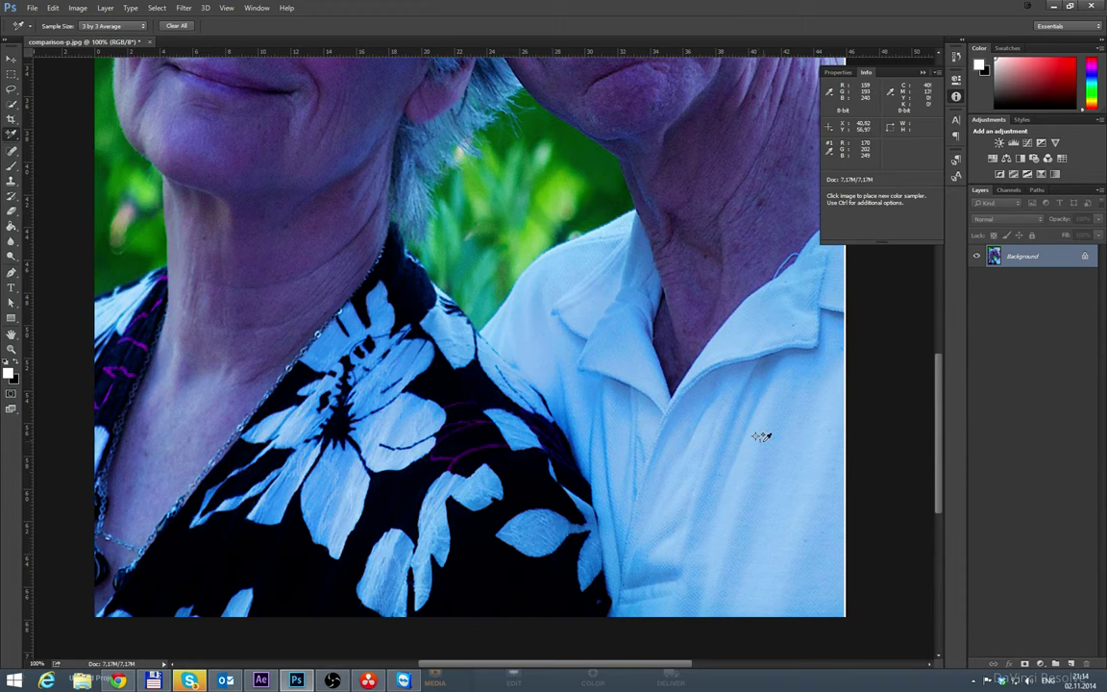
Step: Place a second Color Sampler point on the black fabric between the white flowers of the woman's blouse
drag(472, 462, 527, 434)
mouse_move(501, 365)
mouse_down()
mouse_move(527, 375)
mouse_move(501, 376)
mouse_up()
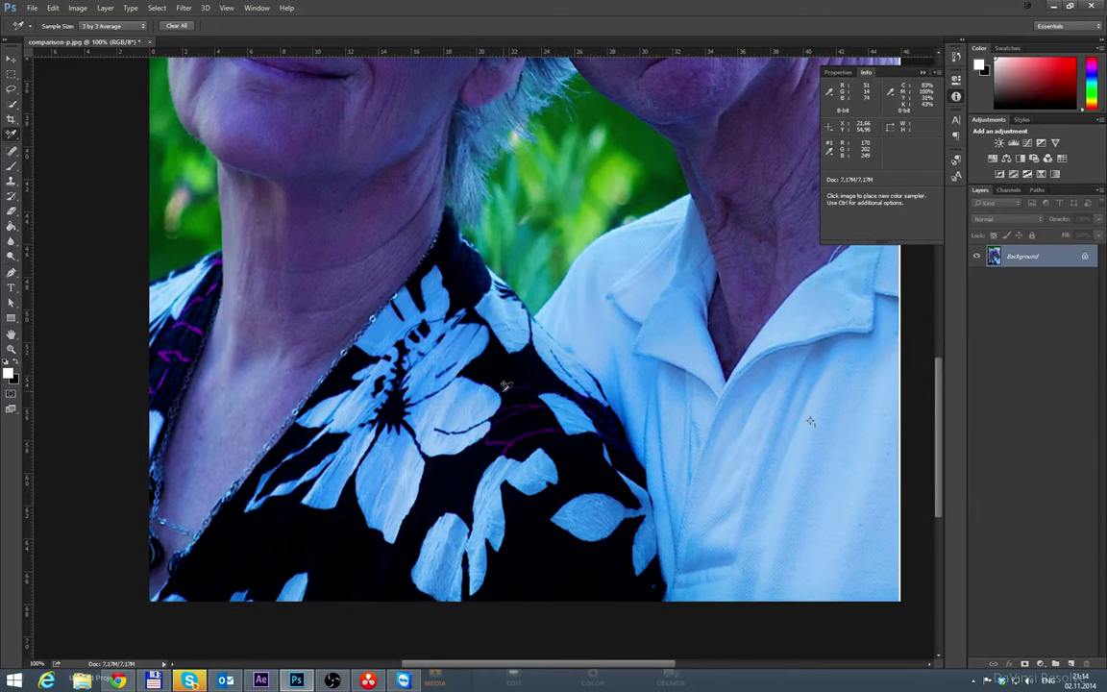
key(space)
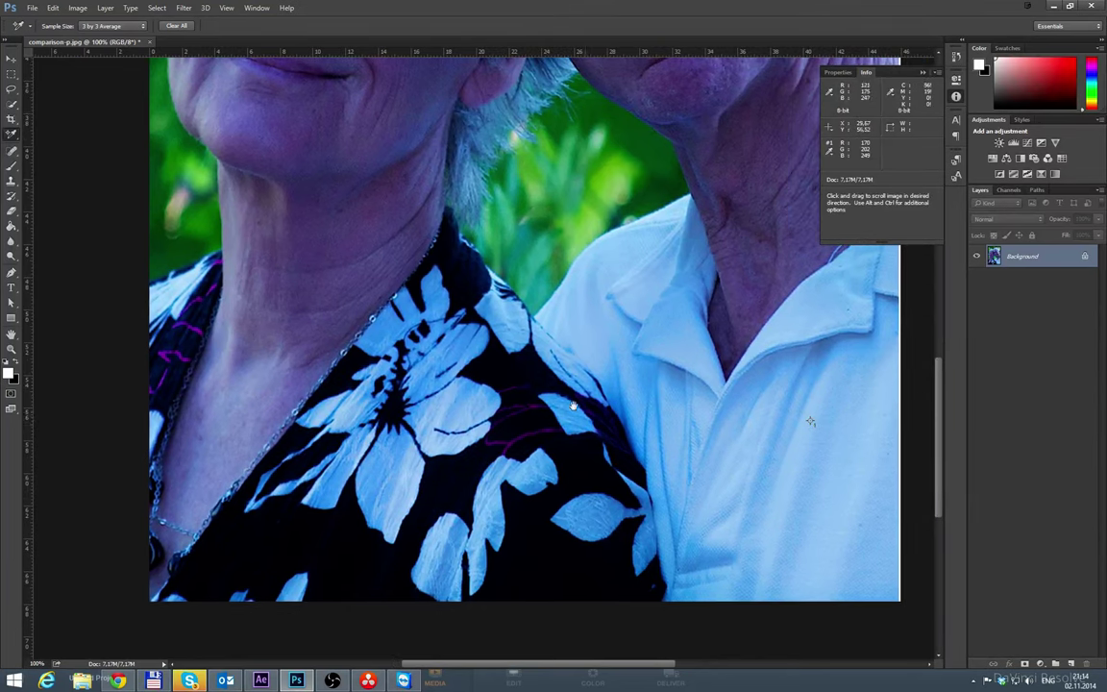
mouse_move(531, 386)
mouse_down()
mouse_move(523, 413)
mouse_move(535, 383)
mouse_up()
key(ctrl+plus)
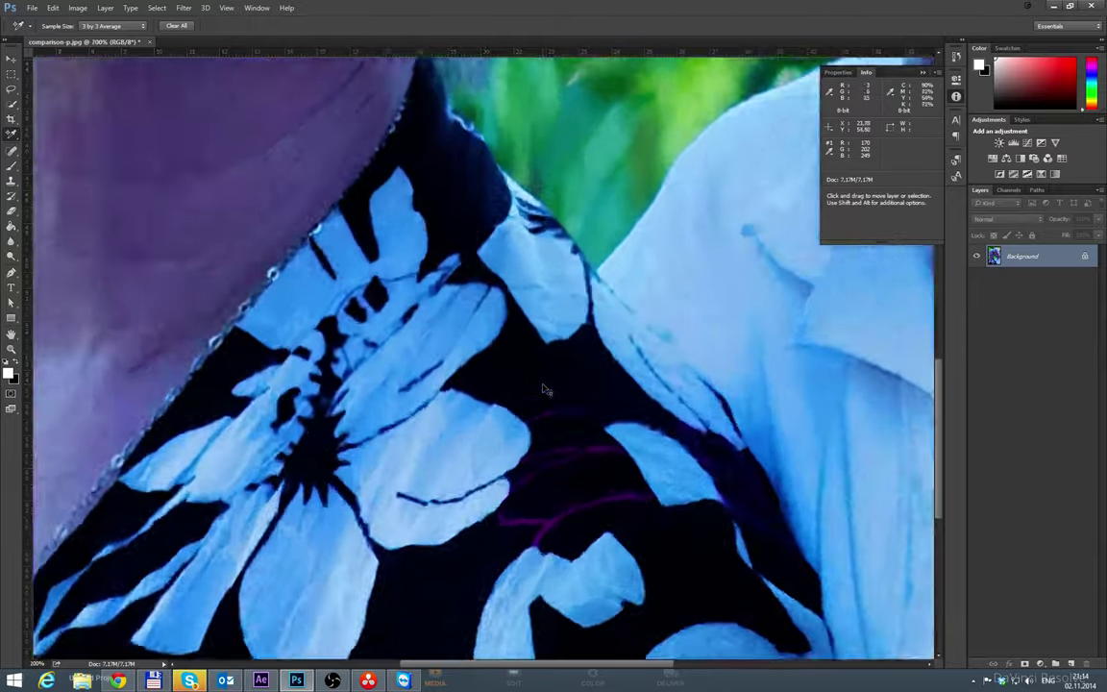
key(ctrl+plus)
drag(544, 383, 474, 308)
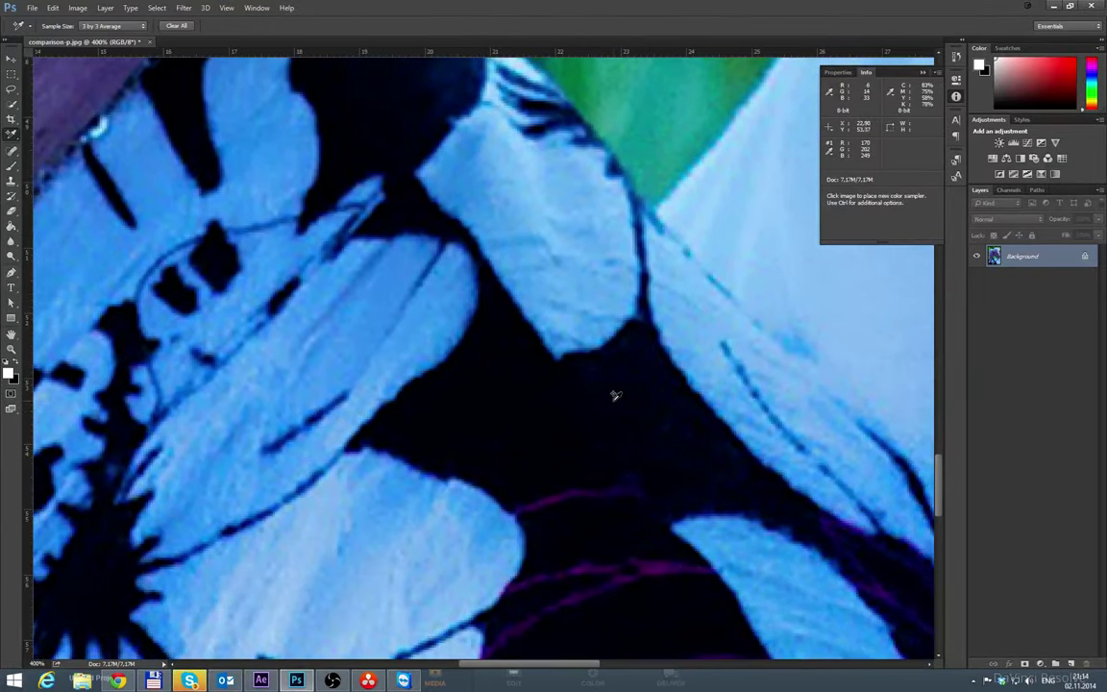
click(616, 395)
key(ctrl+minus)
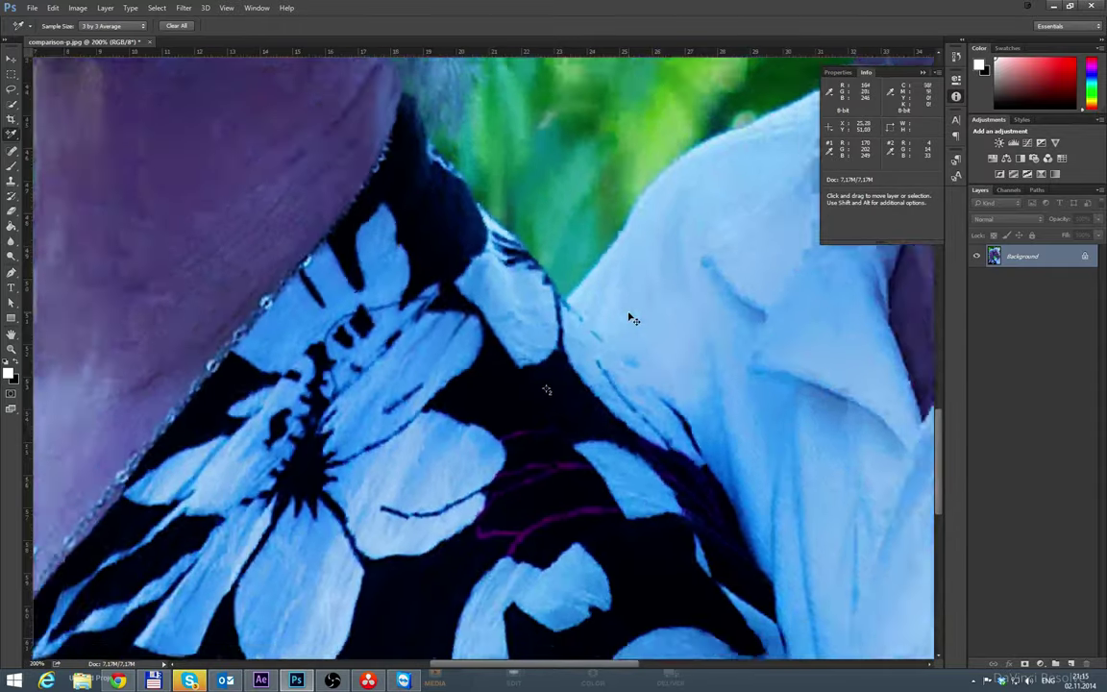
key(ctrl+minus)
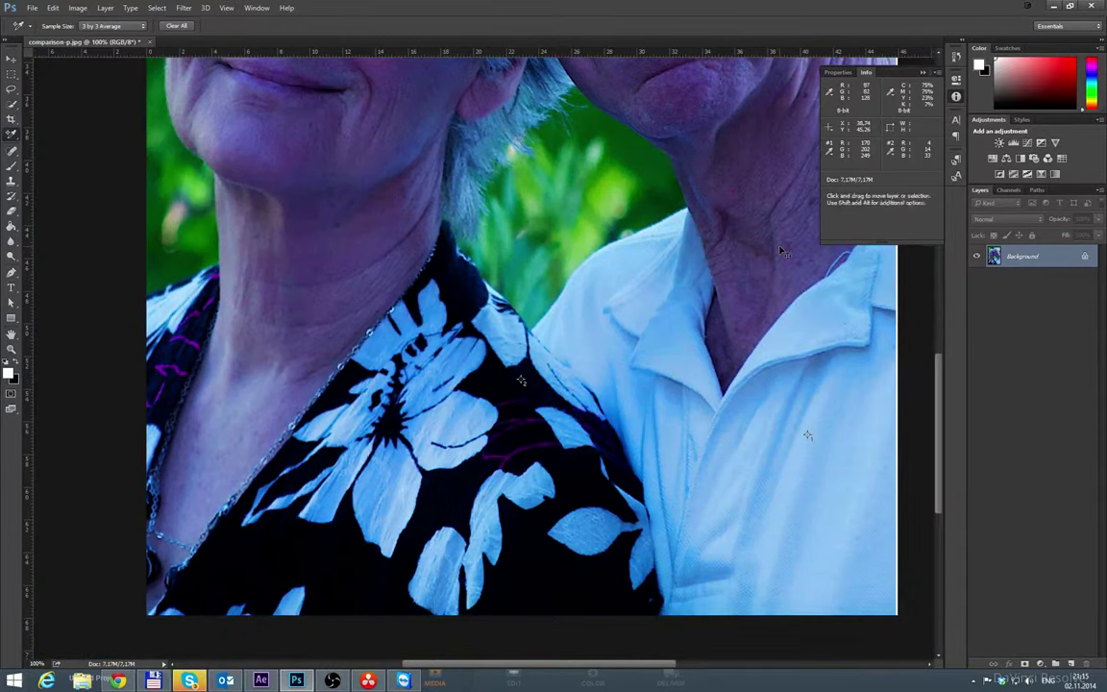
Step: Try a third Color Sampler point on the black fabric beside the second one, and undo it
key(ctrl+plus)
key(ctrl+plus)
drag(687, 346, 704, 255)
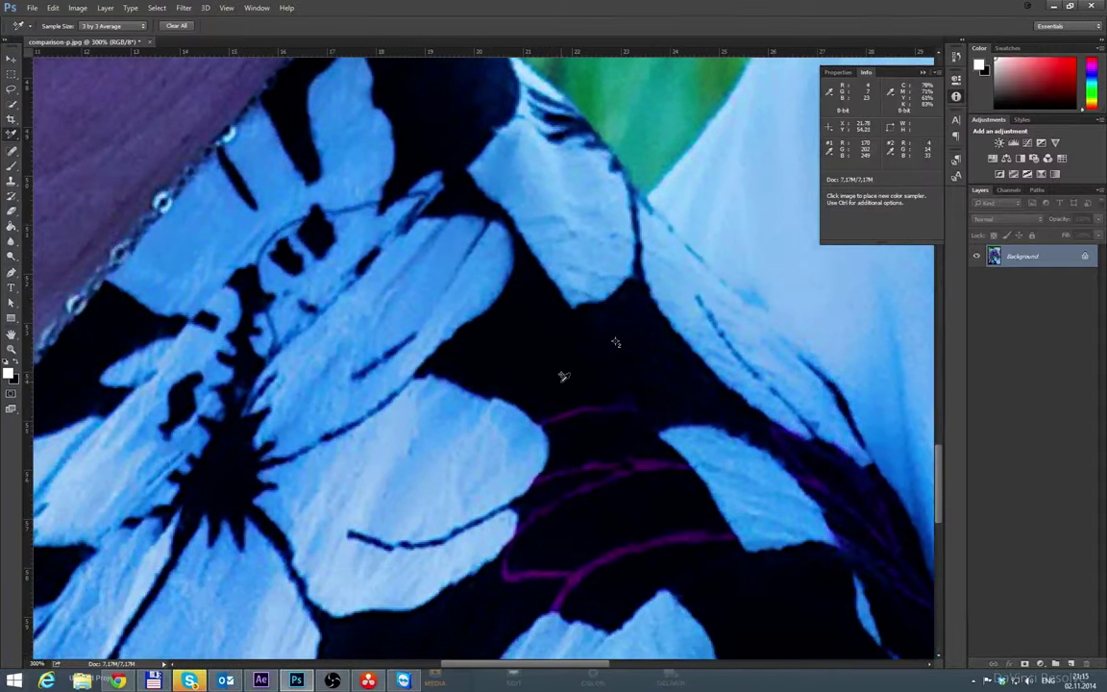
drag(519, 307, 662, 277)
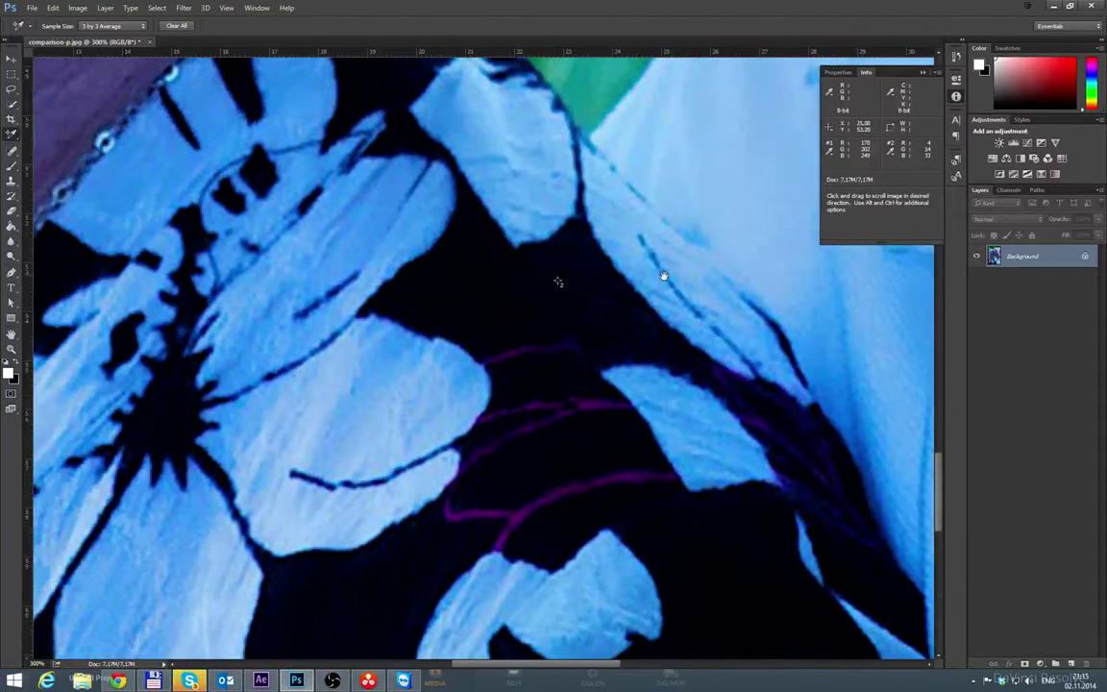
click(496, 290)
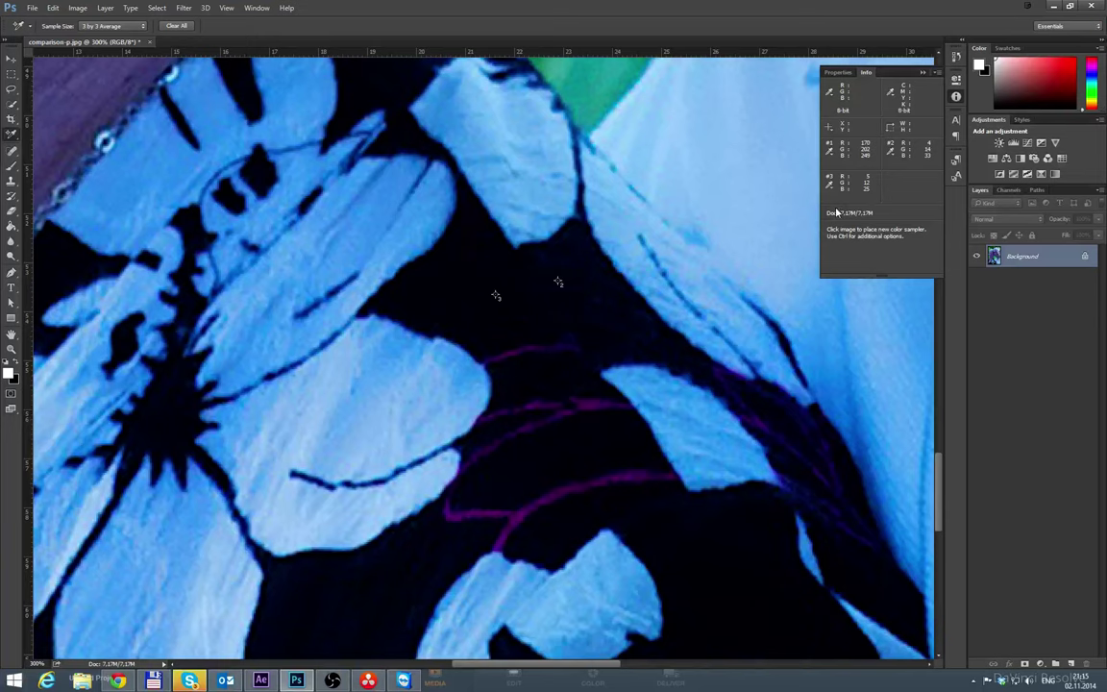
key(ctrl+z)
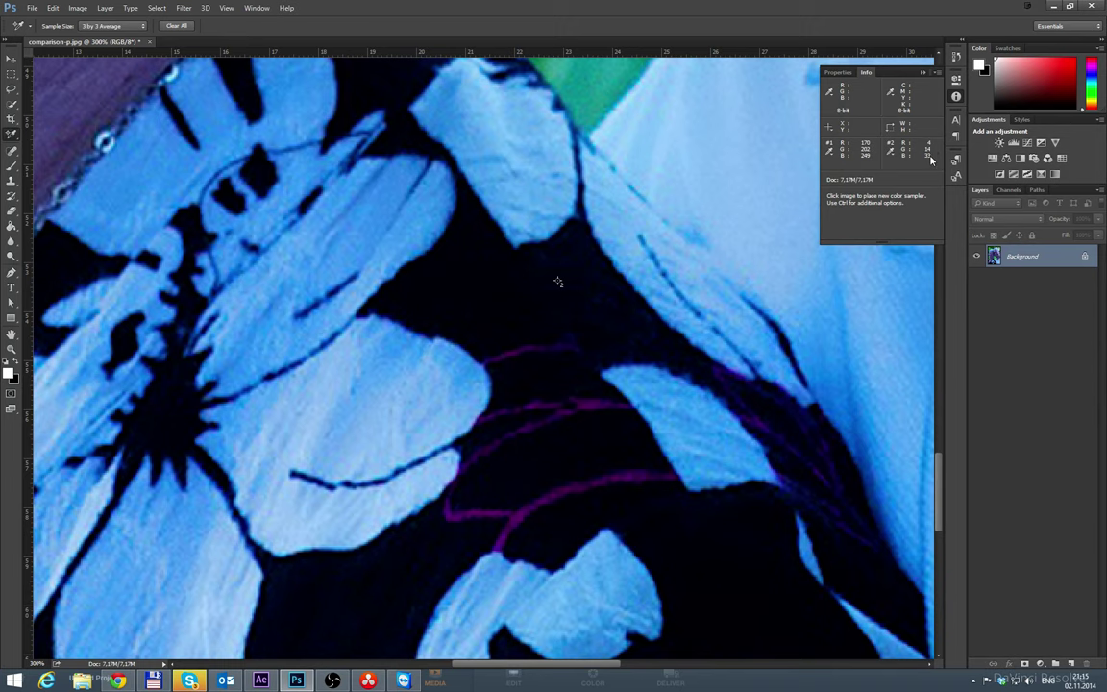
Step: Open the Curves adjustment for the Background layer and move its dialog clear of both sampler points
key(ctrl+minus)
key(ctrl+minus)
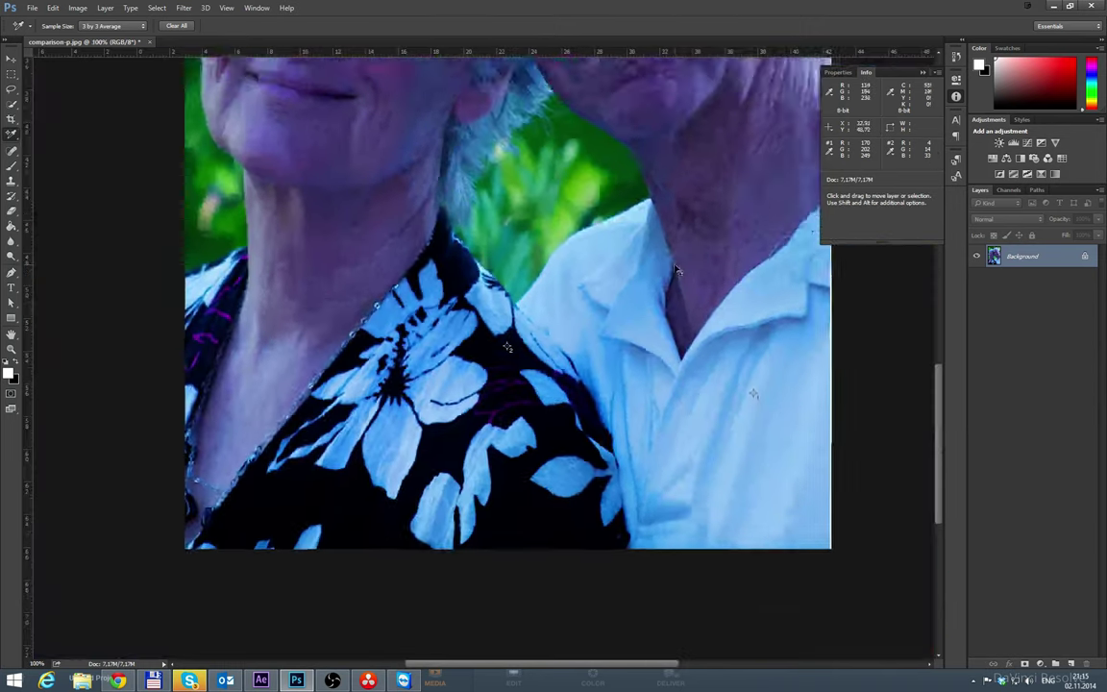
key(ctrl+minus)
drag(671, 222, 637, 305)
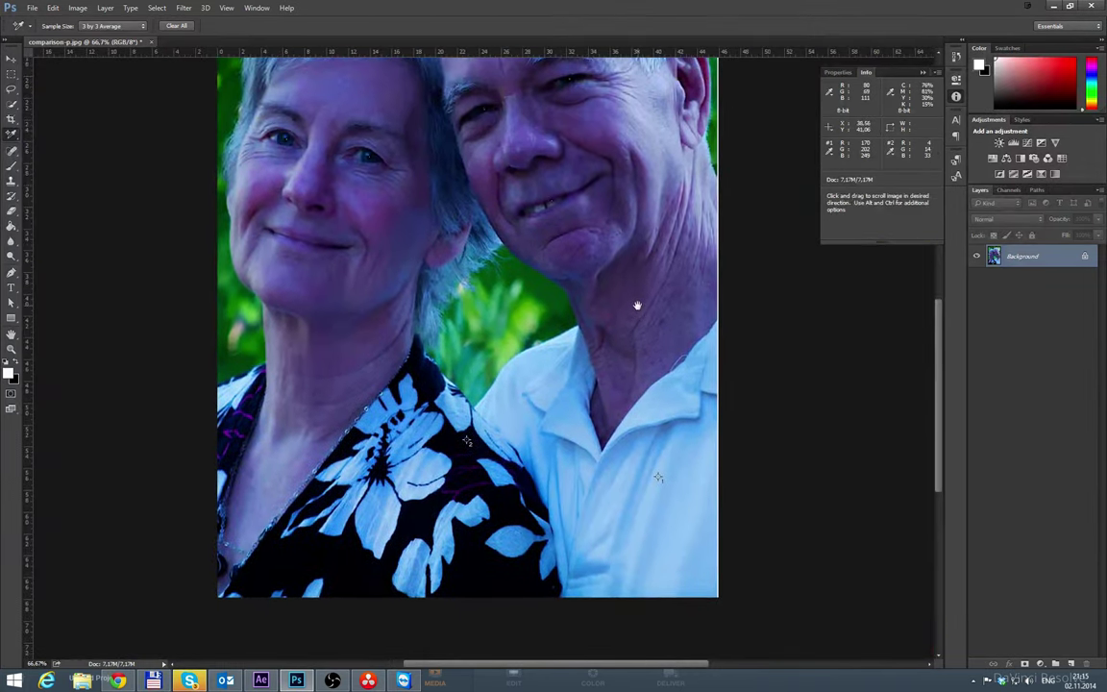
key(ctrl+plus)
drag(649, 347, 611, 310)
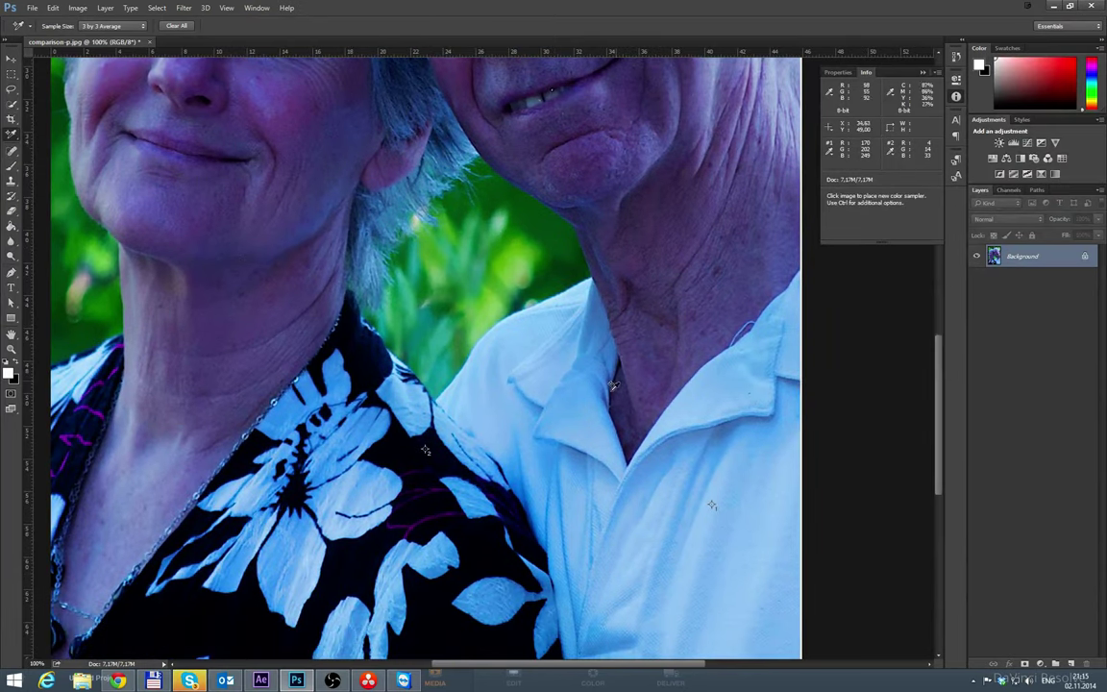
drag(502, 443, 536, 413)
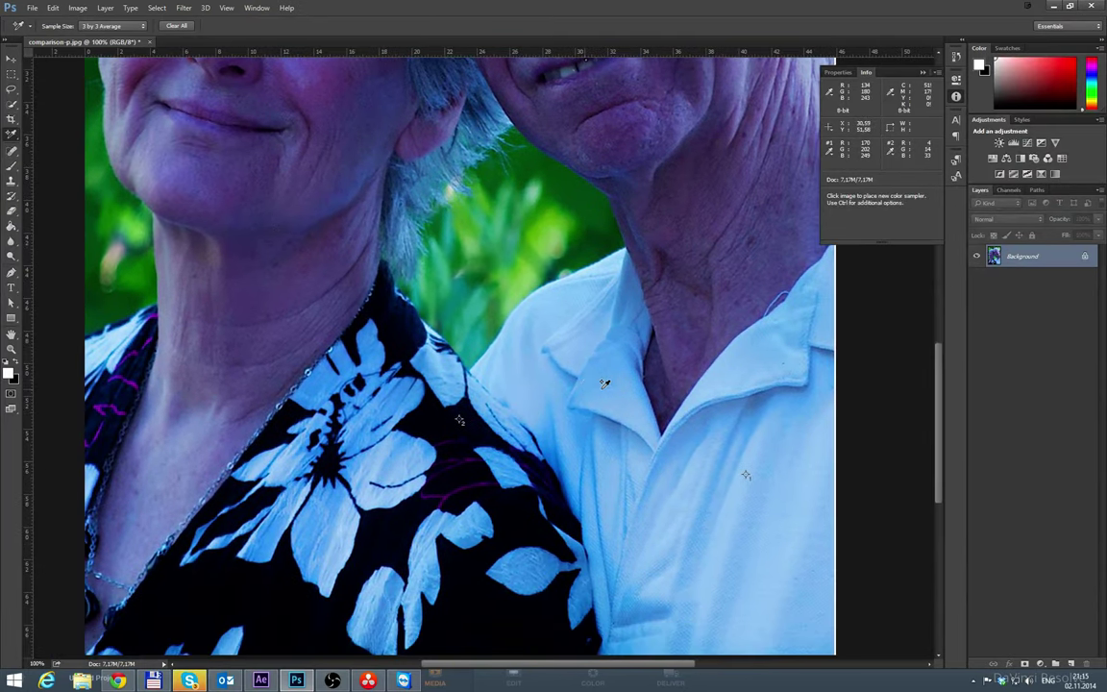
key(ctrl+m)
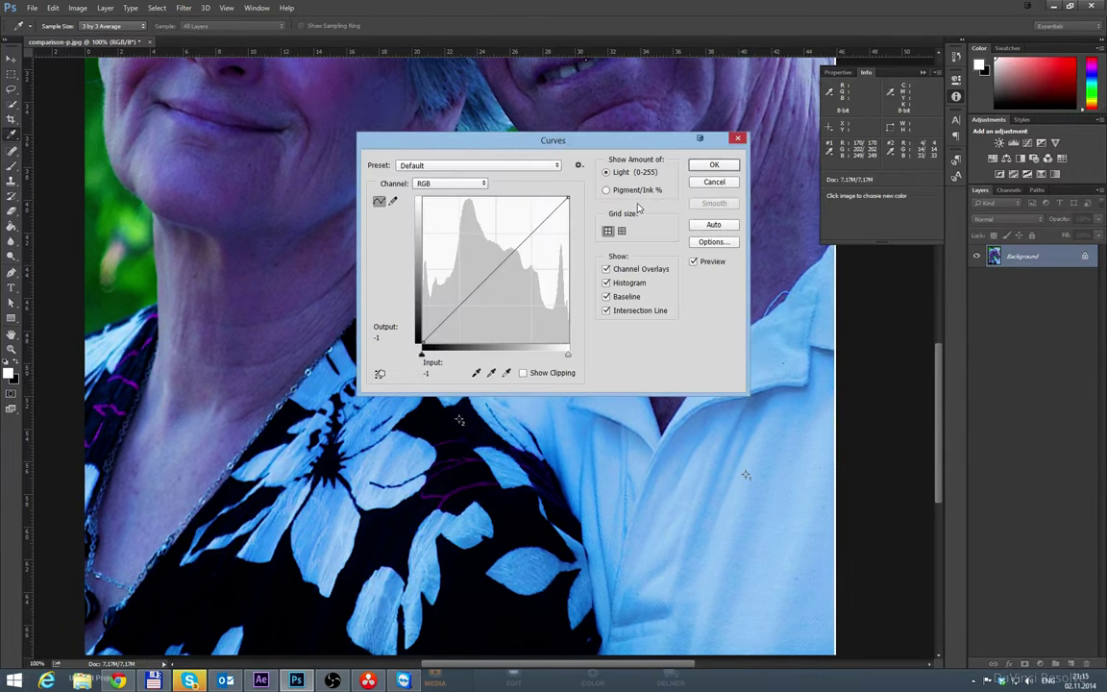
drag(605, 148, 702, 102)
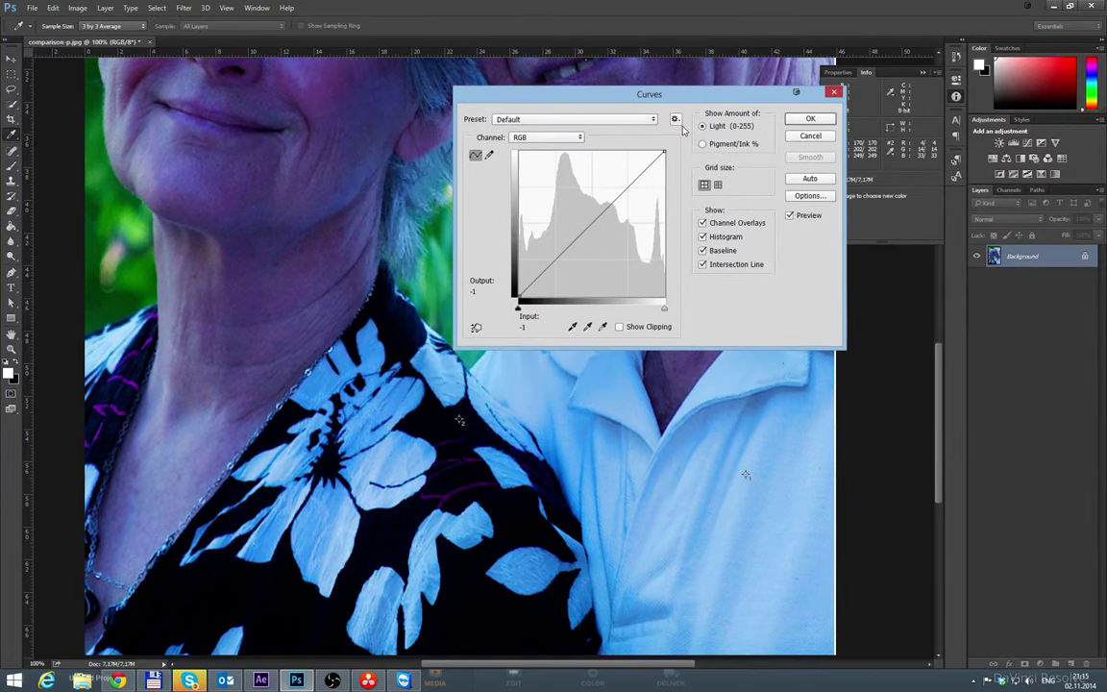
drag(625, 88, 645, 72)
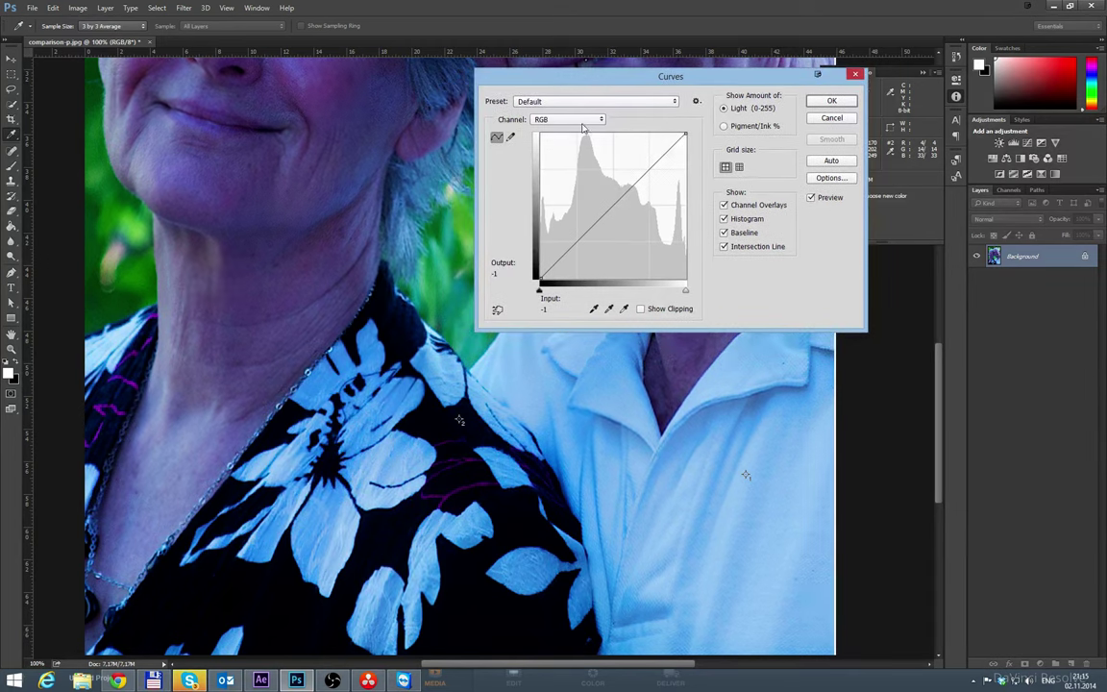
Step: Switch the curve to the Red channel and add a curve point sampled from the man's white shirt at sampler point 1
click(536, 119)
click(546, 139)
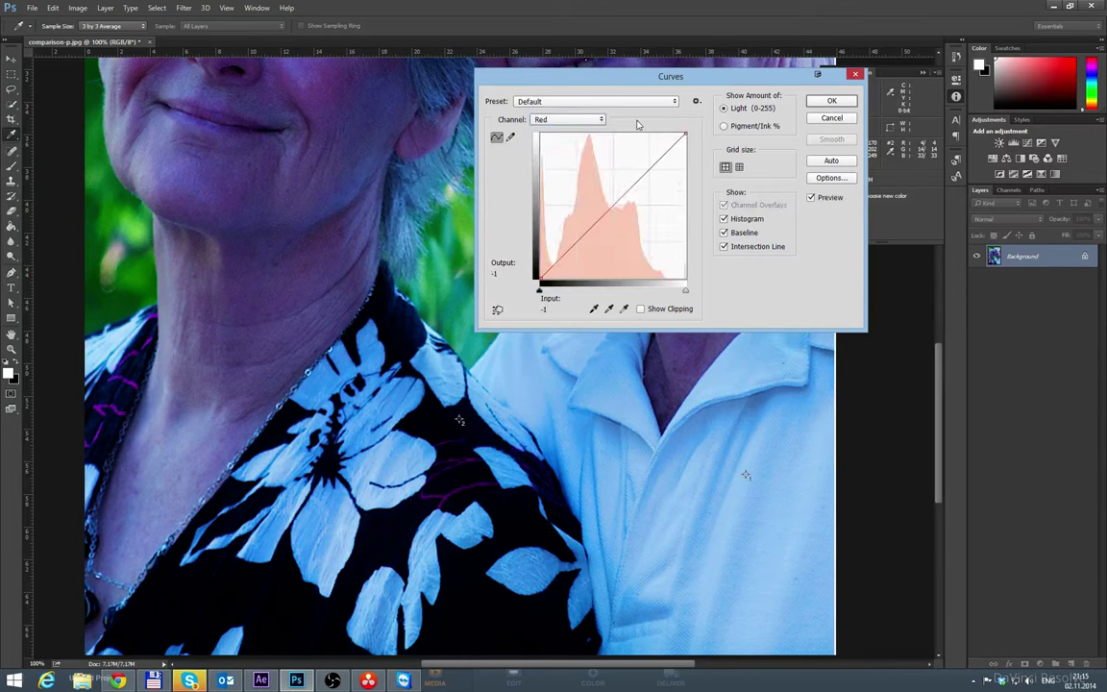
drag(679, 81, 491, 92)
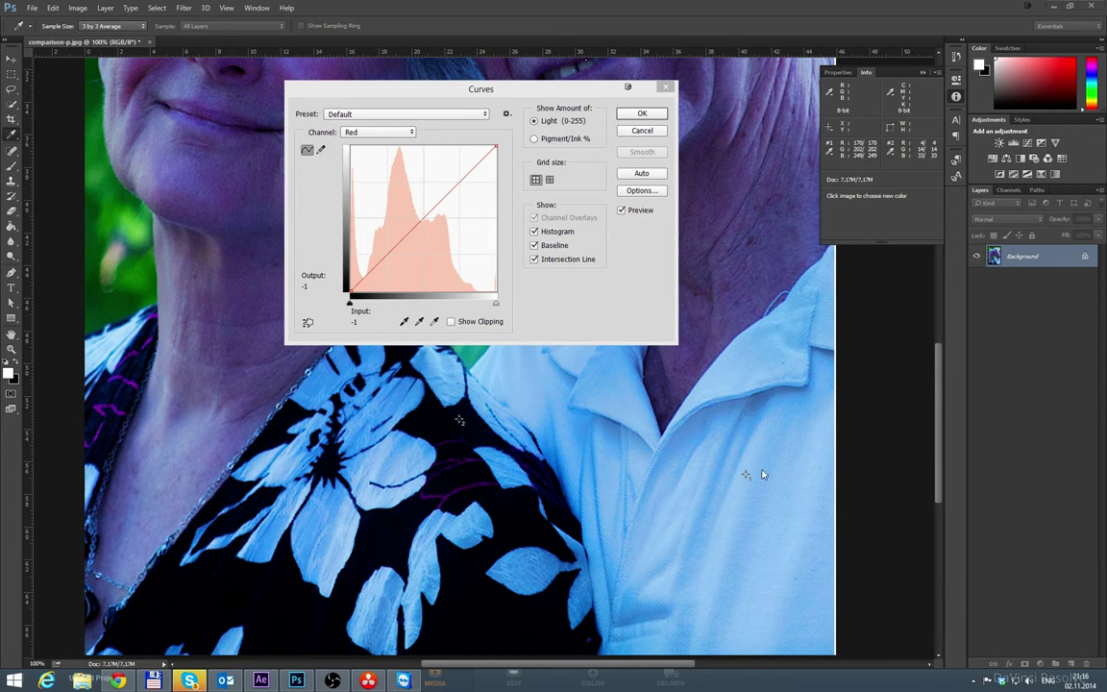
click(746, 474)
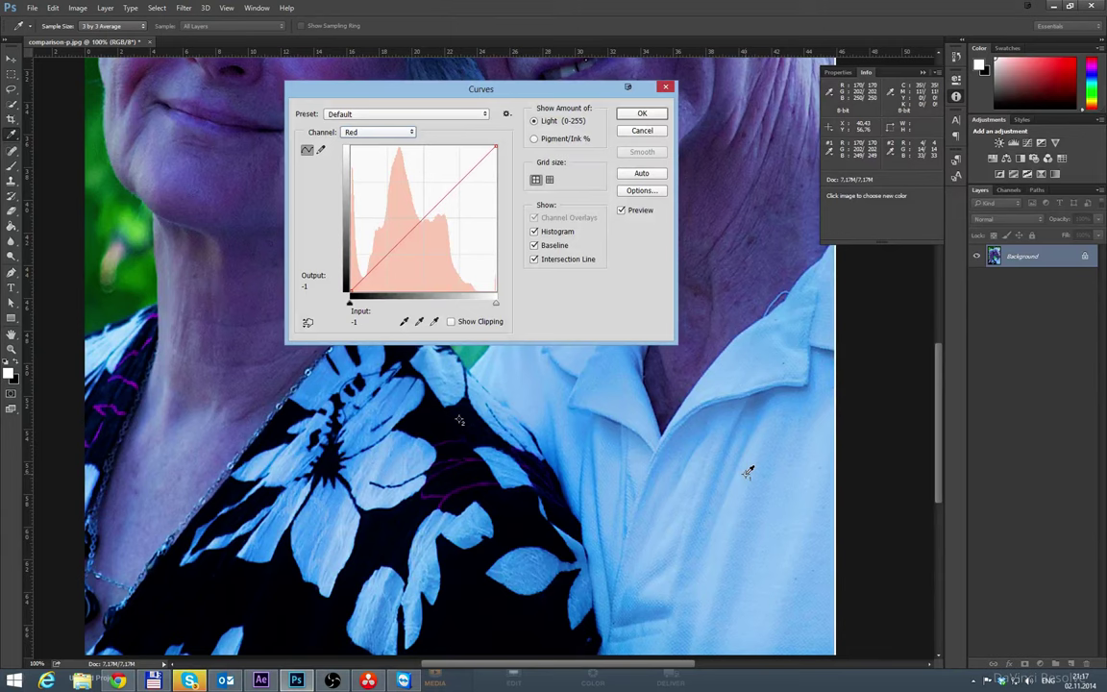
ctrl+click(747, 471)
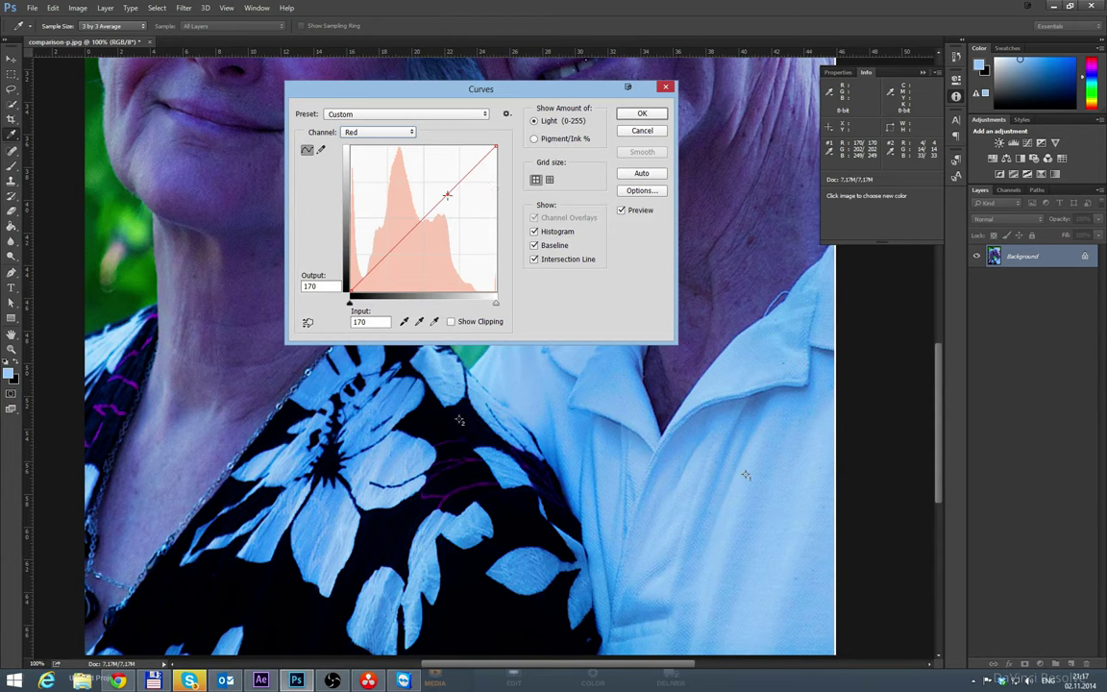
Step: Move the shirt point on the red curve to about input 144, output 179 to match sampler 1's red to its green
drag(447, 195, 458, 193)
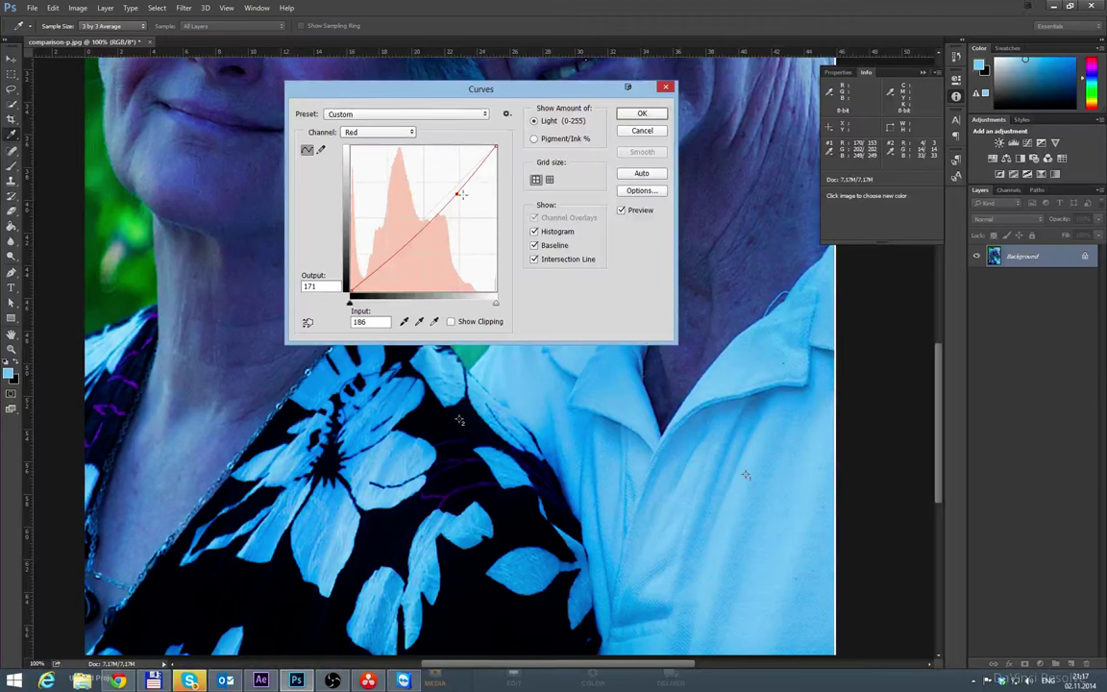
drag(455, 193, 433, 190)
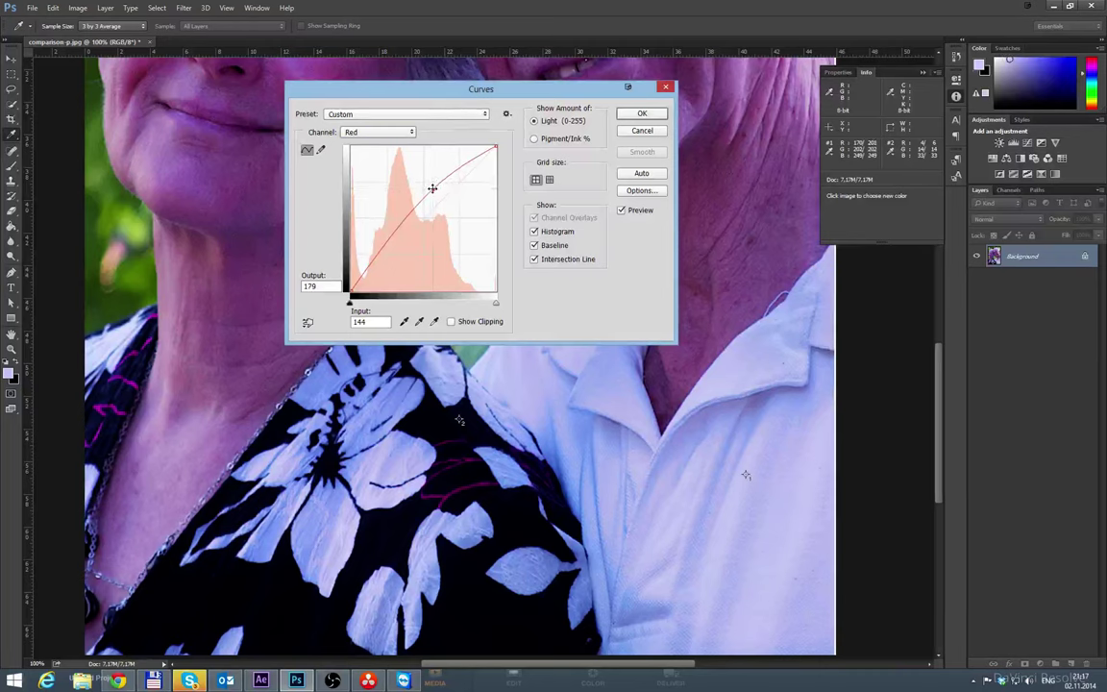
drag(433, 189, 433, 188)
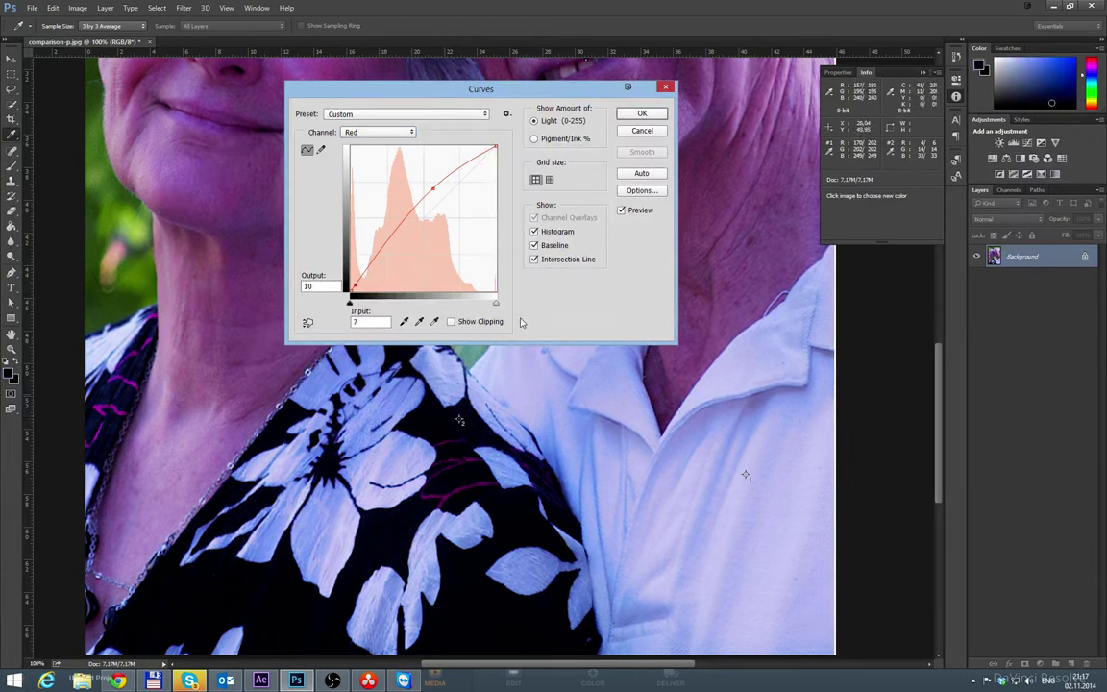
Step: Lift the red curve's shadow end to output 7 at input 0 and fine-tune the upper point so red matches green at both samplers
click(462, 418)
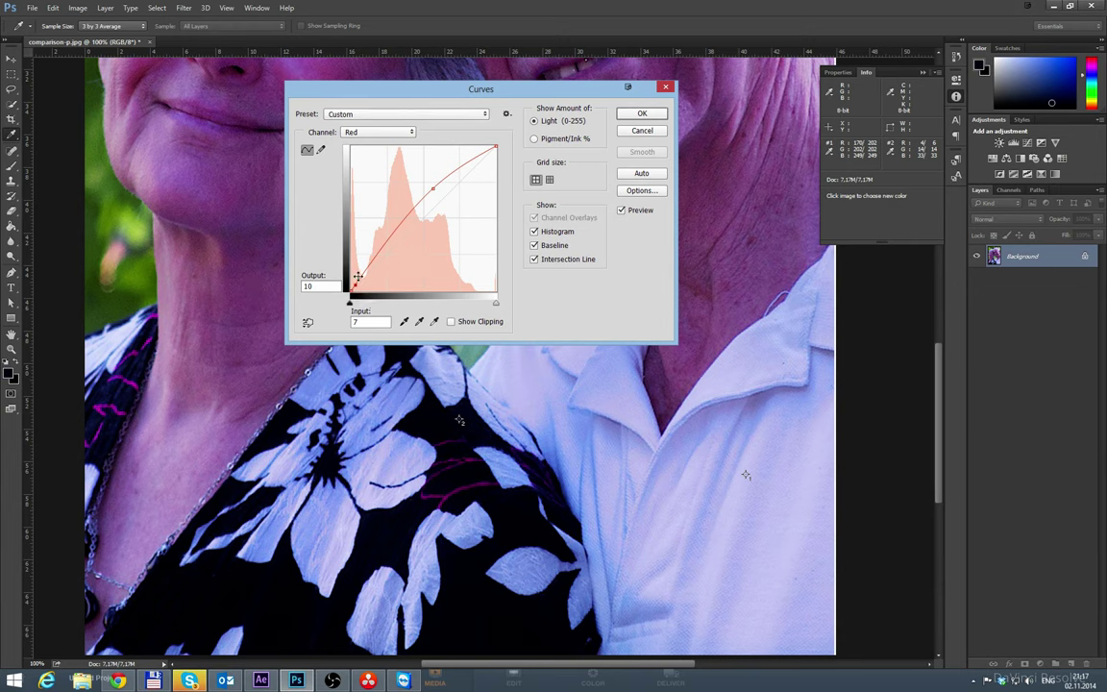
mouse_move(352, 298)
mouse_down()
mouse_move(354, 283)
mouse_move(342, 286)
mouse_up()
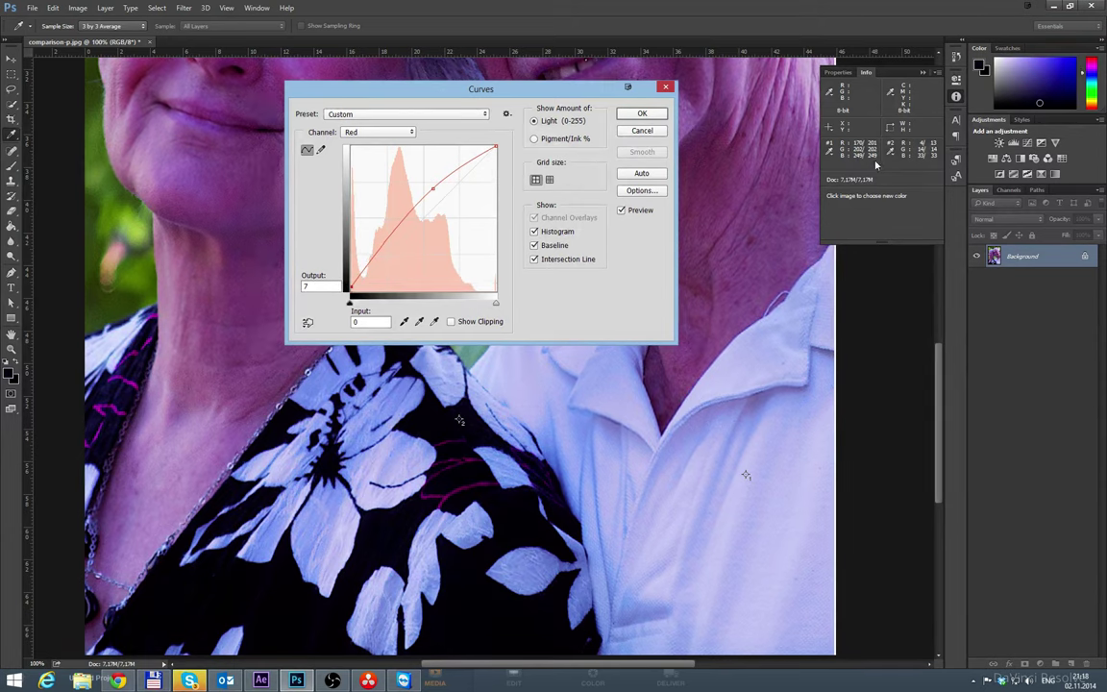
click(434, 188)
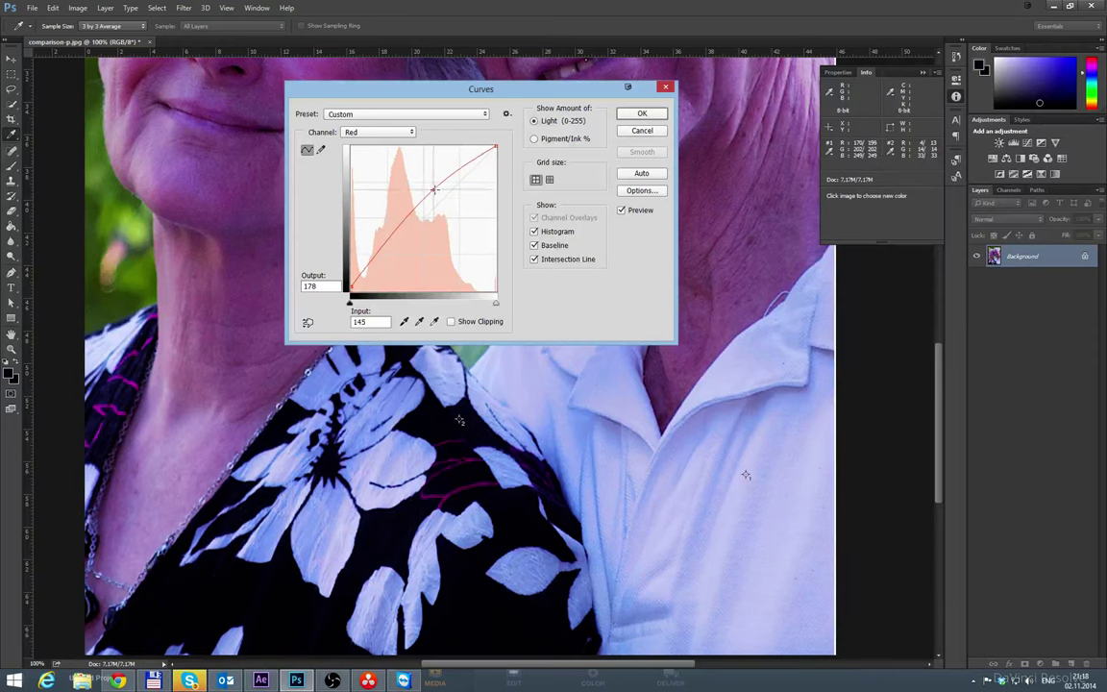
drag(435, 189, 433, 189)
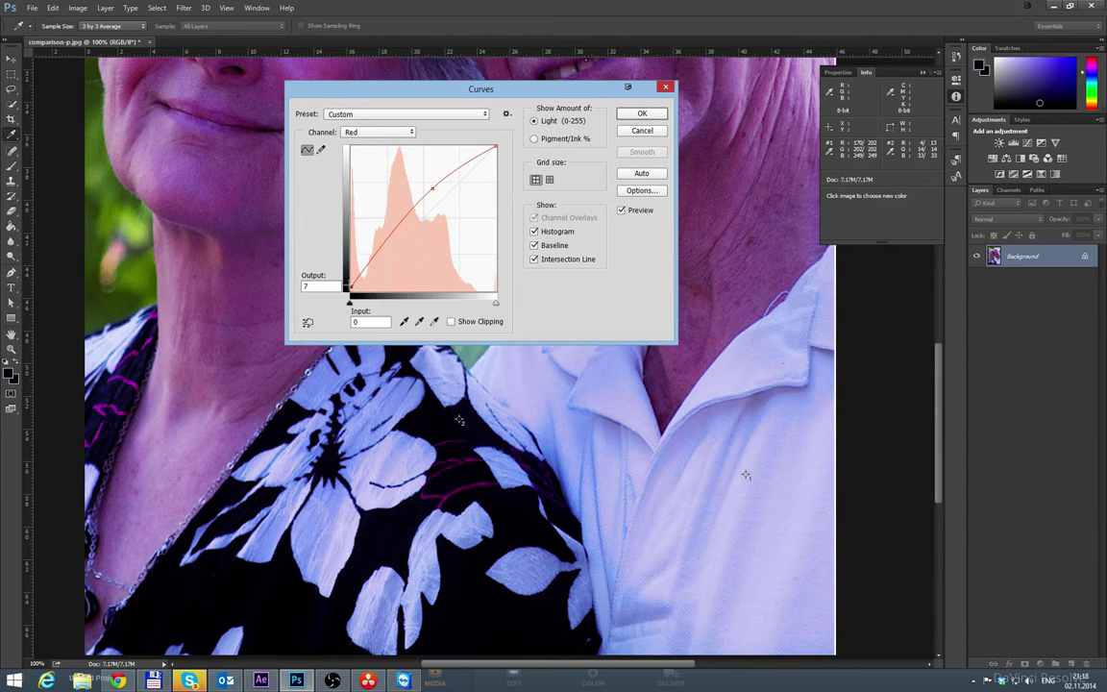
key(Up)
Step: On the Blue channel, lower a shirt-sampled point to input 233, output 215 and set a black-fabric point at input 41, output 18
click(367, 131)
click(379, 167)
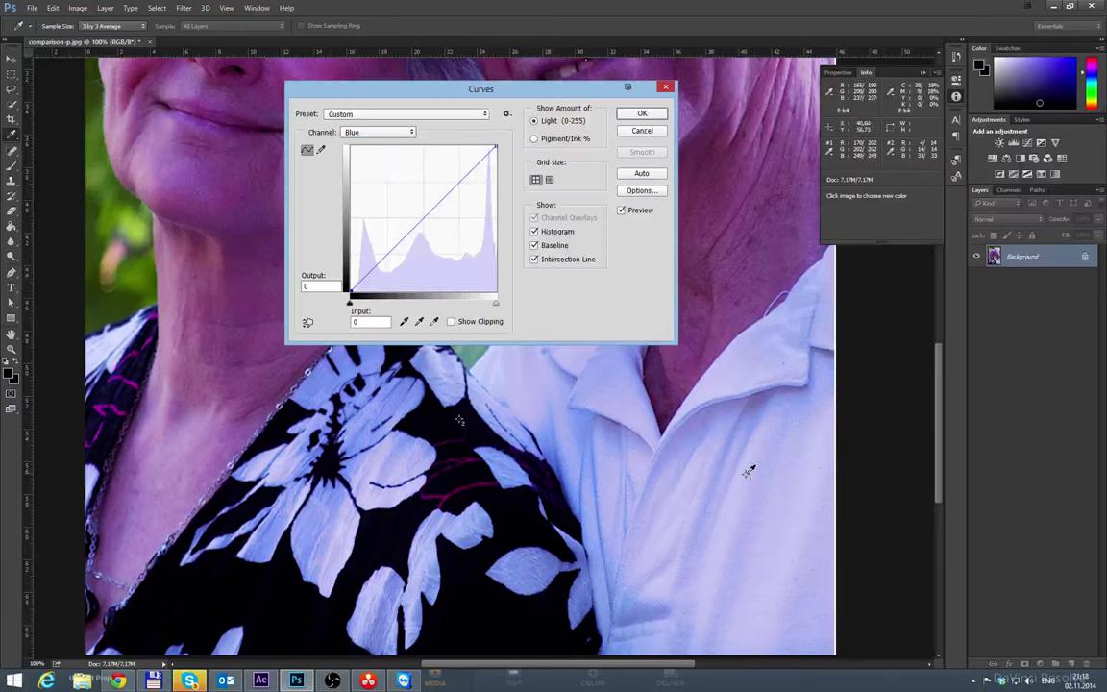
click(746, 470)
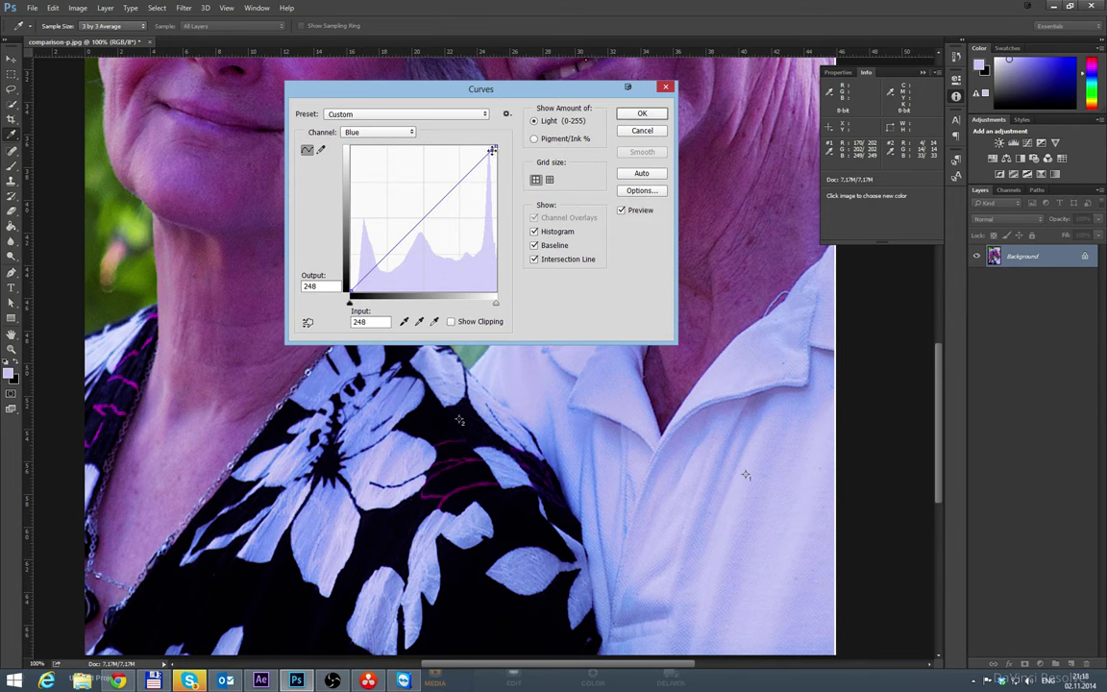
mouse_move(494, 149)
mouse_down()
mouse_move(496, 174)
mouse_move(505, 142)
mouse_move(481, 156)
mouse_move(485, 169)
mouse_up()
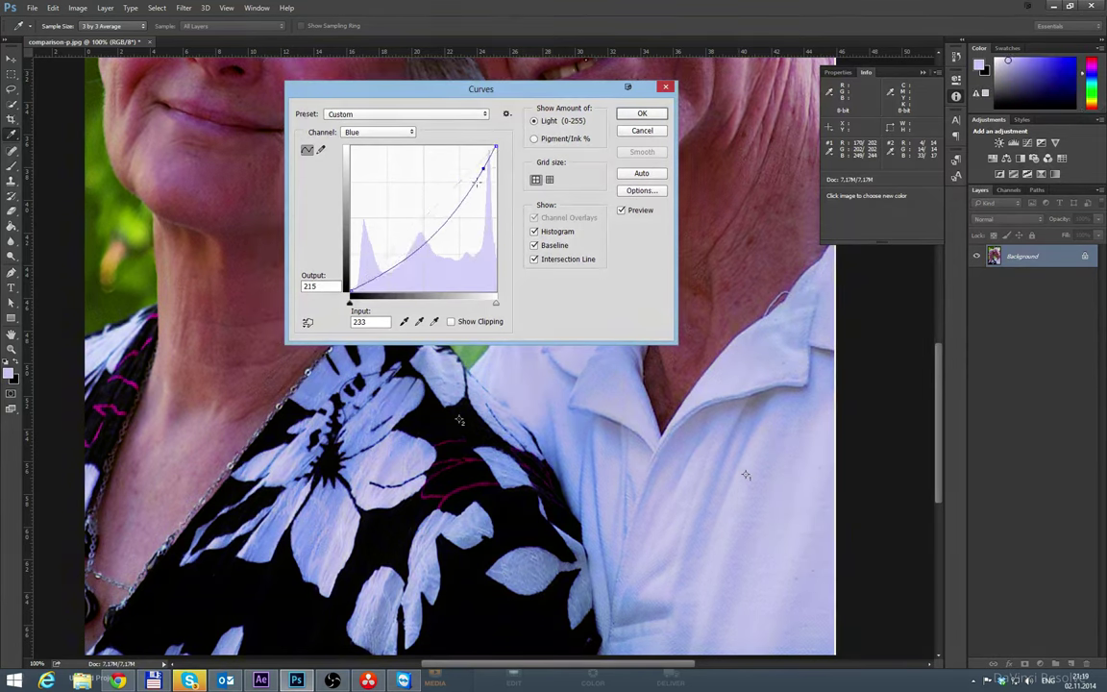
ctrl+click(459, 421)
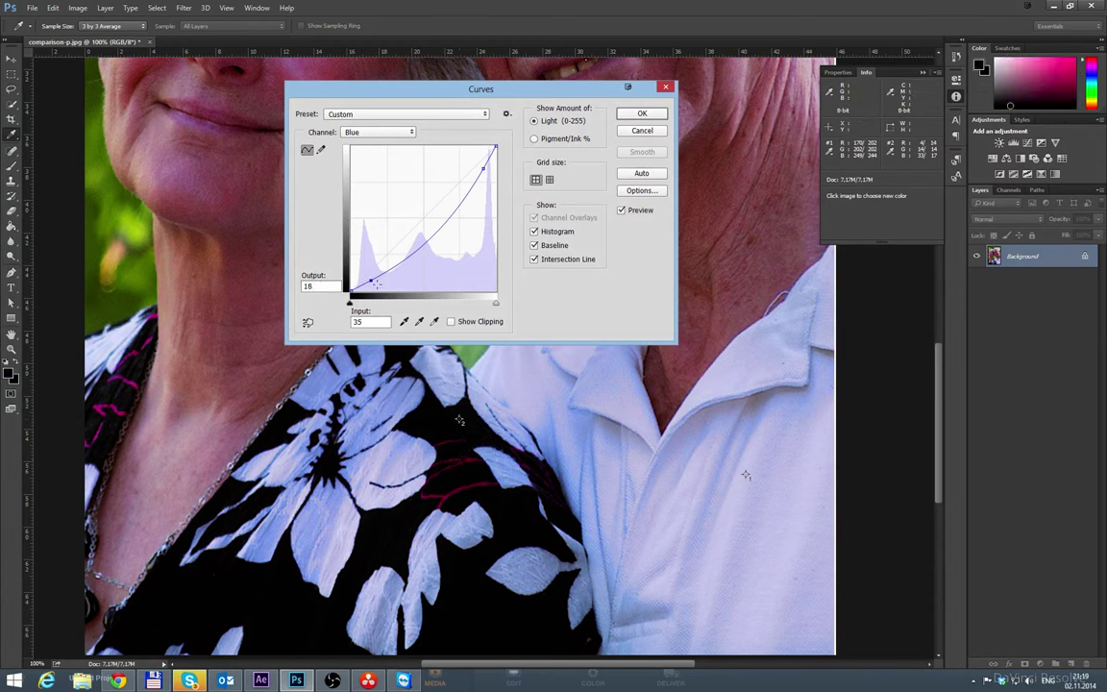
drag(371, 279, 375, 280)
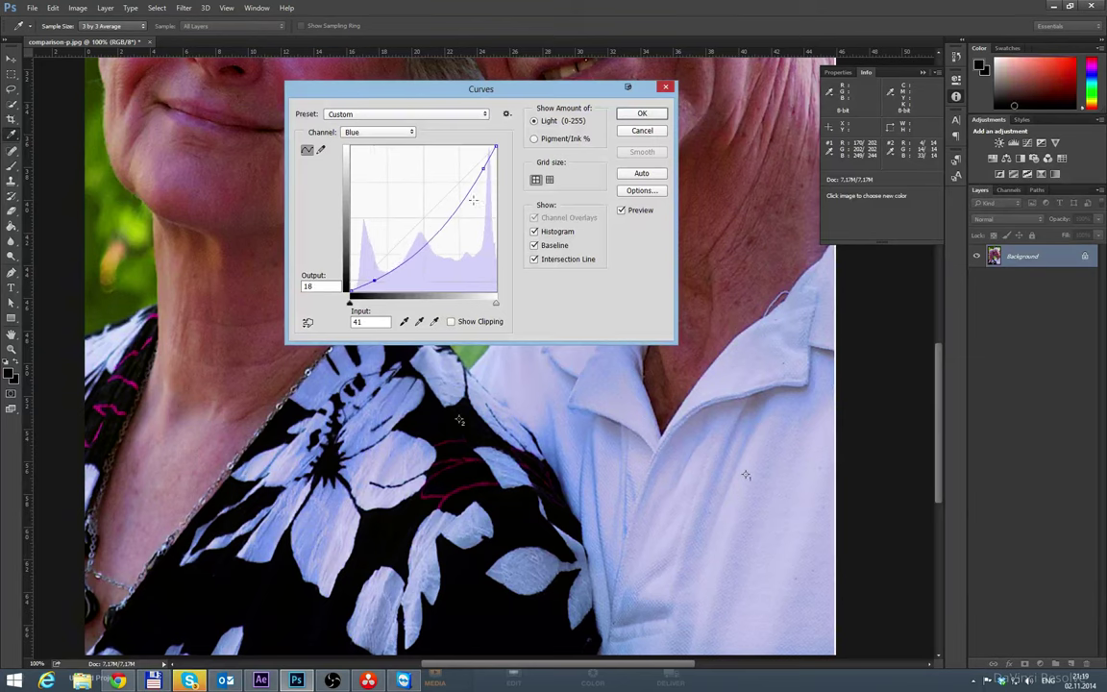
Step: Lower the blue curve's highlight end, add a midtone point, and bring the upper point to about input 227, output 178
drag(495, 149, 479, 186)
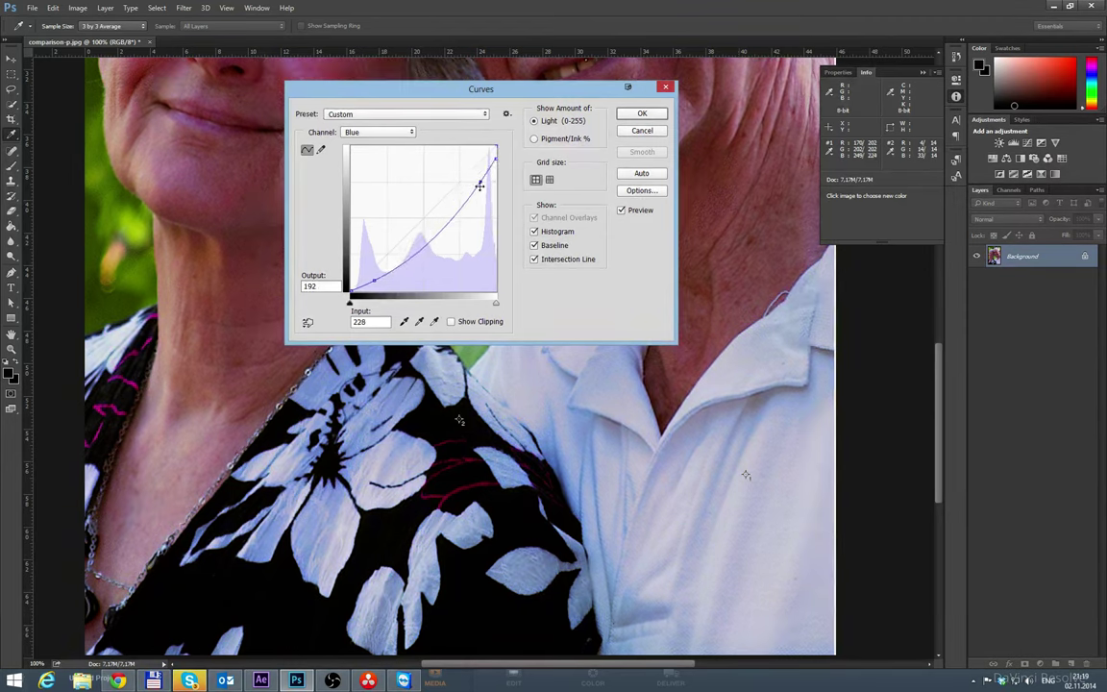
drag(428, 238, 433, 234)
mouse_move(480, 181)
mouse_down()
mouse_move(482, 193)
mouse_move(495, 173)
mouse_up()
drag(479, 193, 479, 192)
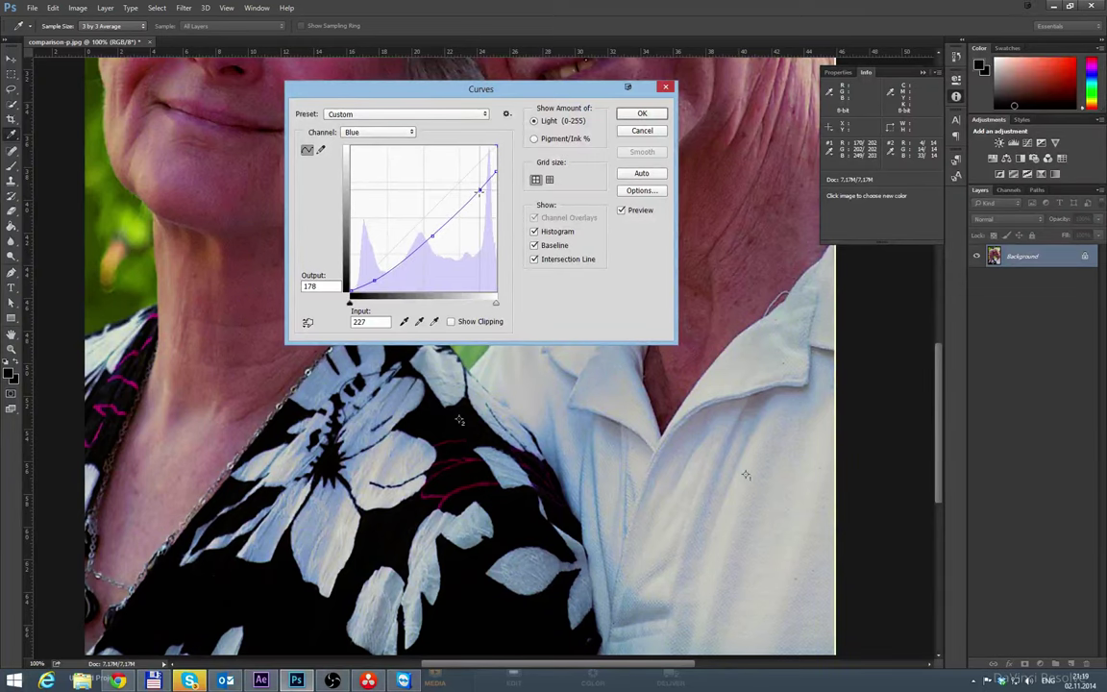
Step: Compare the whole portrait with and without the correction, then remove the blue curve's upper point and raise its end to output 229
key(ctrl+minus)
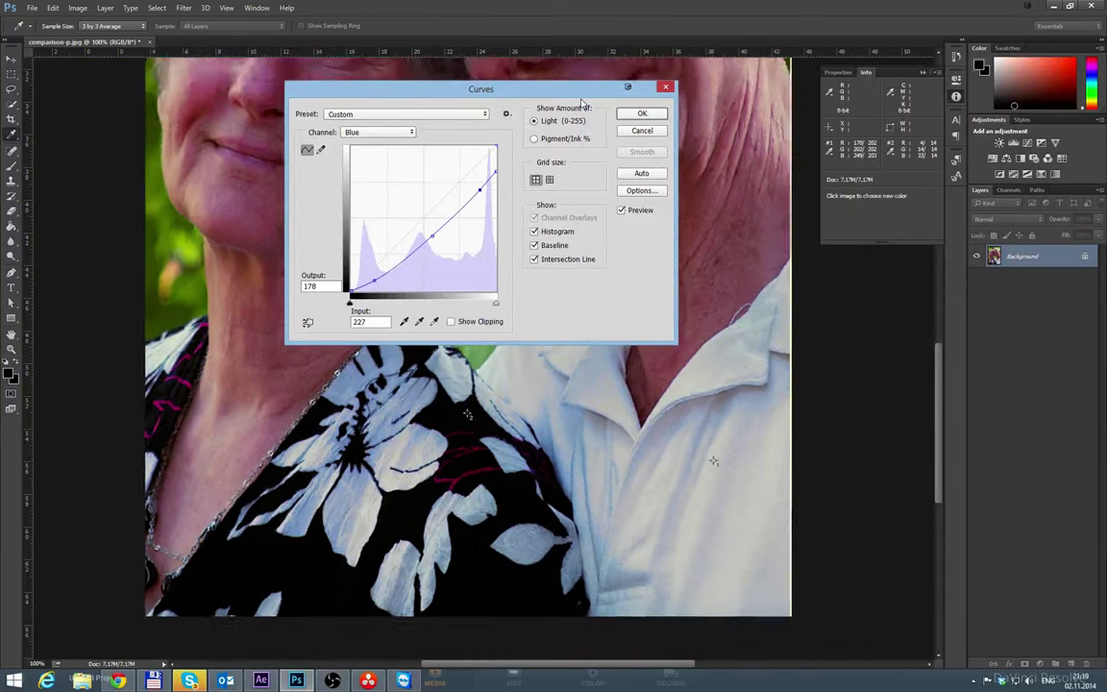
key(ctrl+minus)
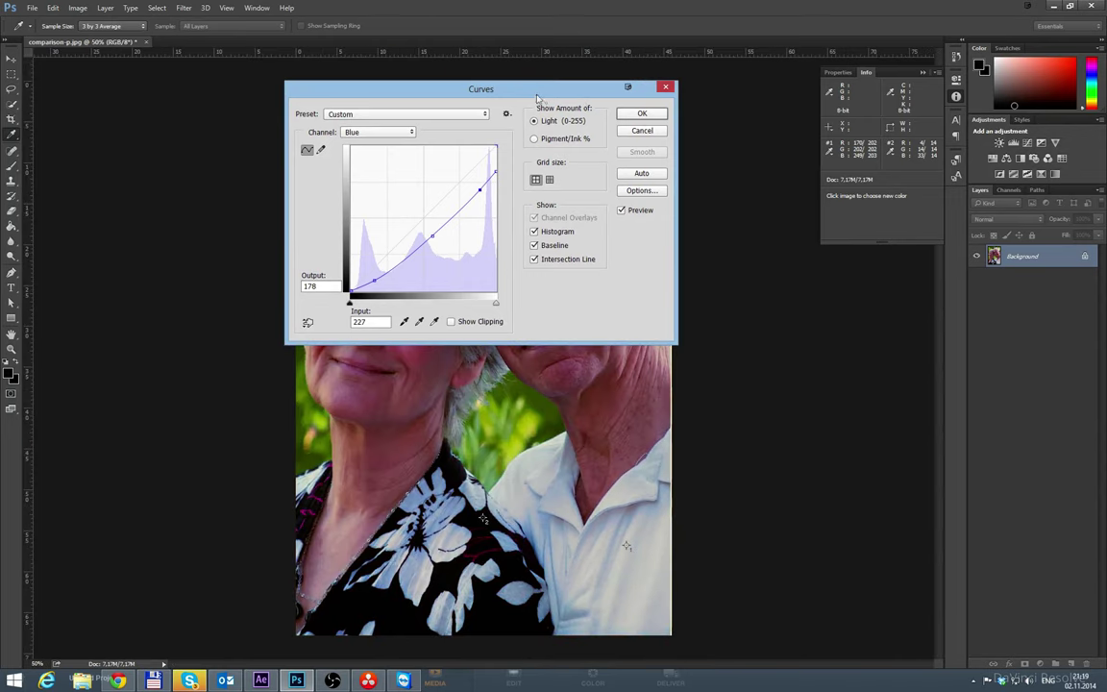
drag(538, 97, 884, 96)
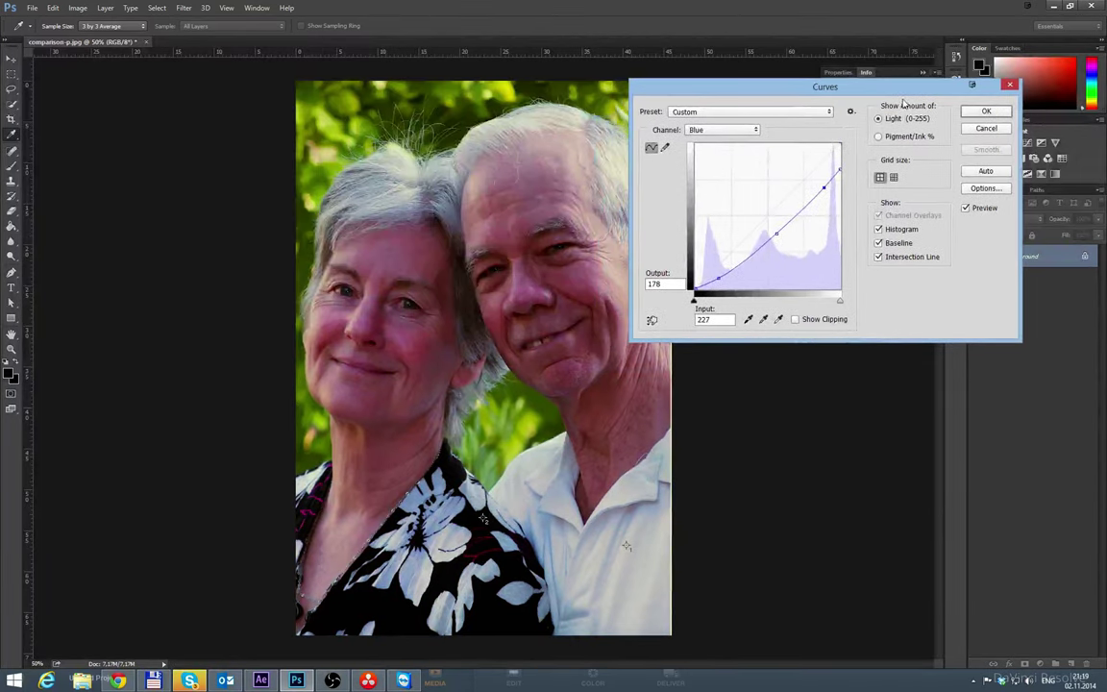
click(966, 209)
click(966, 209)
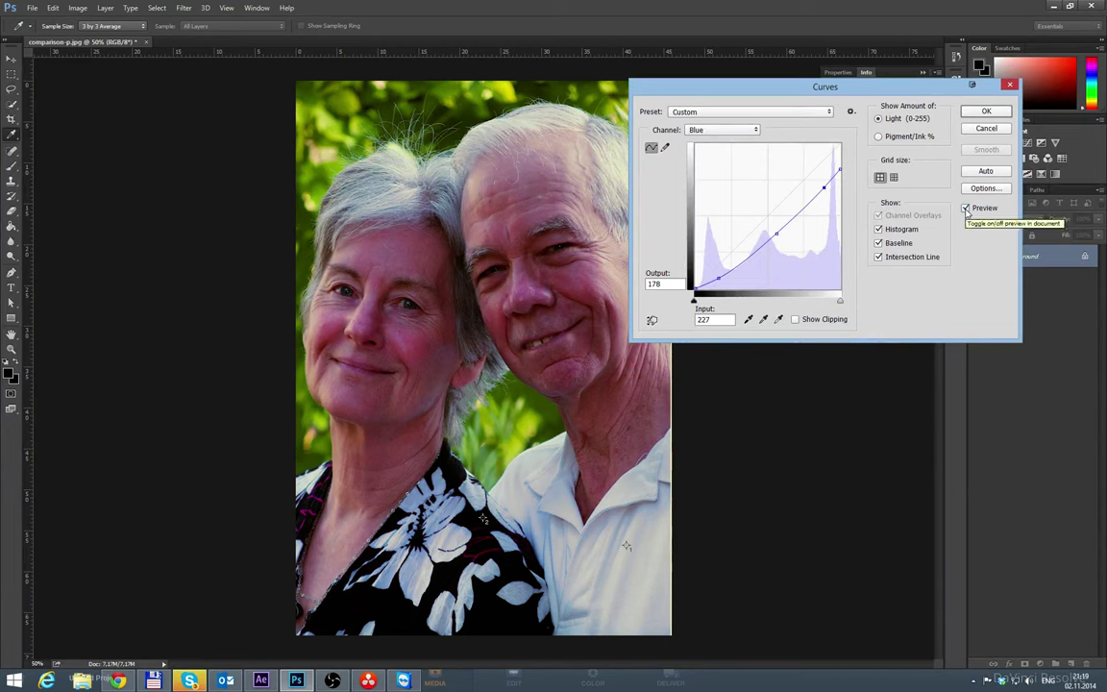
click(966, 208)
click(966, 209)
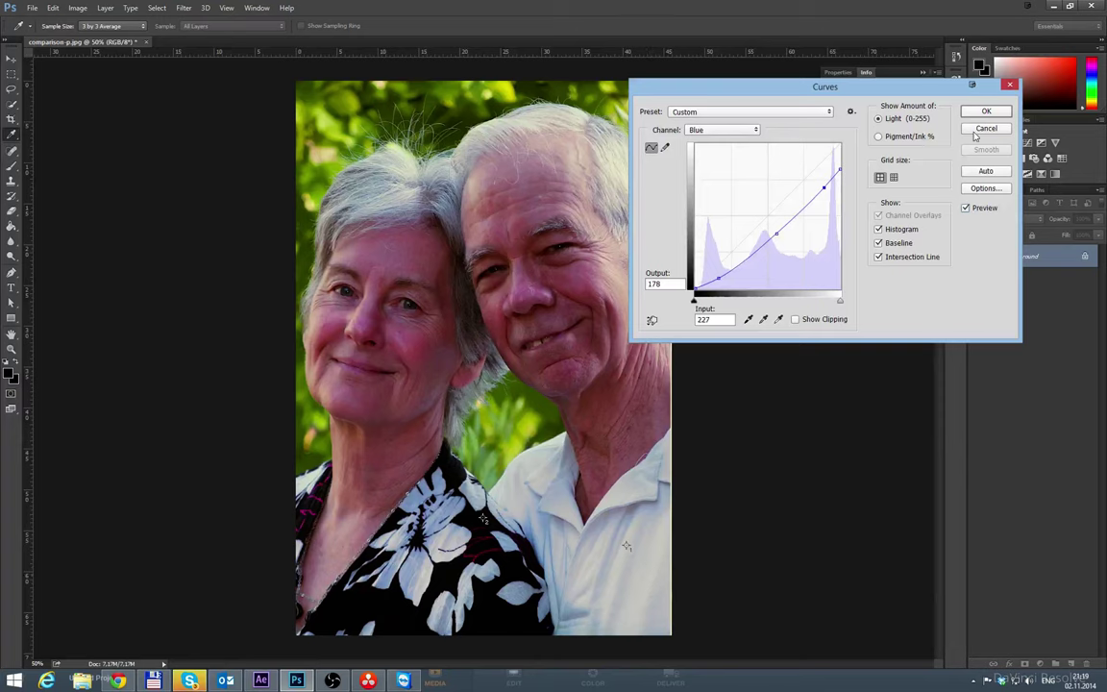
drag(824, 188, 840, 158)
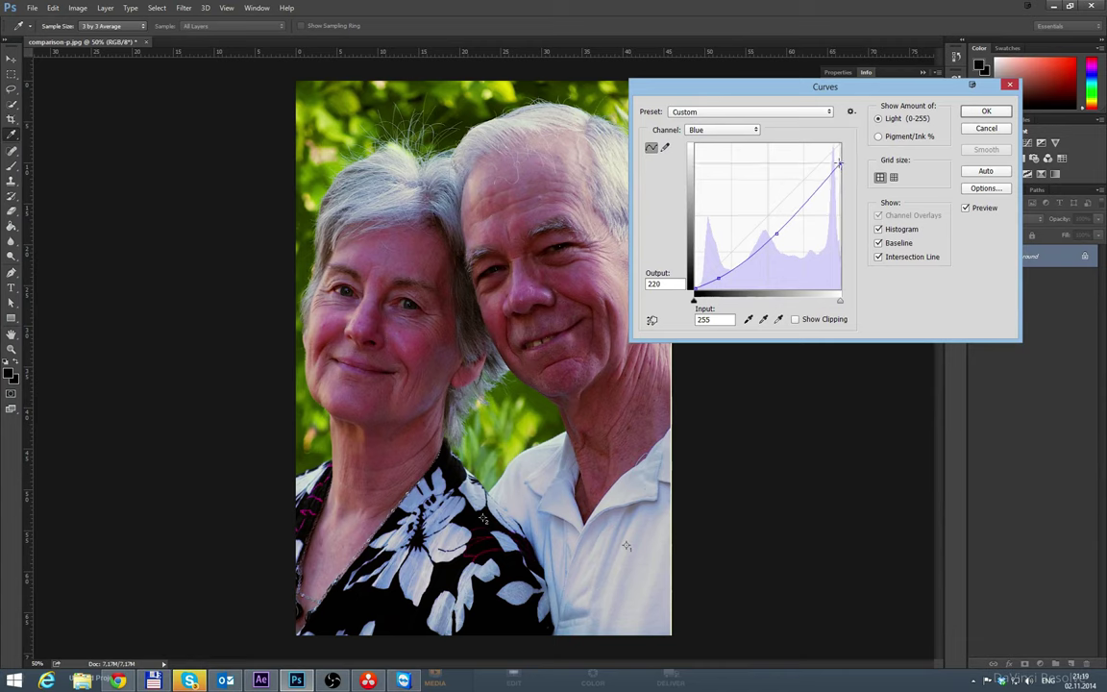
Step: Switch the Curves preview off and on repeatedly to compare the original blue cast with the adjusted colours
click(966, 209)
click(966, 209)
click(966, 209)
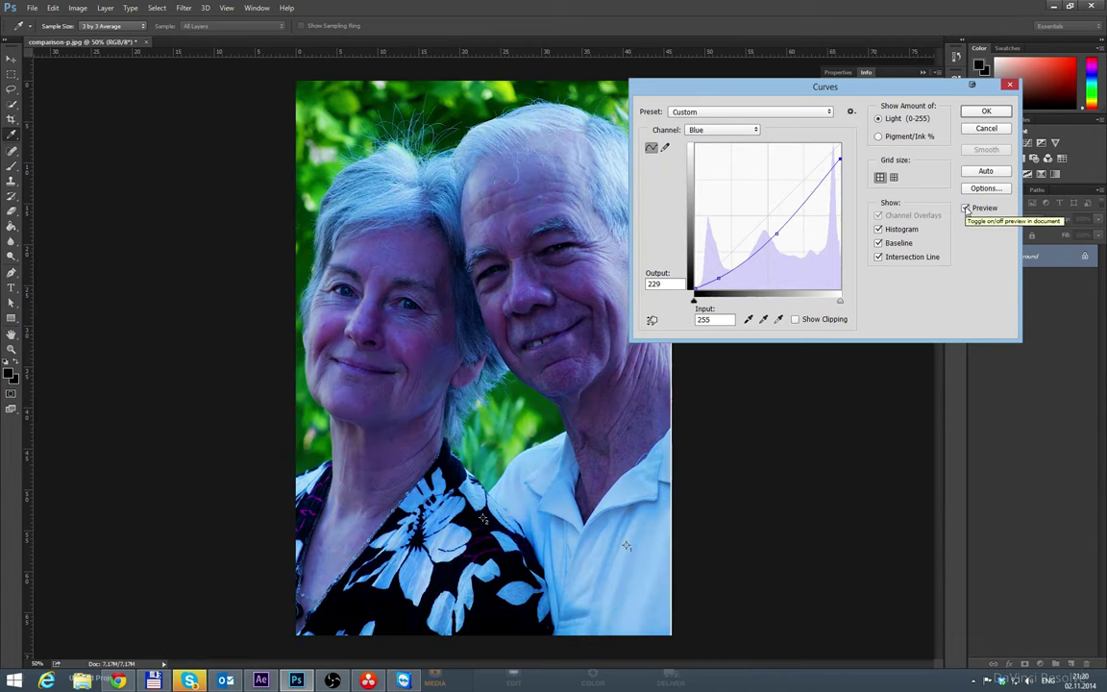
click(966, 209)
click(966, 209)
click(966, 208)
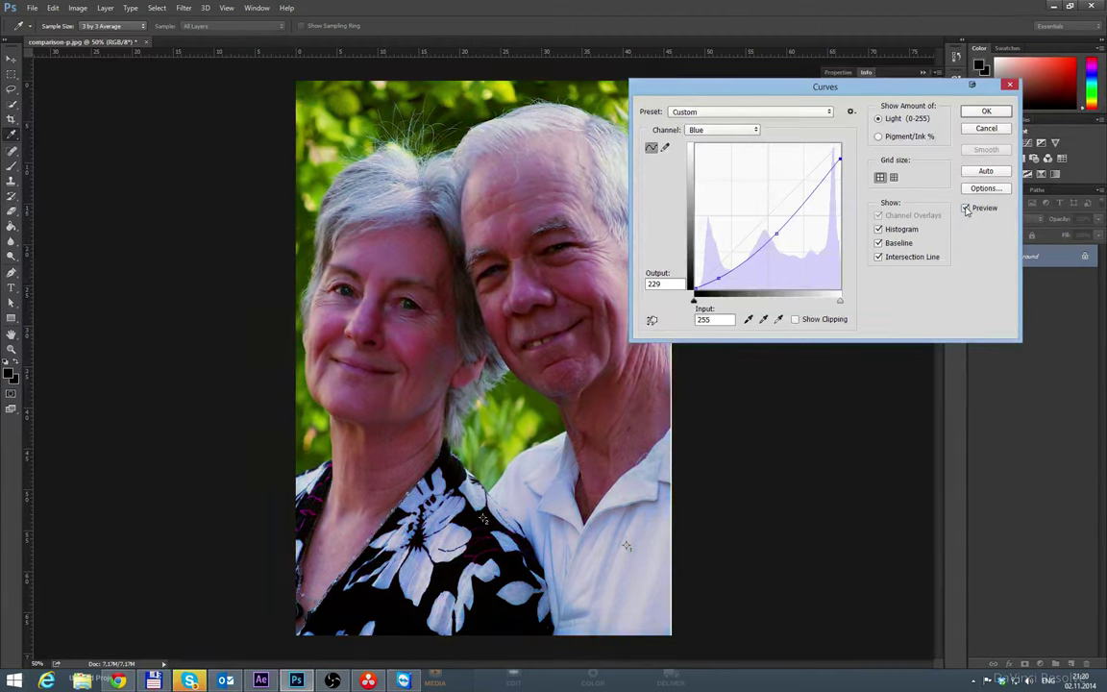
click(966, 209)
click(966, 209)
click(966, 209)
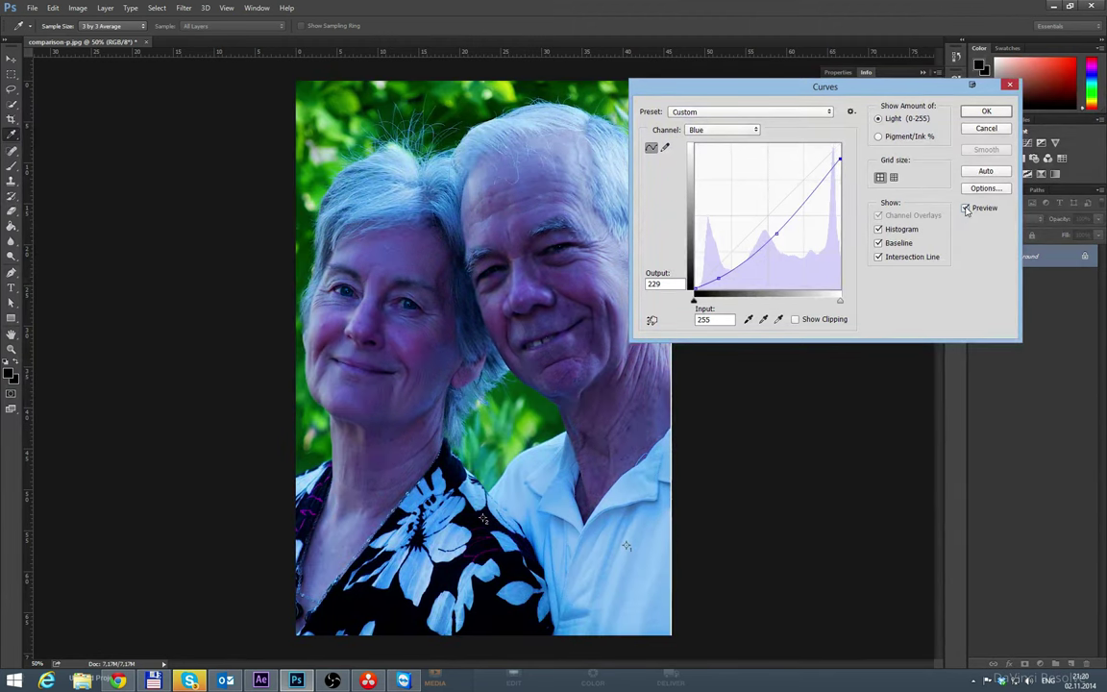
click(966, 209)
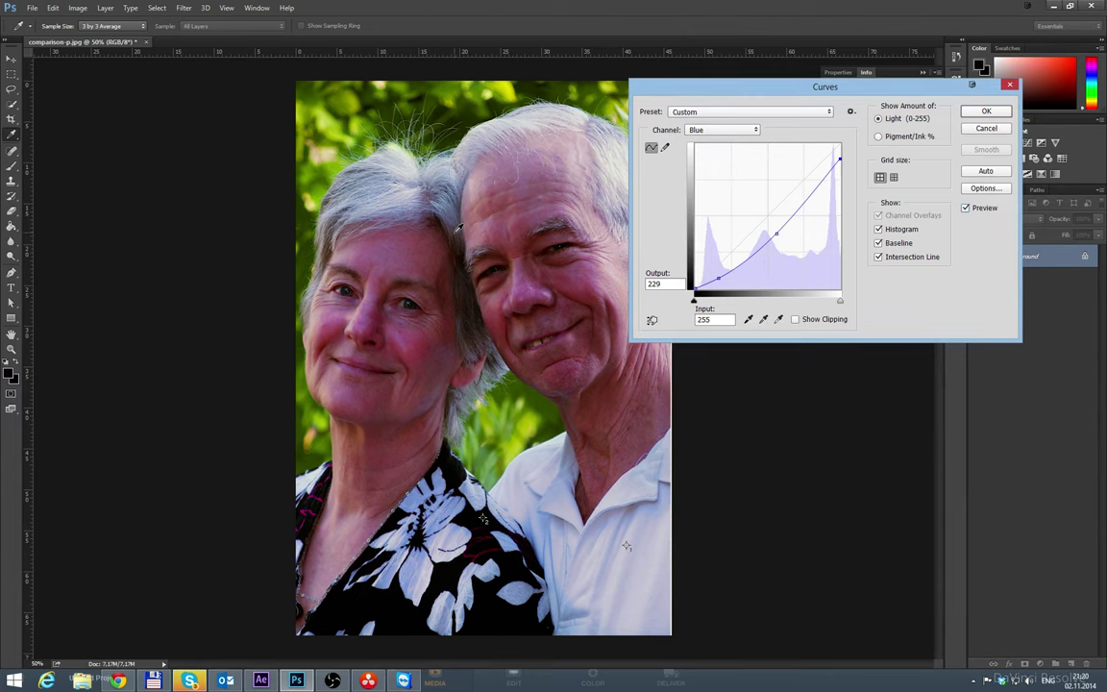
Step: Save the current curves as a preset named preset1 on the desktop
drag(724, 84, 563, 143)
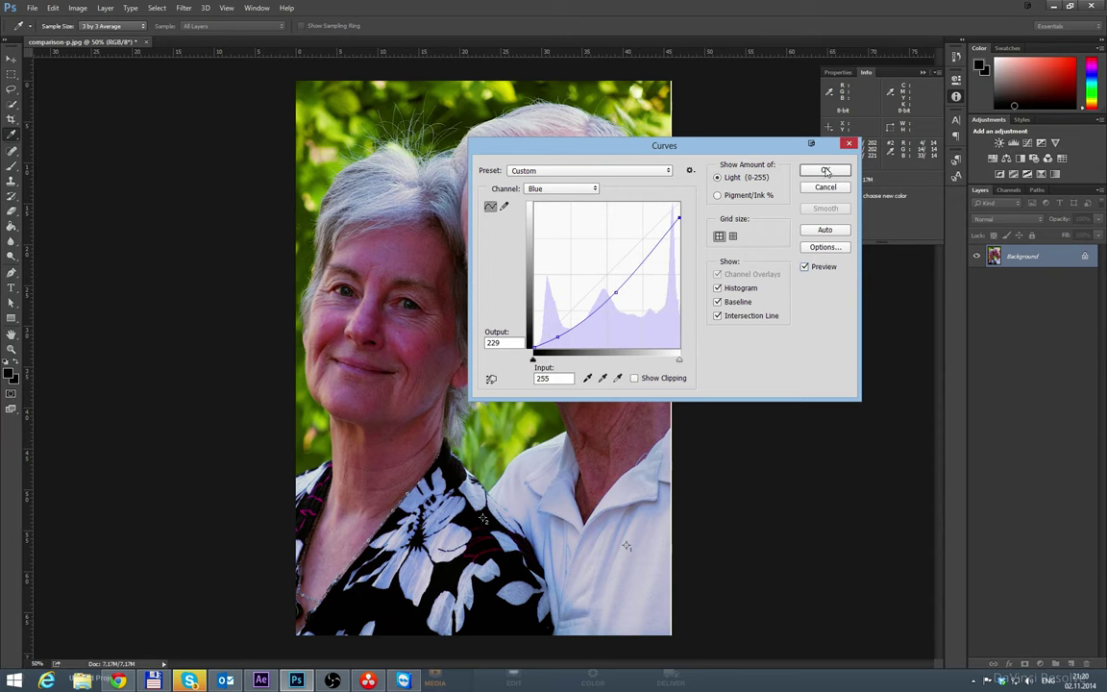
click(689, 171)
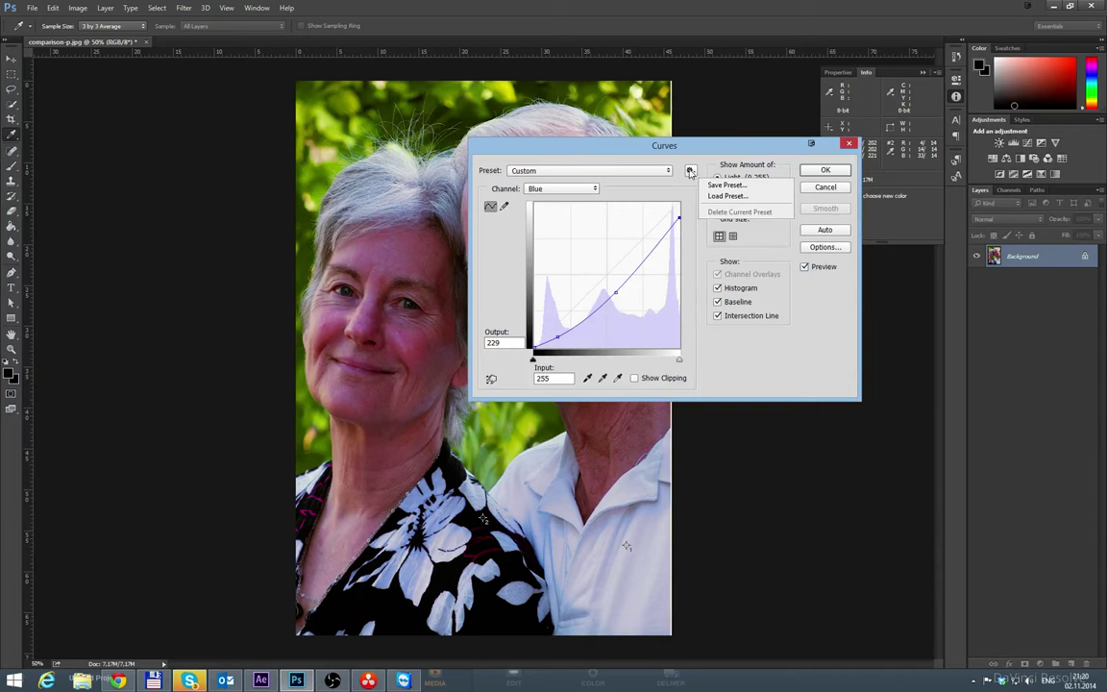
click(721, 186)
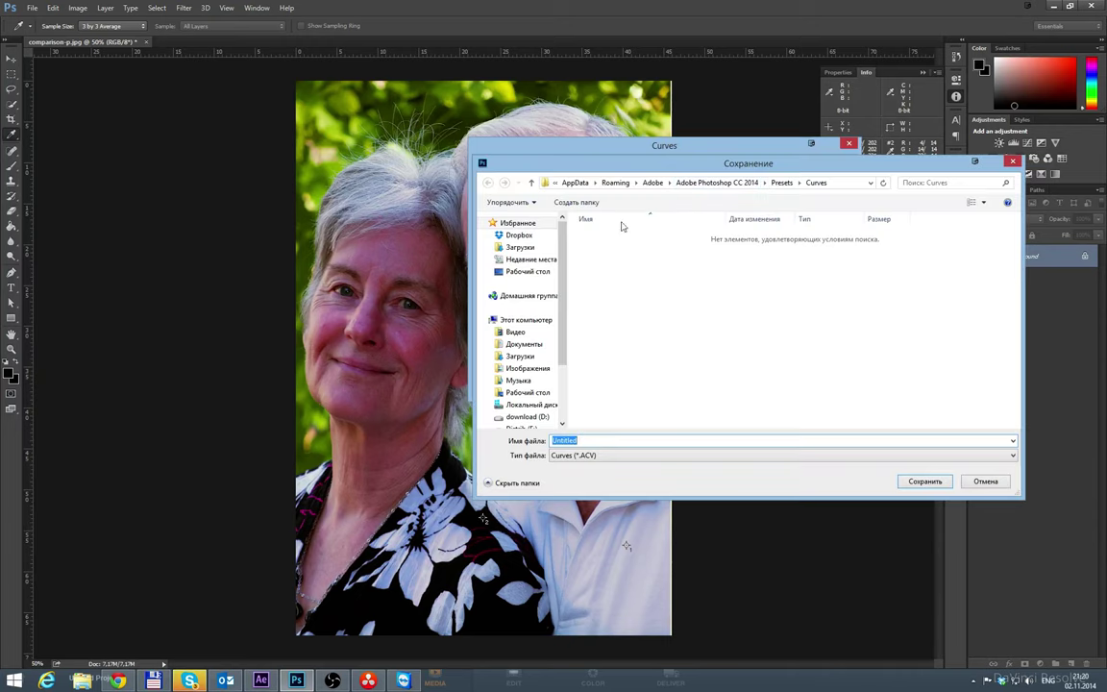
click(532, 273)
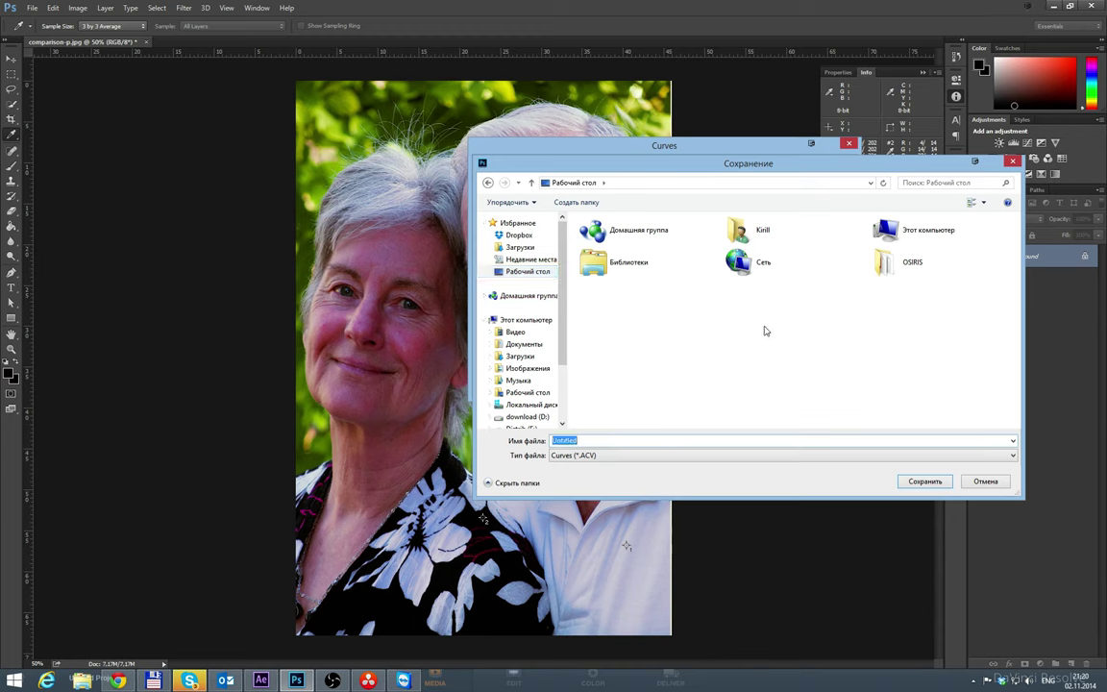
text(preset1)
click(926, 481)
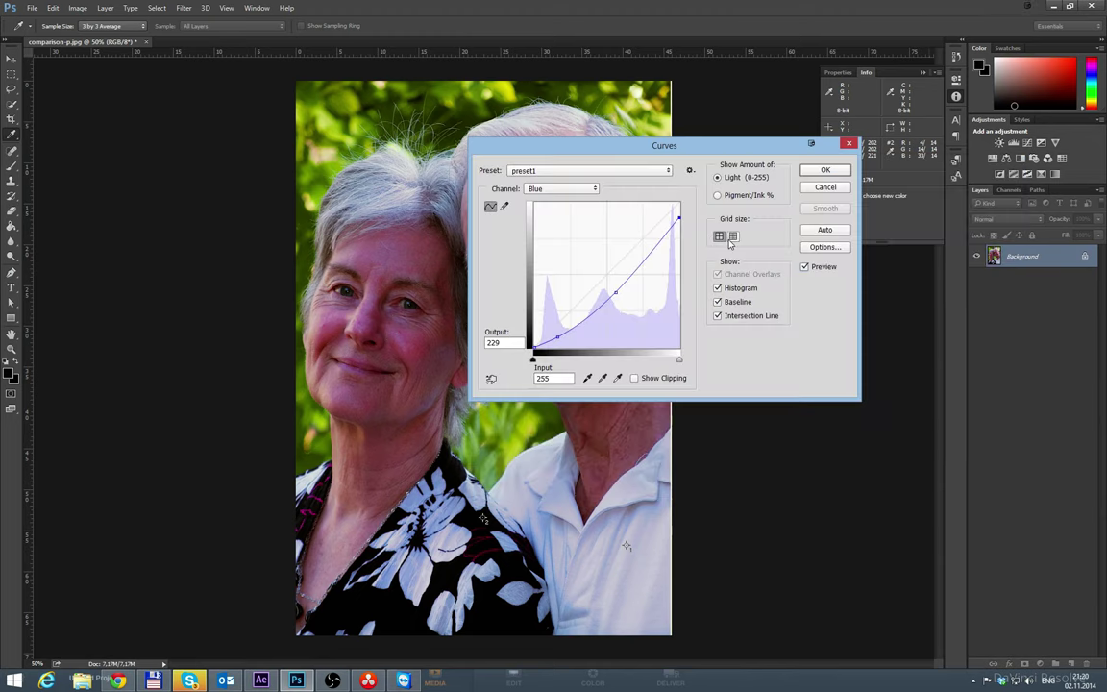
Step: Switch to After Effects and reset the Curves effect on the comparison-p.jpg layer
click(260, 680)
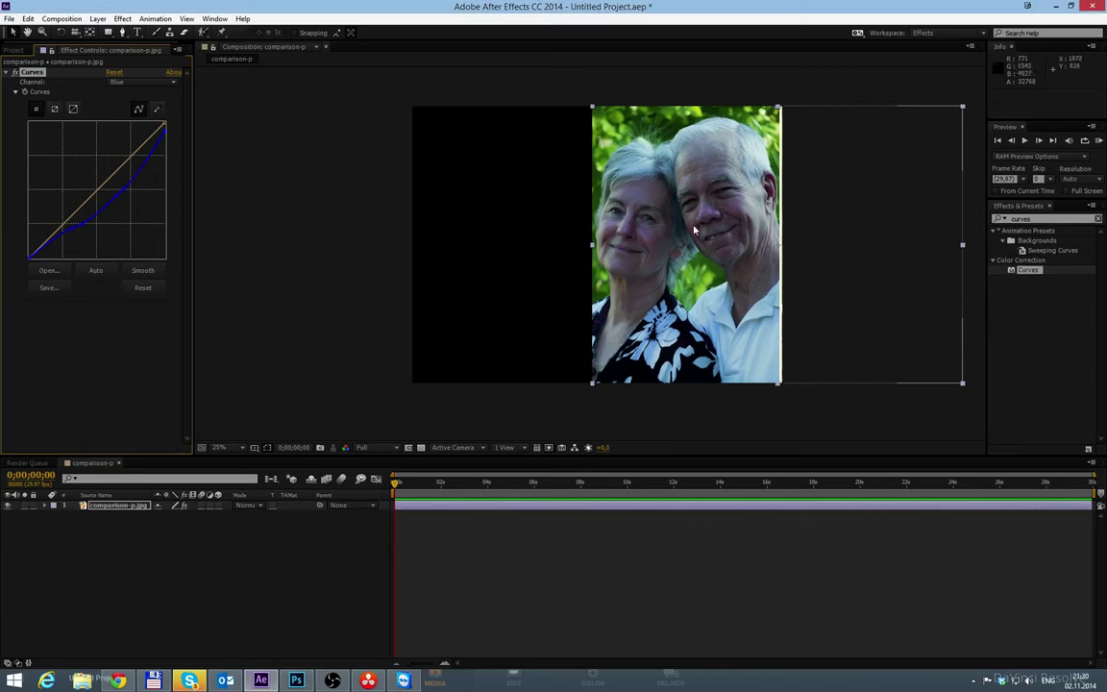
click(114, 74)
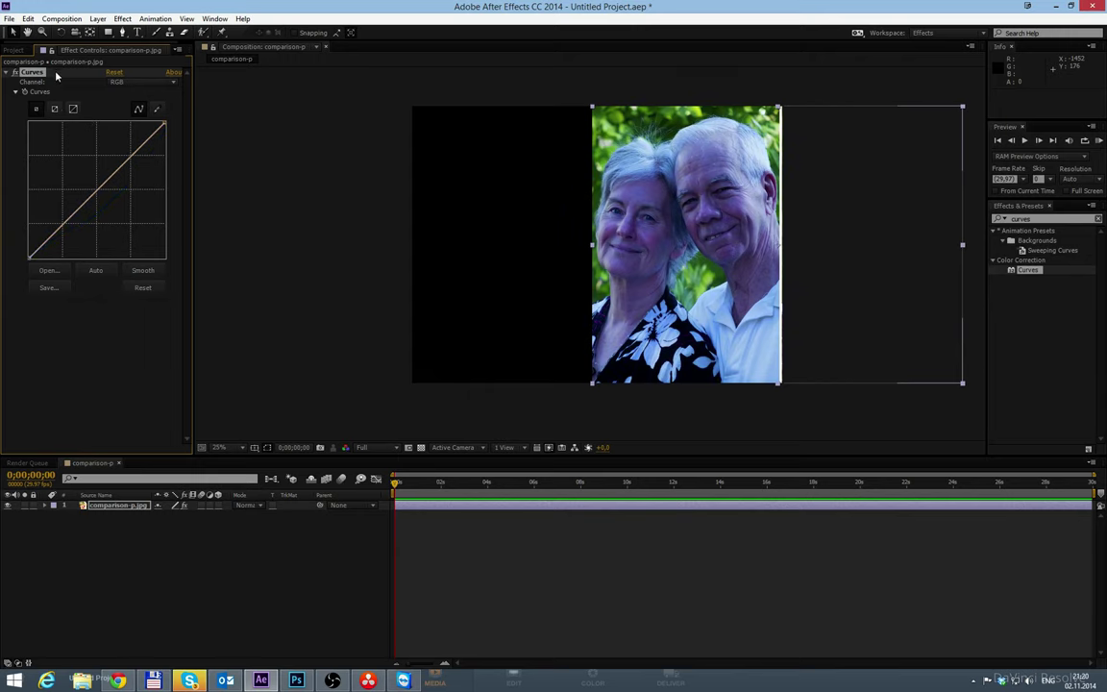
Step: Load the preset1 curve file from the desktop into the Curves effect on the comparison-p.jpg layer
click(46, 274)
click(303, 189)
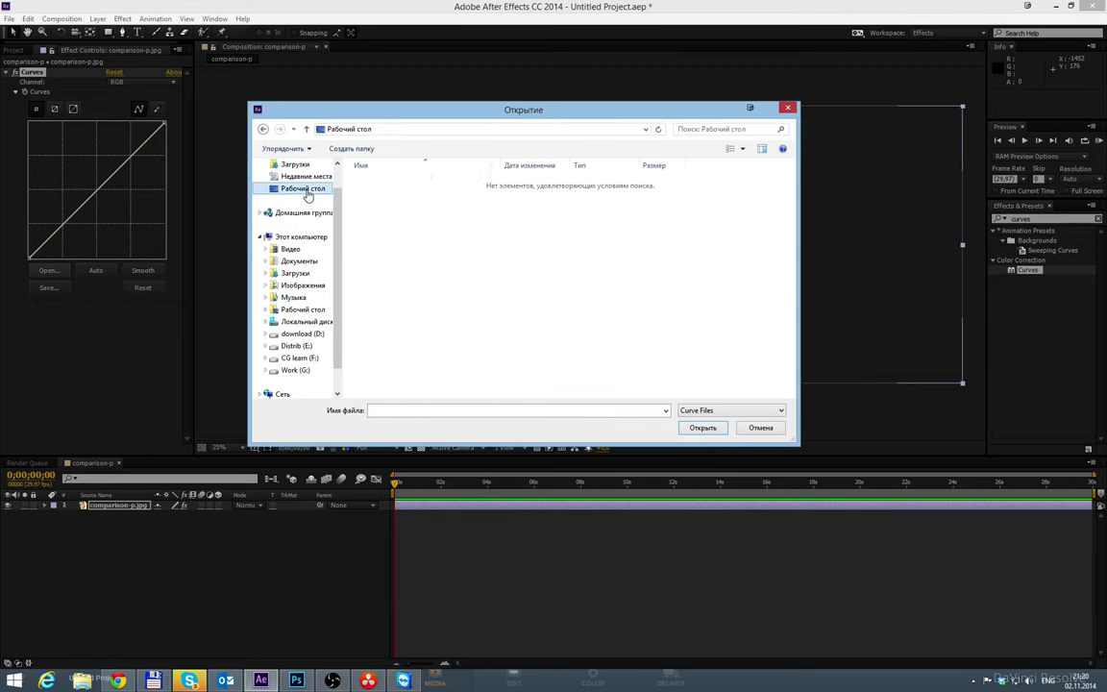
click(423, 241)
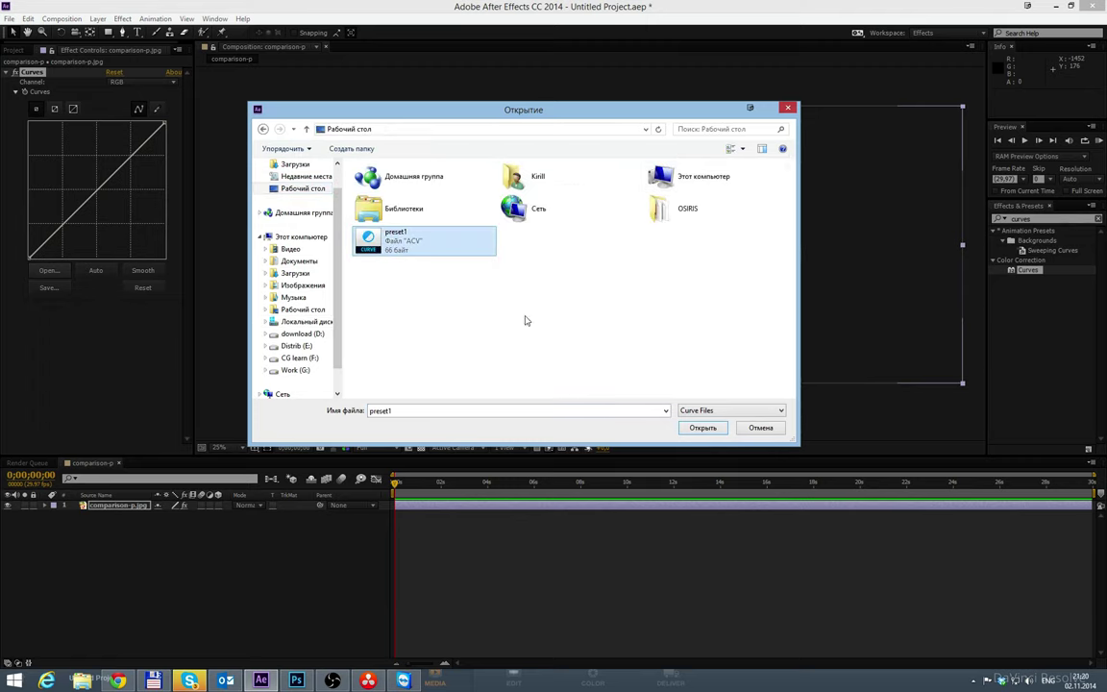
click(701, 428)
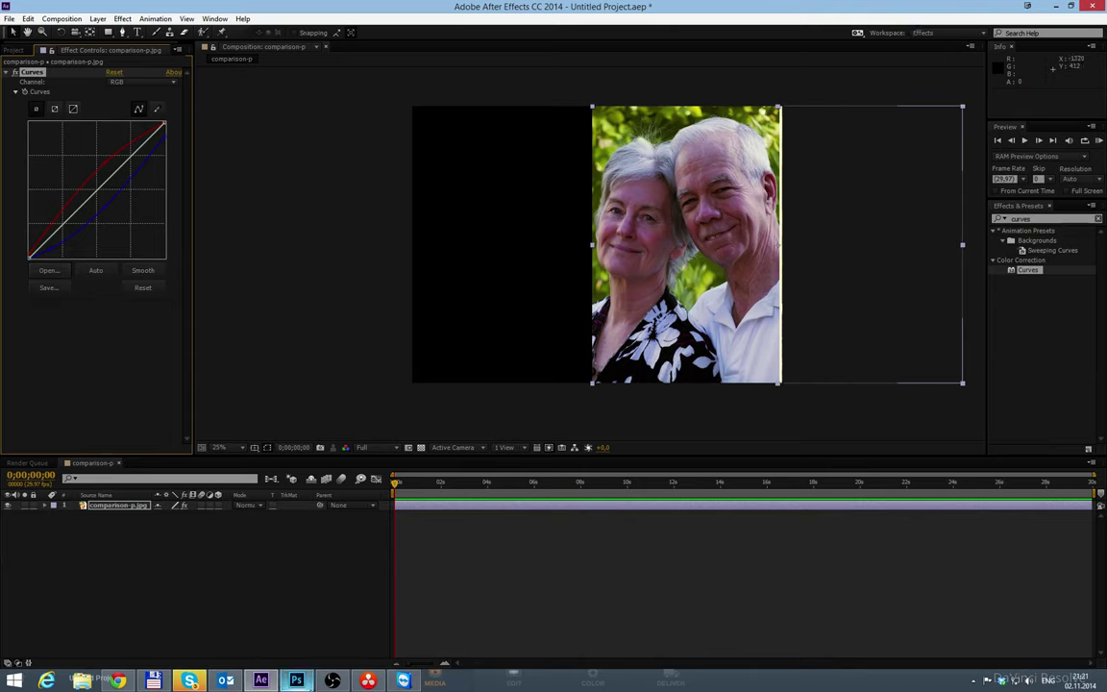
Step: Switch to Photoshop, cancel the Curves adjustment and close comparison-p.jpg without saving
click(298, 683)
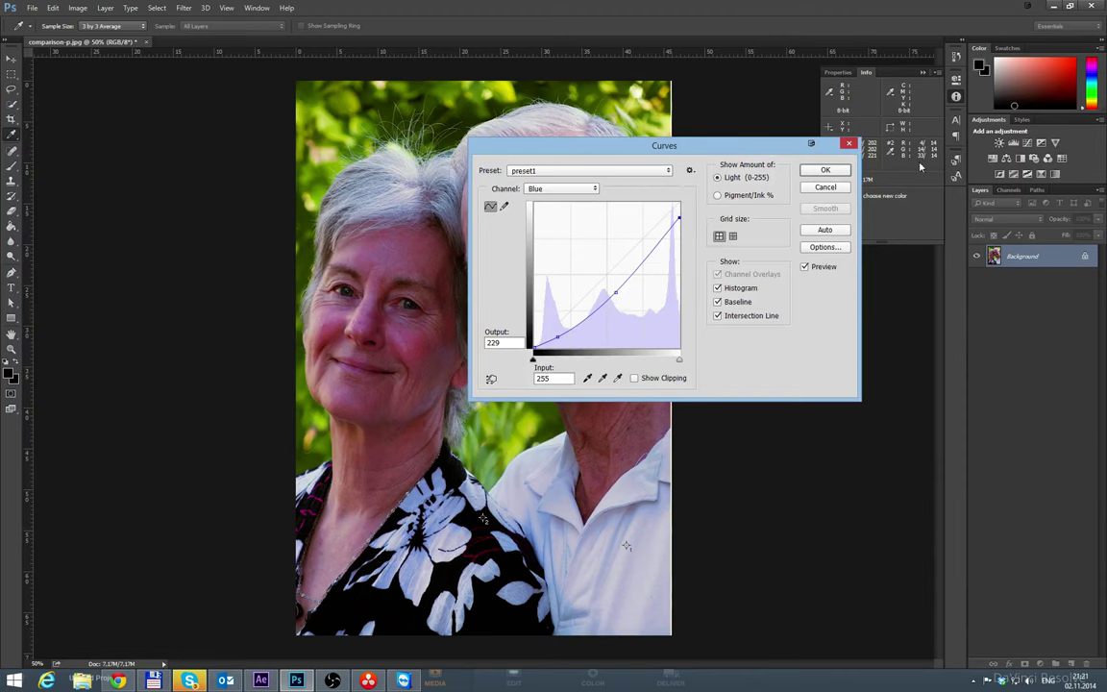
click(825, 186)
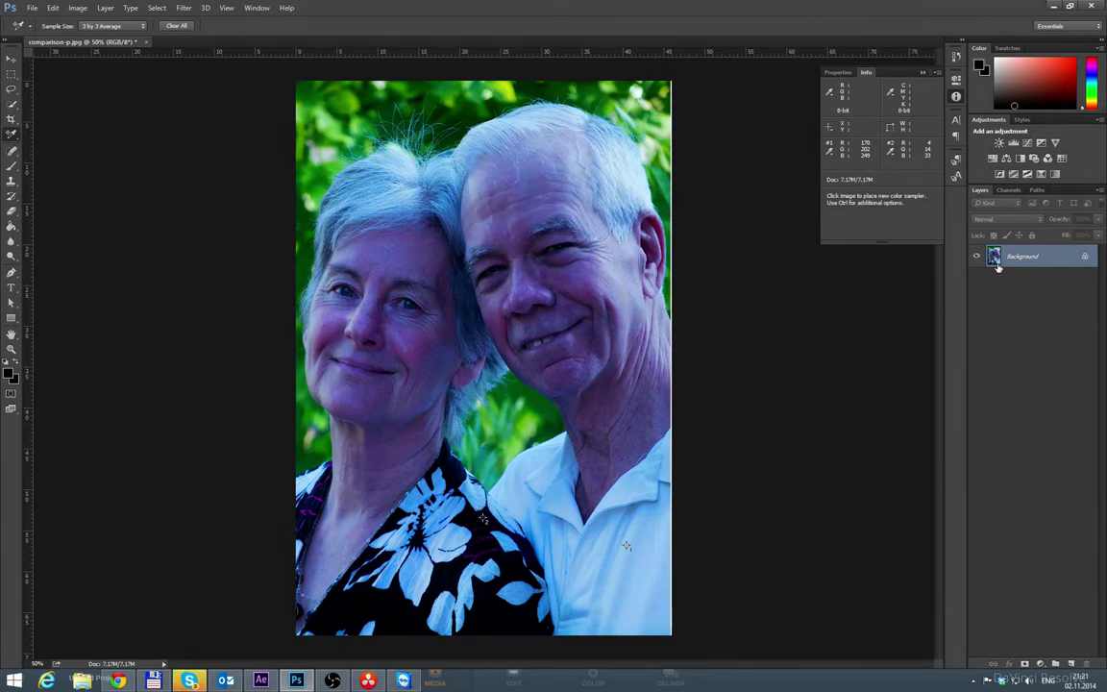
click(145, 42)
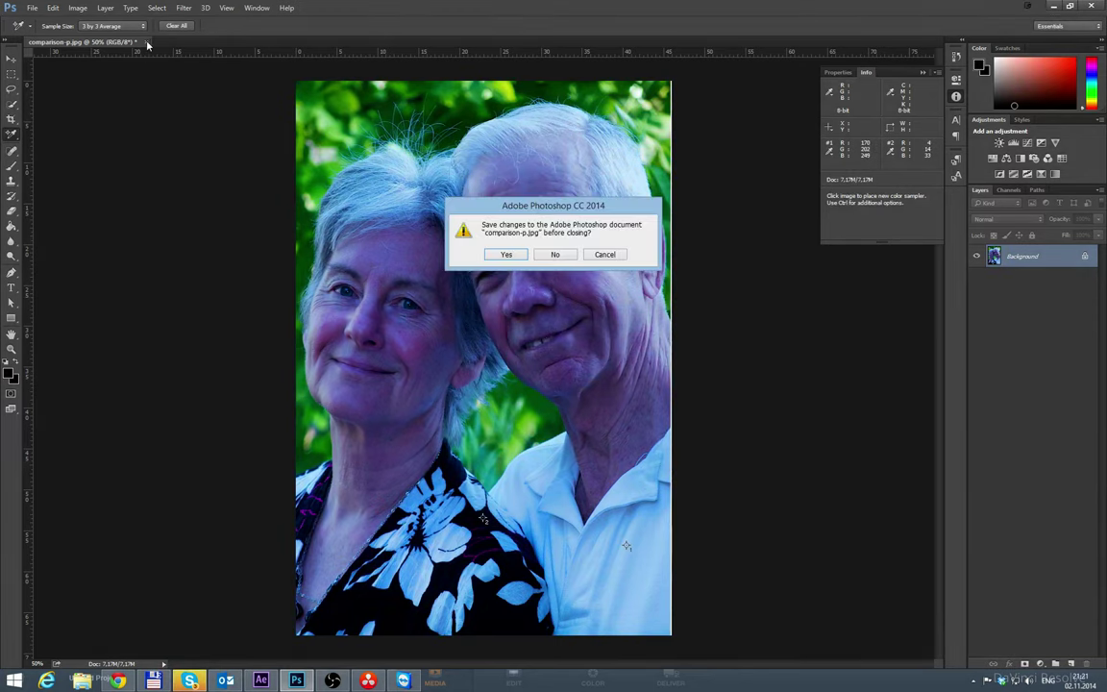
click(557, 252)
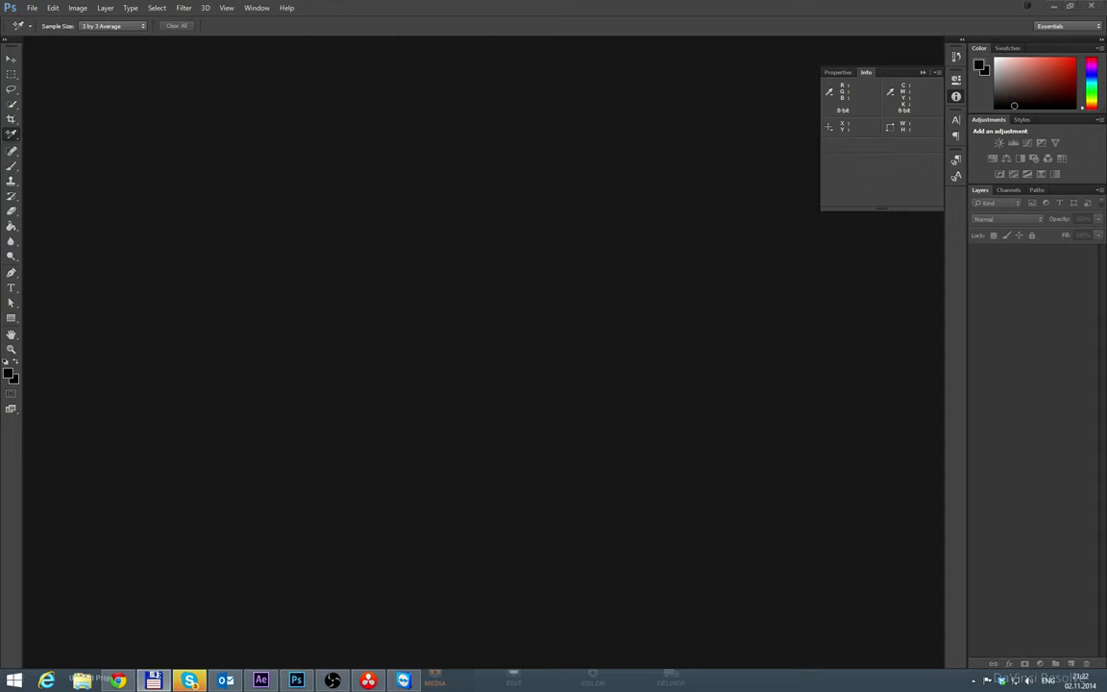
Step: Open White-Balance.jpg and crop it to only the orange-tinted half of the side-by-side portrait
drag(602, 305, 602, 306)
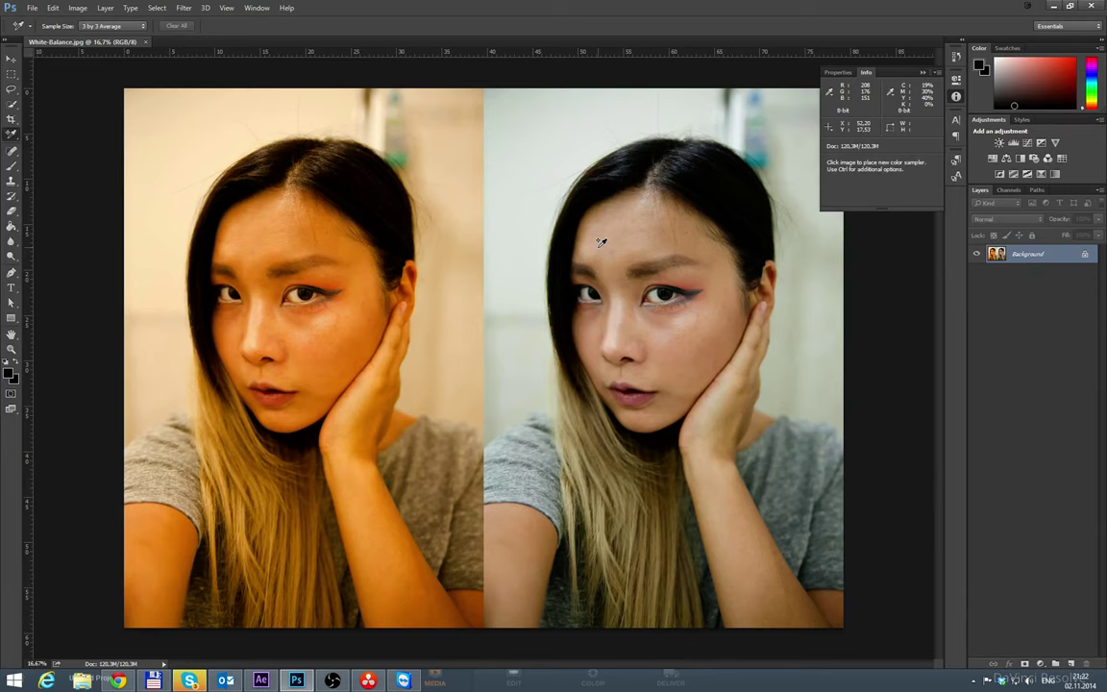
click(12, 119)
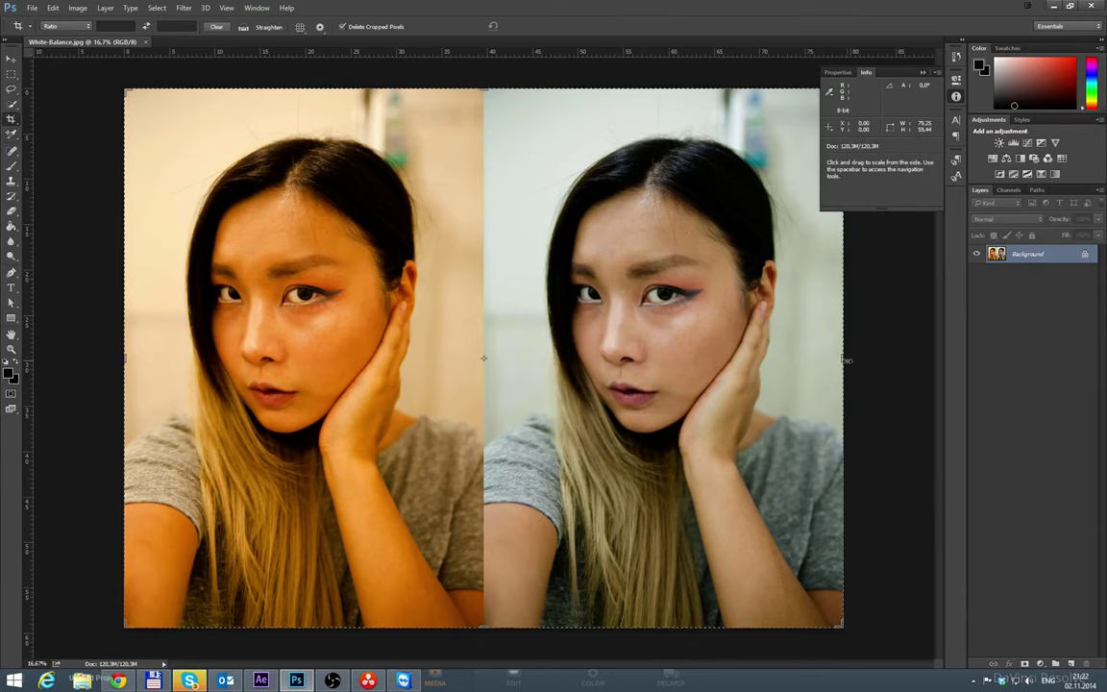
drag(845, 359, 665, 385)
key(Return)
key(ctrl+plus)
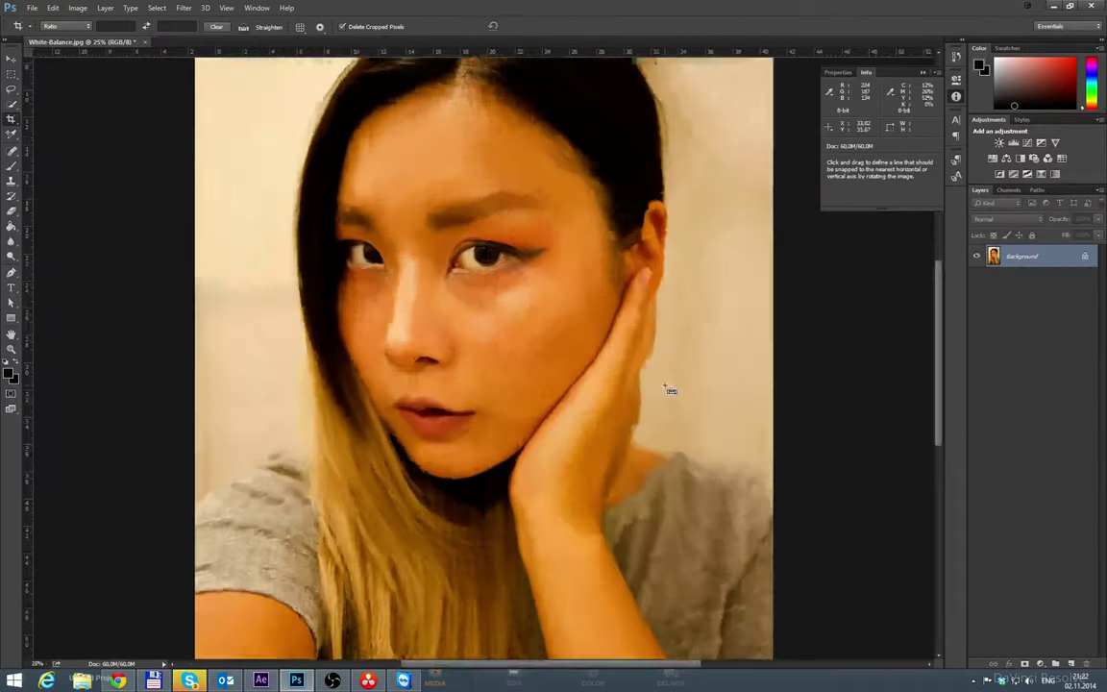
key(ctrl+plus)
key(ctrl+plus)
key(ctrl+minus)
key(ctrl+minus)
key(ctrl+minus)
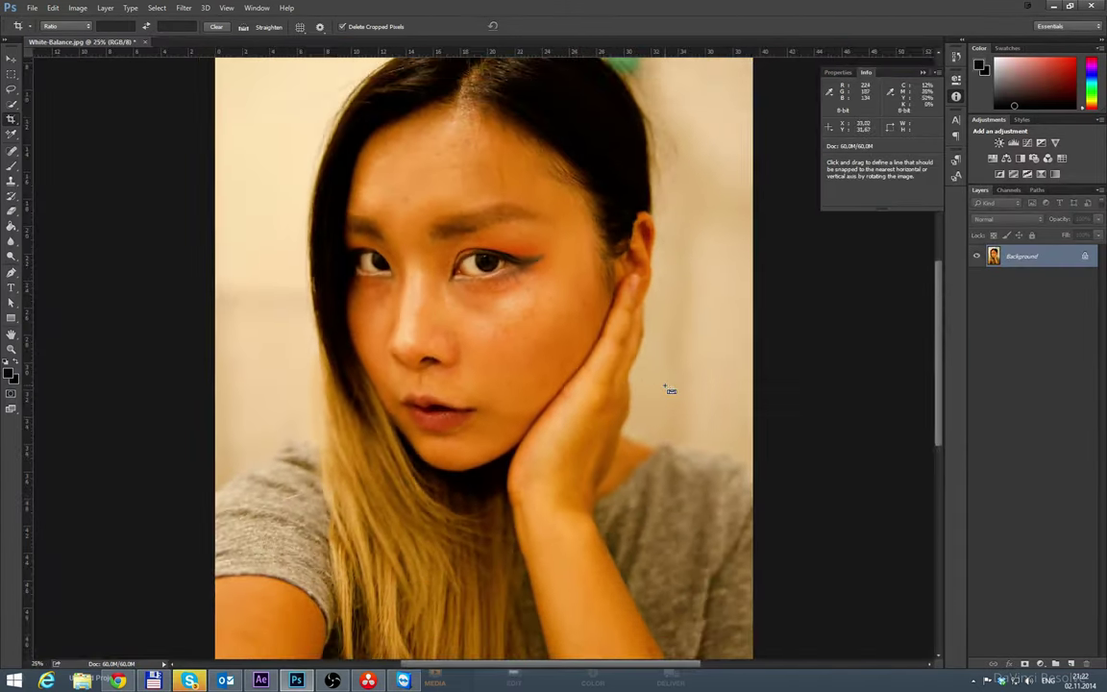
key(ctrl+minus)
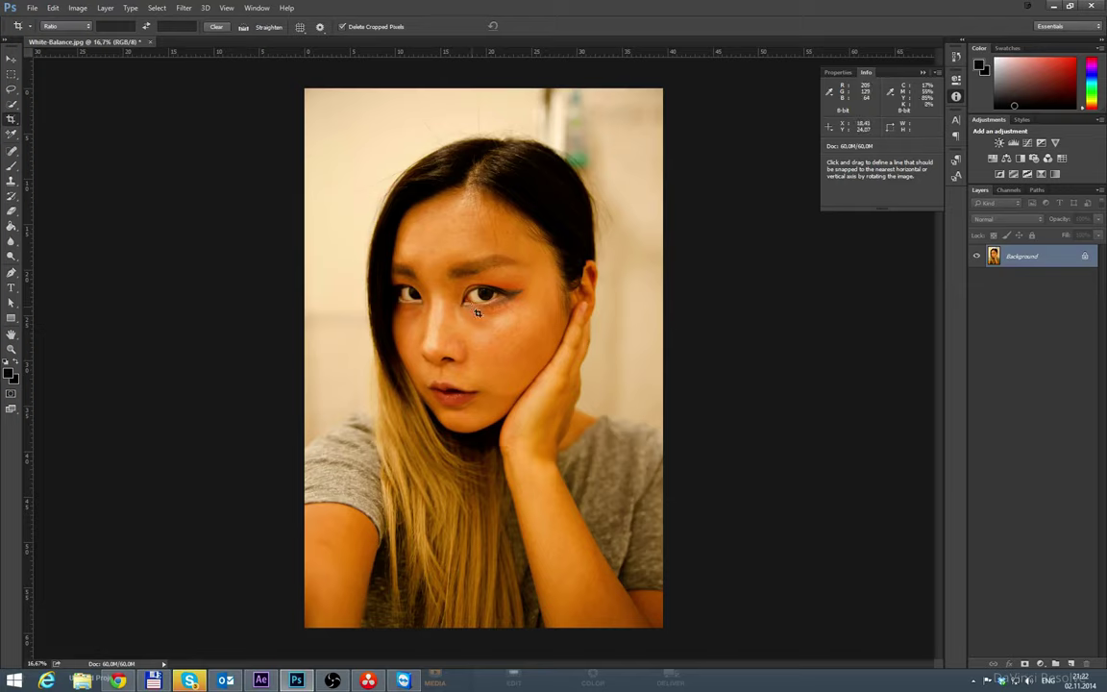
Step: Place the first color sampler on the white of the woman's eye nearer her hand
key(i)
key(ctrl+plus)
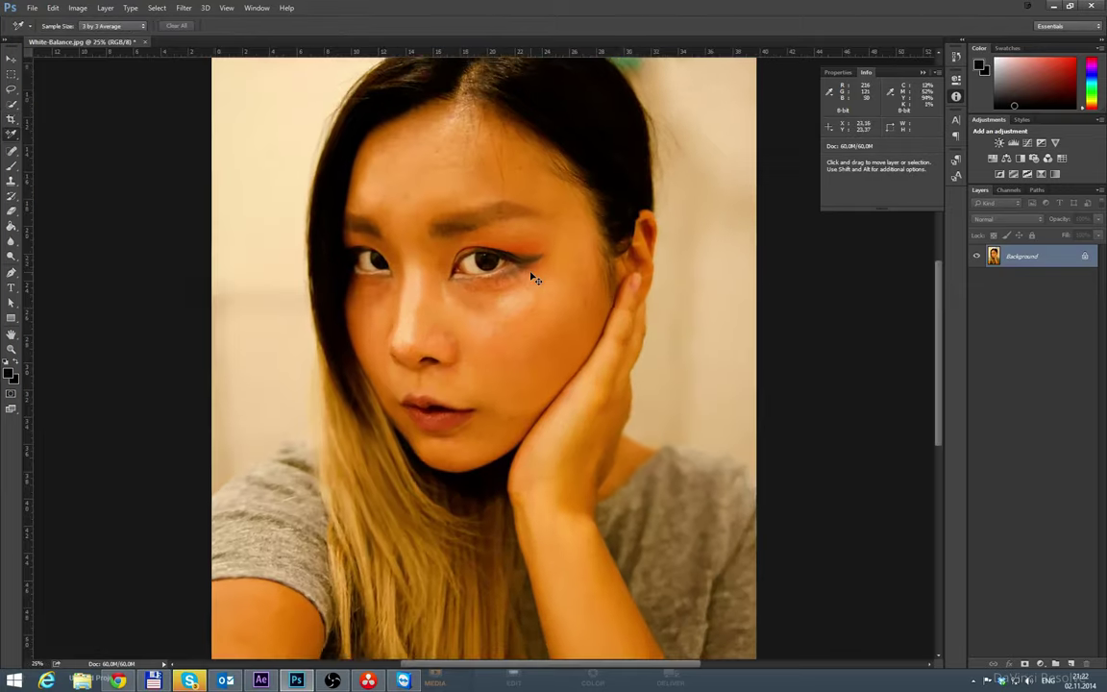
key(ctrl+plus)
key(ctrl+plus)
key(ctrl+plus)
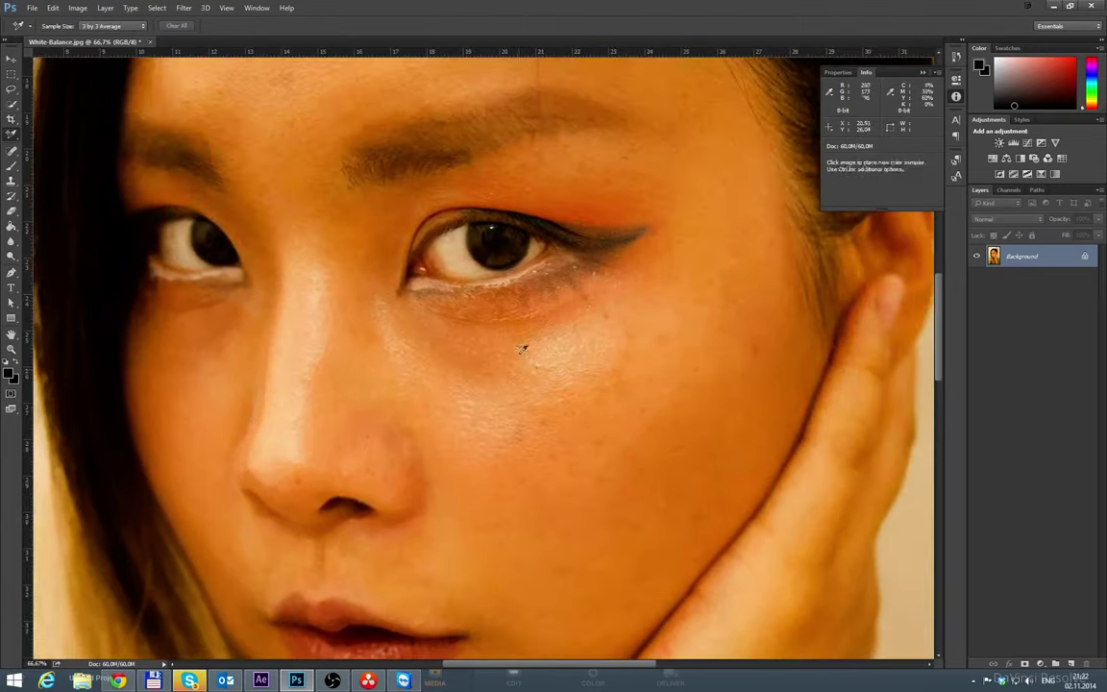
key(ctrl+plus)
key(ctrl+plus)
drag(473, 158, 501, 403)
drag(479, 344, 499, 338)
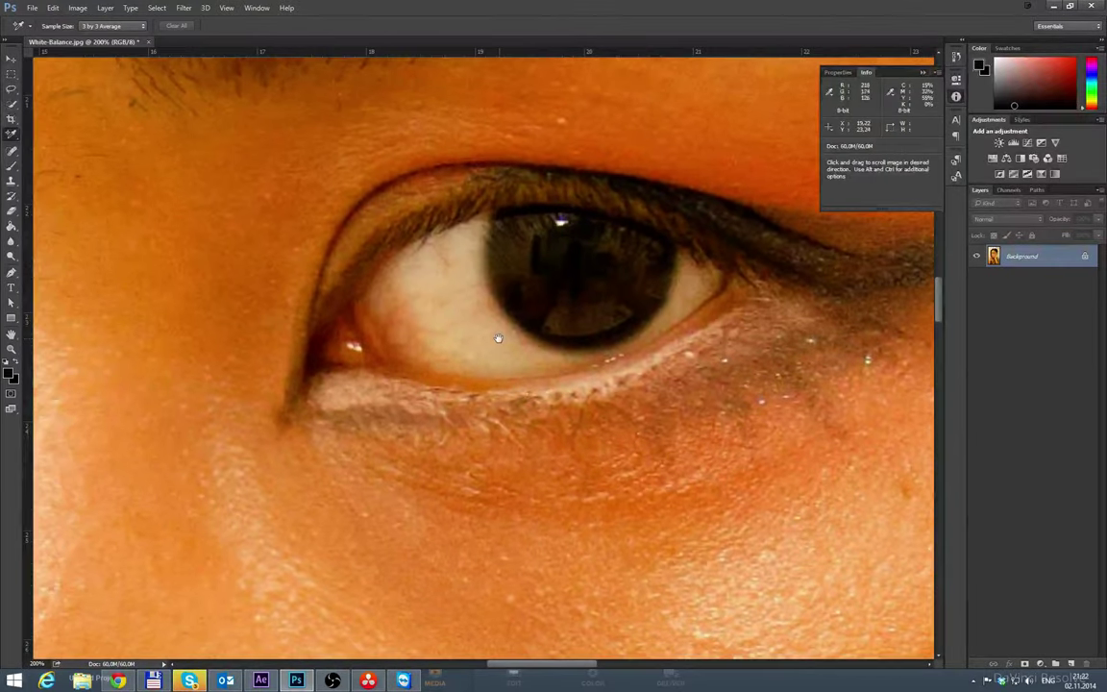
click(428, 275)
Step: Place a second color sampler on the pale wall beside the top of the woman's hair
key(ctrl+minus)
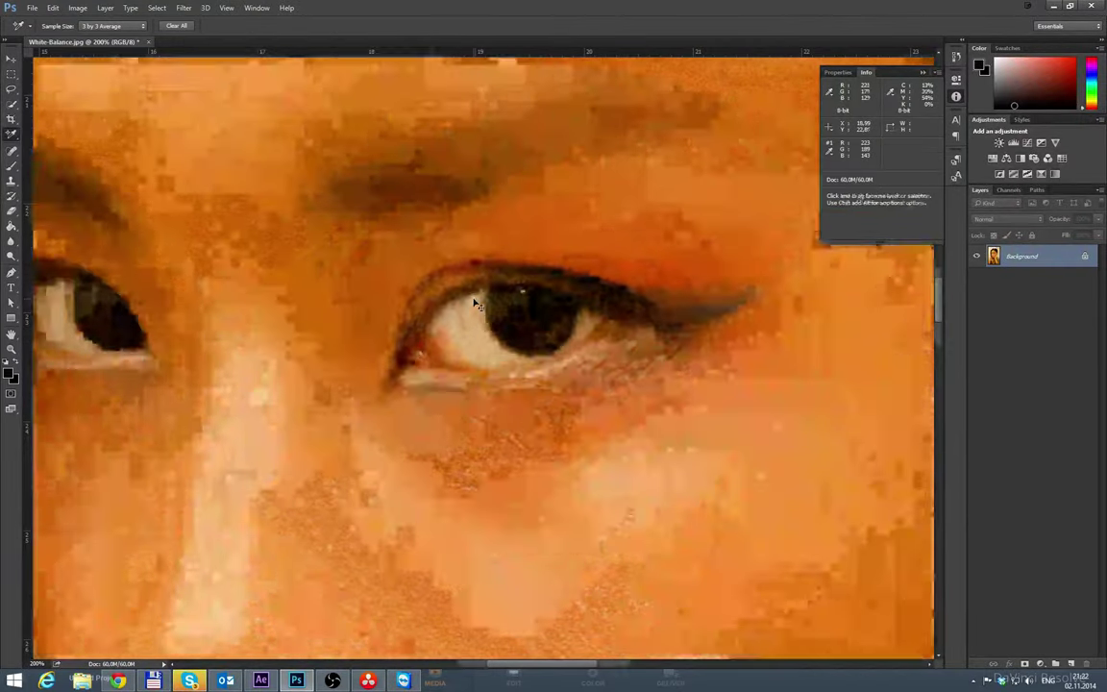
key(ctrl+minus)
drag(471, 299, 865, 288)
drag(558, 389, 400, 492)
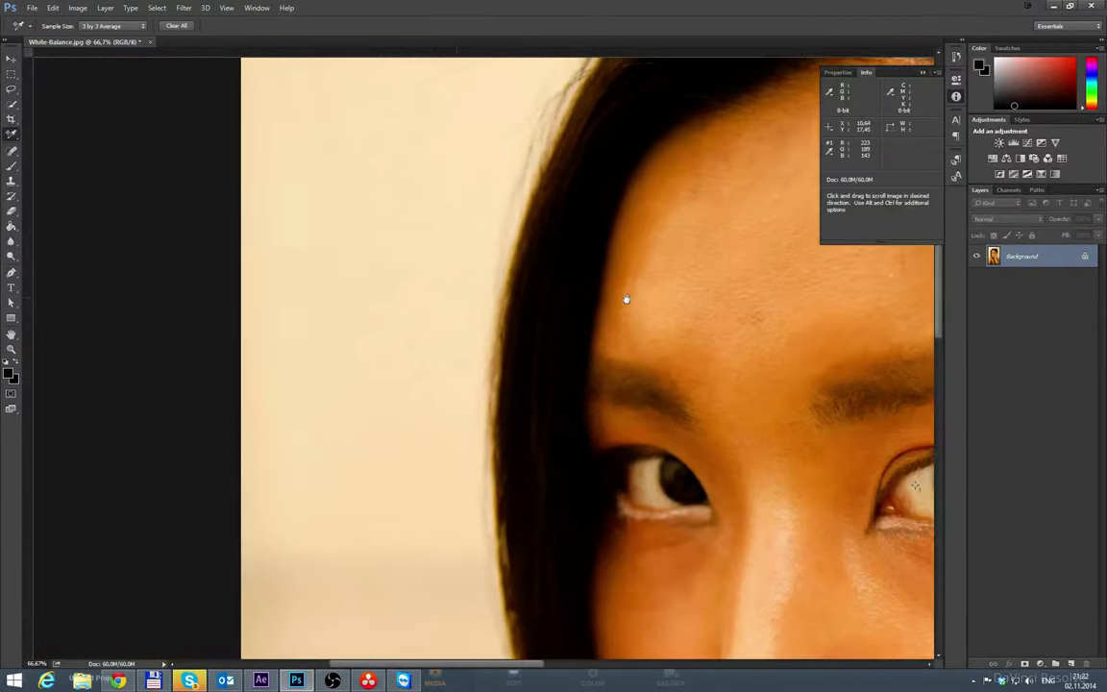
key(ctrl+minus)
key(ctrl+minus)
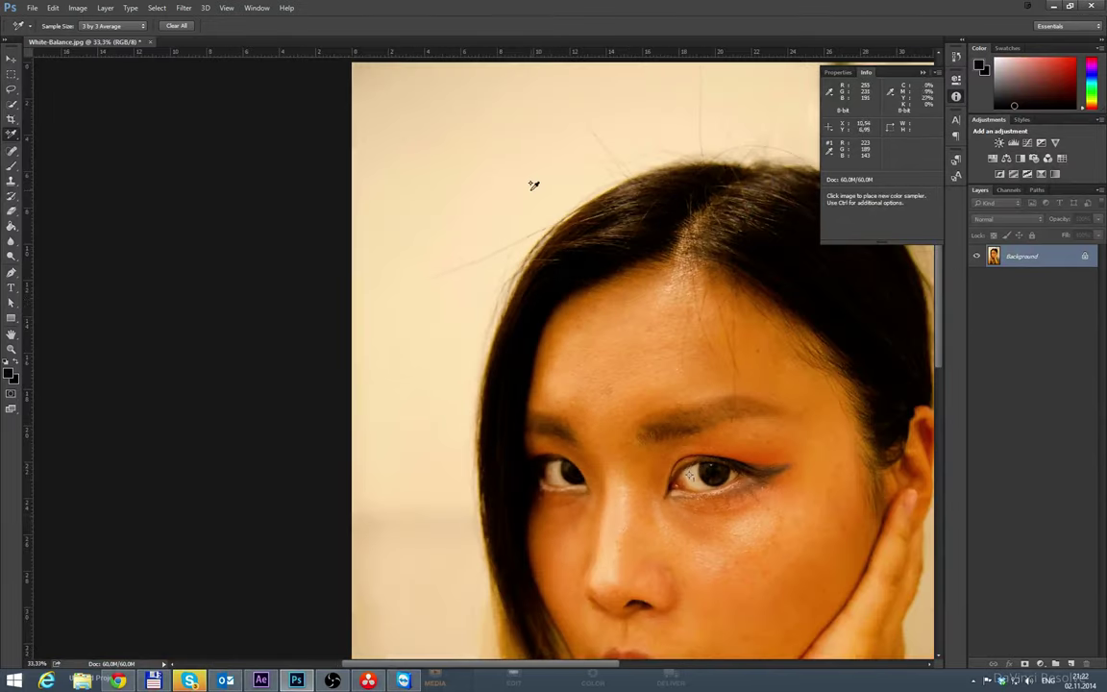
click(480, 173)
Step: Place a third color sampler in the black shadow between the woman's chin and wrist
scroll(548, 231, down, 10)
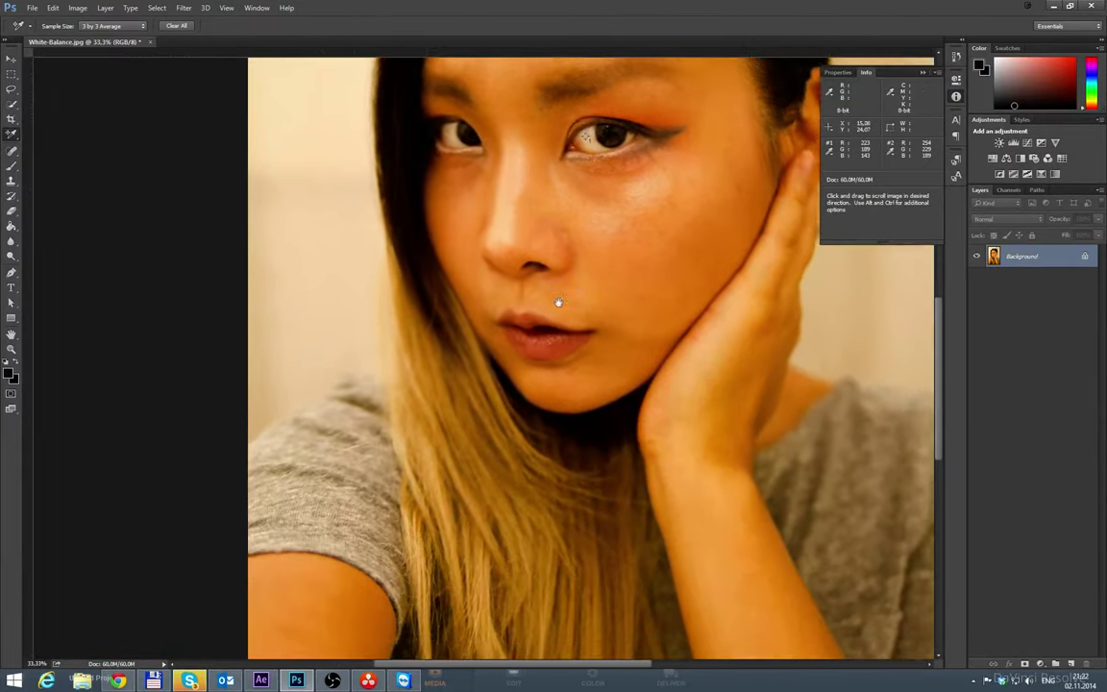
drag(558, 302, 529, 144)
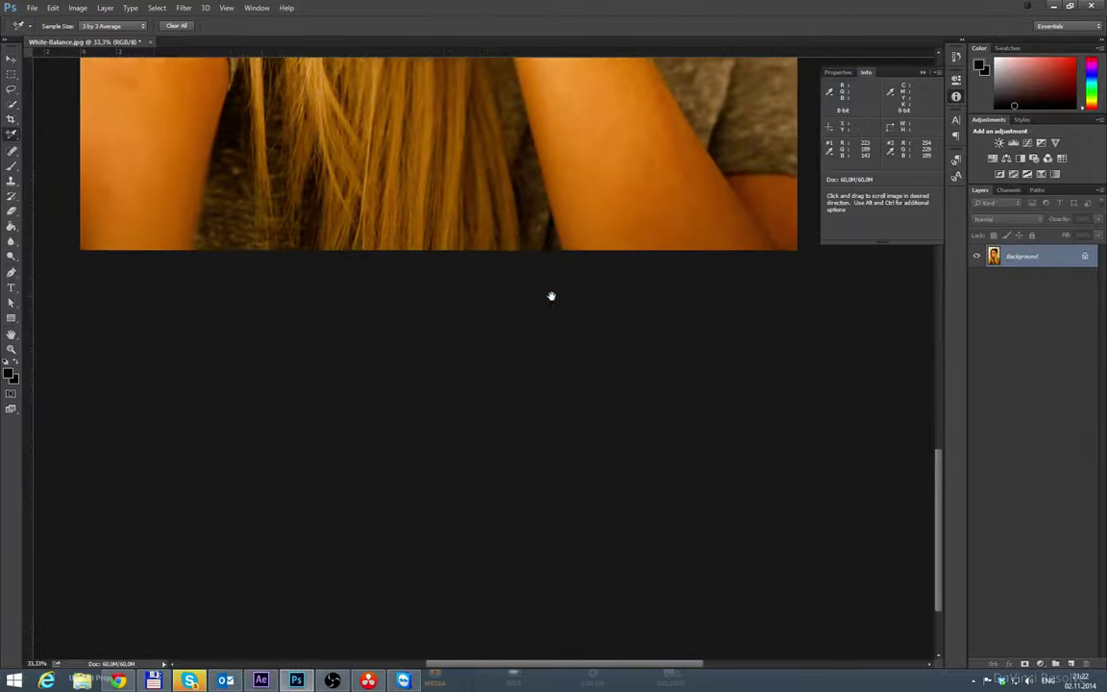
scroll(550, 297, up, 8)
key(ctrl+plus)
key(ctrl+plus)
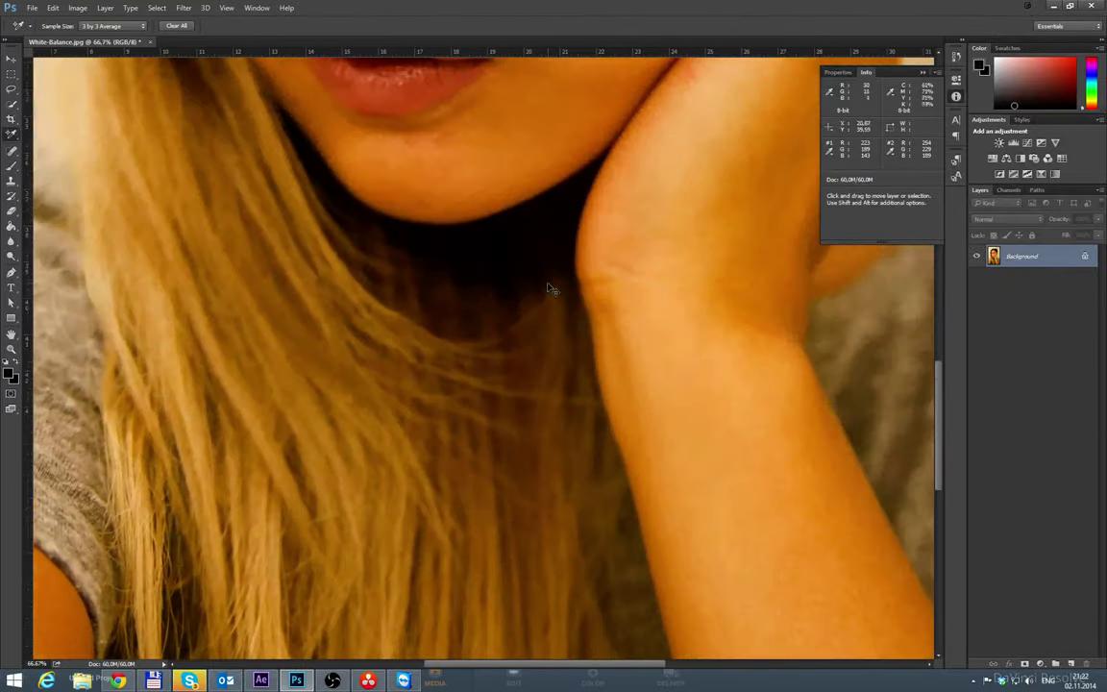
drag(548, 288, 532, 369)
key(ctrl+plus)
drag(555, 323, 538, 381)
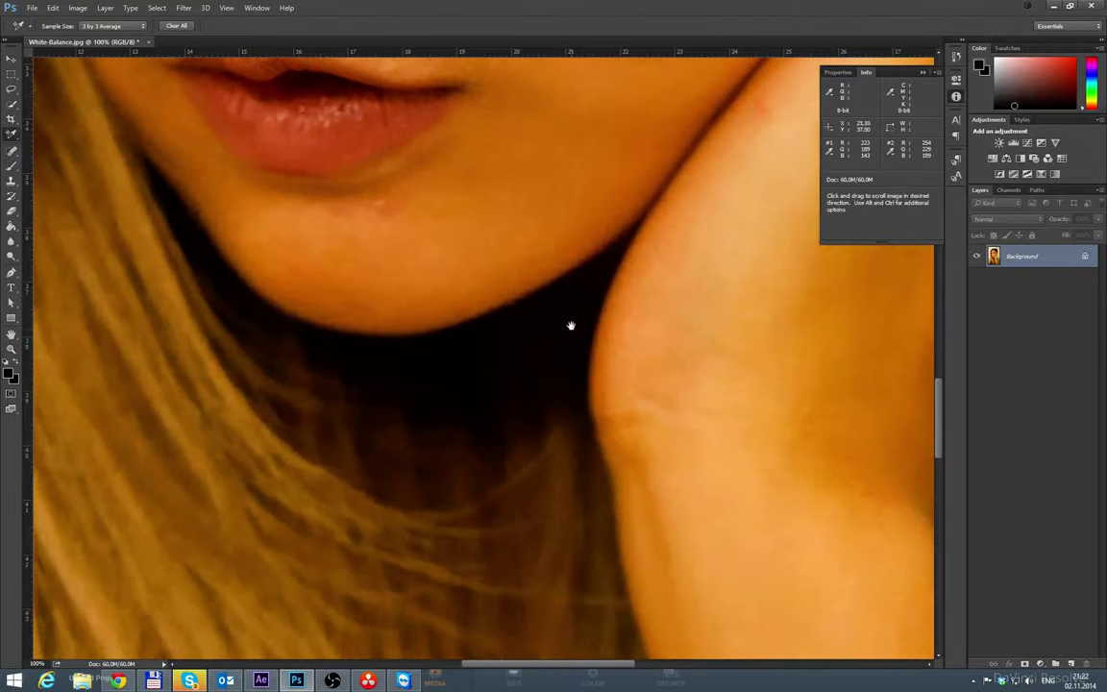
click(577, 297)
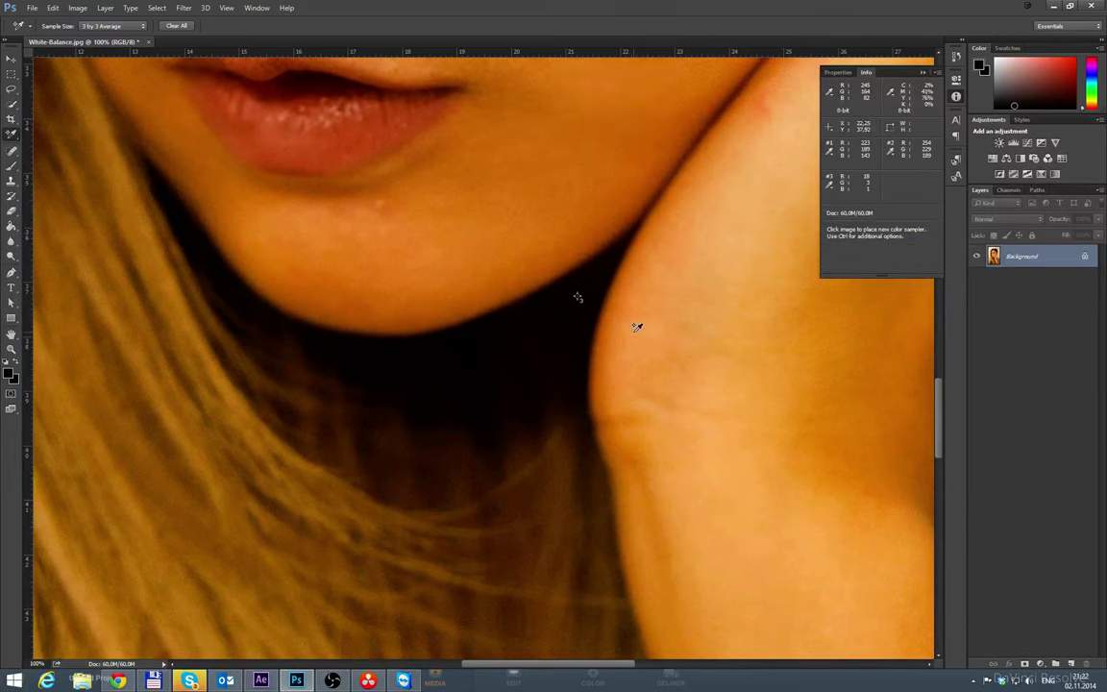
Step: Add a Curves adjustment layer above the Background layer
key(ctrl+minus)
key(ctrl+minus)
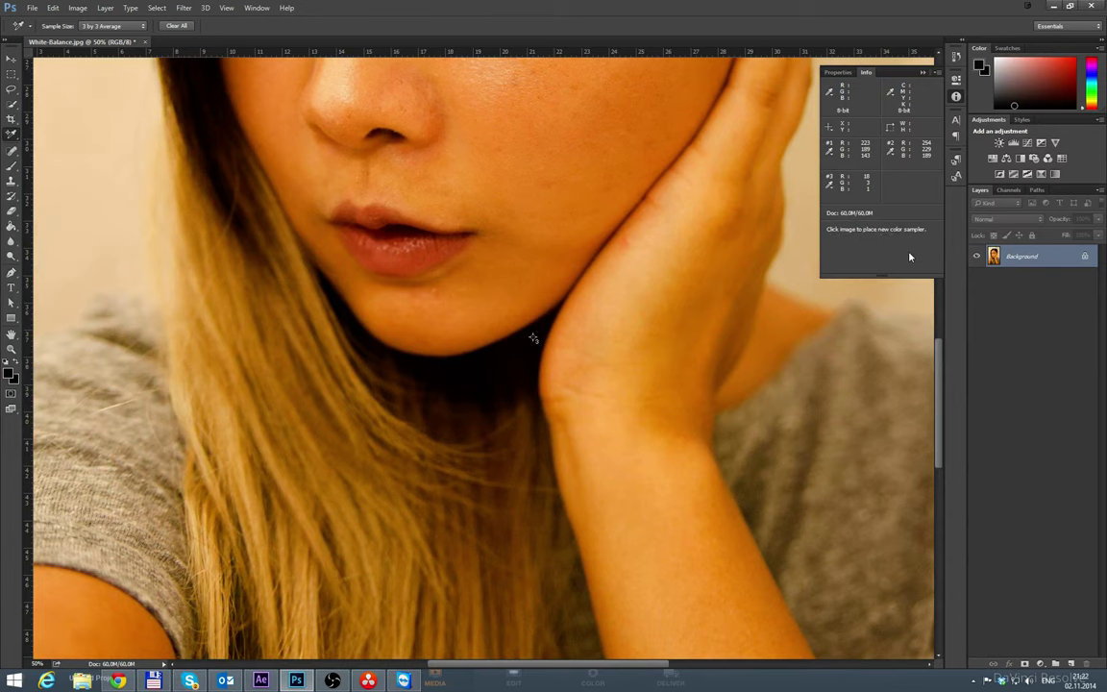
key(ctrl+minus)
drag(484, 233, 500, 357)
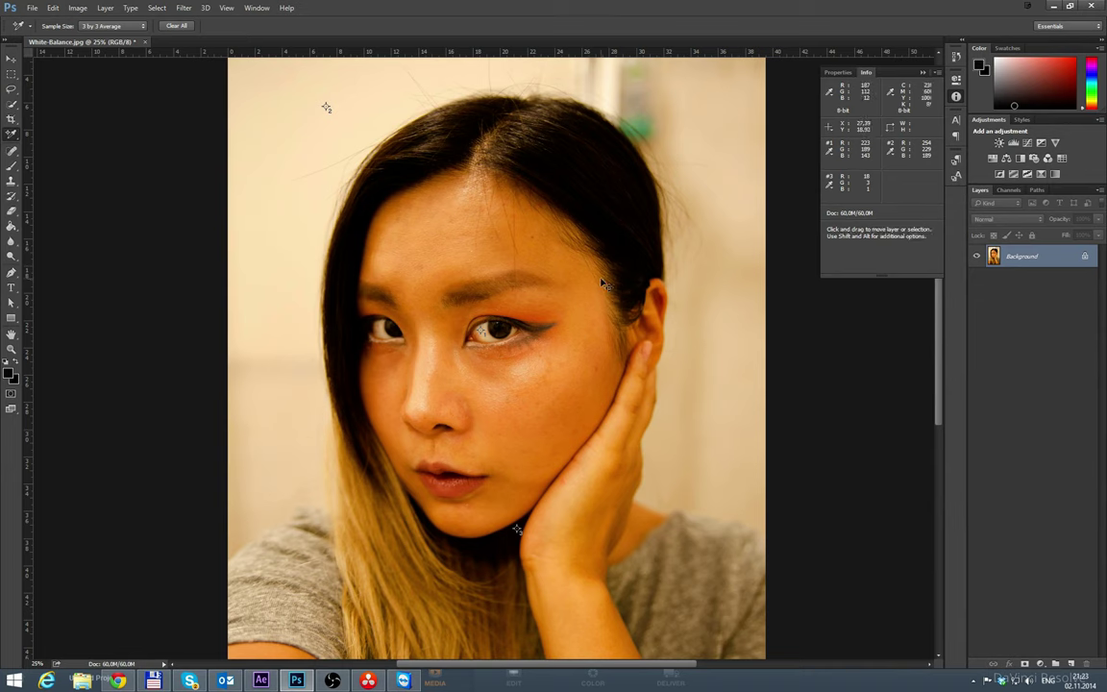
key(ctrl+m)
key(Escape)
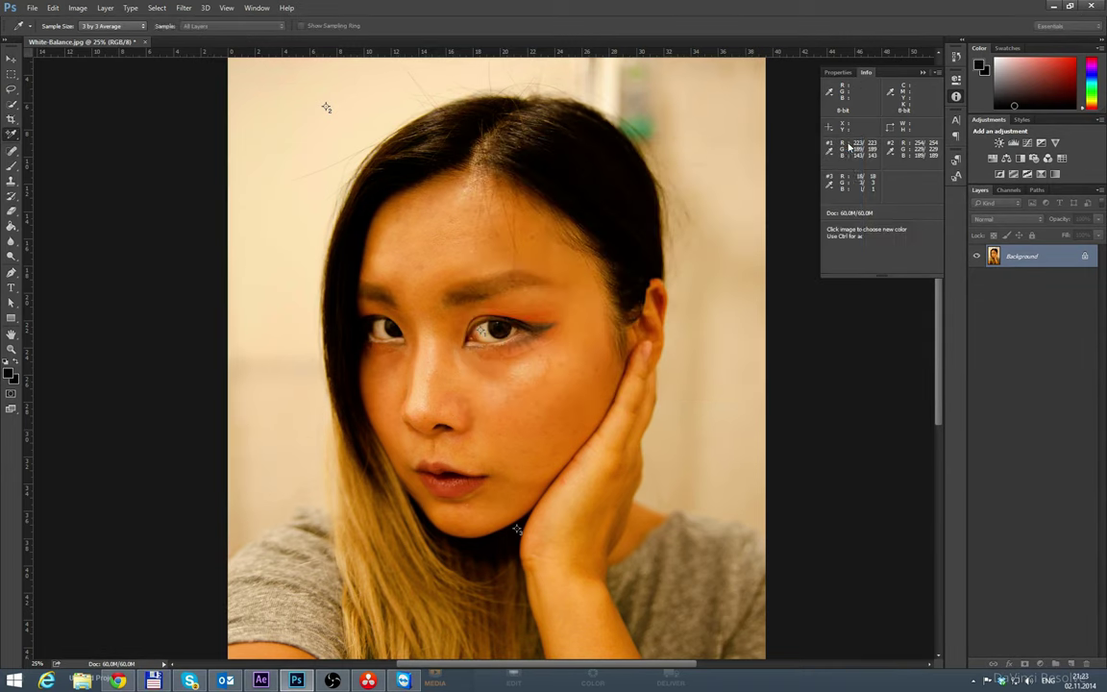
click(1041, 665)
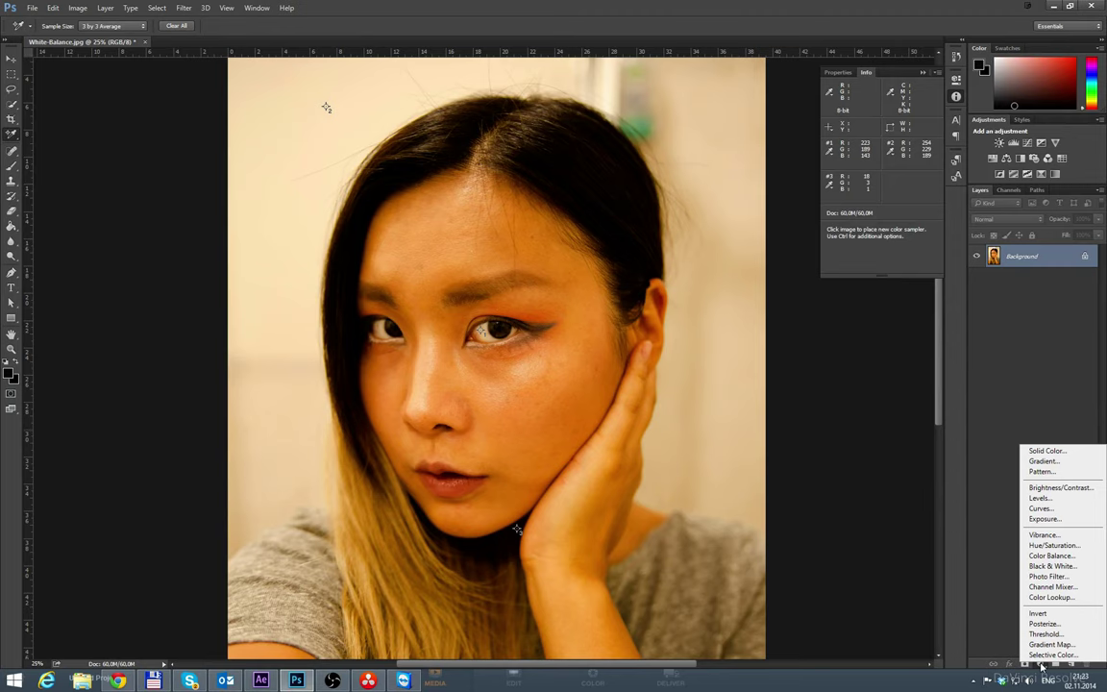
click(1042, 509)
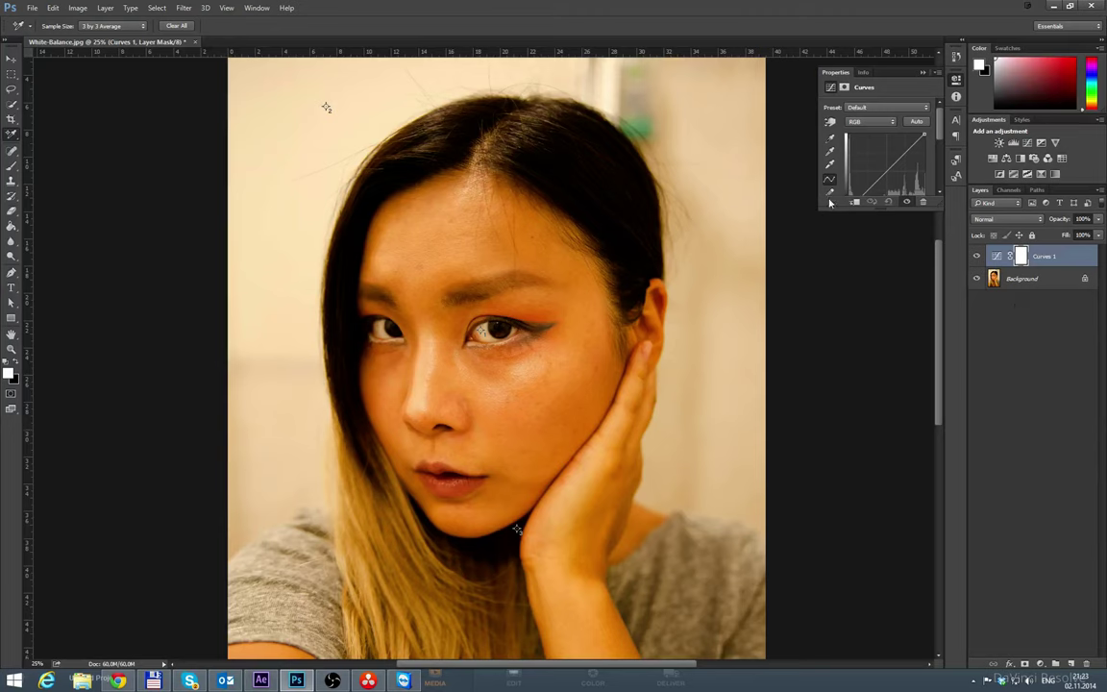
Step: Enlarge the Curves properties display so the whole curve graph and its input and output values fit
drag(822, 206, 769, 368)
drag(723, 293, 613, 286)
drag(748, 364, 748, 332)
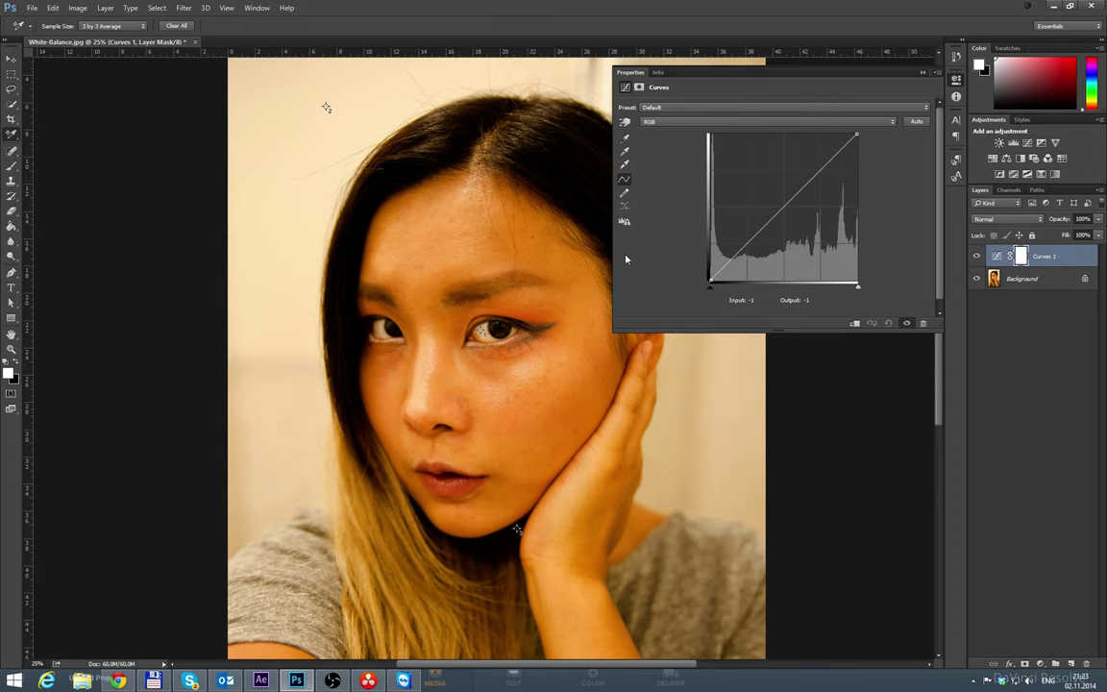
drag(614, 259, 682, 259)
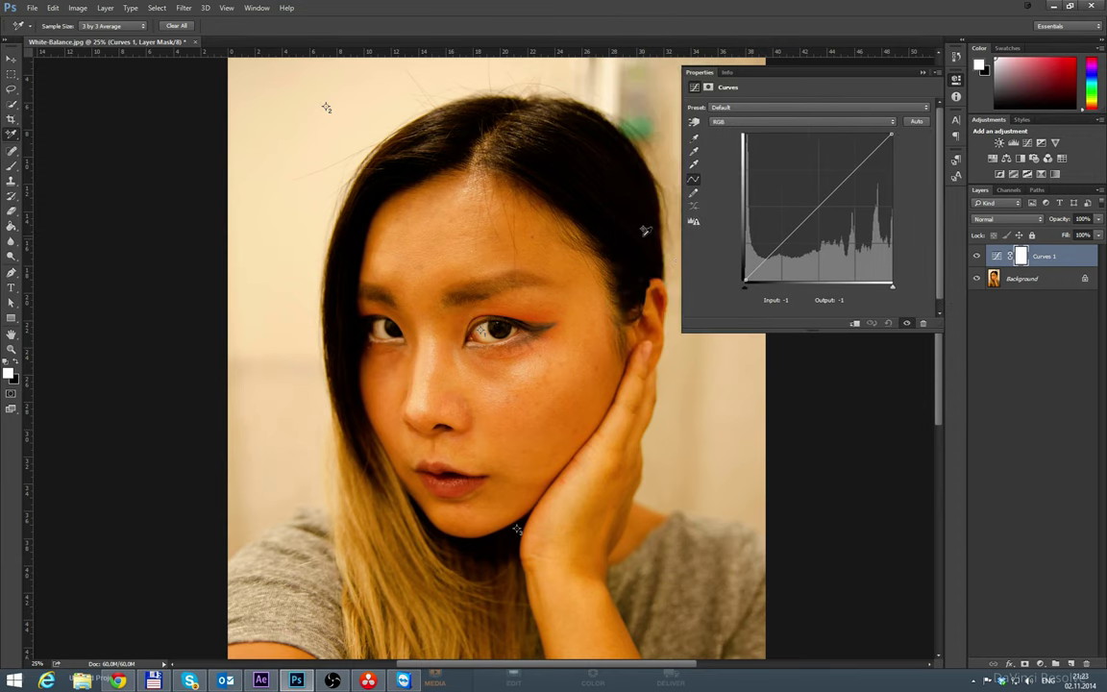
Step: Add a point at input 224 on the red curve with the on-image adjustment tool at the eye-white sampler
click(740, 122)
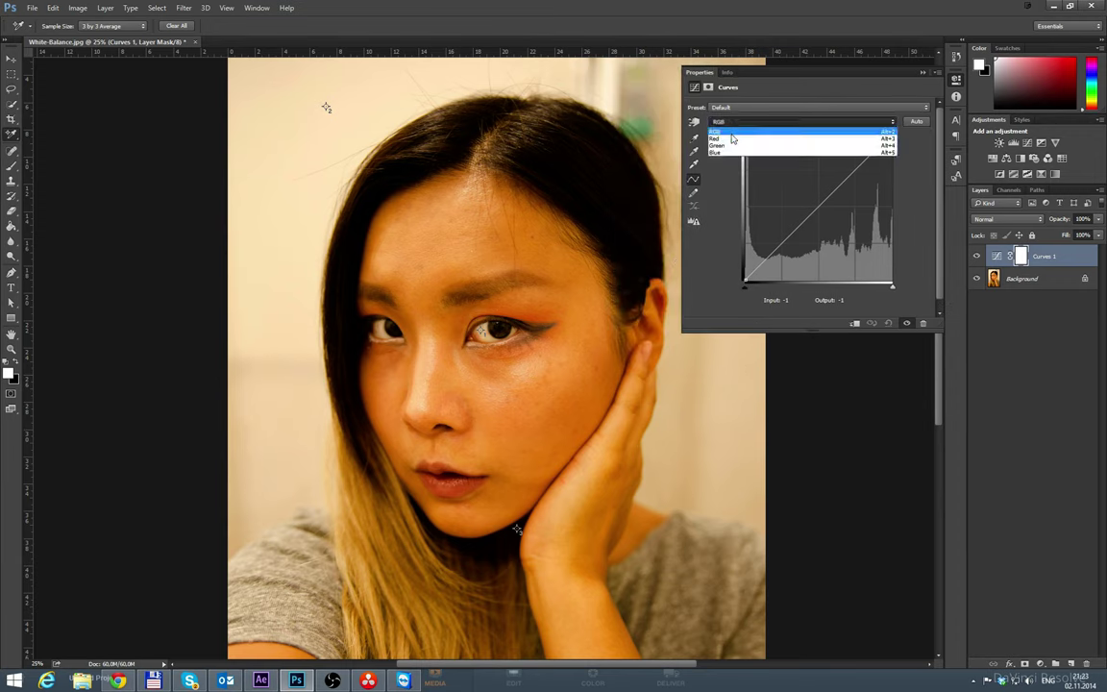
click(739, 132)
key(ctrl+plus)
key(ctrl+plus)
key(ctrl+plus)
key(ctrl+plus)
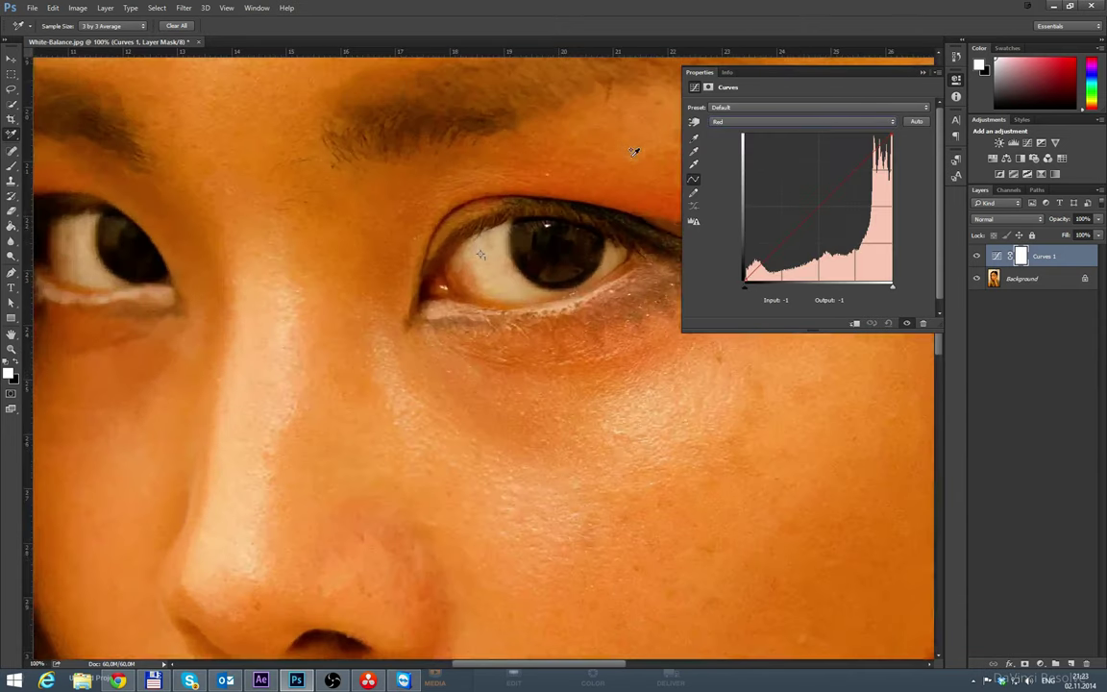
drag(592, 150, 505, 261)
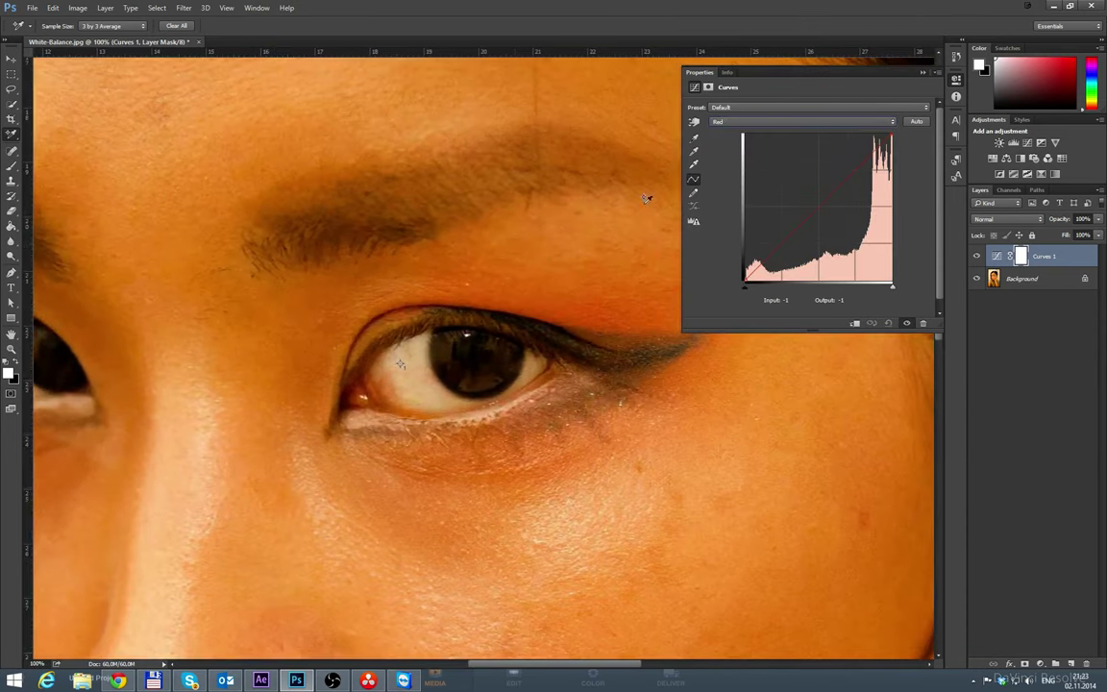
click(694, 123)
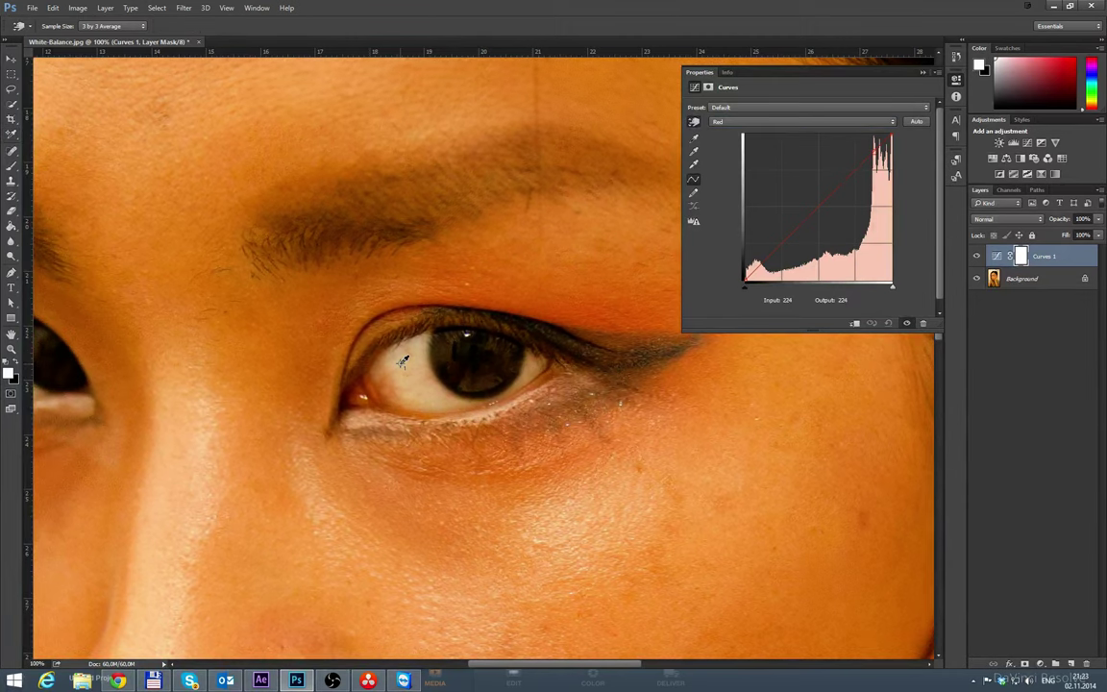
click(402, 361)
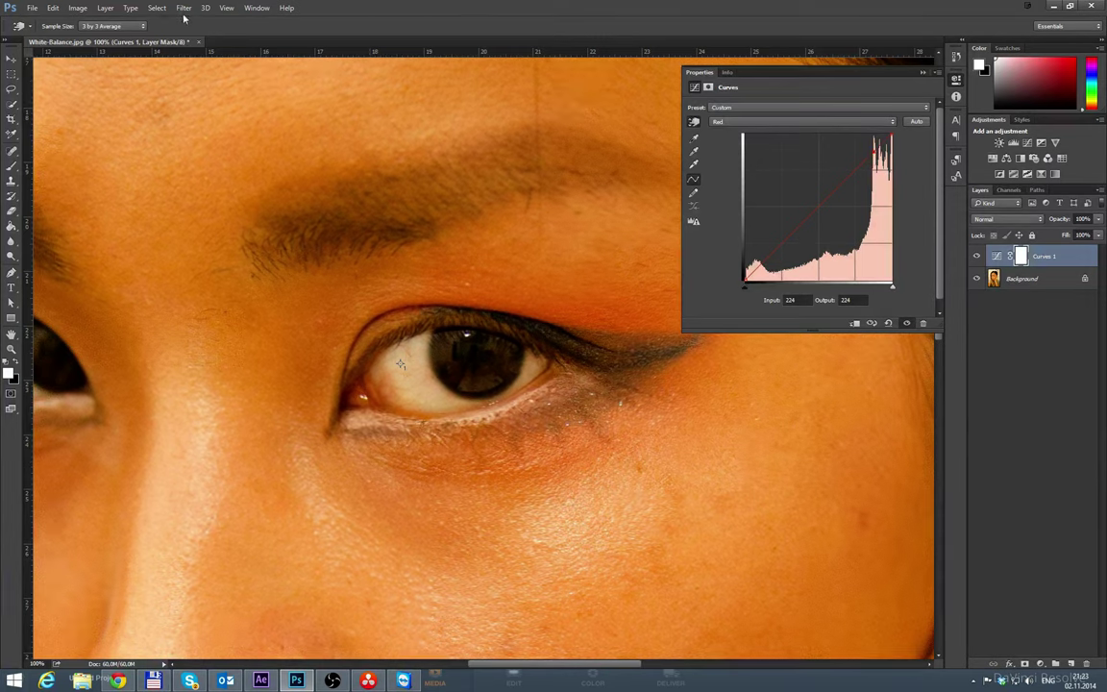
Step: Show the Info readouts and detach them into a floating window below the Curves properties
click(254, 9)
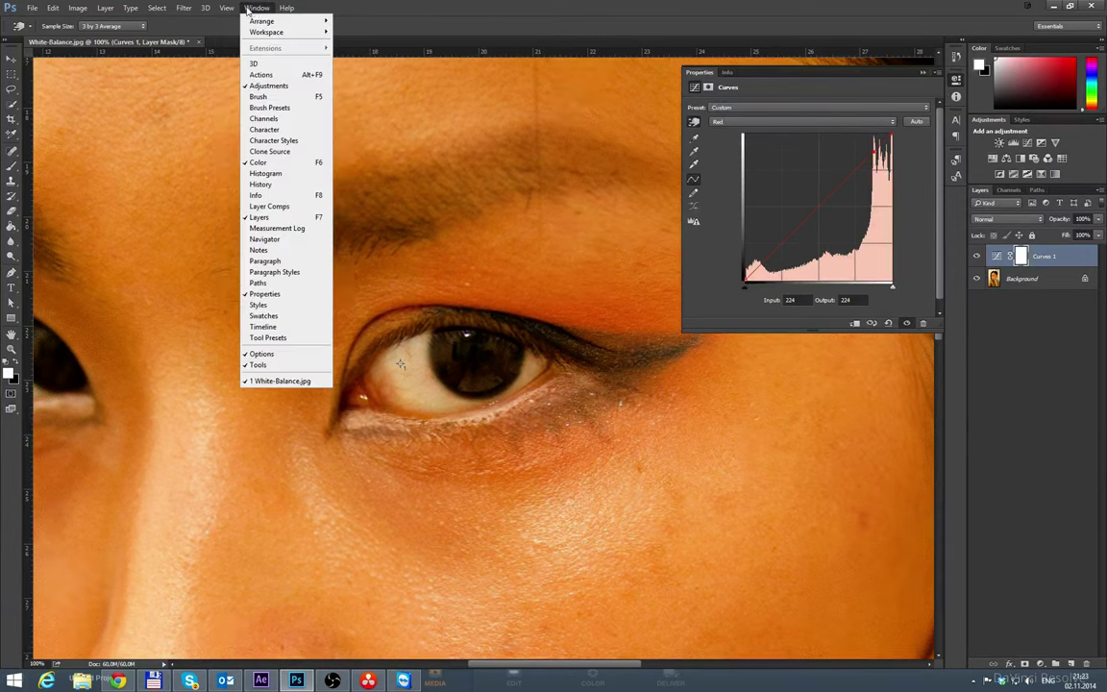
click(253, 196)
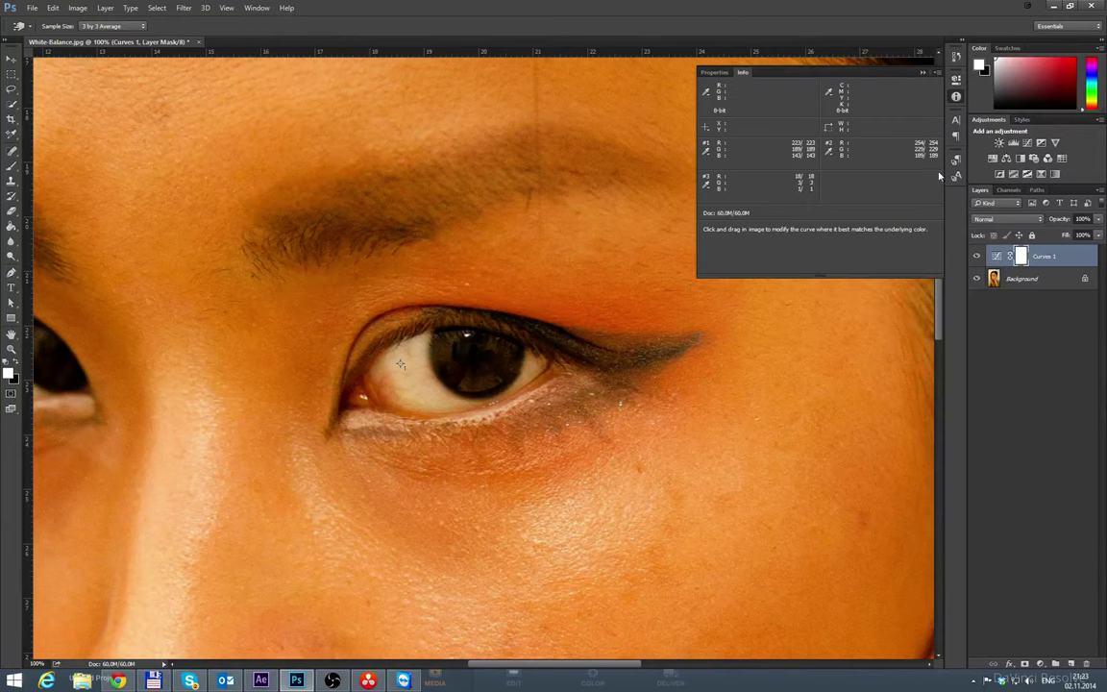
drag(743, 76, 833, 359)
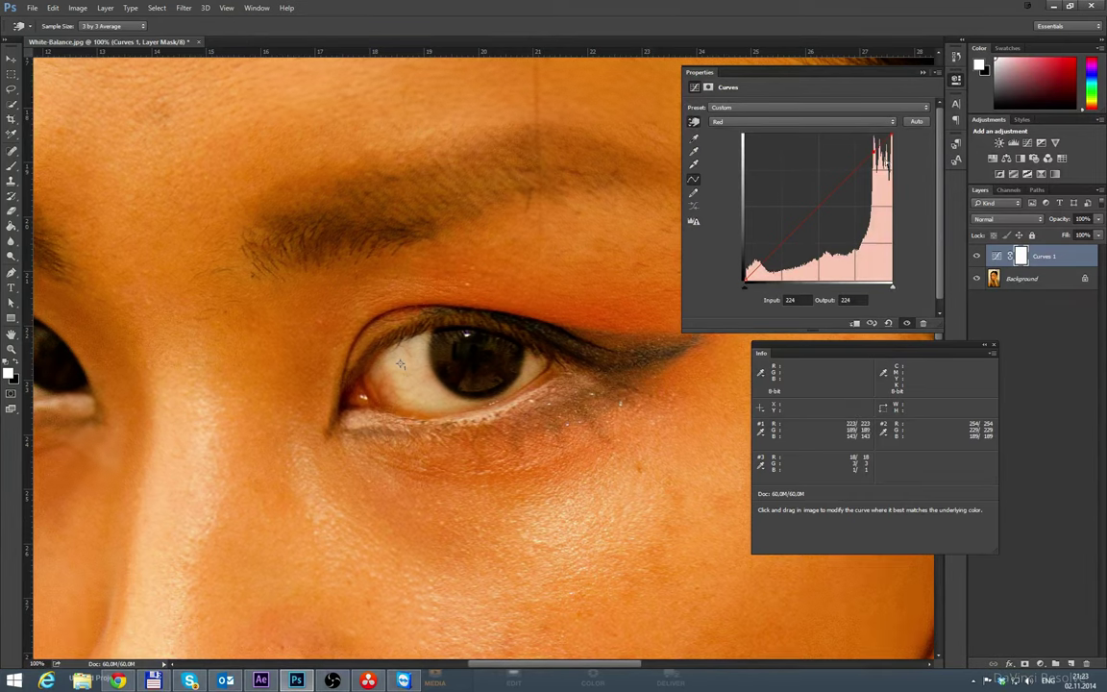
Step: Lower the red curve's highlight point until the eye-white sampler's red matches its green at 189
drag(874, 152, 874, 155)
key(Down)
key(Down)
key(Down)
key(Down)
key(Down)
key(Down)
key(Down)
key(Down)
key(Down)
key(Down)
key(Down)
key(Down)
key(Down)
key(Down)
key(Down)
key(Down)
key(Down)
key(Down)
key(Down)
key(Down)
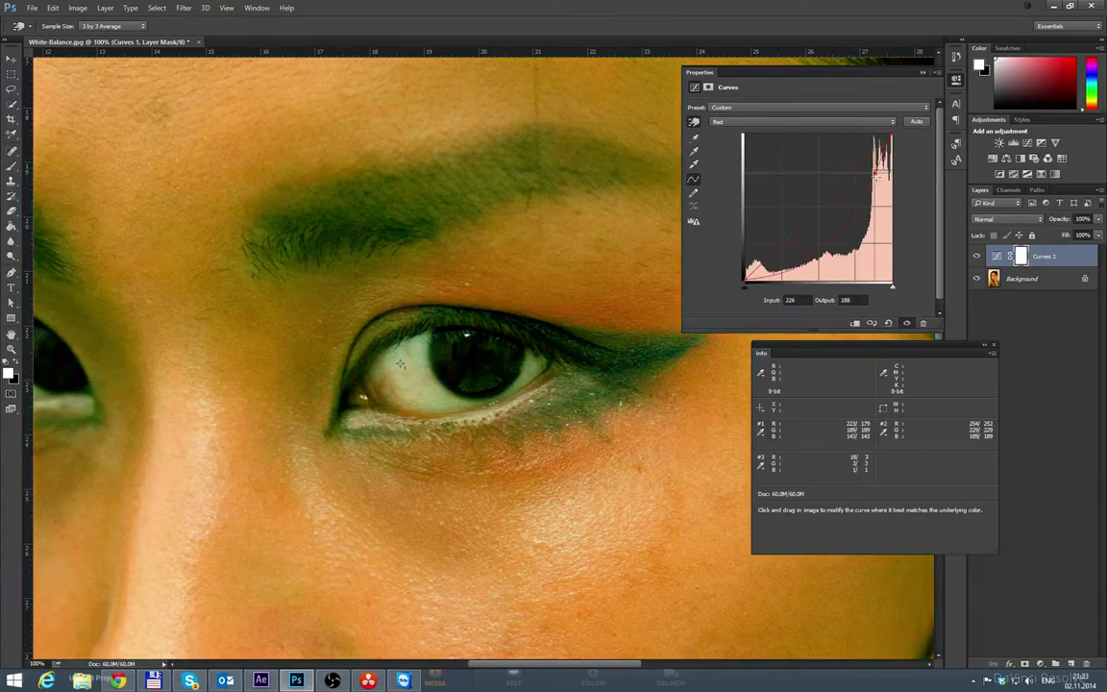
key(Up)
key(Up)
key(Up)
key(Up)
key(Up)
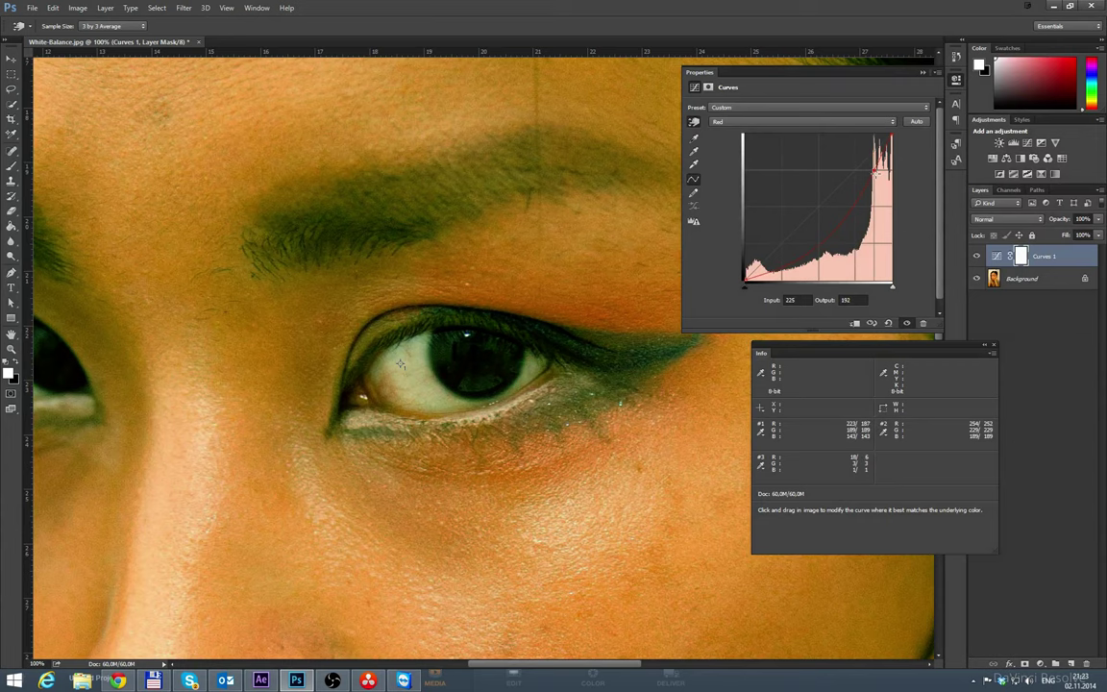
key(Left)
key(Up)
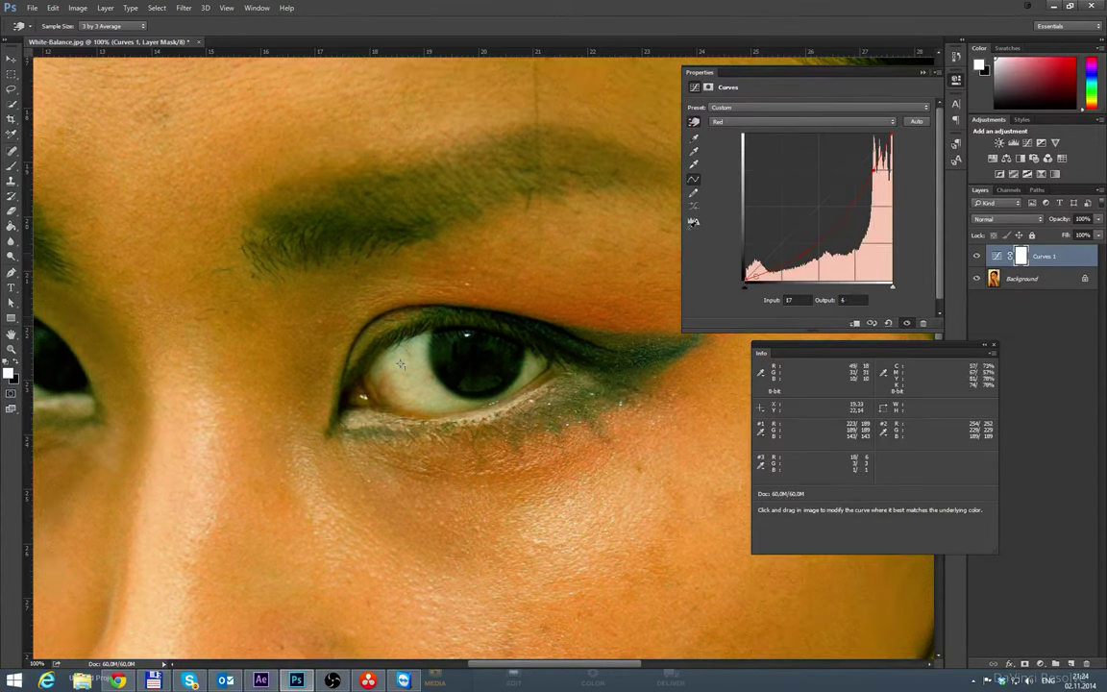
Step: Add a red-curve shadow point for the dark sampler at input 23, output 7, and a midtone point at input 140, output 89
key(ctrl+minus)
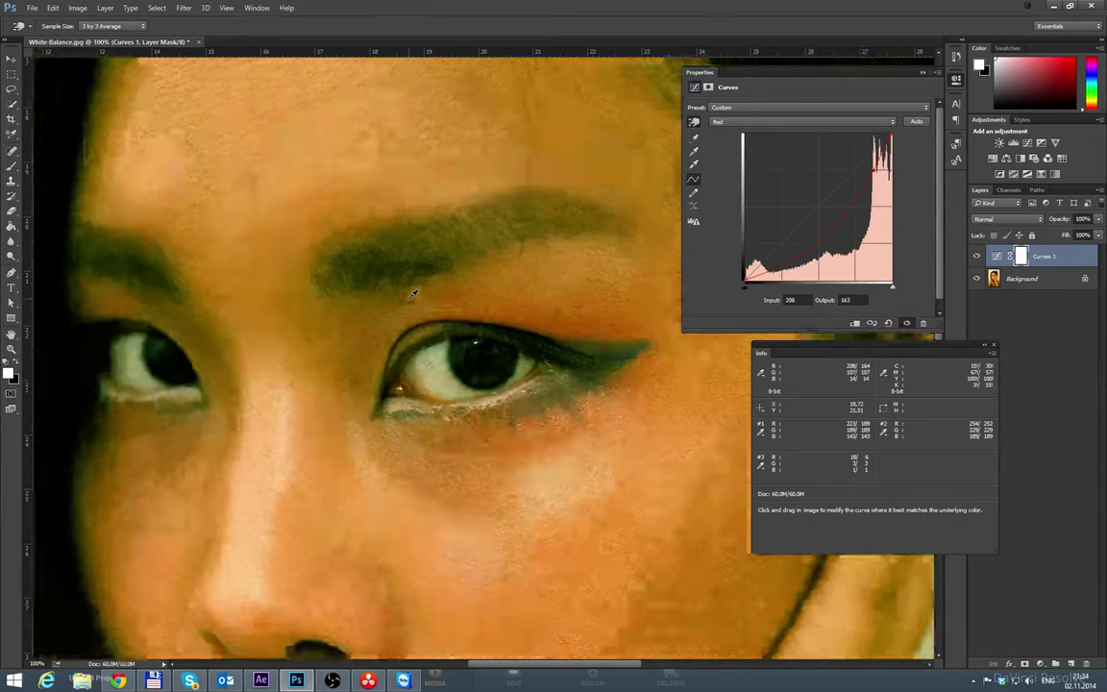
drag(427, 398, 401, 321)
drag(417, 497, 506, 376)
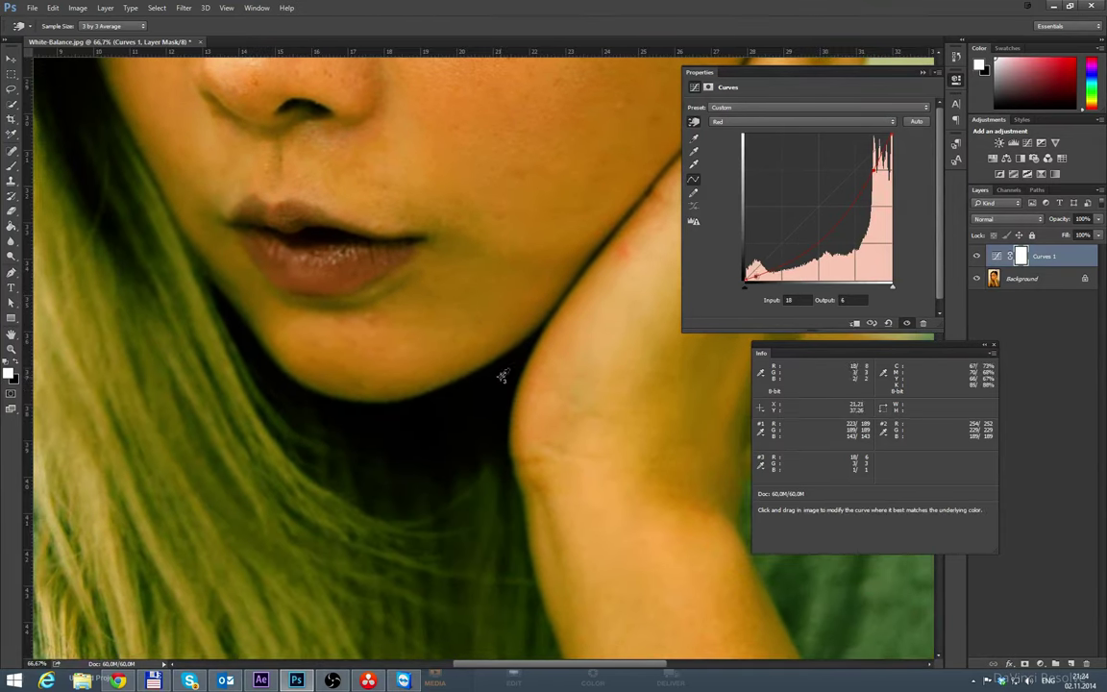
drag(546, 217, 534, 291)
drag(550, 174, 546, 371)
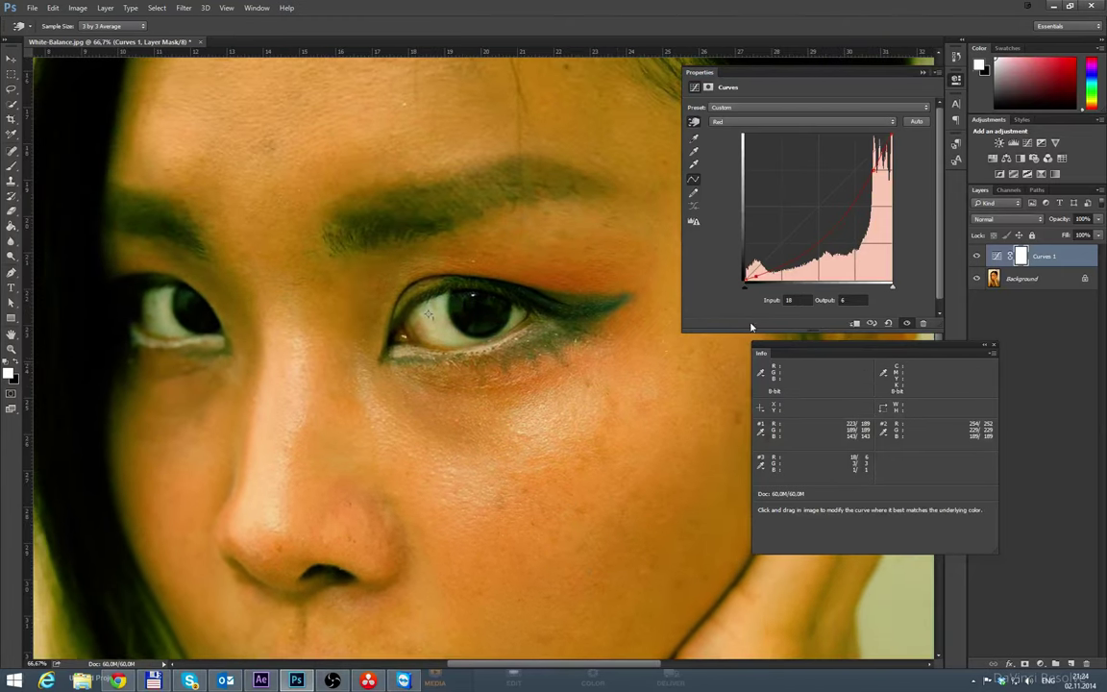
mouse_move(758, 276)
mouse_down()
mouse_move(757, 263)
mouse_move(758, 283)
mouse_up()
key(Up)
key(Up)
key(Up)
key(Up)
key(Up)
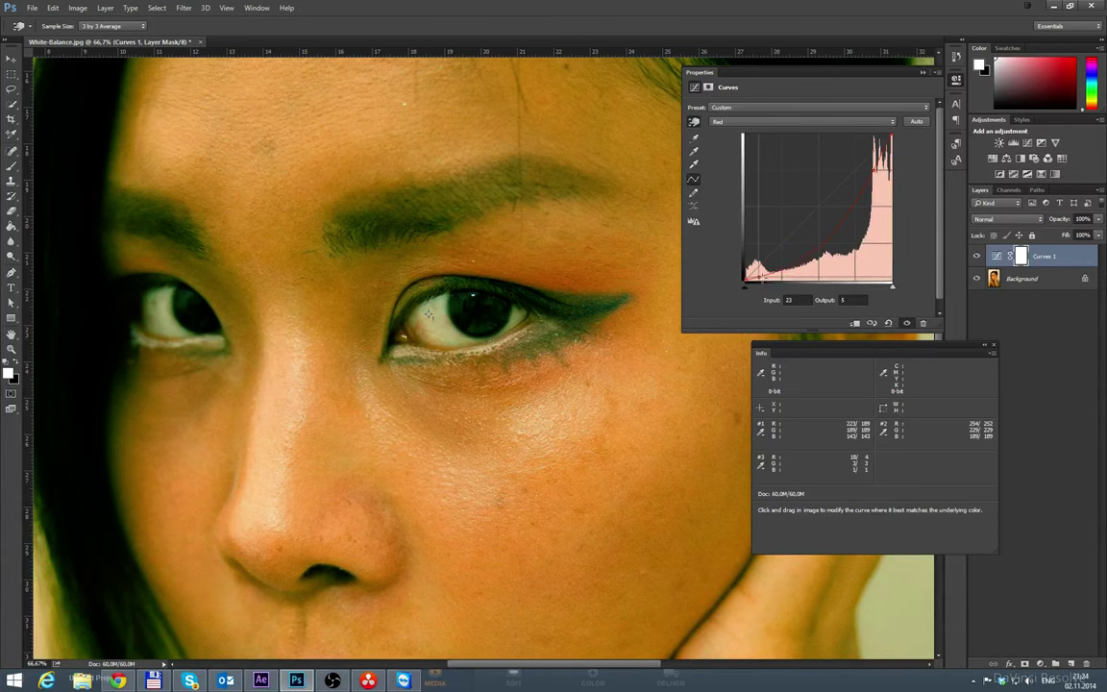
key(Down)
key(Down)
key(Up)
key(Up)
key(Up)
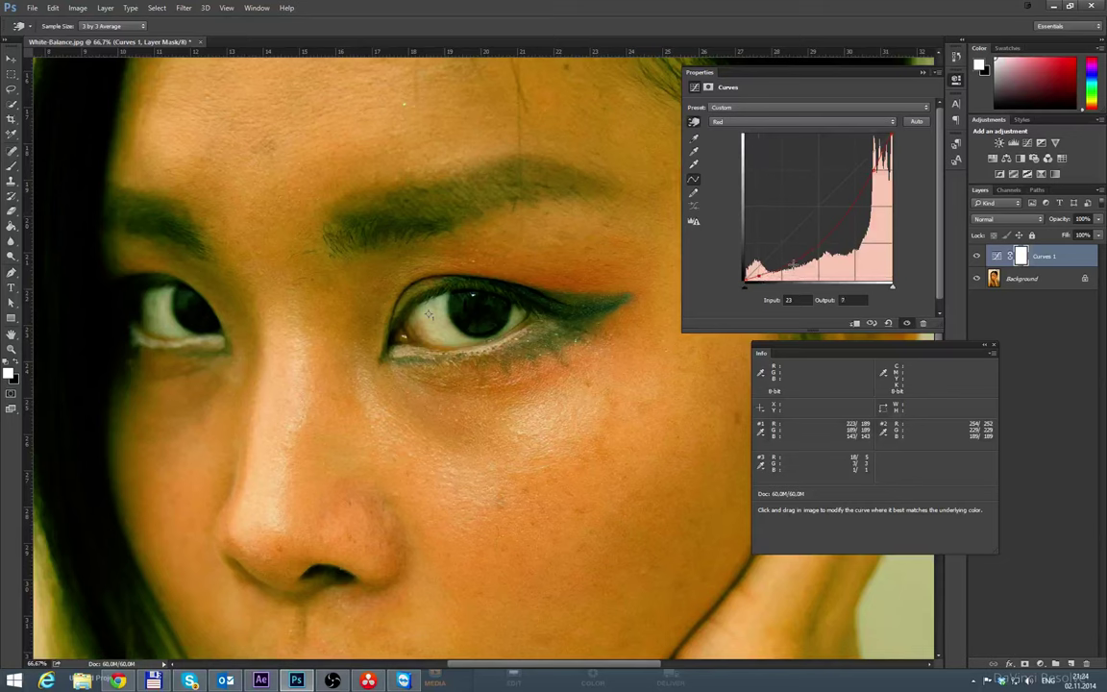
drag(829, 239, 826, 229)
Step: Add a blue-curve point from the eye-white sampler and move it to input 119, output 167, bringing the sampler's blue to 189
click(723, 123)
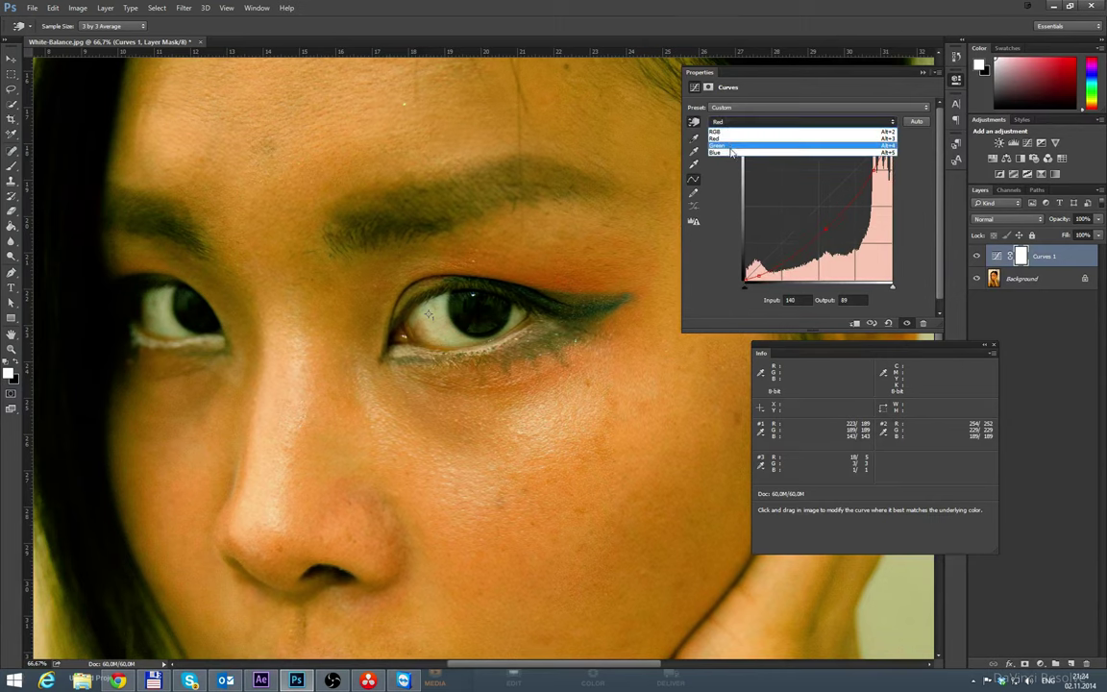
click(729, 151)
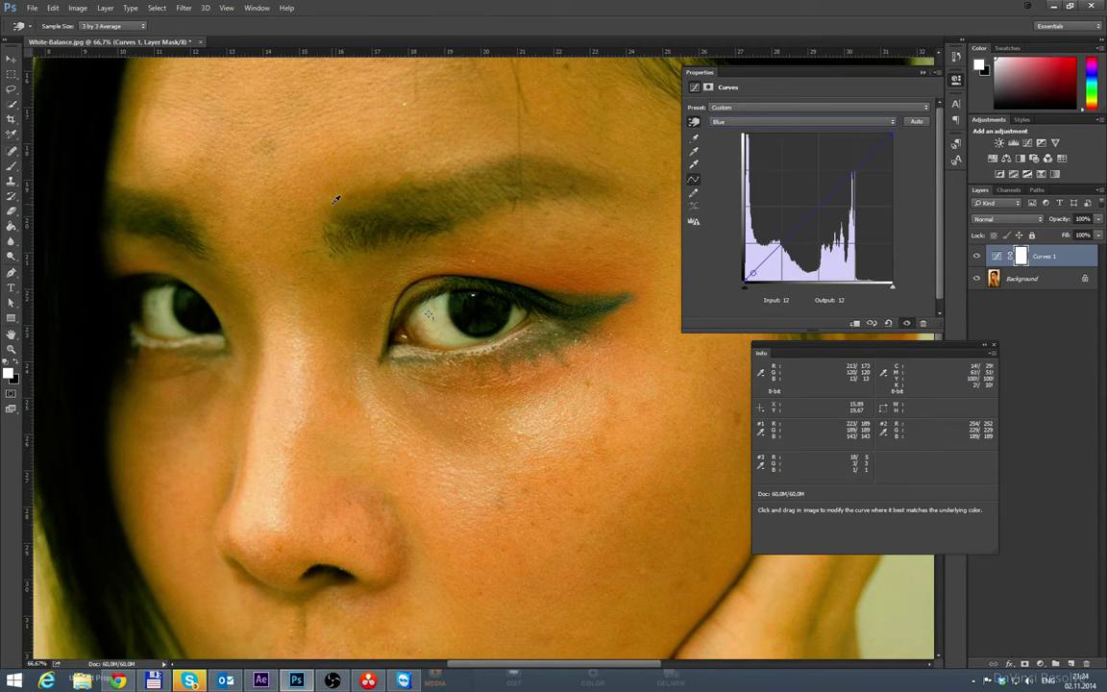
key(ctrl+plus)
key(ctrl+plus)
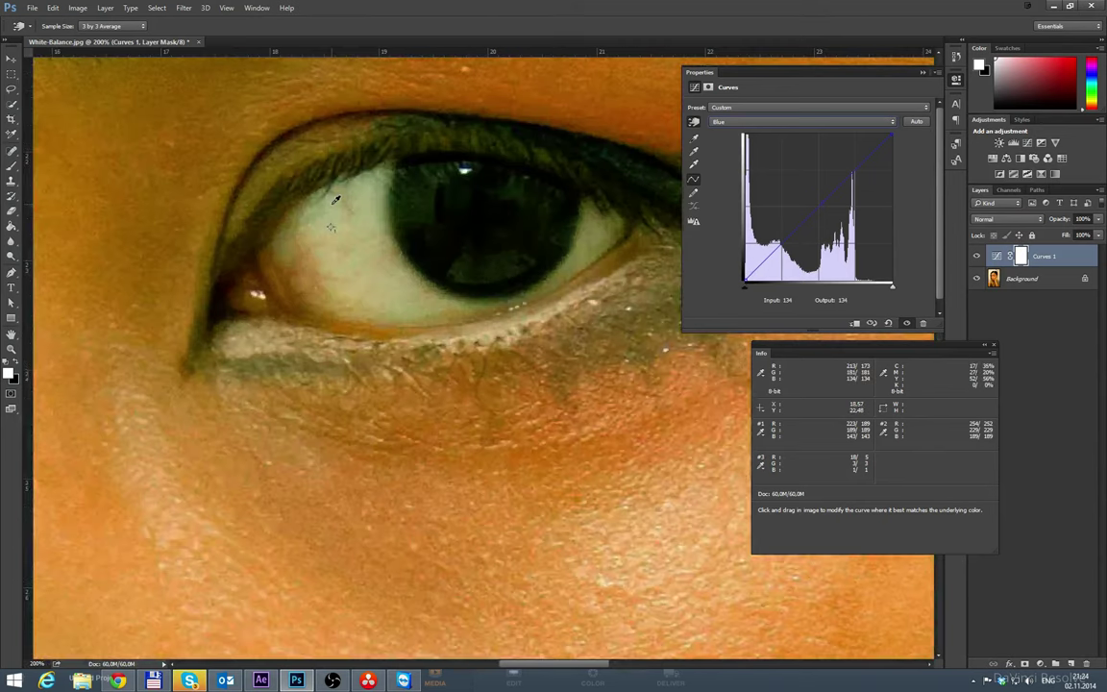
key(ctrl+minus)
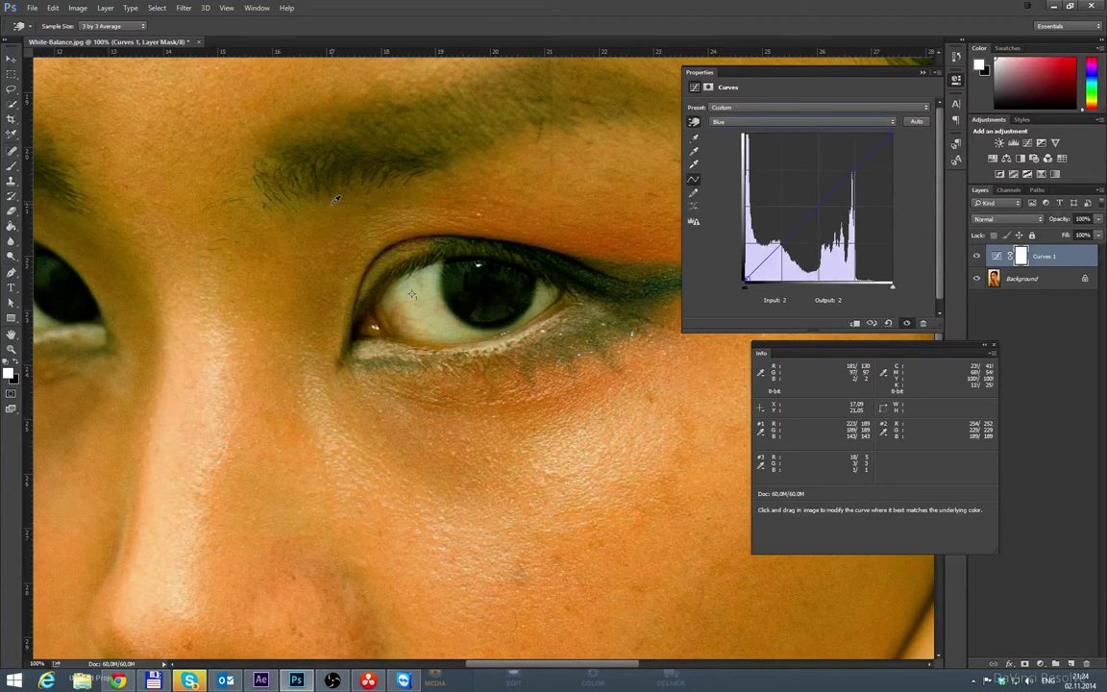
key(ctrl+plus)
drag(316, 226, 344, 258)
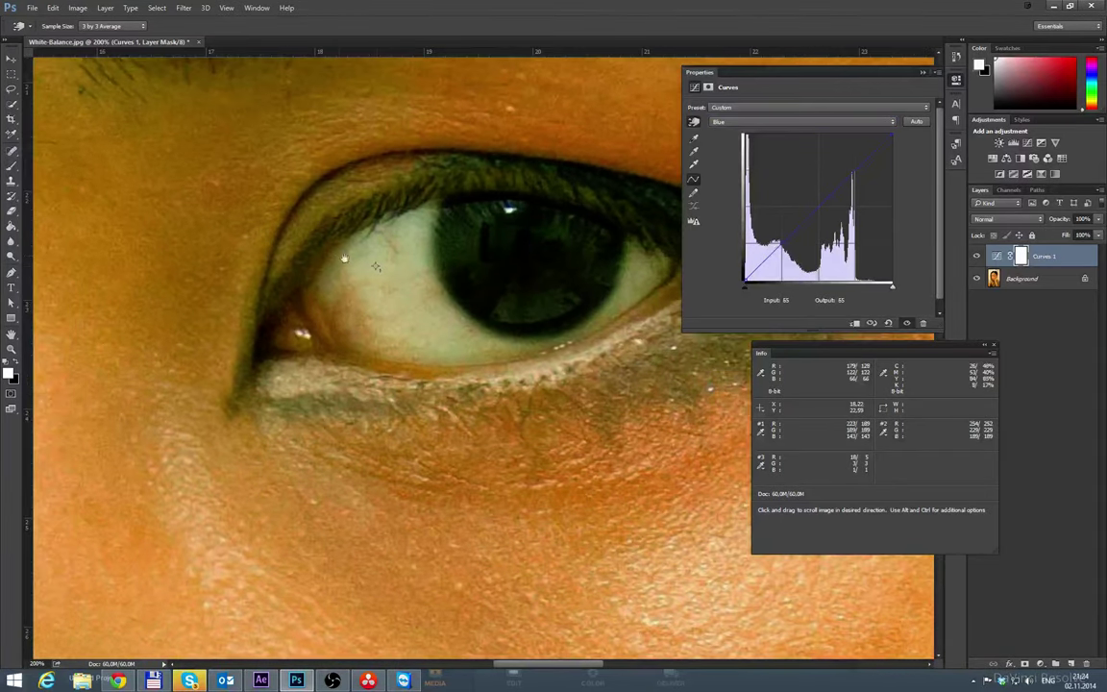
click(376, 266)
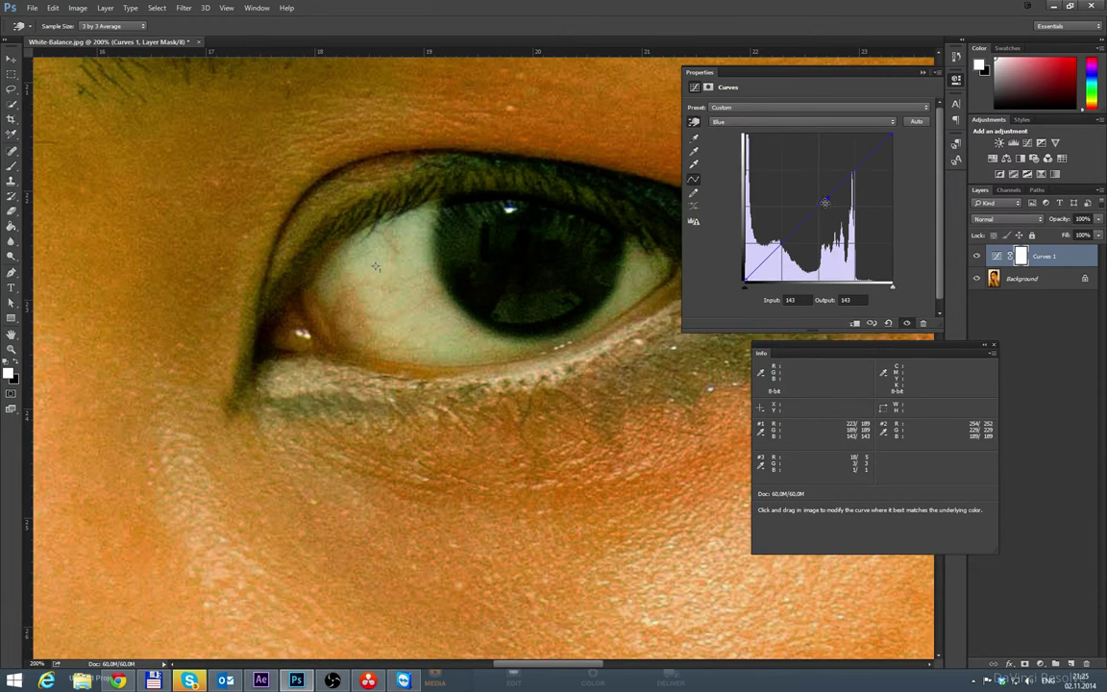
drag(829, 199, 814, 184)
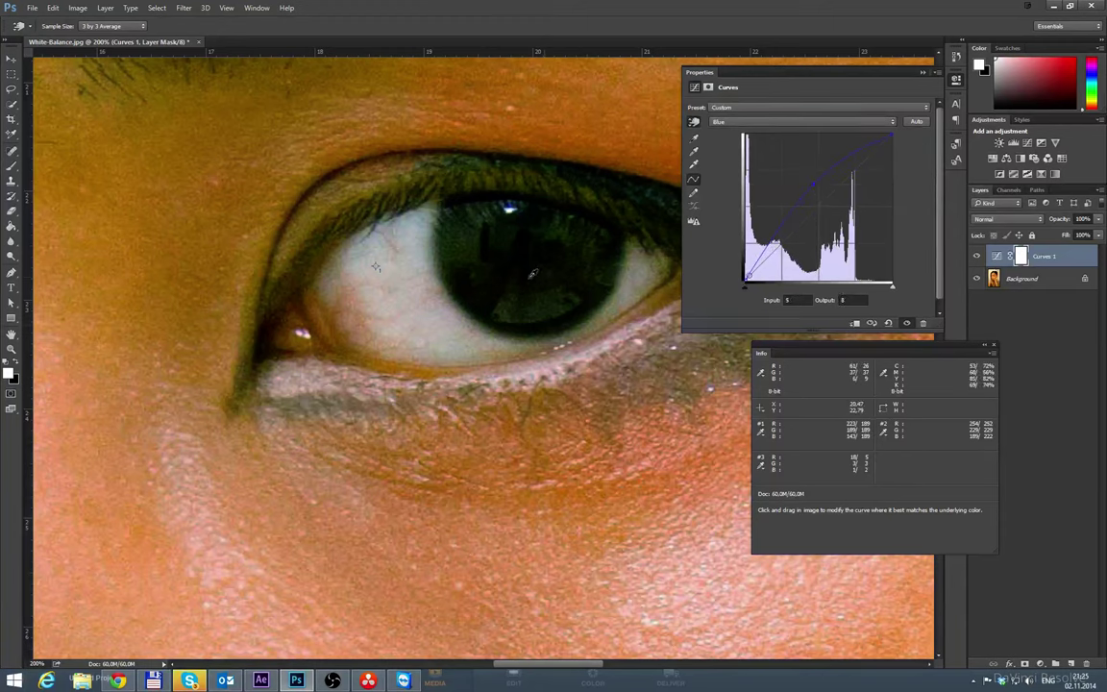
Step: Raise the blue curve's black endpoint until the dark shadow sampler's blue matches its green at 3
drag(435, 390, 348, 177)
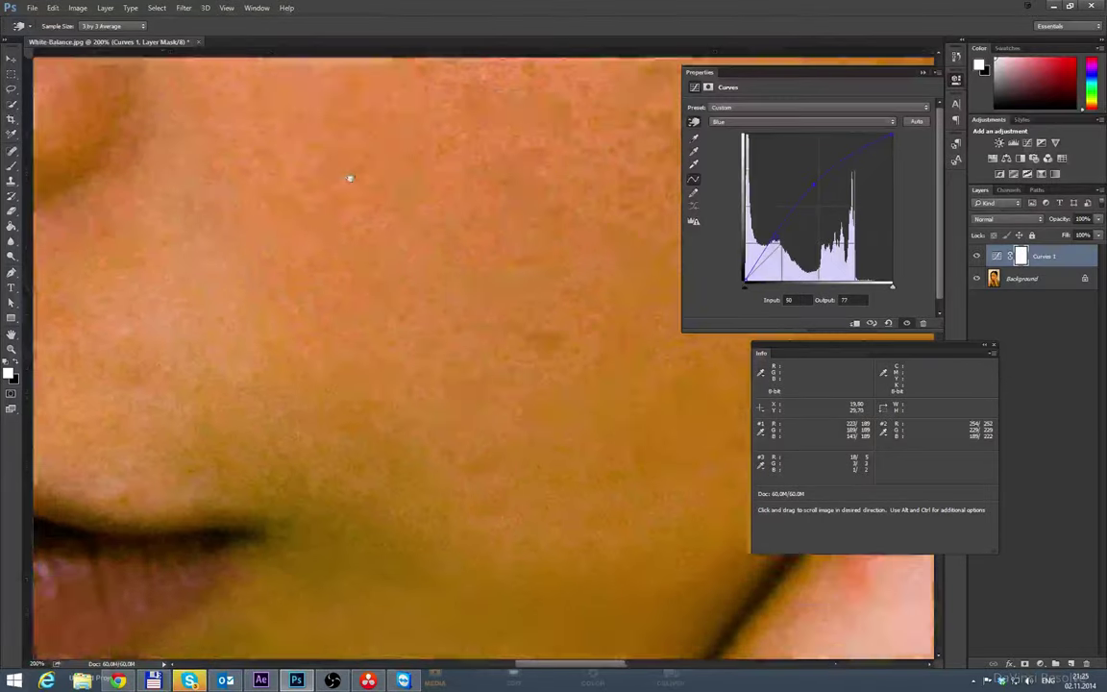
drag(348, 539, 378, 351)
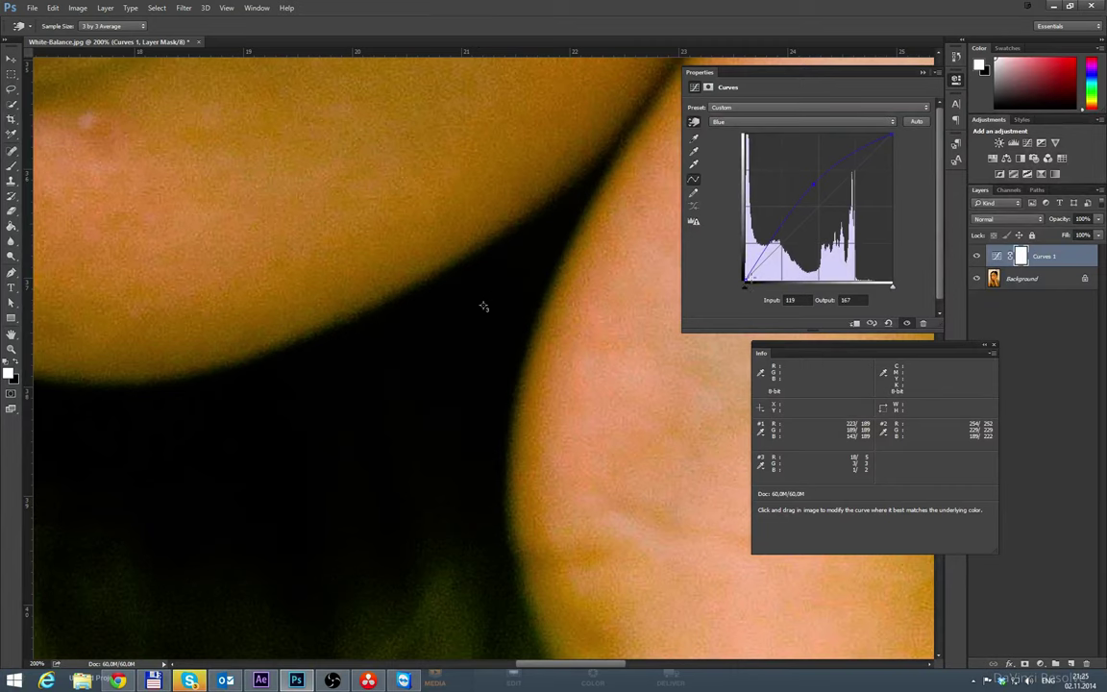
drag(747, 280, 745, 279)
Step: Shift the shadow end of the red curve to input 14, bringing the dark sampler's red to 3
click(853, 123)
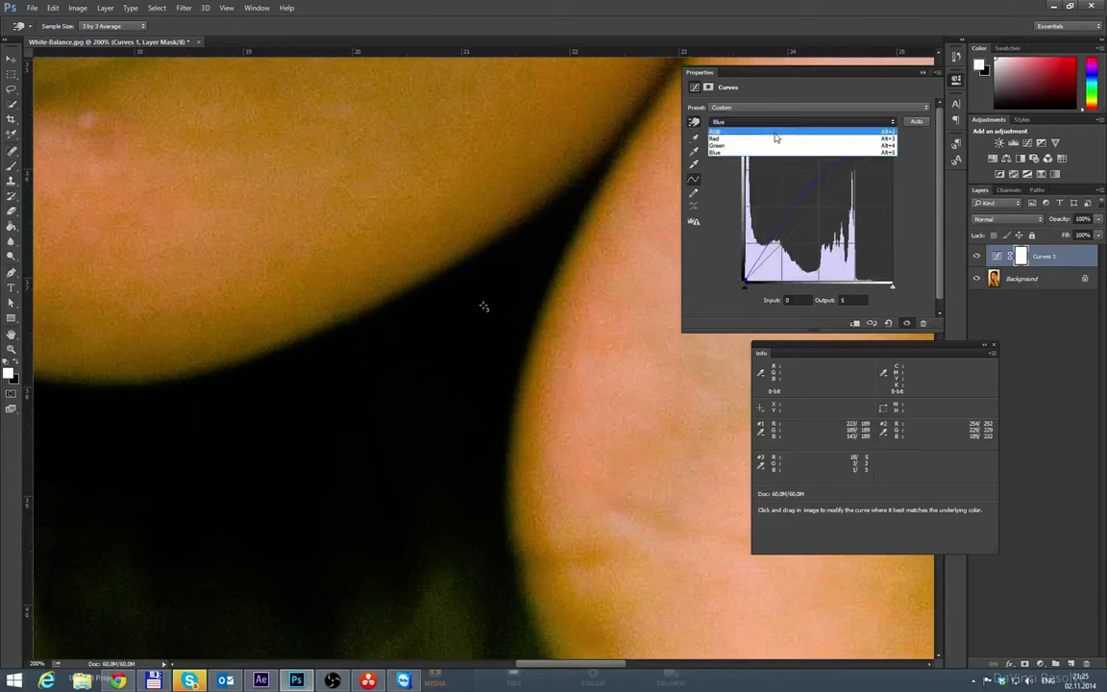
click(846, 134)
click(812, 121)
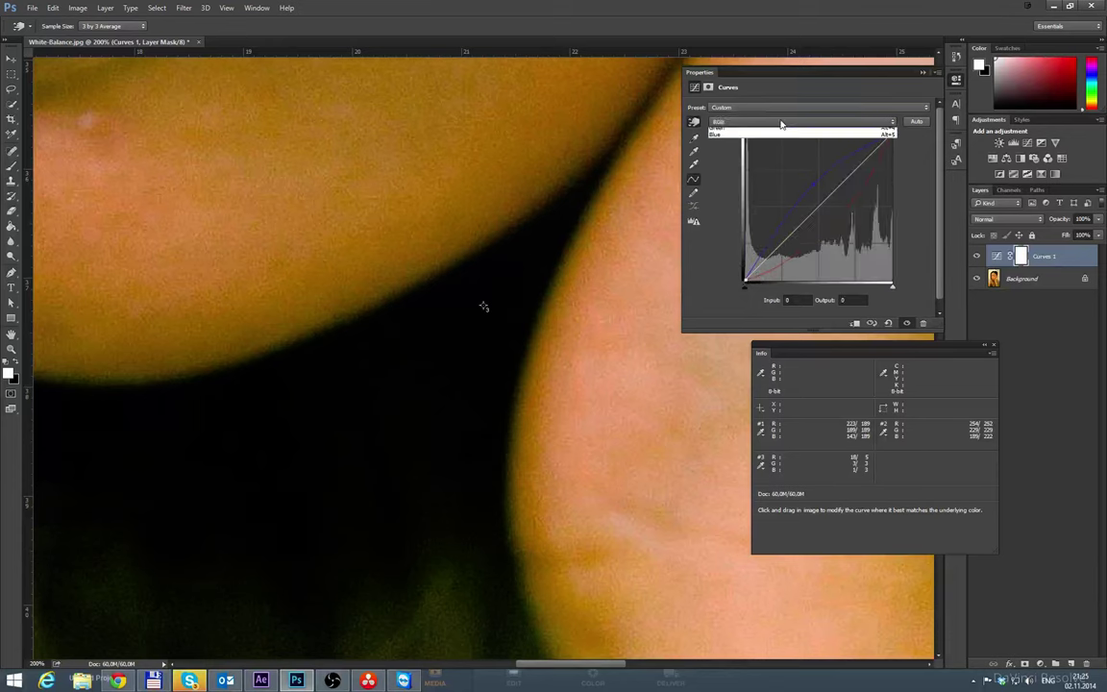
click(813, 145)
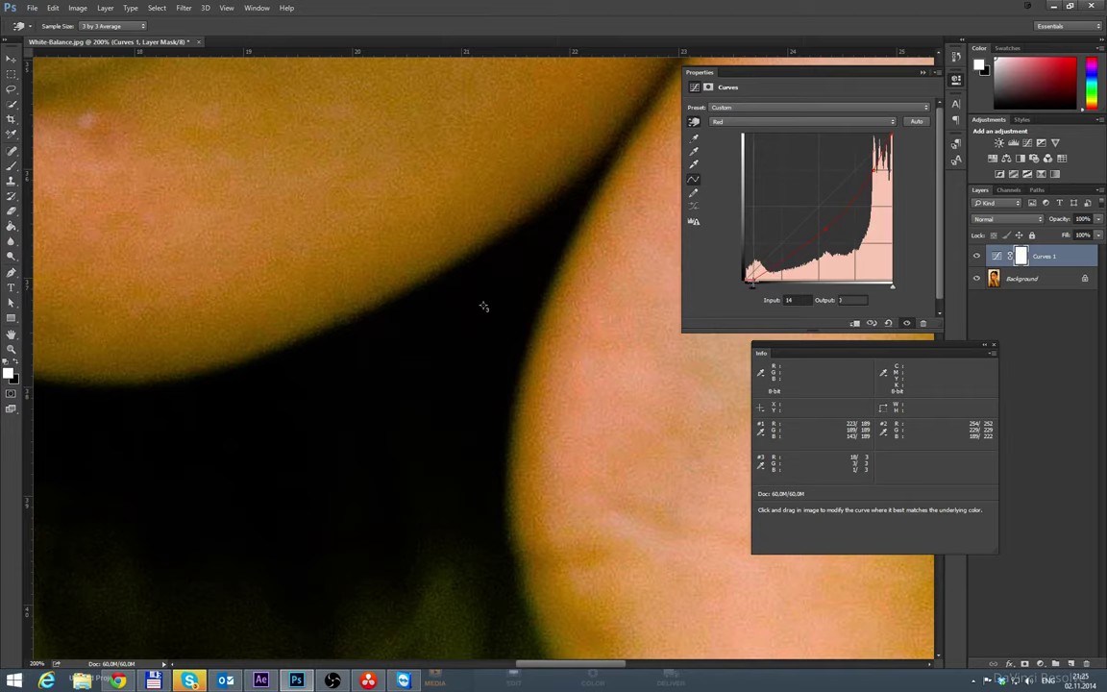
click(511, 285)
Step: Reshape the red curve without its highlight point, raising the midtone point and lowering the white endpoint to input 255, output 224
scroll(511, 284, down, 6)
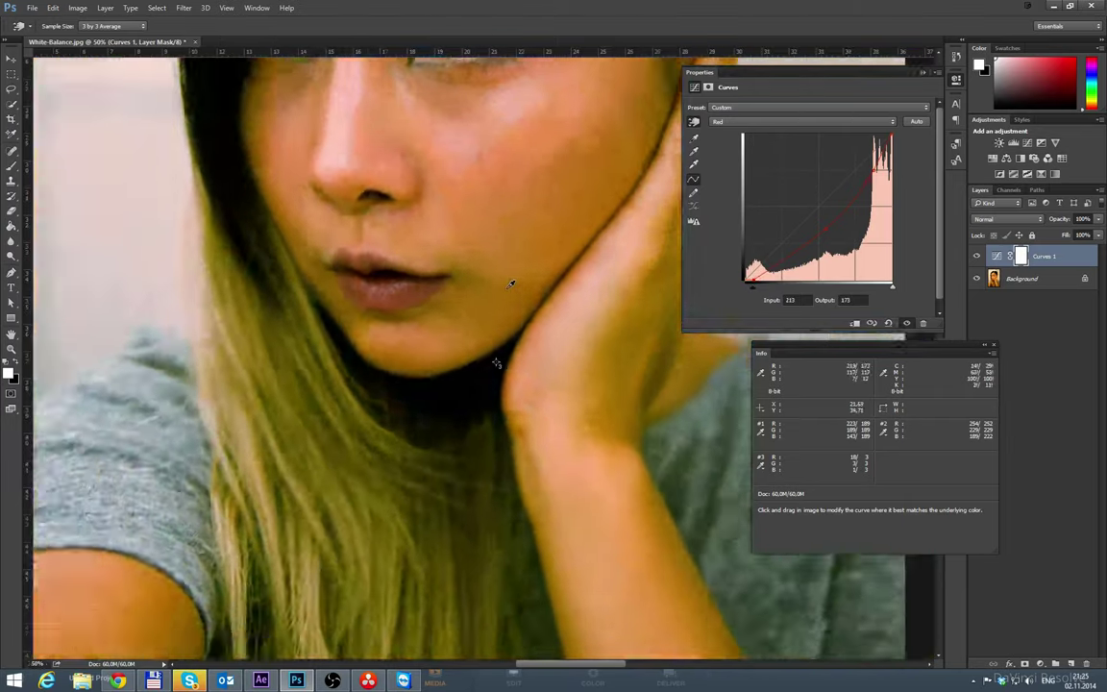
scroll(511, 284, up, 1)
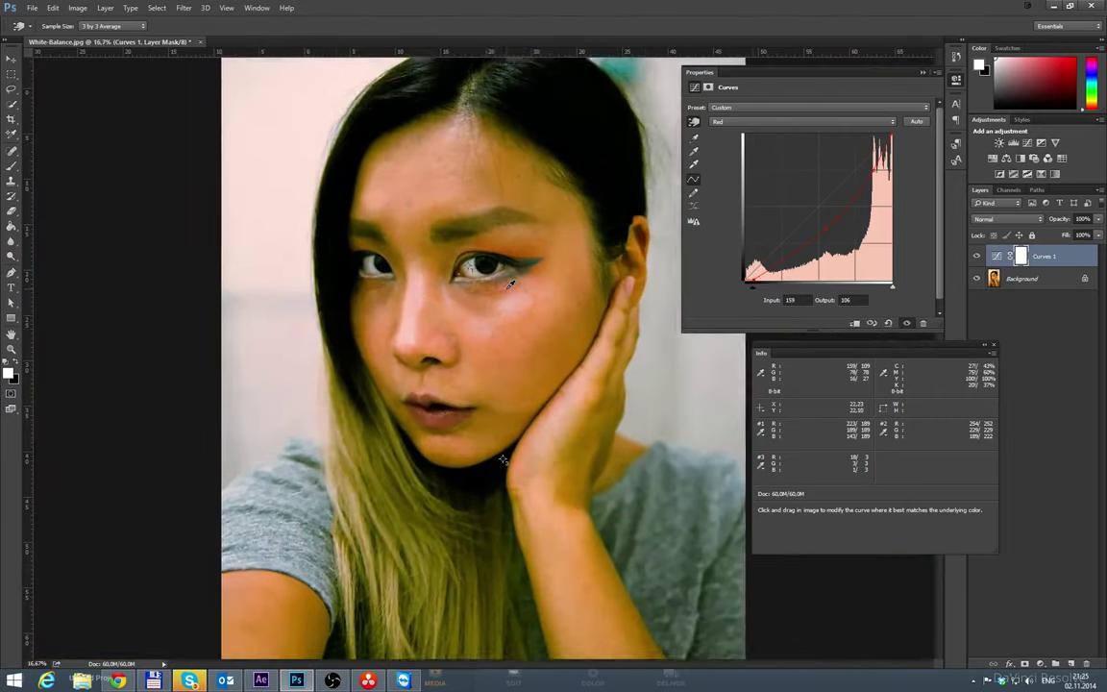
scroll(510, 284, down, 1)
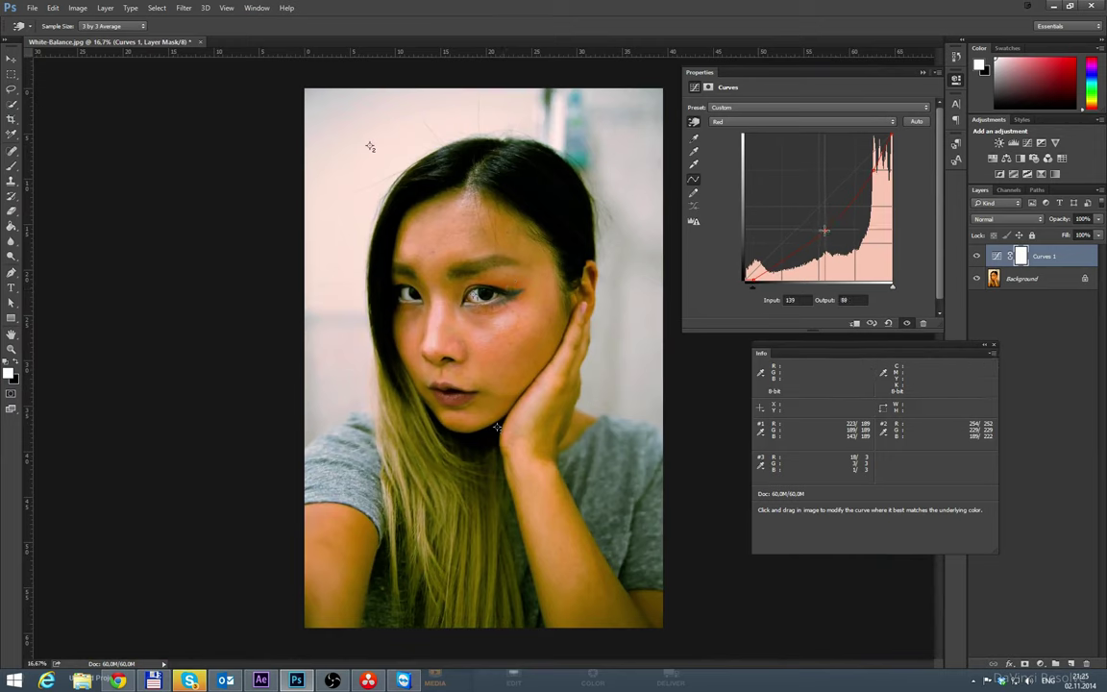
drag(823, 227, 824, 226)
drag(893, 137, 893, 149)
click(876, 171)
drag(877, 173, 823, 228)
drag(892, 146, 891, 152)
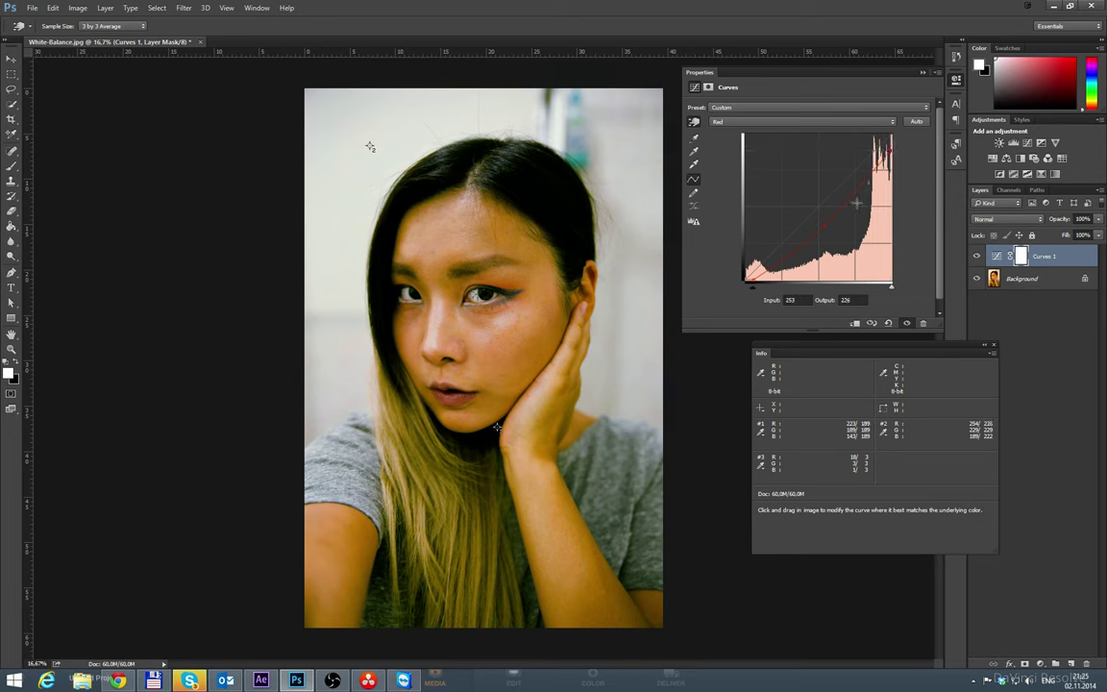
drag(826, 225, 827, 220)
drag(892, 135, 895, 151)
Step: Compare the portrait before and after correction by repeatedly hiding and showing the Curves 1 layer
click(978, 256)
click(979, 257)
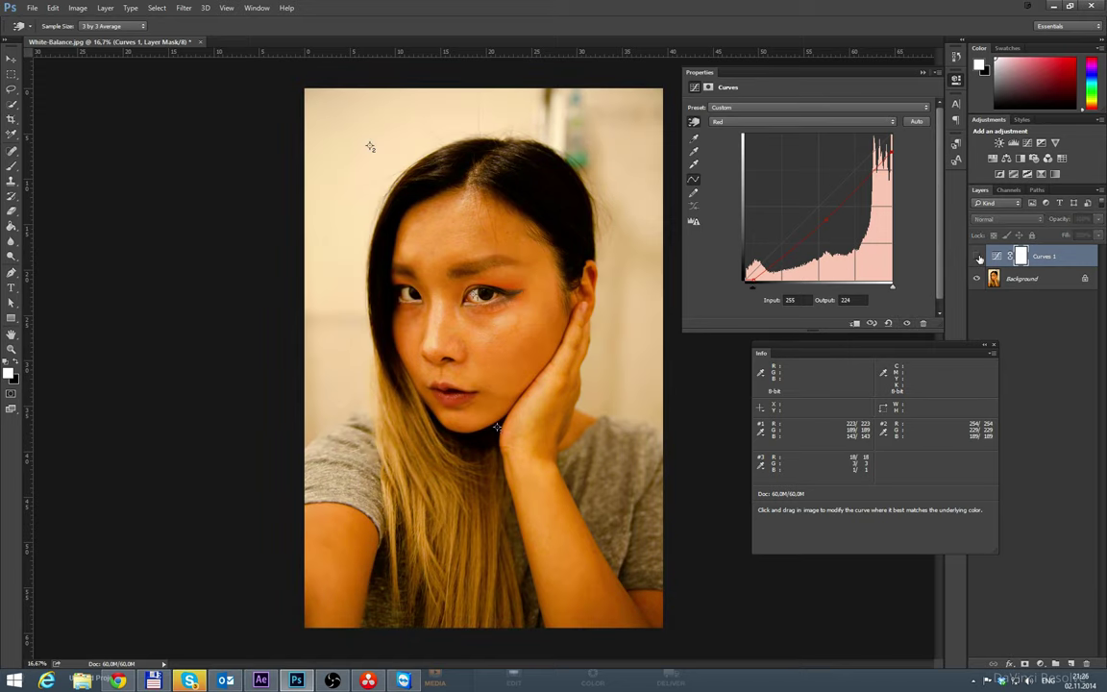
click(978, 258)
click(978, 258)
click(978, 258)
click(978, 258)
click(978, 257)
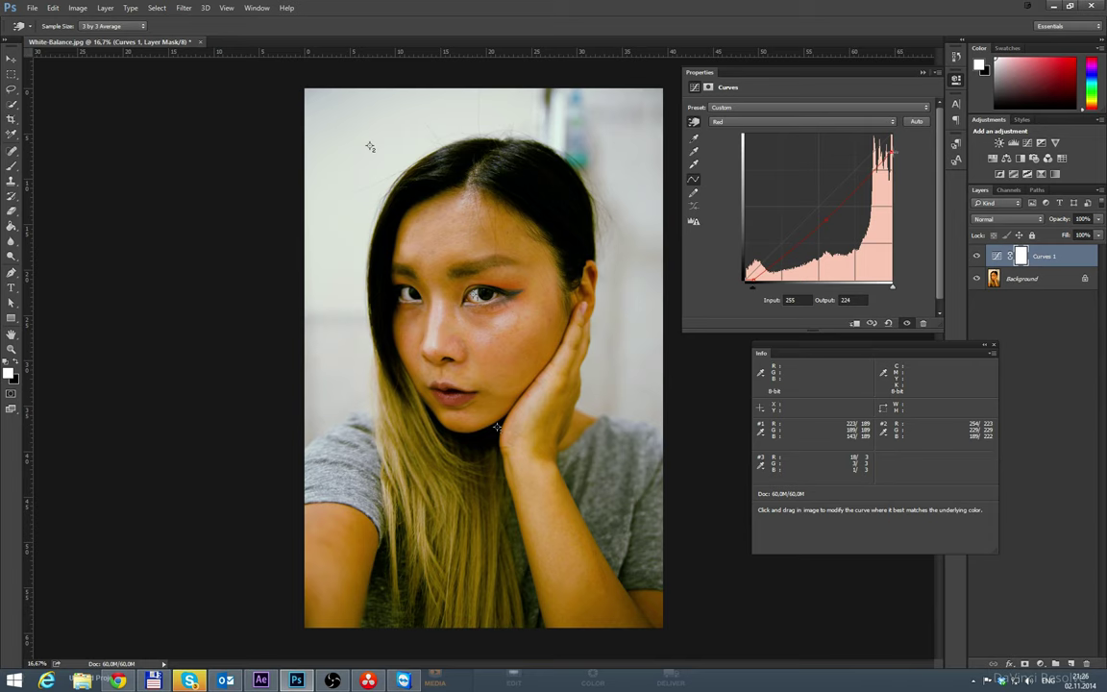
Step: Set the red curve's white endpoint to input 253, output 229 to match the wall sampler's green
drag(893, 151, 893, 150)
key(Left)
key(Left)
key(Down)
key(Down)
key(Down)
Step: Move the blue curve's white endpoint inward along the top edge to lift the blue highlights
click(804, 122)
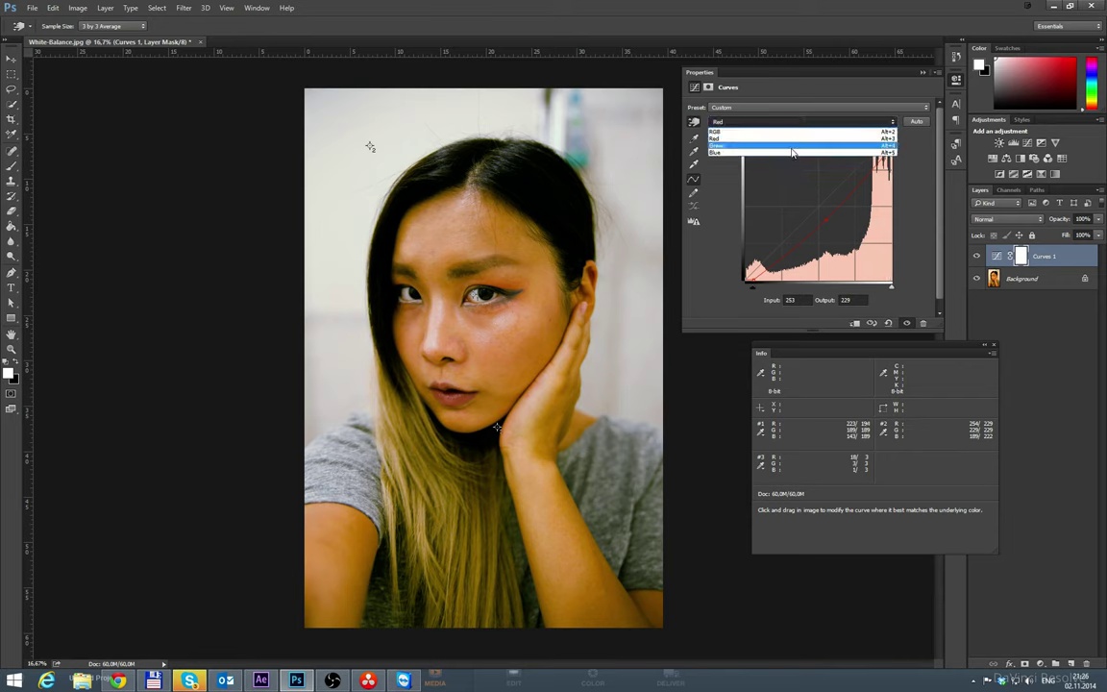
click(793, 154)
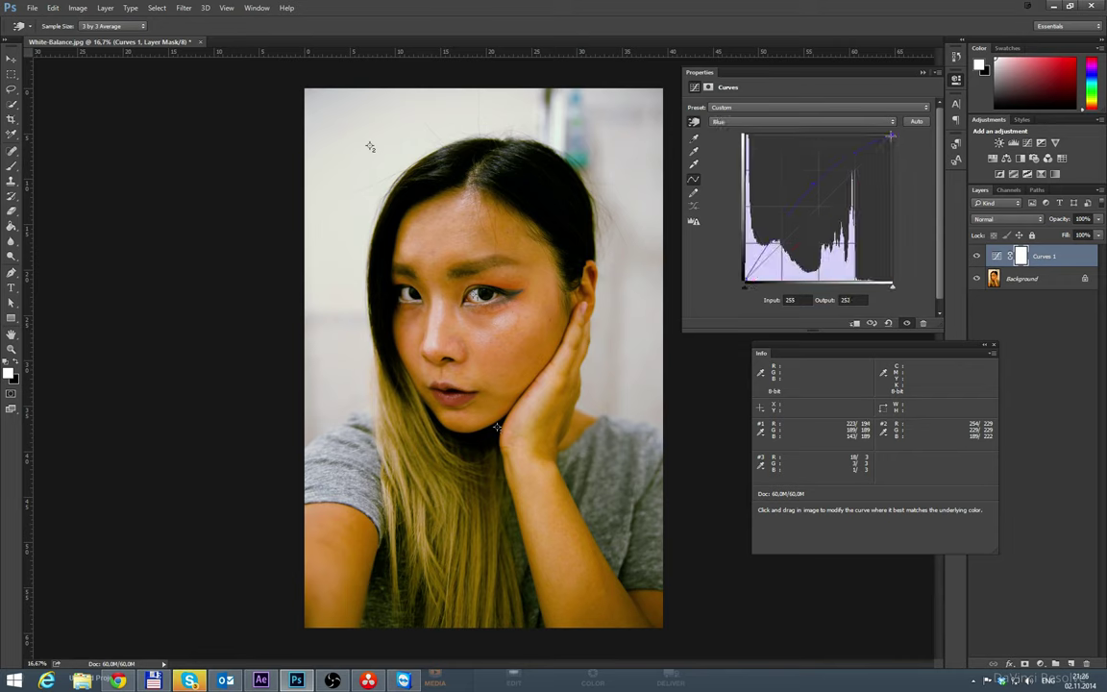
drag(892, 141, 875, 129)
Step: Compare the portrait with and without the Curves 1 layer, and clear the Info and Curves properties from the workspace
click(976, 256)
click(976, 256)
click(977, 257)
click(977, 257)
click(993, 347)
click(934, 71)
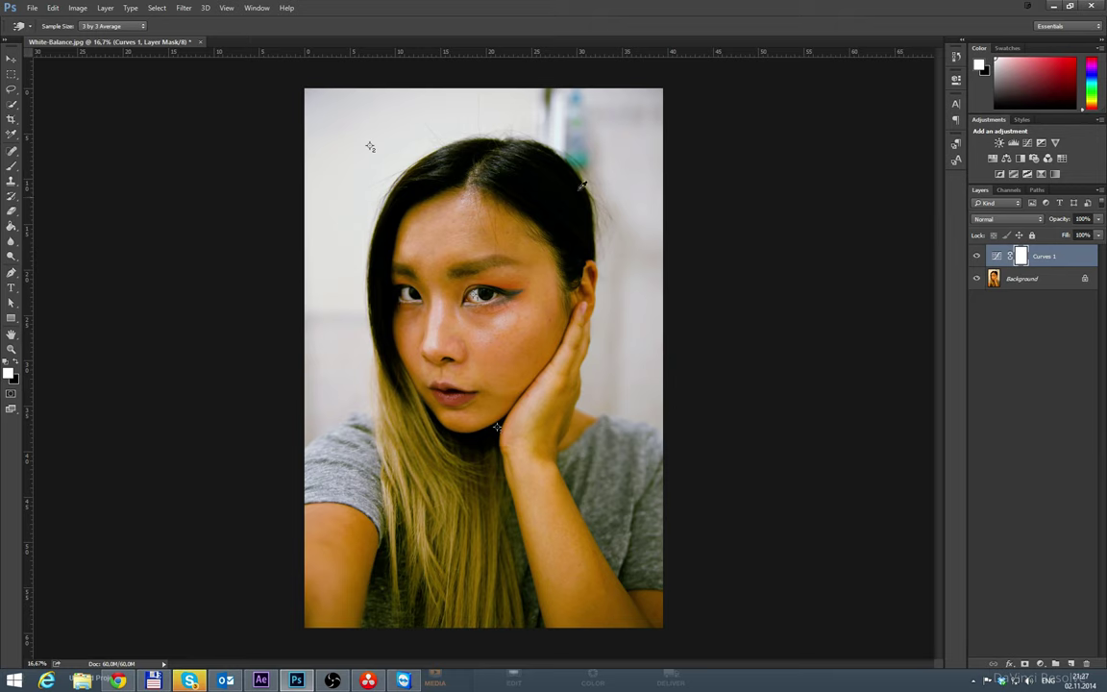
Step: Start a Color Lookup Tables export of the Curves correction and change its grid-point quality preset
click(226, 8)
mouse_move(185, 11)
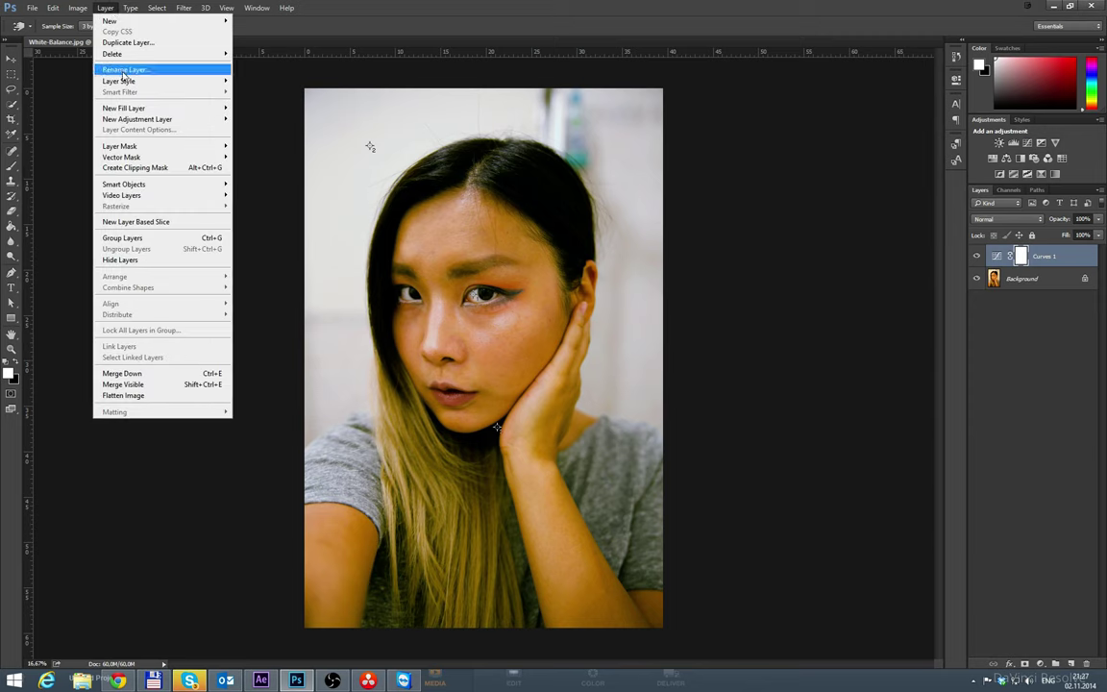
mouse_move(35, 9)
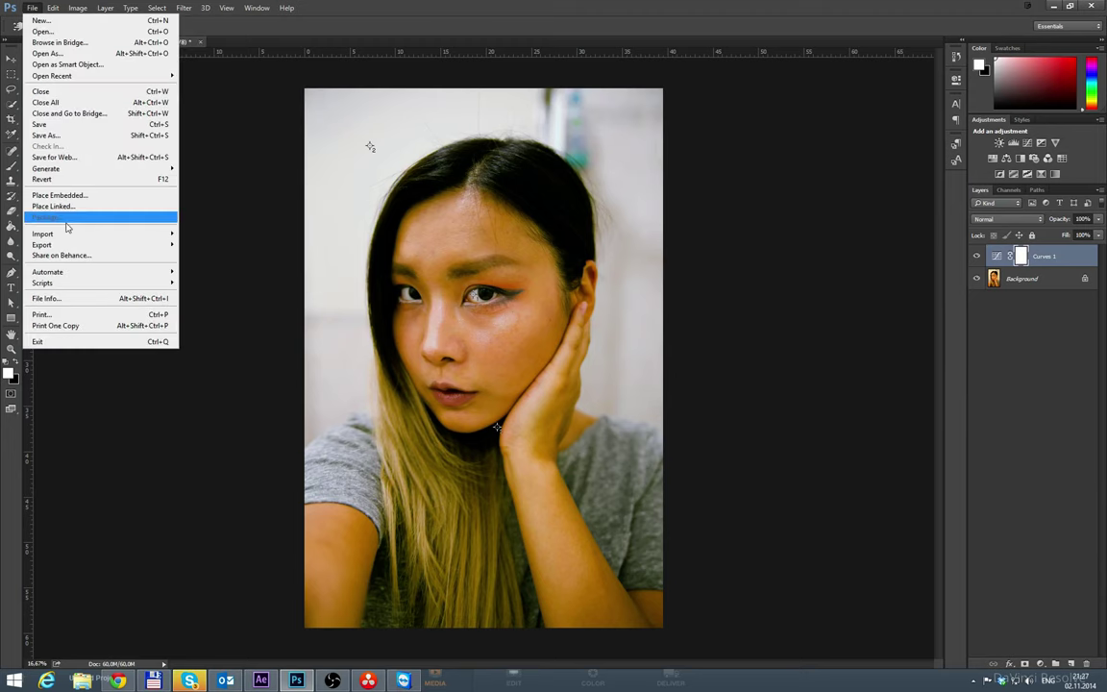
mouse_move(77, 244)
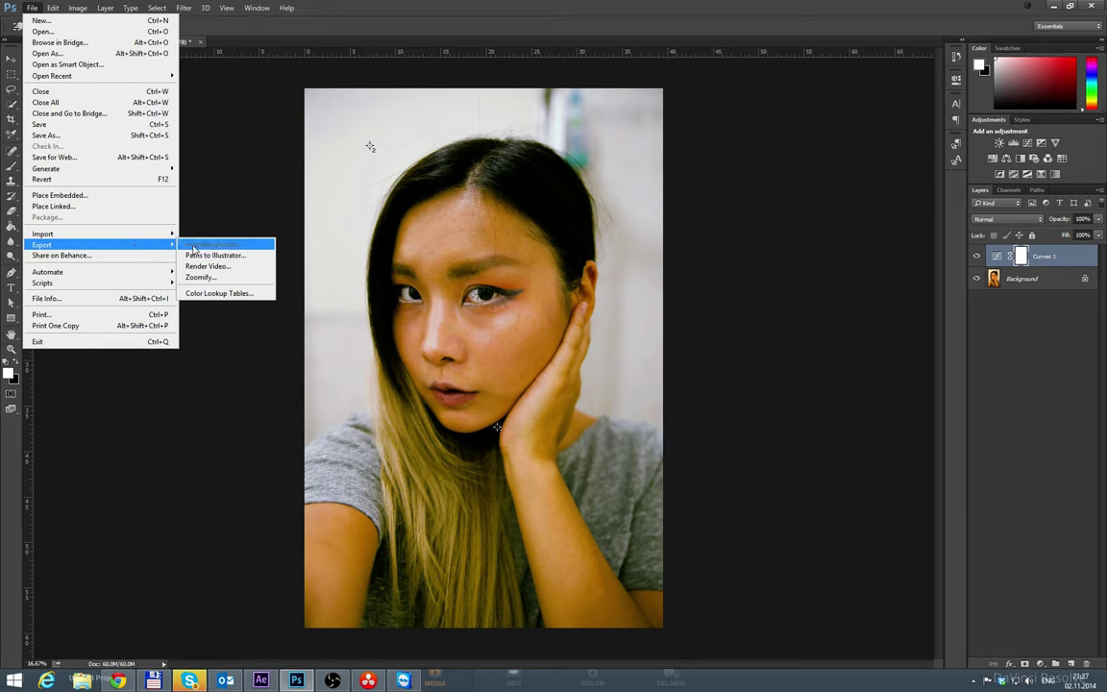
click(213, 299)
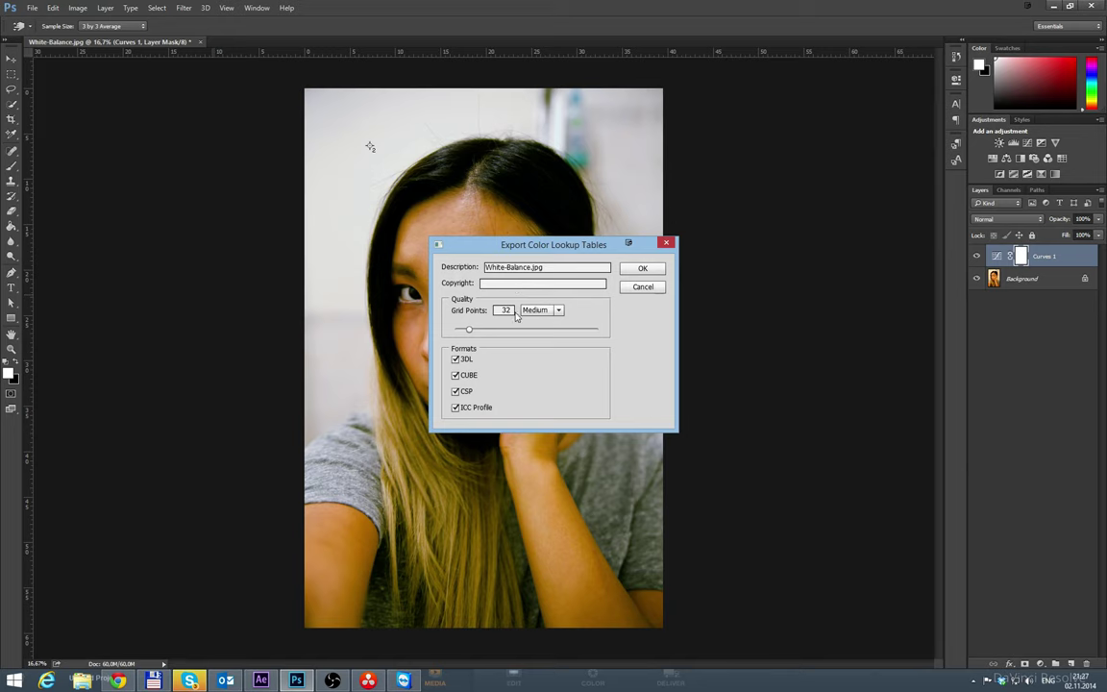
click(559, 311)
click(544, 345)
Step: Limit the lookup table export to the CUBE format, leaving out 3DL, CSP and ICC Profile, and confirm the settings
click(457, 358)
click(456, 358)
click(459, 408)
click(455, 393)
click(458, 361)
click(643, 269)
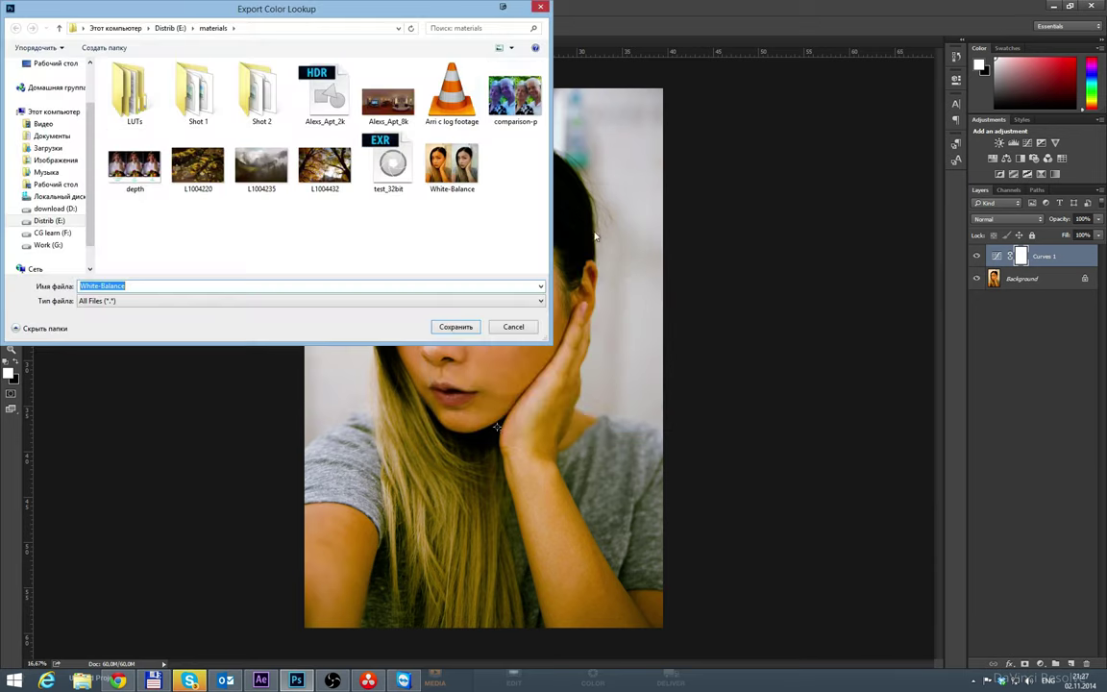
Step: Save the exported lookup table to the desktop under the name White-Balance
drag(358, 18, 527, 72)
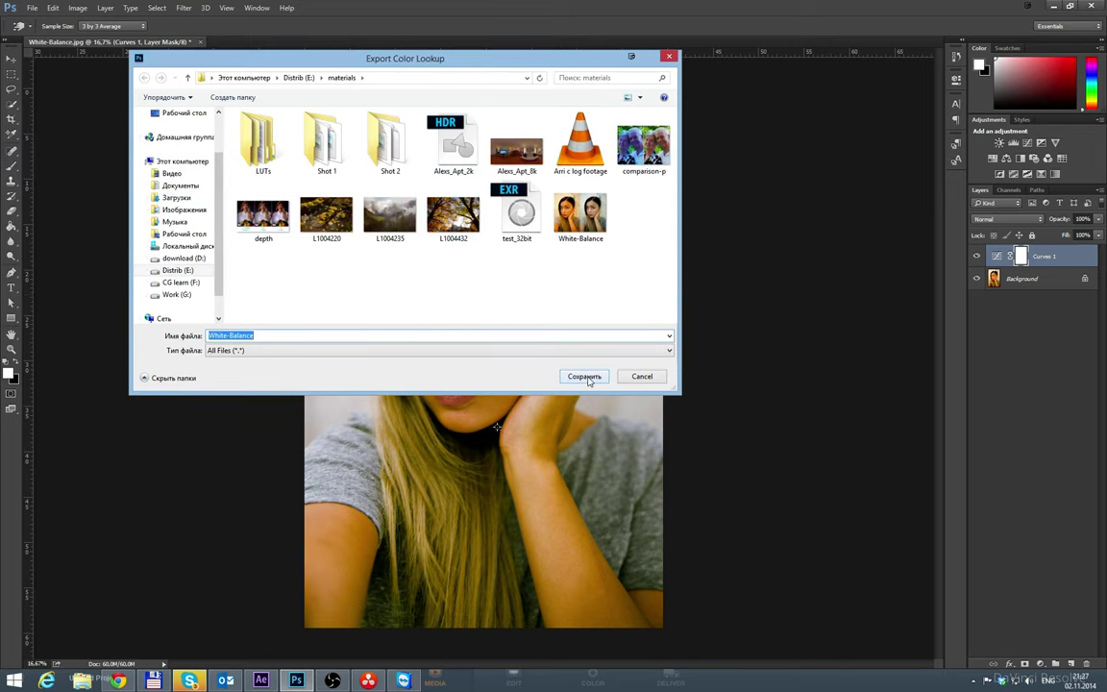
click(170, 109)
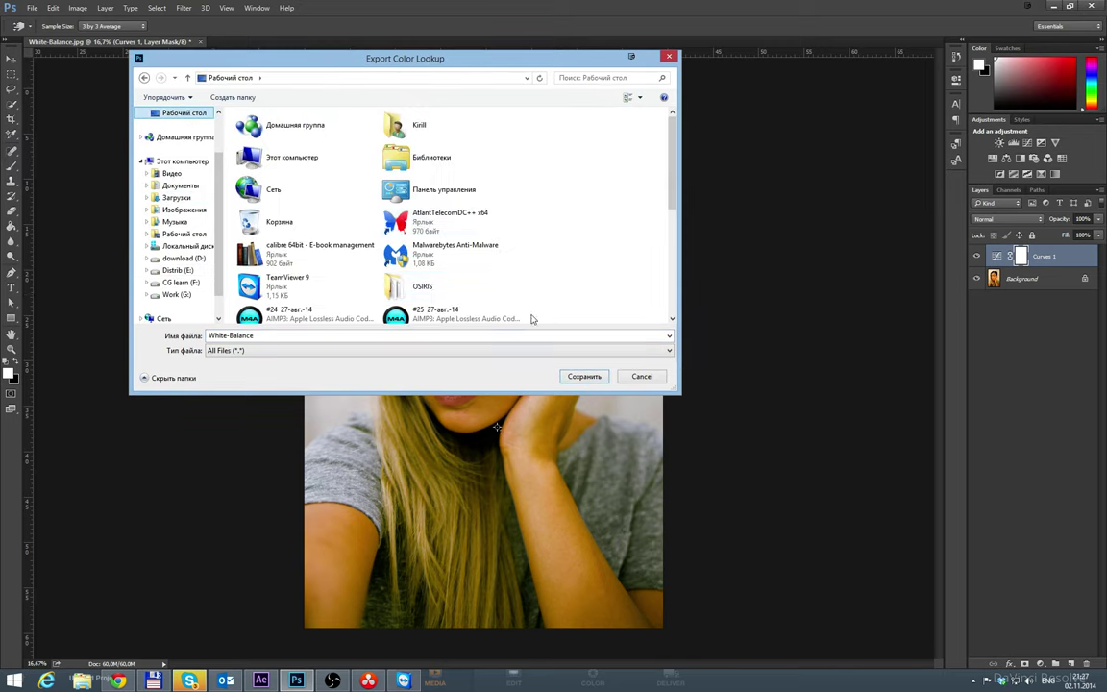
click(584, 376)
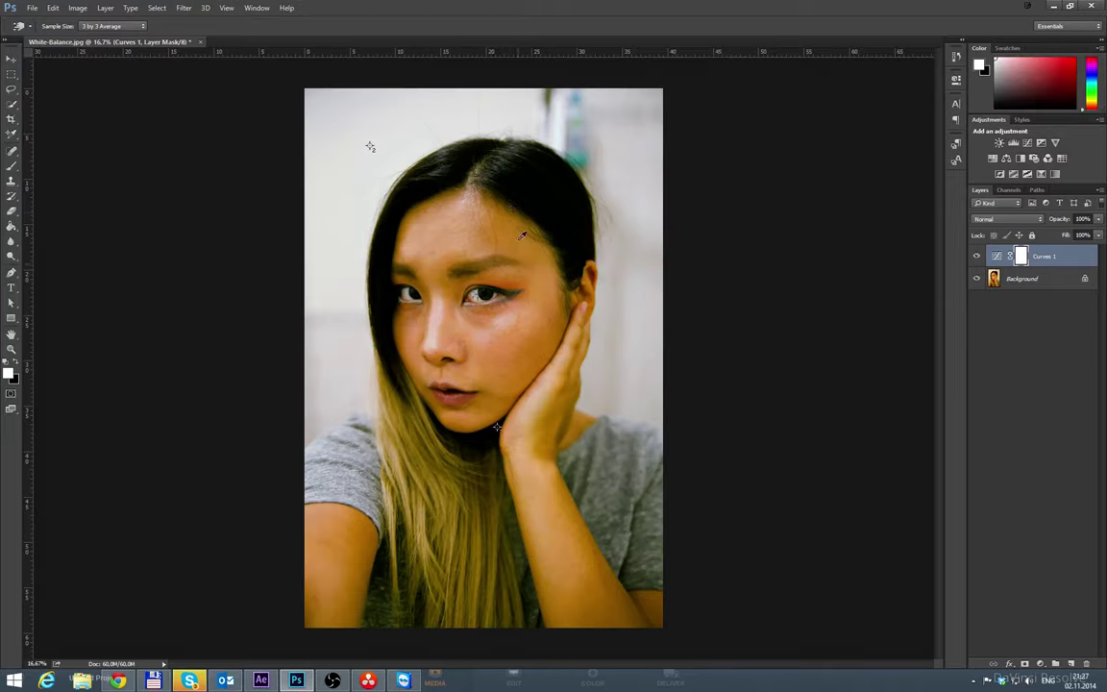
Step: Switch to After Effects, import White-Balance.jpg into the project and create a composition from it
click(261, 680)
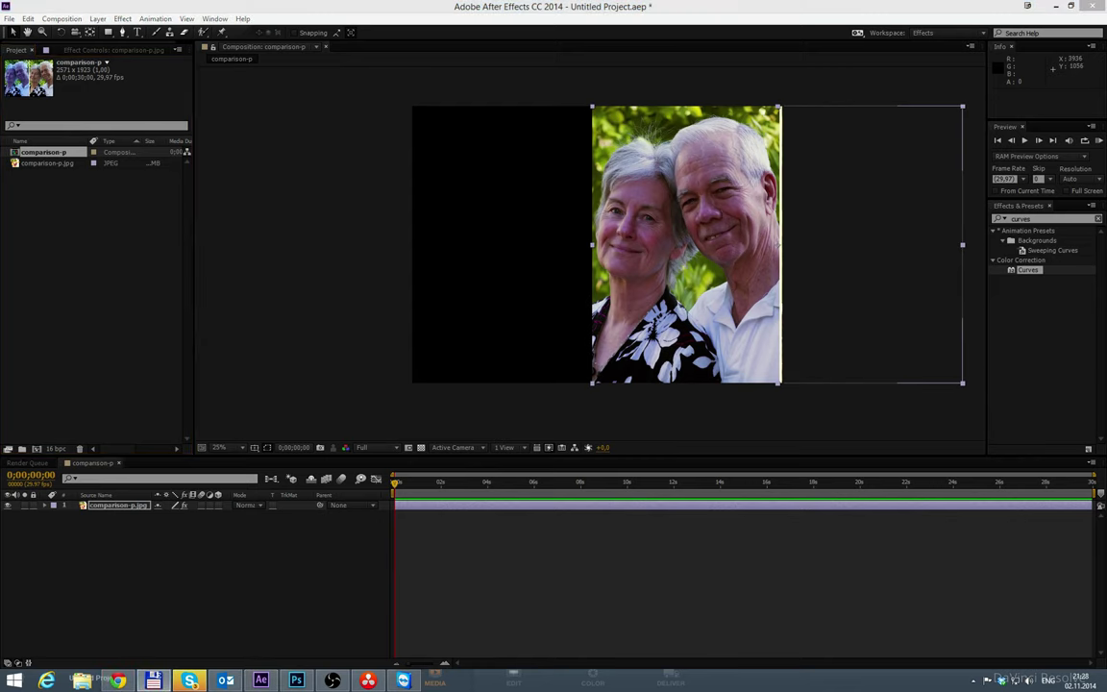
drag(1106, 270, 729, 319)
drag(310, 356, 102, 274)
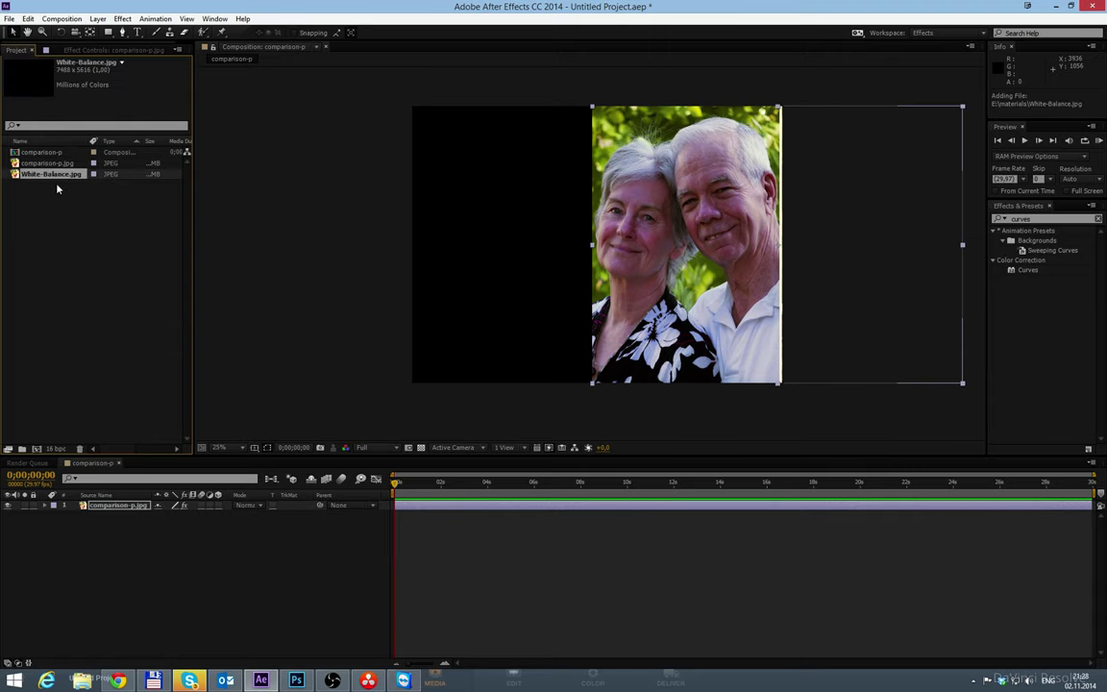
drag(36, 181, 37, 449)
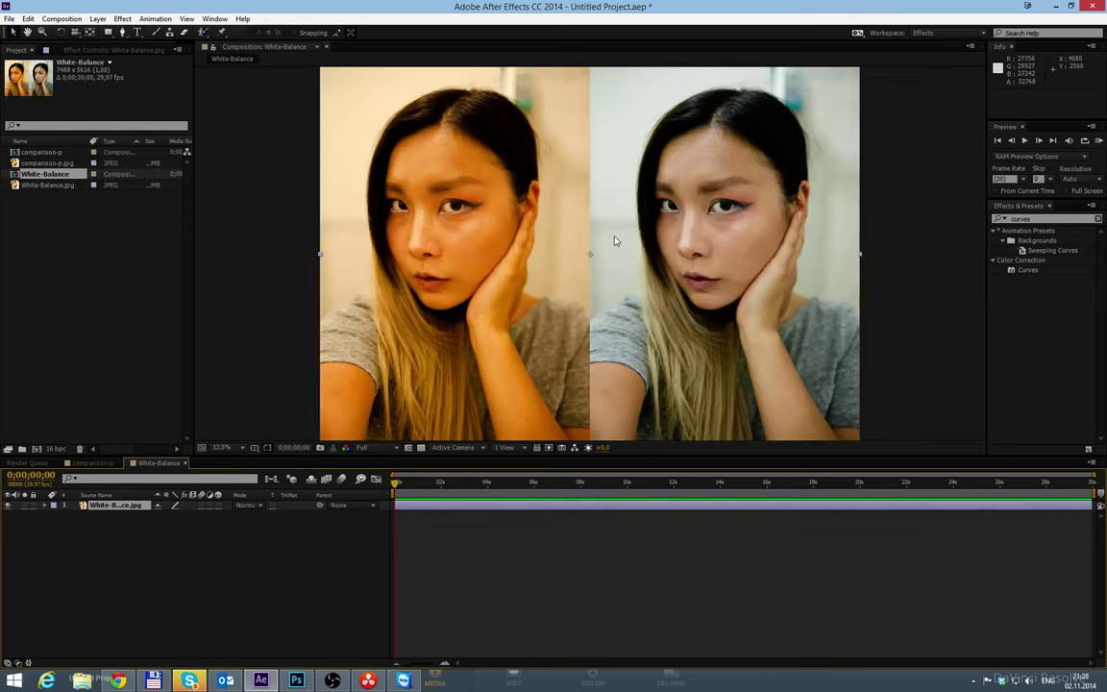
Step: Shift the White-Balance.jpg layer 3744 px horizontally so only its orange-tinted half stays inside the frame
key(comma)
drag(632, 266, 767, 266)
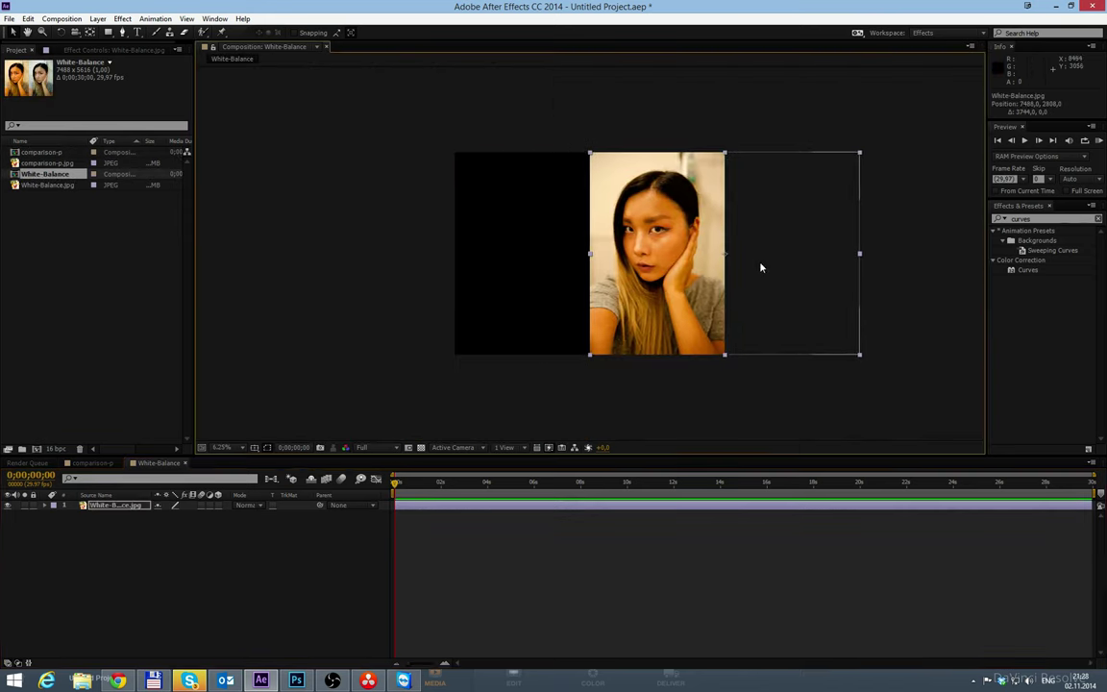
key(period)
key(space)
drag(873, 245, 843, 247)
Step: Search the effects for "lut" and apply the Apply Color LUT effect to the White-Balance.jpg layer
drag(1051, 218, 992, 231)
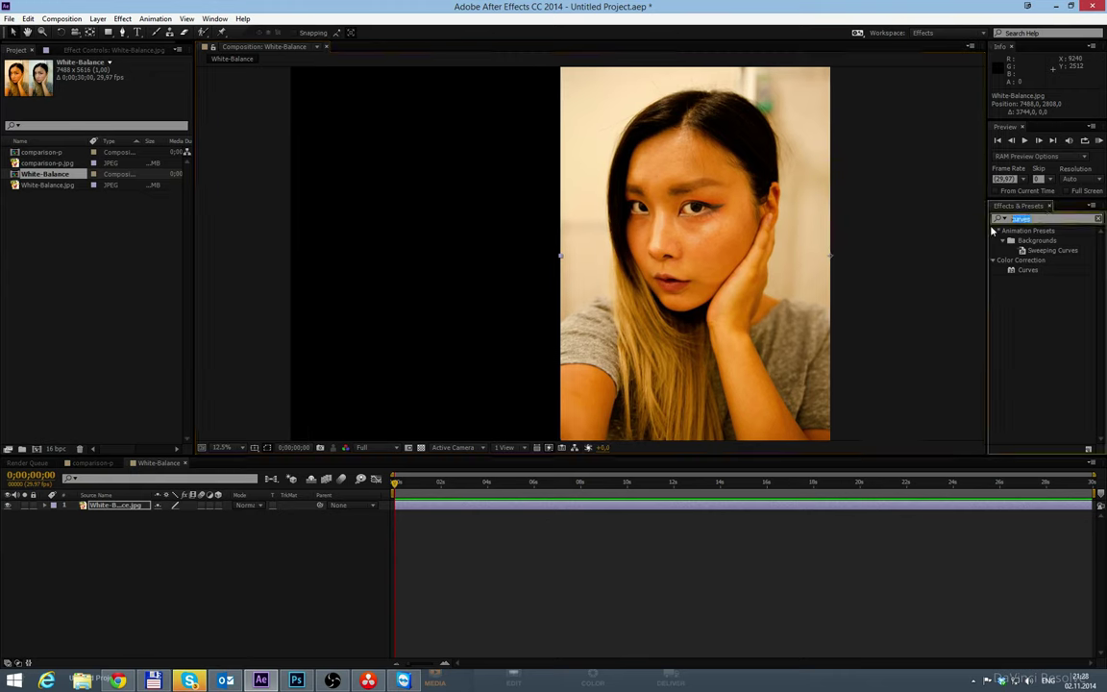
key(BackSpace)
text(lut)
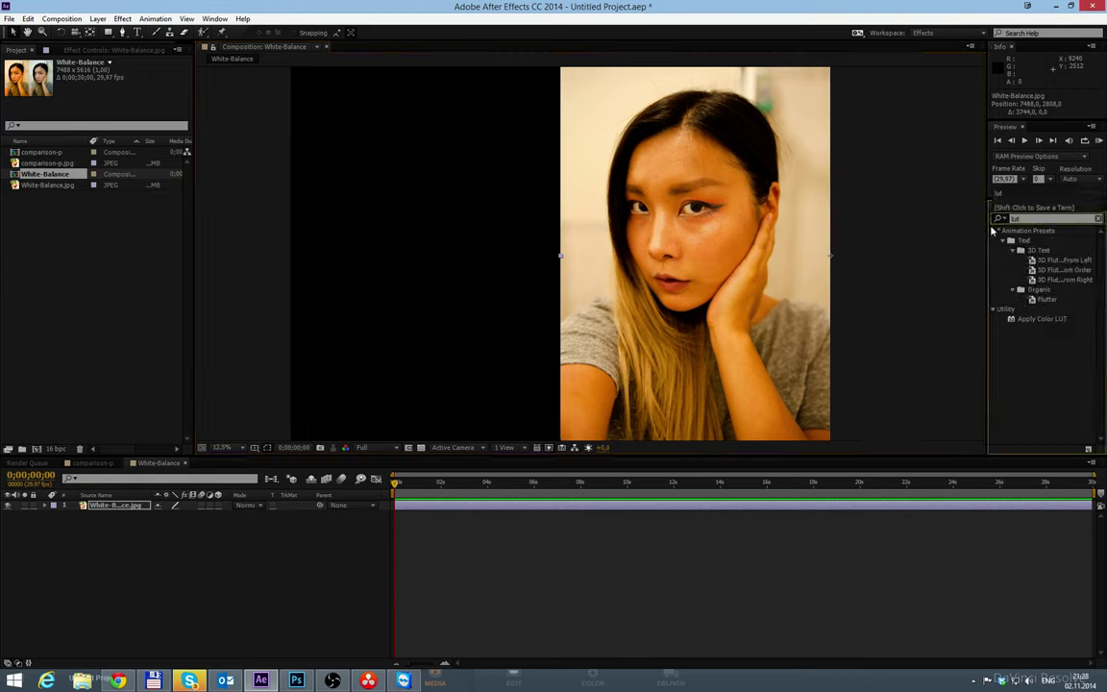
double_click(1043, 319)
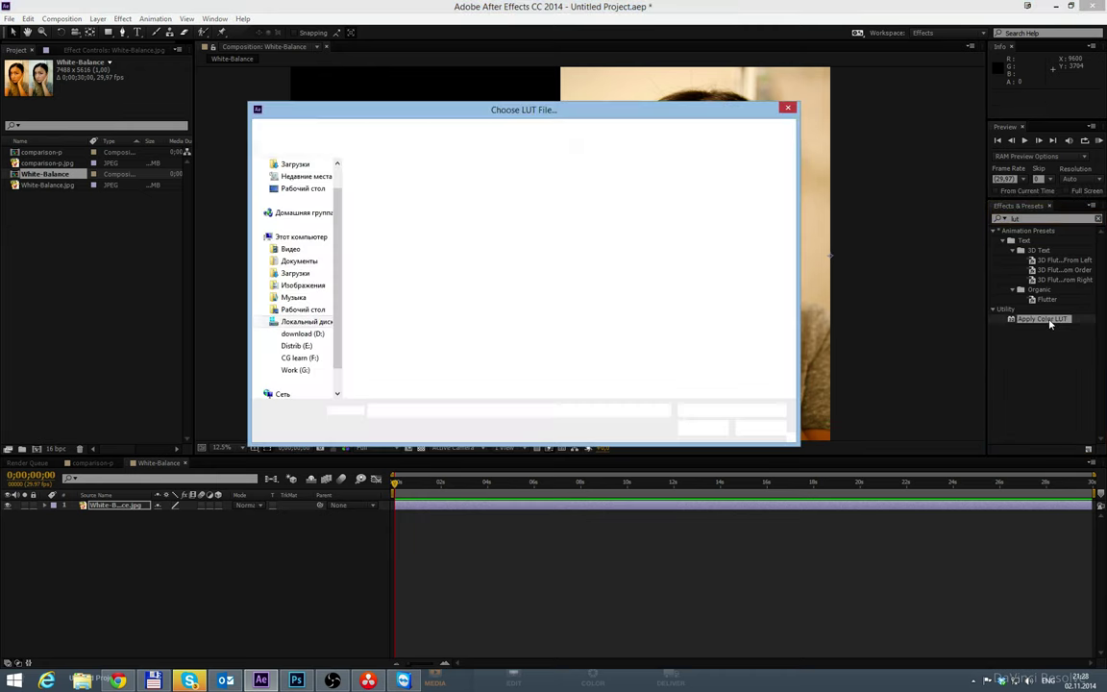
Step: Load White-Balance.CUBE from the desktop as the lookup table for the Apply Color LUT effect
drag(579, 108, 621, 92)
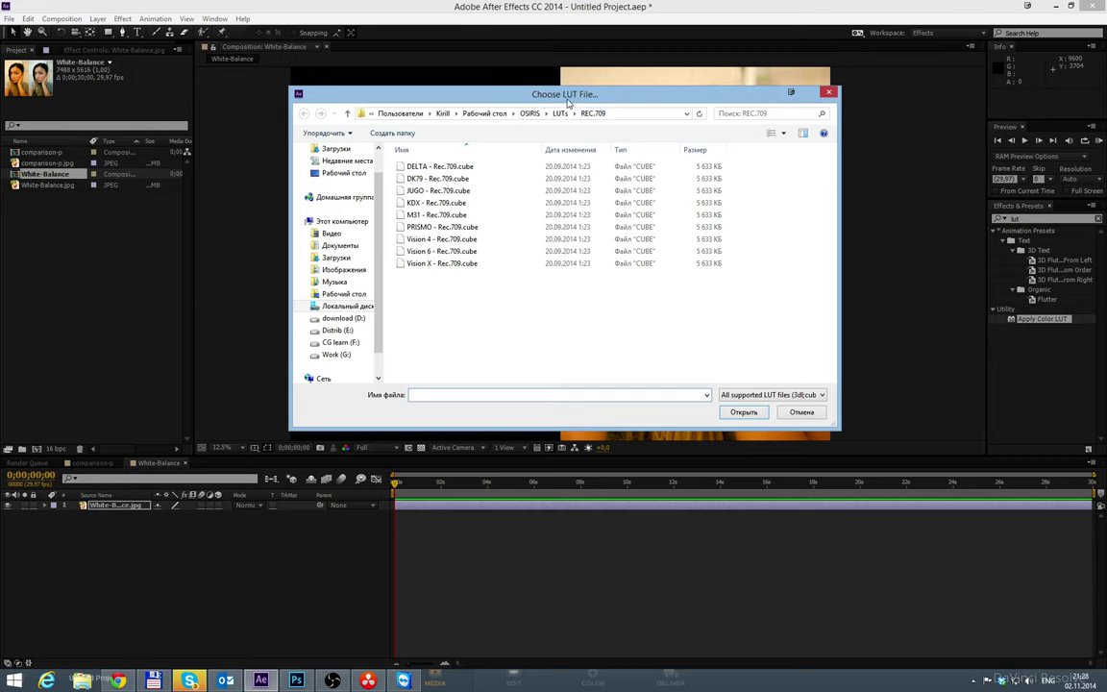
scroll(375, 245, up, 2)
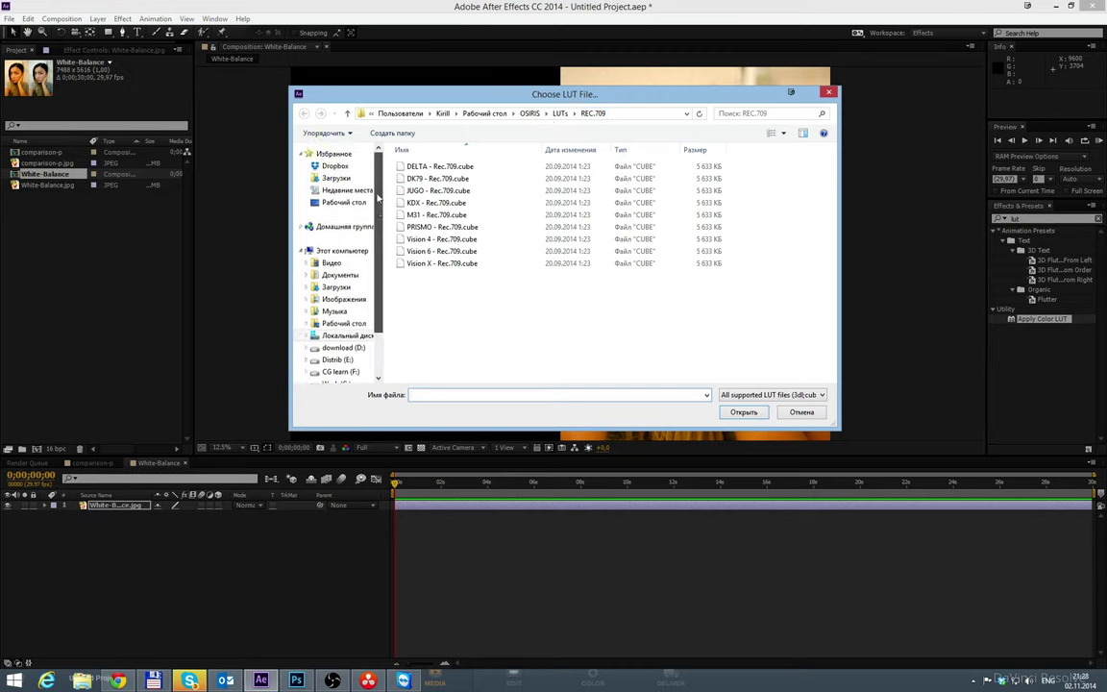
click(343, 202)
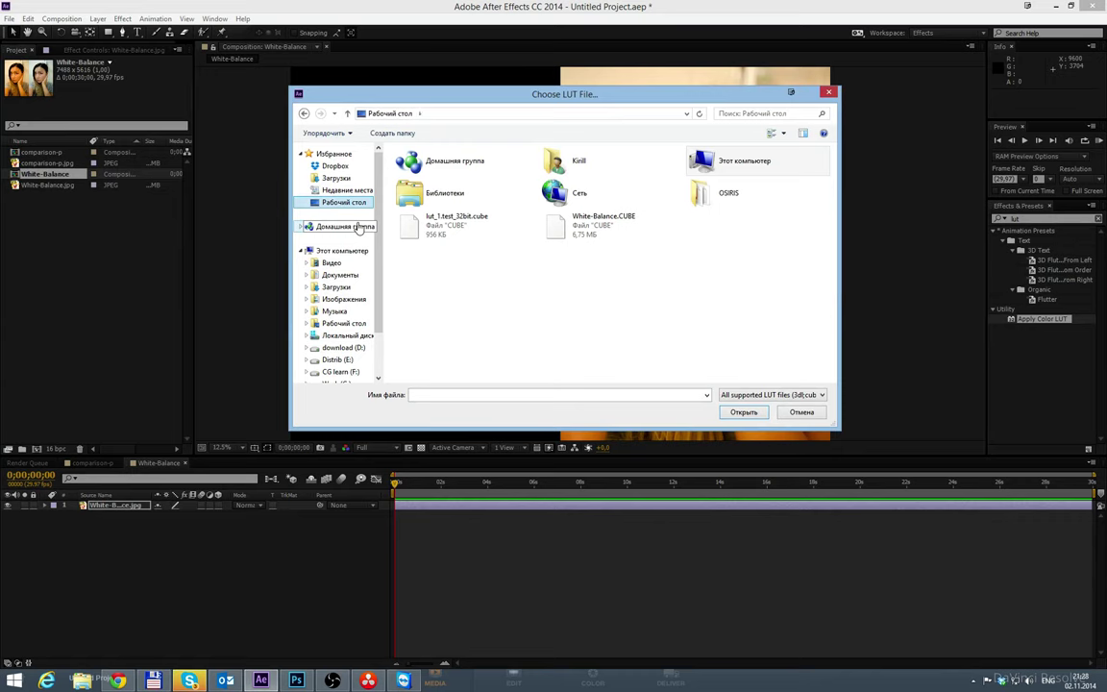
click(596, 221)
click(743, 412)
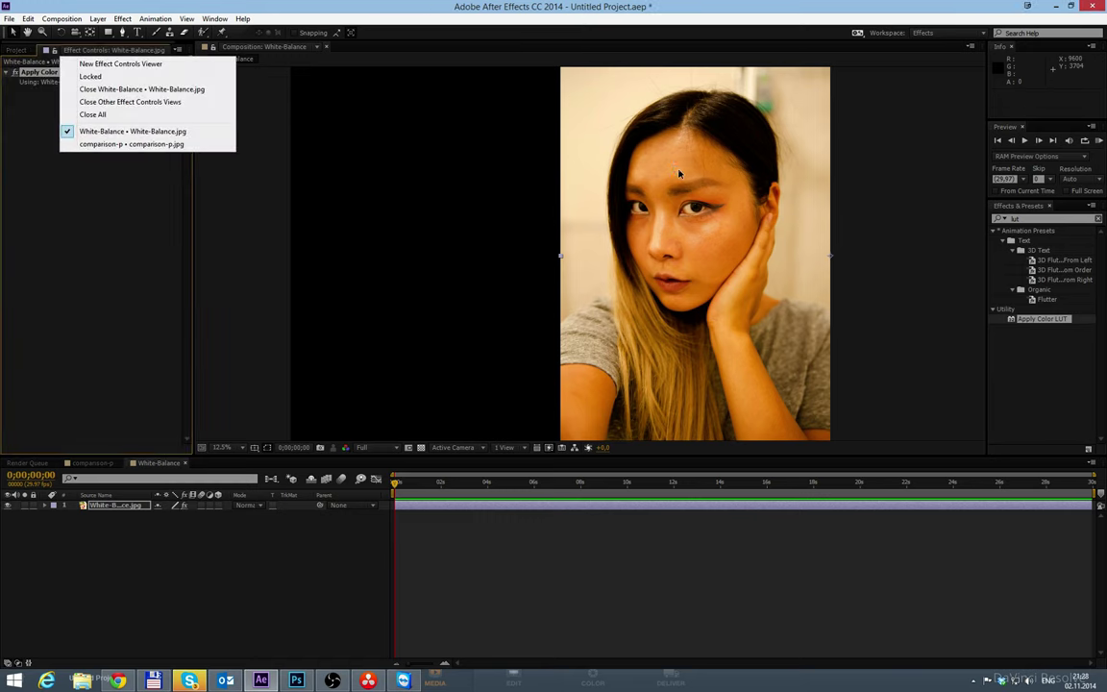
click(401, 243)
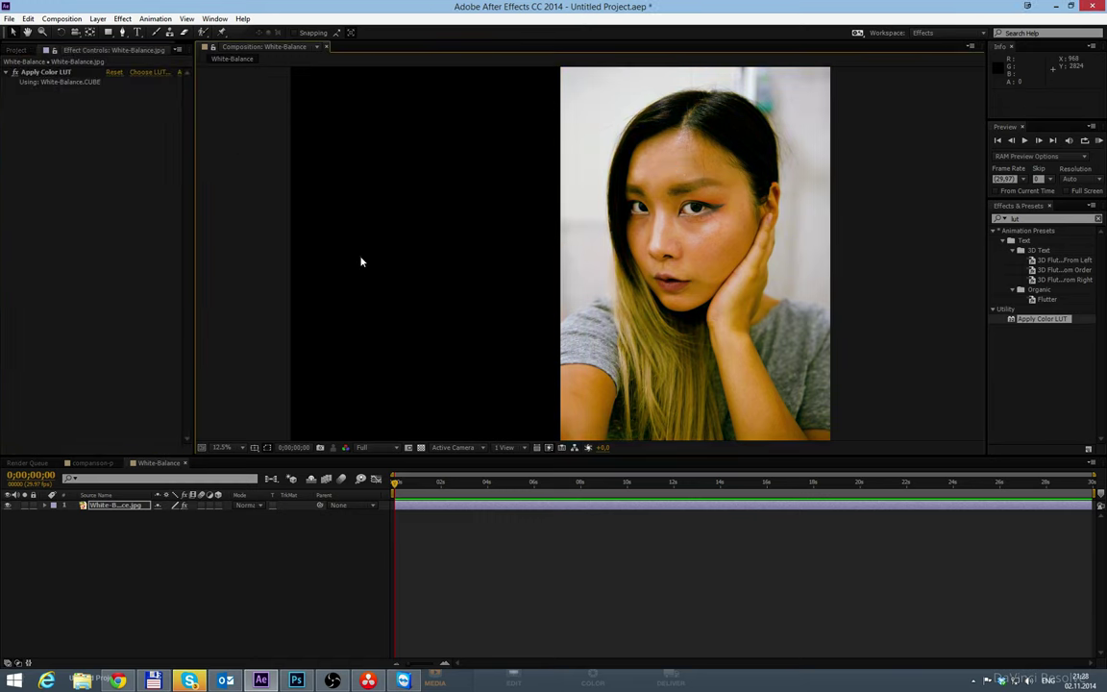
Step: Switch to Photoshop and back to After Effects to compare the corrected portrait in both programs
click(296, 682)
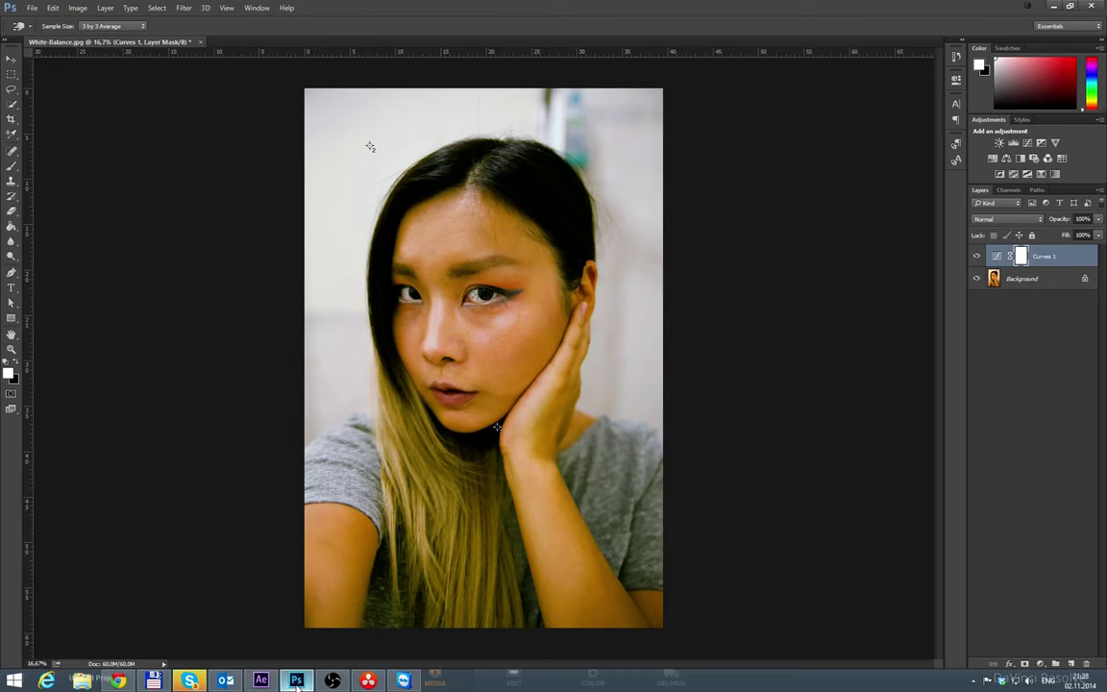
click(262, 679)
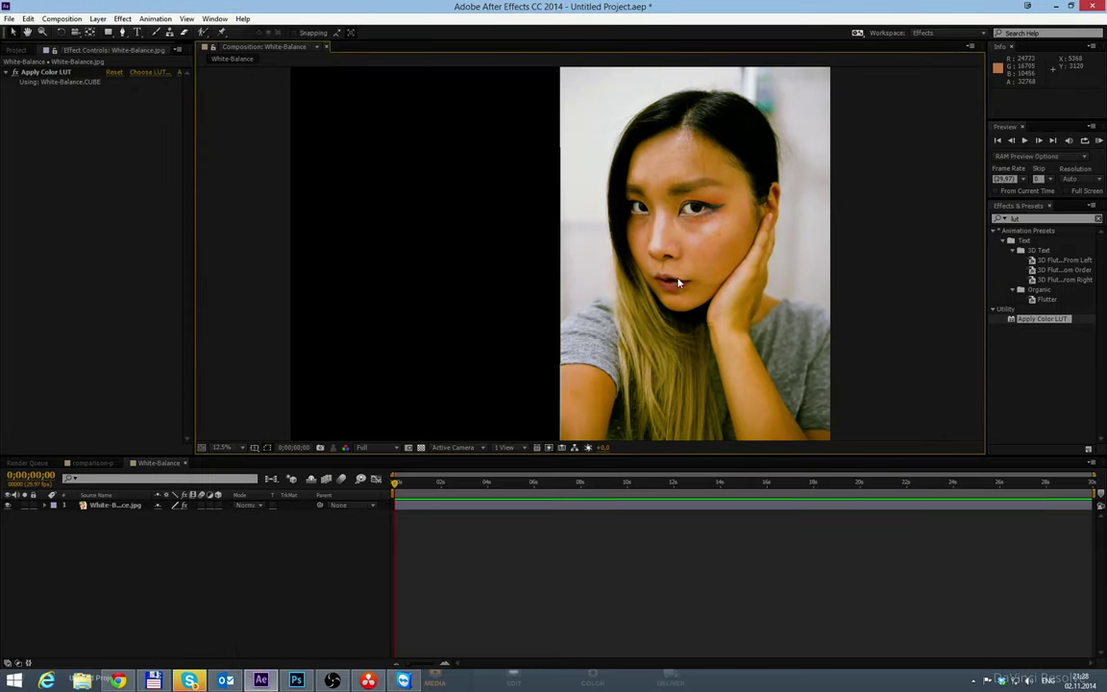
key(comma)
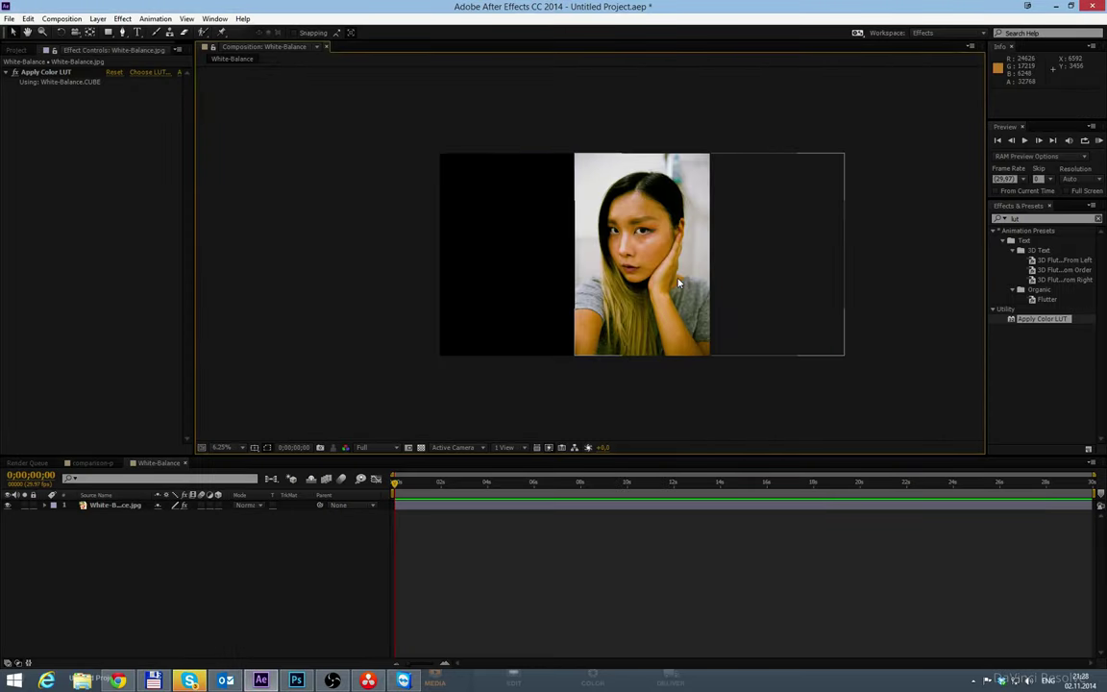
key(period)
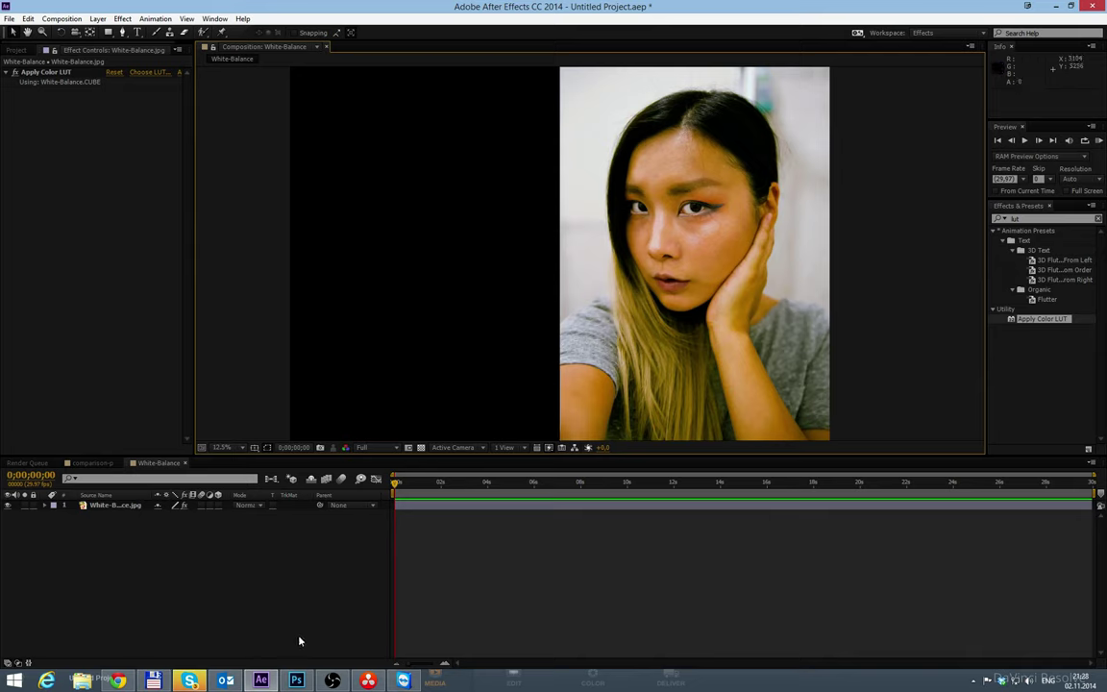
Step: Find Premiere Pro CC 2014 through the Windows search and launch it
click(15, 679)
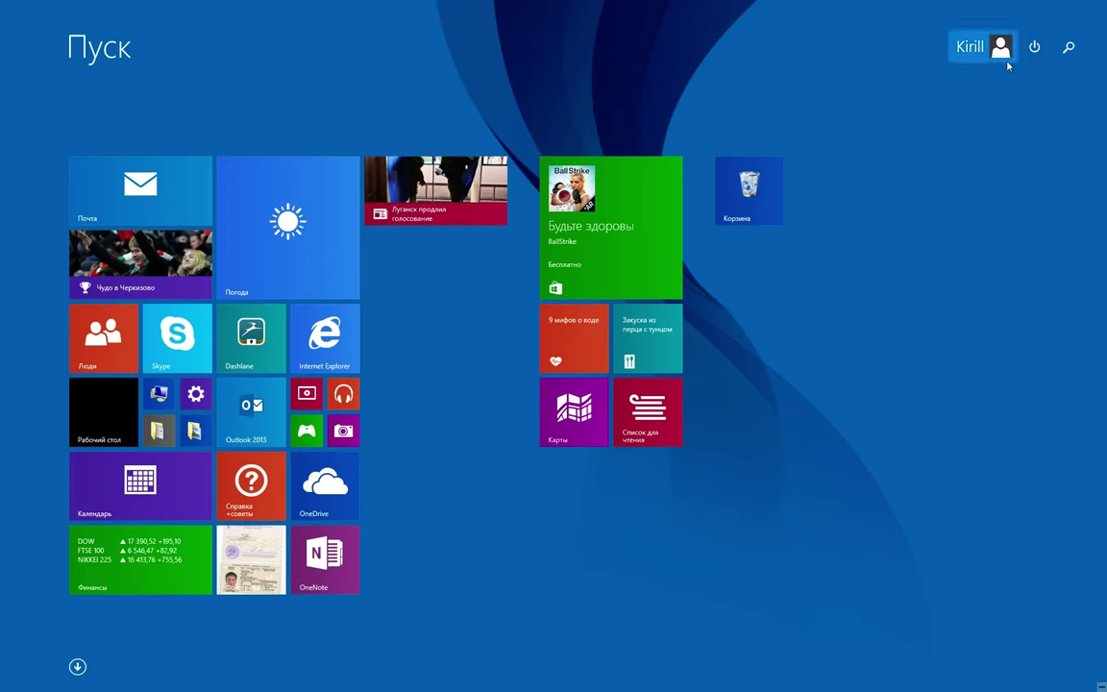
click(1067, 46)
text(p)
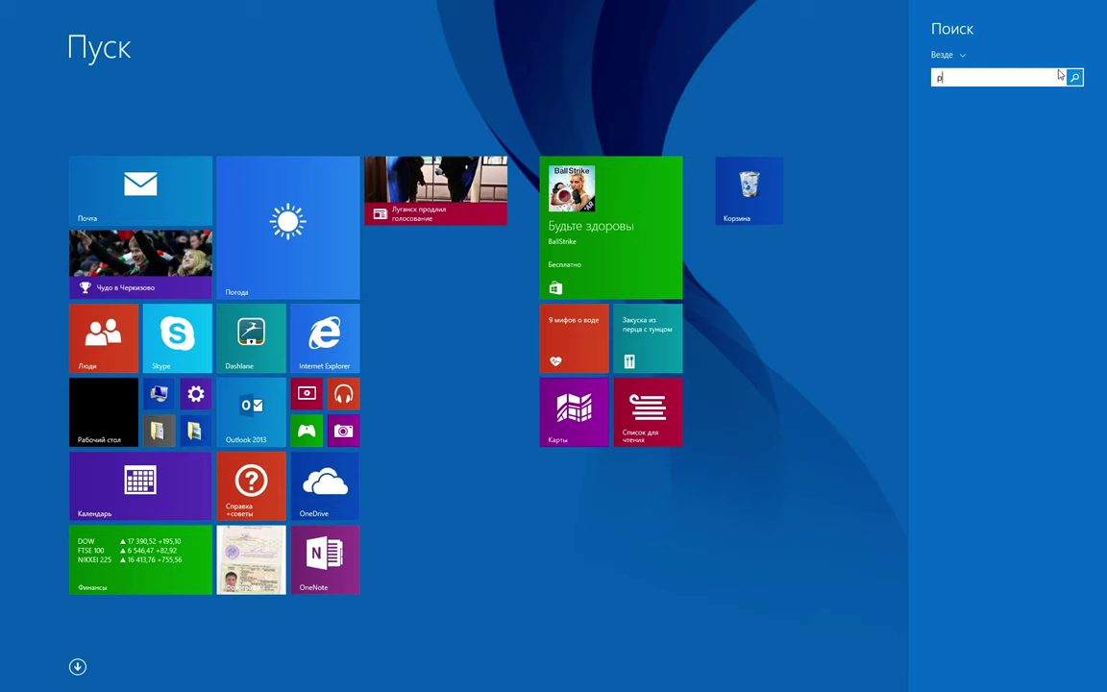
text(remiere Pro CC 2014)
click(1037, 111)
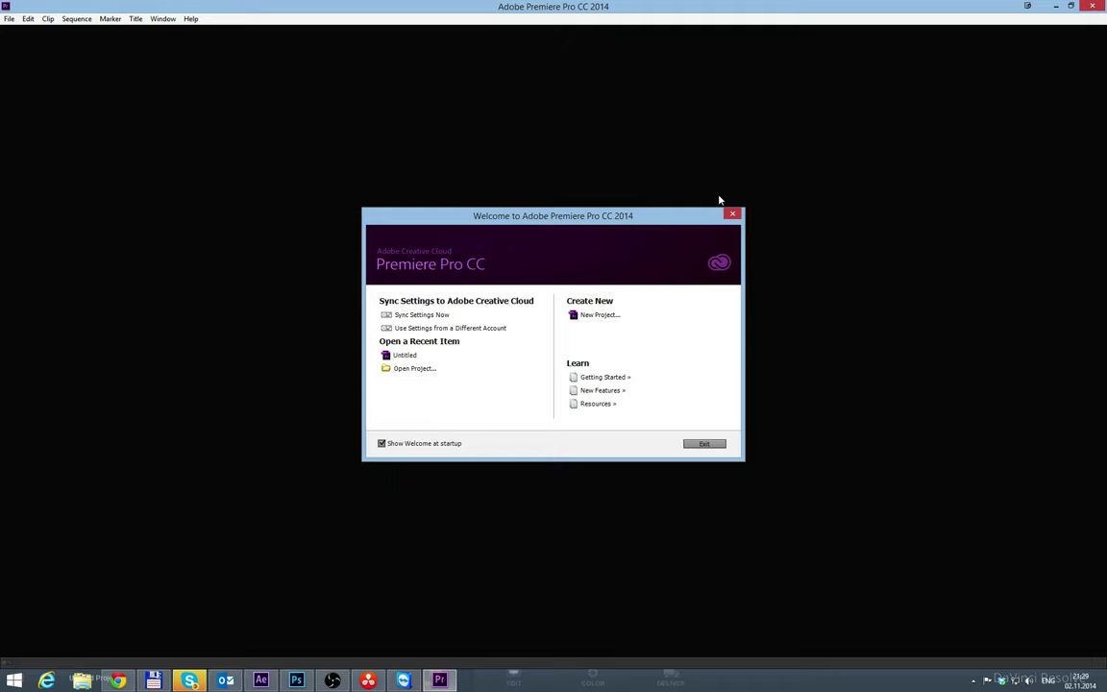
Step: Create a new Premiere Pro project named Untitled, overwriting the existing project of that name
click(596, 315)
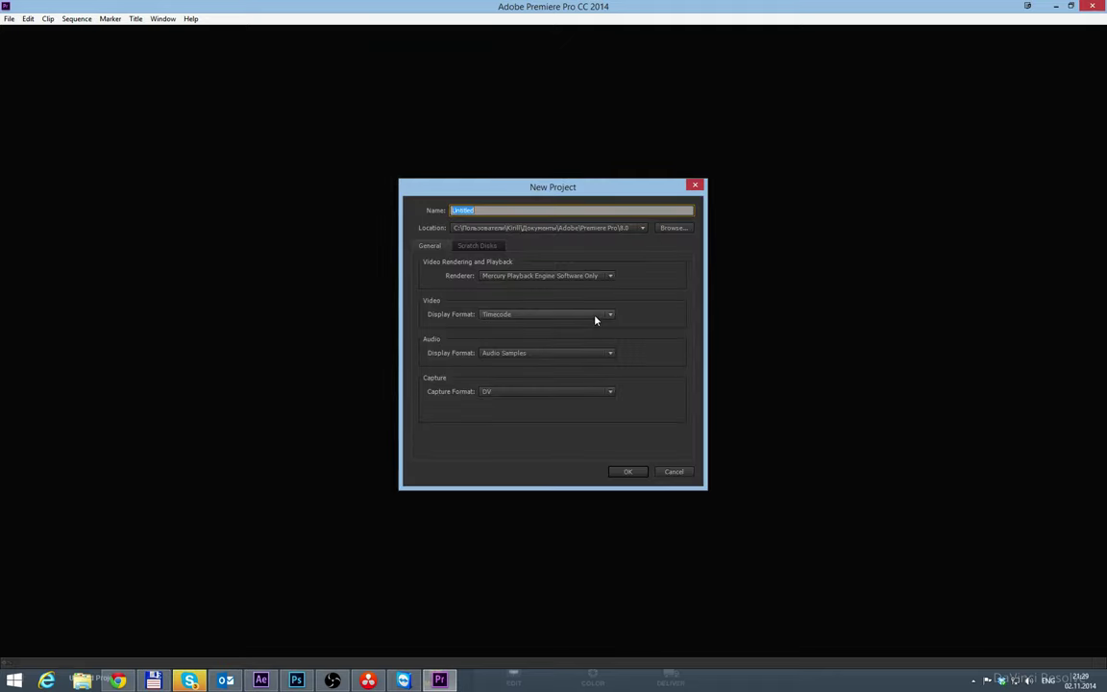
click(628, 471)
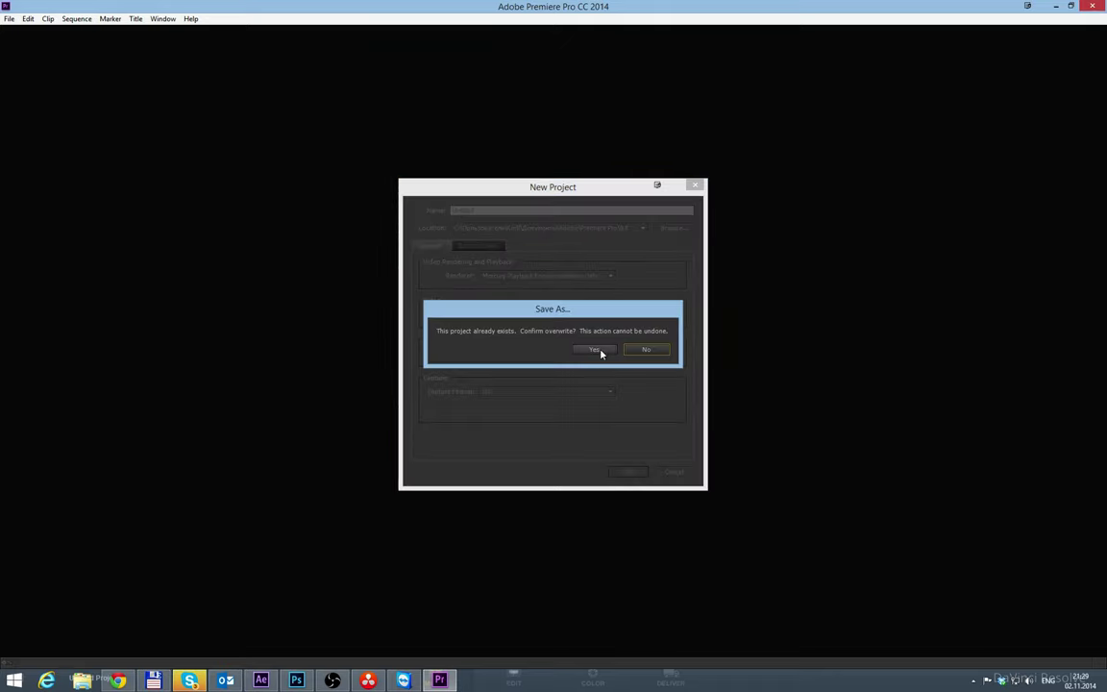
click(595, 350)
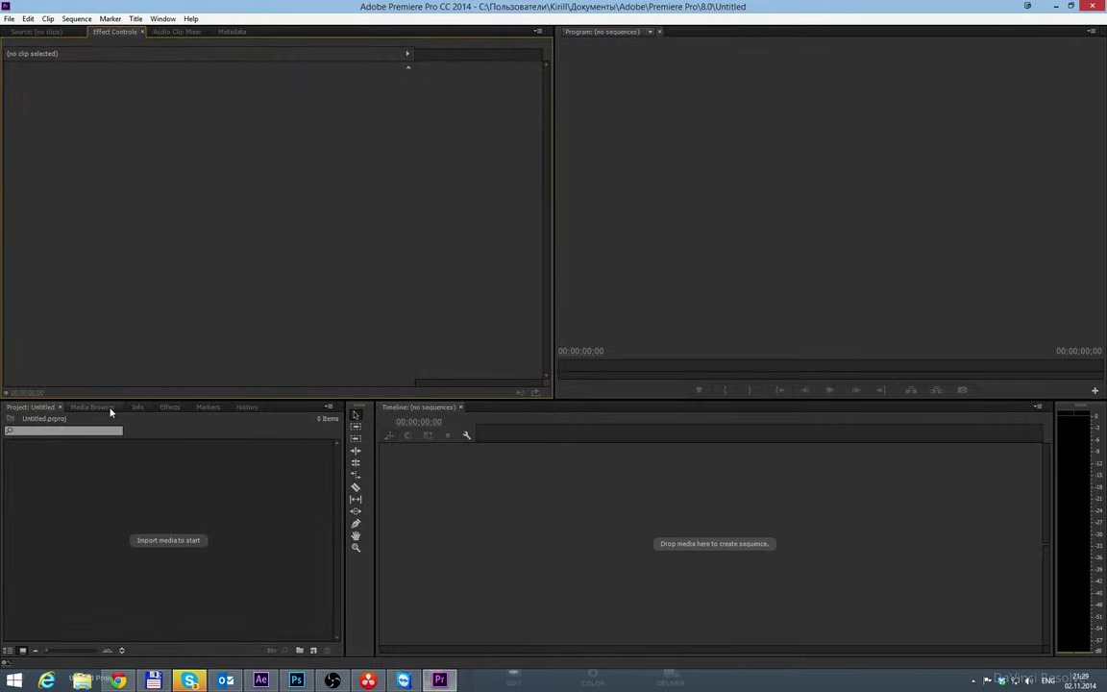
Step: Load White-Balance.jpg into the source monitor and create a sequence from it on the timeline
click(39, 32)
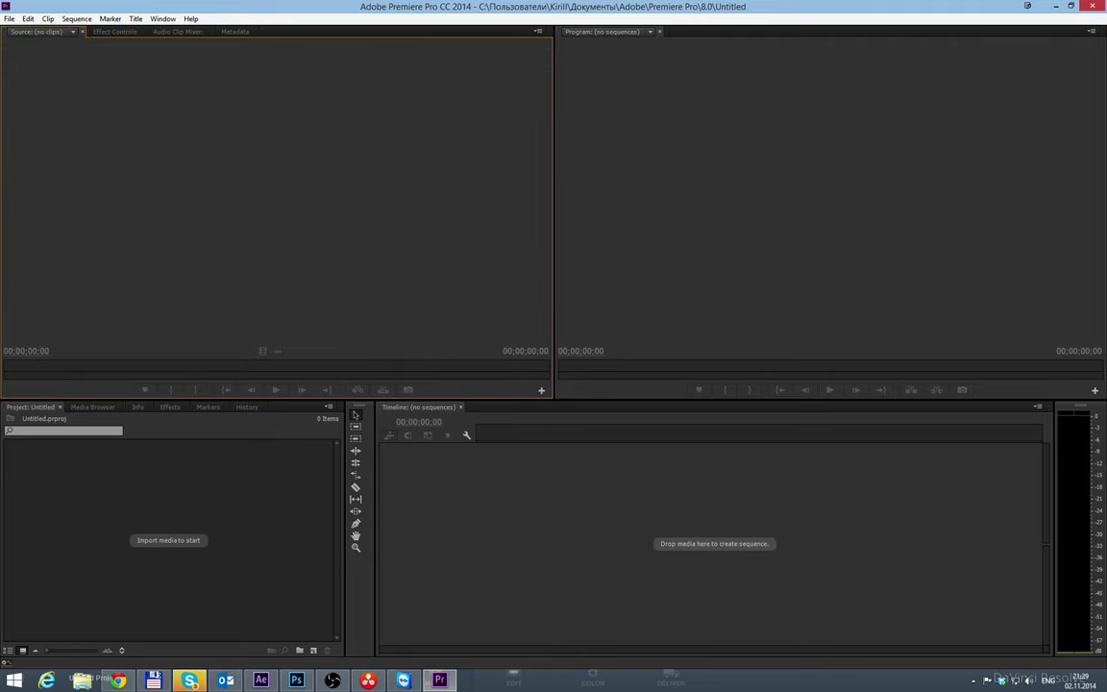
drag(231, 250, 140, 202)
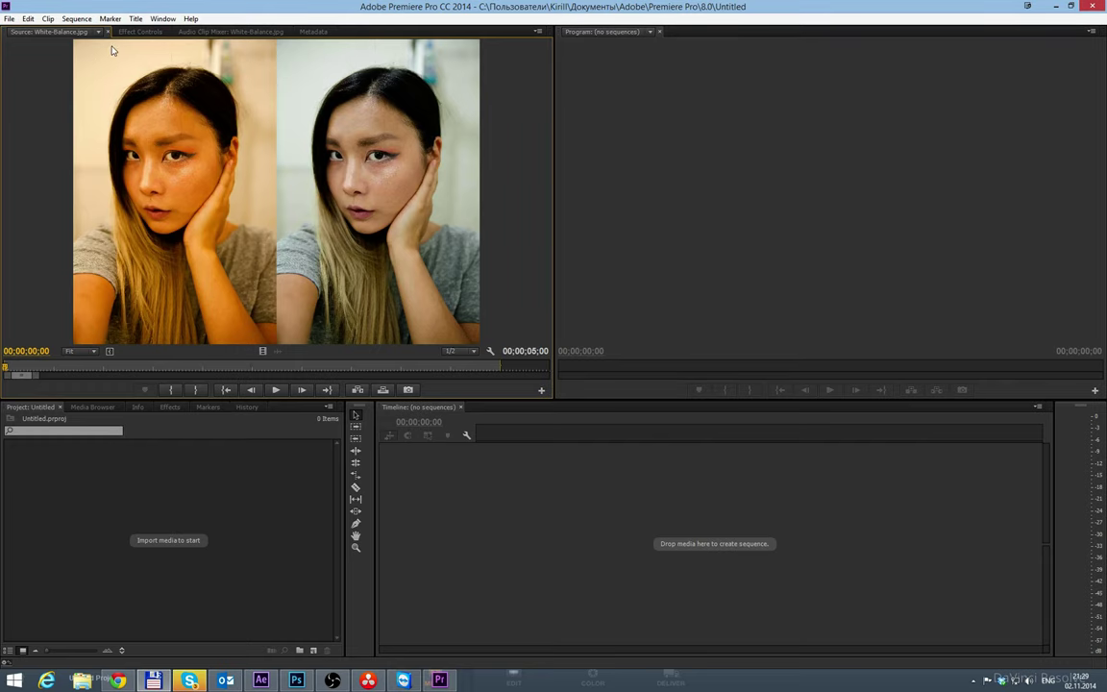
drag(113, 71, 487, 522)
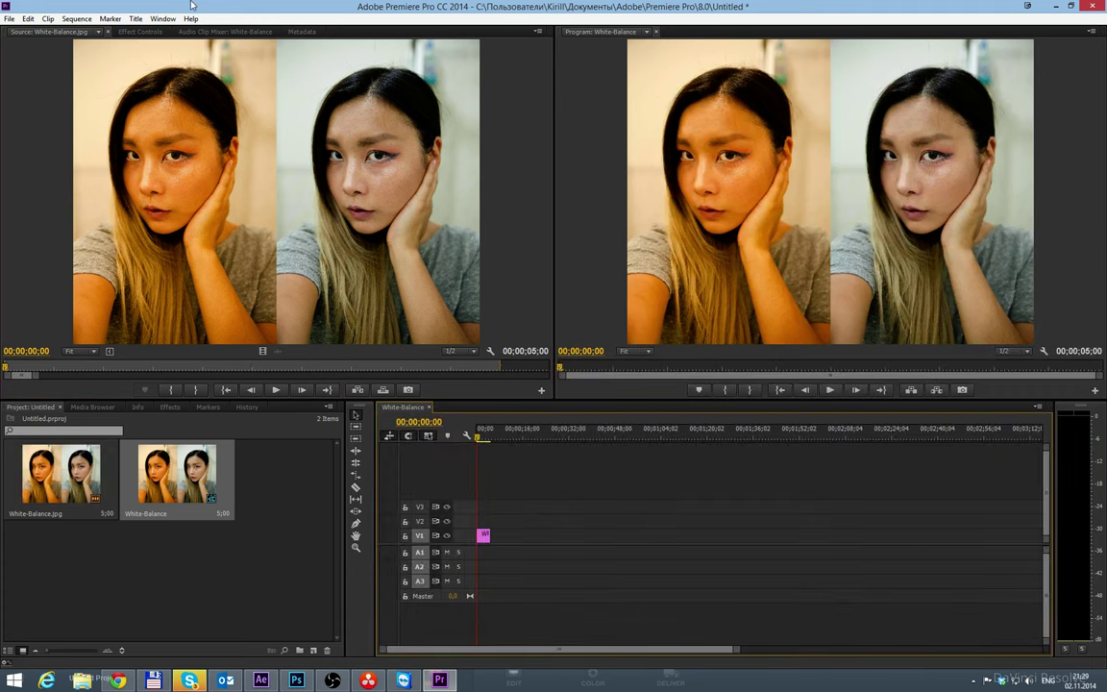
Step: Show the Effect Controls and narrow them to give the program preview more width
click(141, 32)
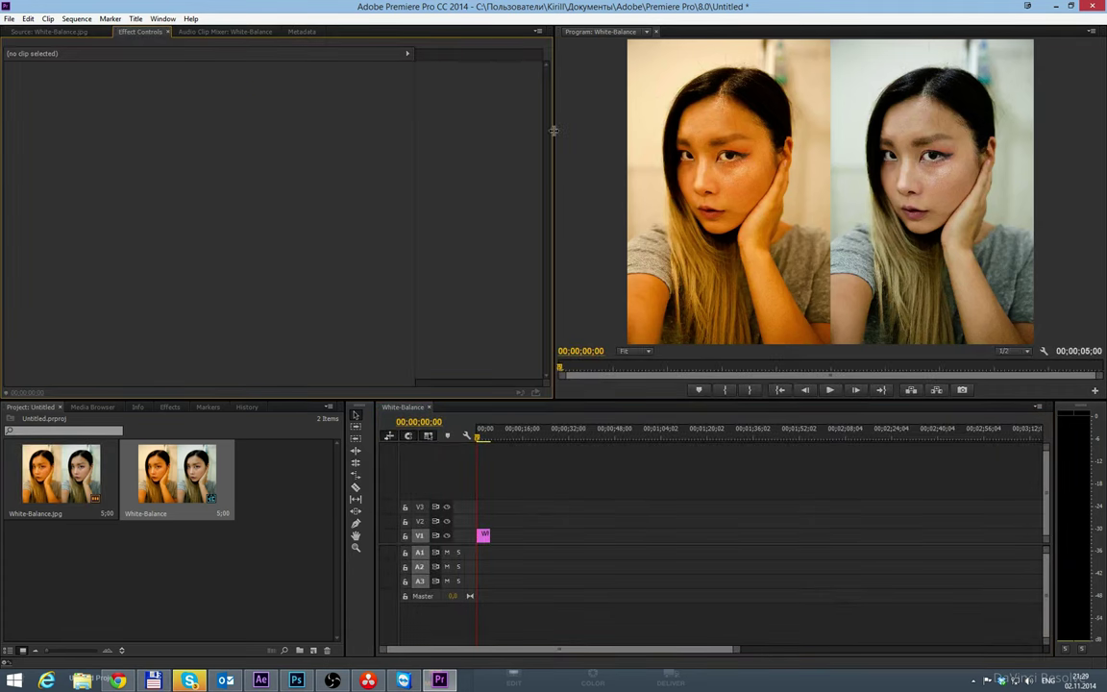
drag(554, 125, 355, 140)
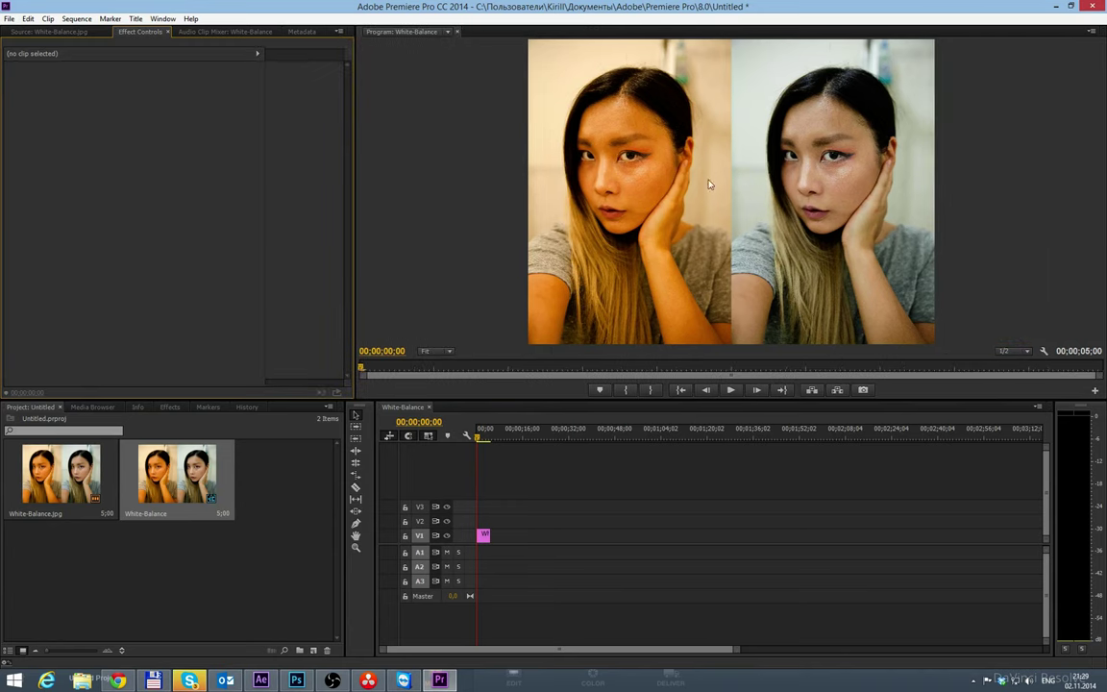
Step: Apply the Lumetri effect to the White-Balance.jpg clip on the timeline, using White-Balance.CUBE from the desktop as its LUT
click(163, 407)
click(54, 420)
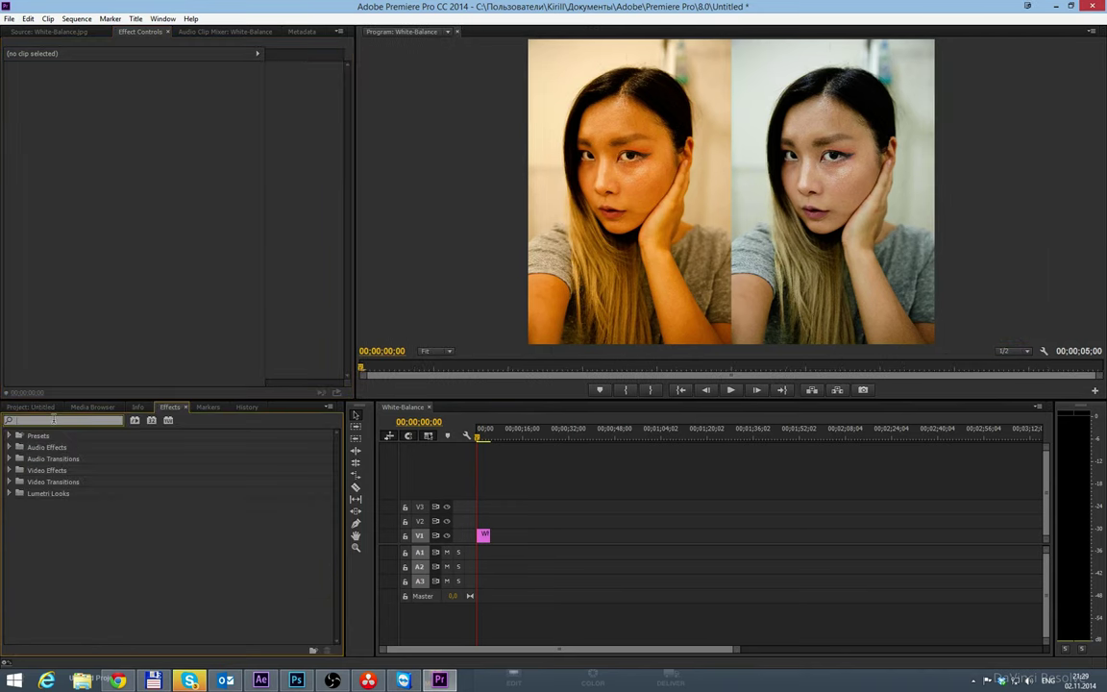
text(lumet)
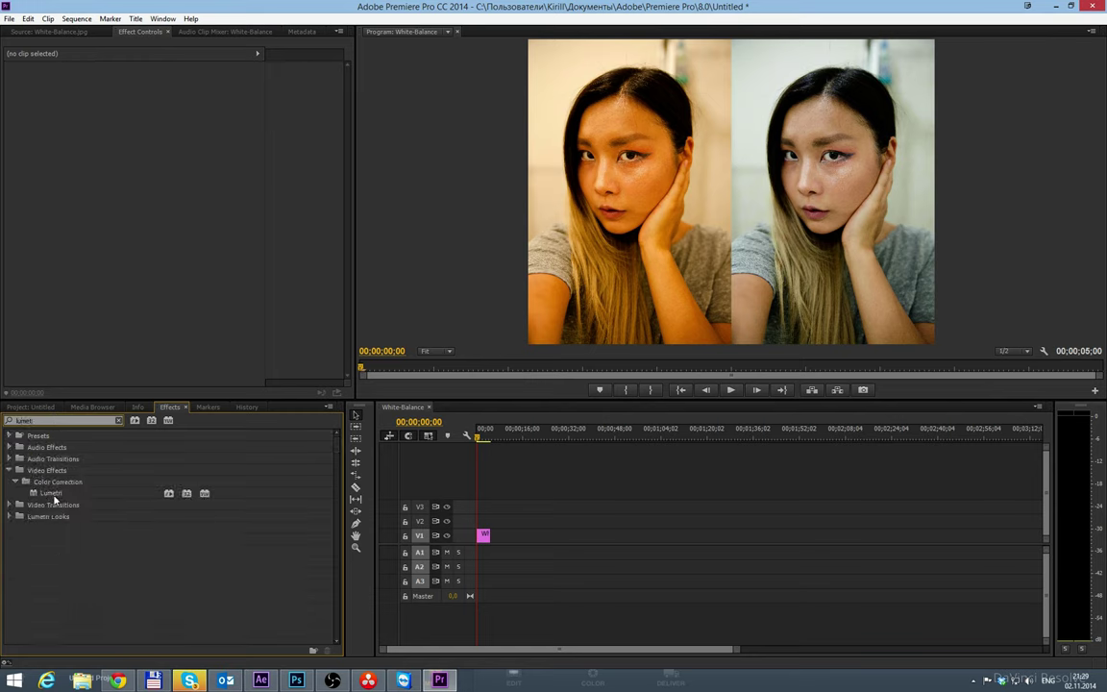
click(50, 493)
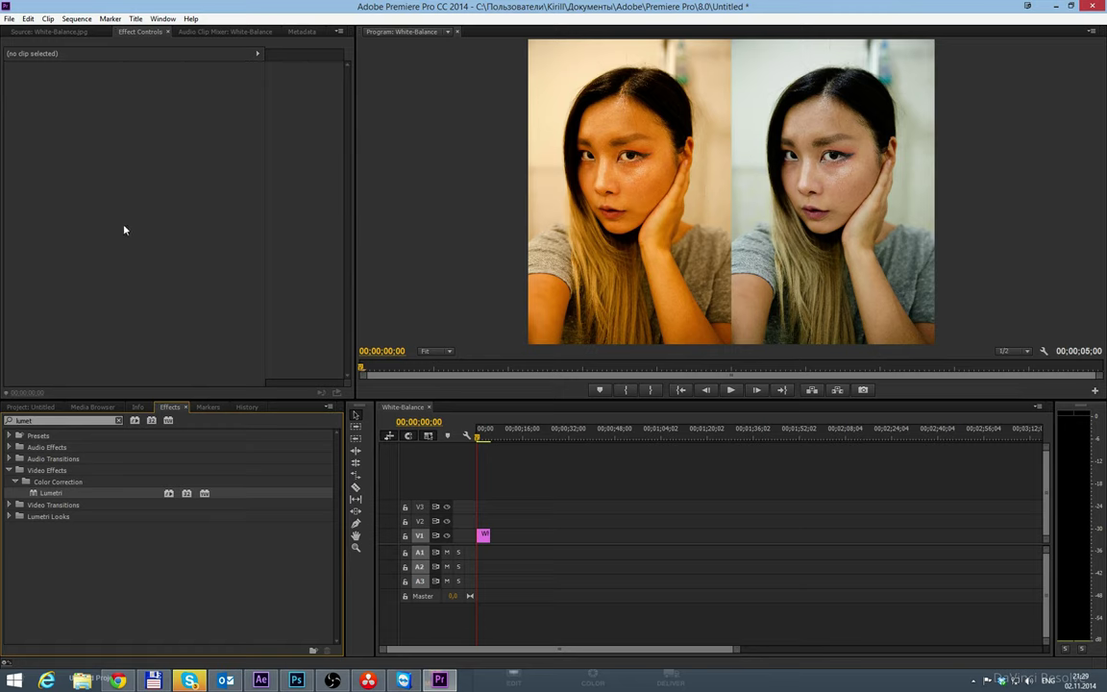
click(483, 534)
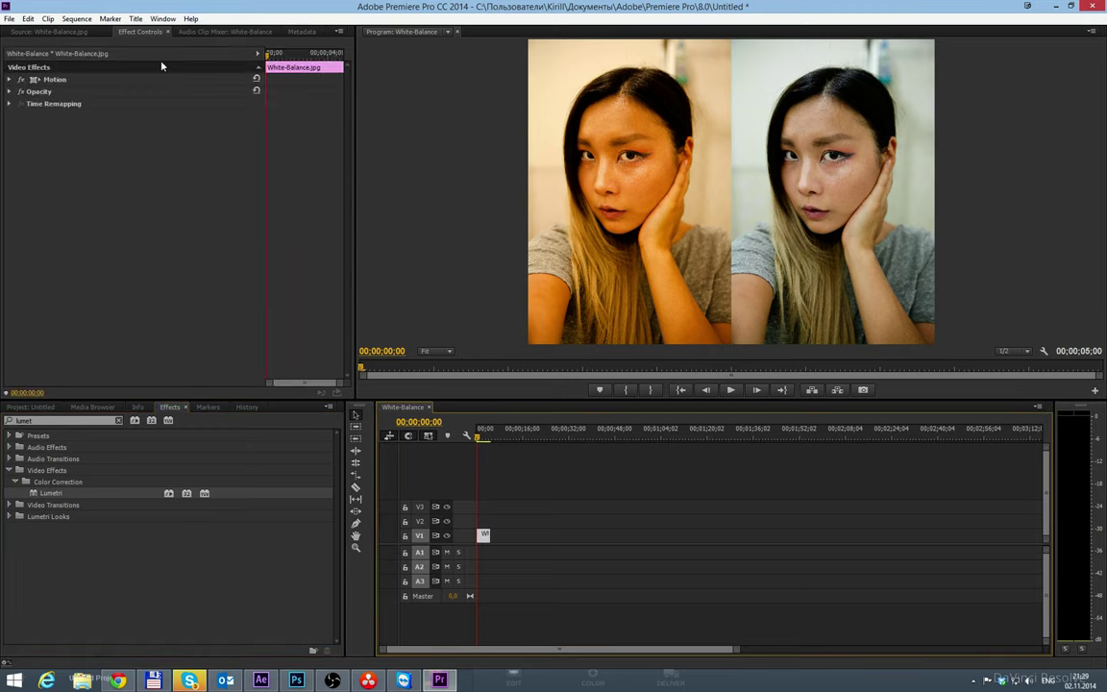
drag(50, 493, 483, 536)
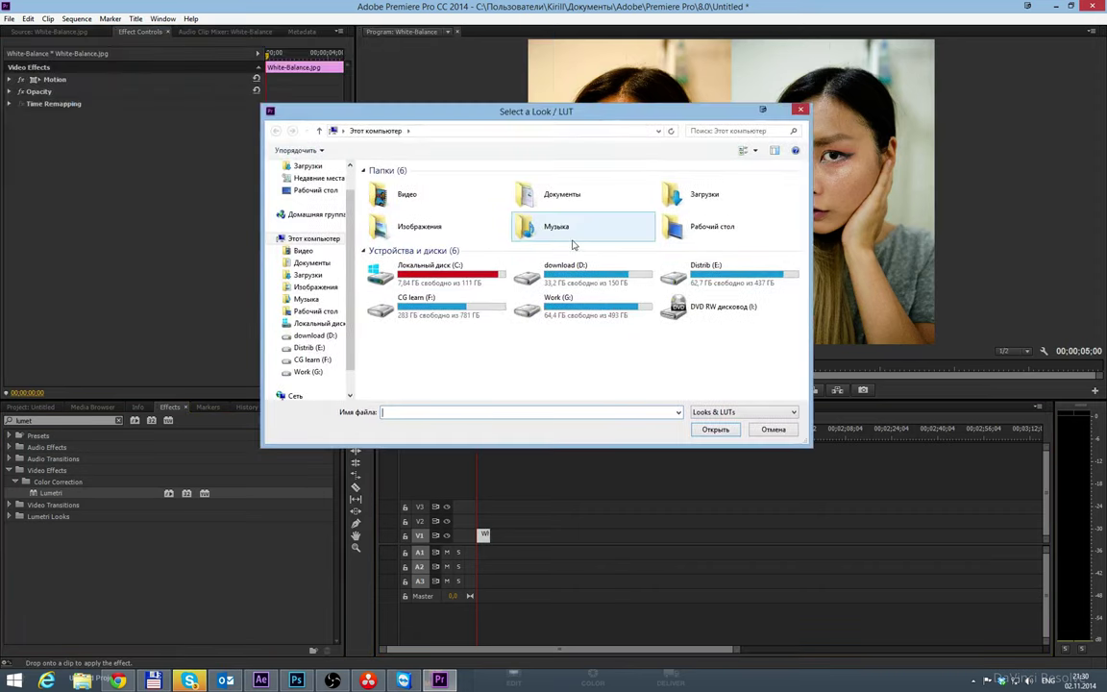
click(288, 189)
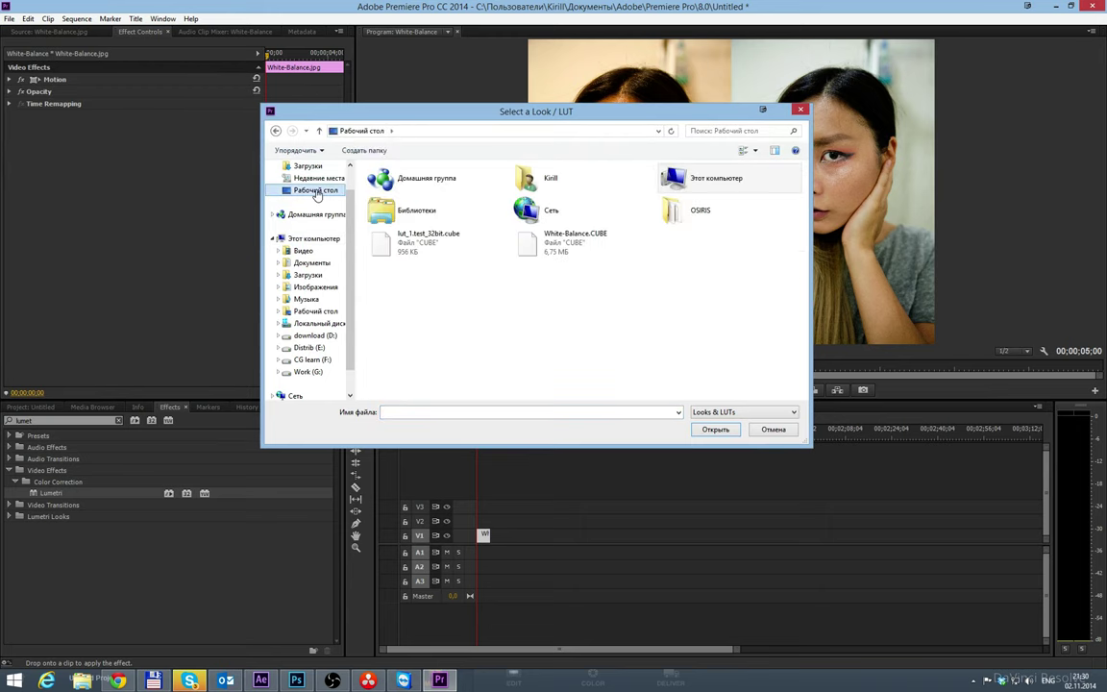
double_click(555, 240)
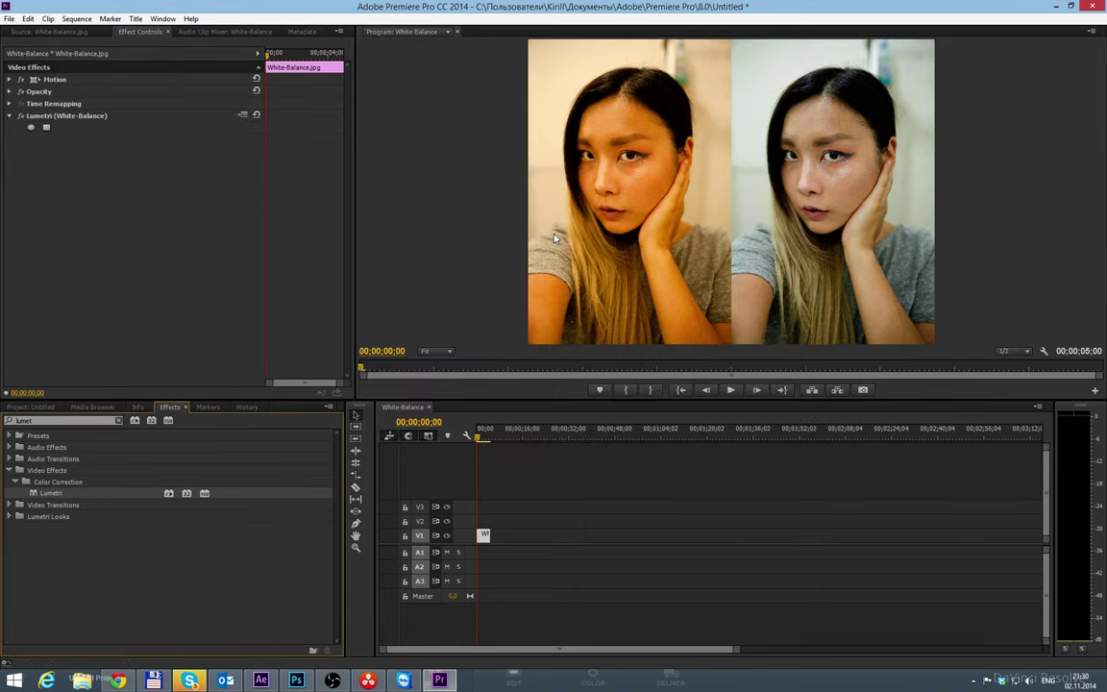
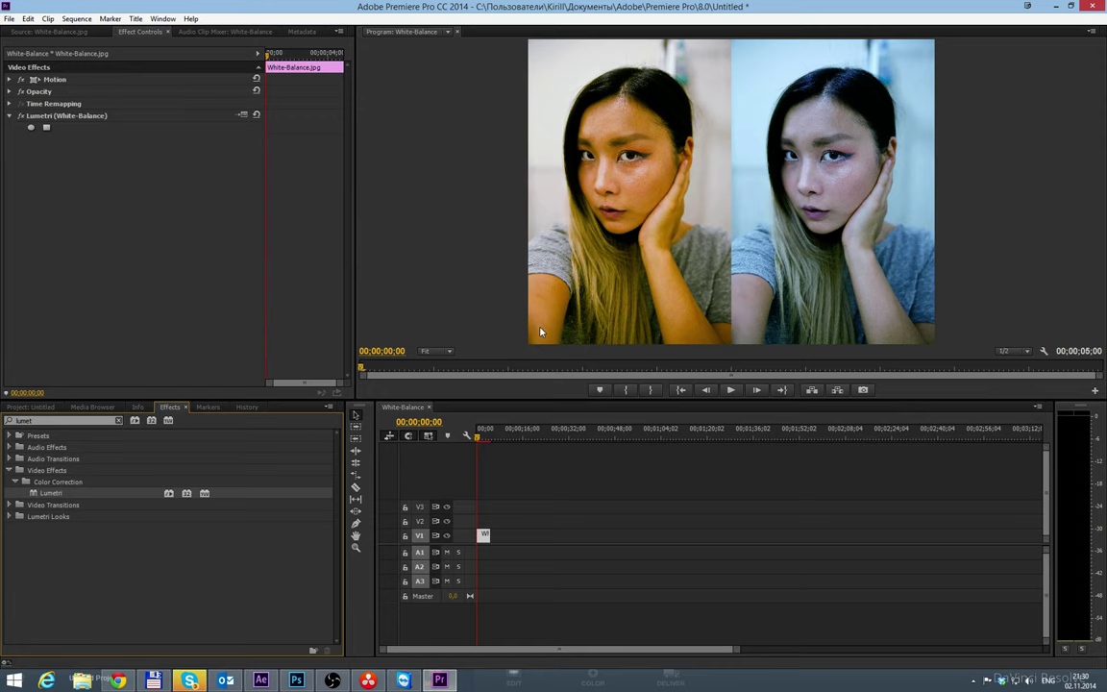
Step: Switch to Photoshop and close White-Balance.jpg without saving it
click(296, 680)
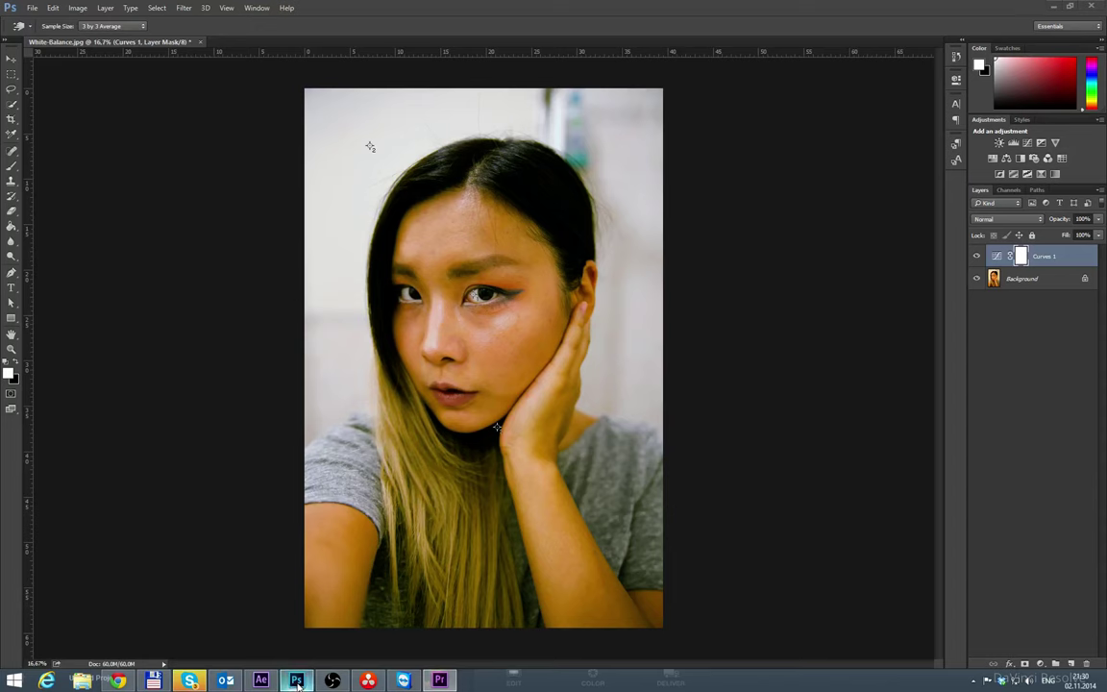
click(200, 42)
click(555, 255)
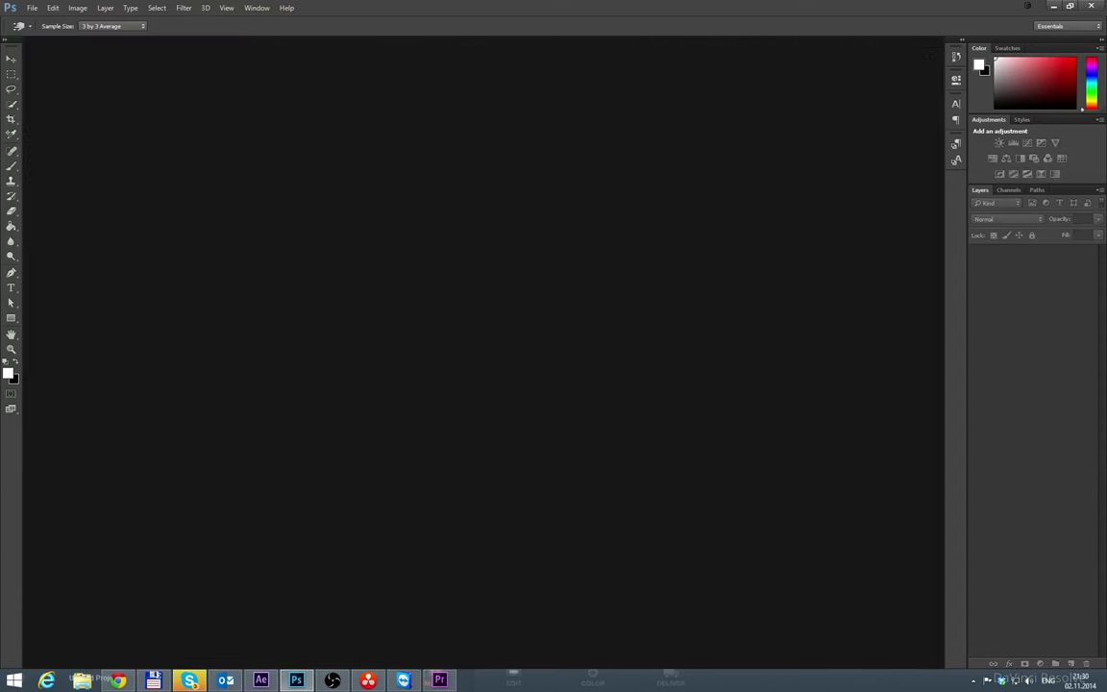
key(alt+Tab)
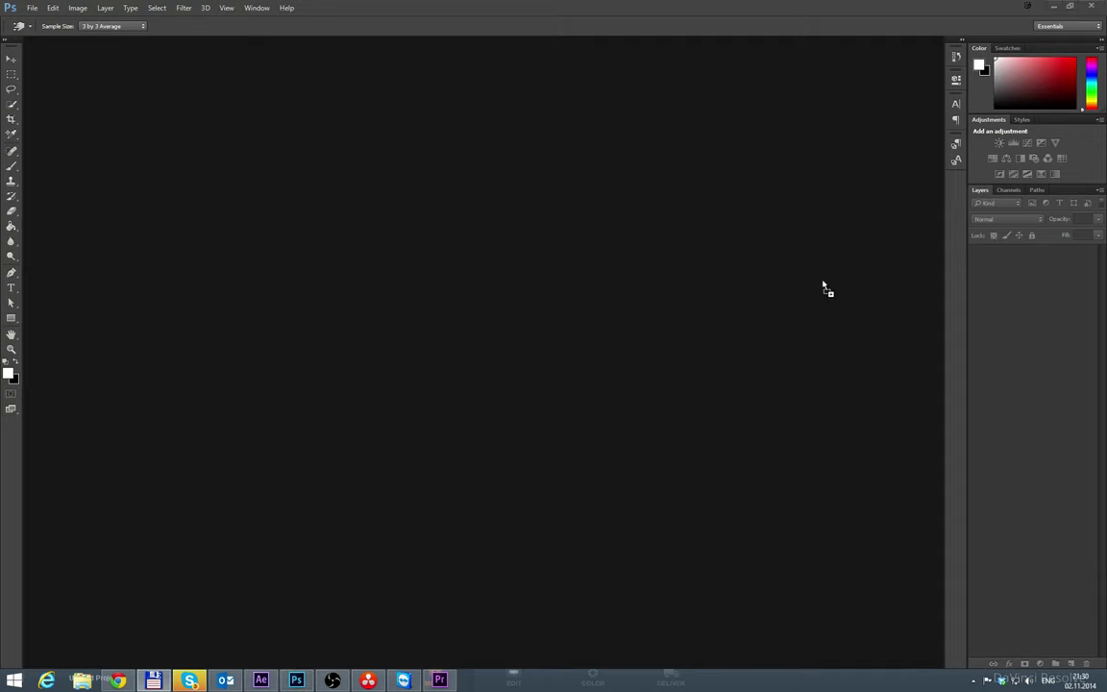
click(795, 288)
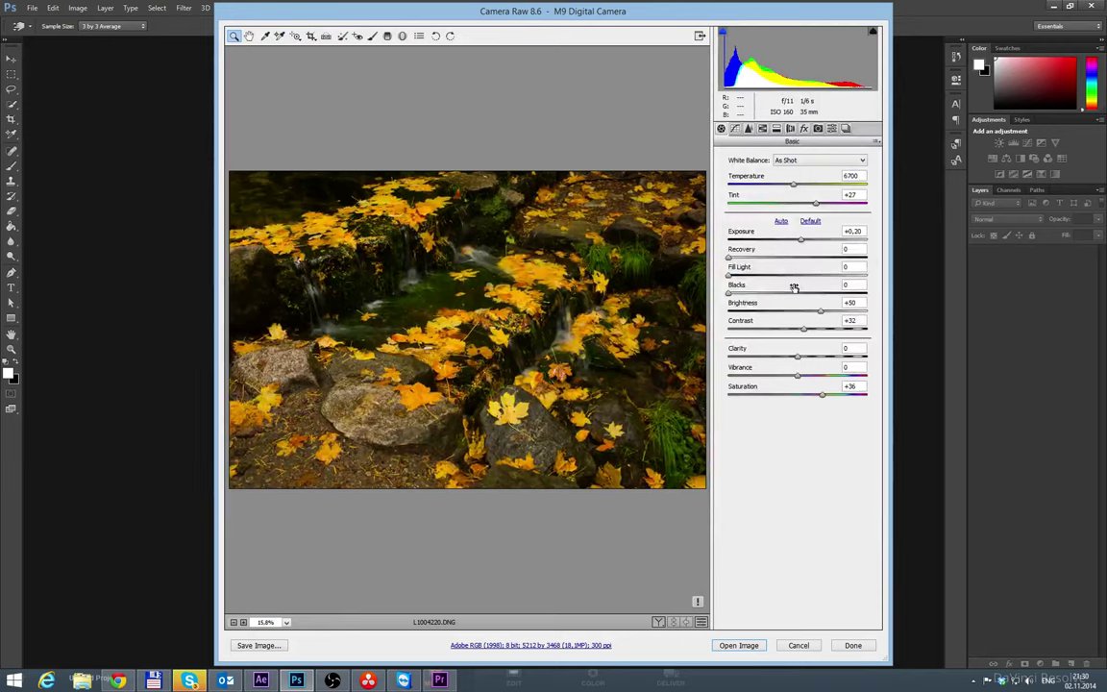
click(799, 645)
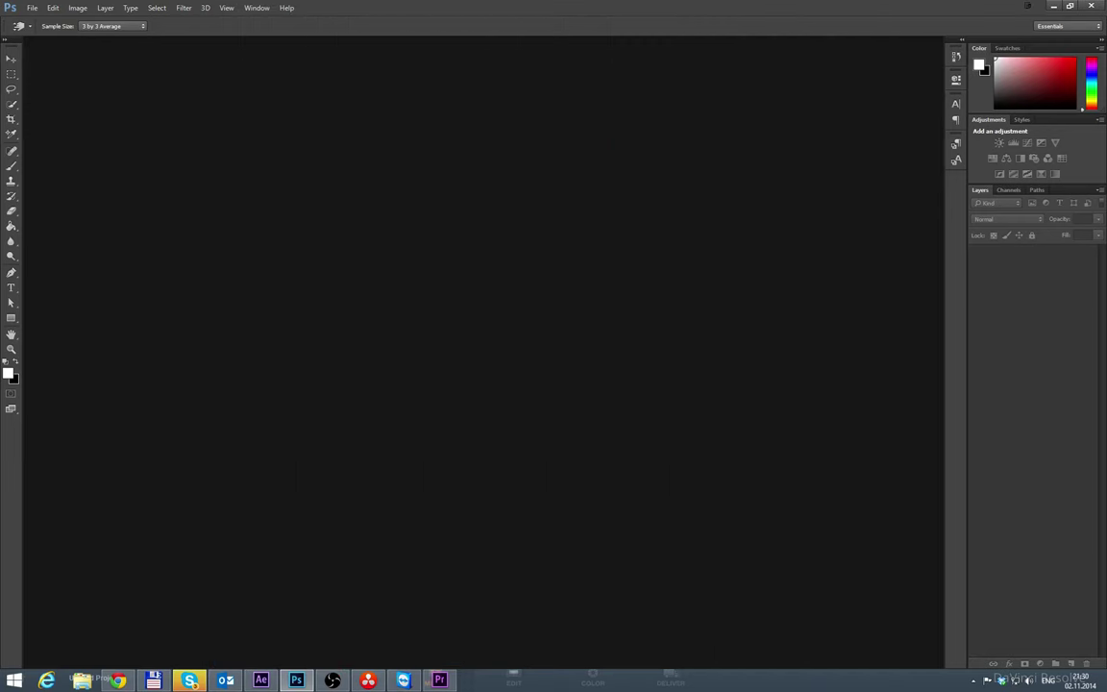
Step: Open the misty valley photo L1004235.DNG through Camera Raw, keeping its existing development settings
drag(1106, 279, 709, 313)
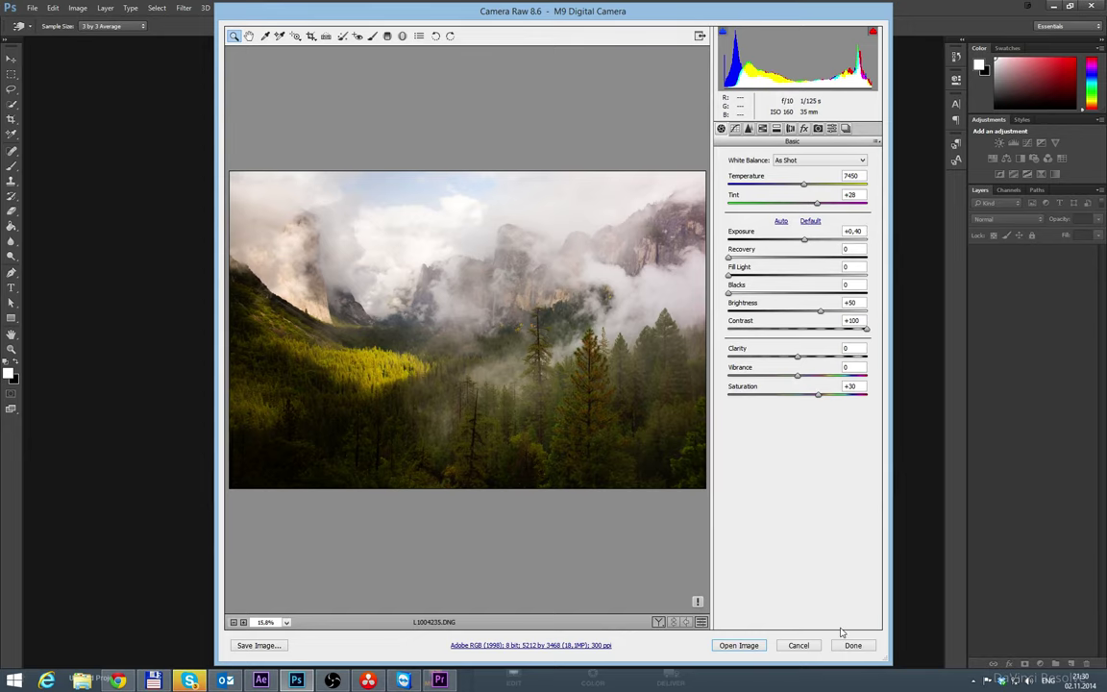
click(851, 645)
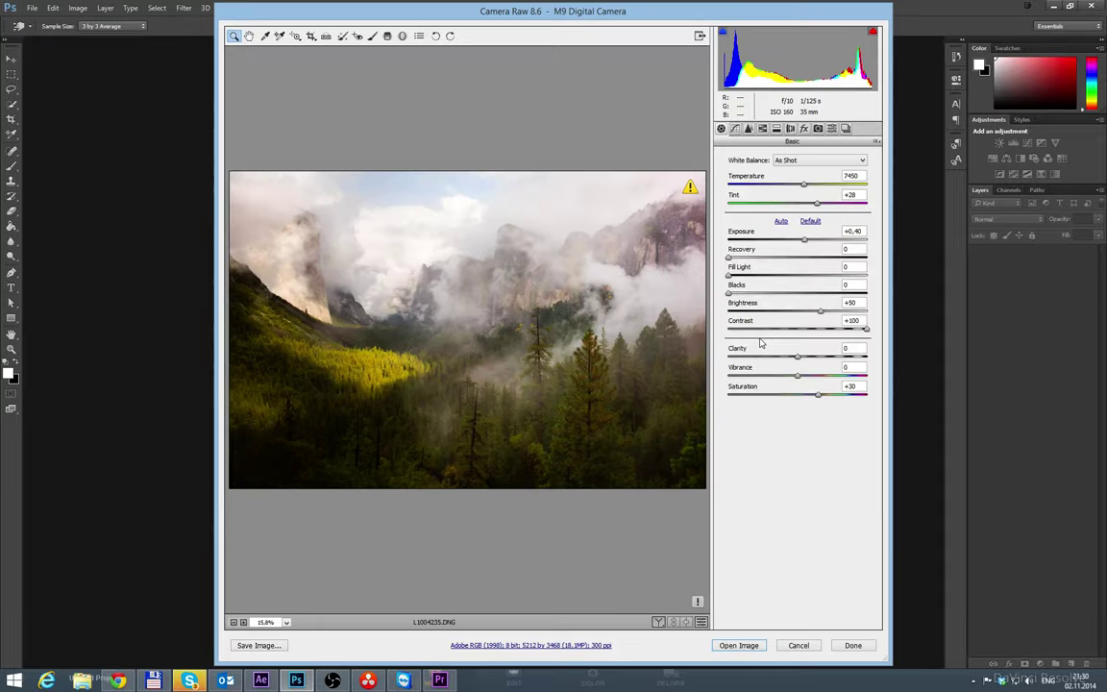
click(745, 645)
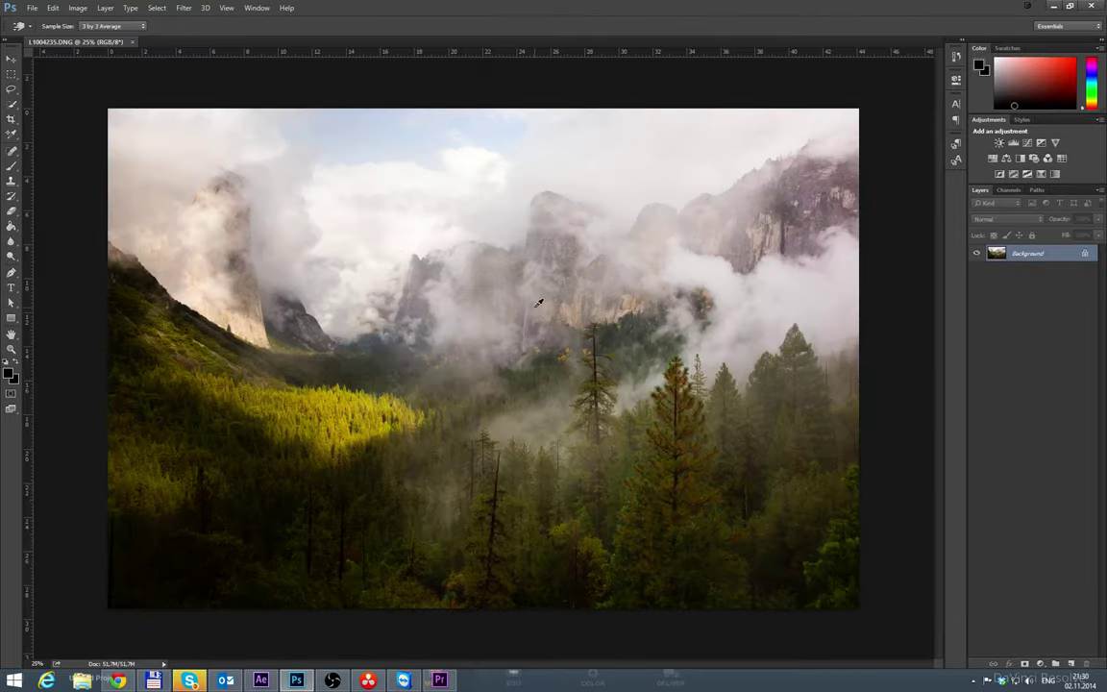
scroll(538, 304, up, 1)
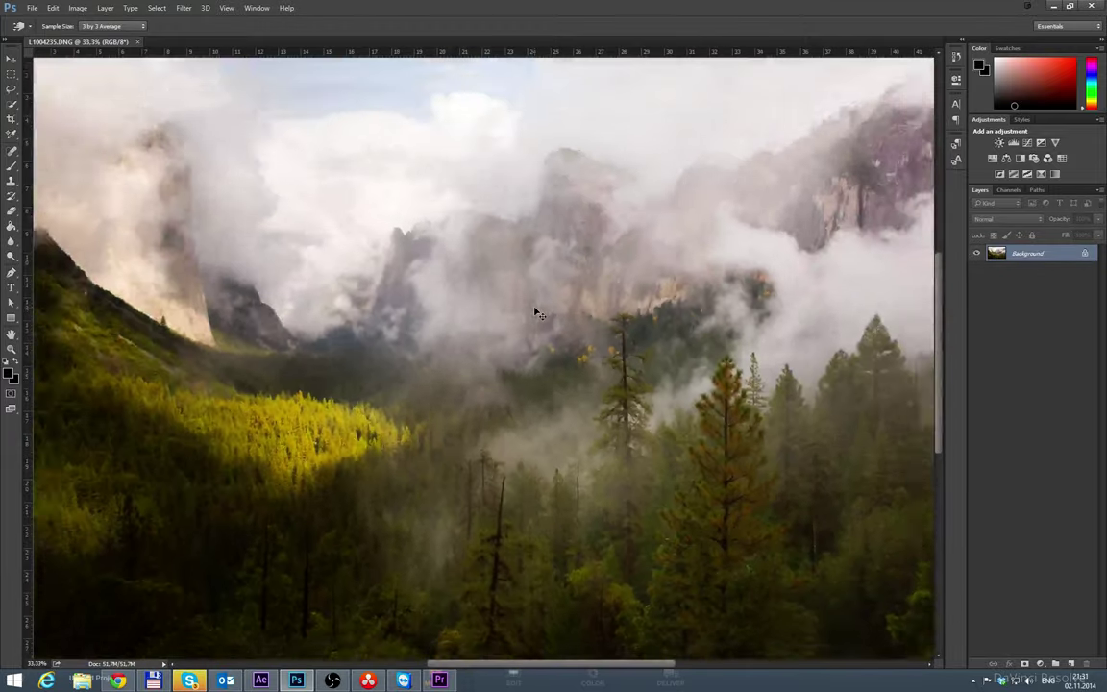
scroll(537, 313, down, 1)
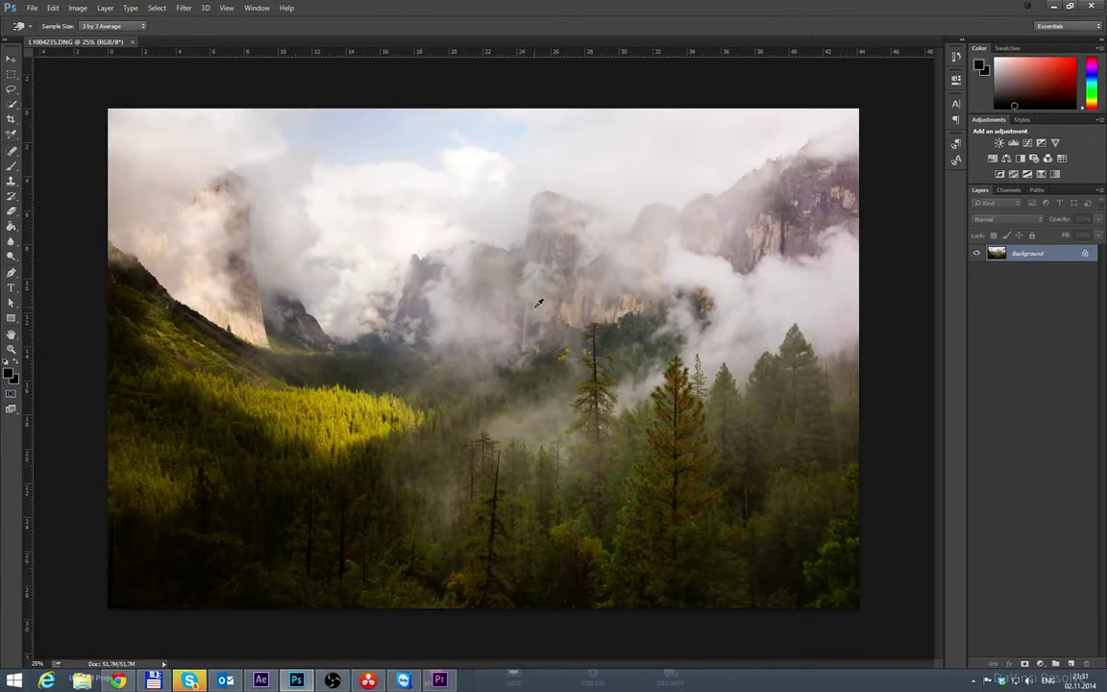
Step: Add a Curves adjustment layer and flatten its Blue curve, lowering the white point output to about 224 and lifting the black point to about 35
click(1041, 664)
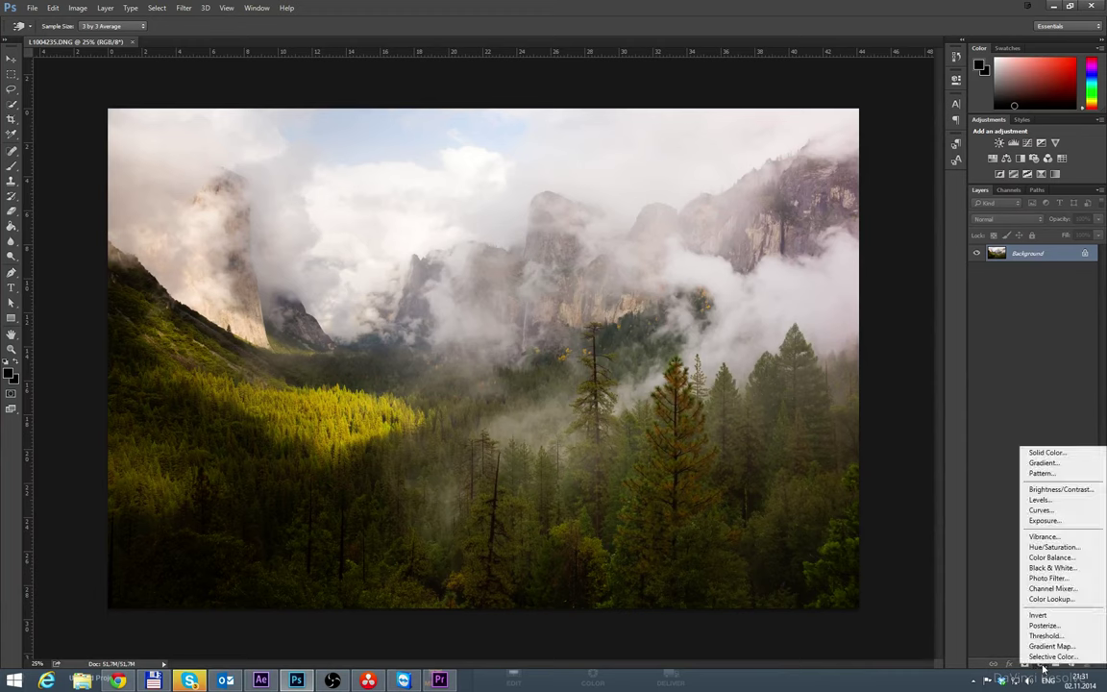
click(1051, 510)
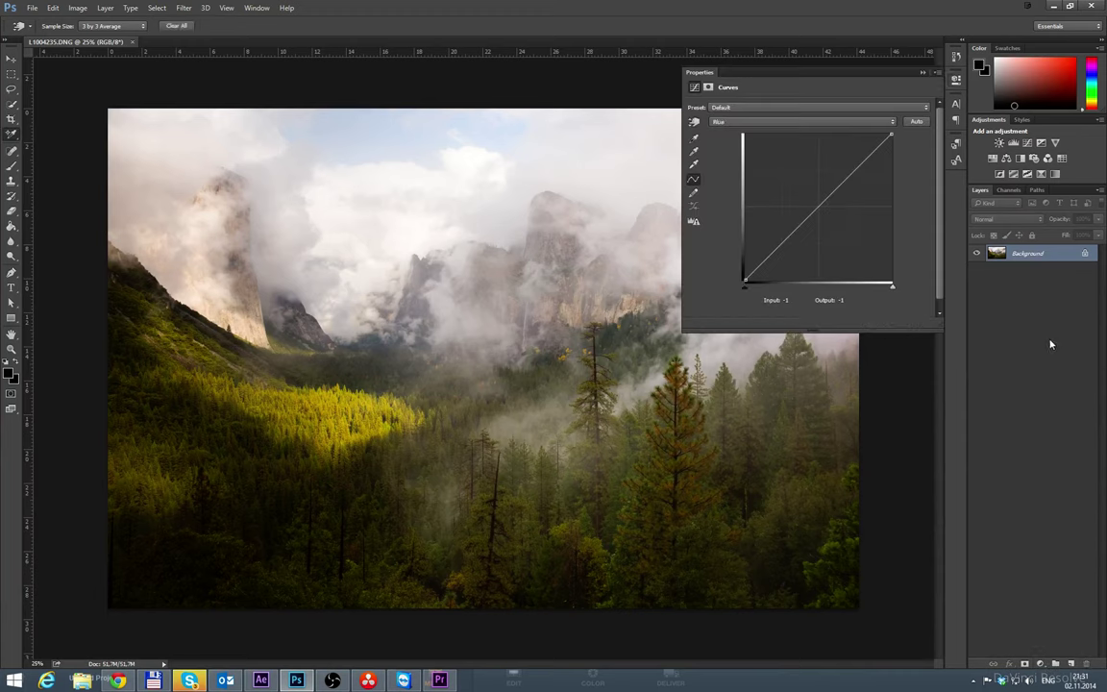
click(800, 122)
click(768, 152)
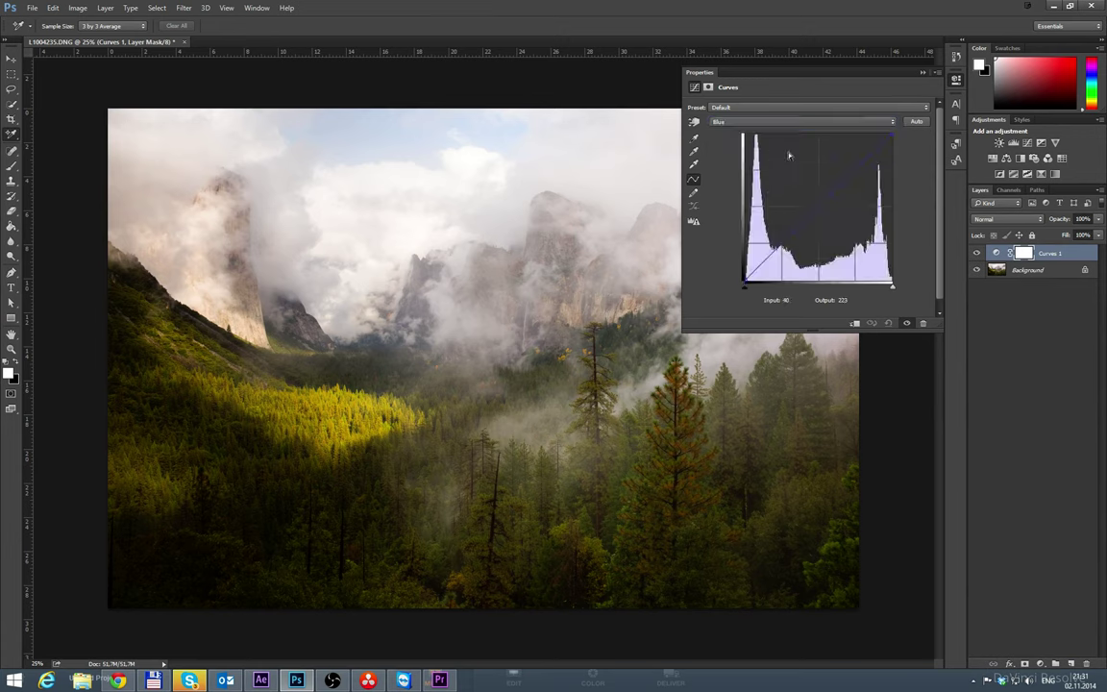
drag(892, 136, 893, 154)
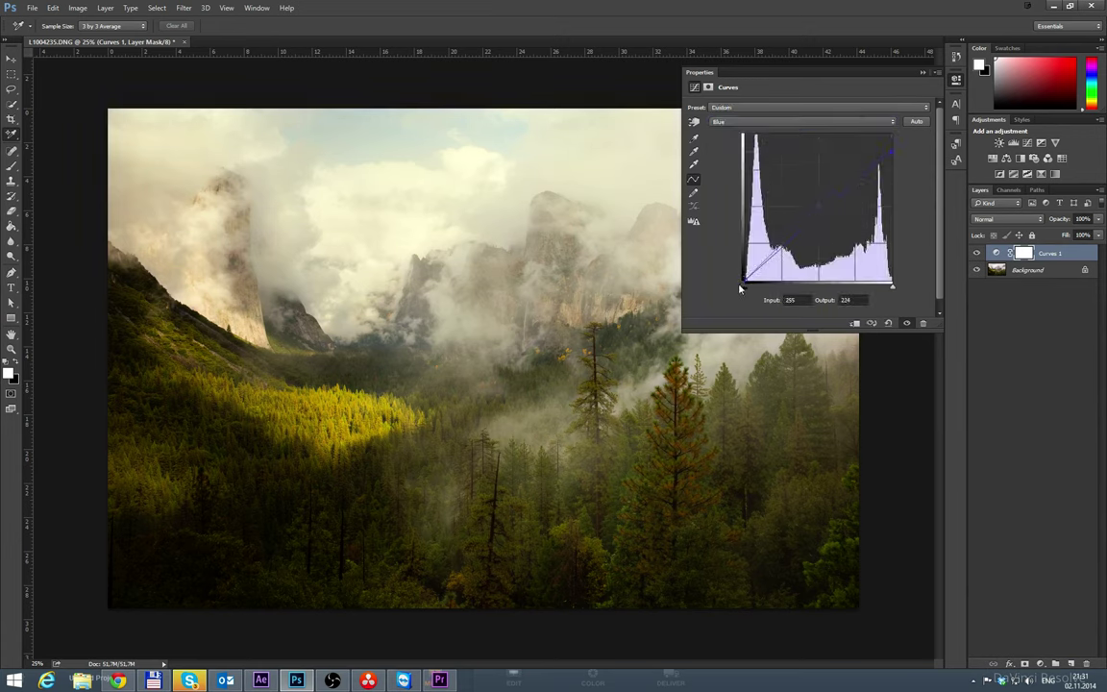
drag(744, 283, 747, 260)
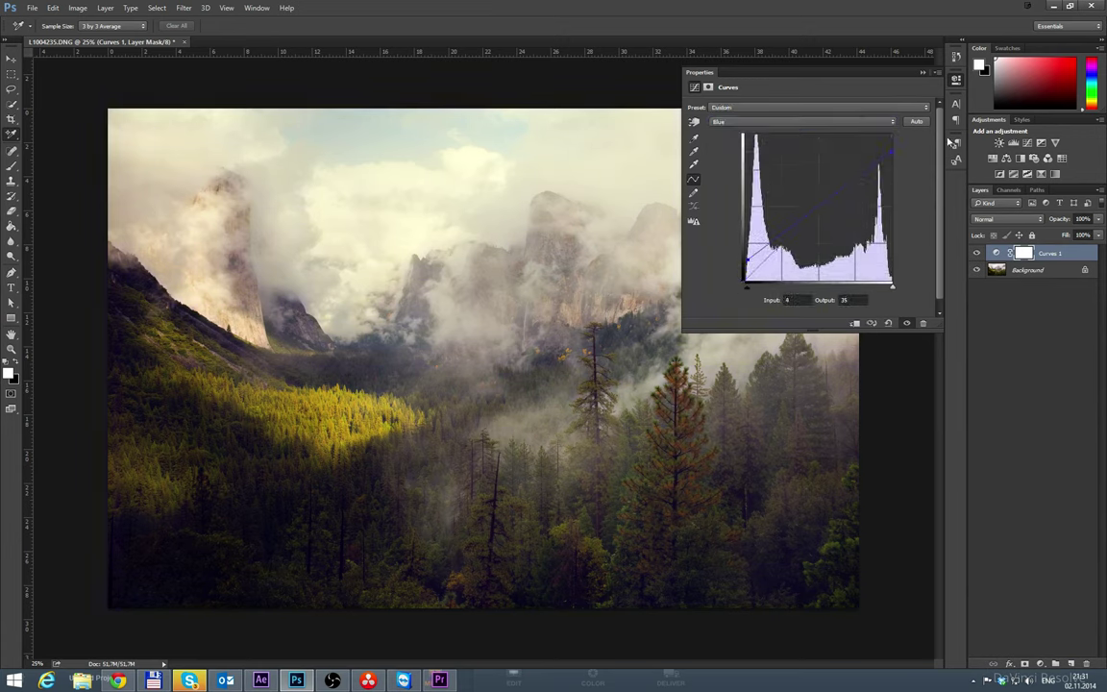
drag(892, 152, 892, 155)
drag(746, 258, 746, 255)
Step: Shape the RGB curve into a contrast S-curve, with points at about input 74, output 54 and input 172, output 186
click(769, 122)
click(769, 110)
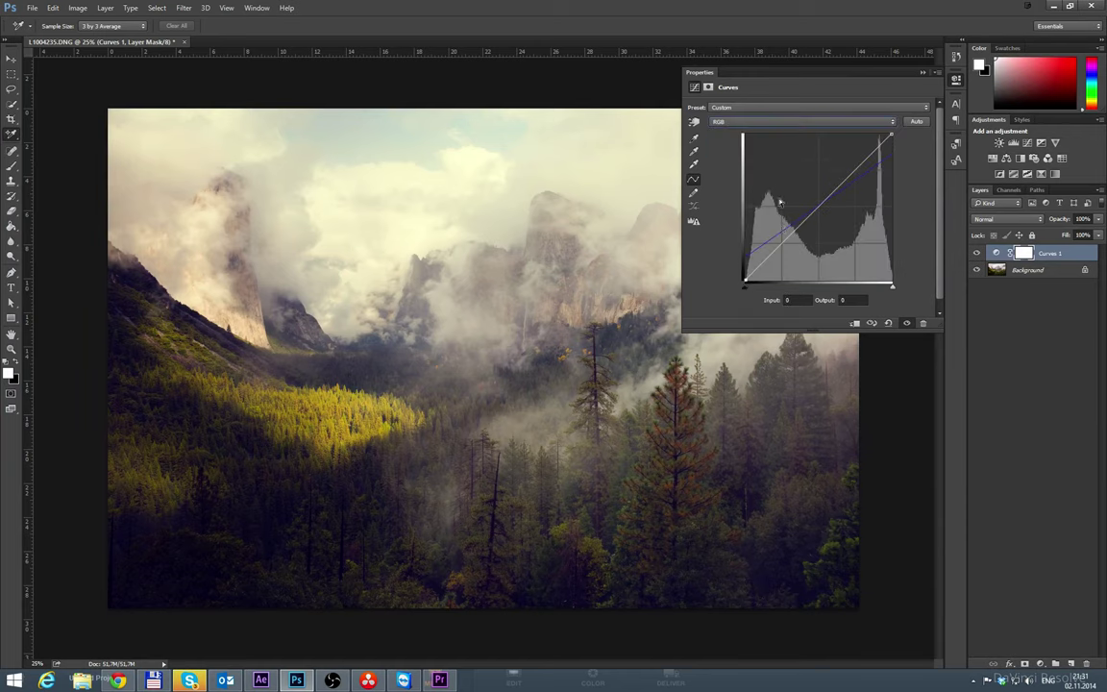
mouse_move(779, 248)
mouse_down()
mouse_move(780, 239)
mouse_move(787, 248)
mouse_up()
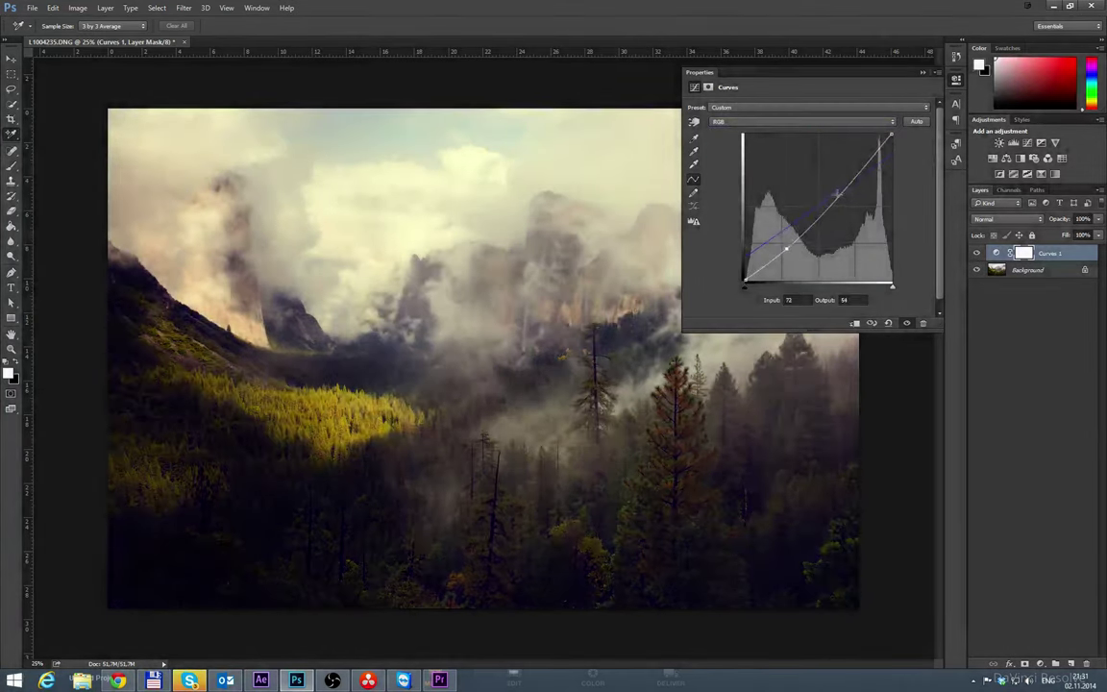
drag(842, 191, 844, 174)
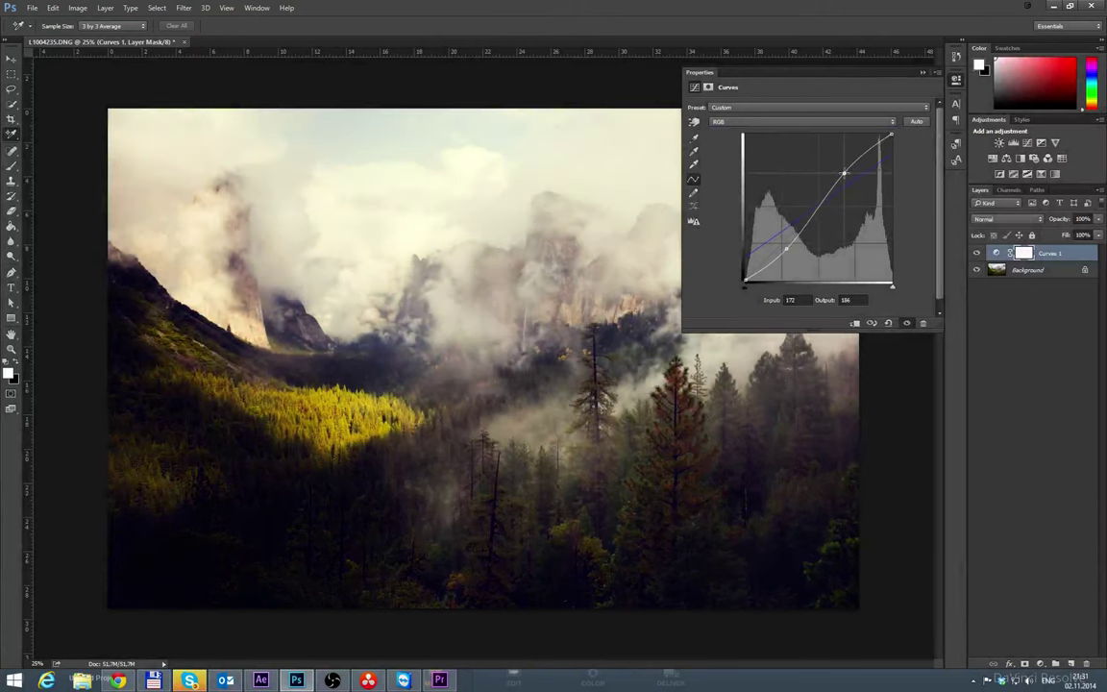
click(787, 249)
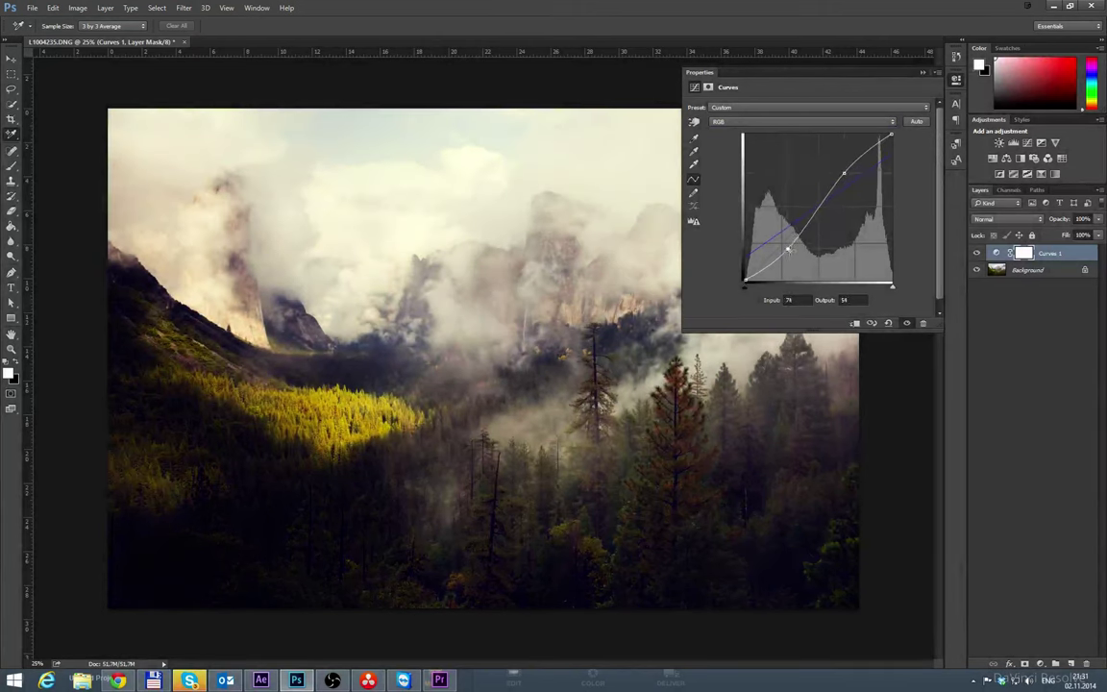
Step: Add a Hue/Saturation adjustment layer targeting the sunlit trees' yellows, with hue +12, saturation -37 and lightness -14
click(1025, 663)
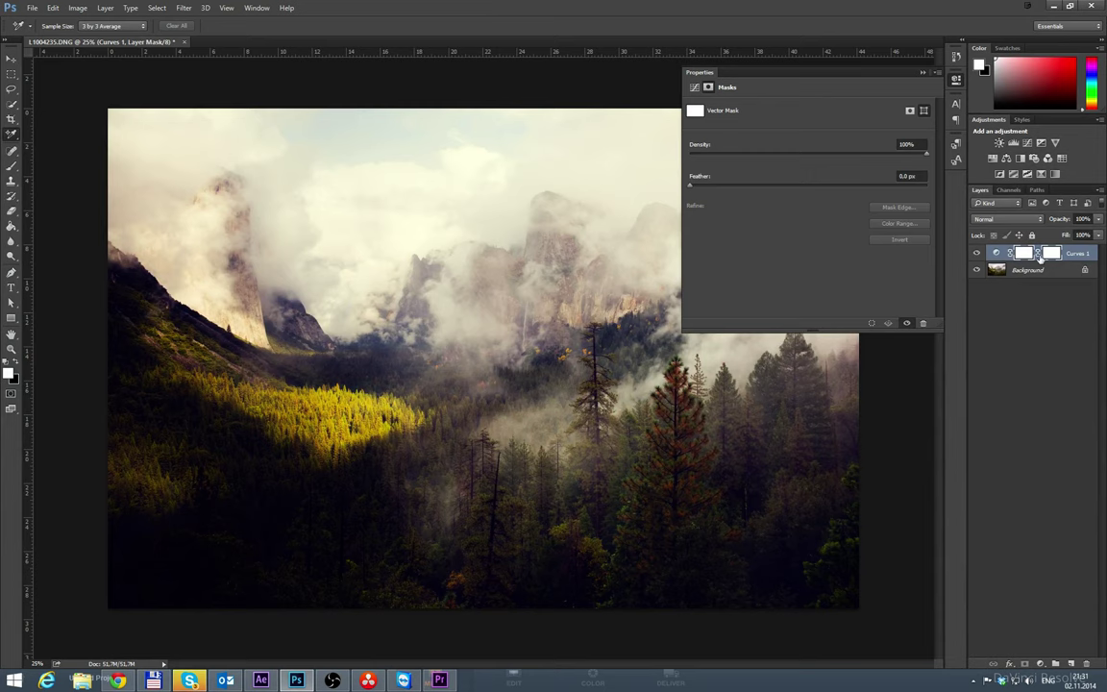
key(ctrl+z)
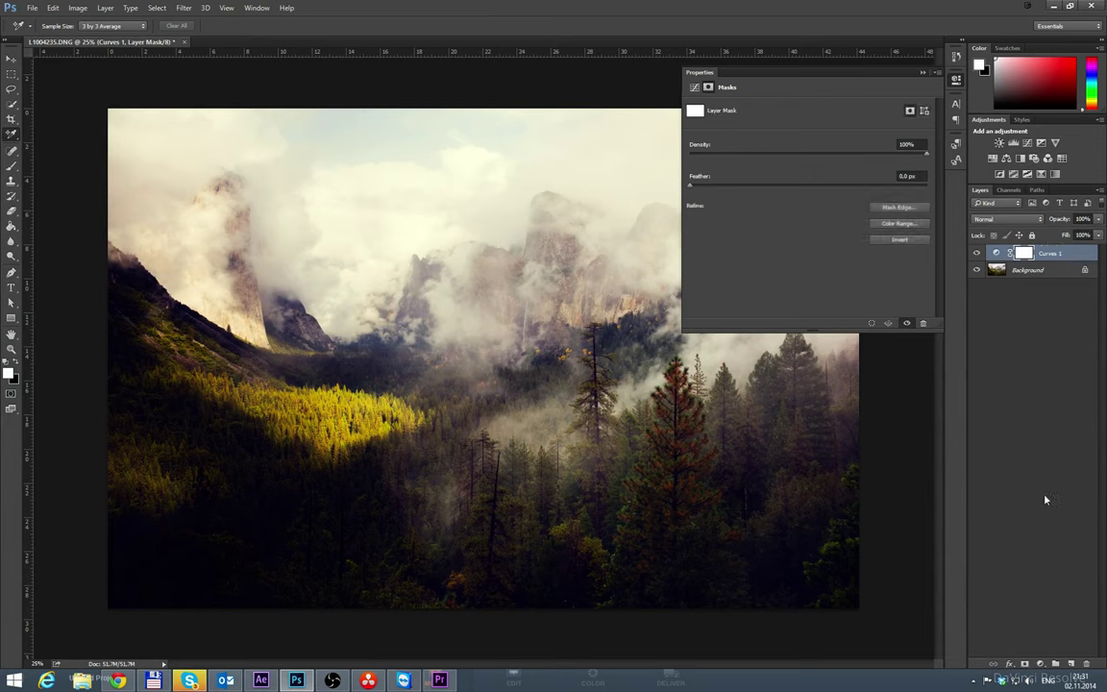
click(1039, 663)
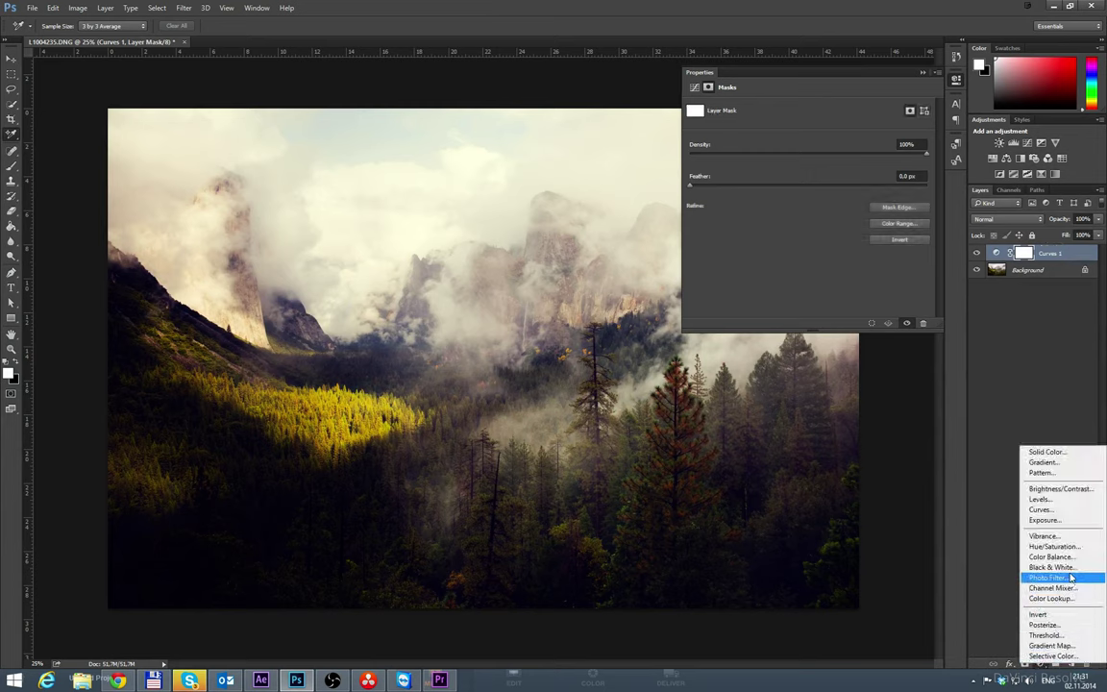
click(1052, 546)
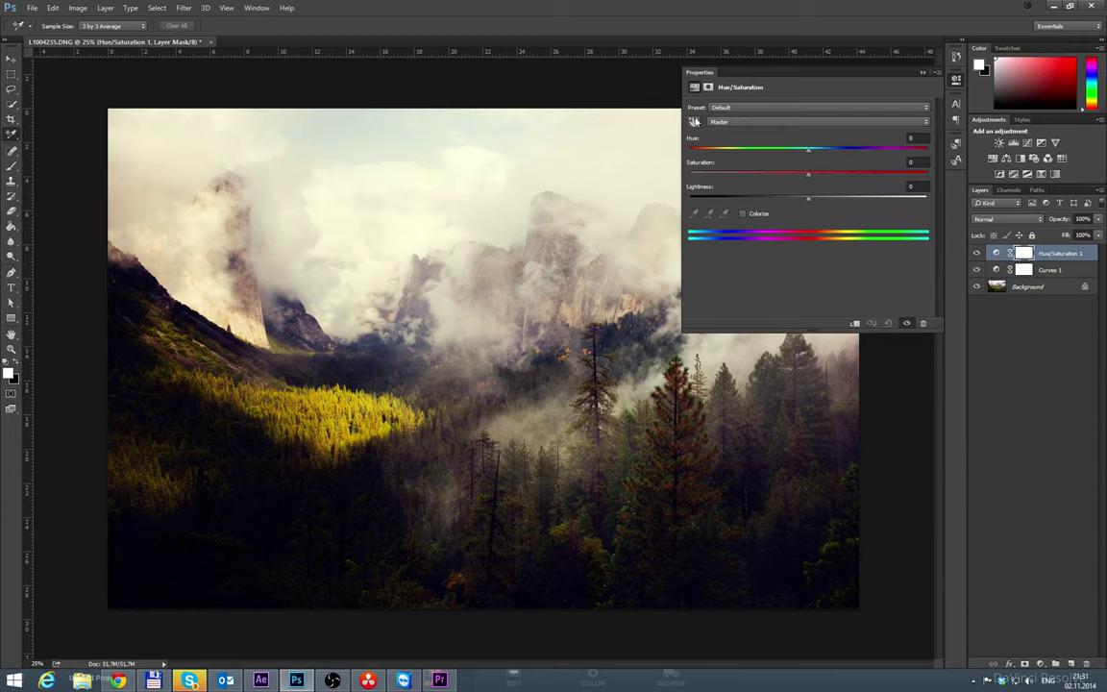
click(694, 122)
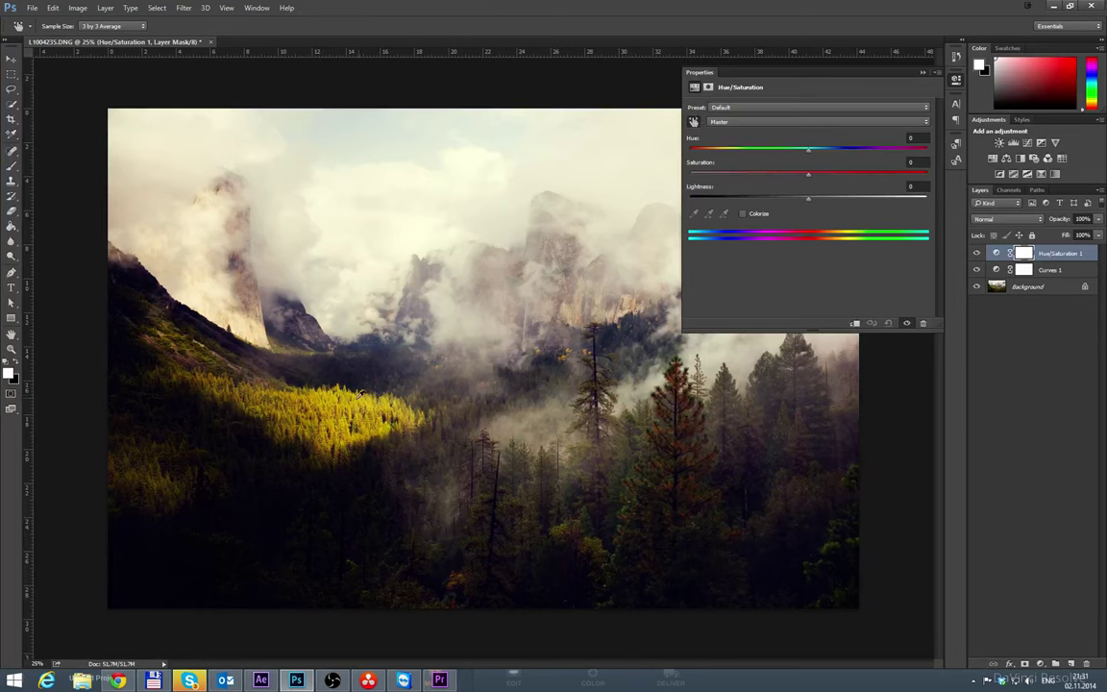
click(343, 399)
drag(809, 151, 785, 200)
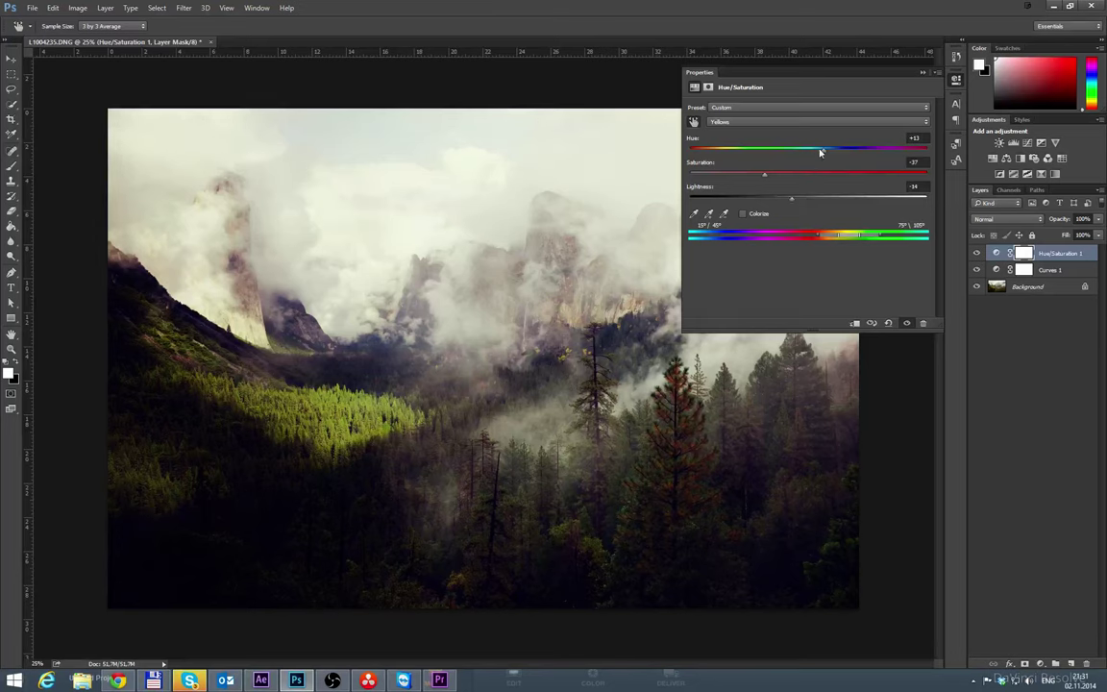
drag(823, 154, 824, 156)
Step: Add a Color Balance adjustment layer with midtones at cyan–red +12, magenta–green +22 and yellow–blue -26
click(1040, 664)
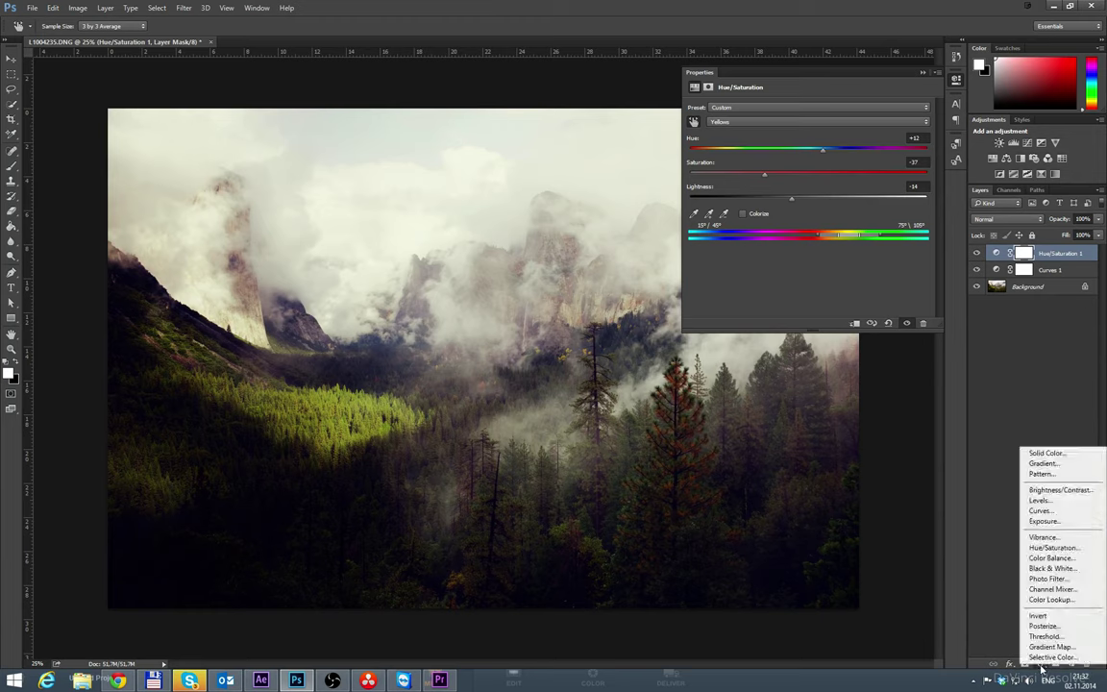
click(1052, 558)
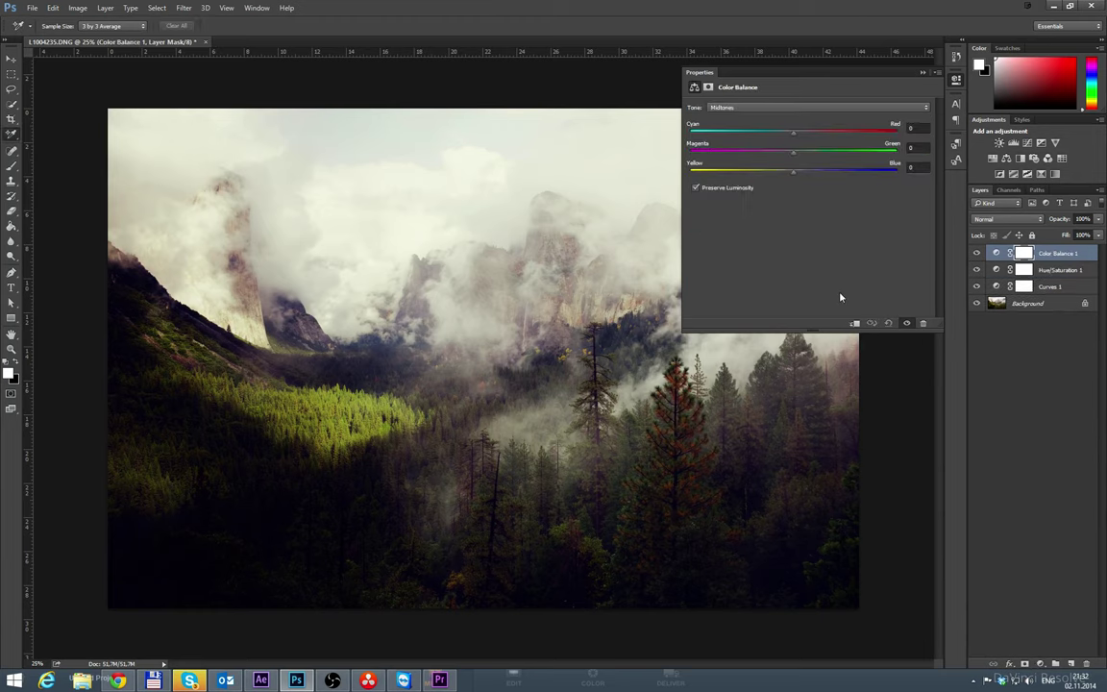
drag(794, 137, 818, 160)
Step: Set the Color Balance highlights to cyan–red -18 and yellow–blue +21
click(779, 107)
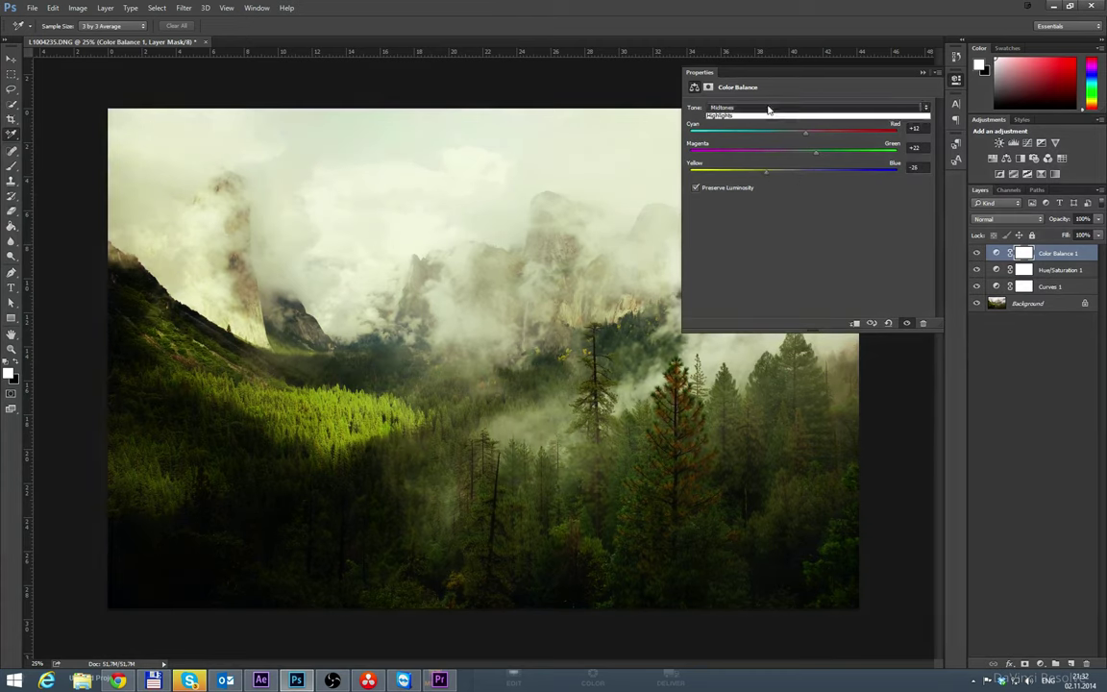
click(788, 121)
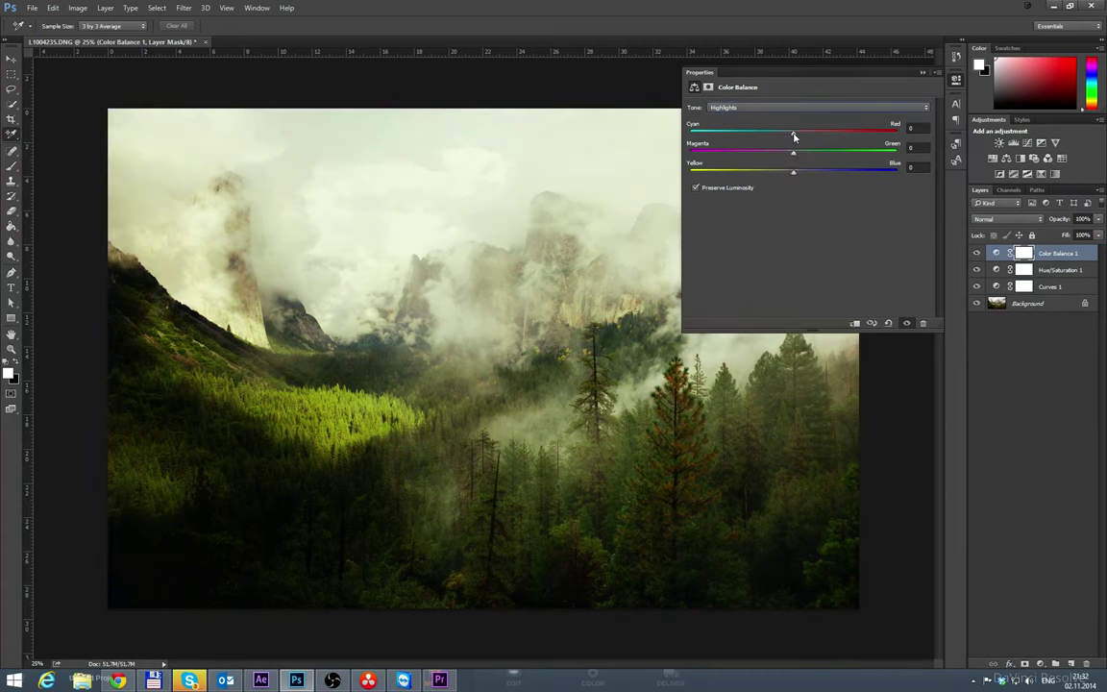
drag(794, 135, 774, 135)
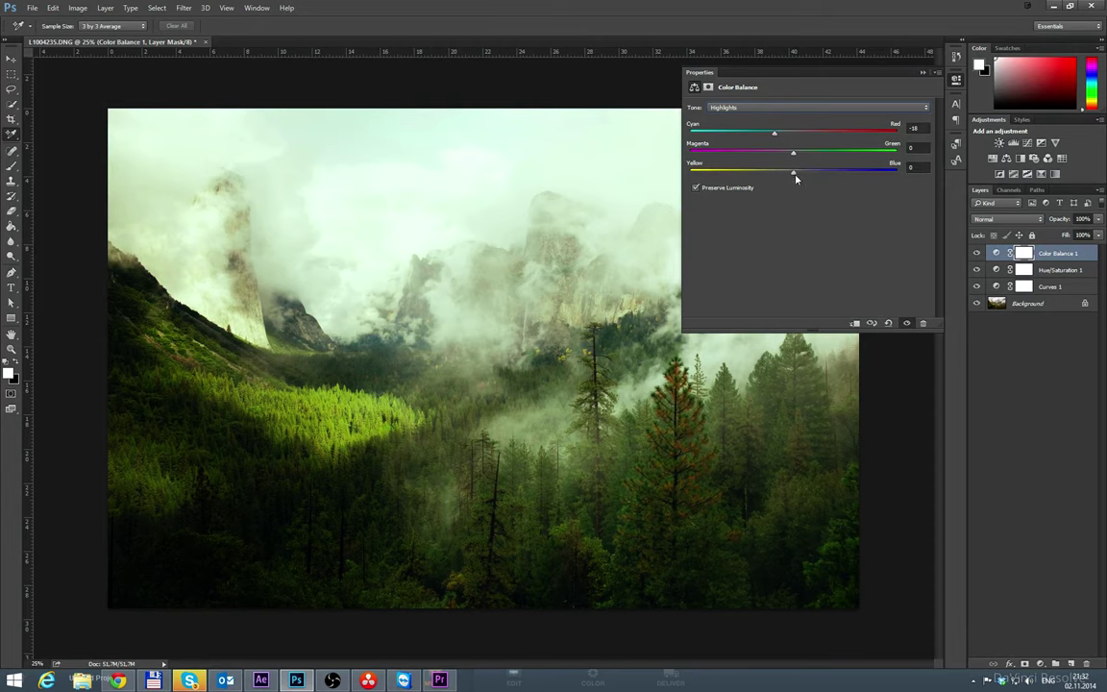
drag(795, 174, 815, 175)
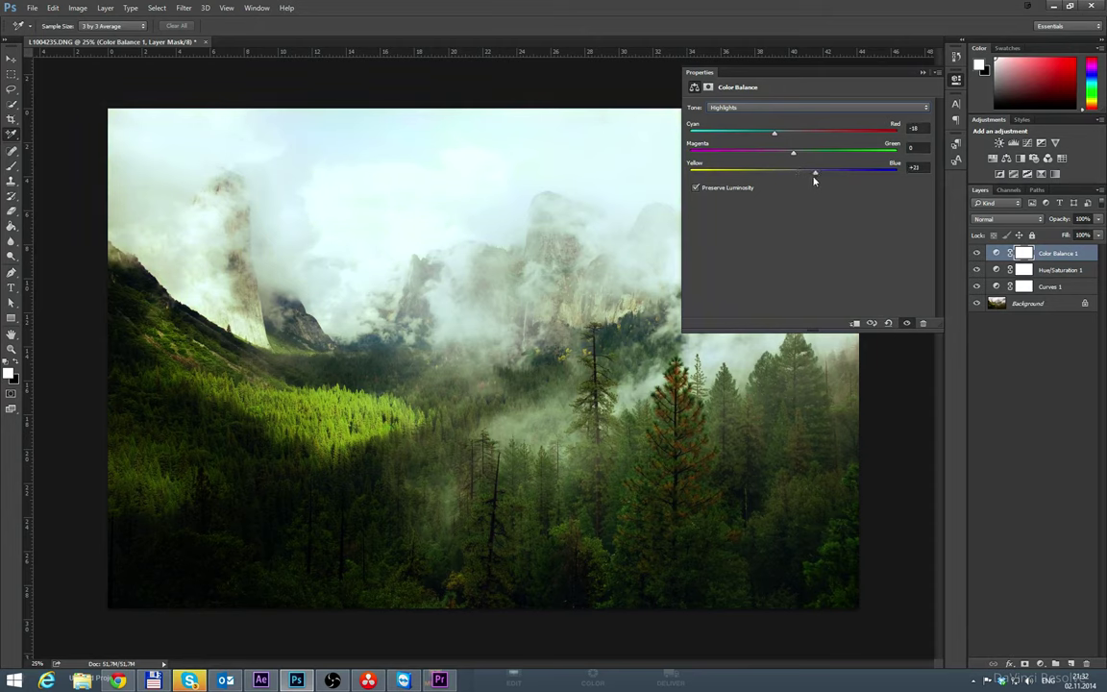
Step: Compare the photo with and without its three adjustment layers by hiding and restoring them
click(956, 79)
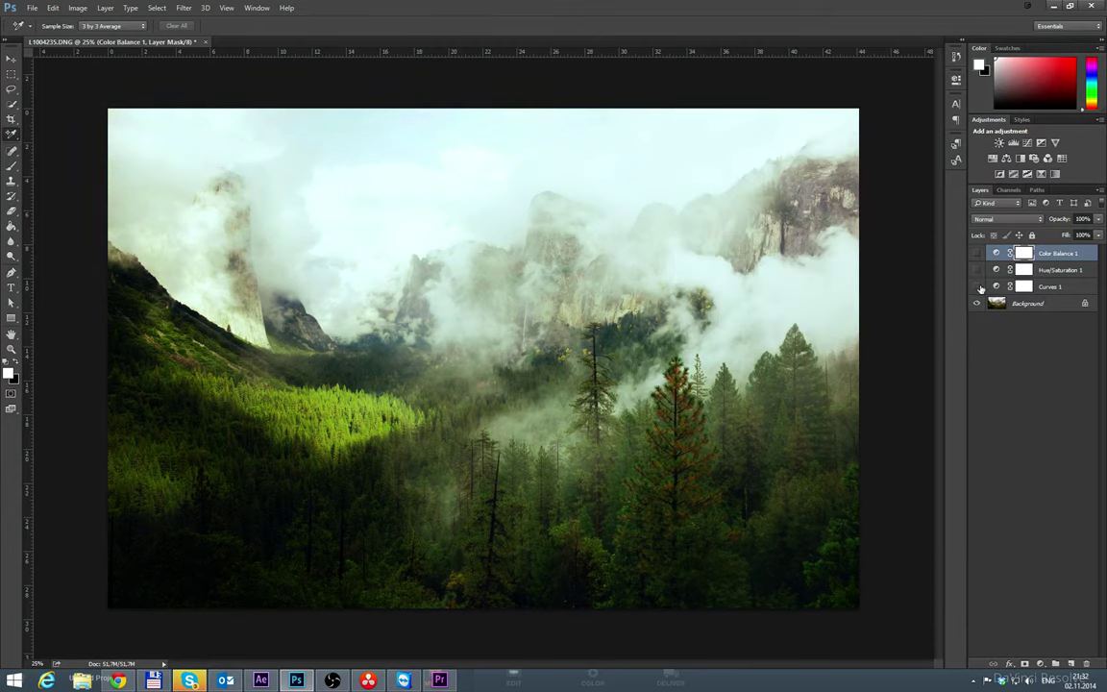
alt+click(978, 302)
drag(977, 286, 977, 253)
Step: Try a Photo Filter adjustment layer with Warming Filter (85) above Color Balance, and delete it
click(1041, 667)
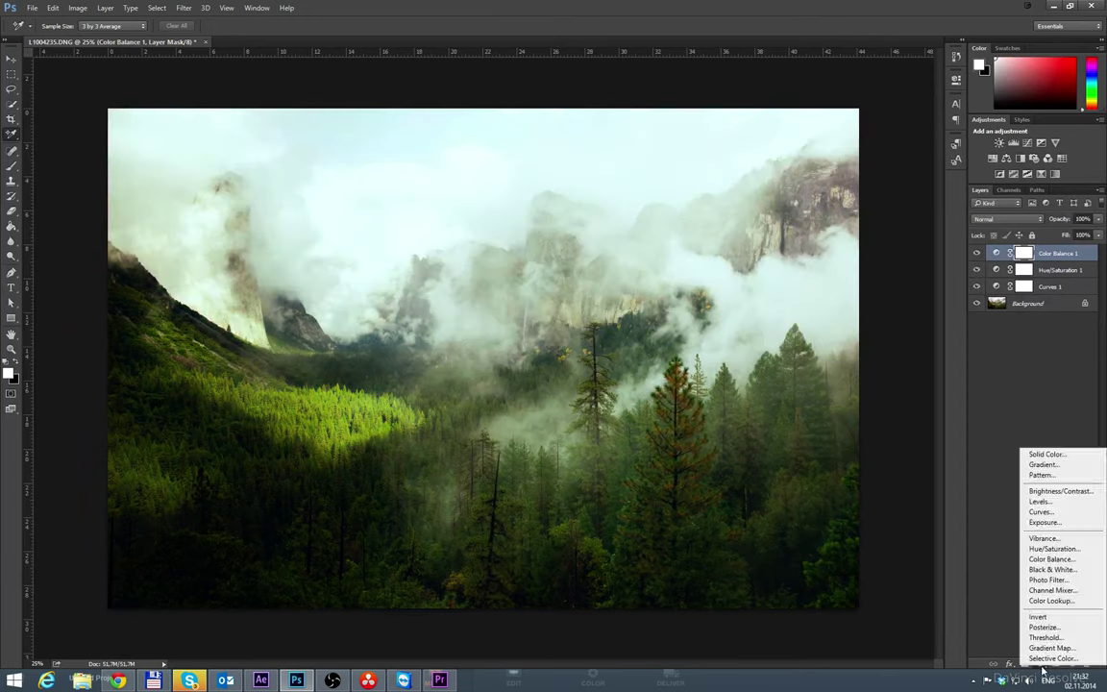
click(1062, 583)
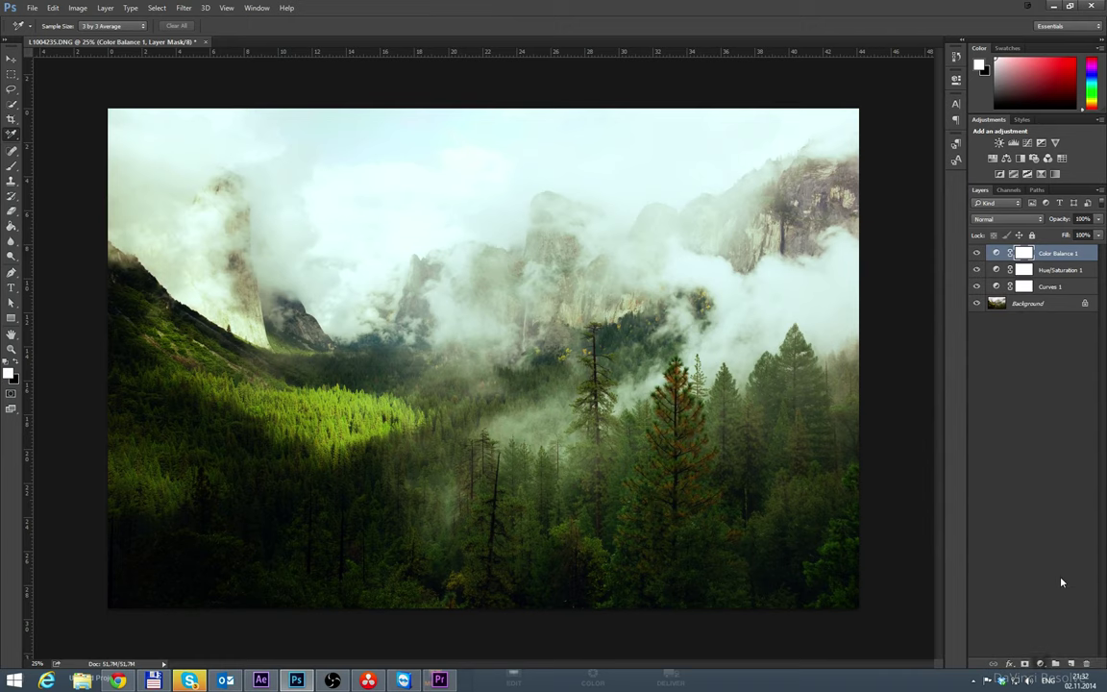
click(1048, 158)
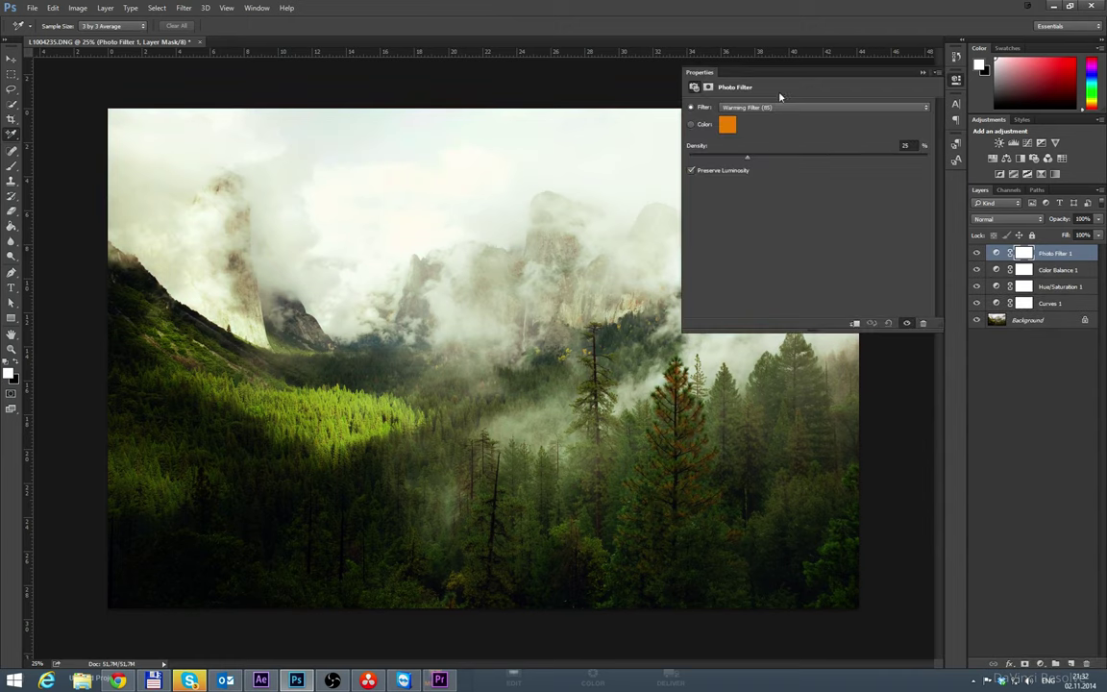
click(923, 323)
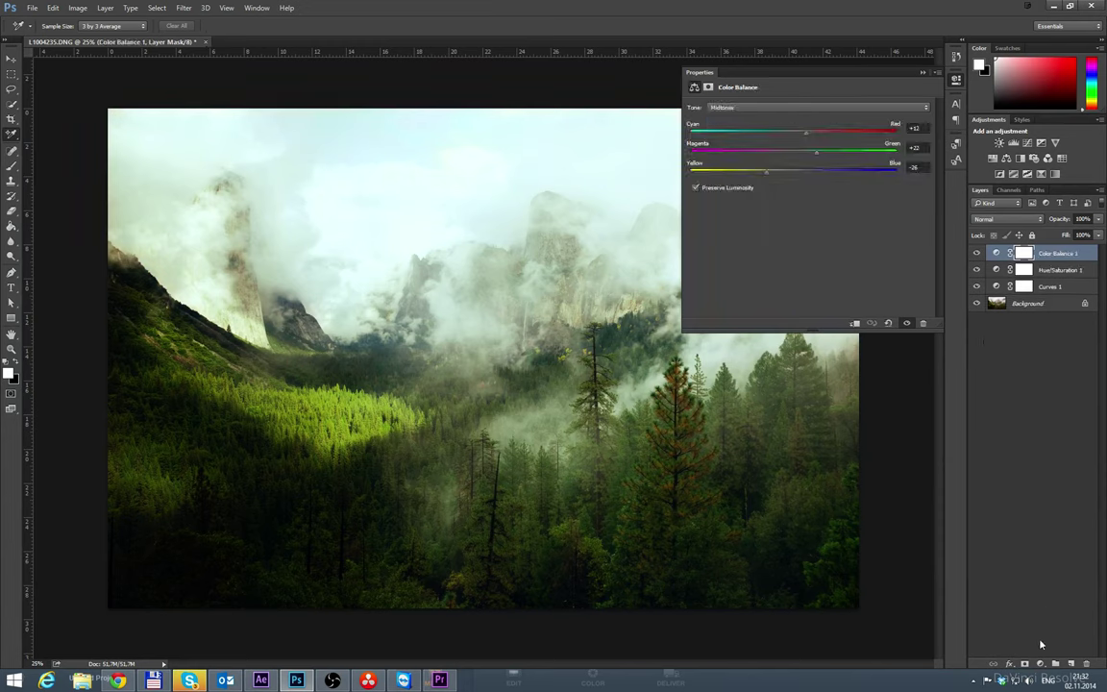
Step: Add a Gradient Map adjustment layer above Color Balance using the Black, White gradient preset
click(1040, 663)
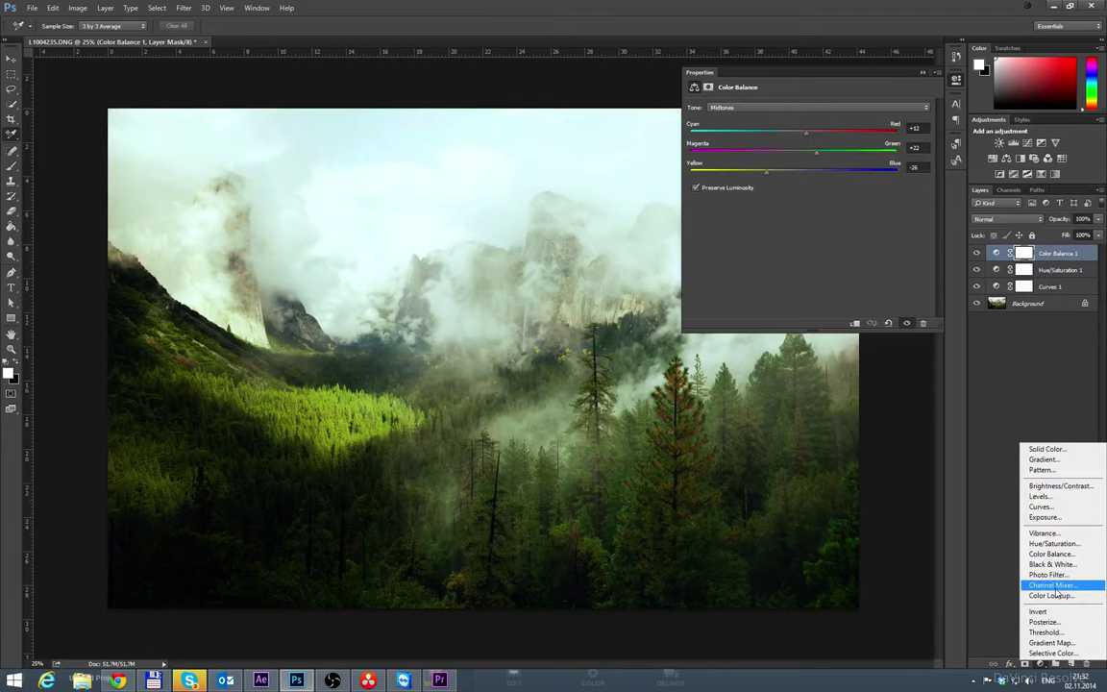
click(1052, 642)
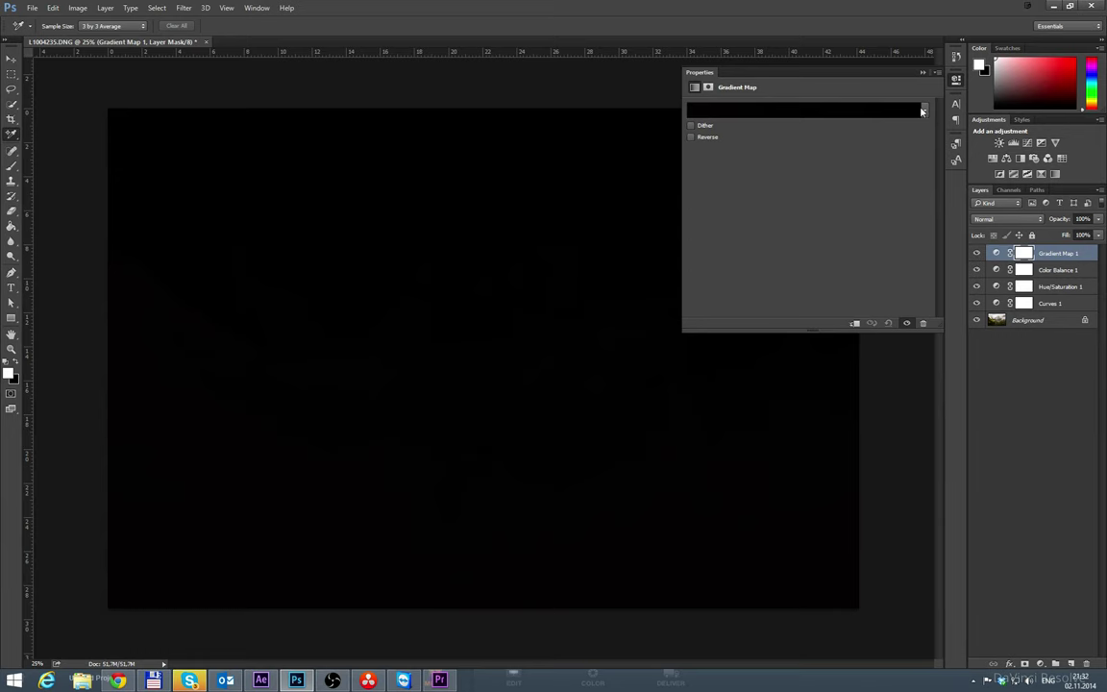
click(924, 110)
click(749, 134)
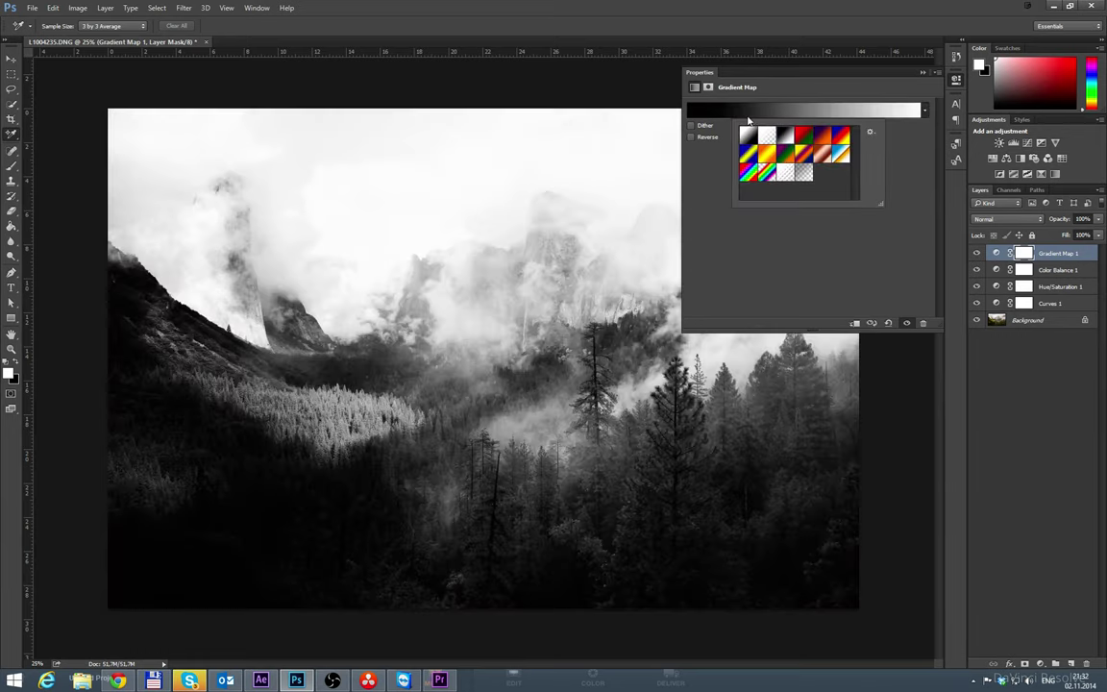
click(688, 110)
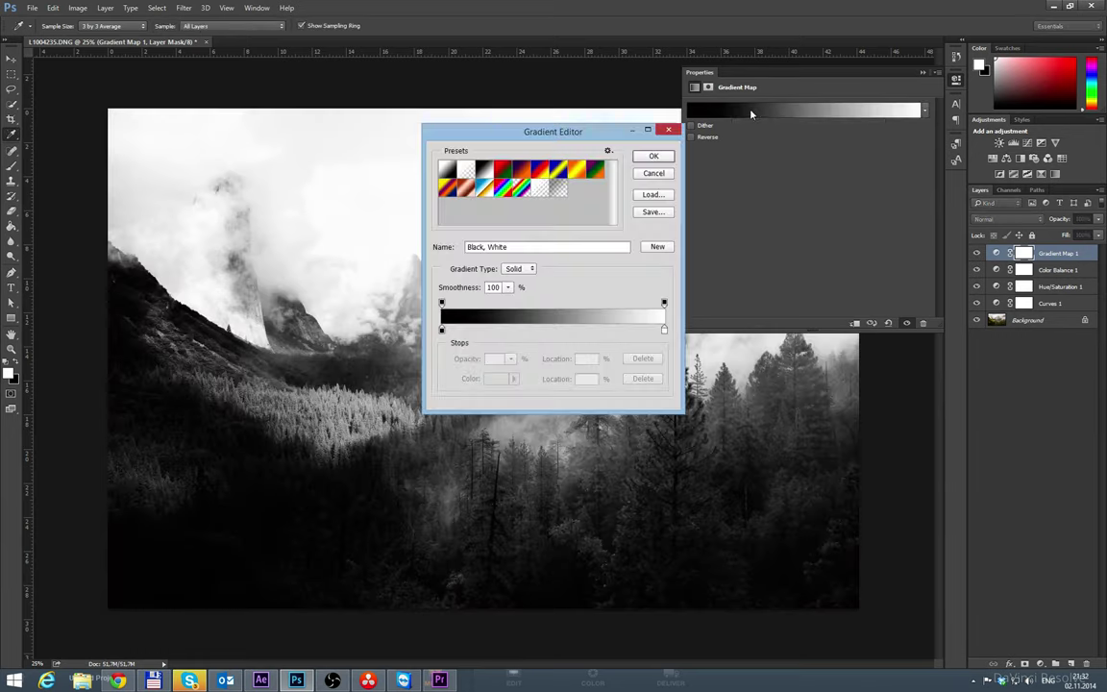
double_click(443, 331)
drag(542, 197, 572, 163)
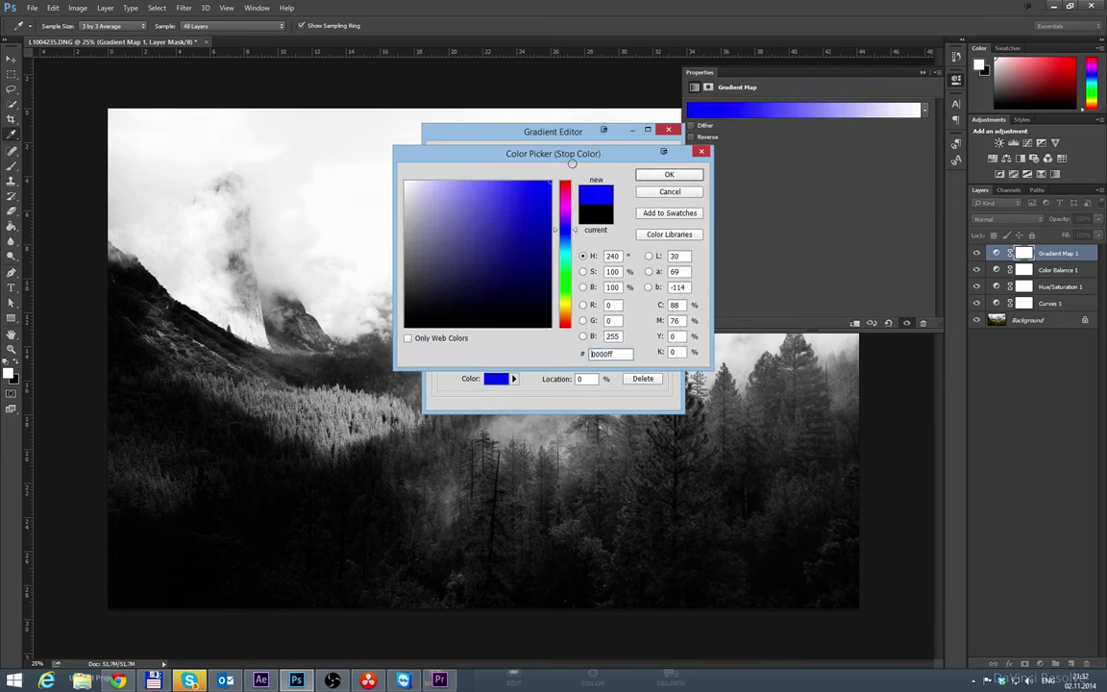
drag(539, 231, 565, 302)
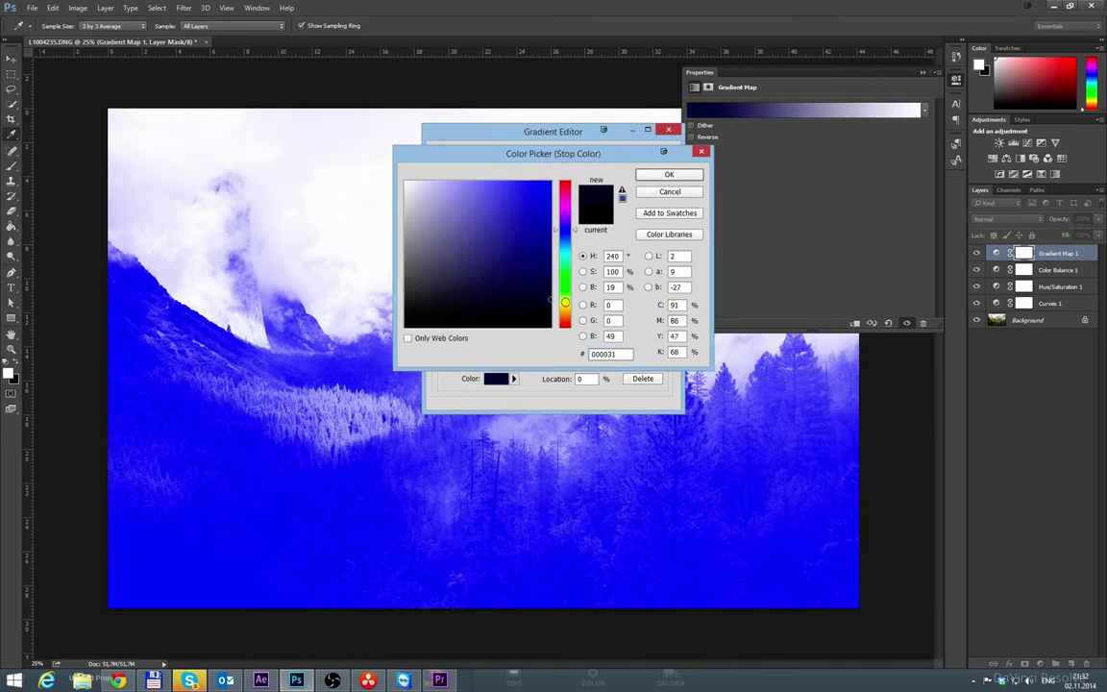
key(Return)
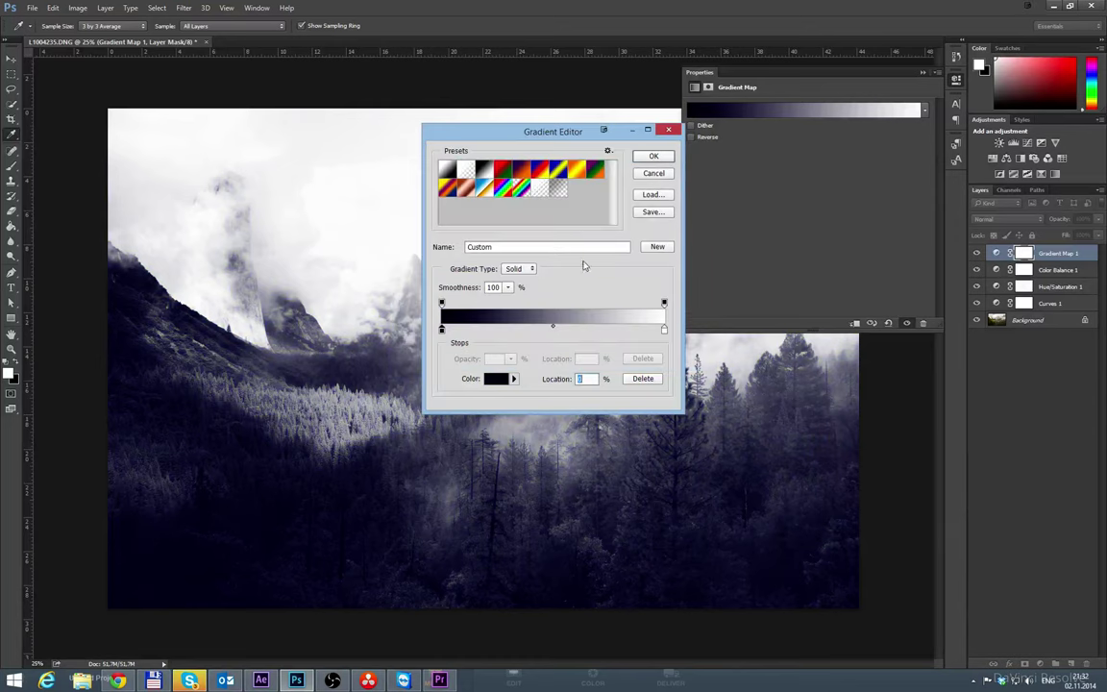
click(664, 330)
double_click(663, 331)
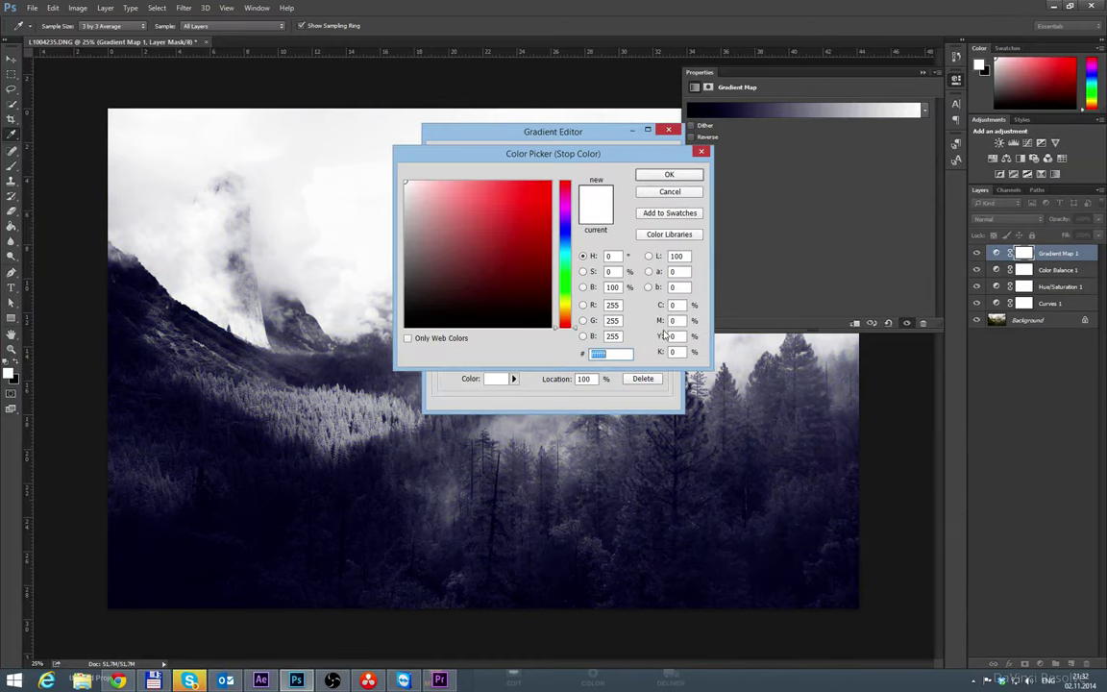
click(564, 259)
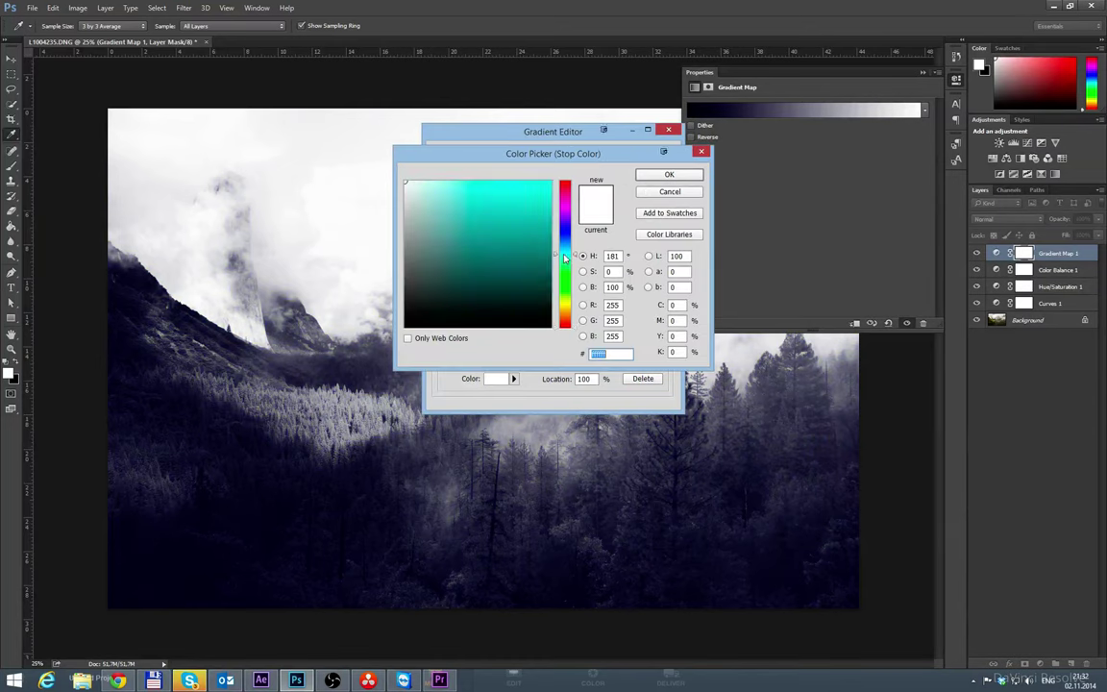
text(a9feff)
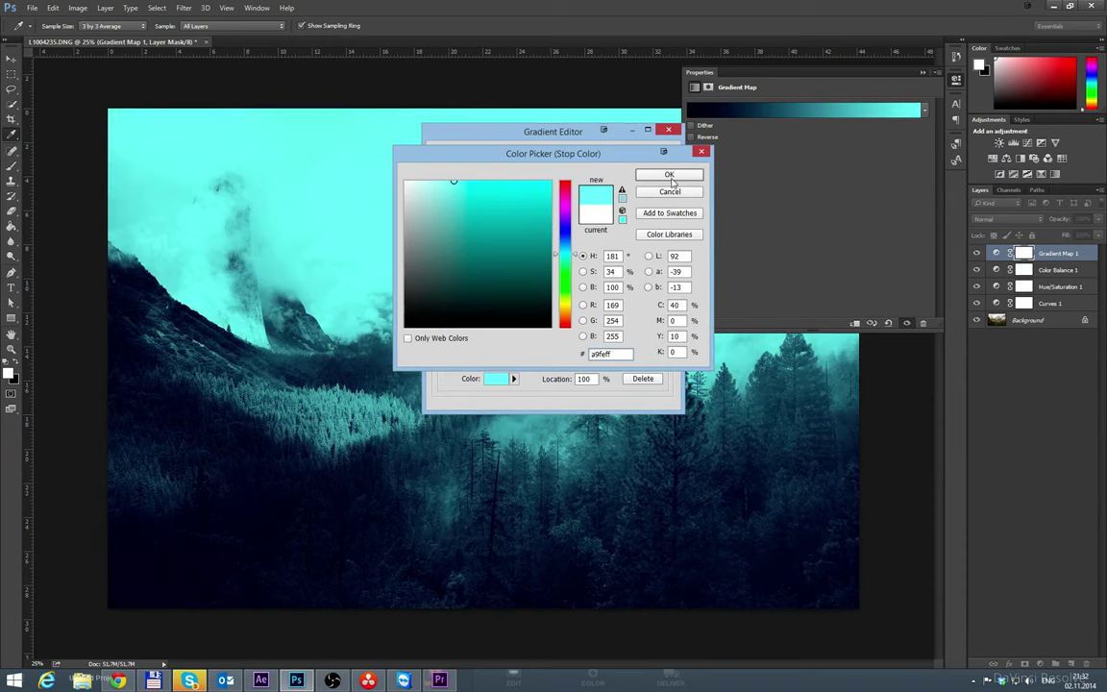
click(669, 174)
click(668, 130)
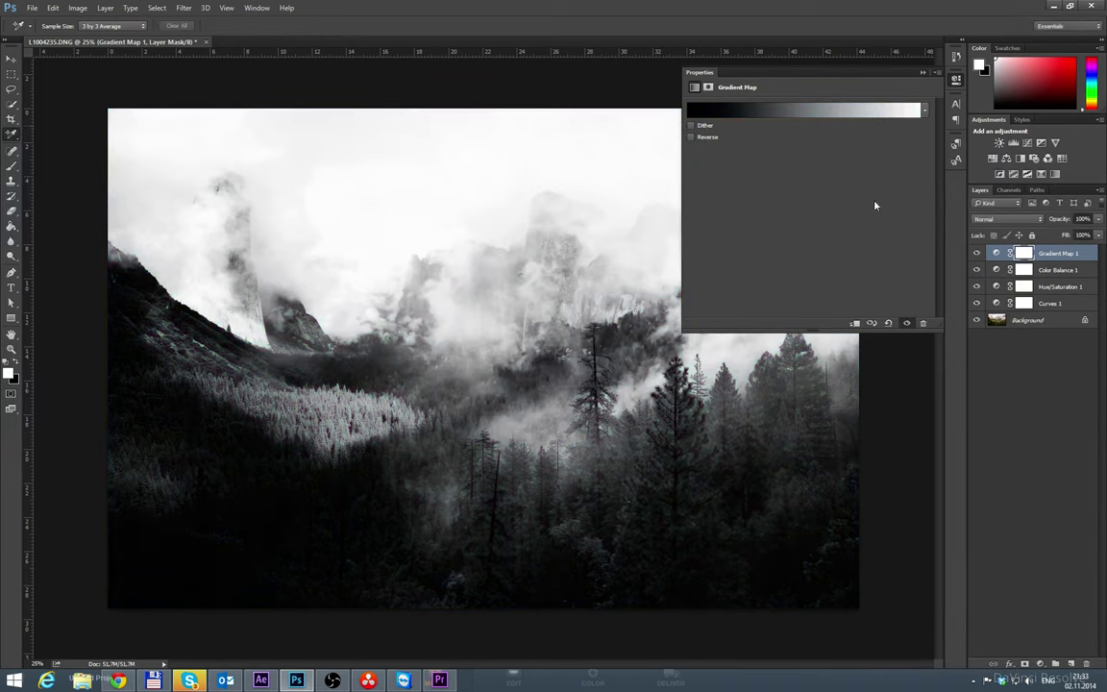
Step: Edit the gradient map and change its black stop to dark blue 010161
click(719, 114)
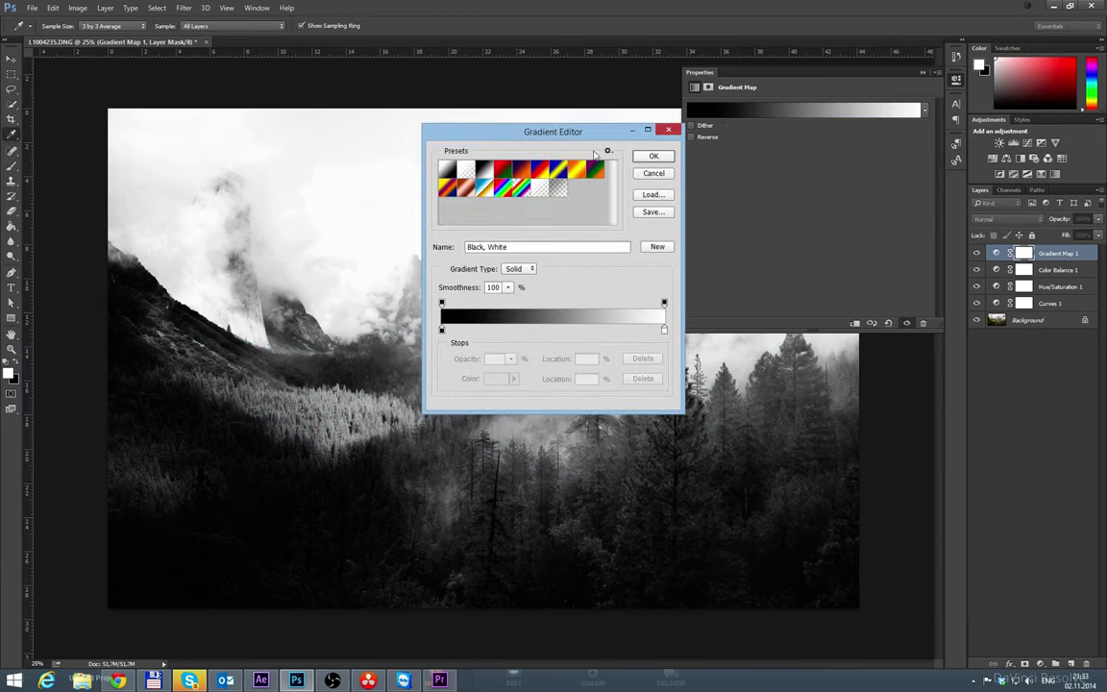
click(442, 329)
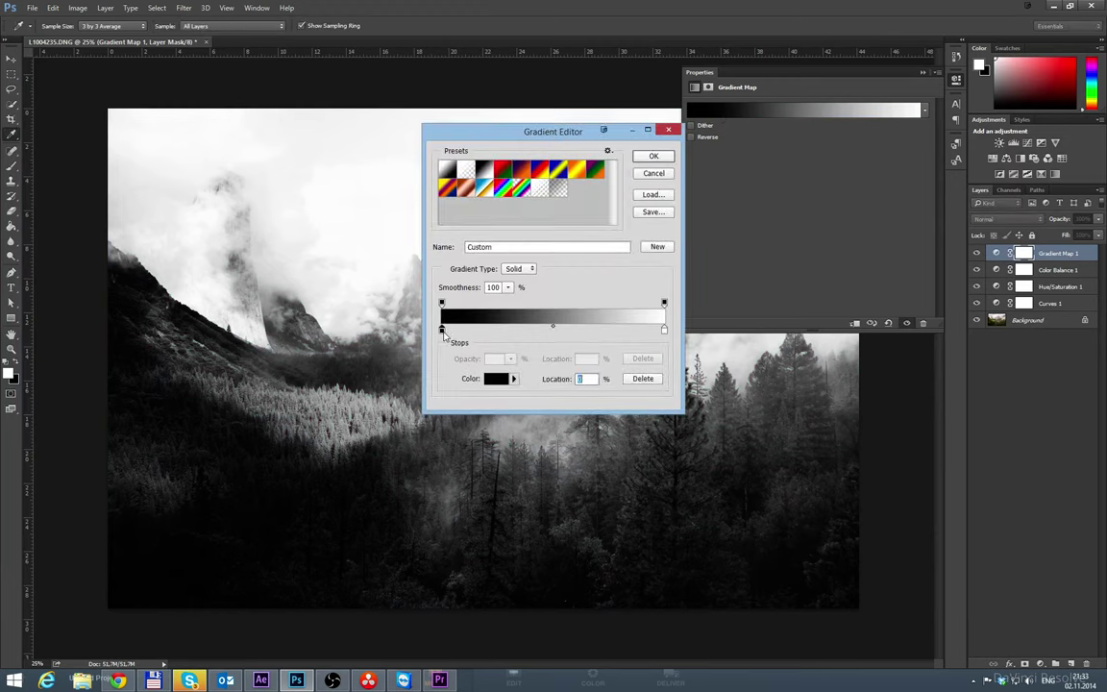
double_click(442, 331)
drag(525, 256, 550, 272)
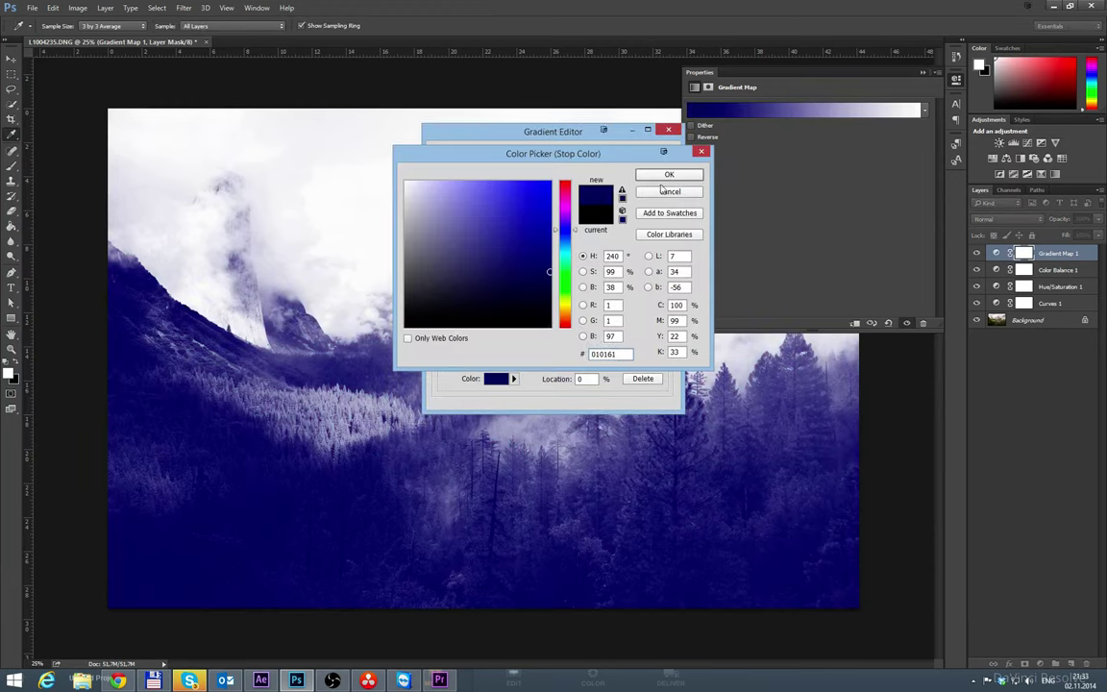
click(669, 174)
Step: Change the gradient's white stop to light cyan 97feff and apply the edited gradient
double_click(664, 330)
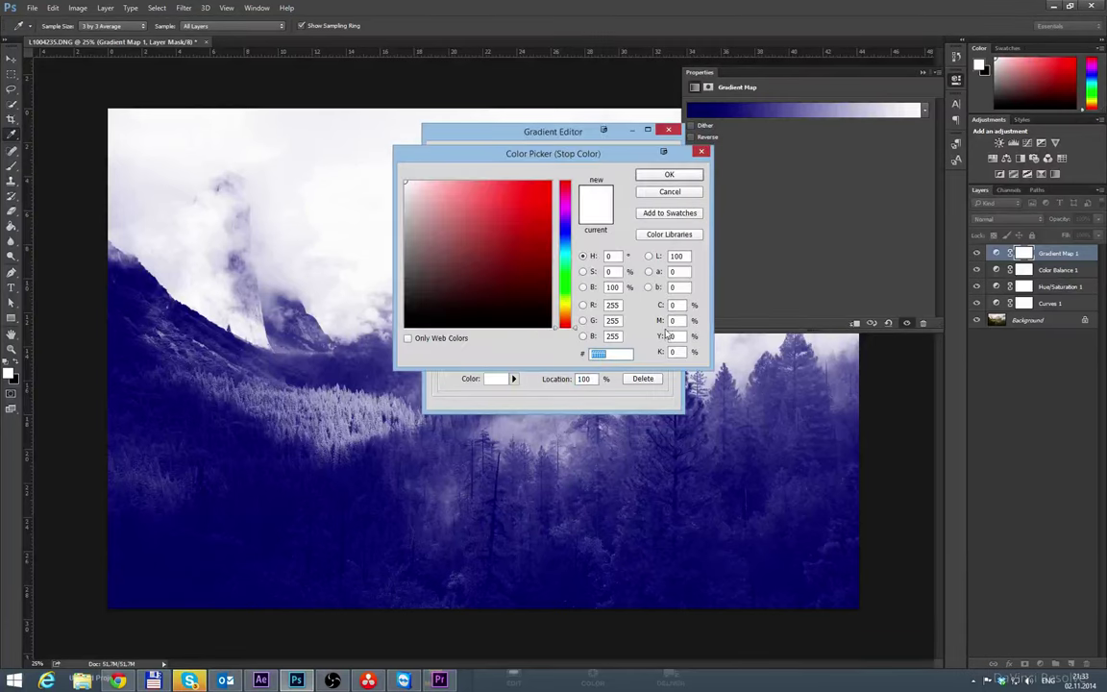
click(567, 254)
drag(474, 192, 523, 169)
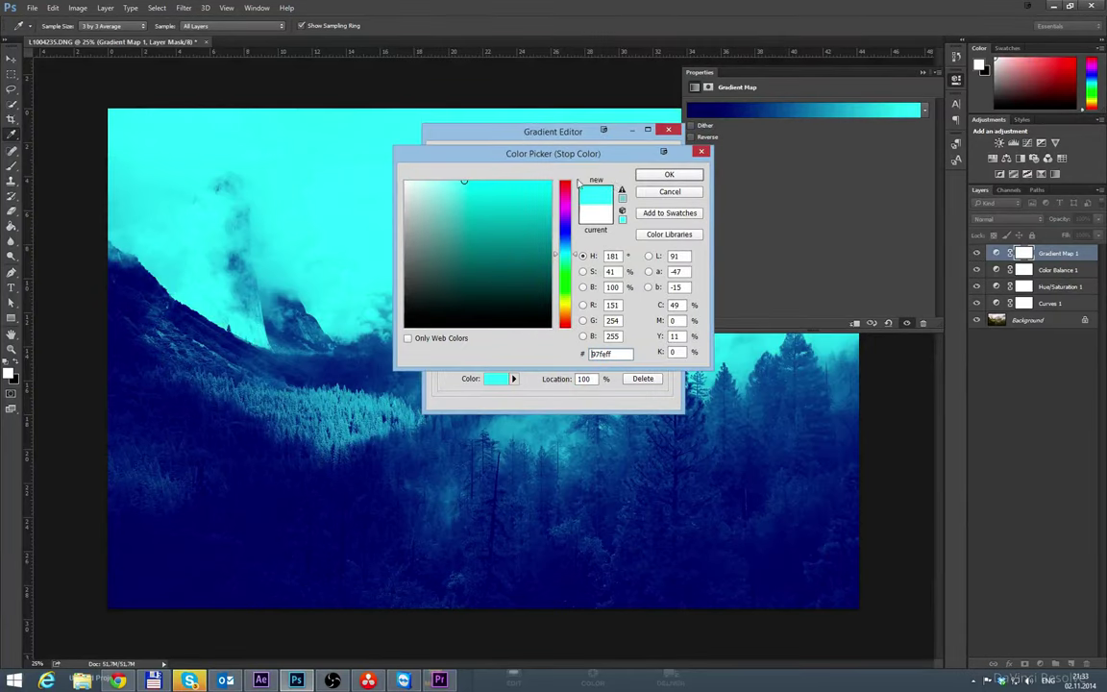
key(Return)
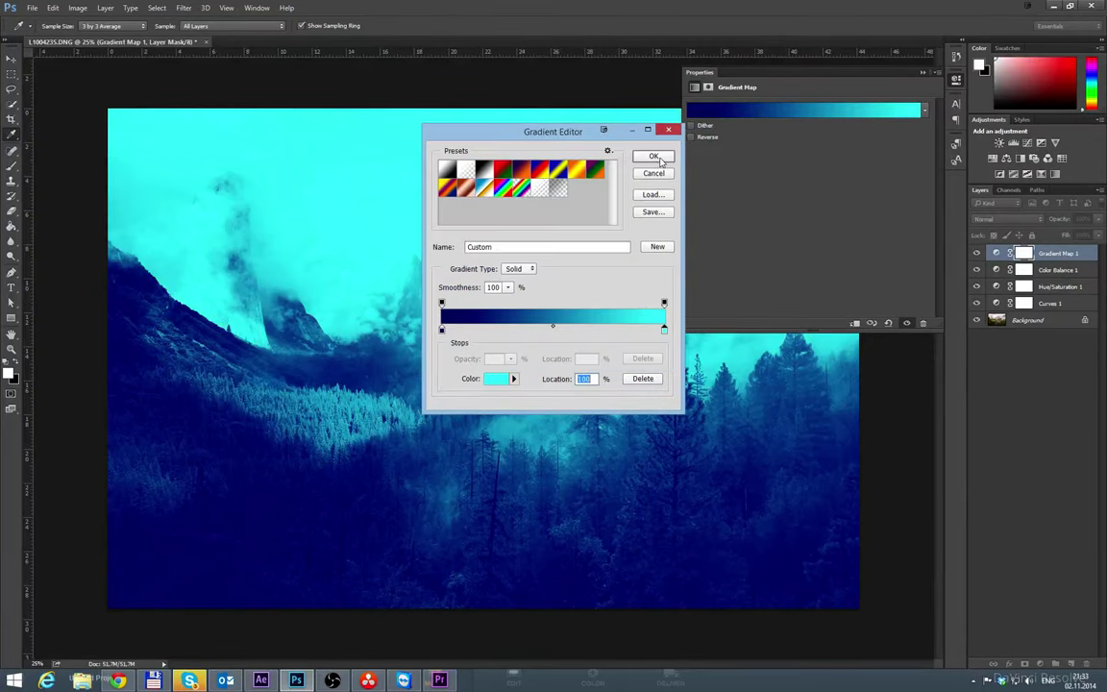
key(Return)
Step: Reduce the Gradient Map layer's opacity to about 29%
click(1025, 253)
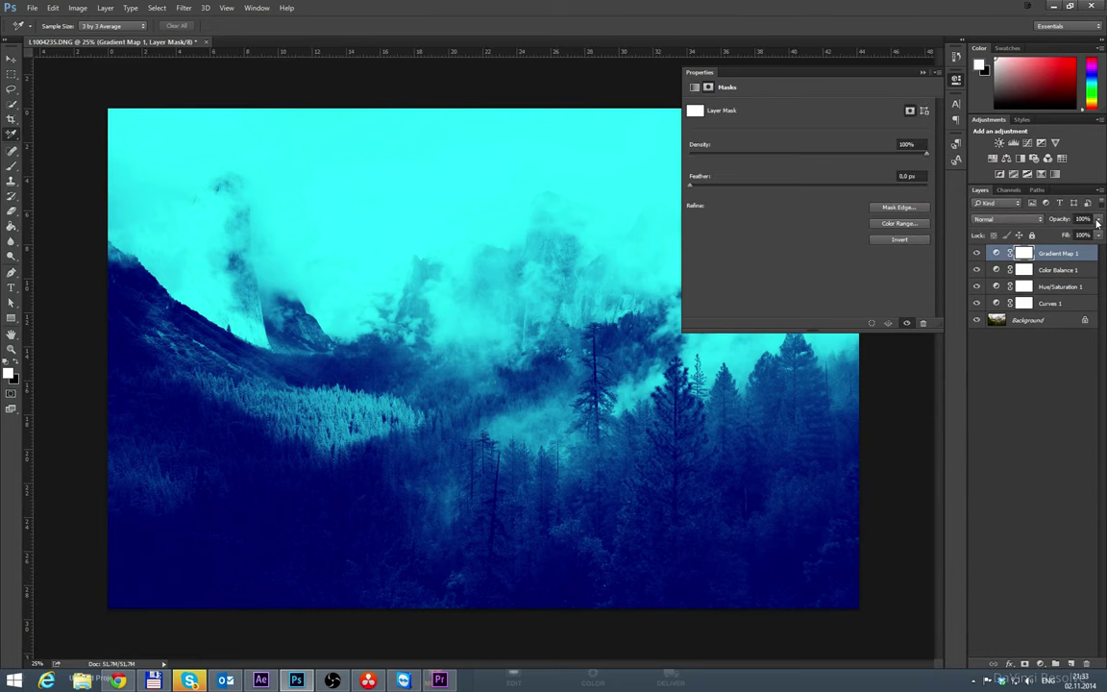
click(1098, 219)
drag(1093, 233, 1056, 236)
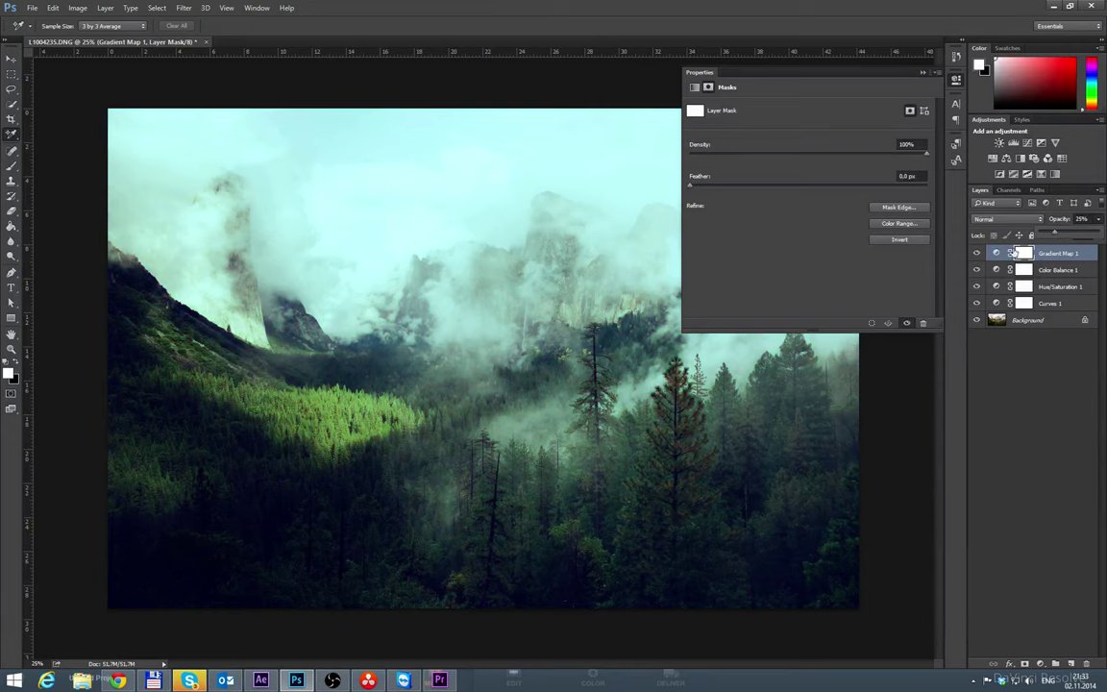
Step: Compare the photo with and without the Gradient Map layer by switching its visibility off and on
click(977, 254)
click(976, 254)
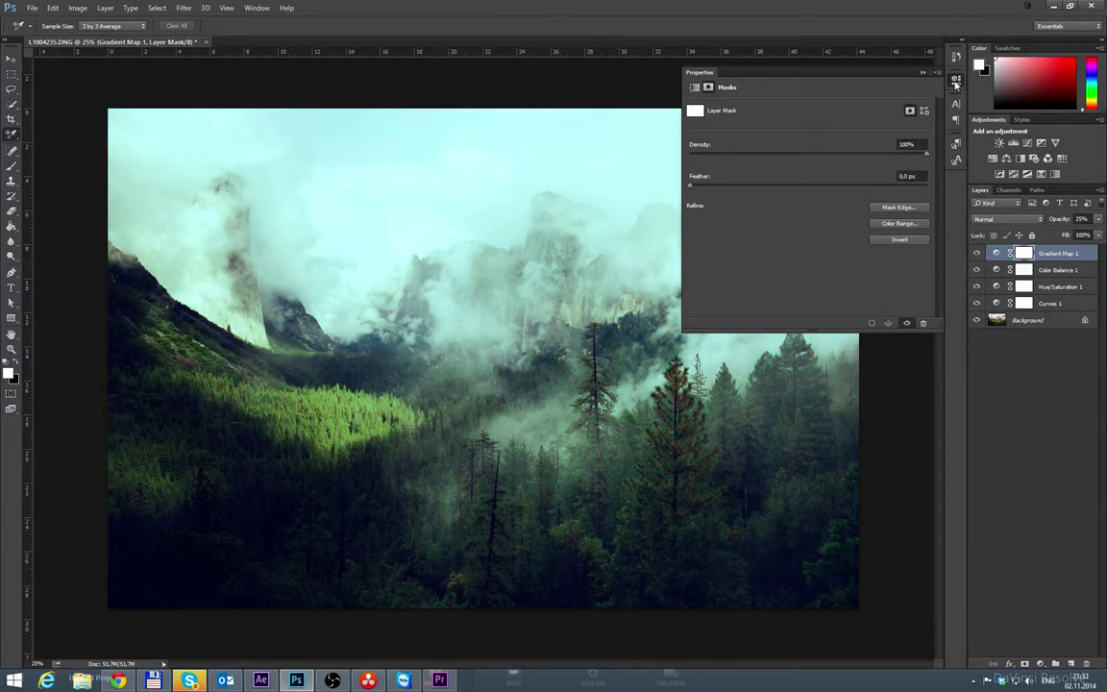
click(956, 119)
mouse_move(978, 252)
mouse_down()
mouse_move(976, 304)
mouse_move(978, 256)
mouse_up()
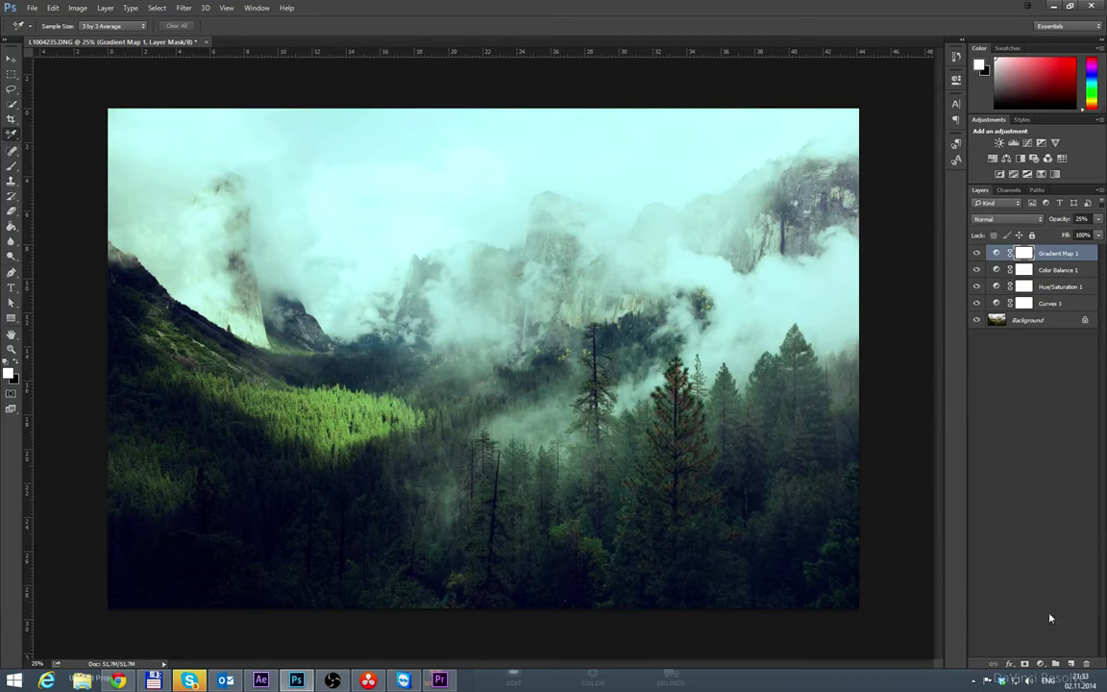
Step: Look through the available adjustment layer types and select the Background layer
click(1041, 663)
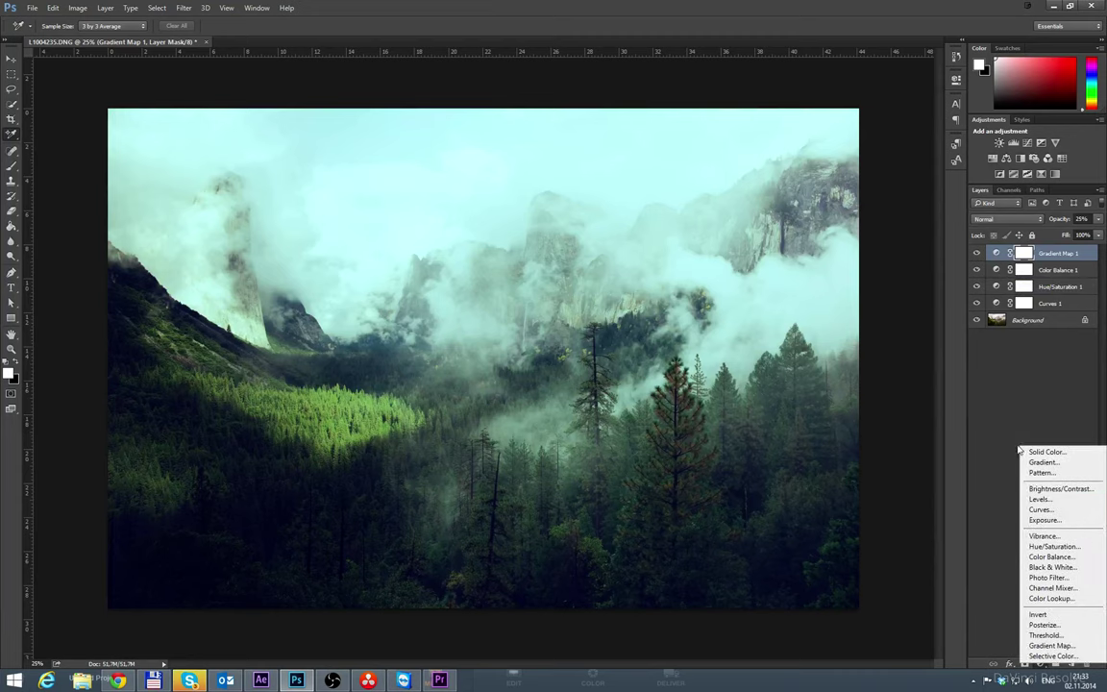
click(1020, 319)
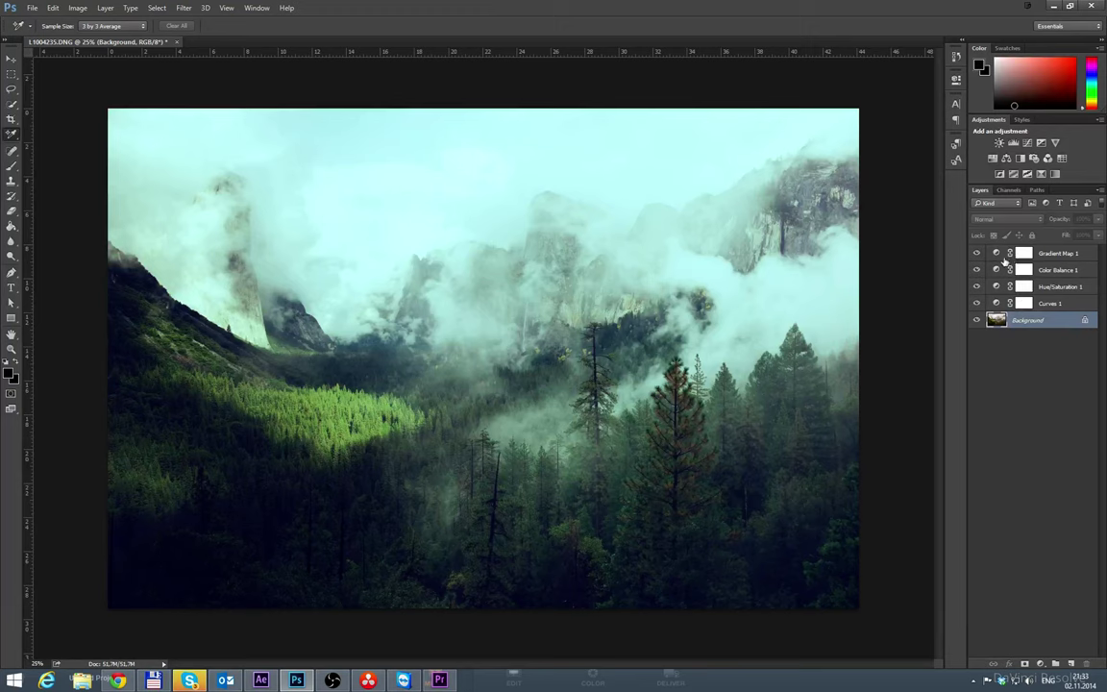
click(1040, 664)
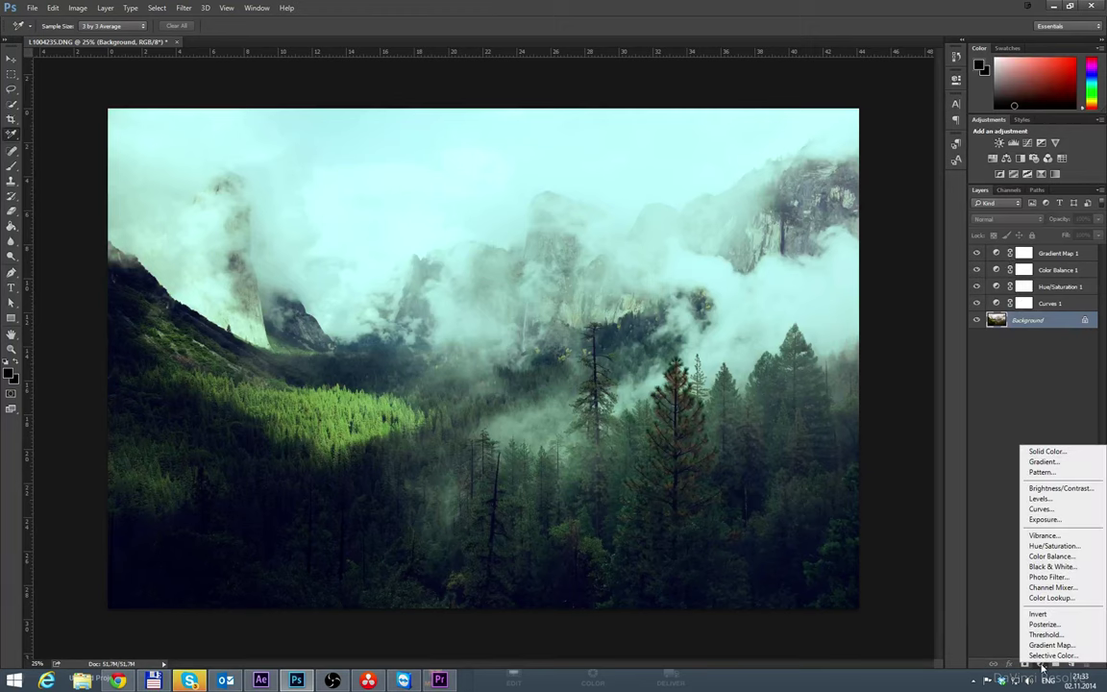
click(993, 370)
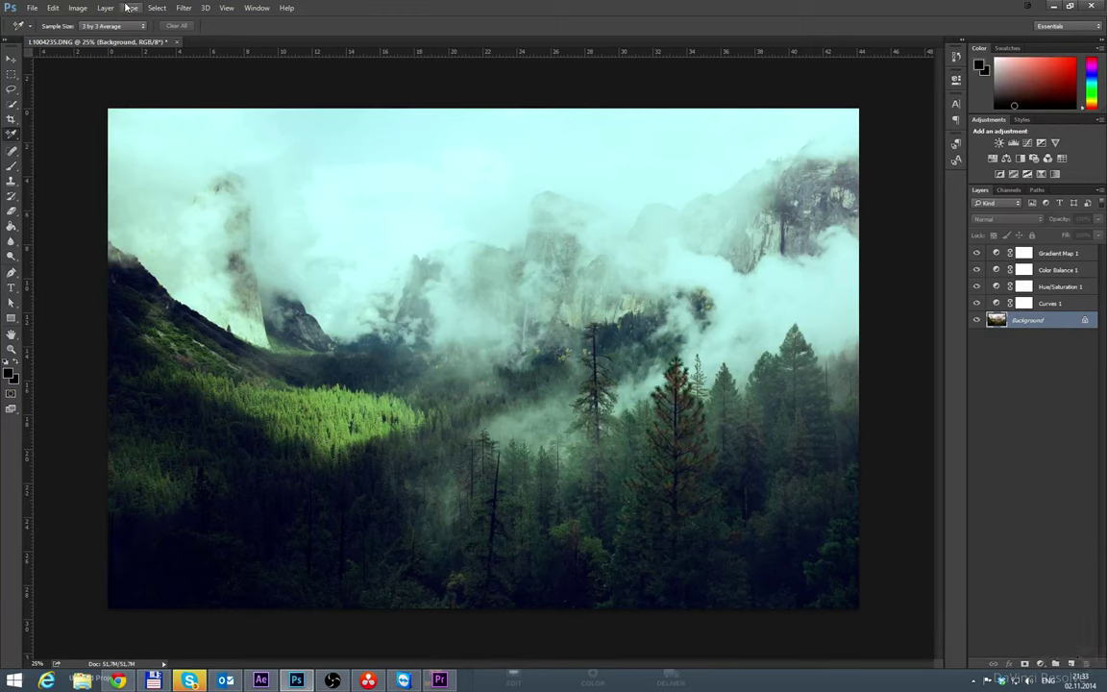
Step: Export the grade as a CUBE color lookup table at Medium quality with 32 grid points, saved to the desktop as lut2
click(31, 8)
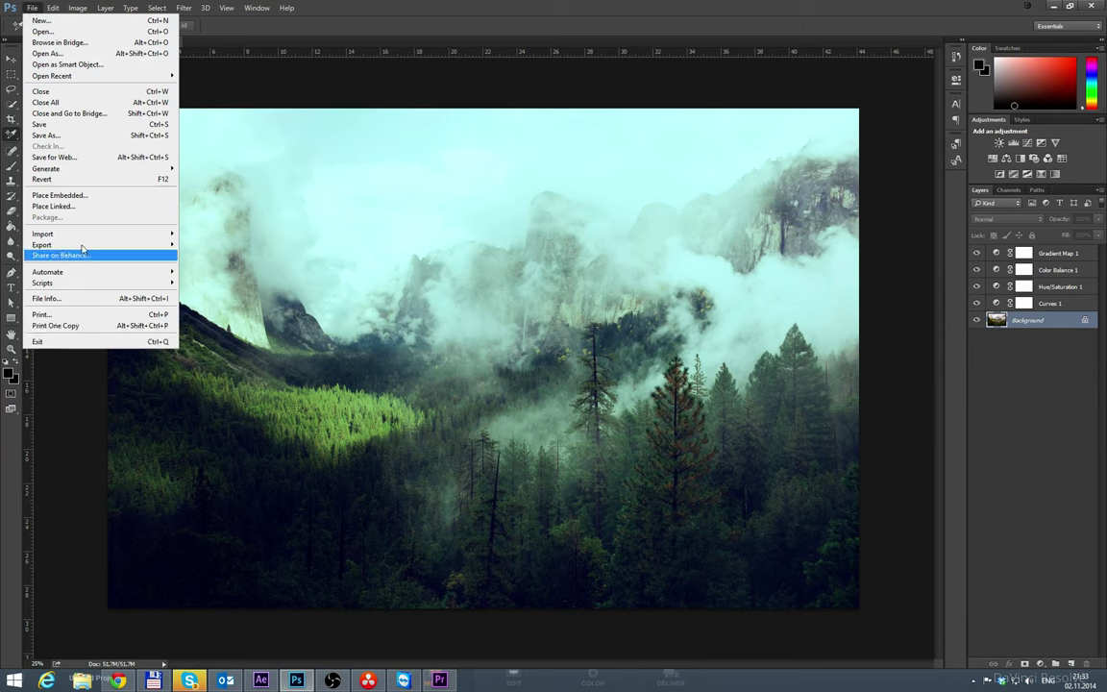
mouse_move(83, 245)
click(231, 294)
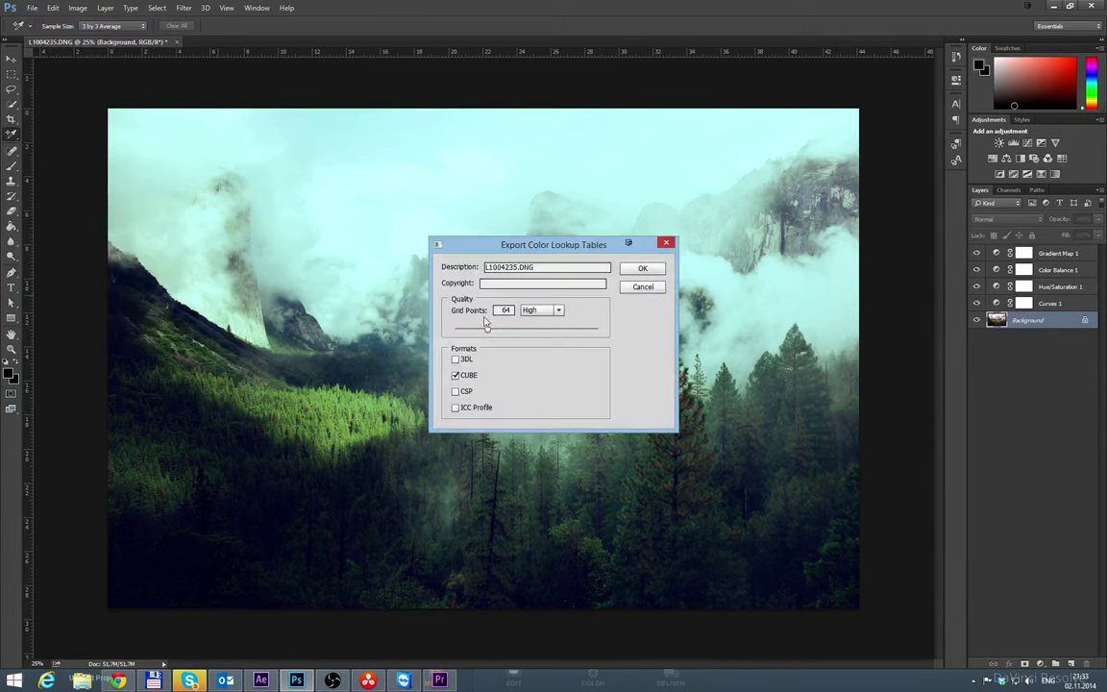
click(542, 309)
click(525, 363)
click(636, 269)
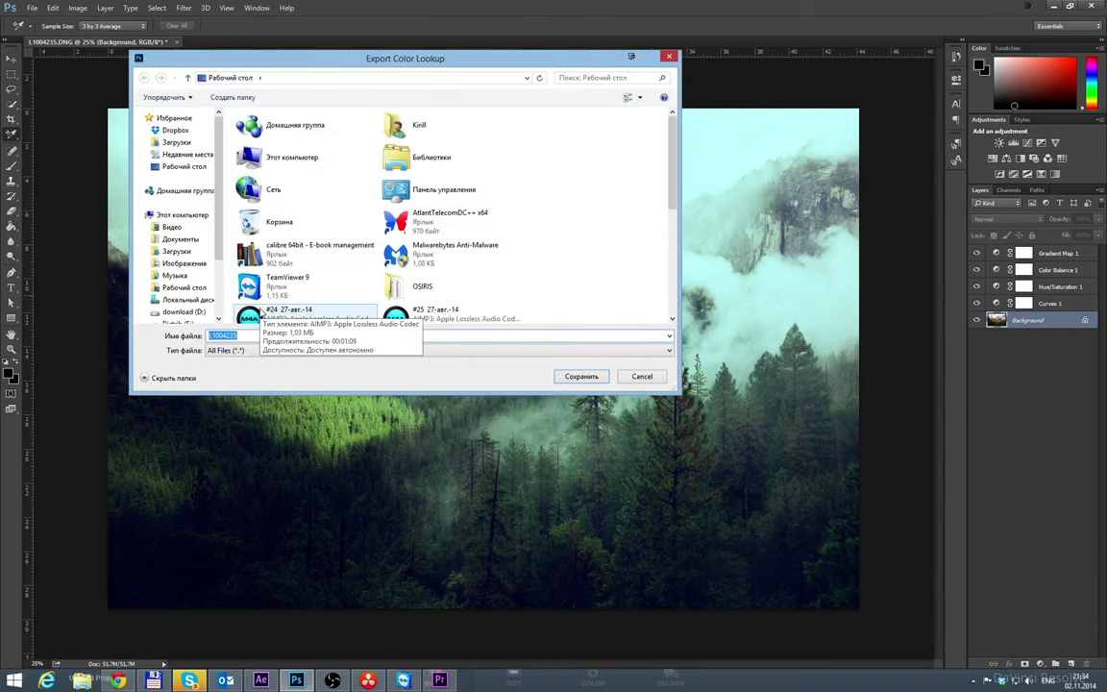
text(lut2)
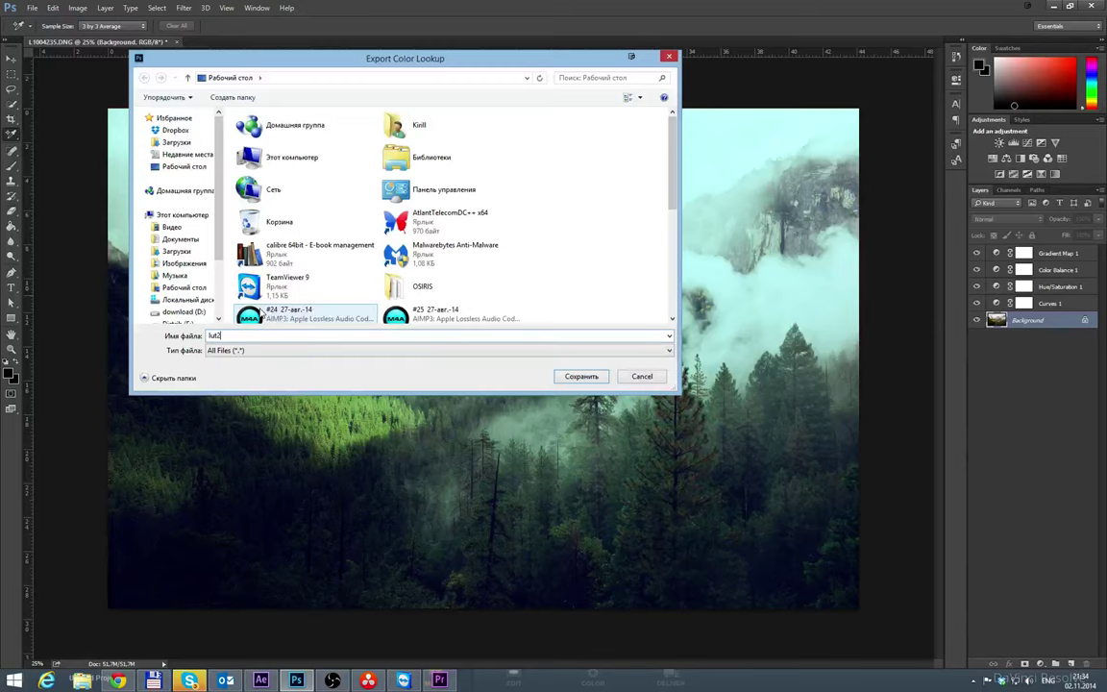
click(586, 376)
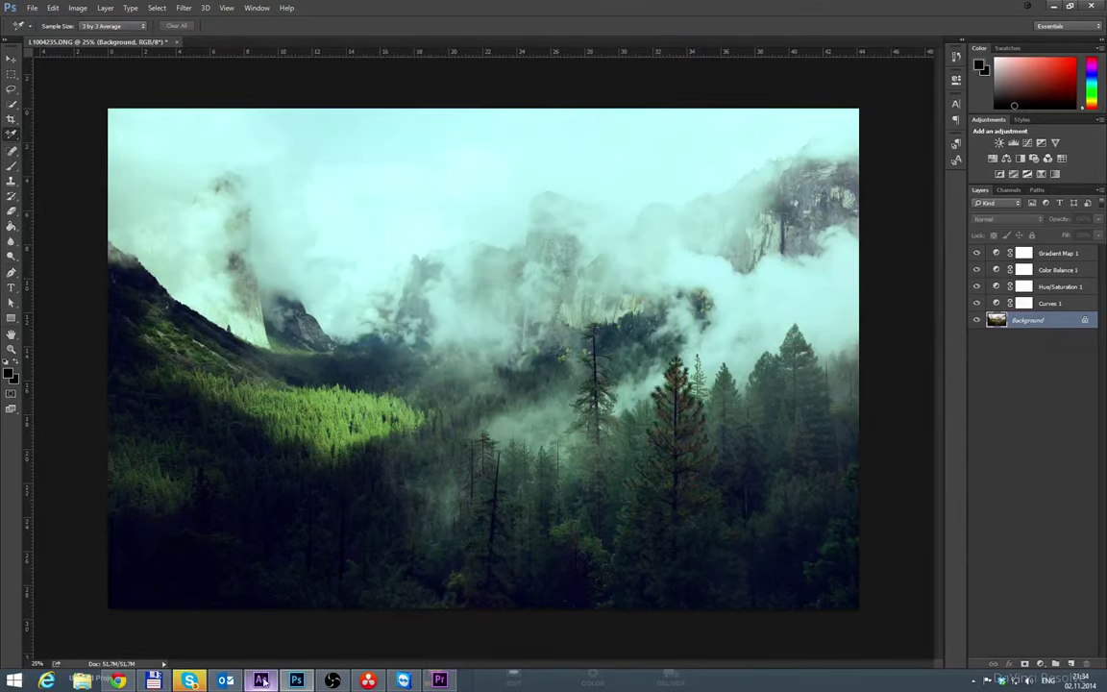
Step: Switch to After Effects, import L1004235.DNG with its existing Camera Raw settings and create a composition from it
click(261, 680)
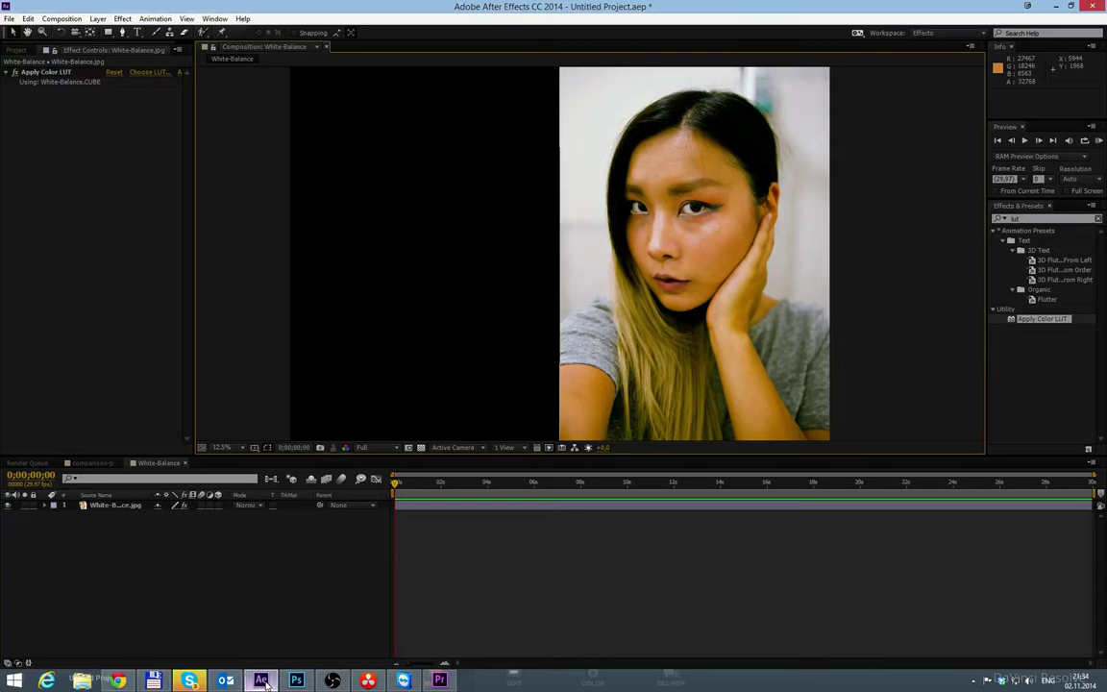
click(11, 51)
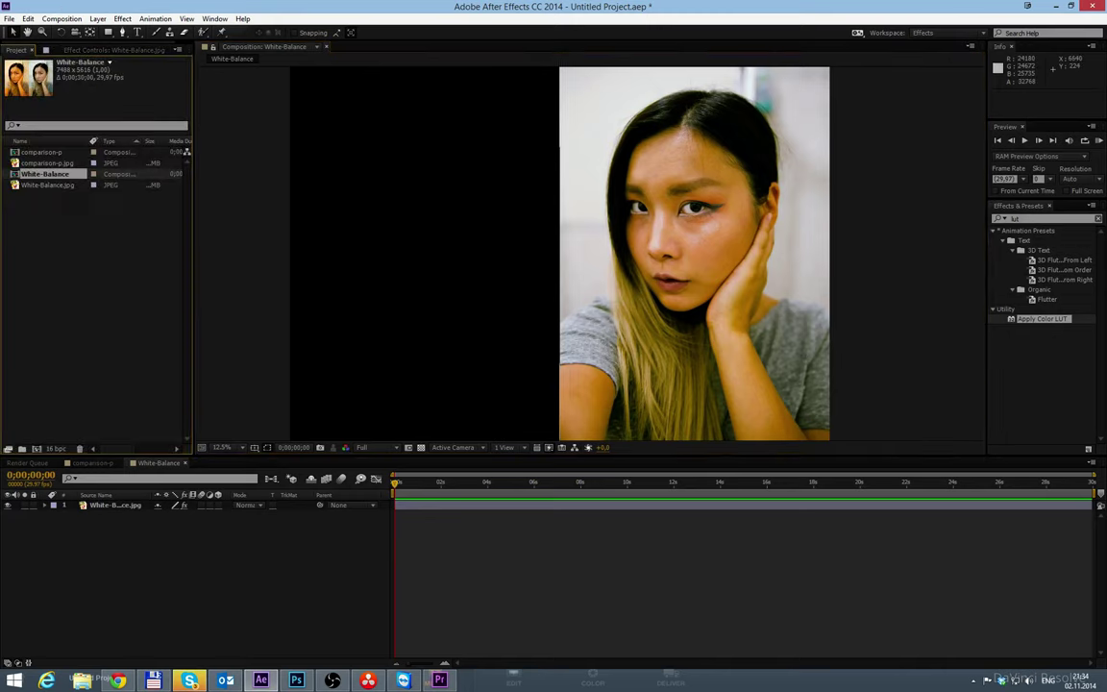
click(28, 247)
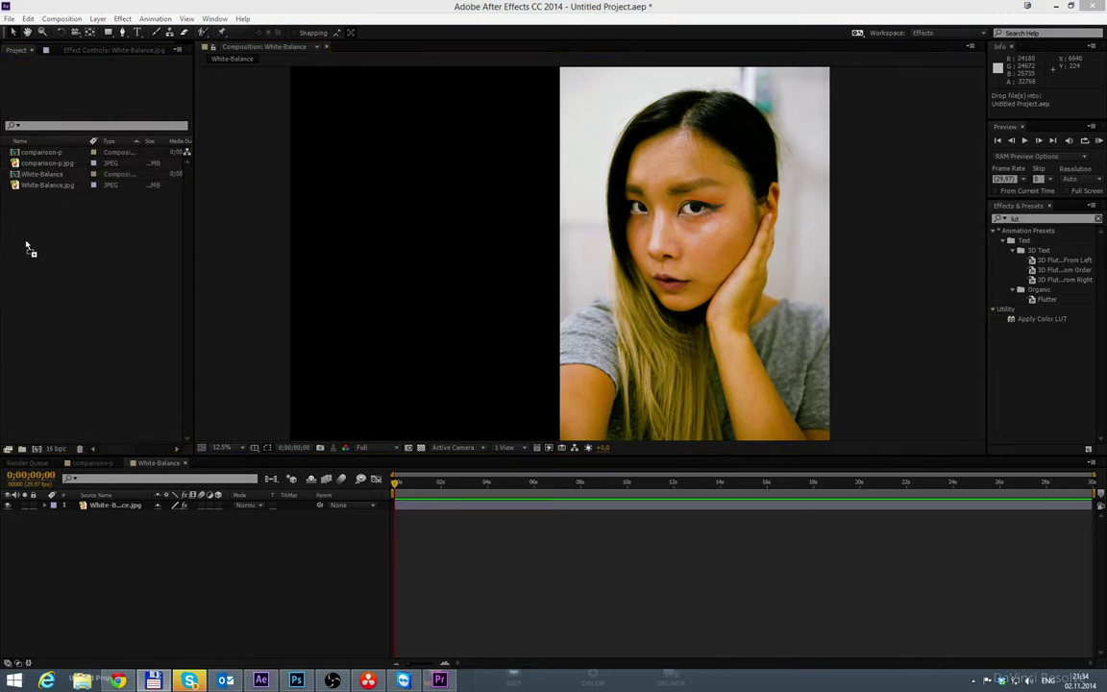
drag(26, 245, 54, 218)
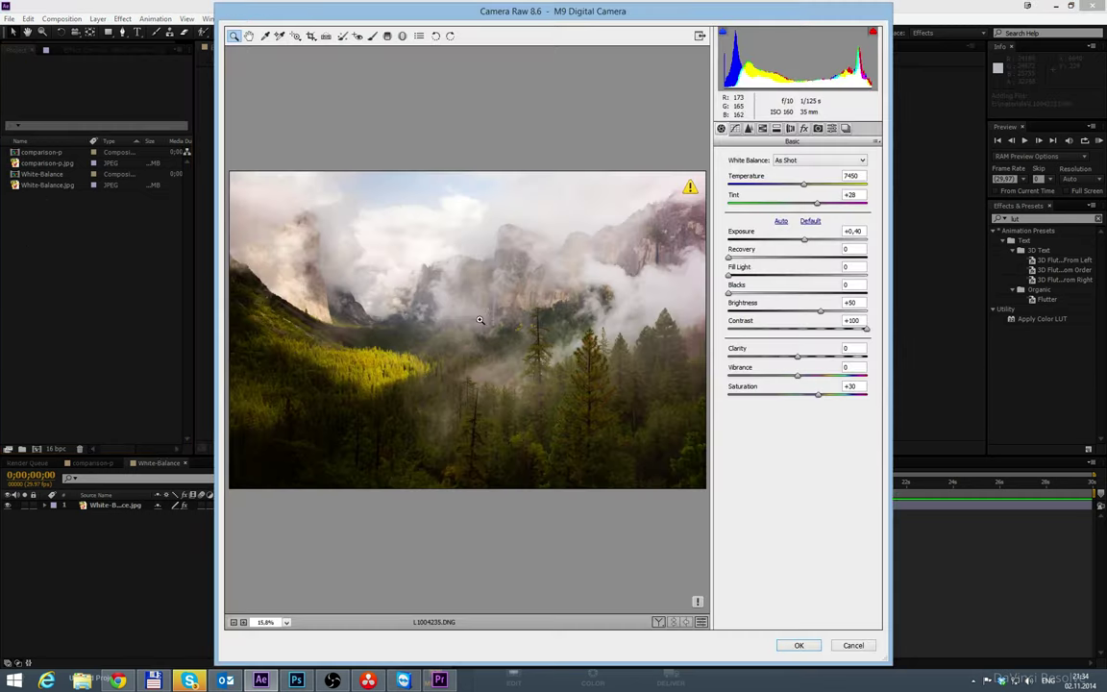
click(799, 646)
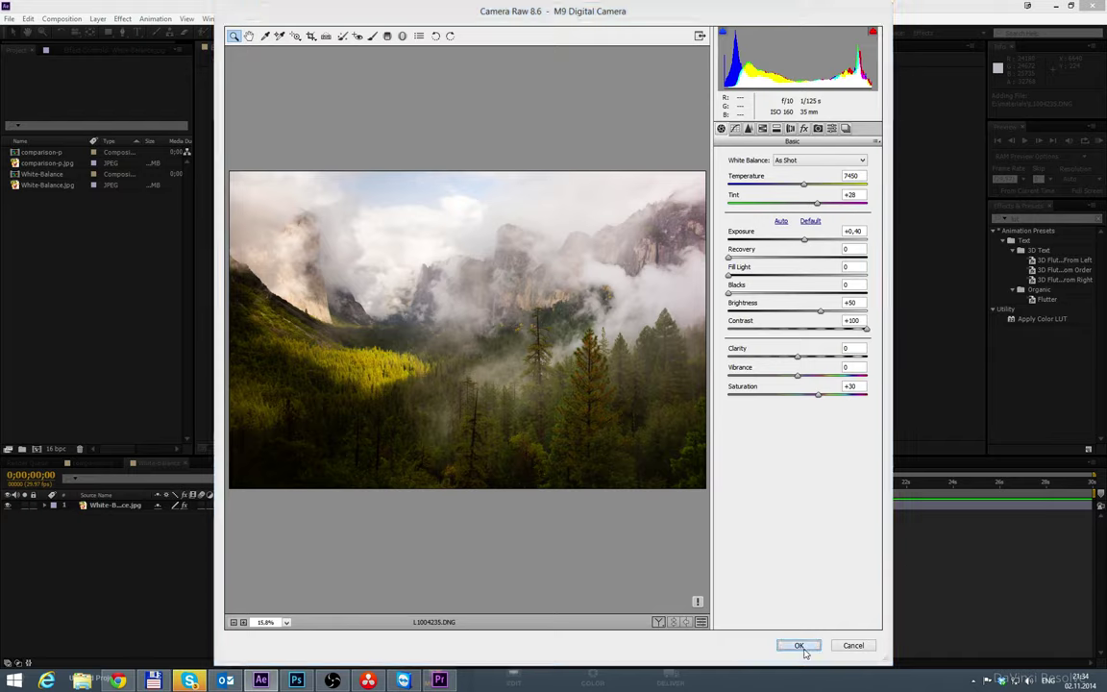
drag(15, 176, 36, 449)
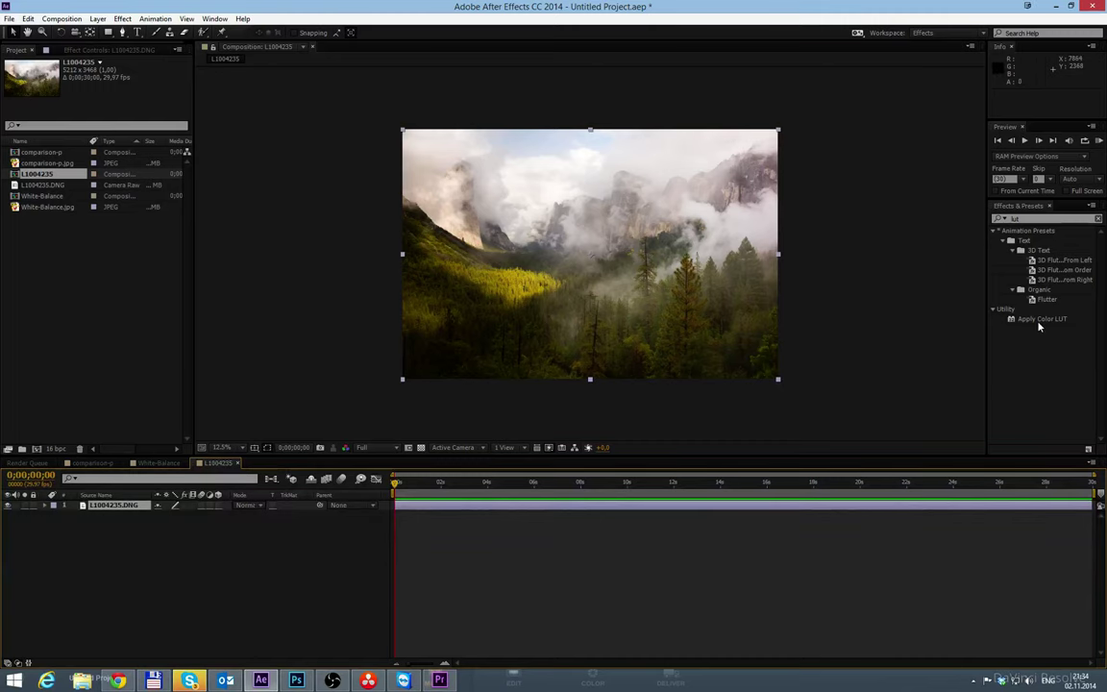
Step: Add the Apply Color LUT effect with lut2.CUBE to the L1004235.DNG layer and compare the result with the grade in Photoshop
double_click(1038, 321)
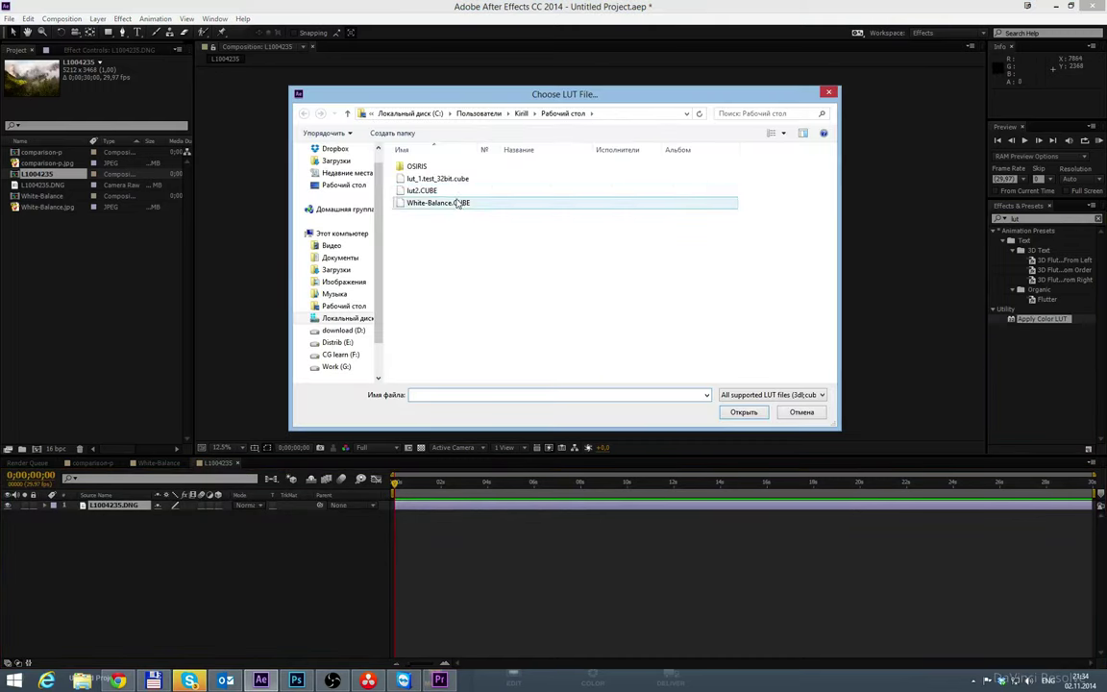
double_click(423, 190)
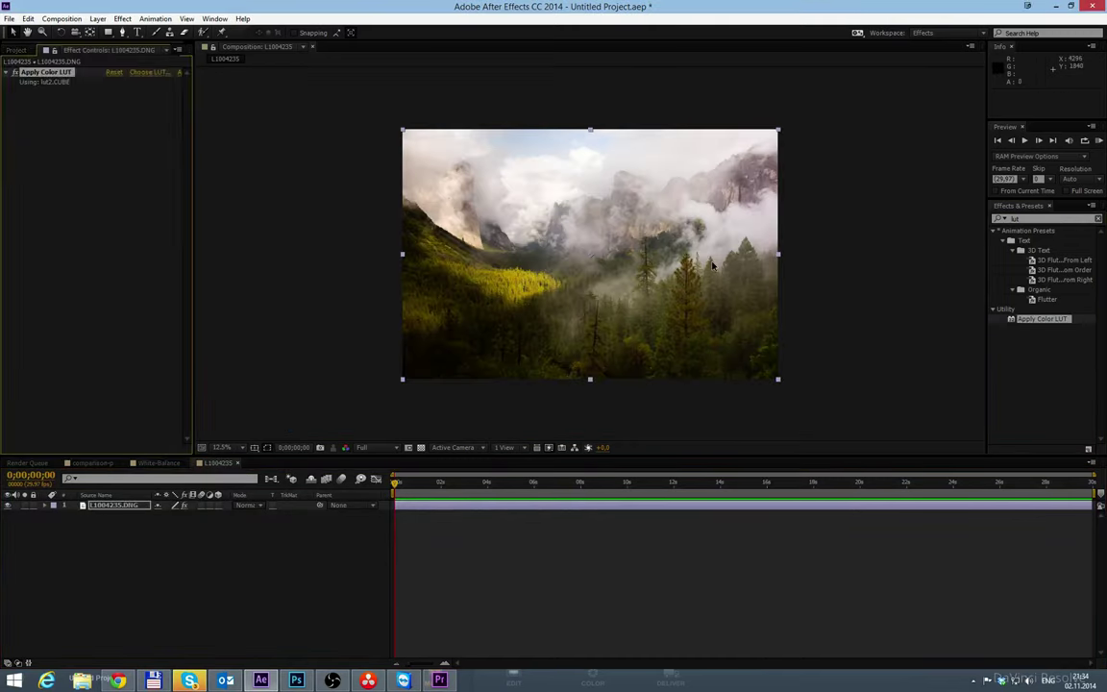
scroll(679, 244, up, 1)
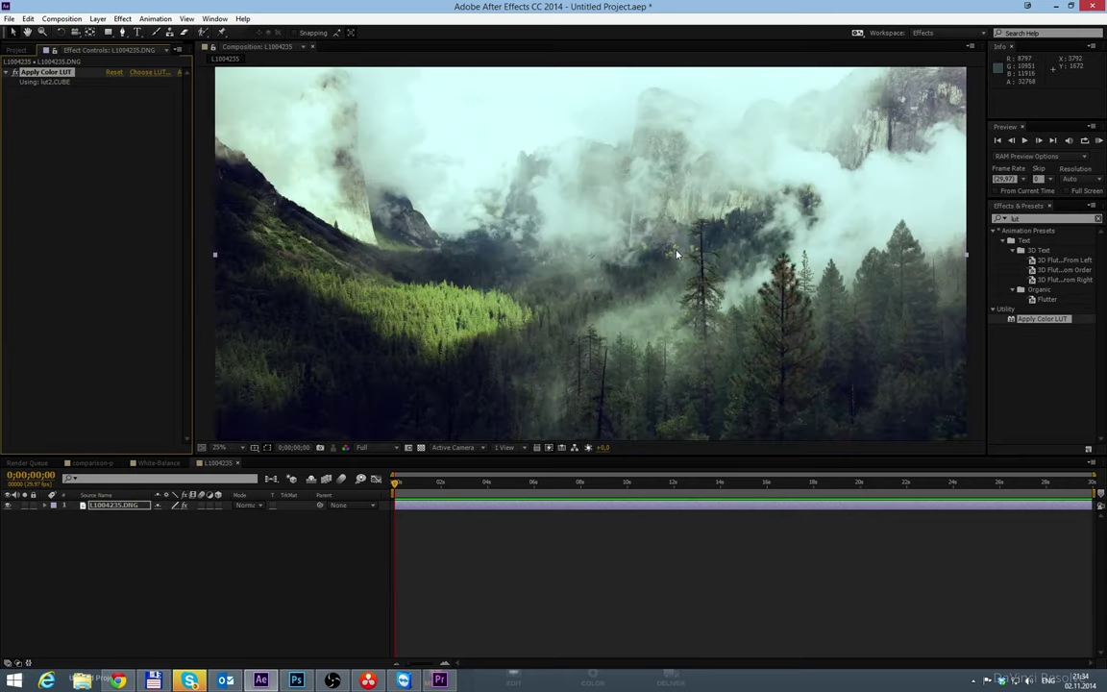
scroll(679, 248, down, 1)
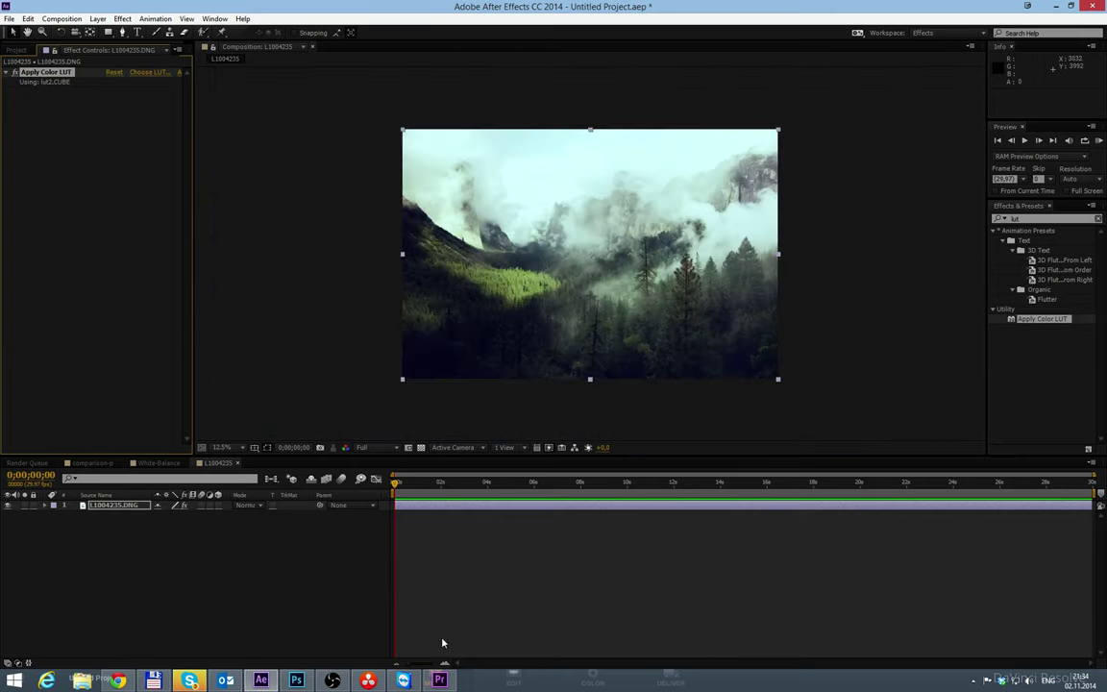
click(298, 680)
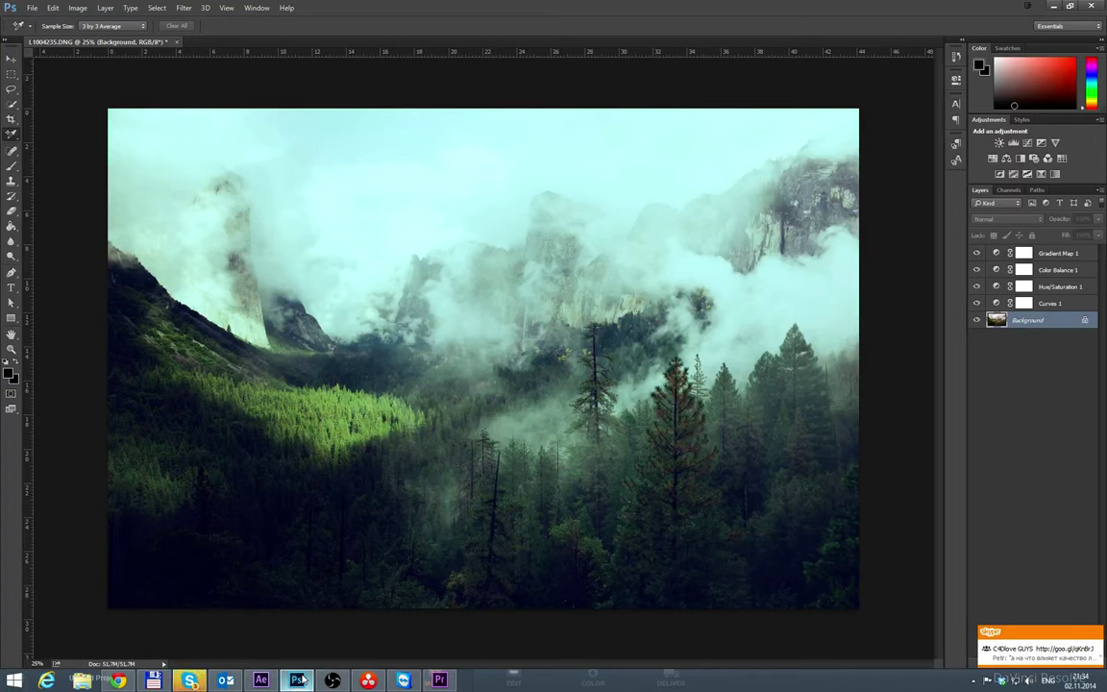
Step: Review the browser pages on 3D LUT Creator, Lattice, systems supporting 3D LUTs and the article "What is a LUT?"
click(441, 681)
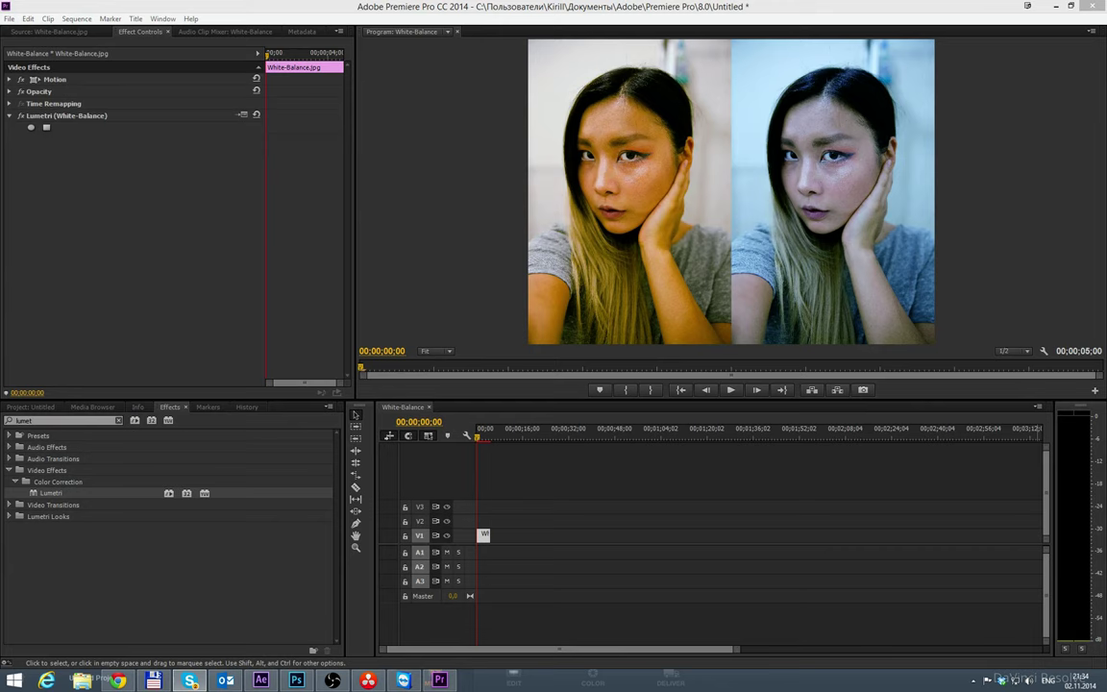
click(118, 680)
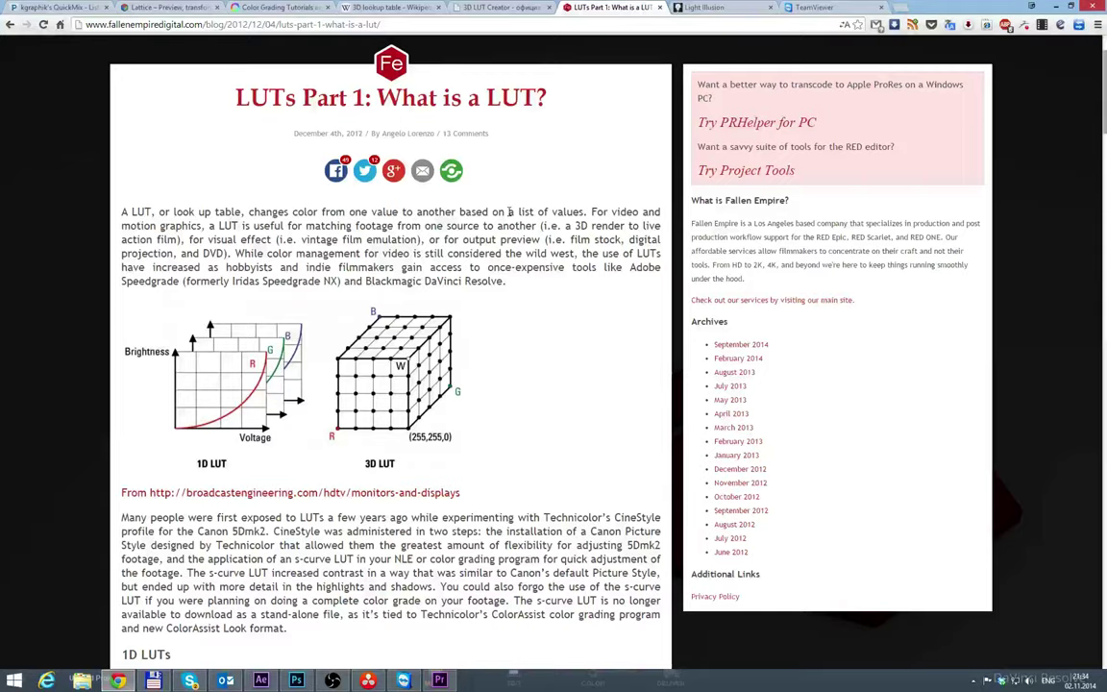
click(463, 9)
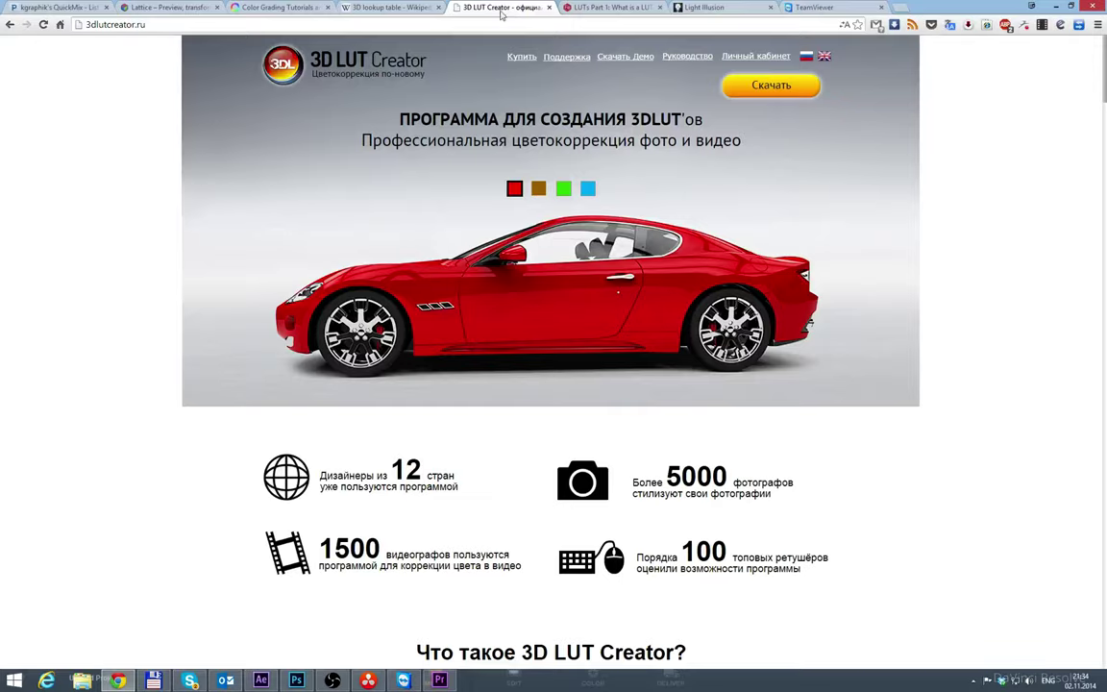
scroll(168, 145, down, 4)
click(171, 7)
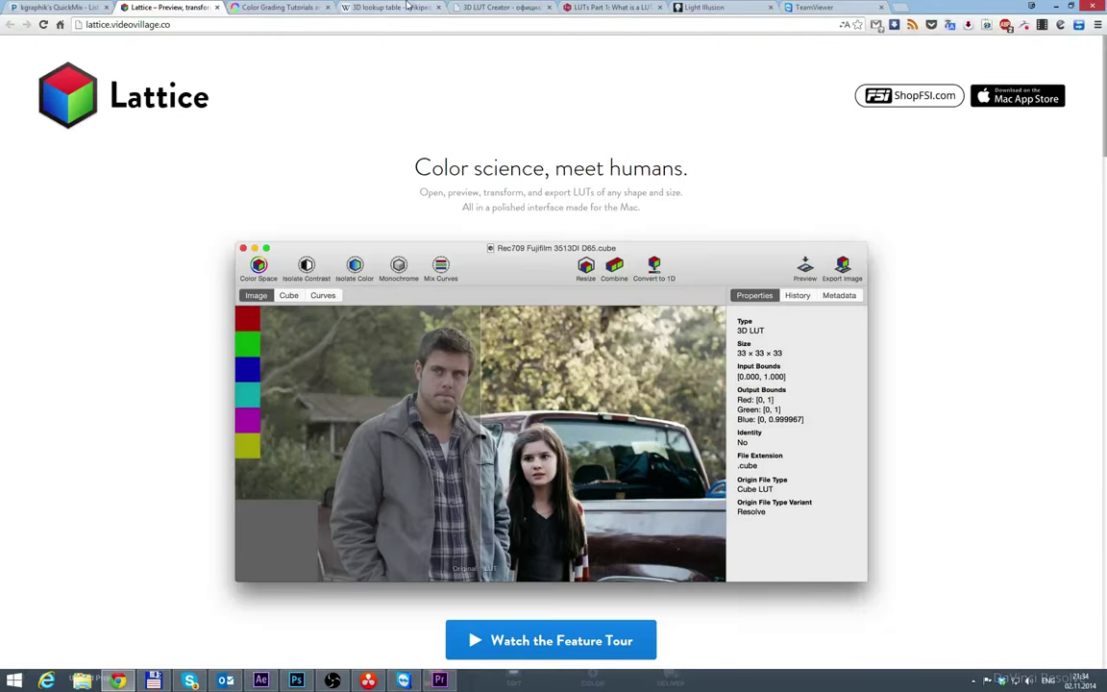
click(388, 12)
scroll(336, 141, down, 9)
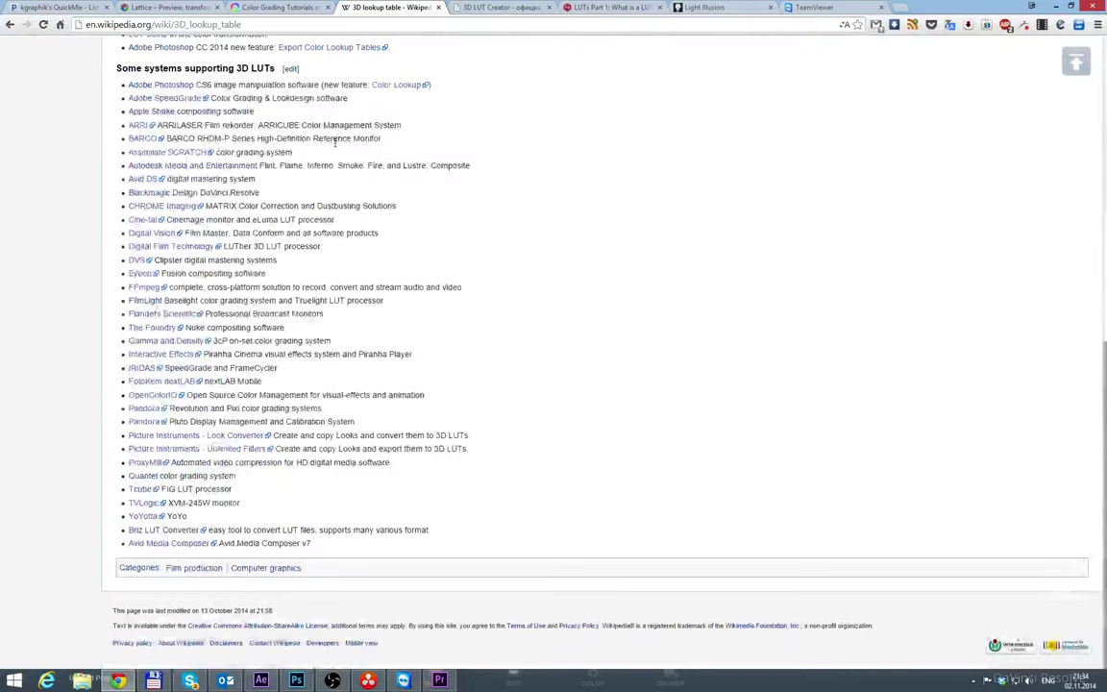
scroll(302, 127, up, 6)
click(500, 9)
click(572, 9)
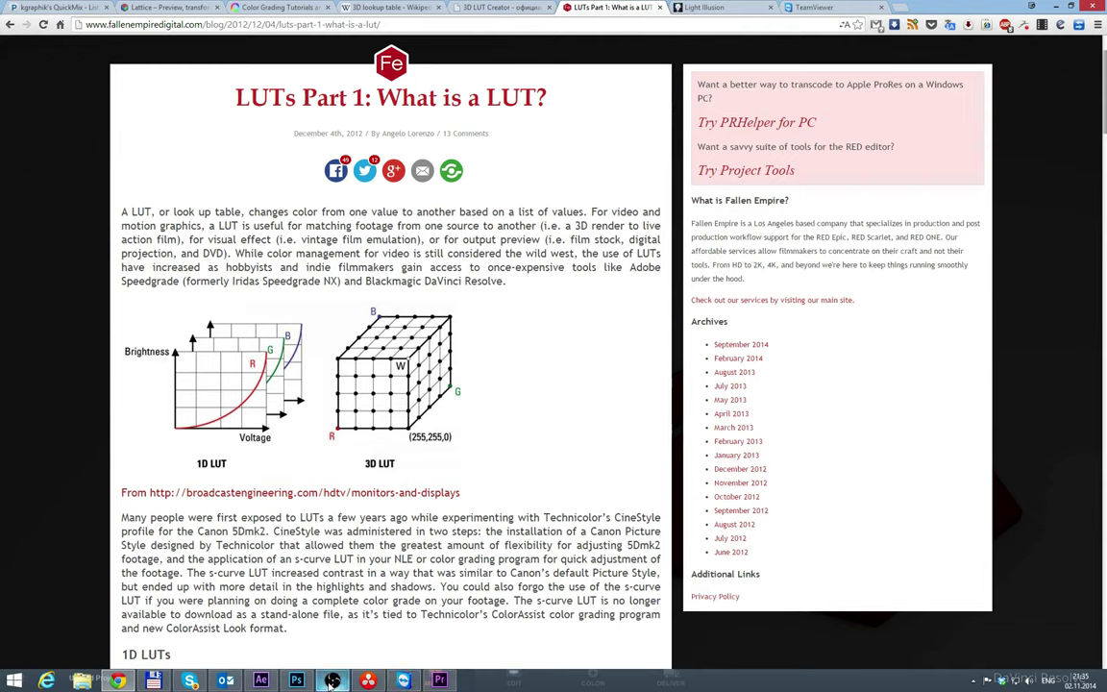
Step: Switch to Photoshop, reopen the color lookup table export options and set the grid points to 66
click(300, 681)
click(32, 8)
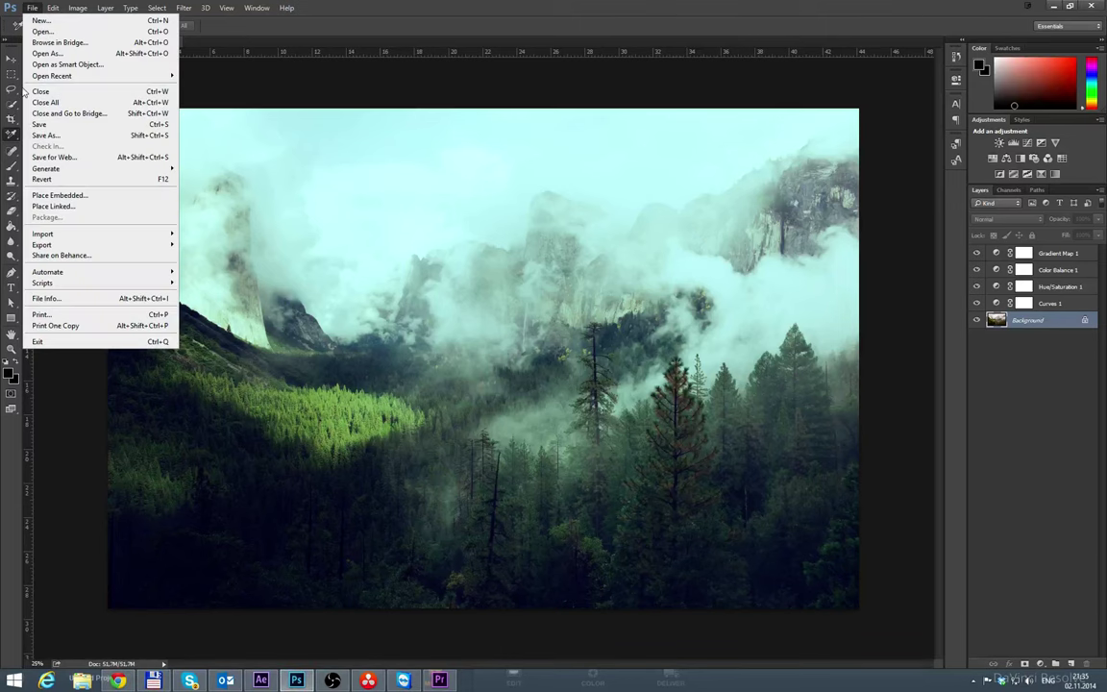
mouse_move(85, 246)
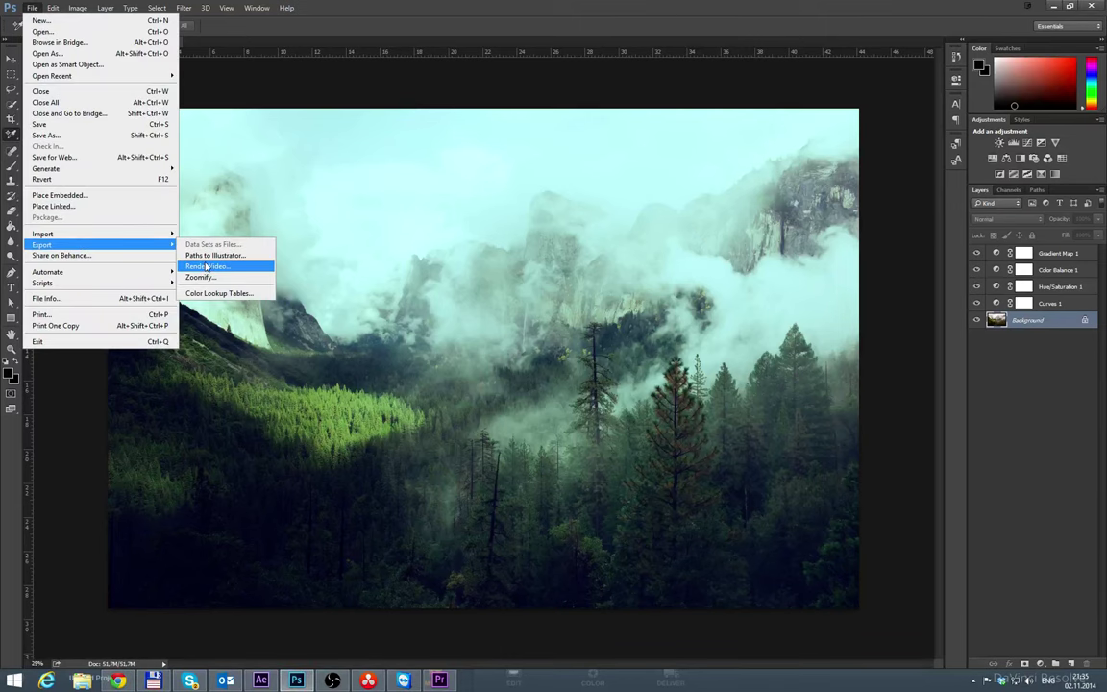
mouse_move(144, 246)
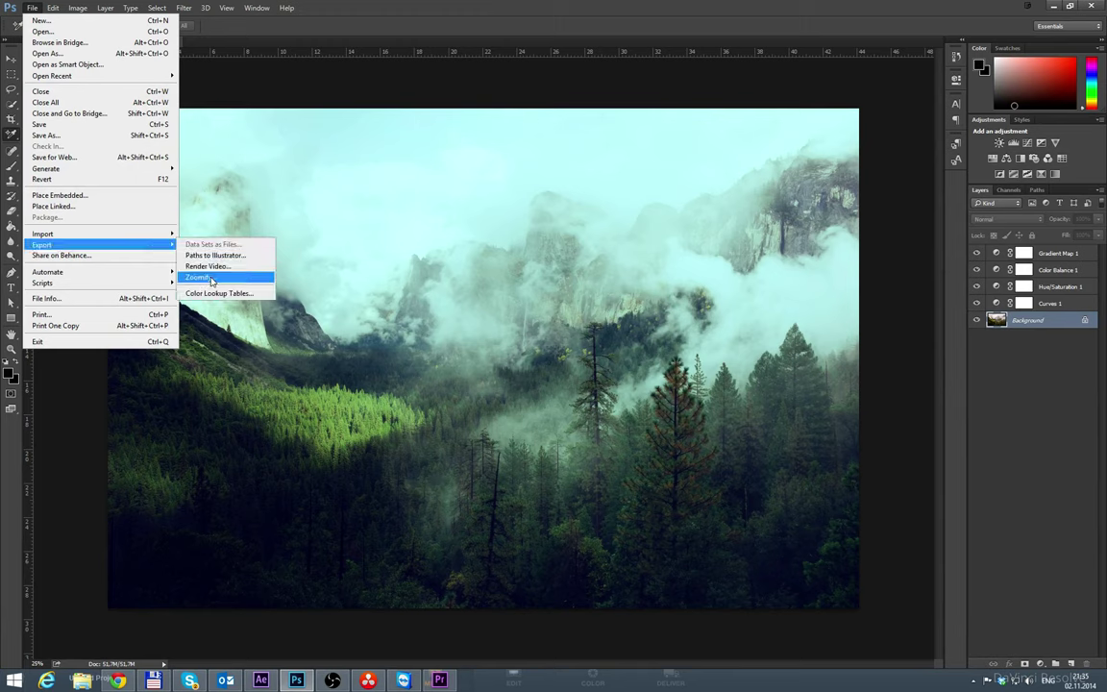
click(215, 296)
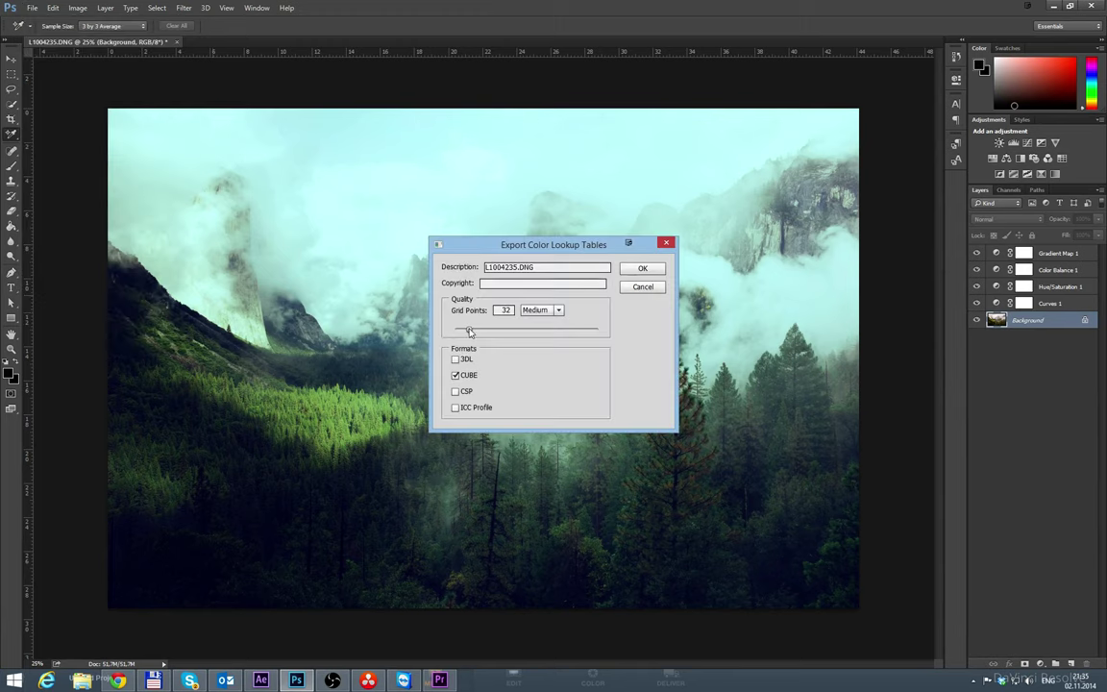
drag(469, 330, 611, 348)
drag(598, 329, 489, 330)
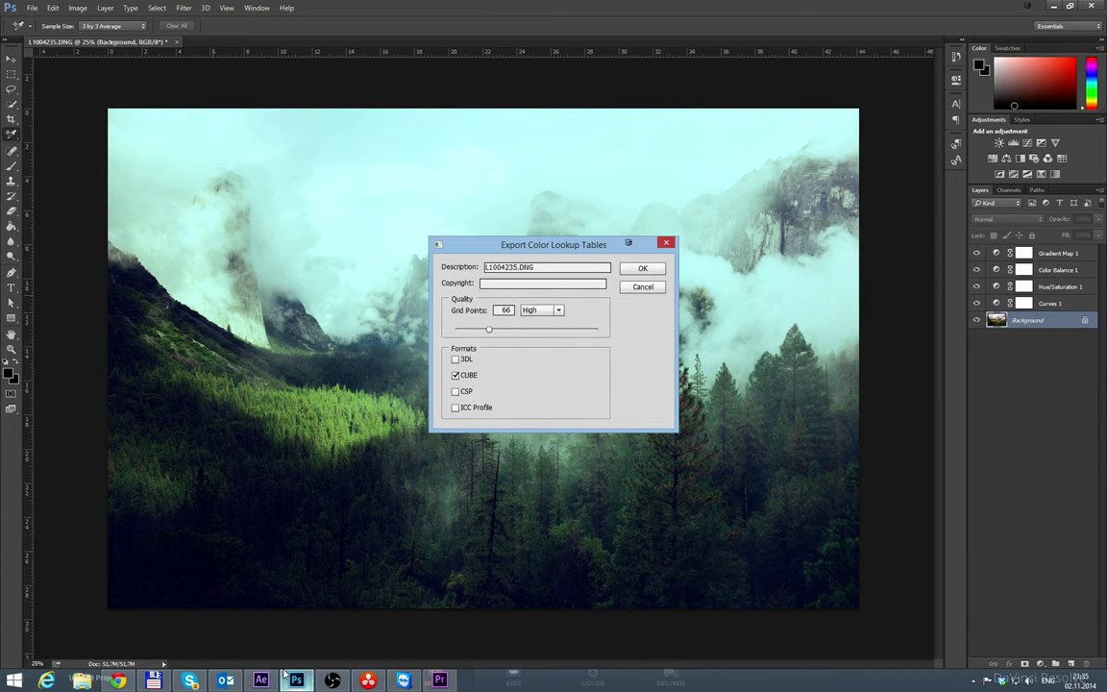
Step: Examine the 3D LUT cube diagram in the browser, the Lumetri result in Premiere Pro and the LUT-graded landscape in After Effects
click(117, 681)
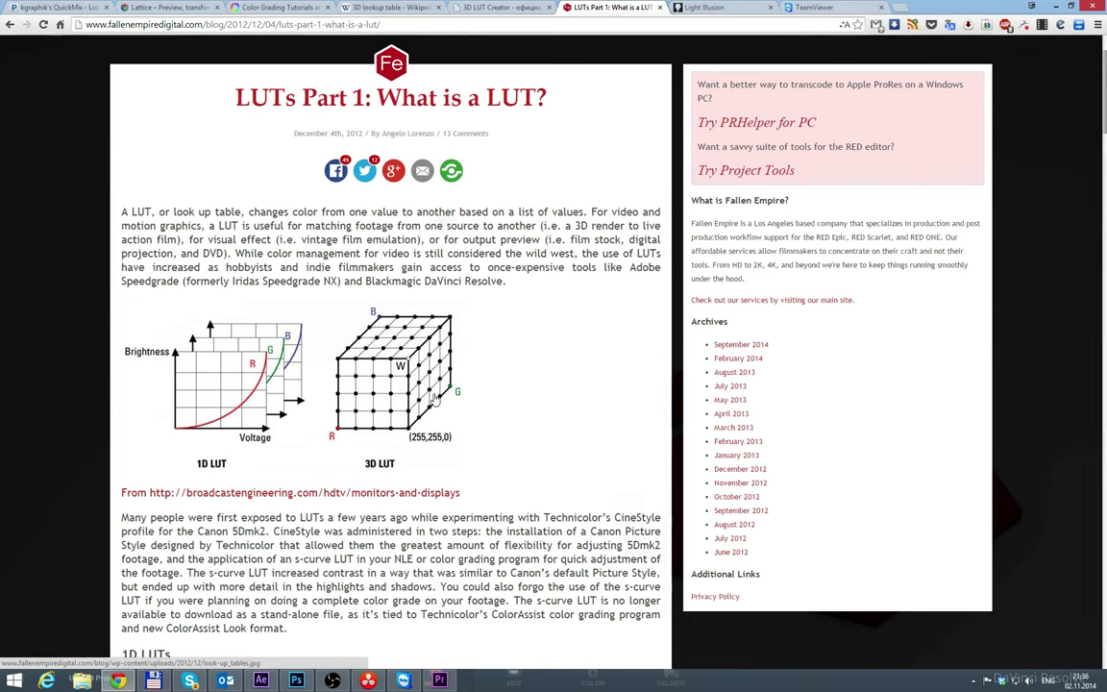
mouse_move(439, 679)
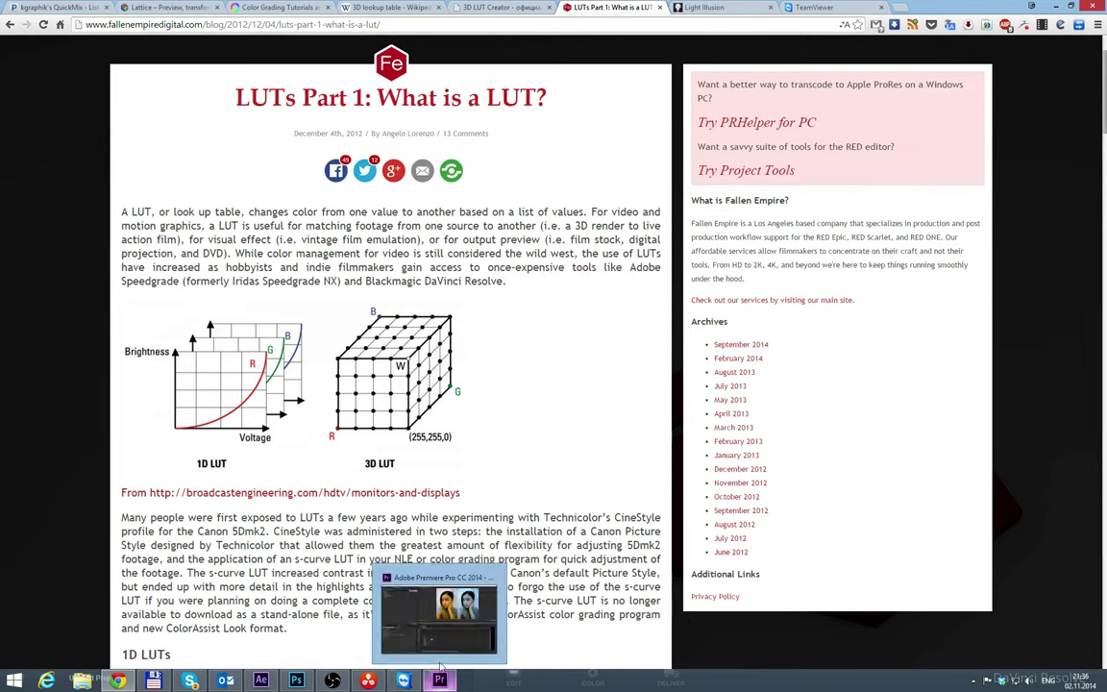
click(429, 581)
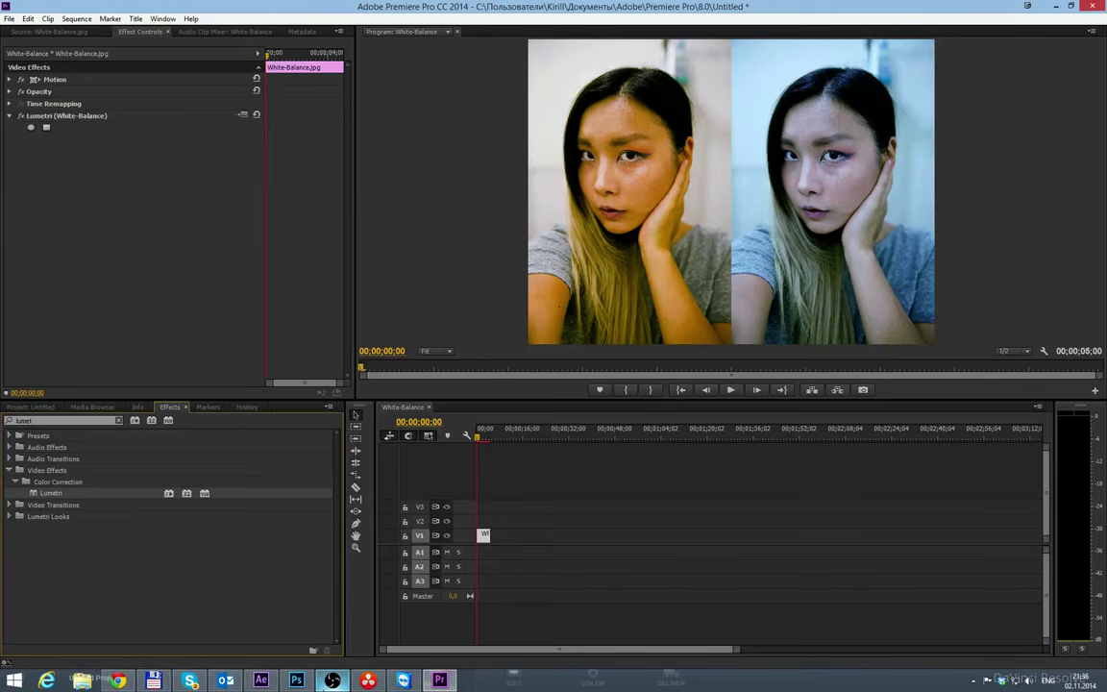
click(260, 679)
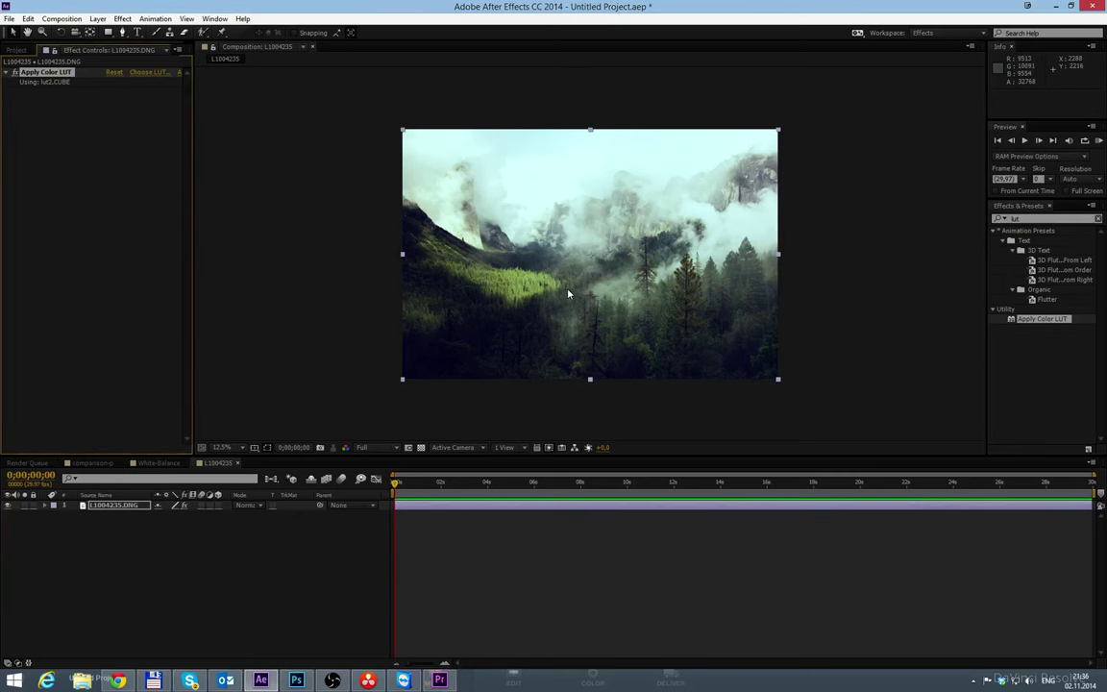
Step: Switch to Premiere Pro and try to import an image file into the project
click(445, 675)
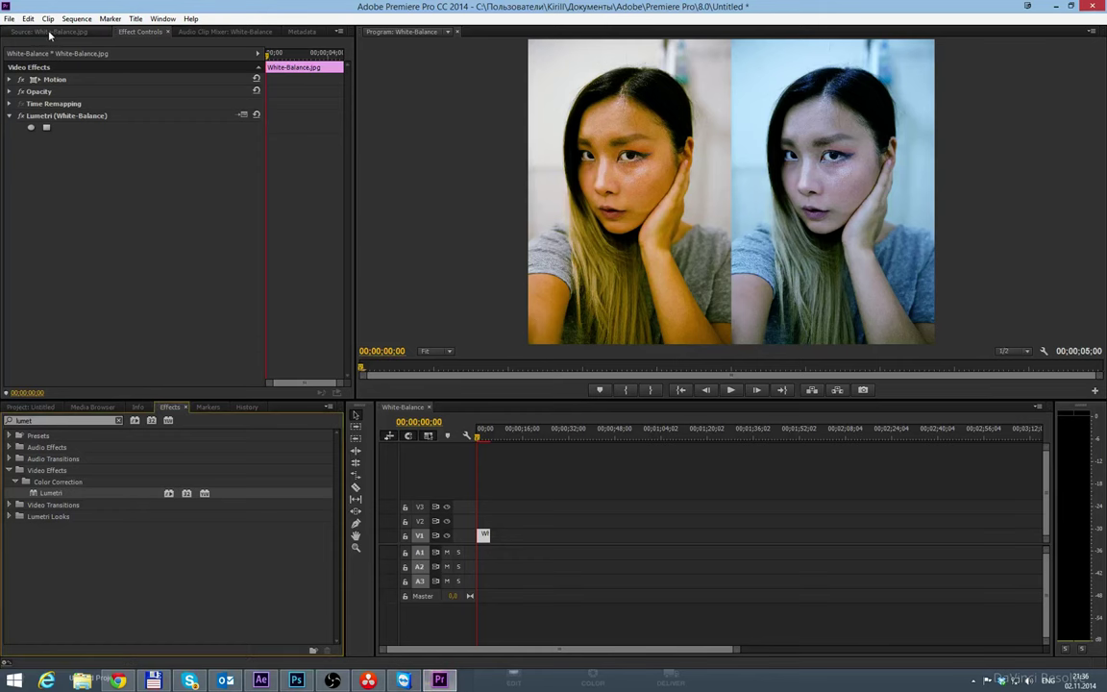
click(34, 408)
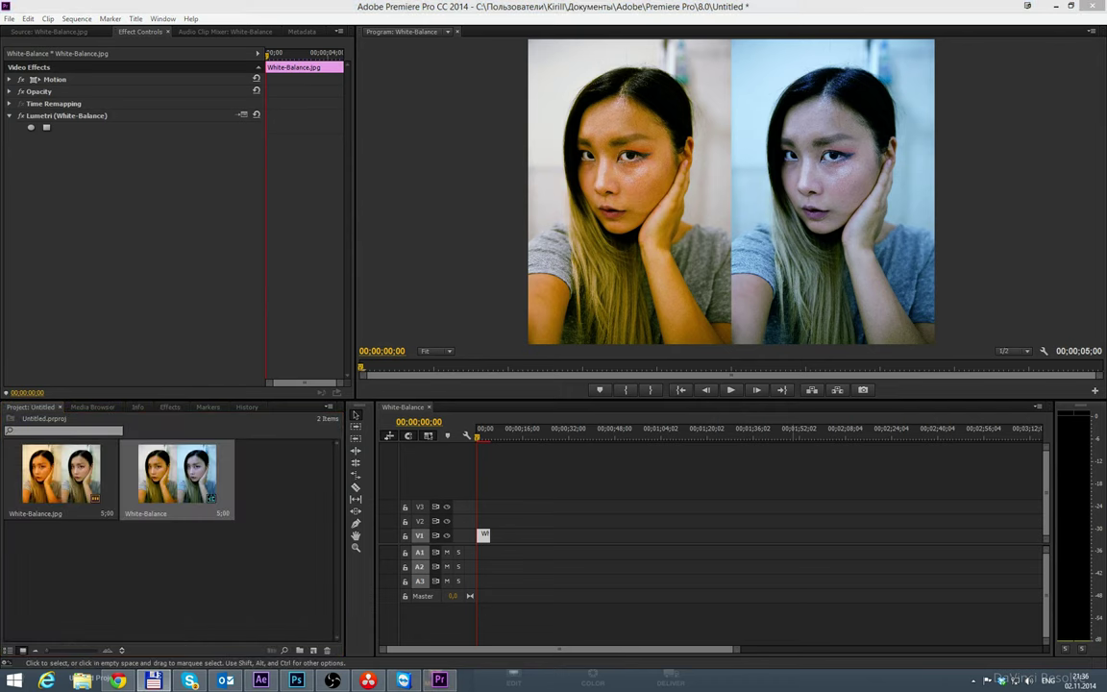
drag(1017, 307, 160, 579)
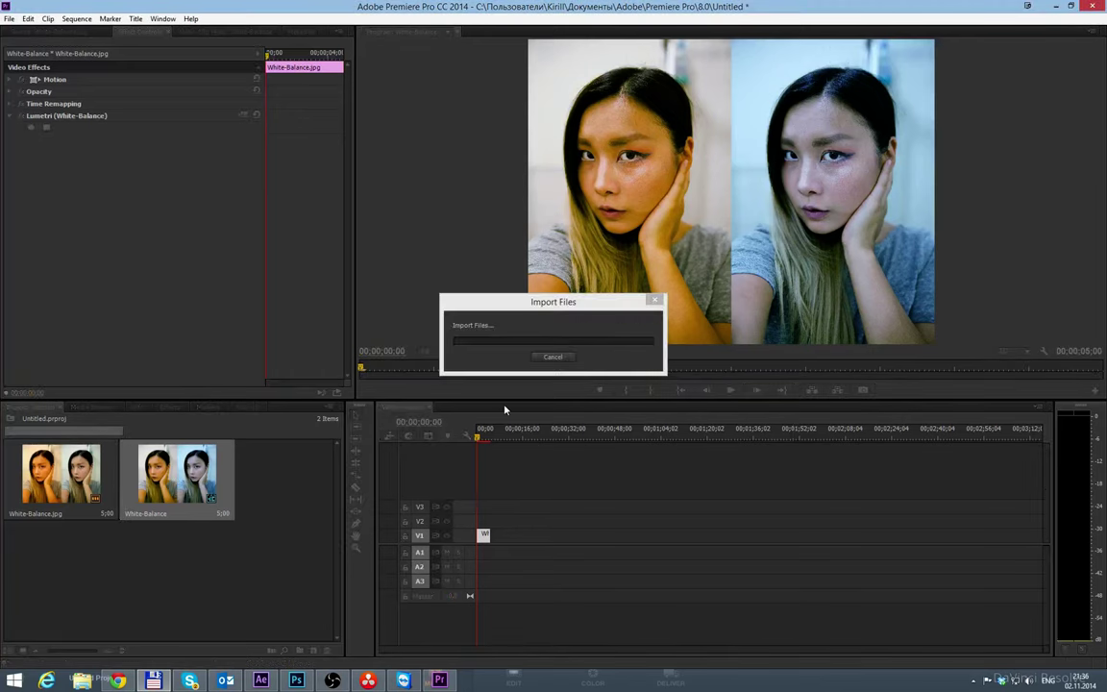
click(554, 403)
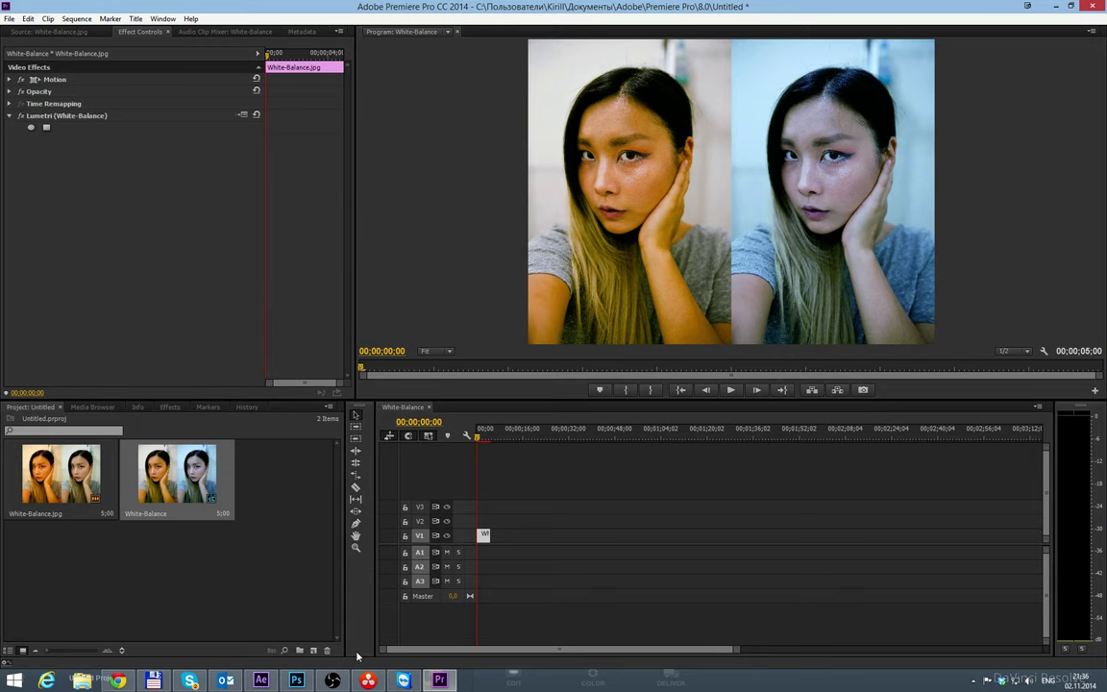
Step: Switch to Photoshop, cancel the color lookup table export and close L1004235.DNG without saving
click(296, 679)
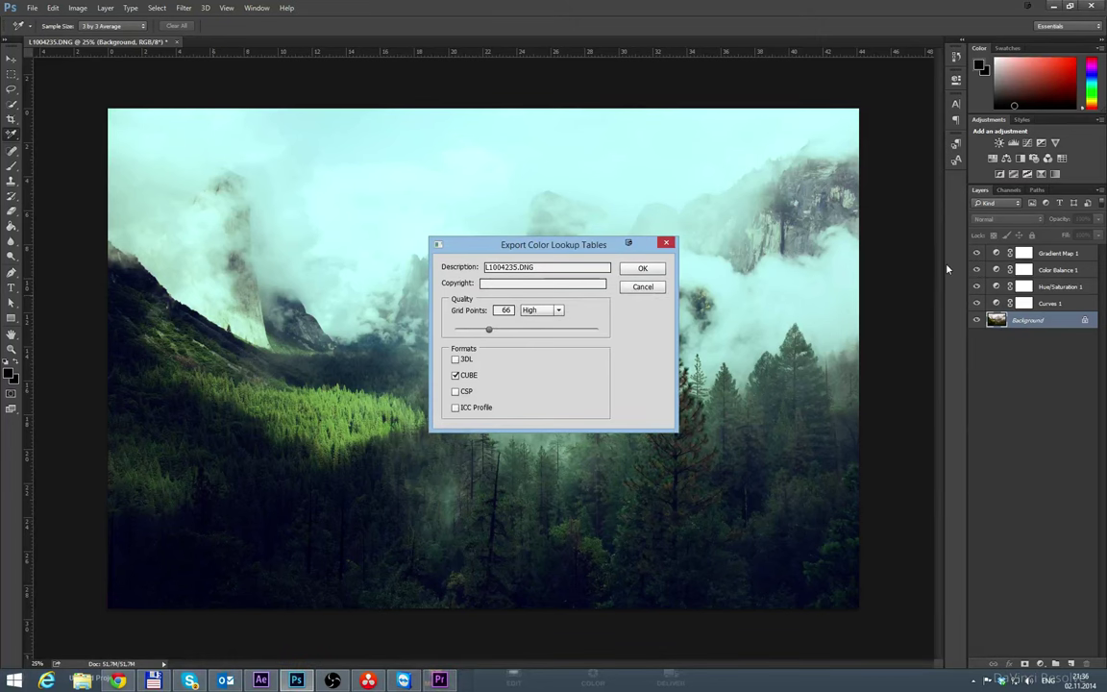
click(642, 288)
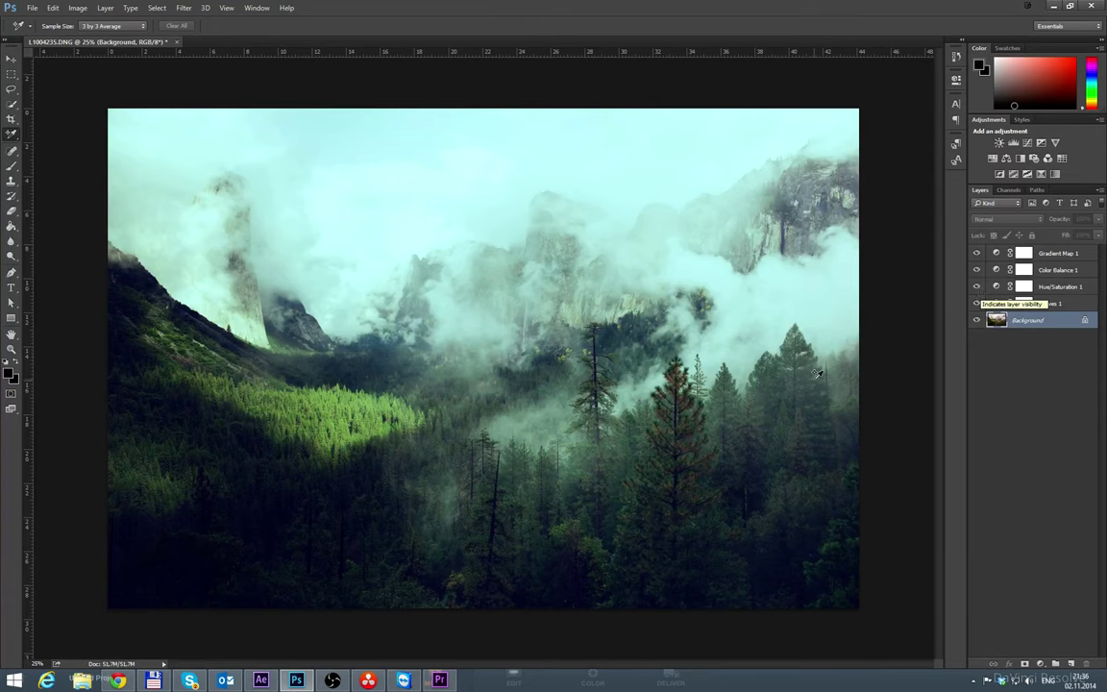
click(296, 680)
click(301, 683)
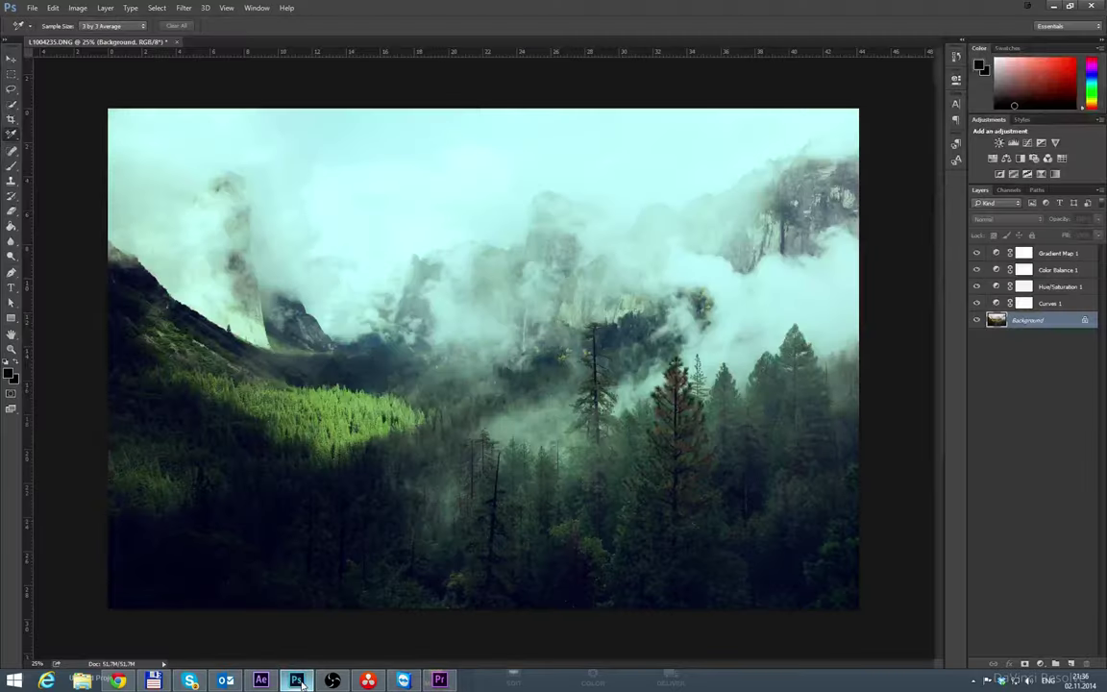
click(161, 42)
click(506, 236)
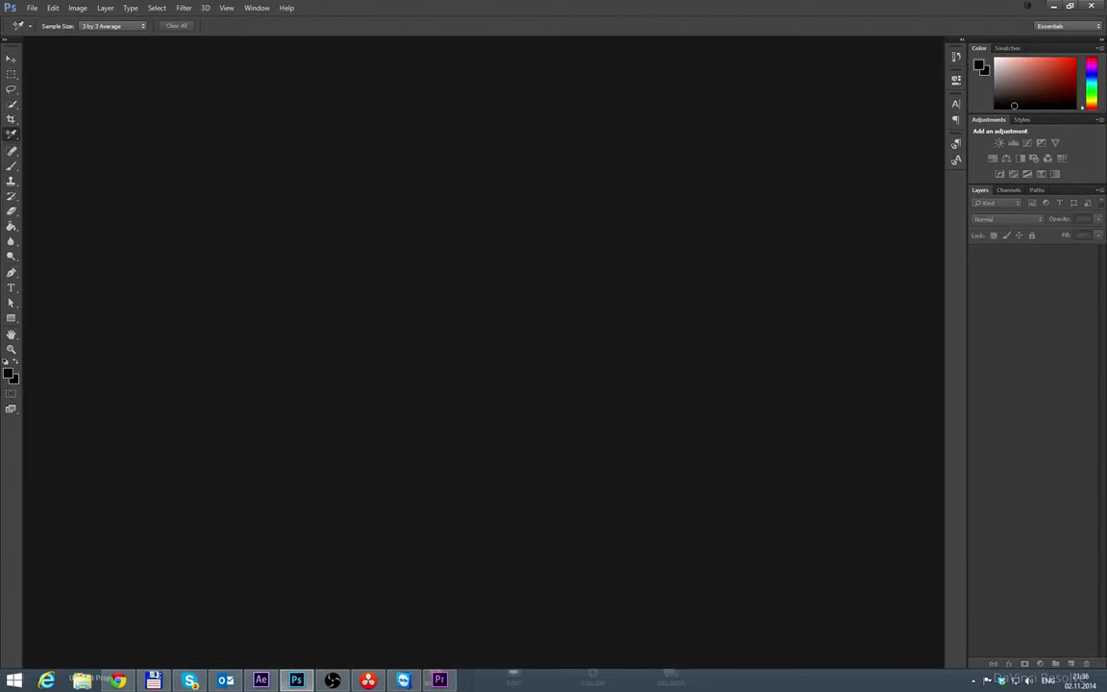
Step: Open L1004220.DNG in Camera Raw and set Exposure +0,35, Recovery 8, Fill Light 34, Blacks 36, Clarity +16 and Vibrance +37
click(155, 678)
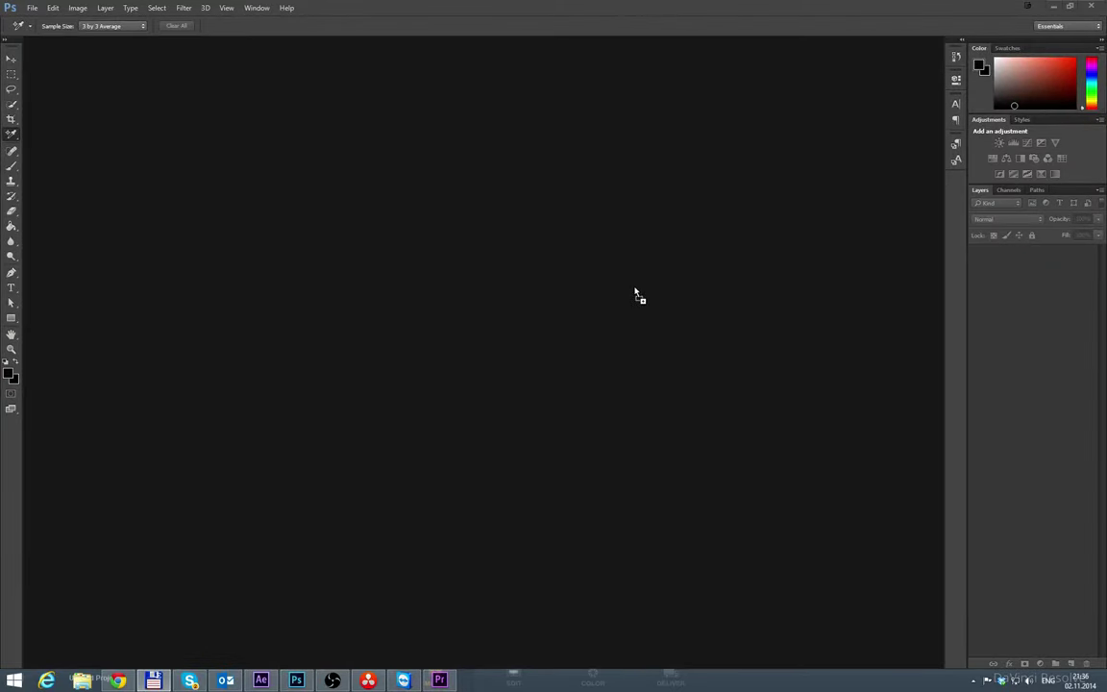
drag(635, 293, 633, 290)
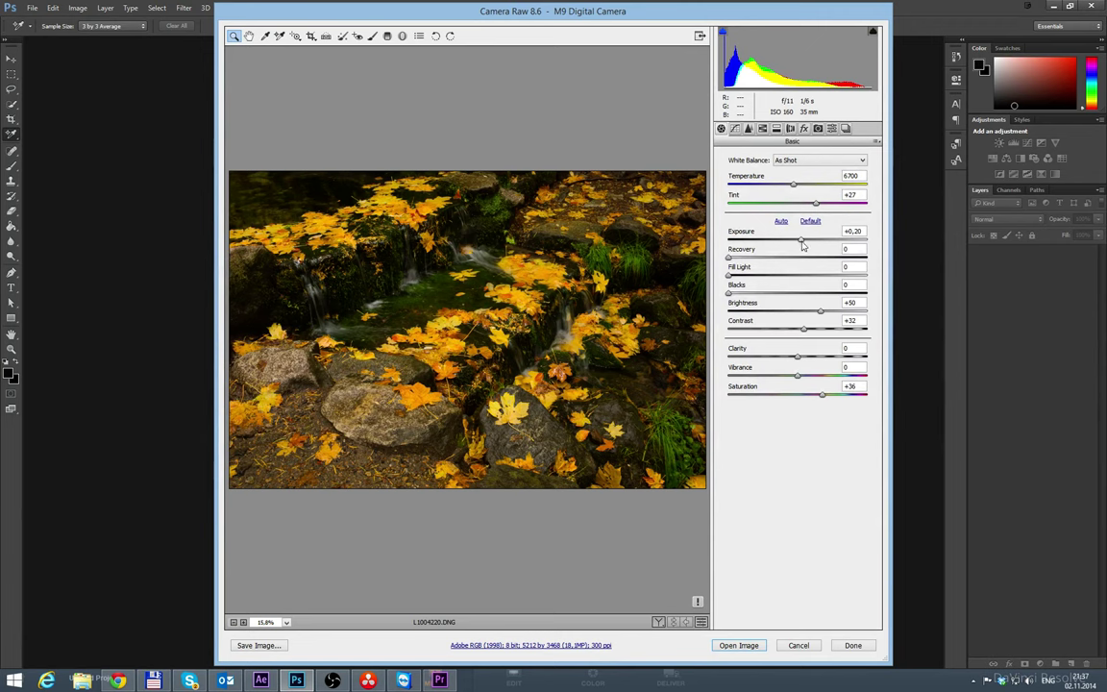
mouse_move(803, 247)
mouse_down()
mouse_move(774, 246)
mouse_move(803, 245)
mouse_up()
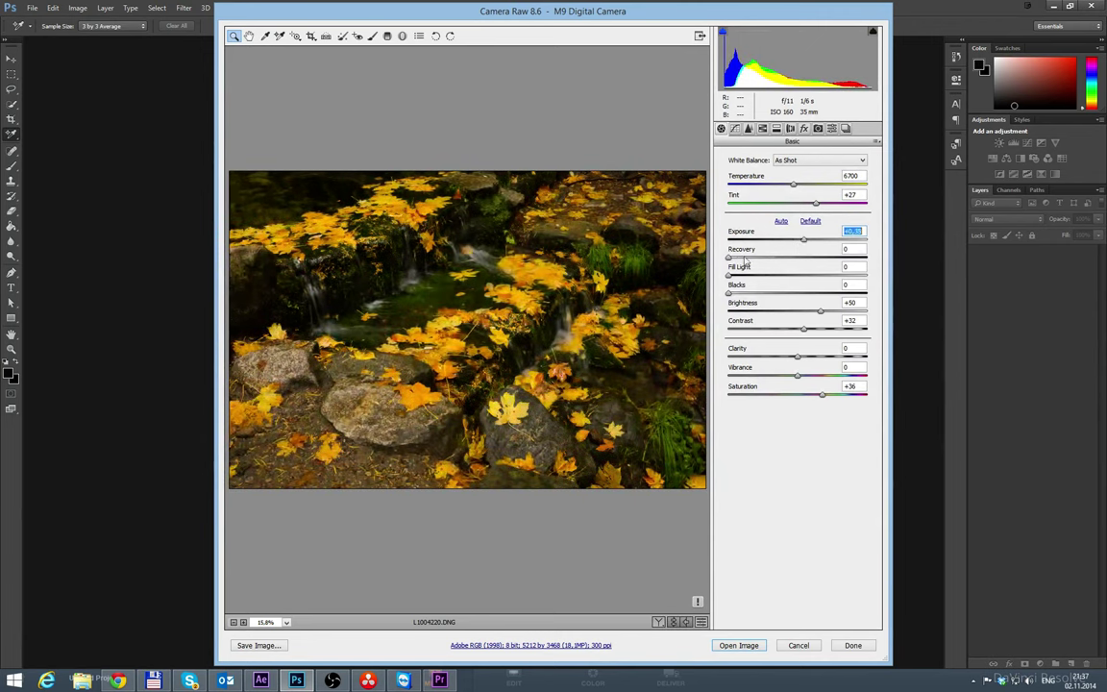
key(Tab)
drag(730, 276, 778, 308)
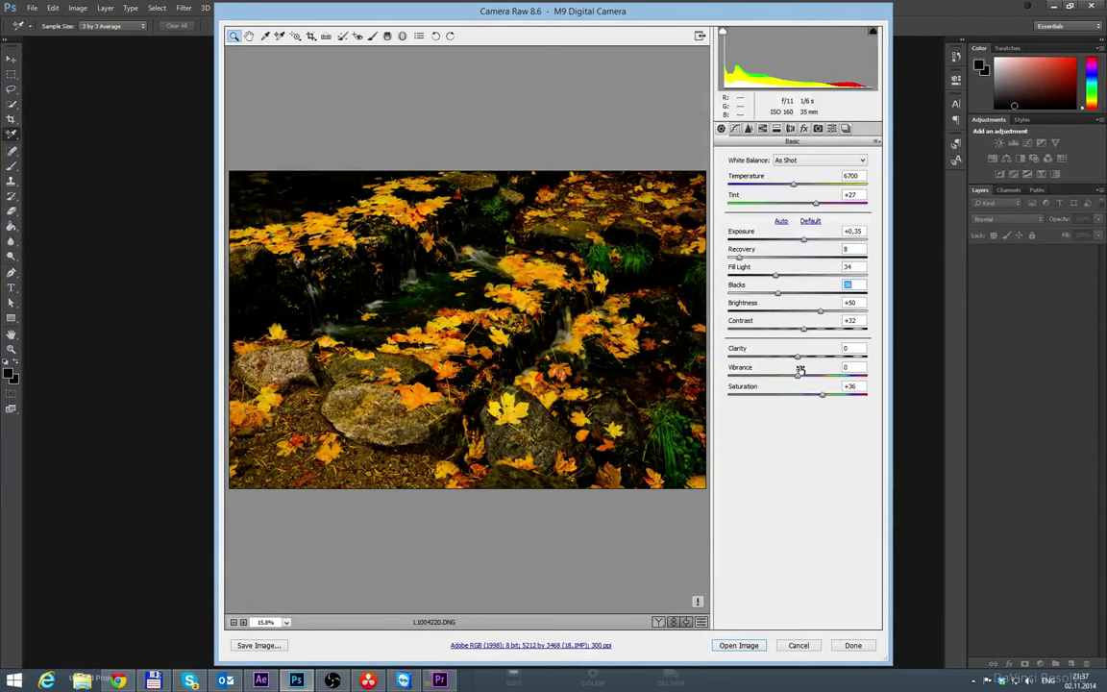
drag(798, 357, 824, 378)
Step: Start saving all Camera Raw settings as an XMP file on the desktop, and cancel at the file name stage
click(876, 142)
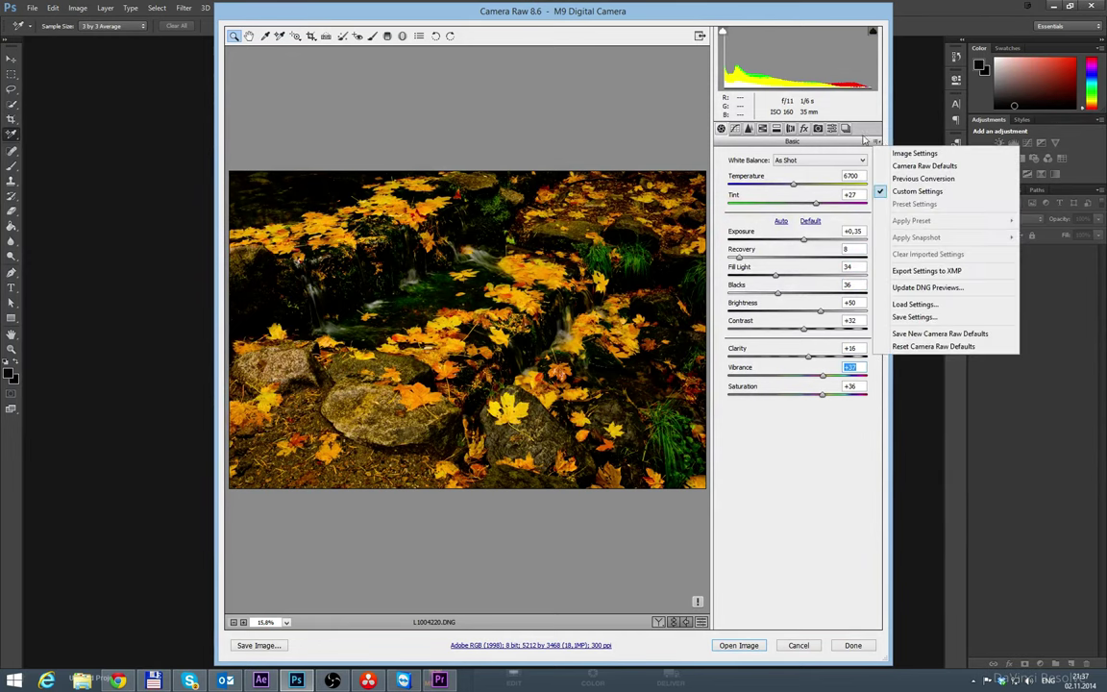
click(921, 317)
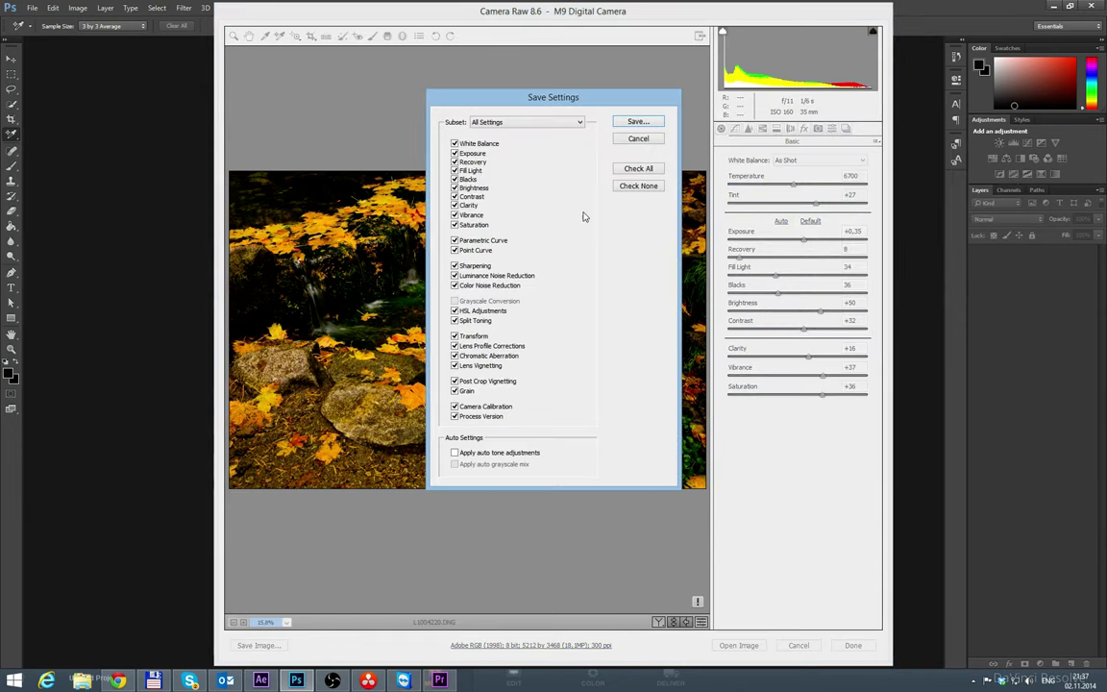
click(637, 124)
click(278, 137)
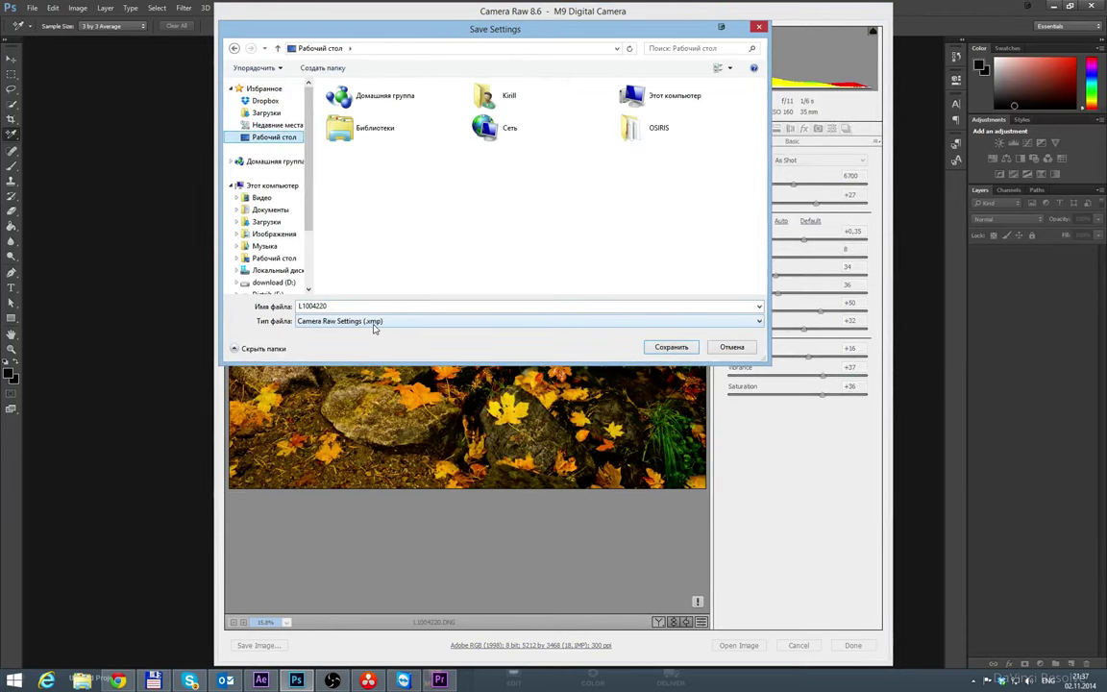
click(732, 347)
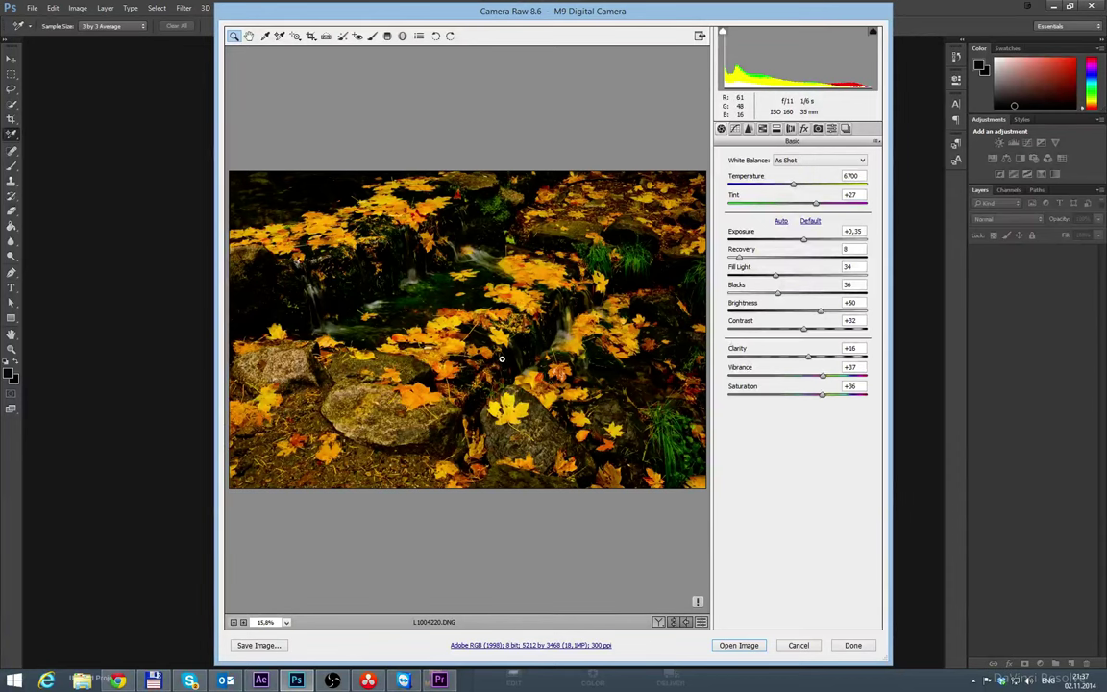
Step: Inspect the autumn leaves image at 25% zoom and close Camera Raw without opening it
click(877, 142)
click(519, 129)
click(515, 128)
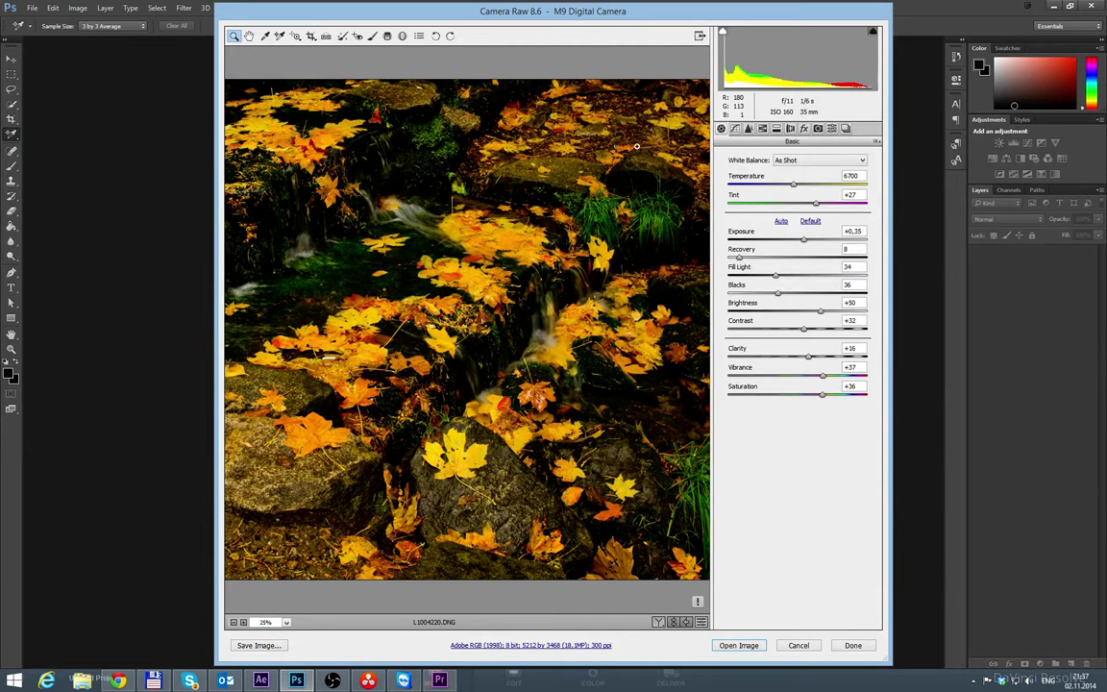
click(799, 645)
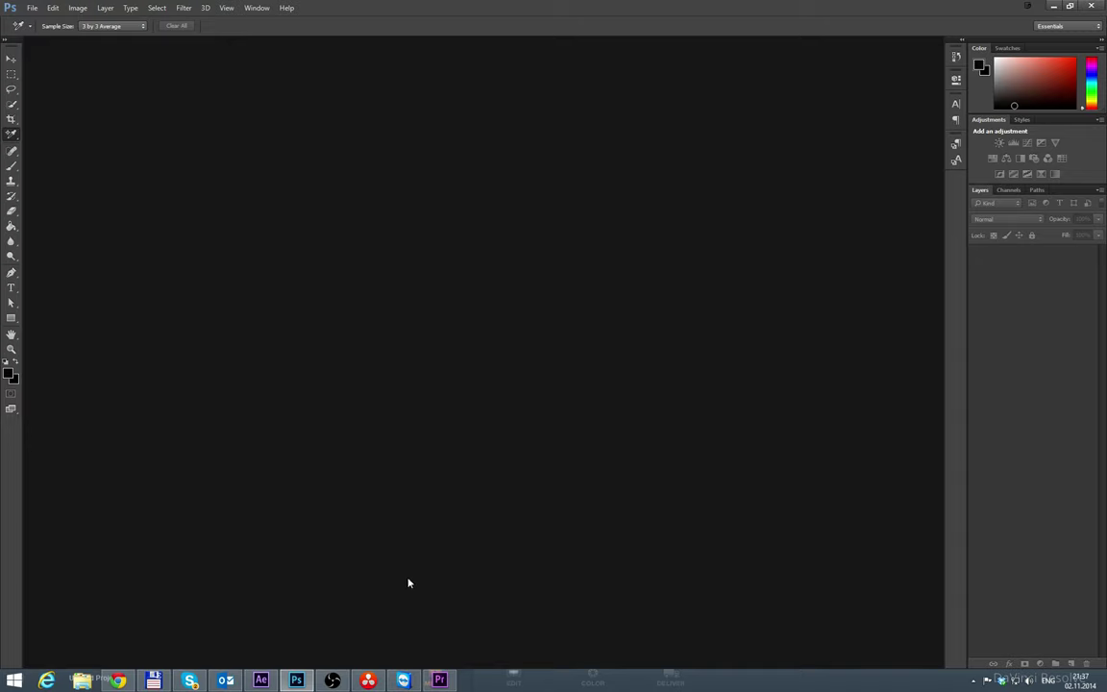
click(366, 679)
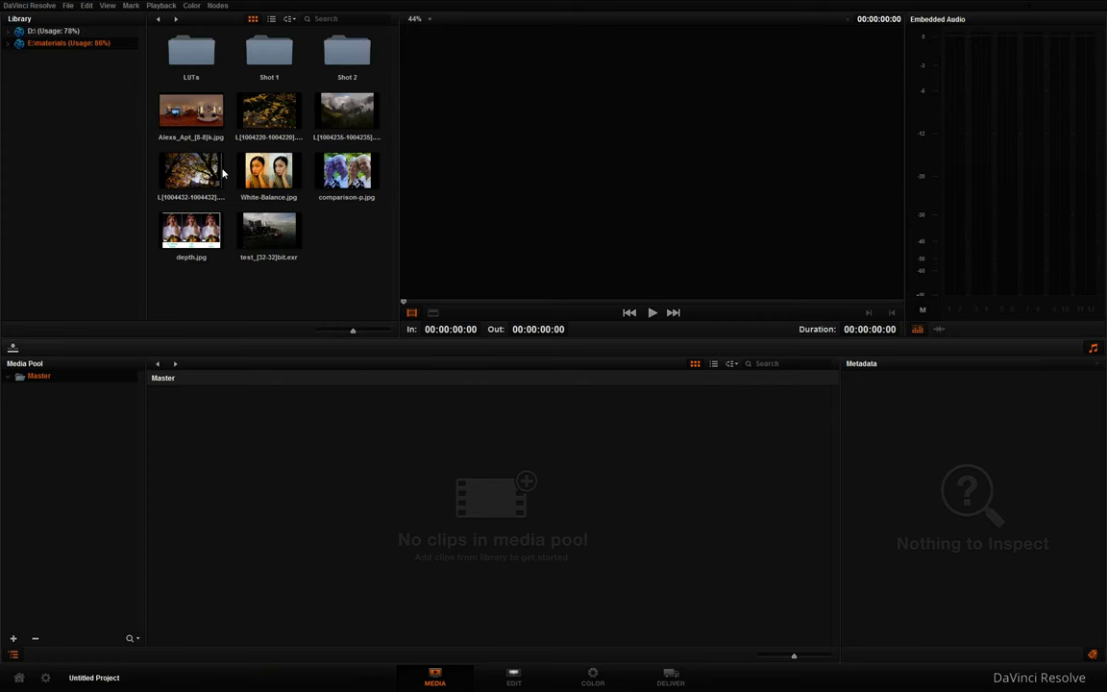
double_click(271, 53)
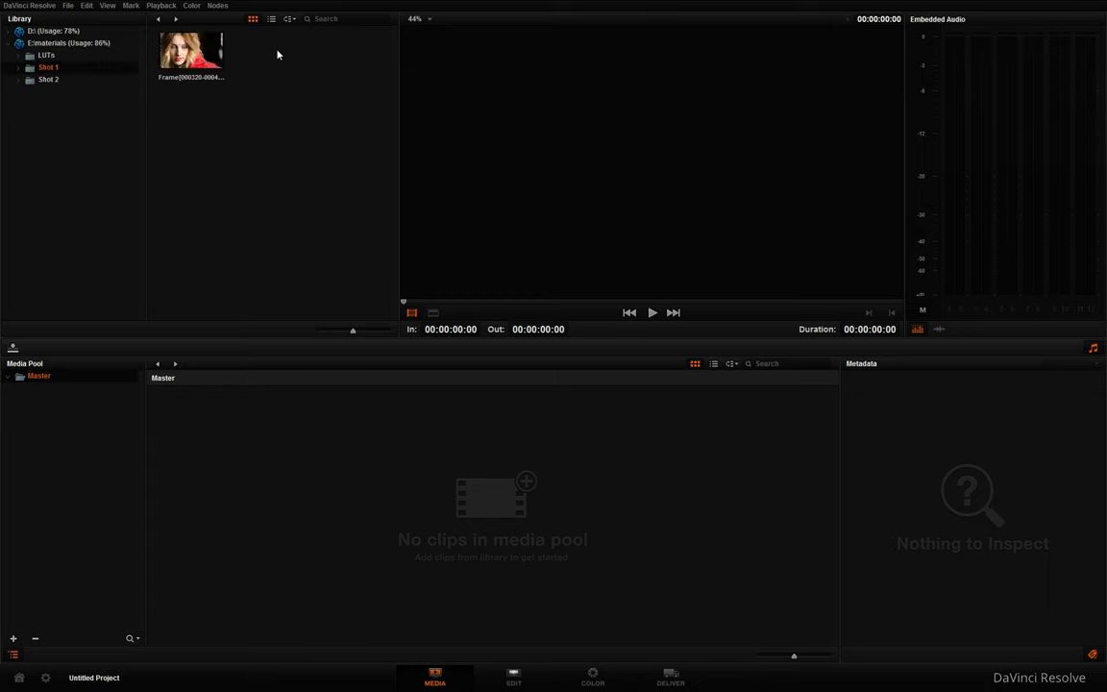
click(197, 53)
double_click(192, 53)
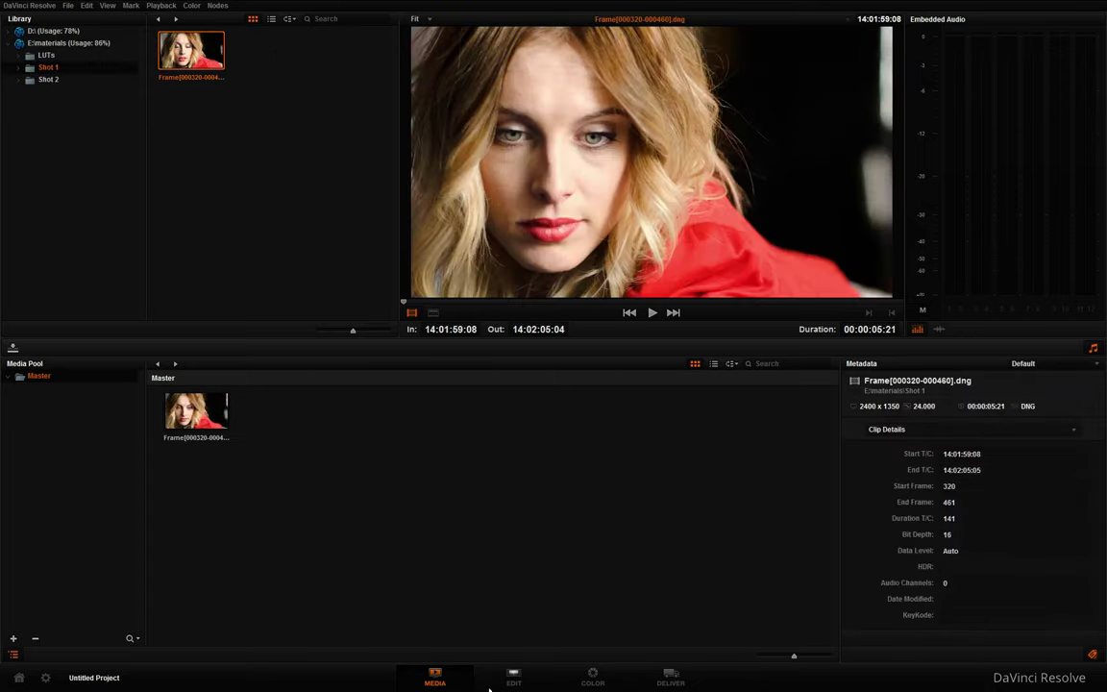
Step: Create a new timeline named Timeline 1 from the portrait clip in the media pool
click(593, 679)
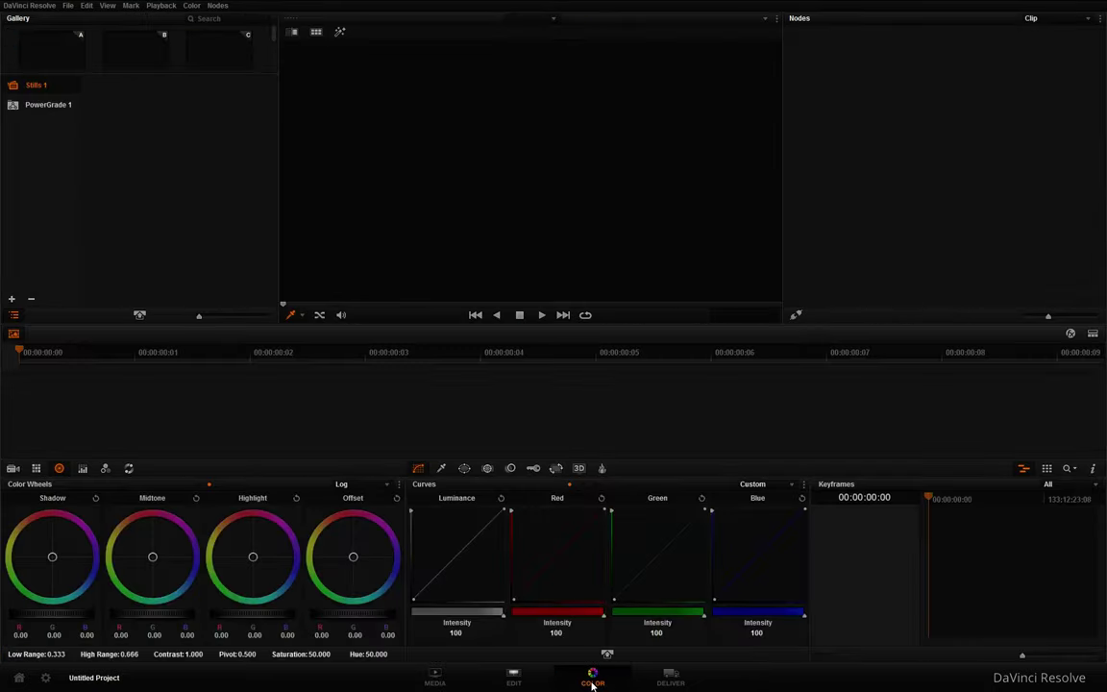
click(502, 682)
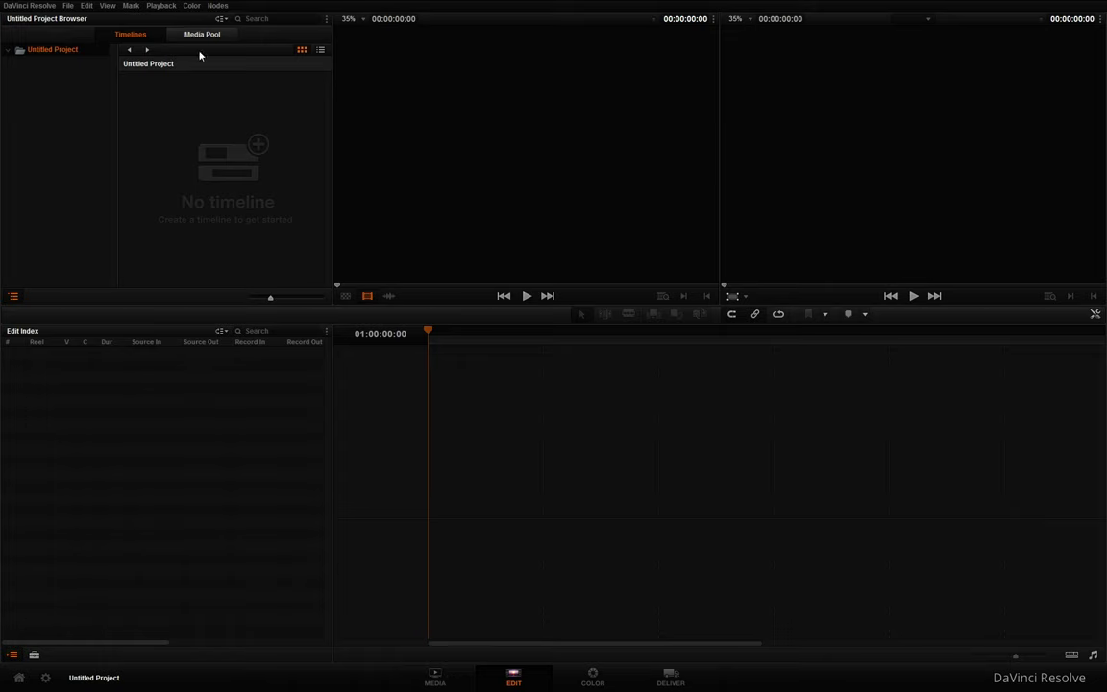
click(202, 33)
right_click(184, 89)
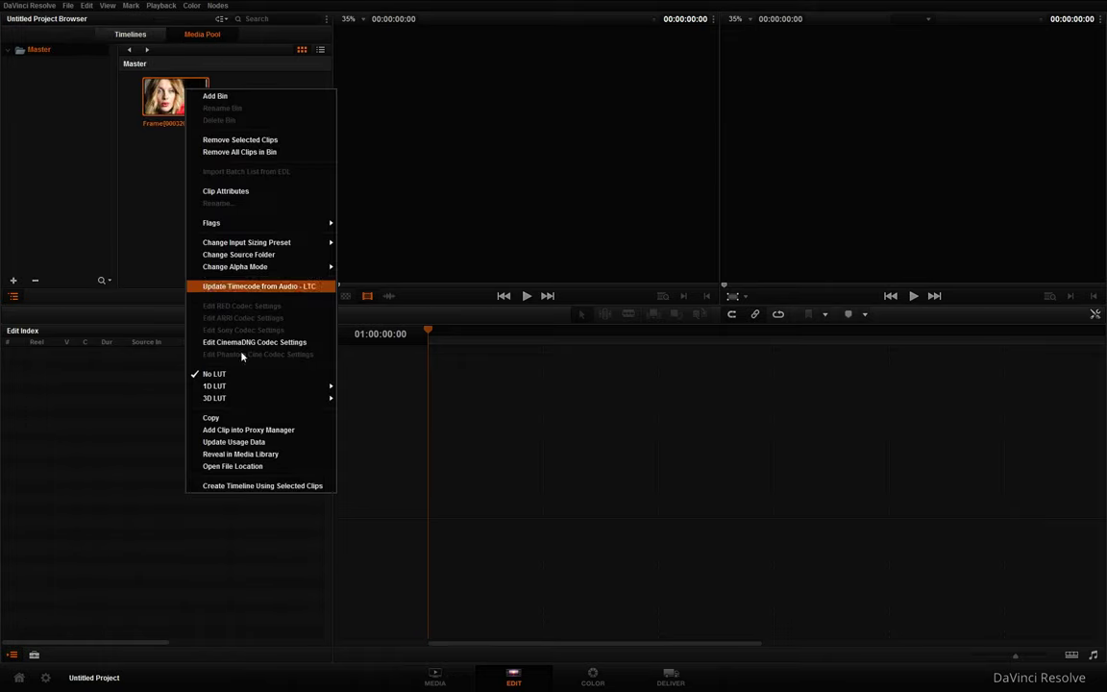
click(233, 488)
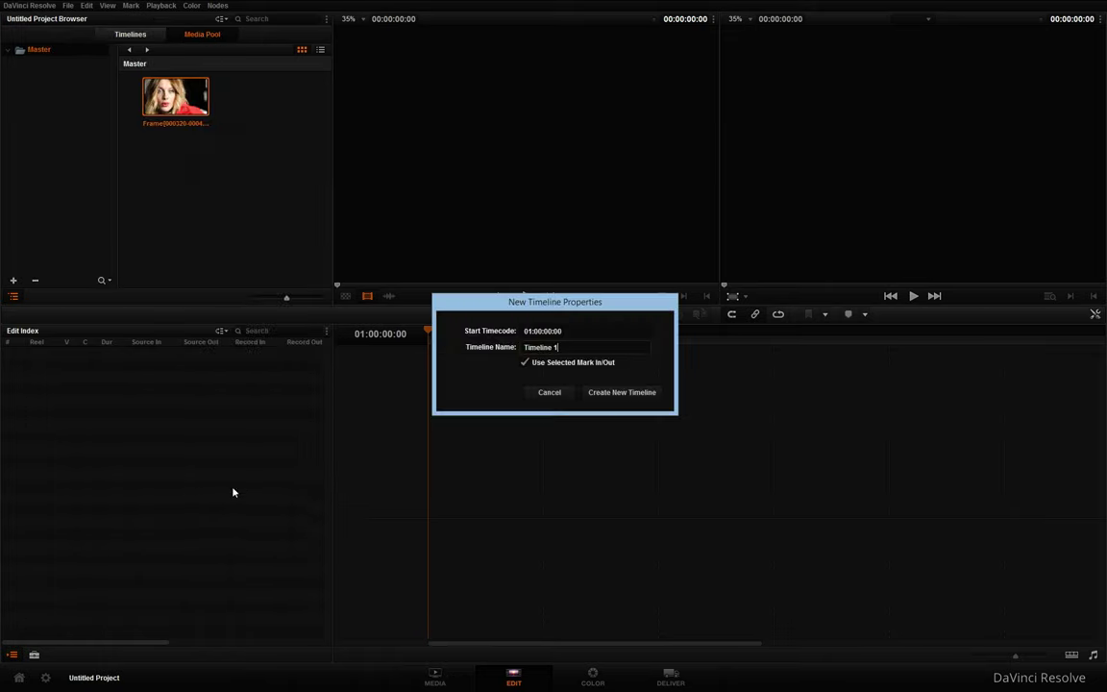
click(590, 393)
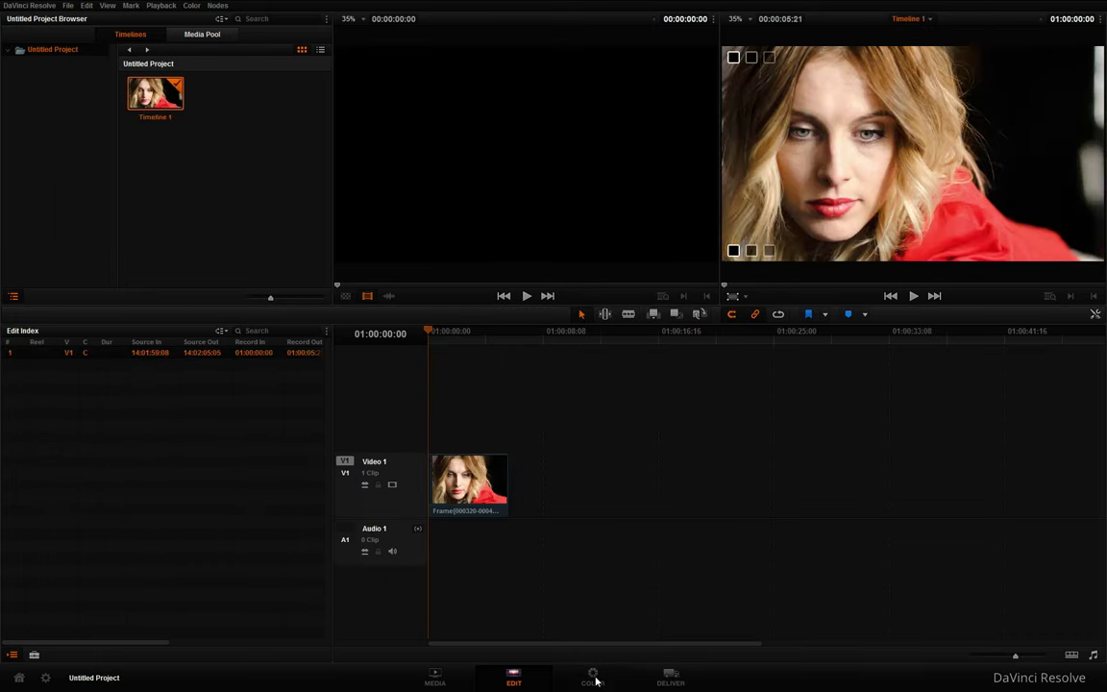
Step: Open the clip for color grading and move the playhead to 01:00:02:21
click(594, 679)
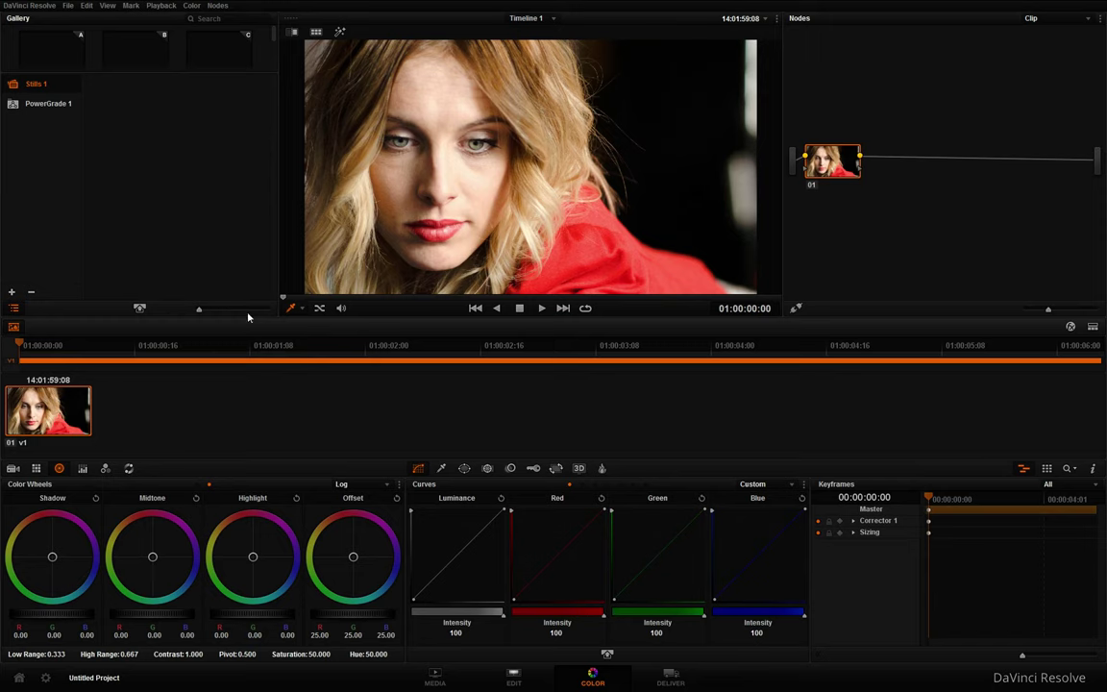
drag(19, 342, 717, 365)
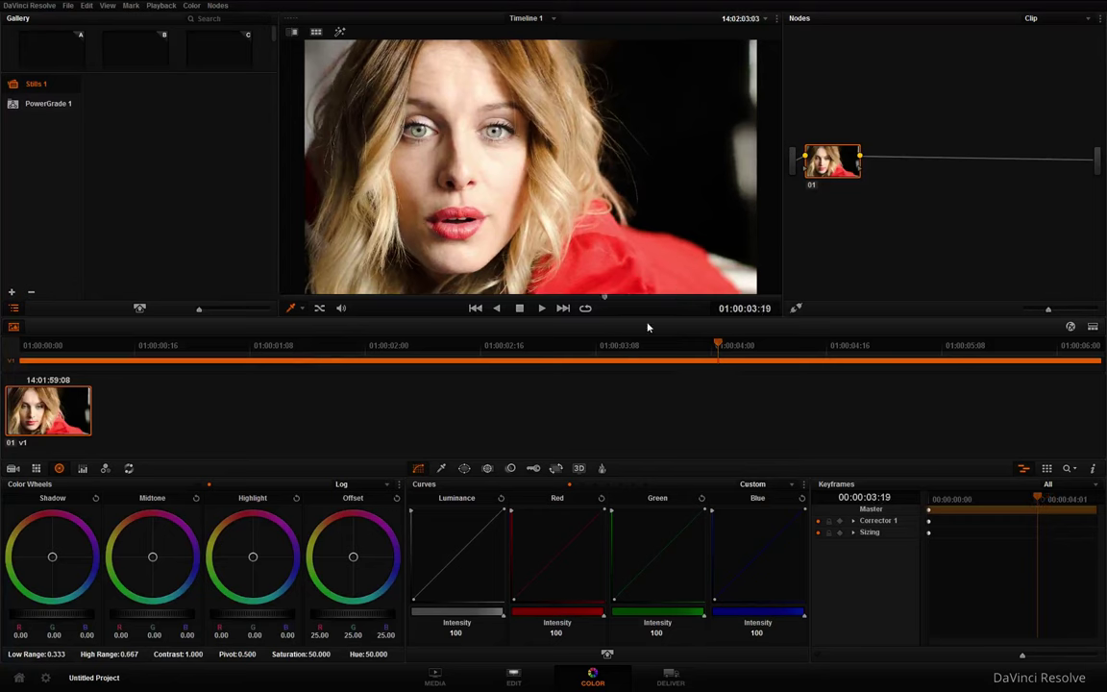
drag(714, 359, 549, 366)
Step: Apply a 3D LUT from the REC.709 group to node 01
right_click(847, 165)
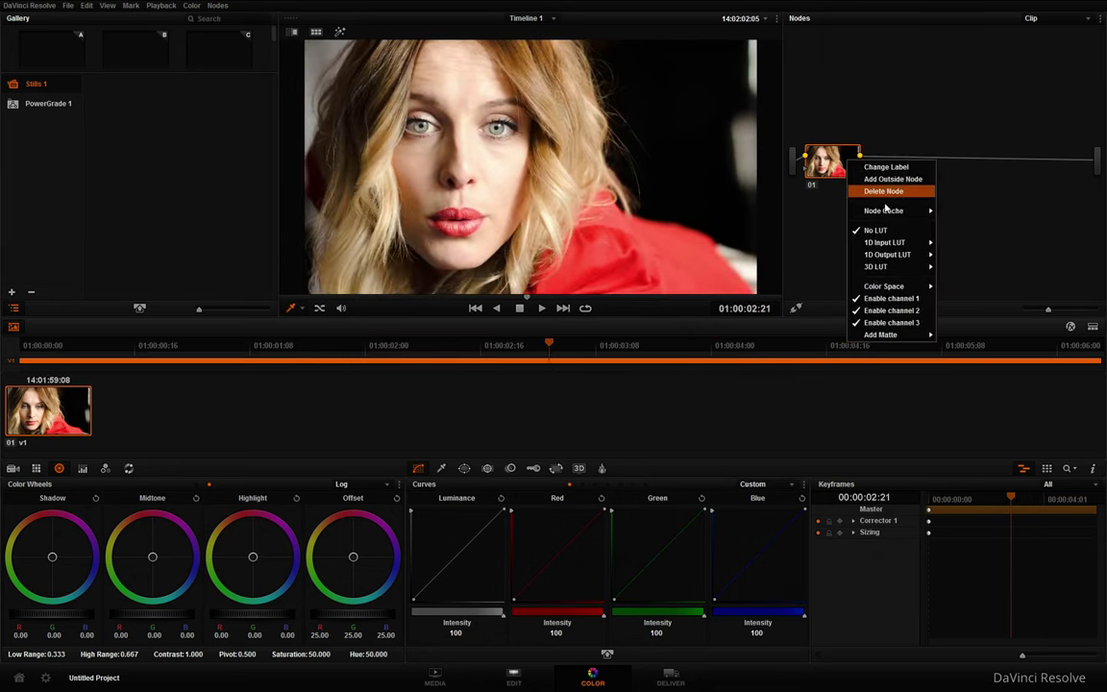
mouse_move(899, 269)
mouse_move(984, 292)
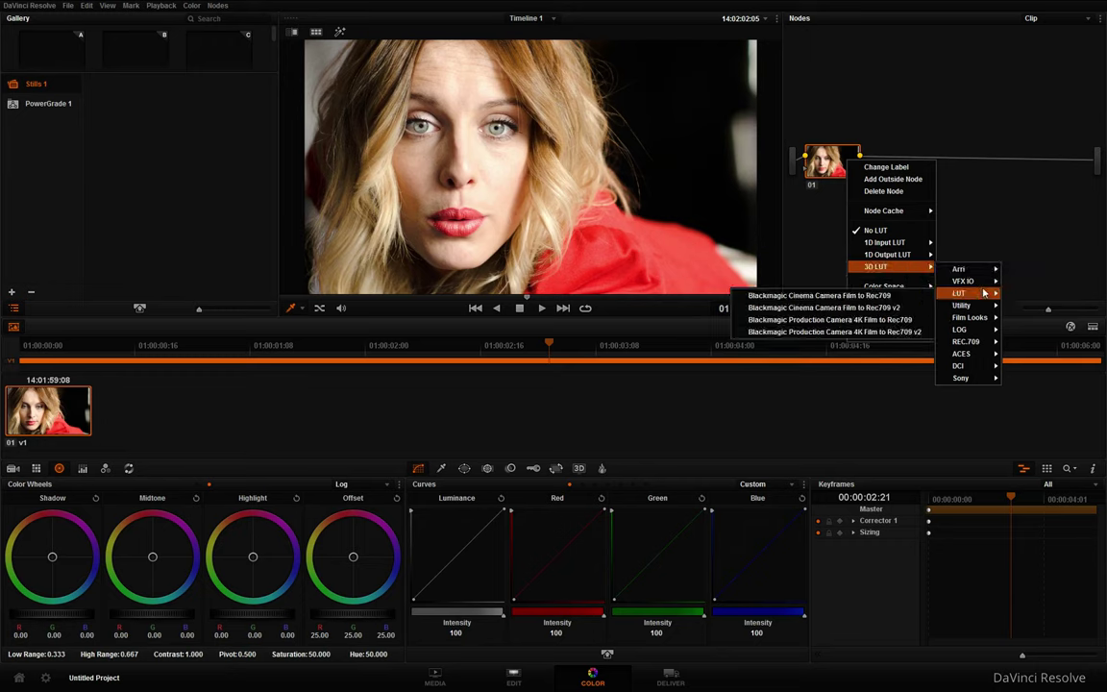
mouse_move(969, 341)
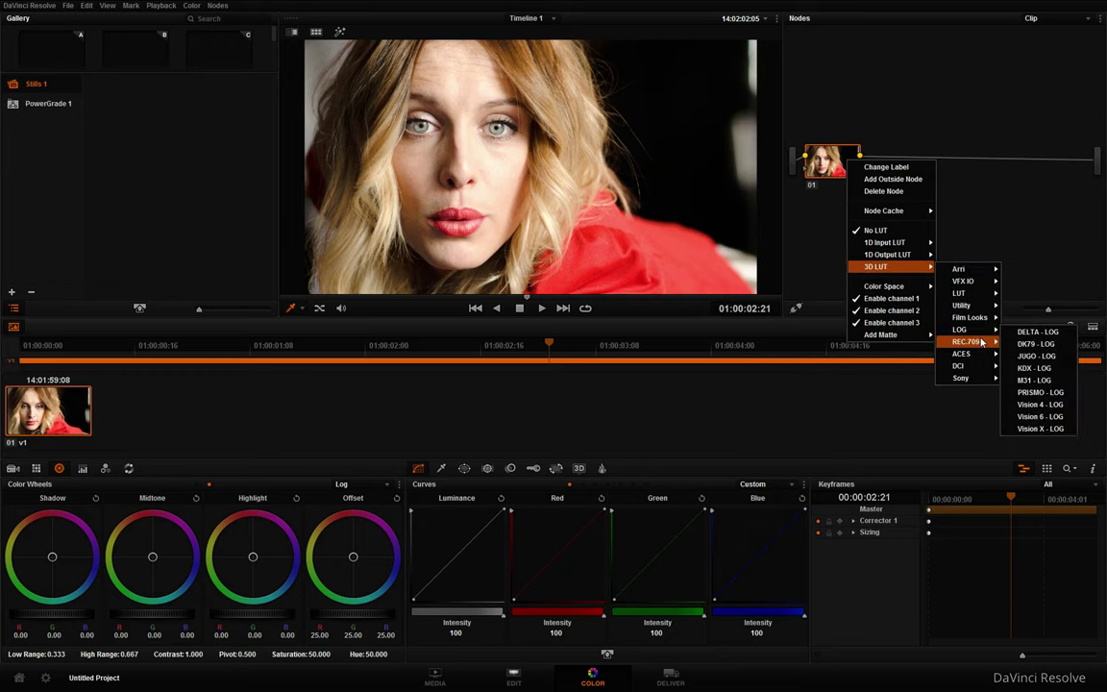
click(1035, 360)
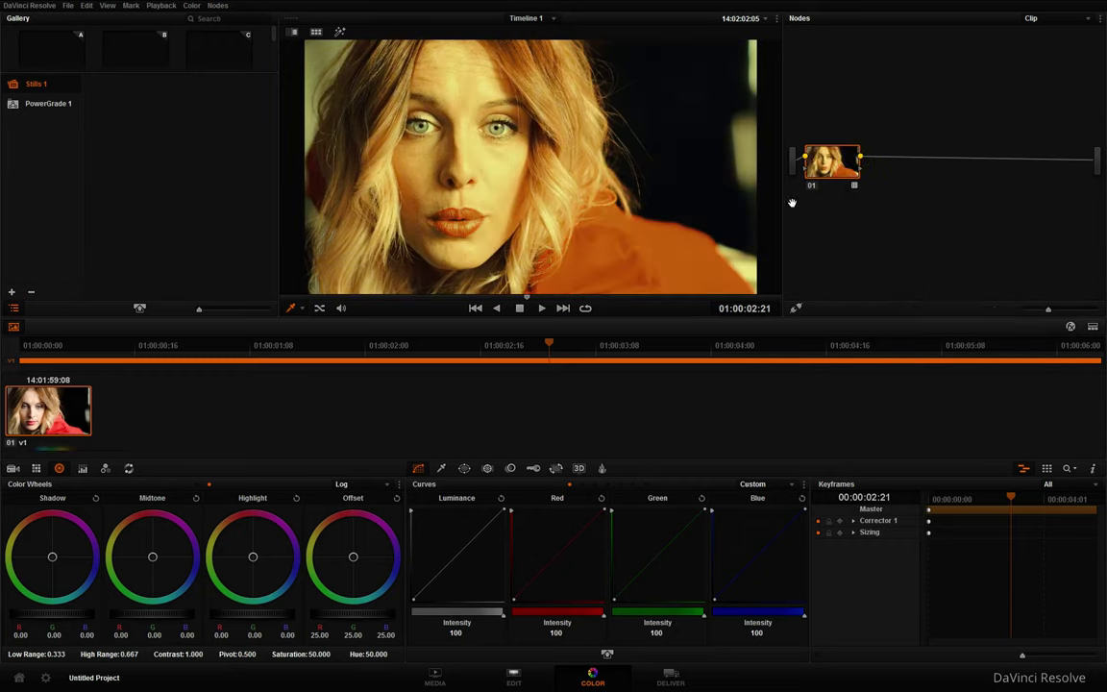
Step: Replace the REC.709 LUT on node 01 with a 3D LUT from another group
right_click(823, 175)
mouse_move(889, 275)
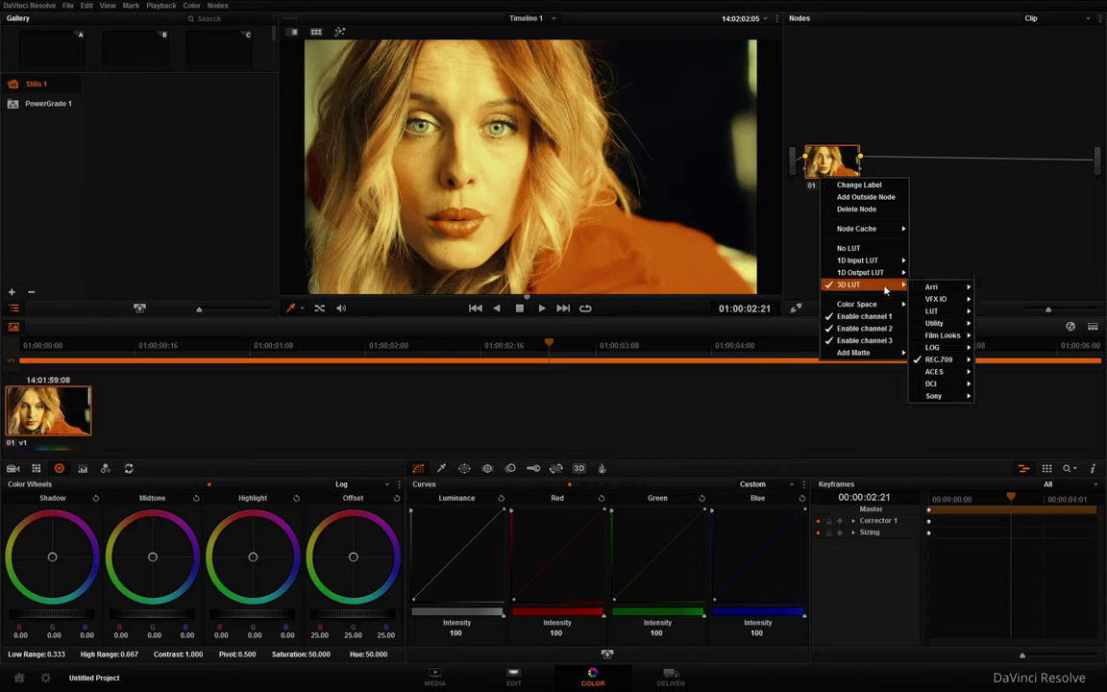
mouse_move(937, 372)
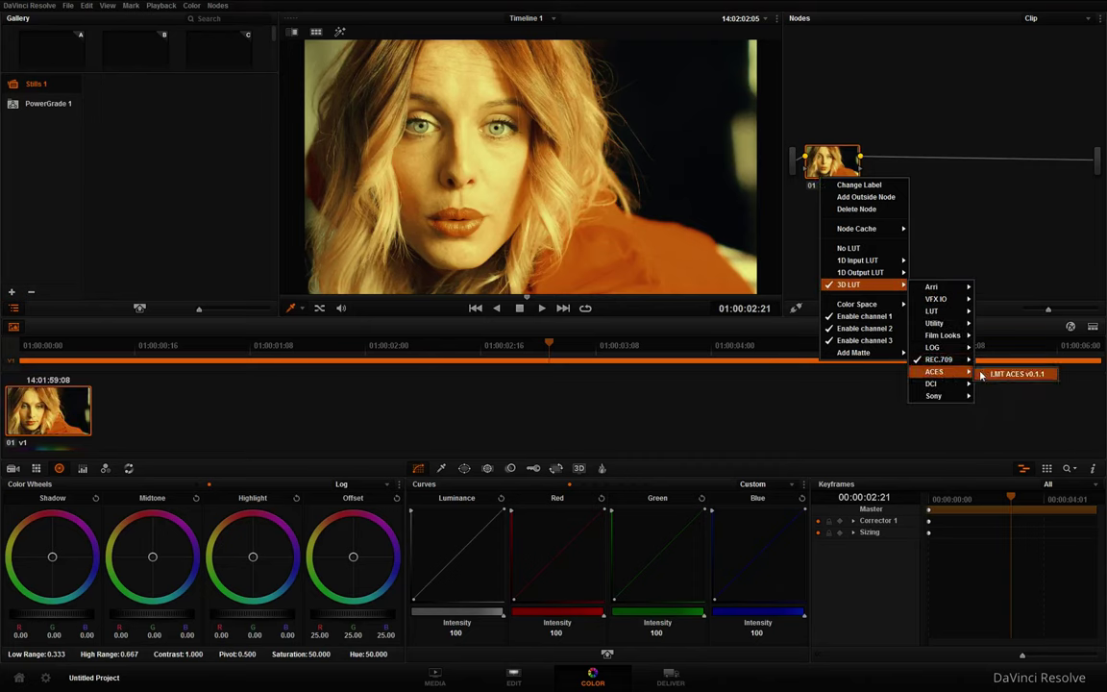
click(1007, 386)
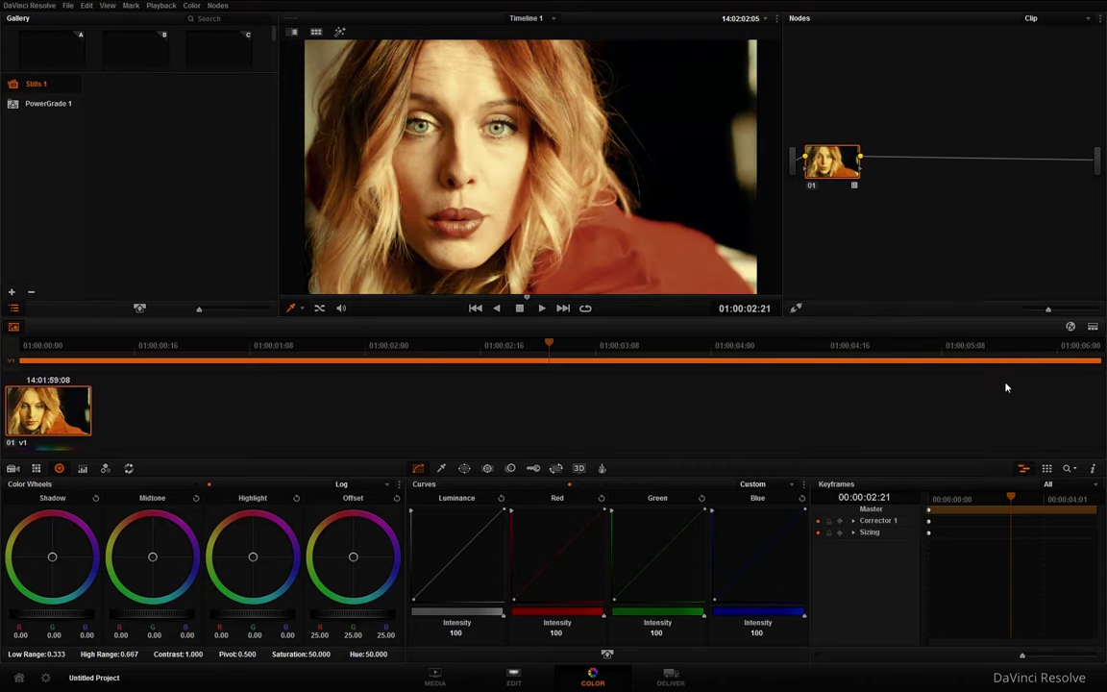
Step: Apply the Vision 6 - Rec.709 3D LUT to node 01 and move the playhead back to 01:00:02:04
right_click(831, 170)
mouse_move(876, 280)
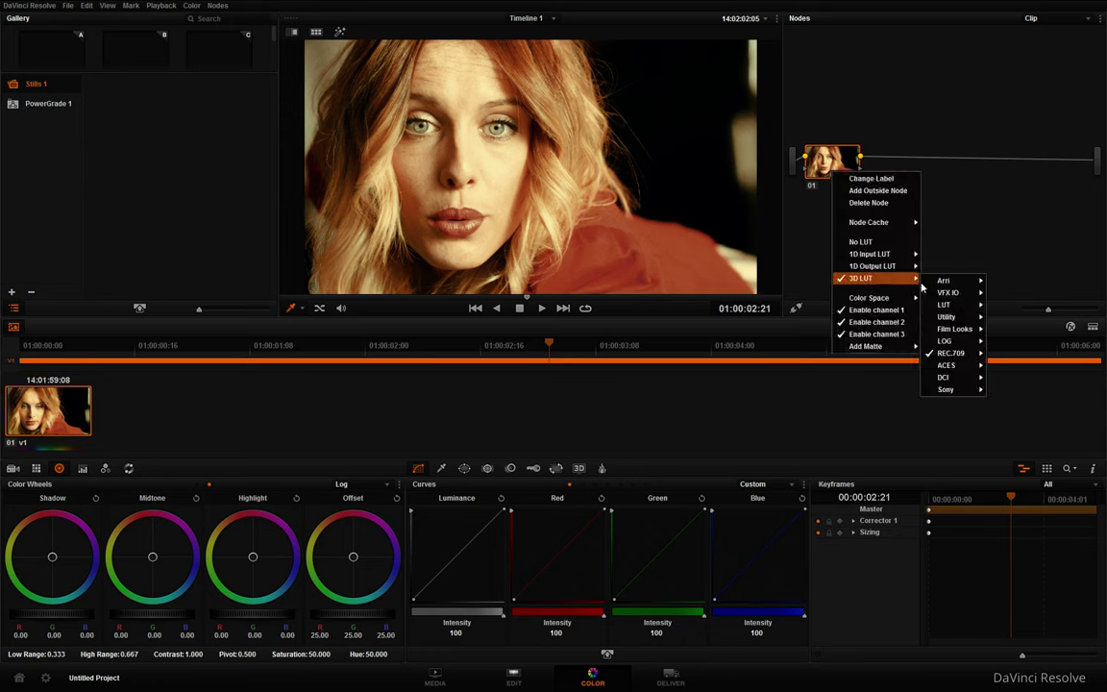
mouse_move(950, 353)
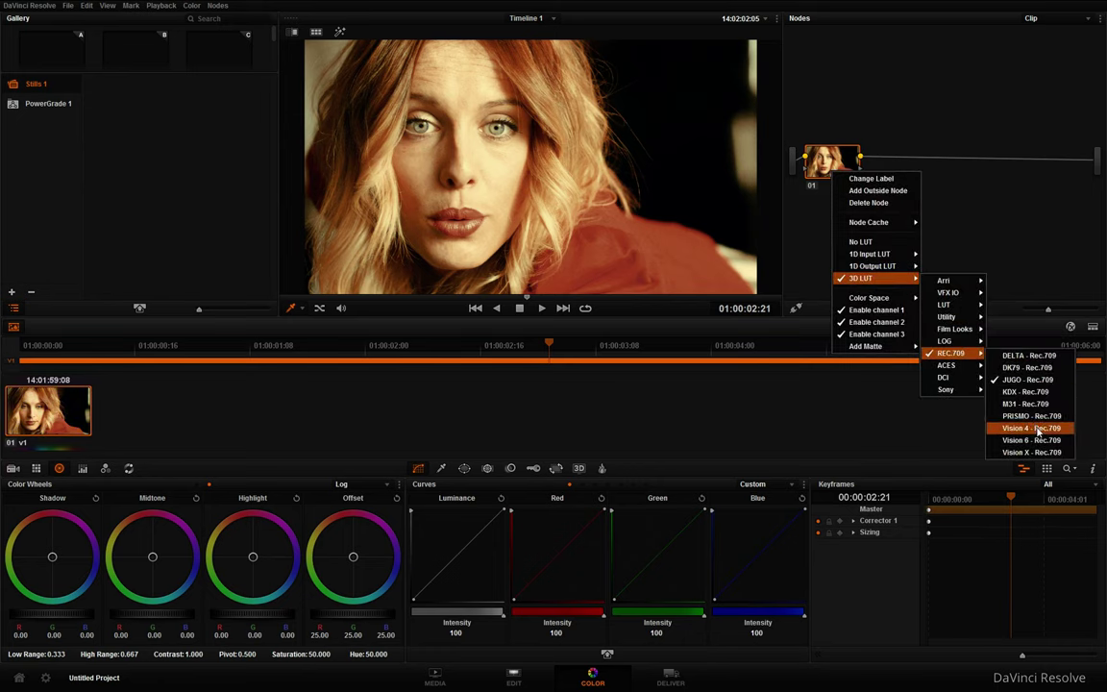
click(1036, 430)
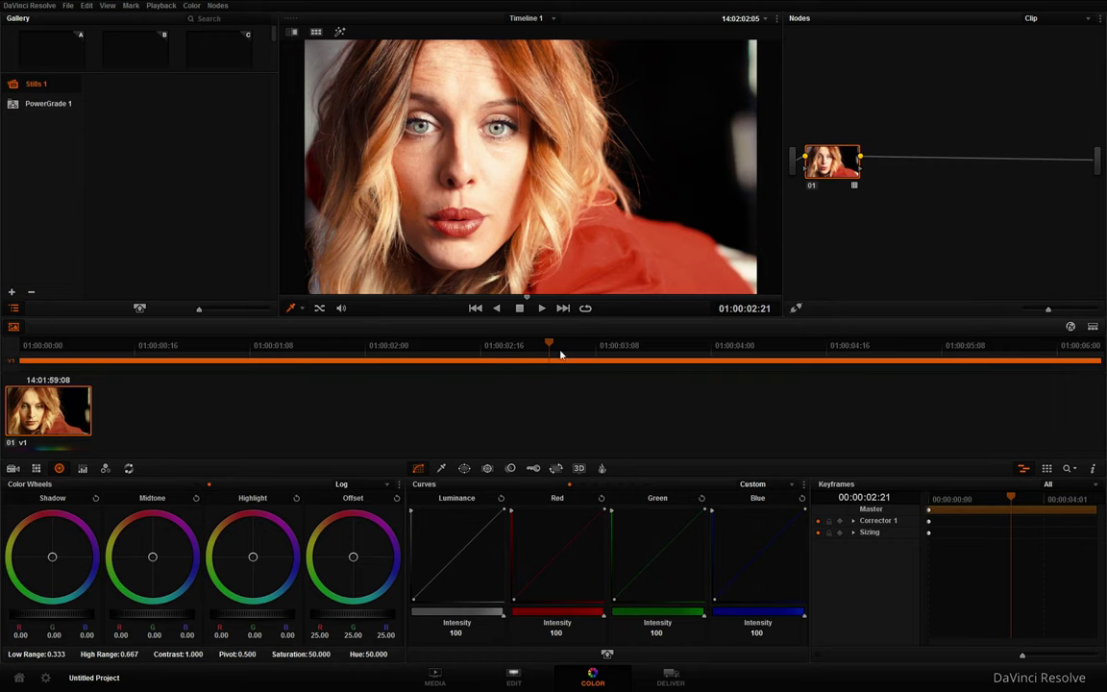
drag(562, 355, 424, 319)
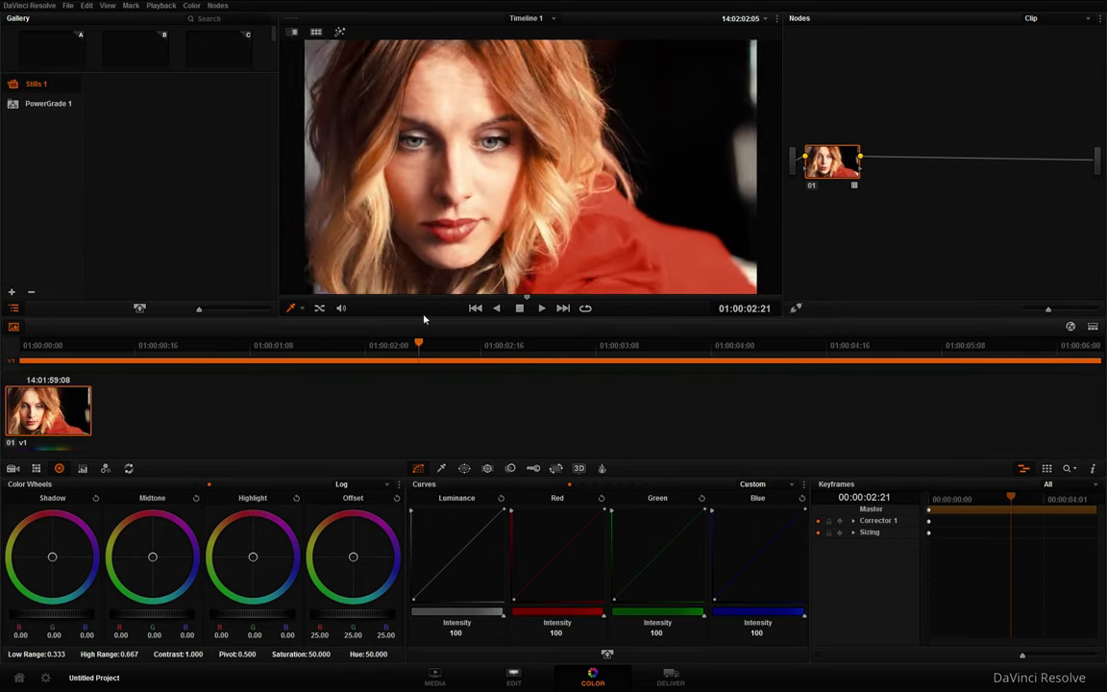
Step: Switch the 3D LUT on node 01 to Vision X - Rec.709
right_click(832, 157)
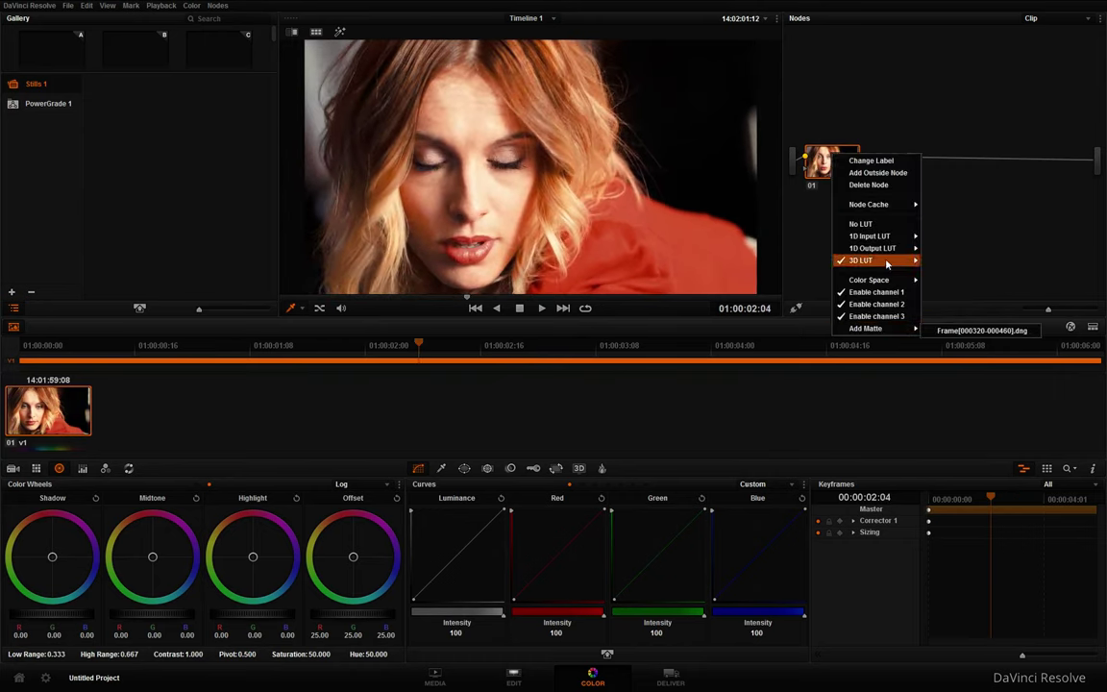
mouse_move(887, 263)
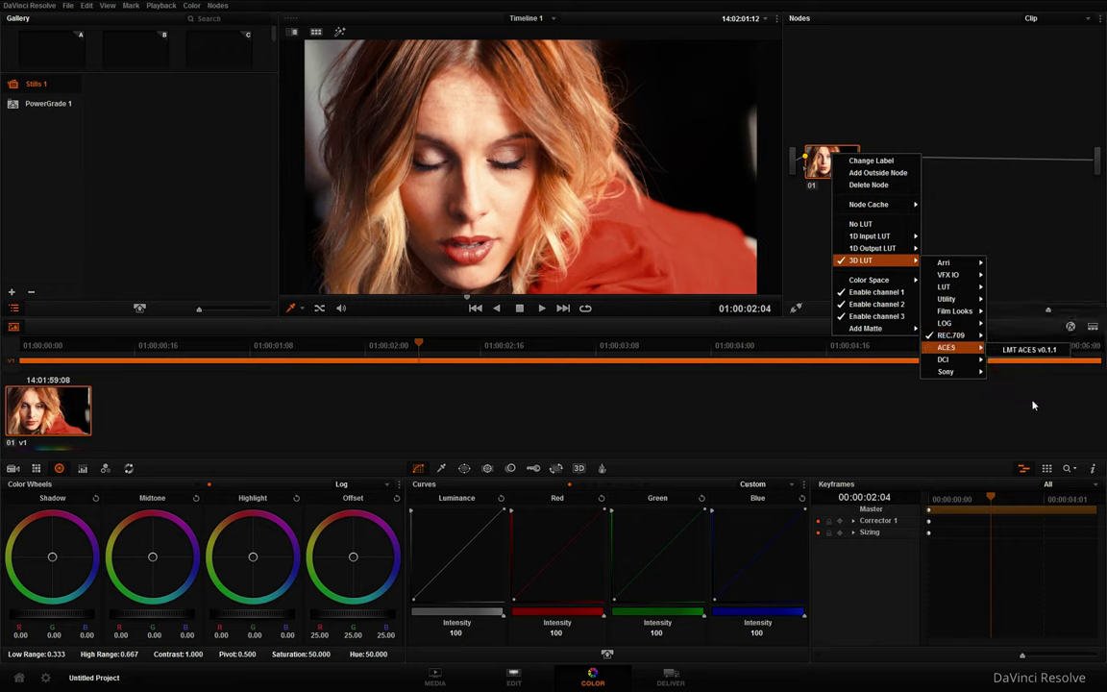
mouse_move(956, 336)
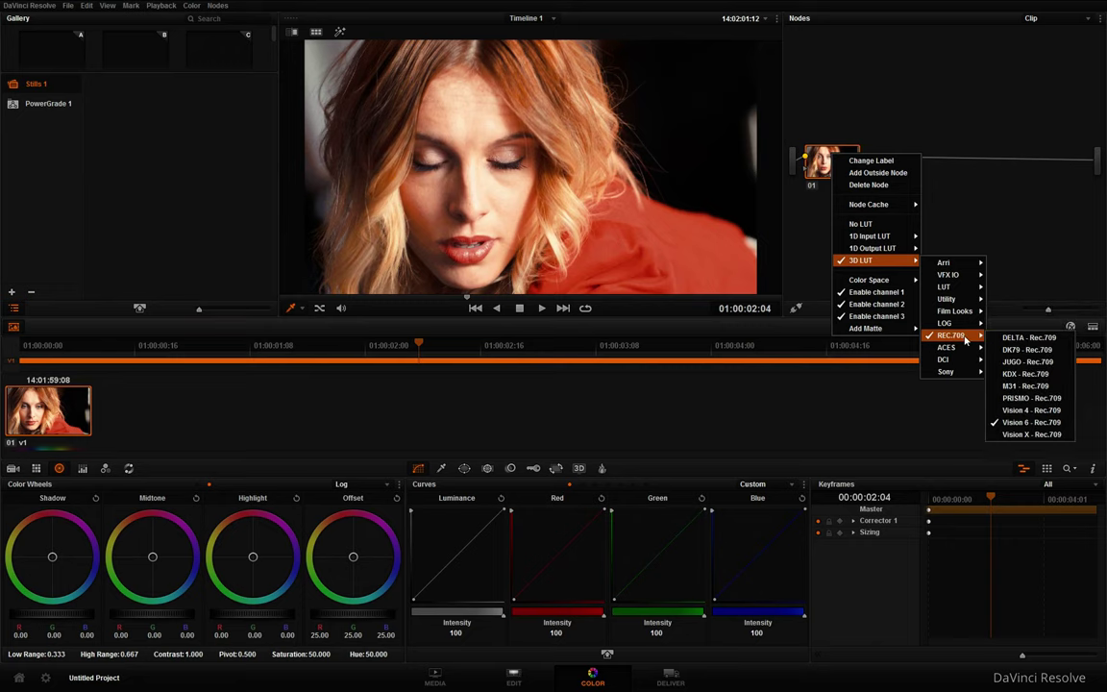
click(1026, 432)
Step: Move the playhead to 01:00:03:02 and remove the LUT from node 01
drag(415, 350, 587, 348)
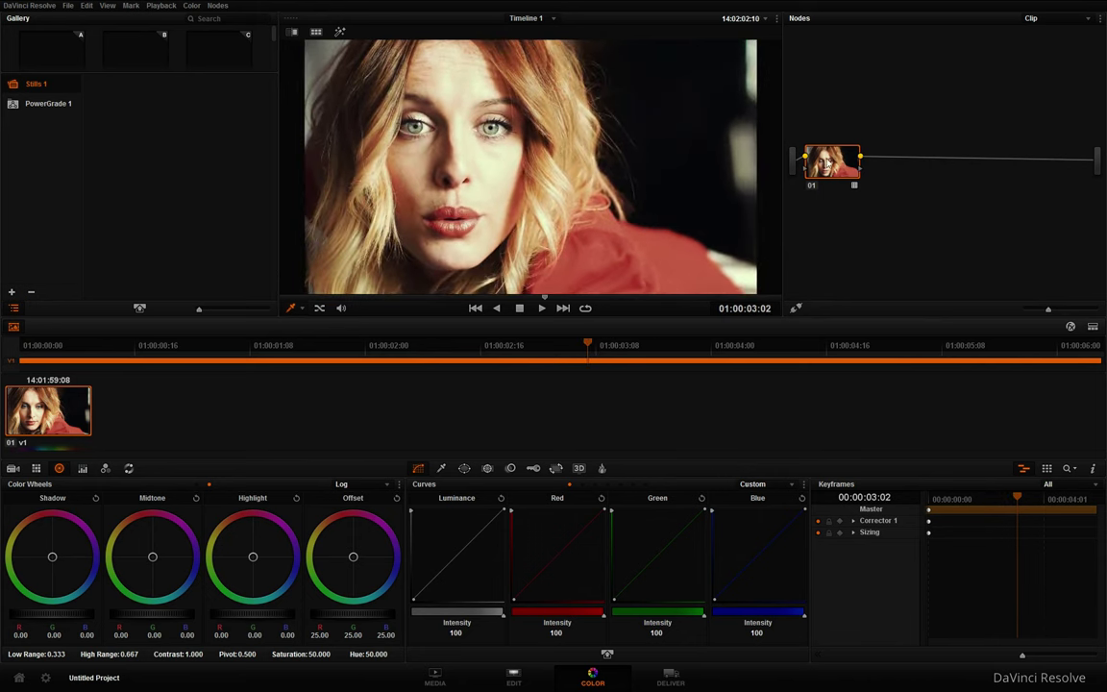
right_click(833, 164)
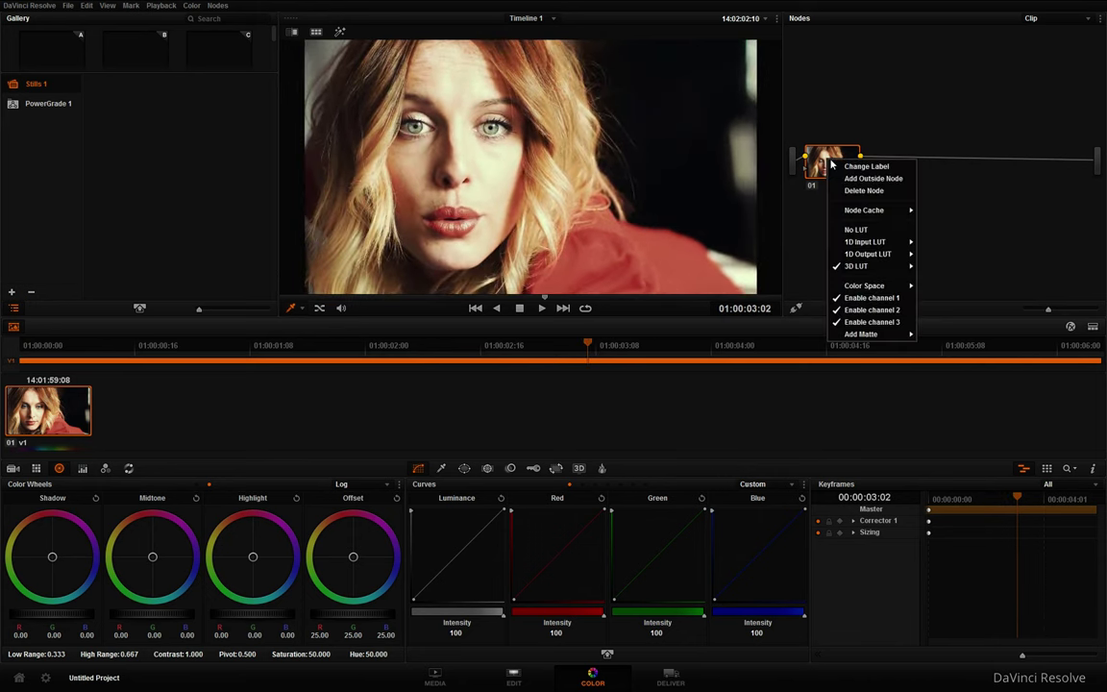
click(853, 231)
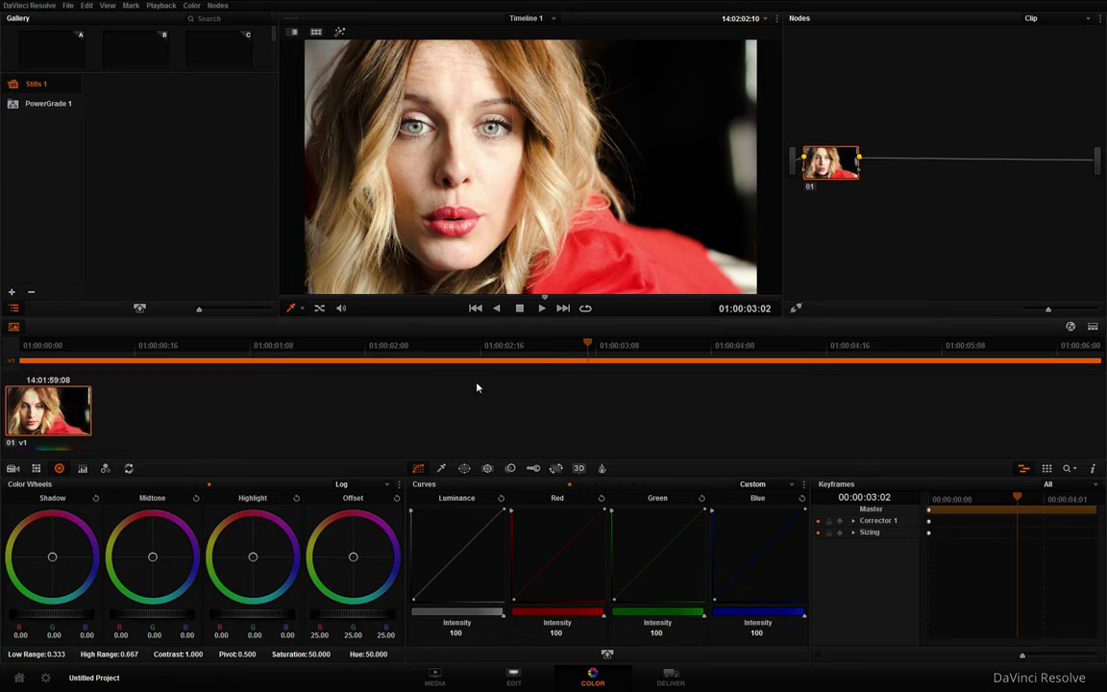
mouse_move(596, 344)
mouse_down()
mouse_move(281, 348)
mouse_move(593, 348)
mouse_up()
Step: Add serial node 02, sample the red jacket with the HSL qualifier and show the selection highlight
drag(839, 169, 843, 167)
key(alt+s)
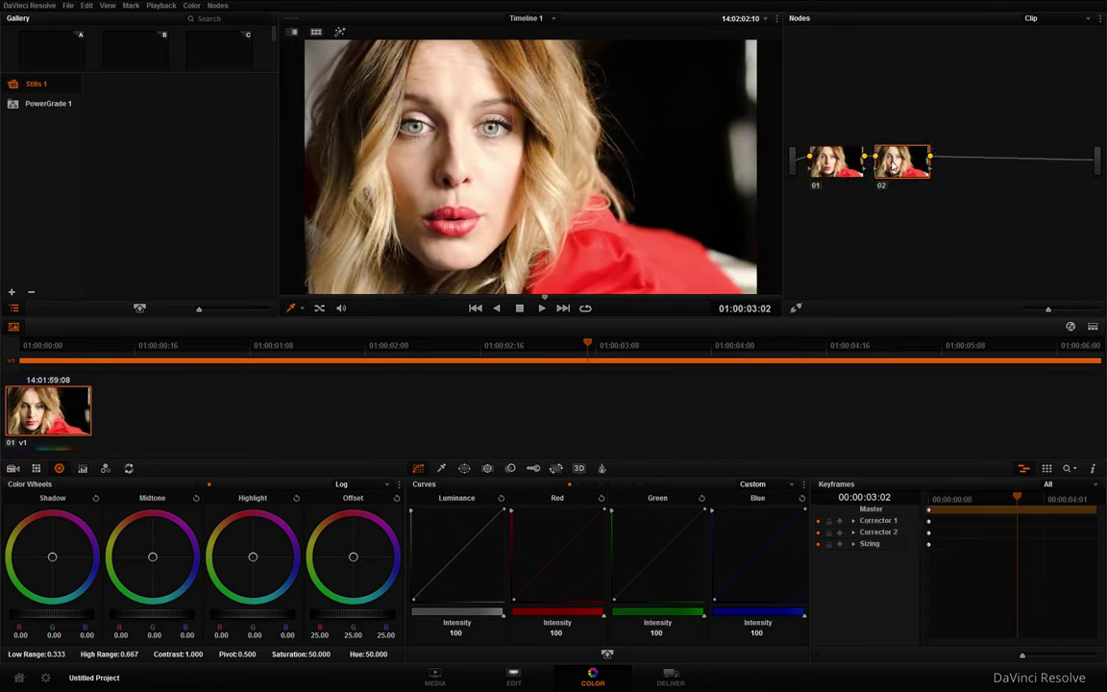
click(441, 468)
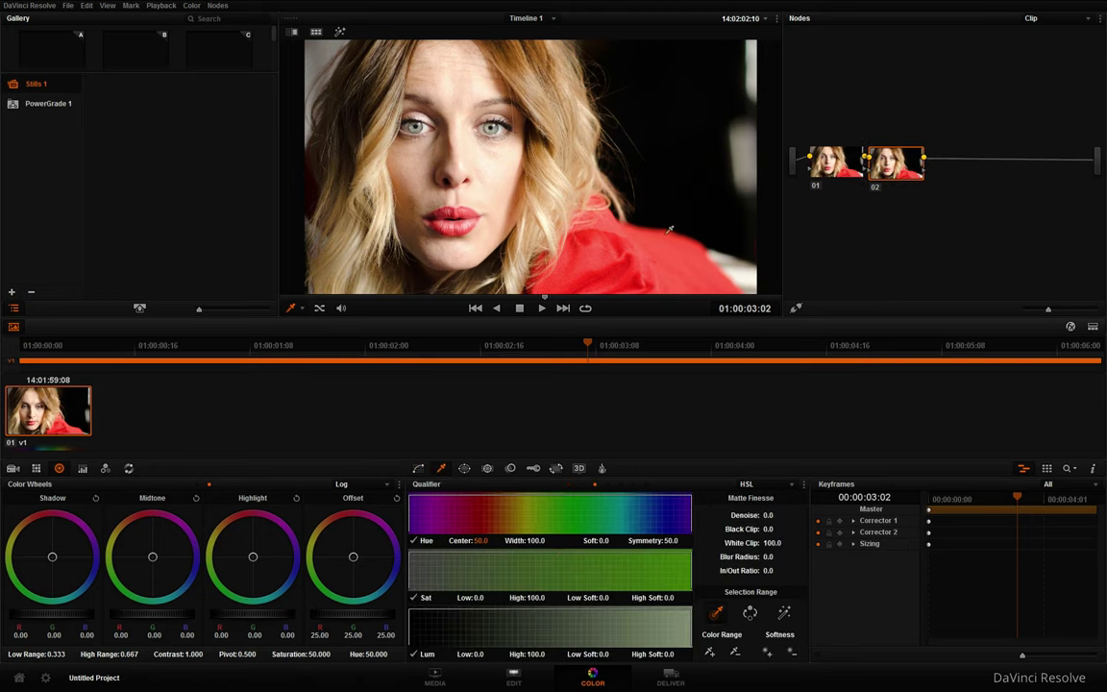
click(593, 220)
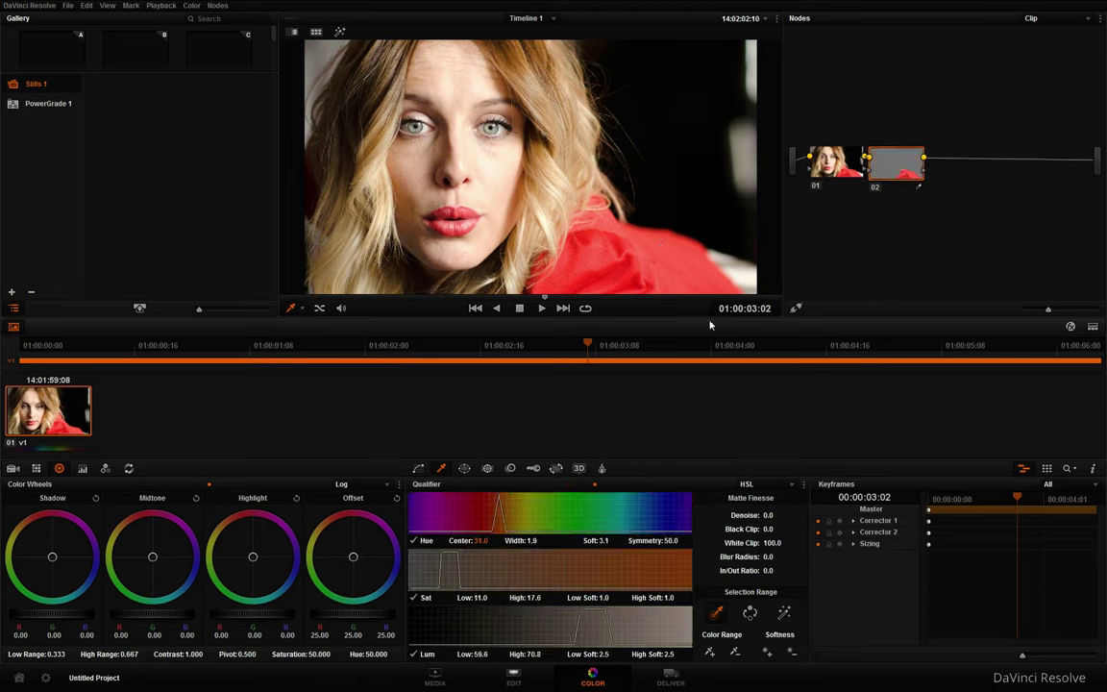
key(shift+h)
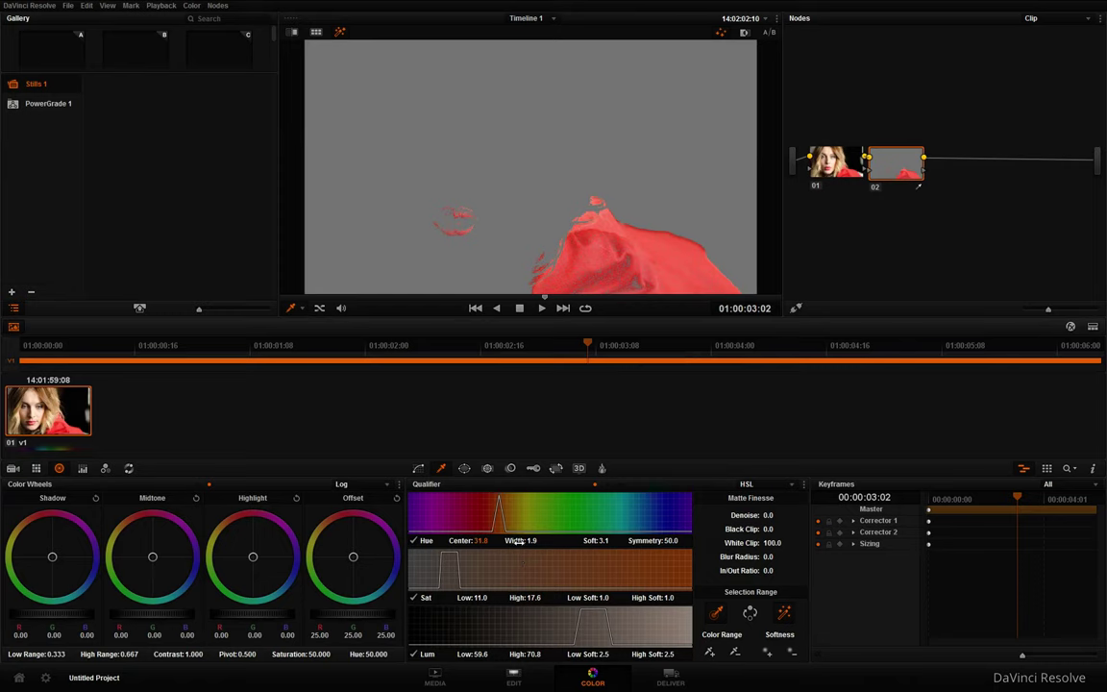
Step: Set the qualifier's hue center to 29.2 and width to 9.6, saturation range to 5.9–23.4, low soft to 2.4 and high soft to 3.0
drag(519, 542, 488, 542)
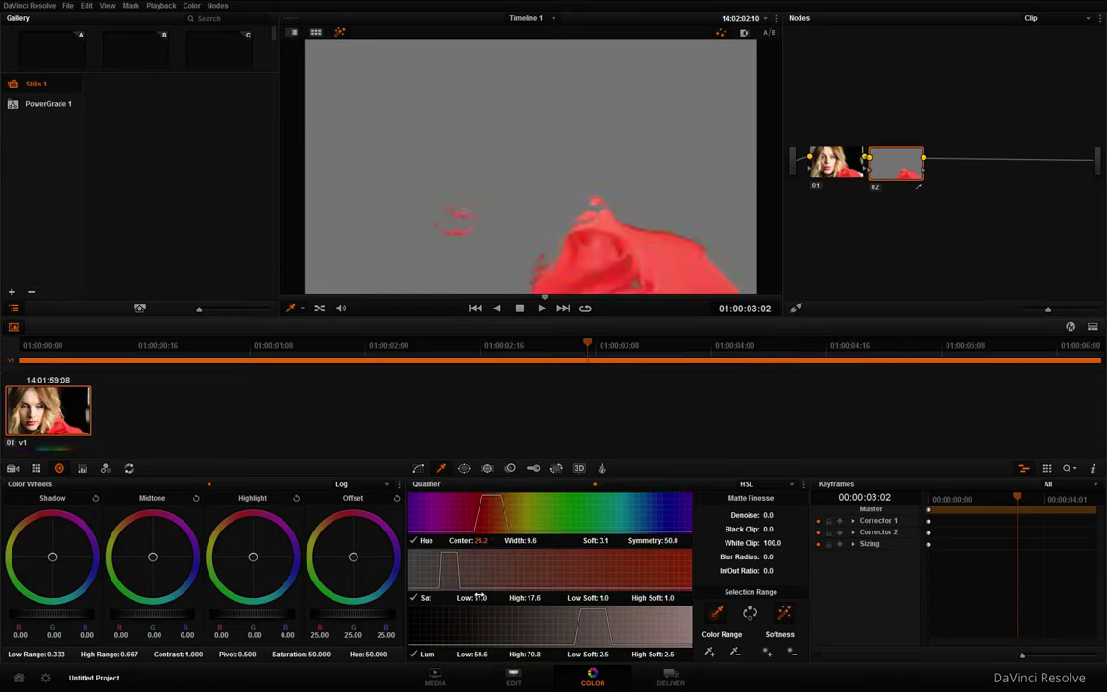
drag(478, 597, 461, 597)
drag(660, 598, 678, 598)
drag(477, 597, 487, 598)
drag(596, 598, 608, 598)
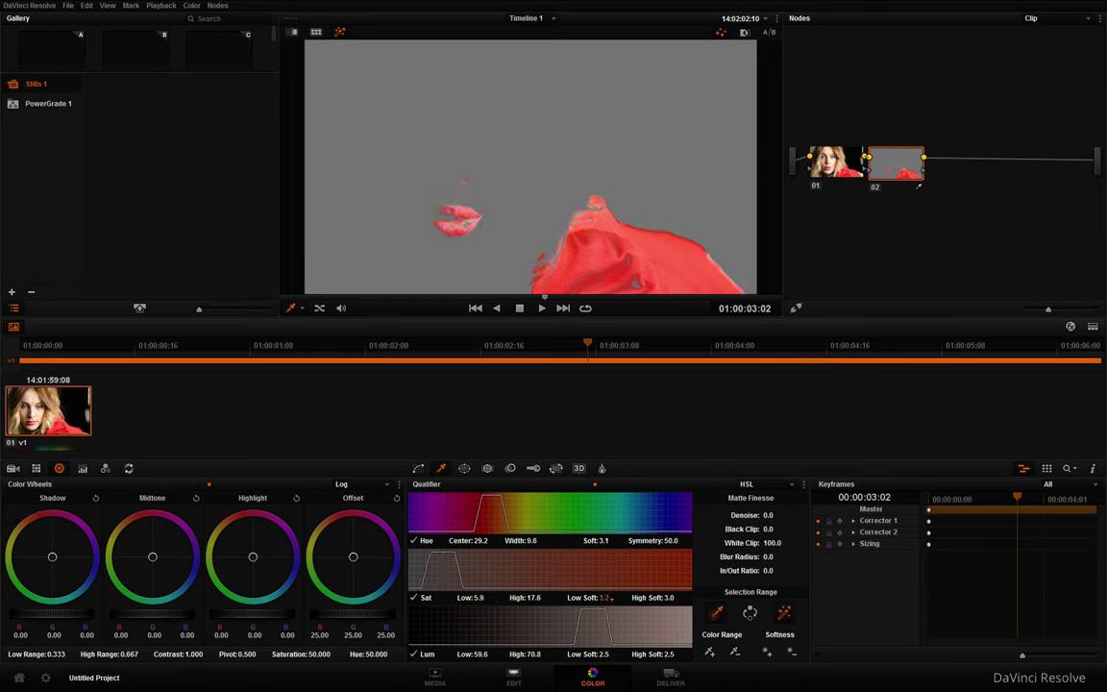
drag(531, 598, 525, 597)
key(alt+Tab)
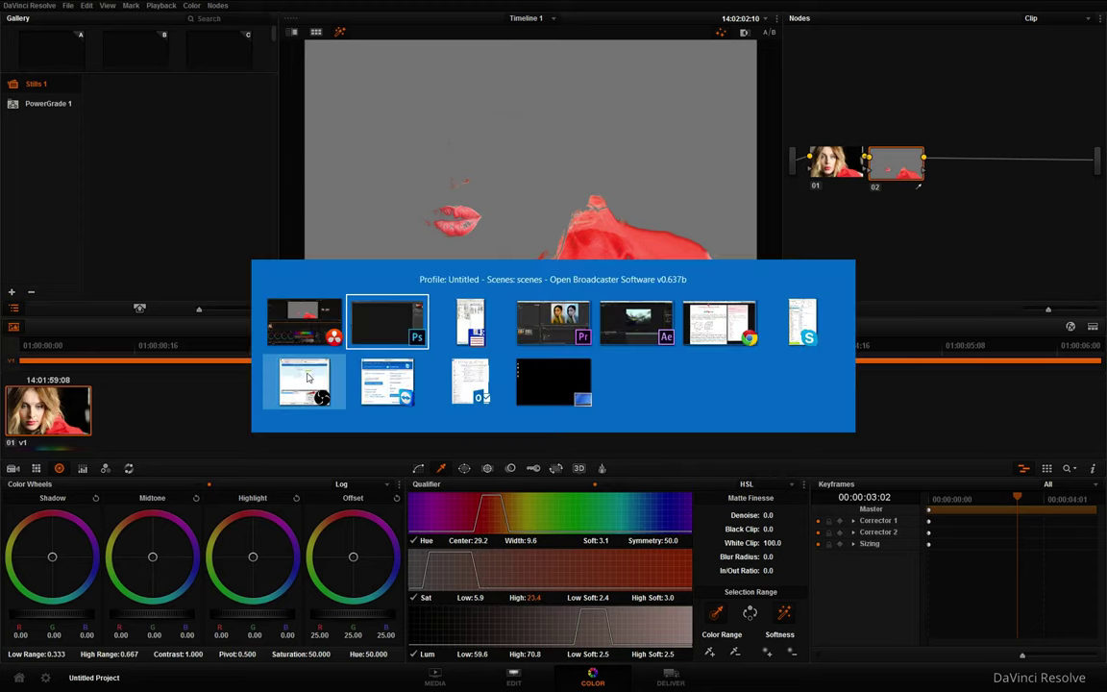
key(Escape)
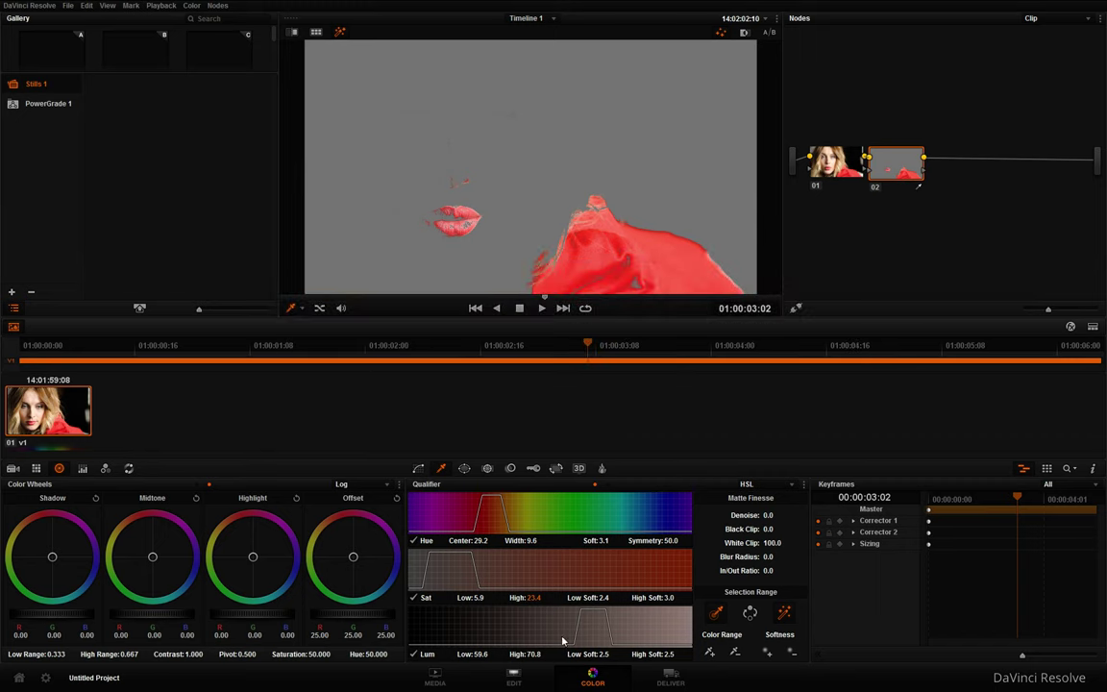
Step: Set the qualifier's luminance range to 53.9–72.2, denoise to 6.1 and blur radius to 10.3, then turn off the selection highlight
drag(534, 654, 538, 654)
drag(466, 653, 449, 654)
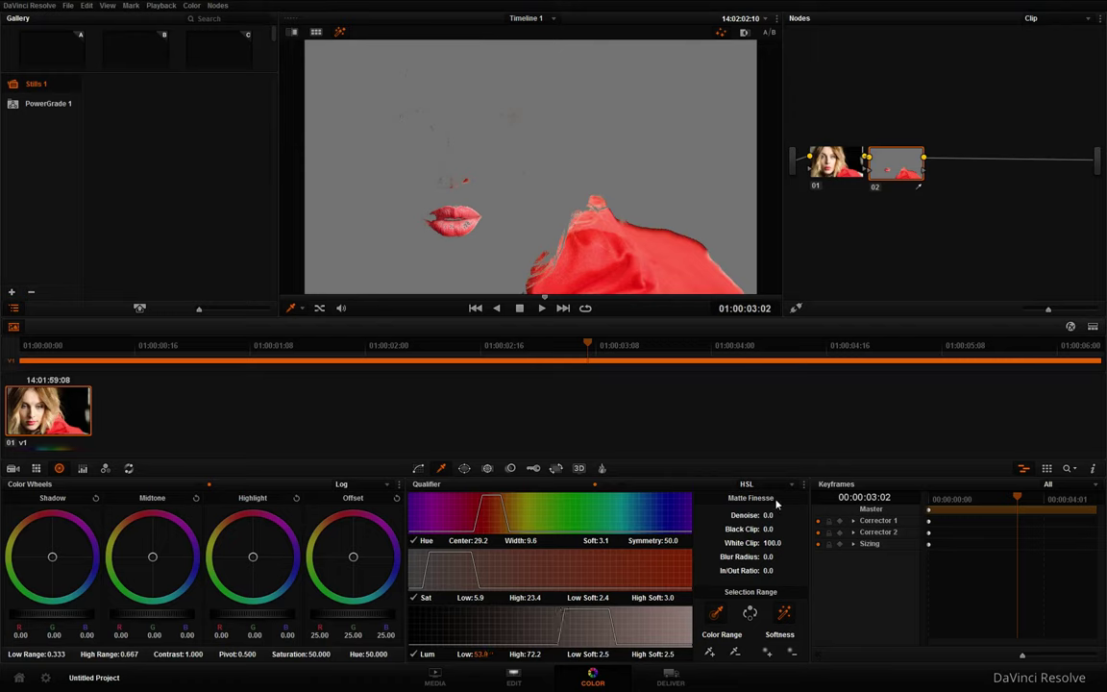
drag(769, 515, 777, 515)
drag(769, 557, 776, 556)
key(shift+h)
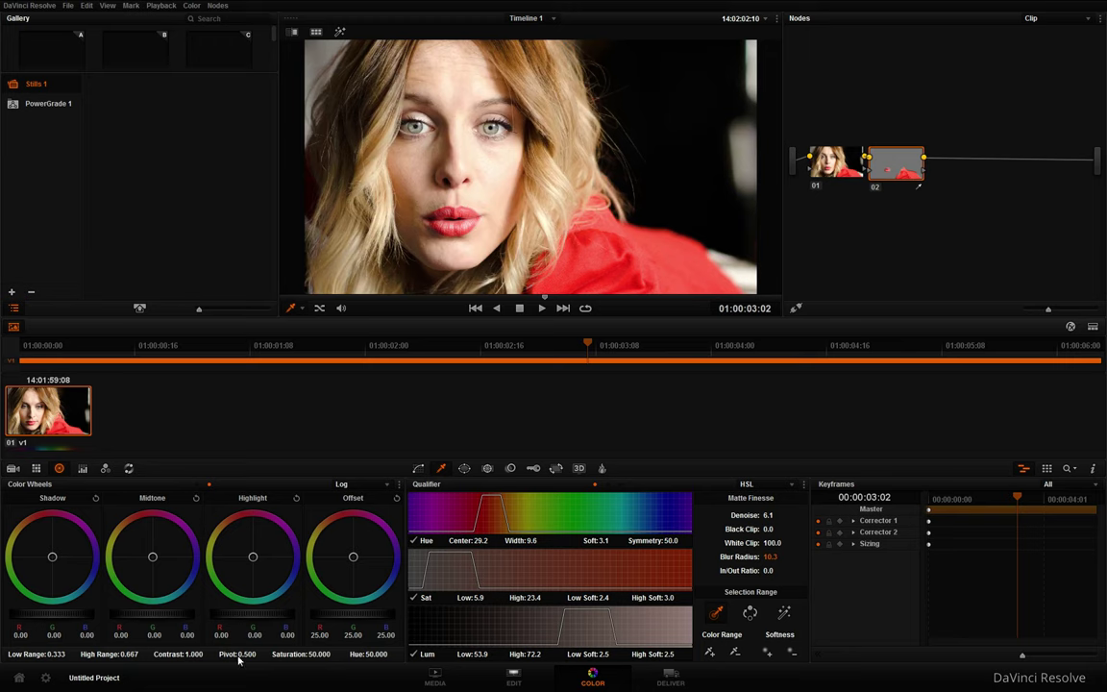
Step: Set node 02's saturation to 75.1 and hue to 51.8 for the qualified reds
drag(315, 653, 331, 654)
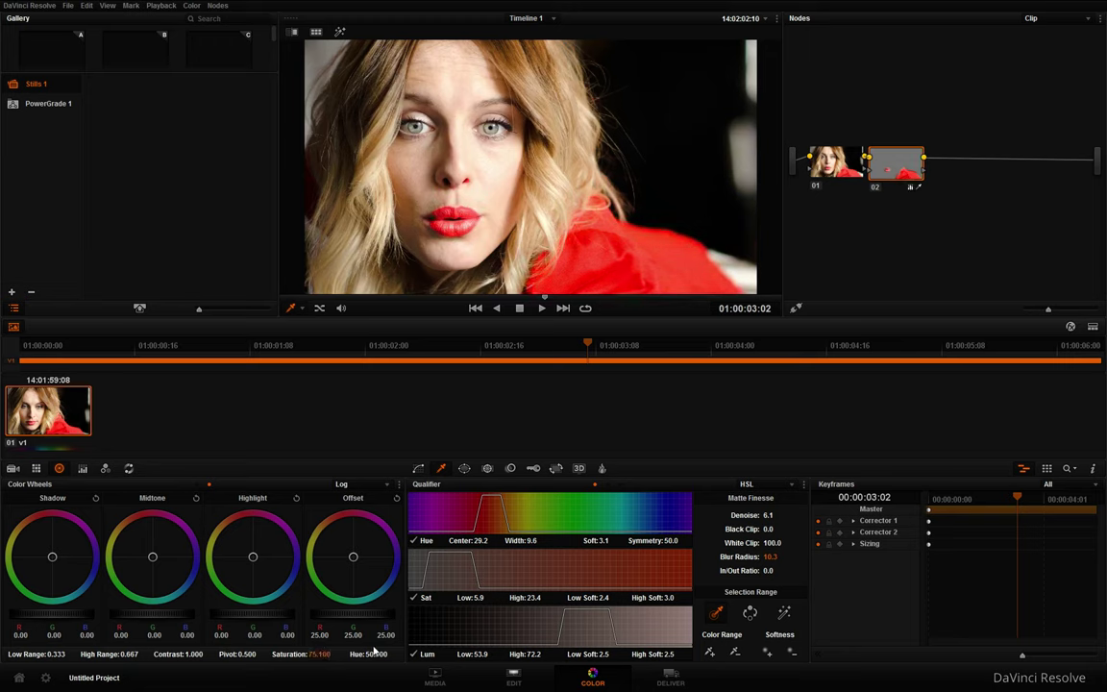
drag(368, 653, 370, 653)
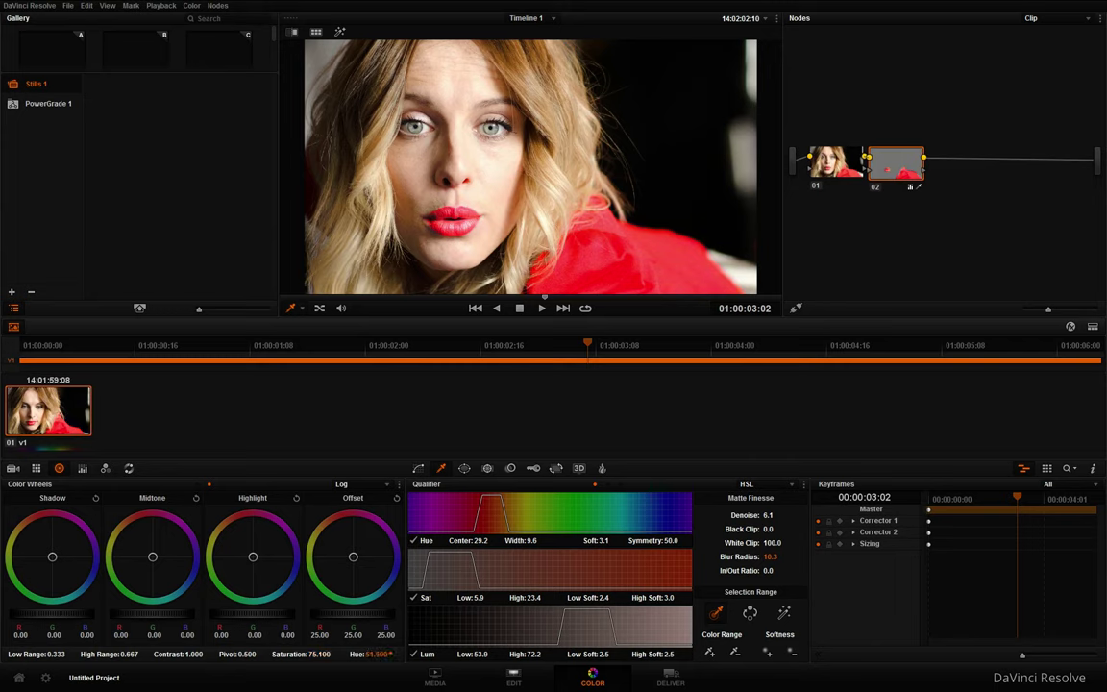
drag(904, 165, 908, 164)
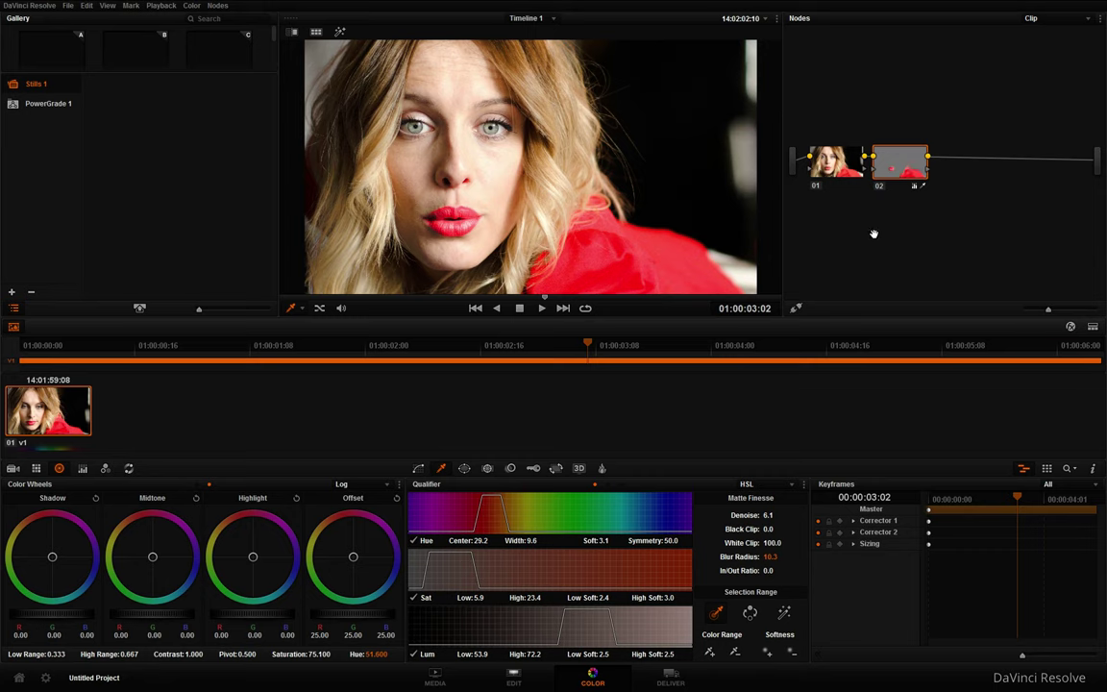
Step: Add serial node 03 with blue shadows (-0.23, 0.04, 0.30), low range 0.185 and warm highlights (0.08, -0.01, -0.11)
key(alt+s)
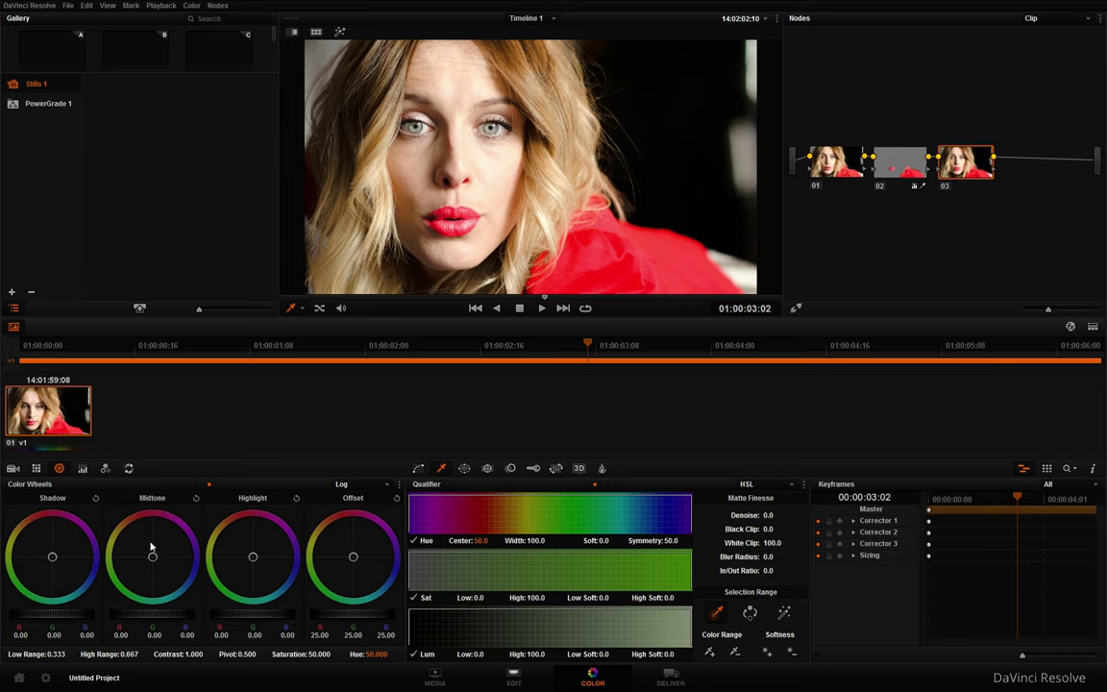
drag(67, 571, 119, 630)
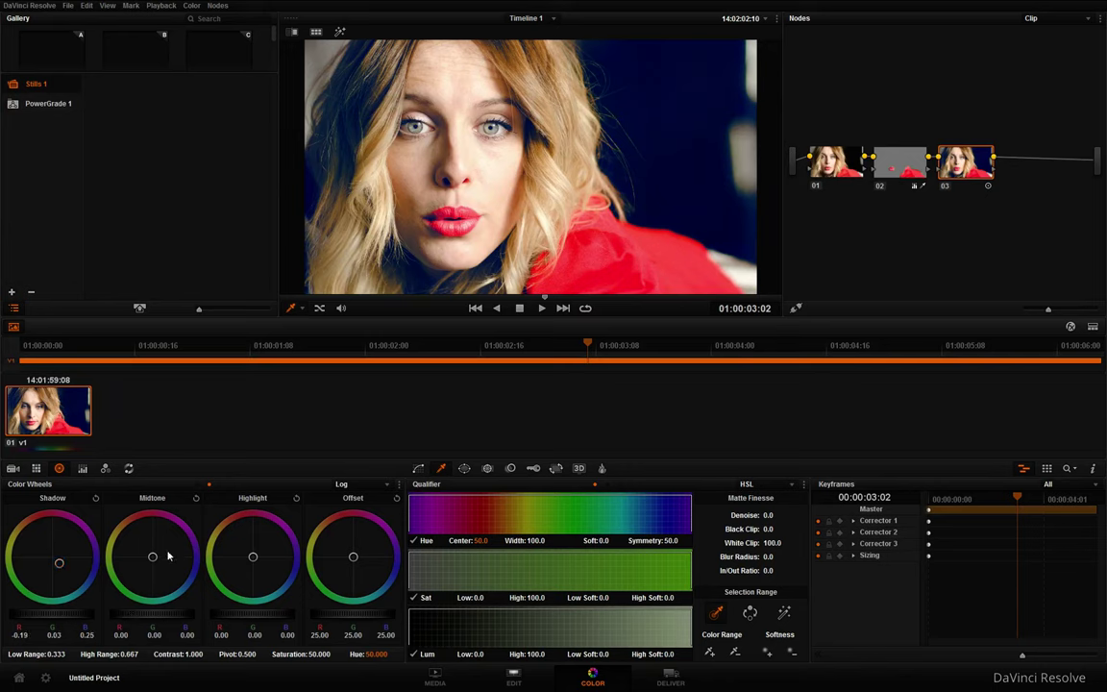
drag(55, 563, 68, 654)
drag(250, 558, 220, 531)
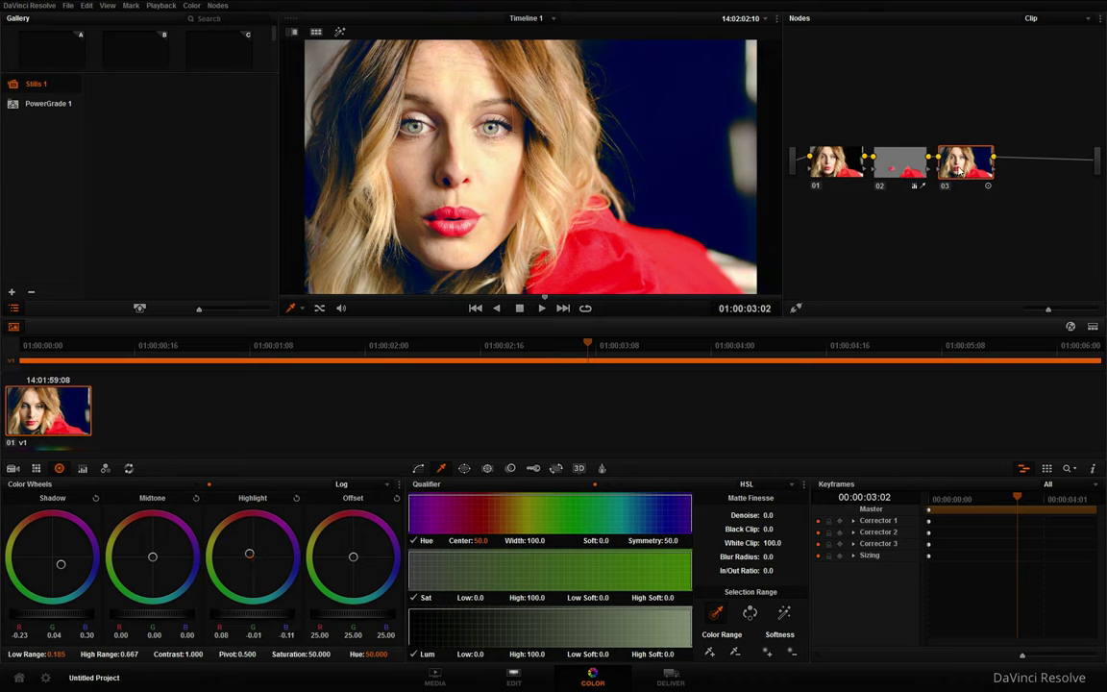
Step: Add serial node 04 and show the waveform scope in a small window beside the viewer image
key(alt+s)
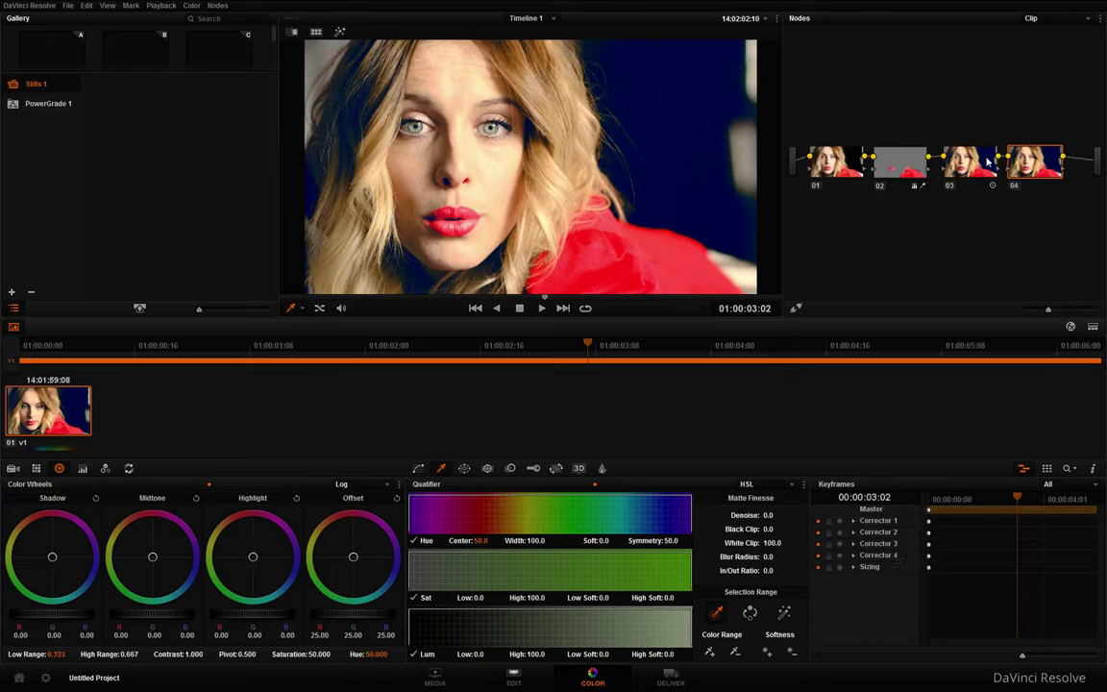
click(107, 5)
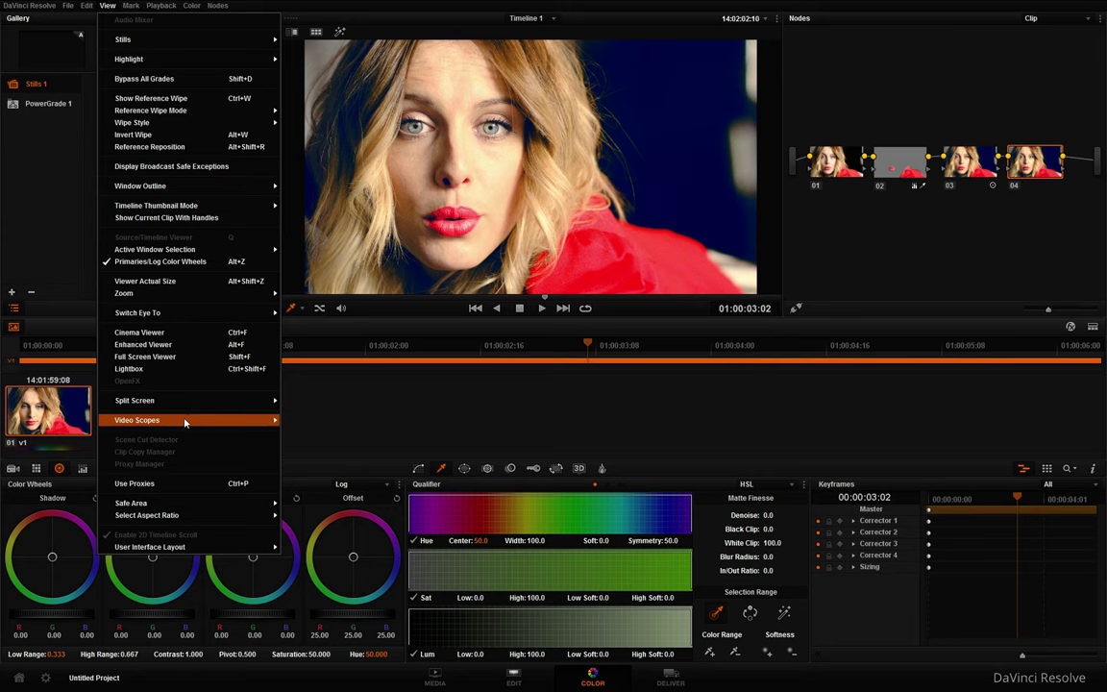
mouse_move(185, 424)
click(307, 422)
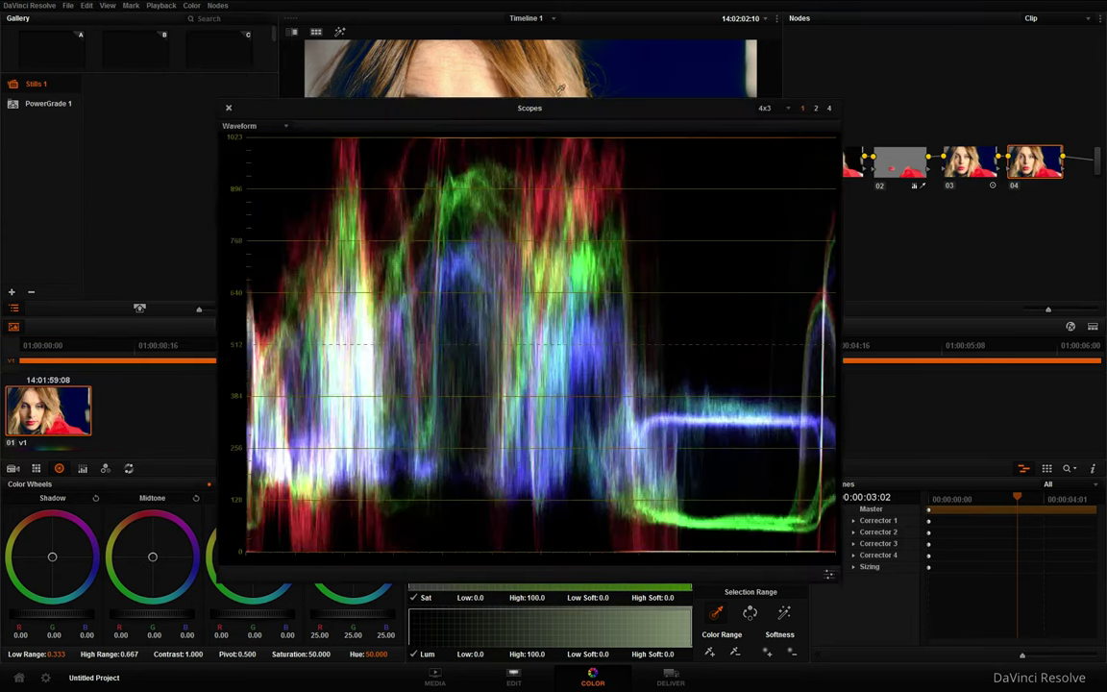
drag(553, 116, 370, 80)
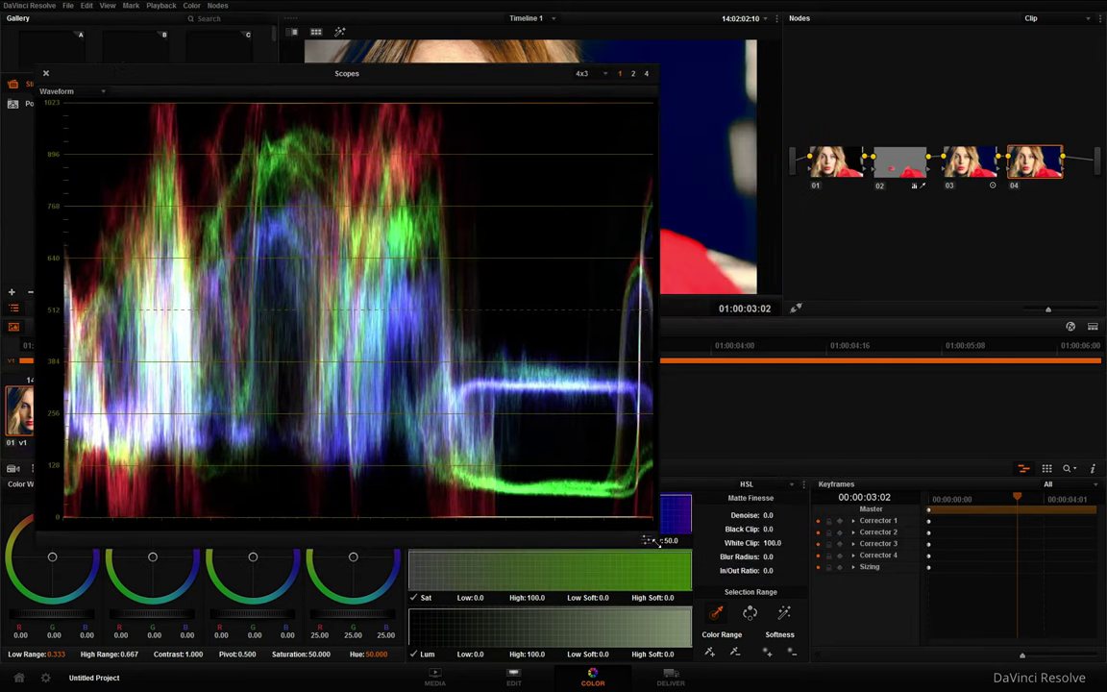
drag(650, 541, 383, 343)
drag(252, 80, 220, 88)
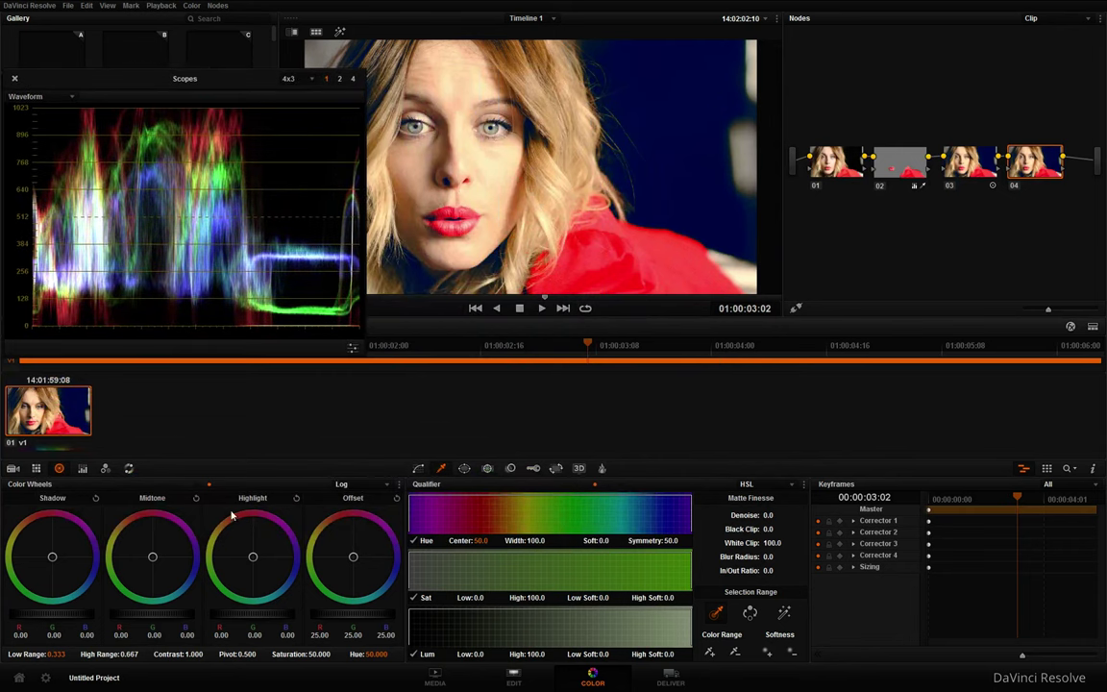
Step: Shift node 04's shadows toward yellow (0.05, 0.01, -0.30) and set the low range to 0.110
drag(56, 559, 11, 557)
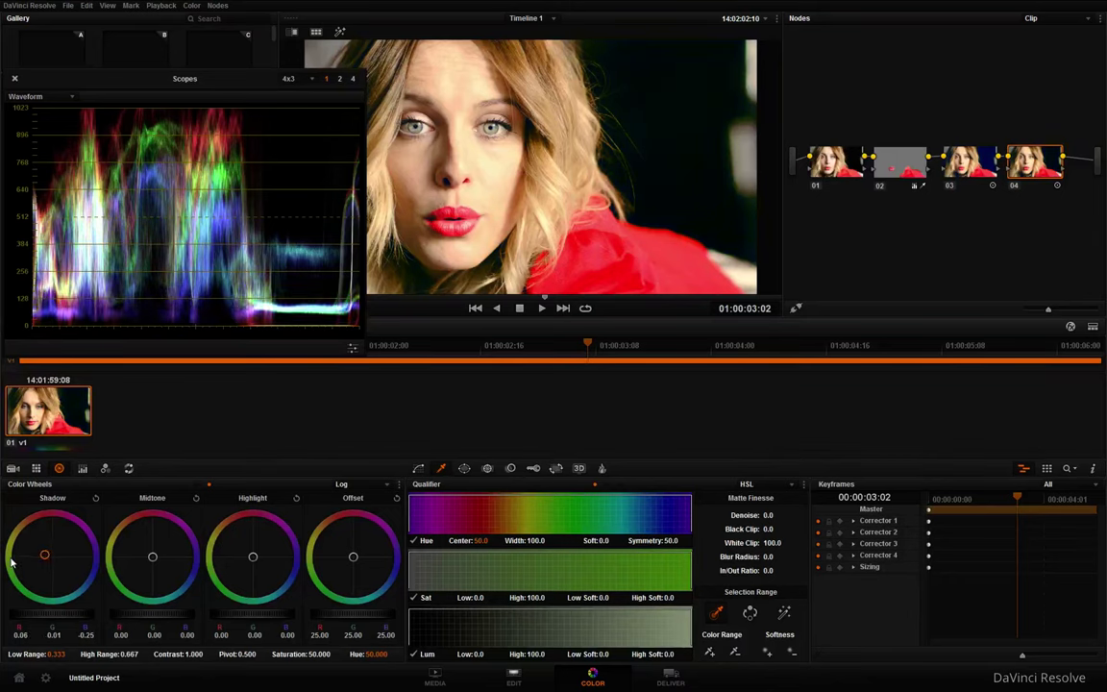
drag(60, 657, 27, 657)
drag(38, 555, 28, 558)
Step: Close the waveform scope and scrub through the graded clip to review it
drag(265, 90, 628, 238)
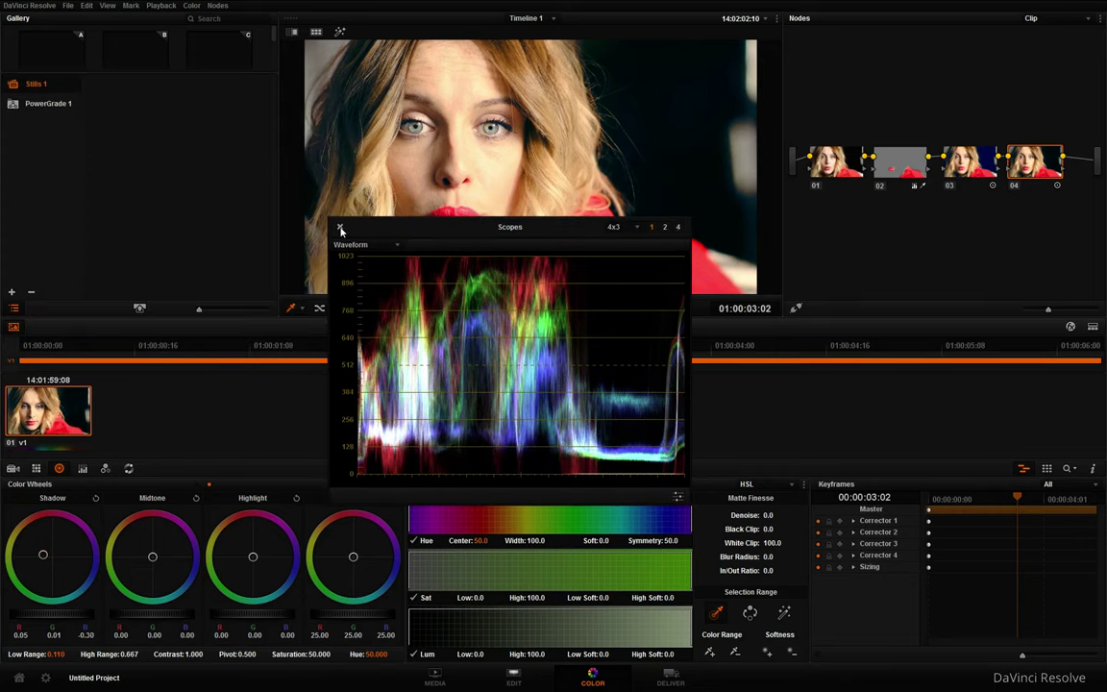
click(340, 230)
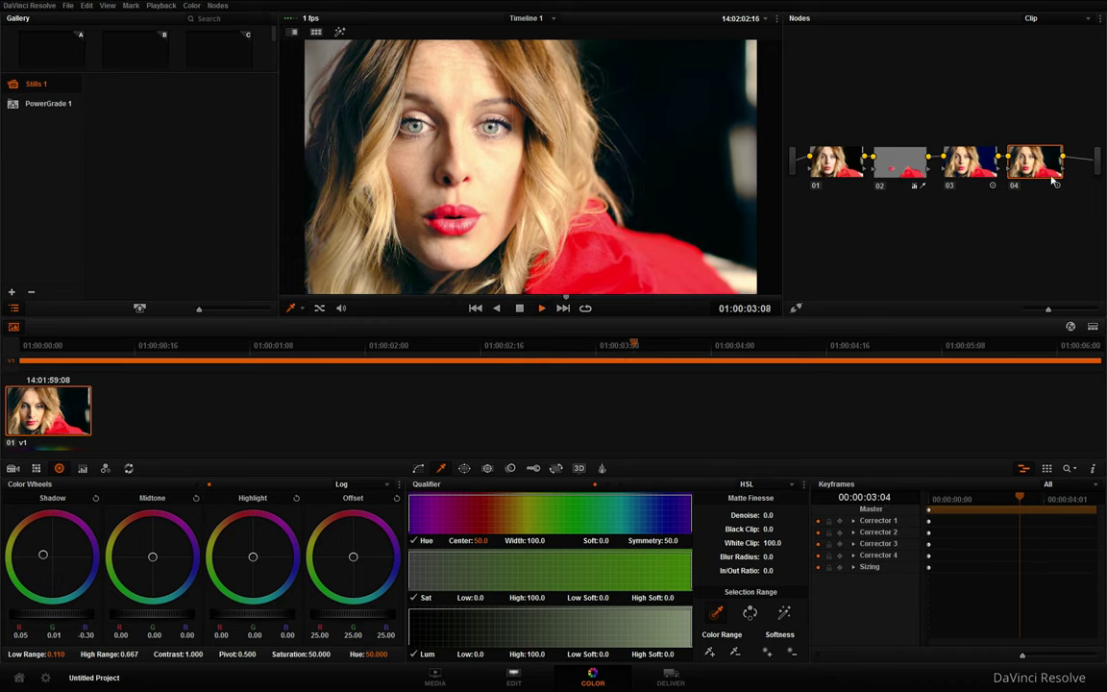
drag(593, 357, 536, 356)
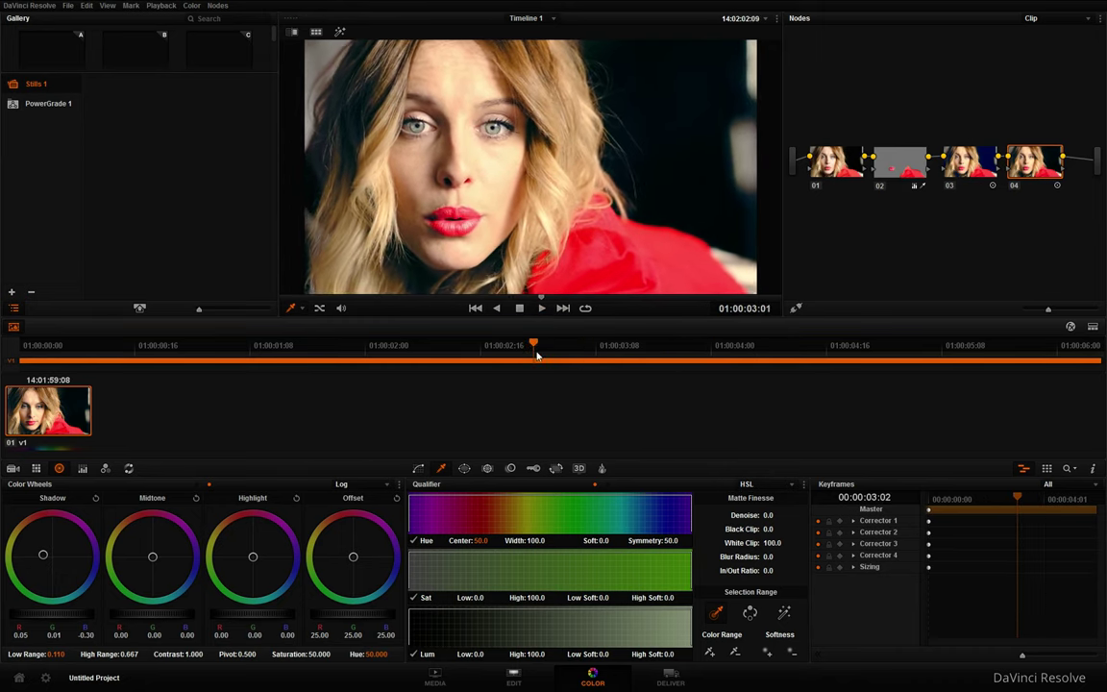
Step: Add node 05 after node 04 and sample the face and hair with the HSL qualifier, extending the selection in highlight view
key(alt+o)
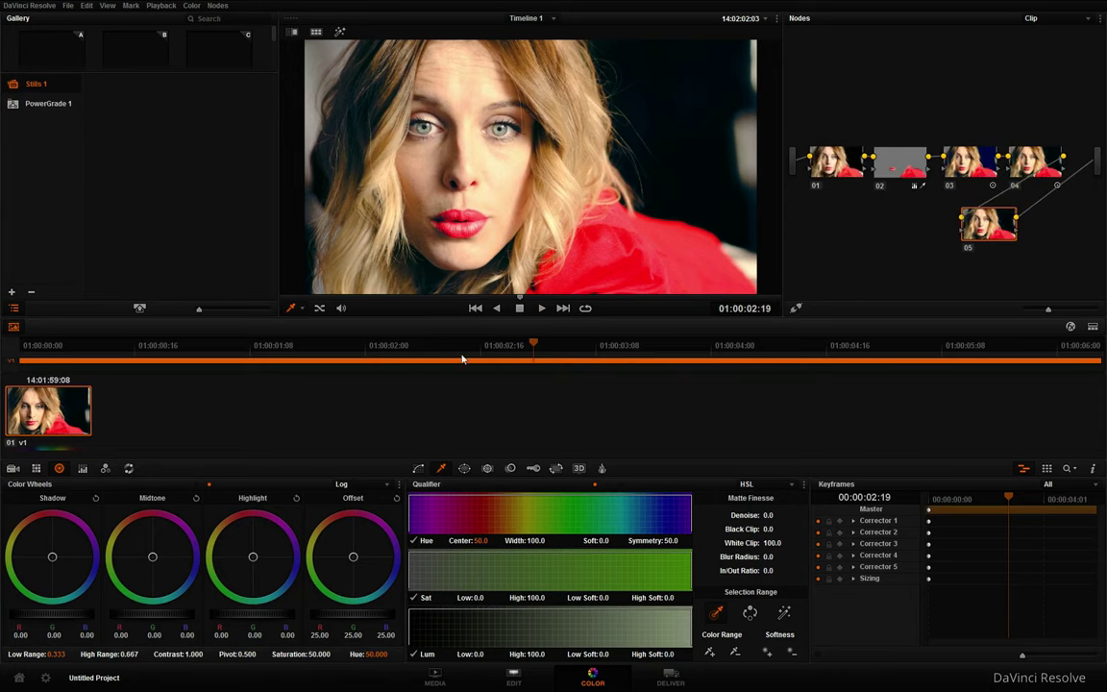
click(499, 170)
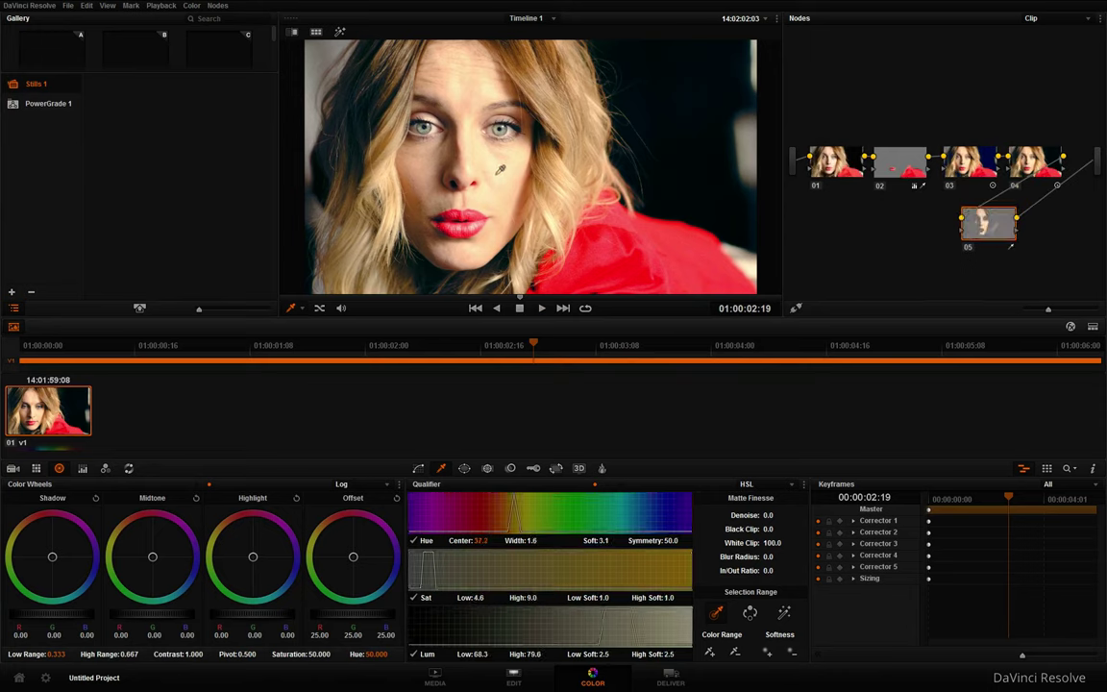
key(shift+h)
click(708, 652)
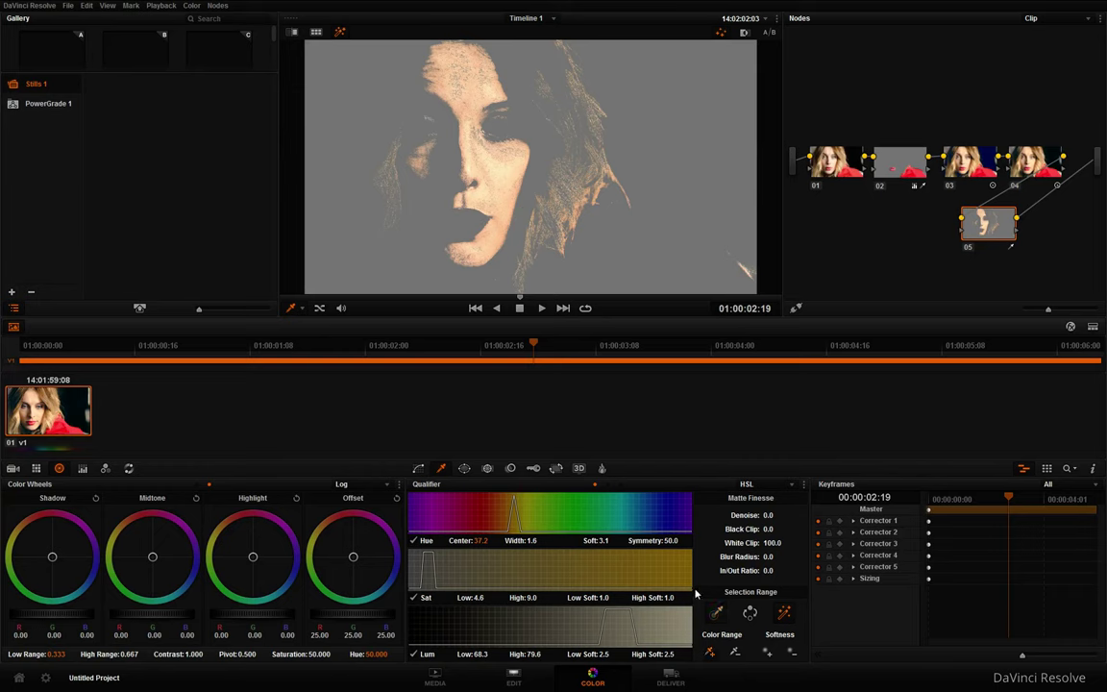
mouse_move(372, 65)
mouse_down()
mouse_move(420, 108)
mouse_move(418, 61)
mouse_move(464, 68)
mouse_move(401, 146)
mouse_up()
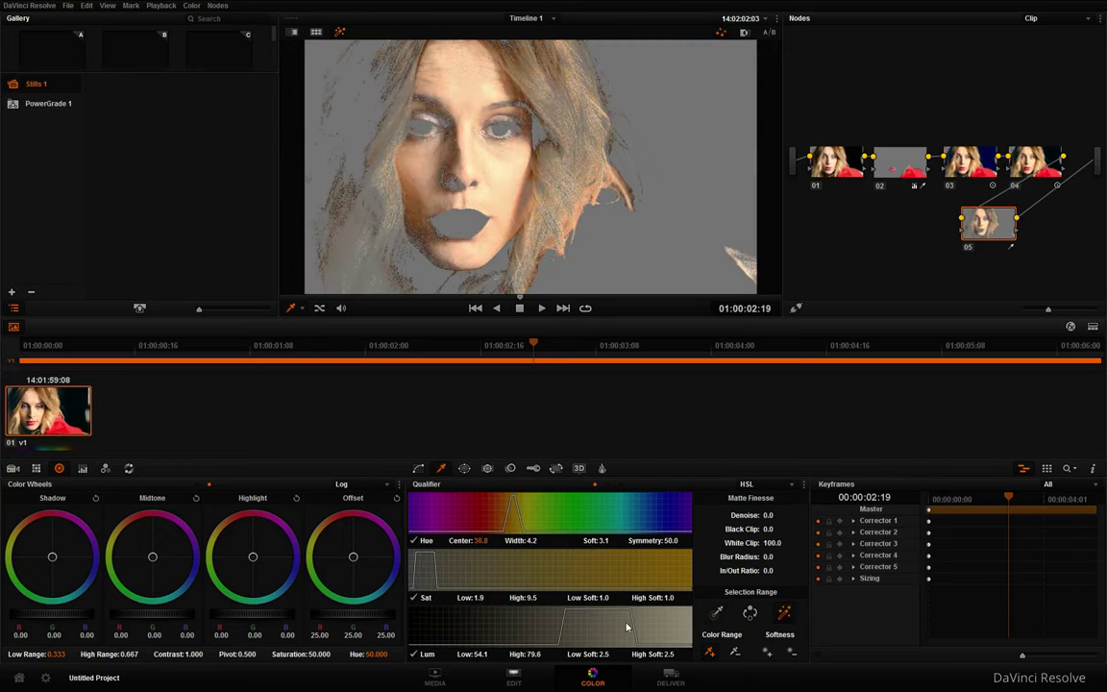
Step: Refine node 05's matte with hue width 5.6, denoise 11.7, blur radius 36.5 and in/out ratio 0, and turn off highlight view
drag(532, 541, 539, 541)
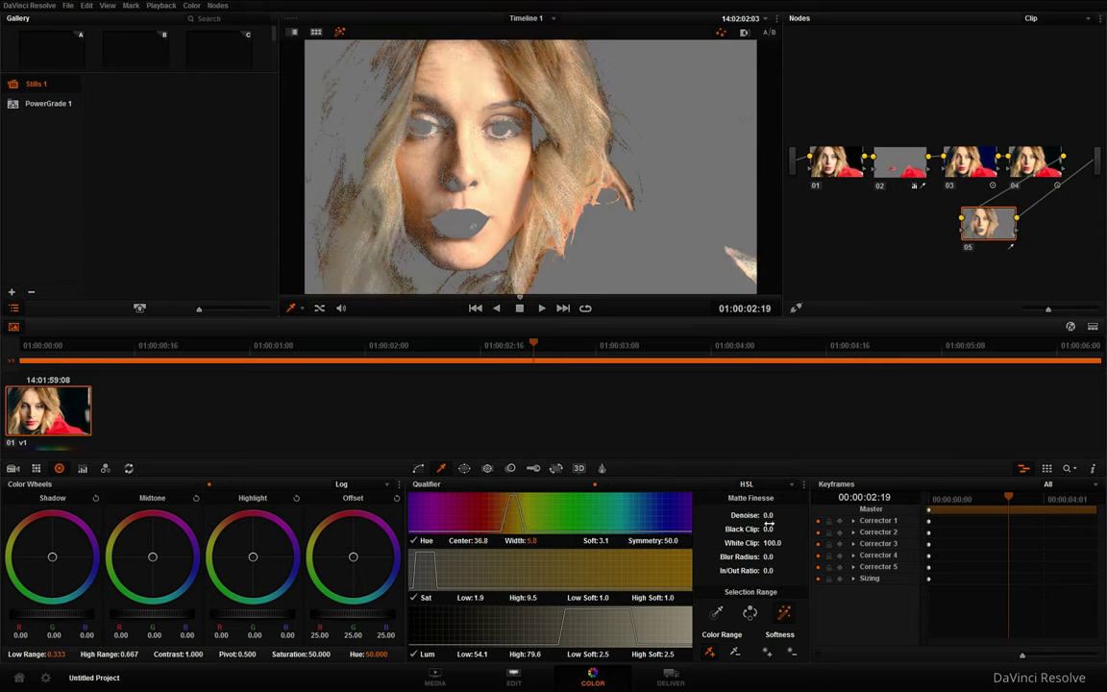
drag(769, 520, 798, 520)
drag(769, 571, 807, 571)
click(766, 572)
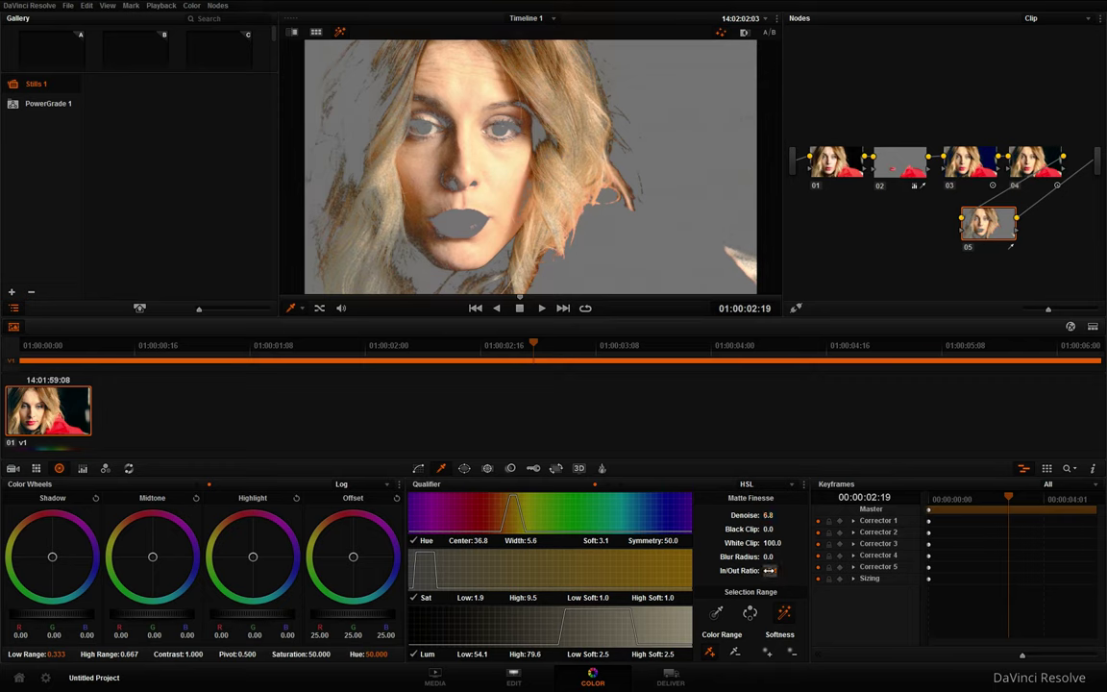
text(0)
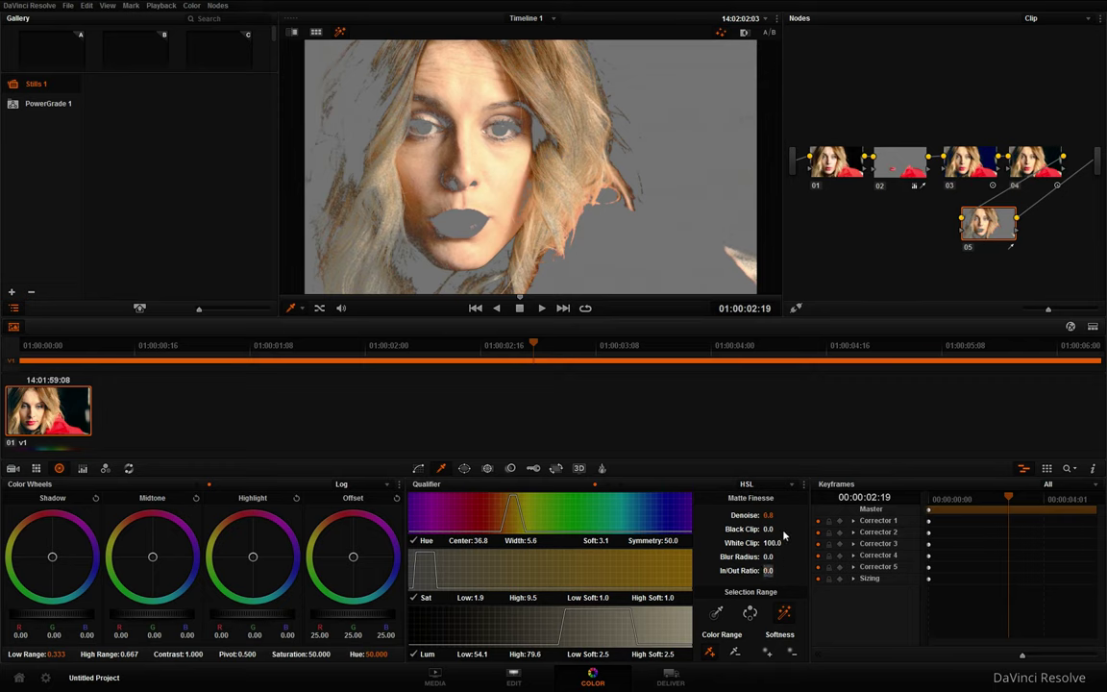
click(768, 515)
drag(770, 515, 781, 557)
key(shift+h)
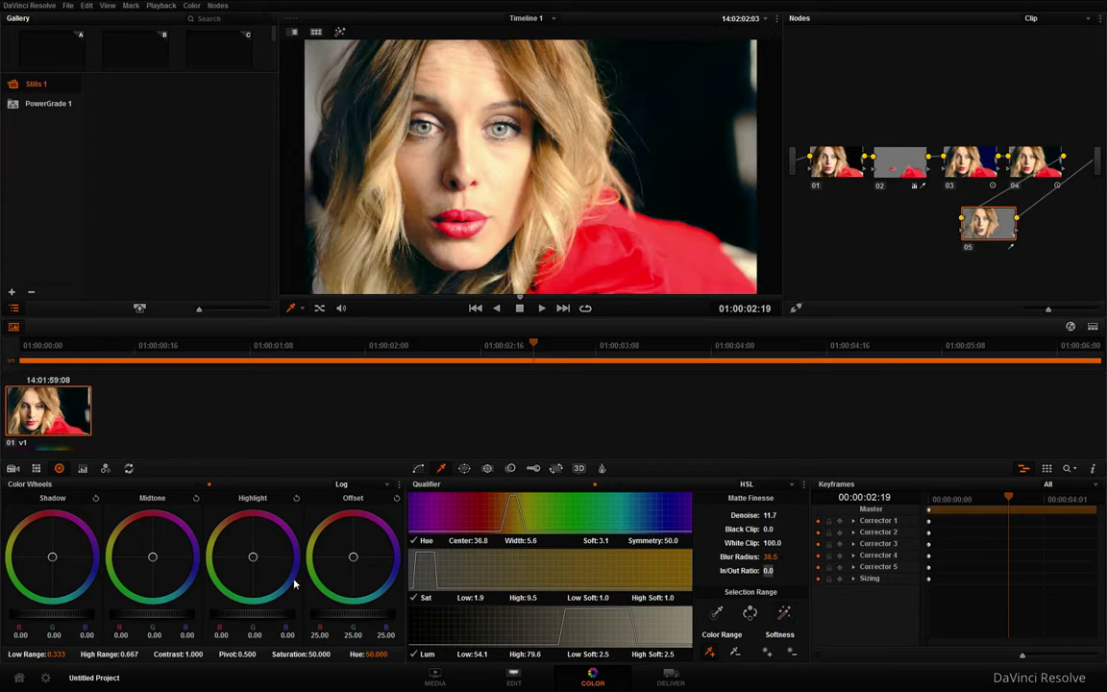
Step: Set node 05's hue to 48.8 and saturation to 68.6, and shift the node slightly in the node graph
mouse_move(376, 654)
mouse_down()
mouse_move(356, 653)
mouse_move(380, 657)
mouse_up()
drag(294, 661, 297, 660)
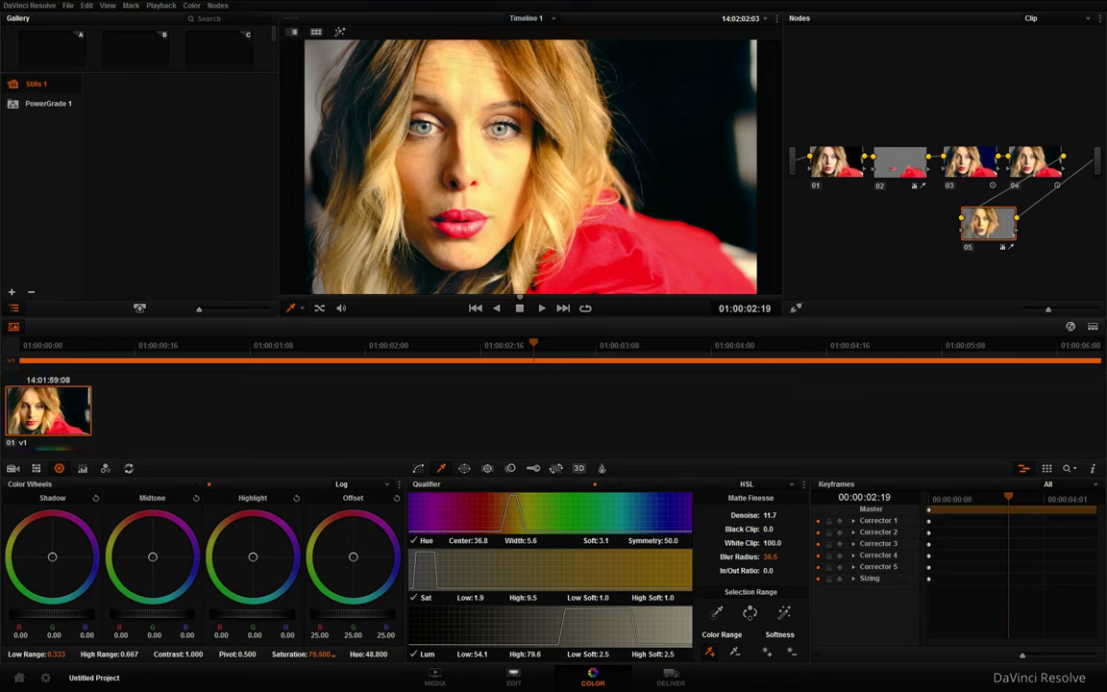
drag(1011, 231, 1023, 232)
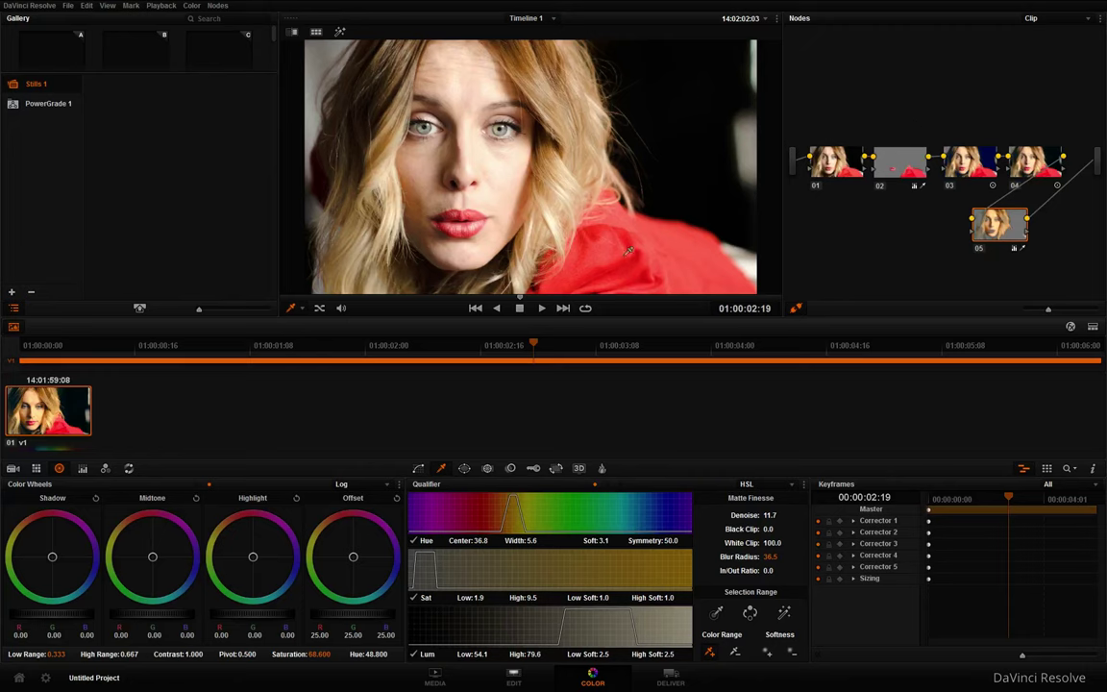
Step: Move the playhead back to 01:00:02:02 and compare the image with and without the complete grade
drag(529, 343, 404, 344)
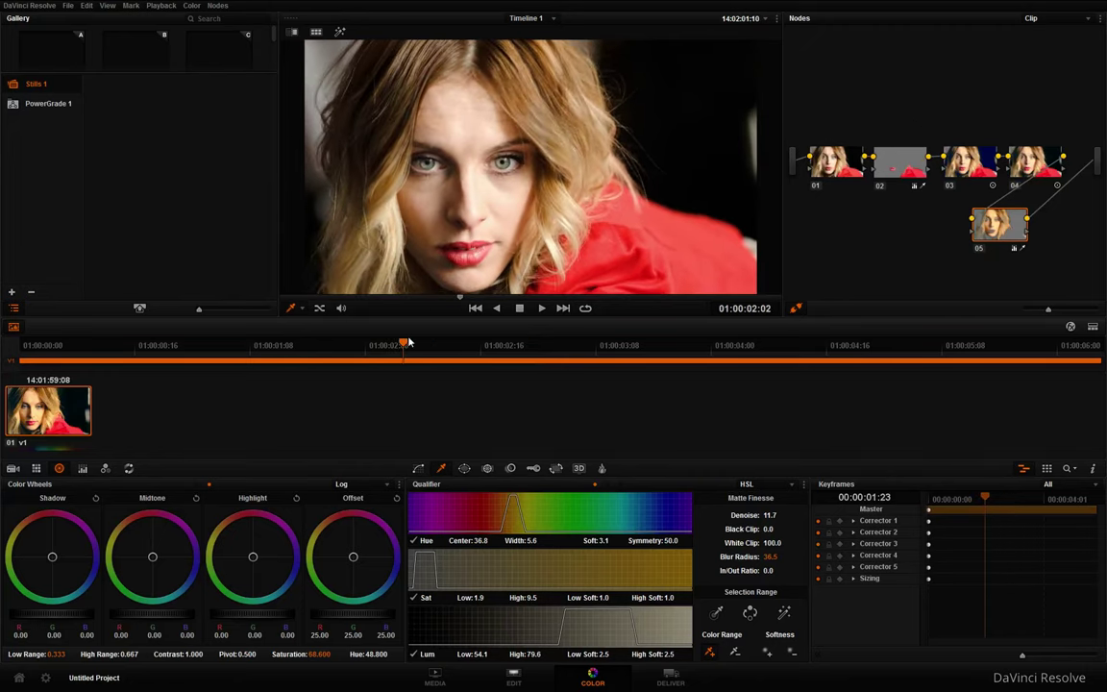
key(shift+d)
key(shift+d)
key(shift+d)
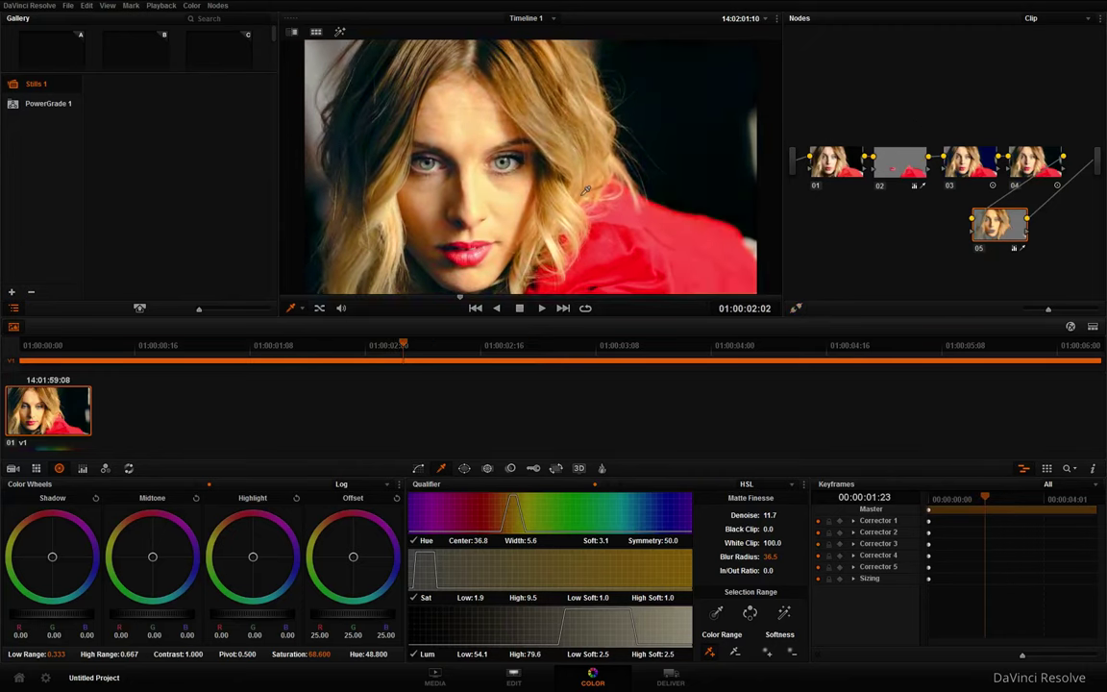
key(shift+d)
key(shift+d)
Step: Disable node 04 and soften node 03's blue shadow tint to (-0.09, 0.00, 0.24)
click(1031, 160)
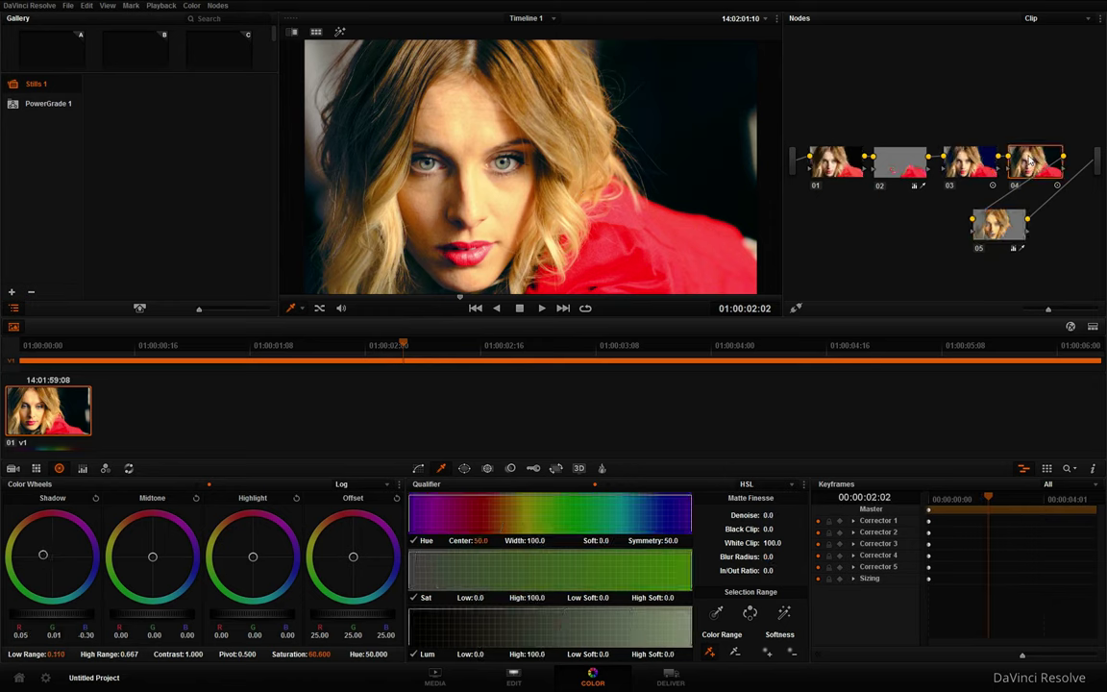
key(ctrl+d)
key(ctrl+d)
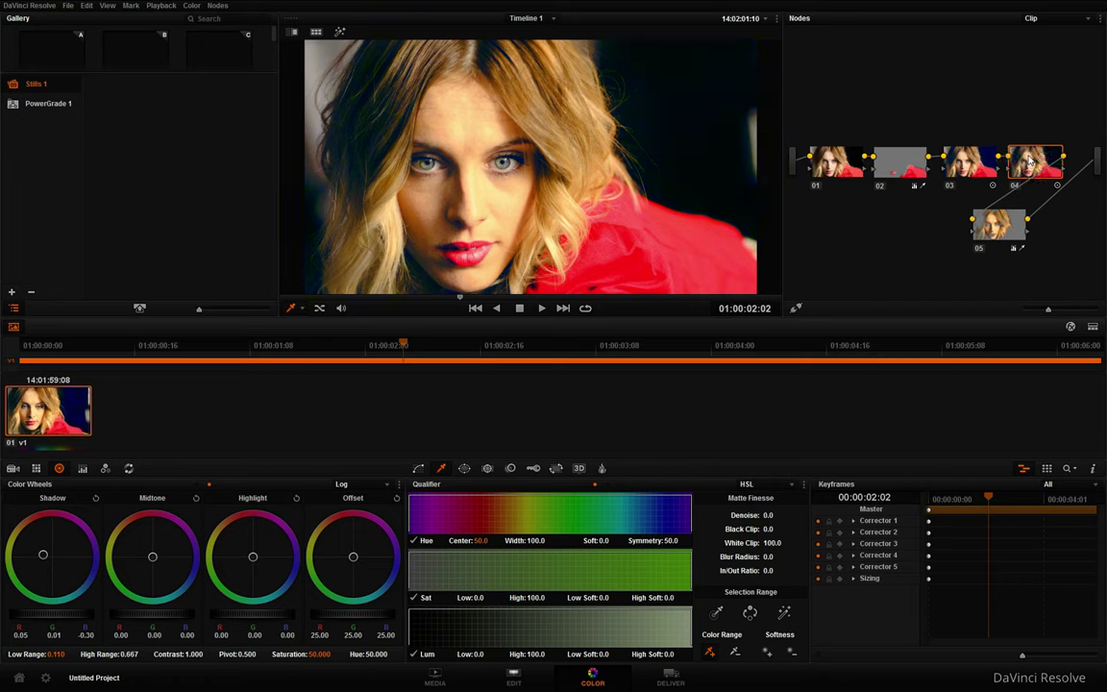
key(ctrl+d)
click(974, 157)
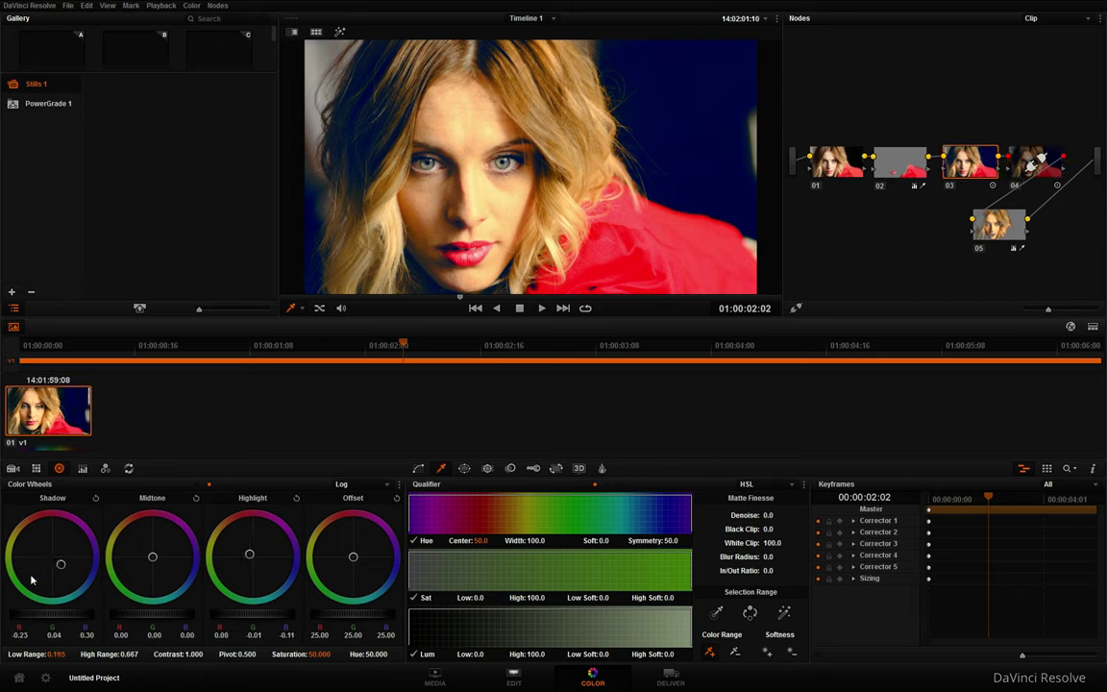
drag(59, 561, 45, 517)
Step: Generate a 3D LUT from the clip's grade and save it in the Desktop folder as lut3
right_click(52, 373)
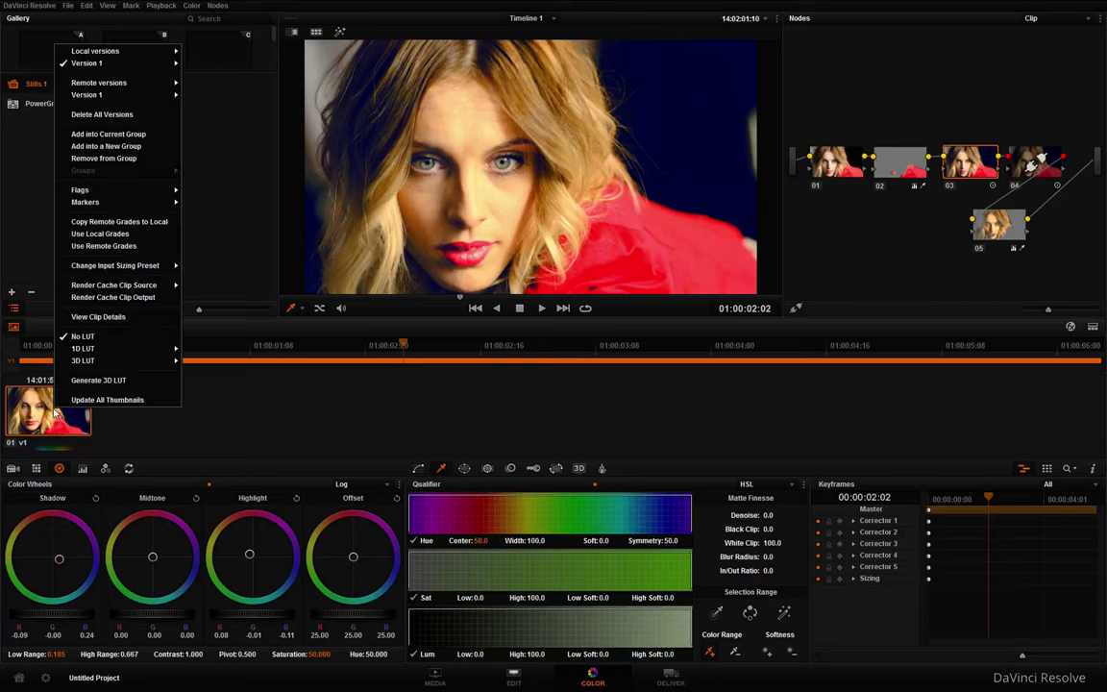
click(101, 382)
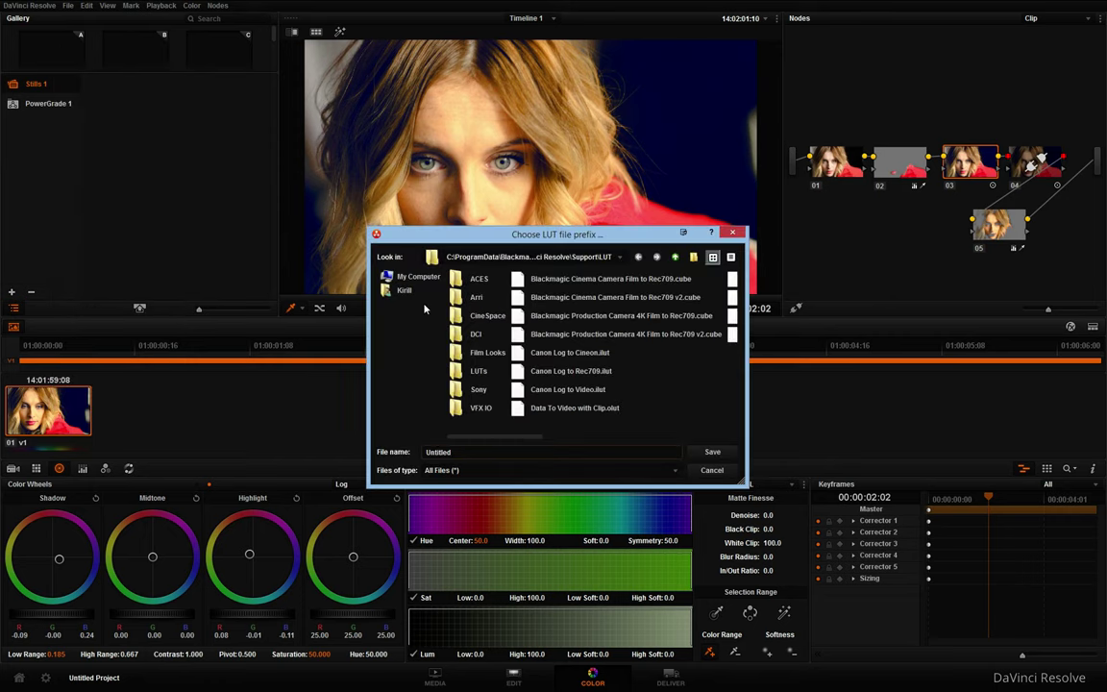
click(412, 278)
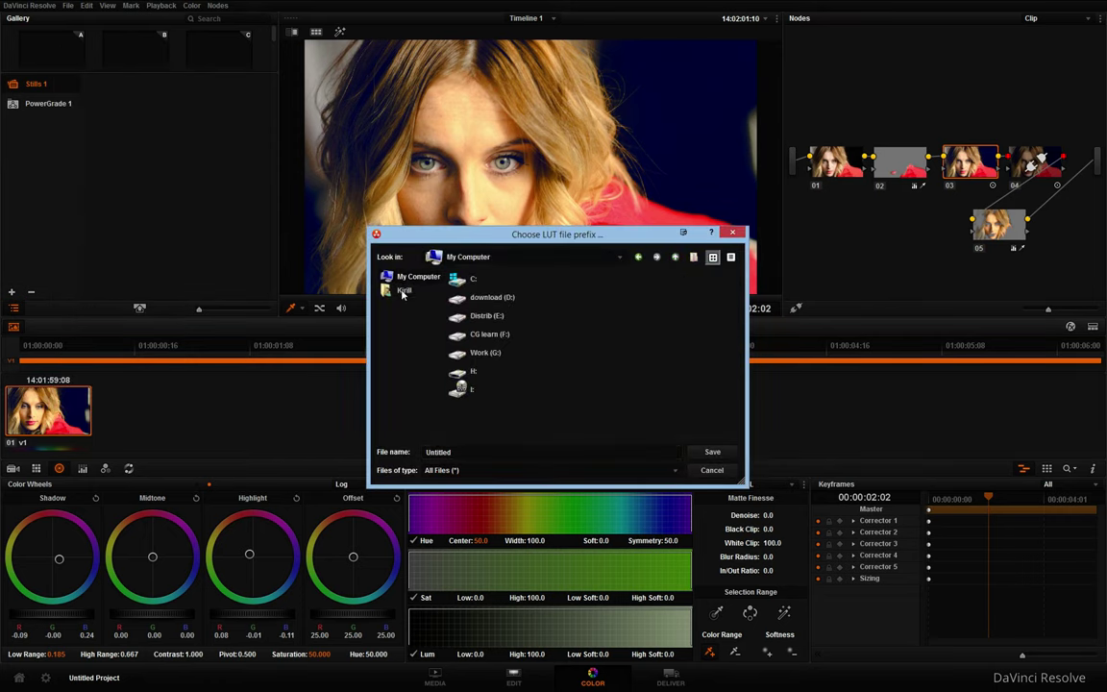
click(405, 291)
double_click(471, 299)
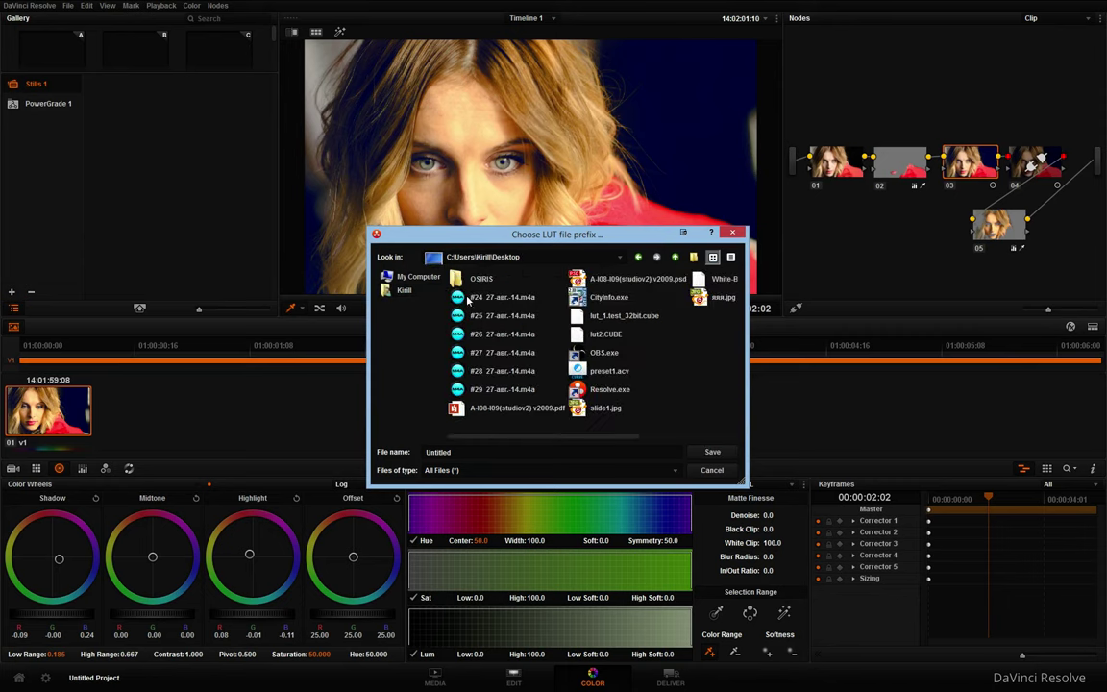
drag(453, 452, 424, 452)
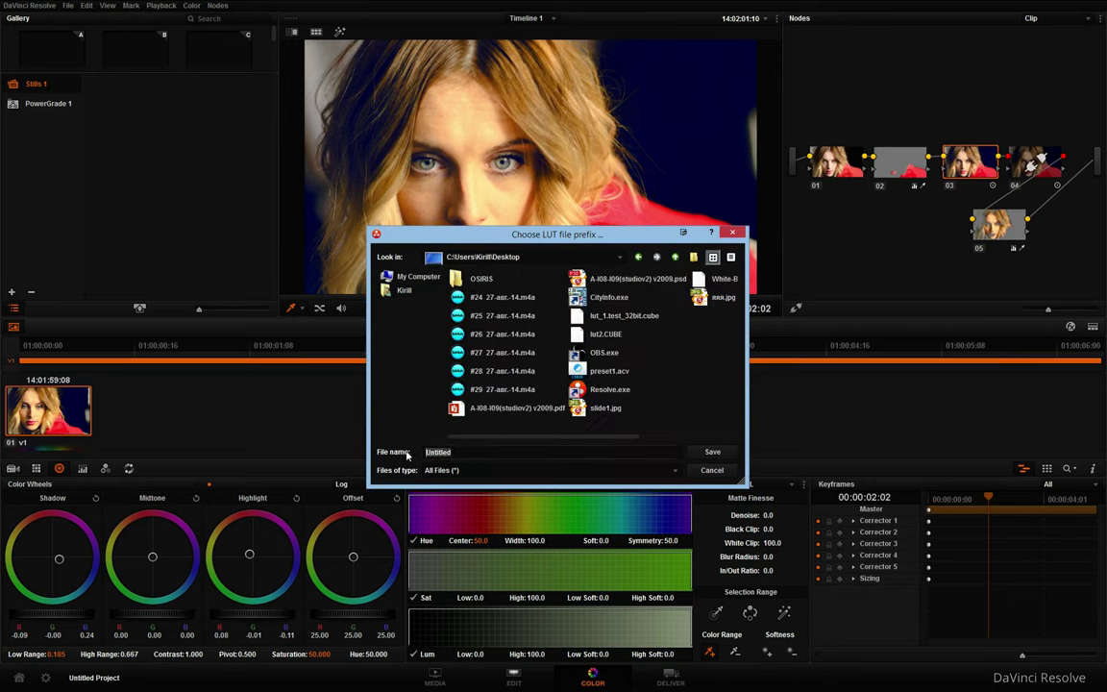
text(lu)
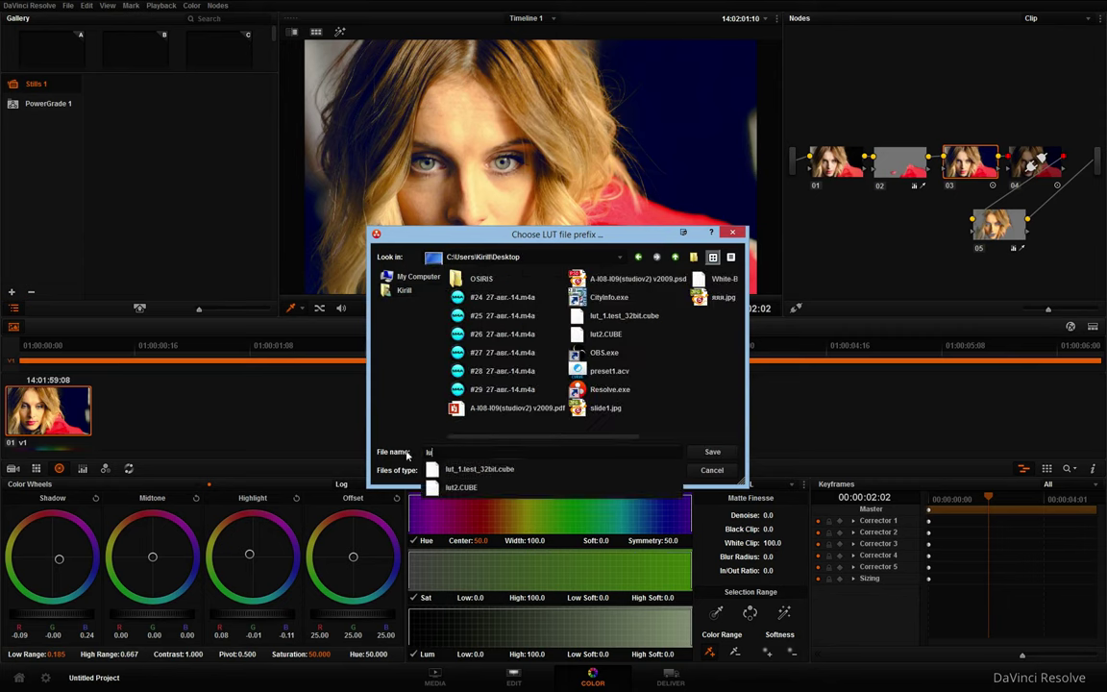
text(t3)
click(706, 453)
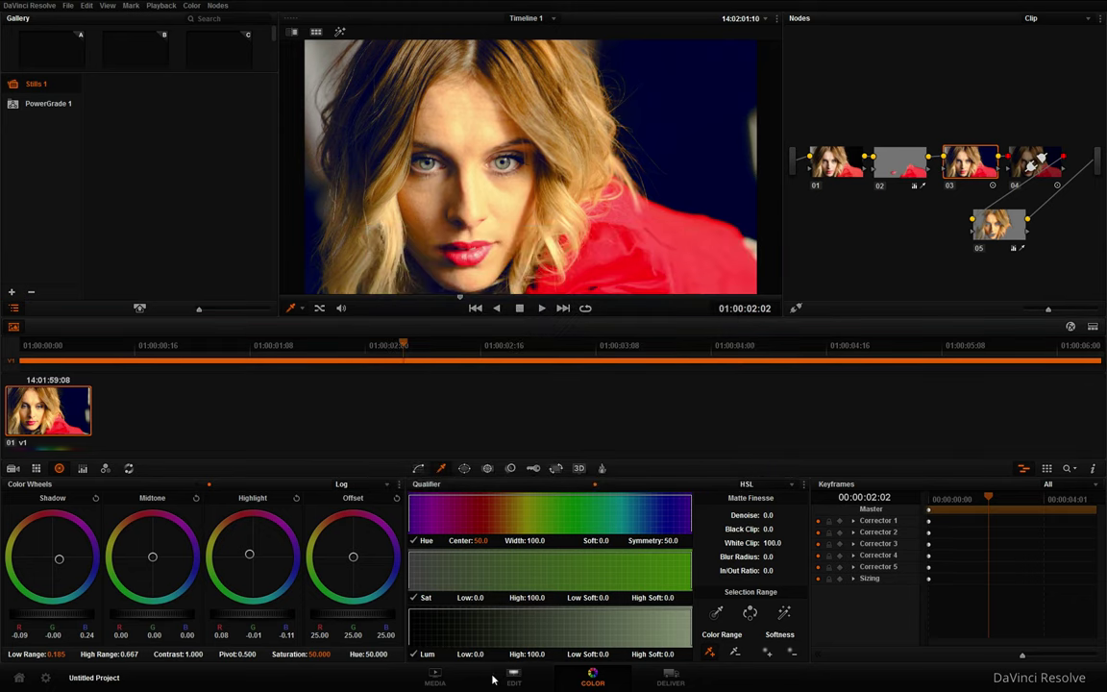
Step: Switch to After Effects and show the project's footage list with nothing selected
key(alt+Tab)
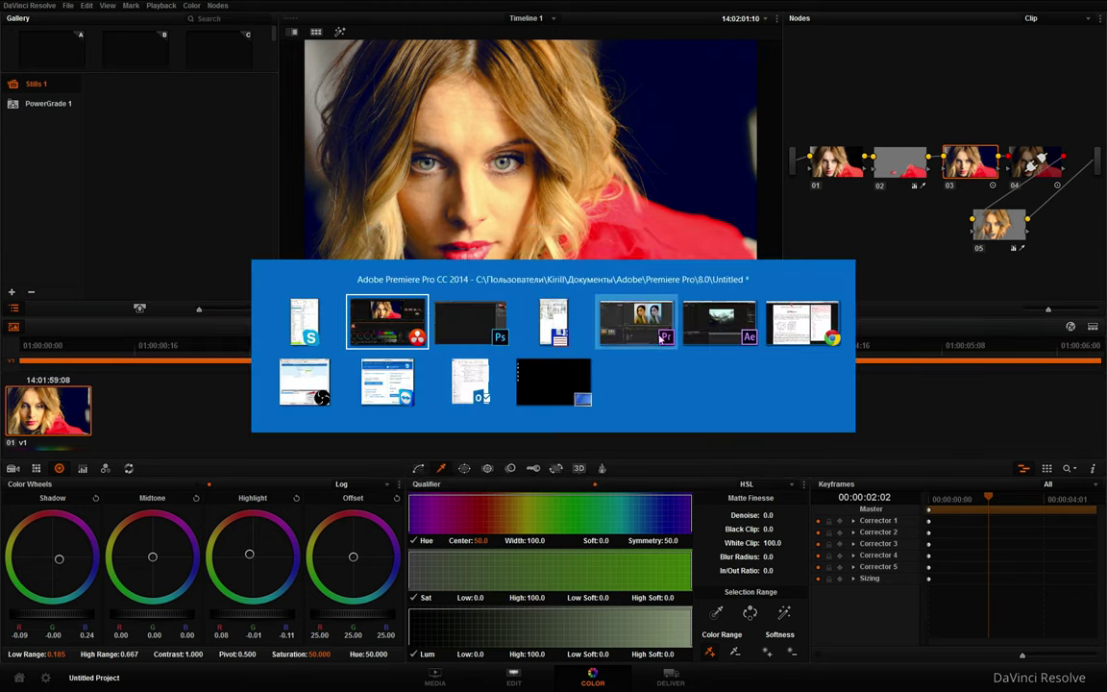
click(719, 326)
click(17, 50)
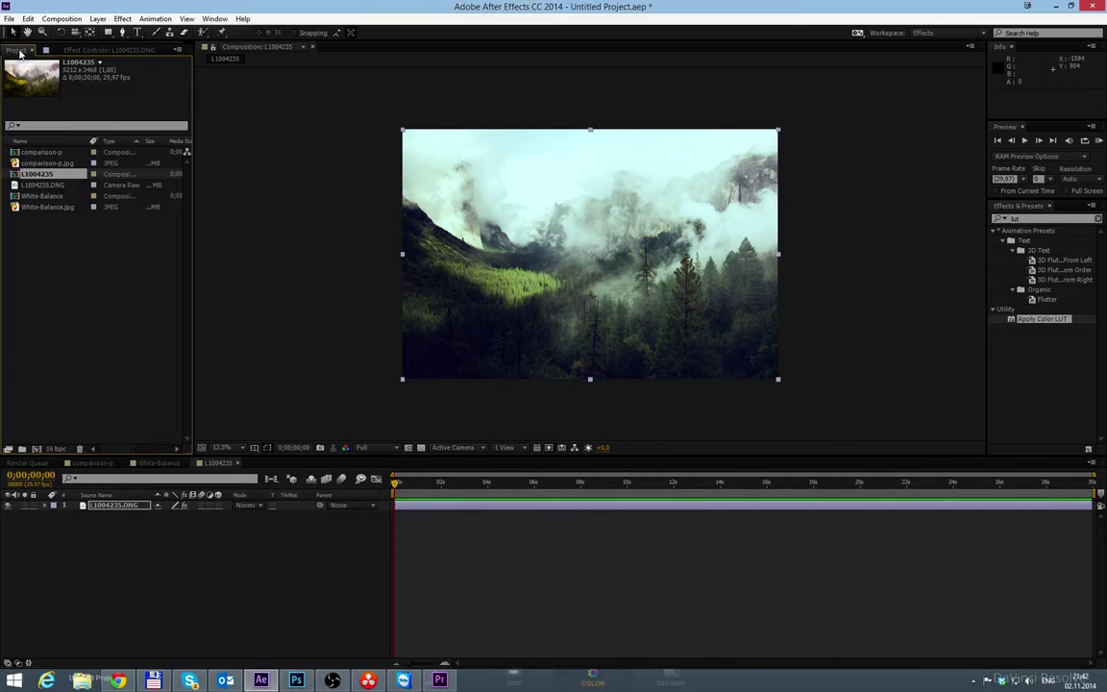
click(75, 297)
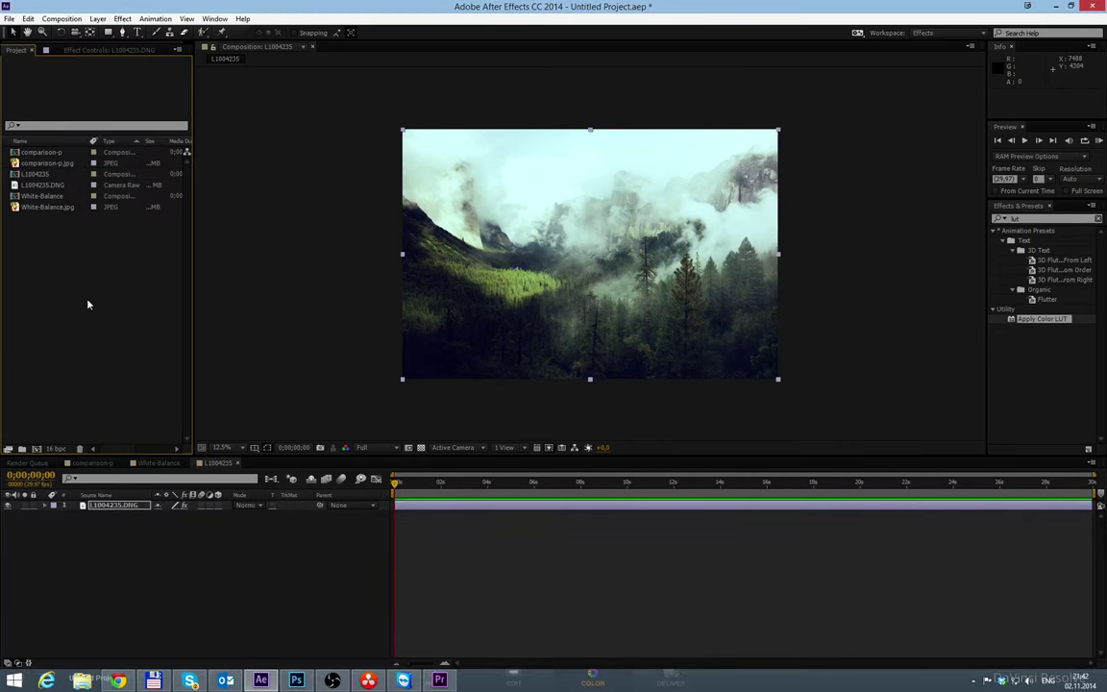
Step: Import the DNG image sequence starting at Frame000320 from the Shot 1 folder with its existing Camera Raw settings, and create a composition from it
double_click(96, 361)
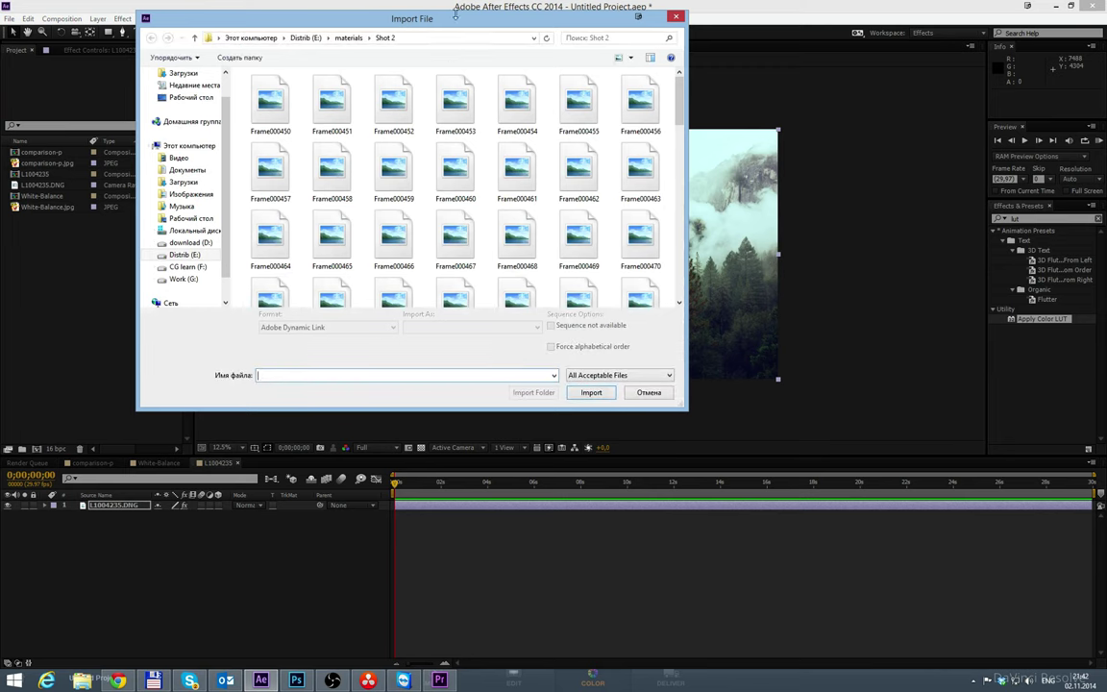
drag(445, 21, 599, 81)
click(502, 98)
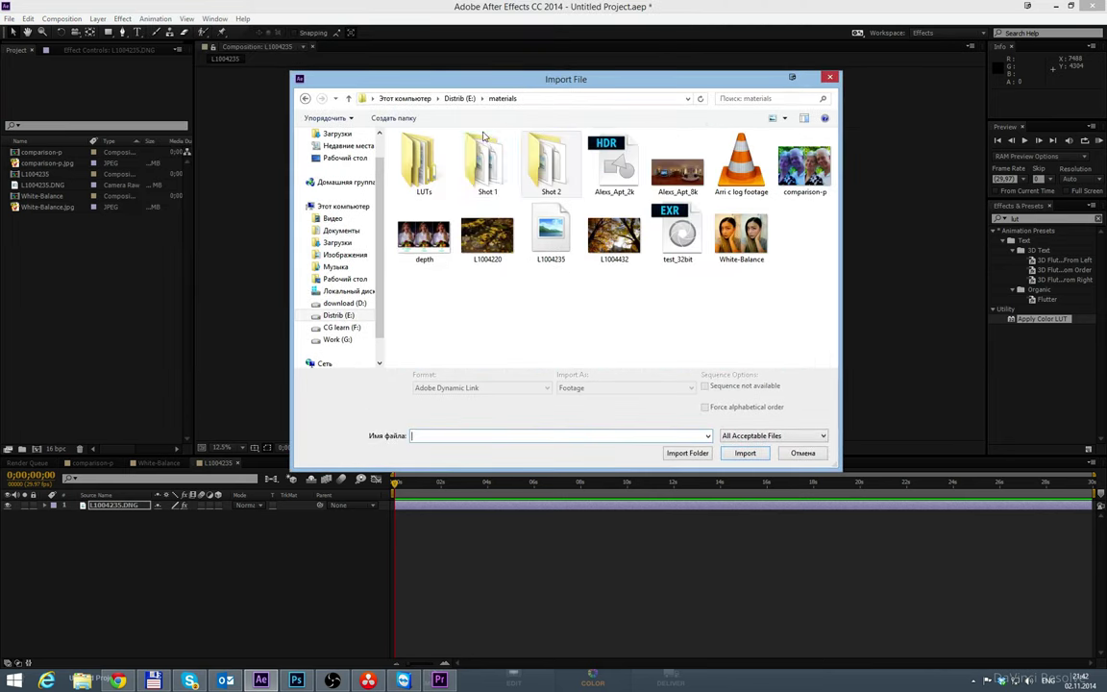
double_click(487, 164)
double_click(428, 168)
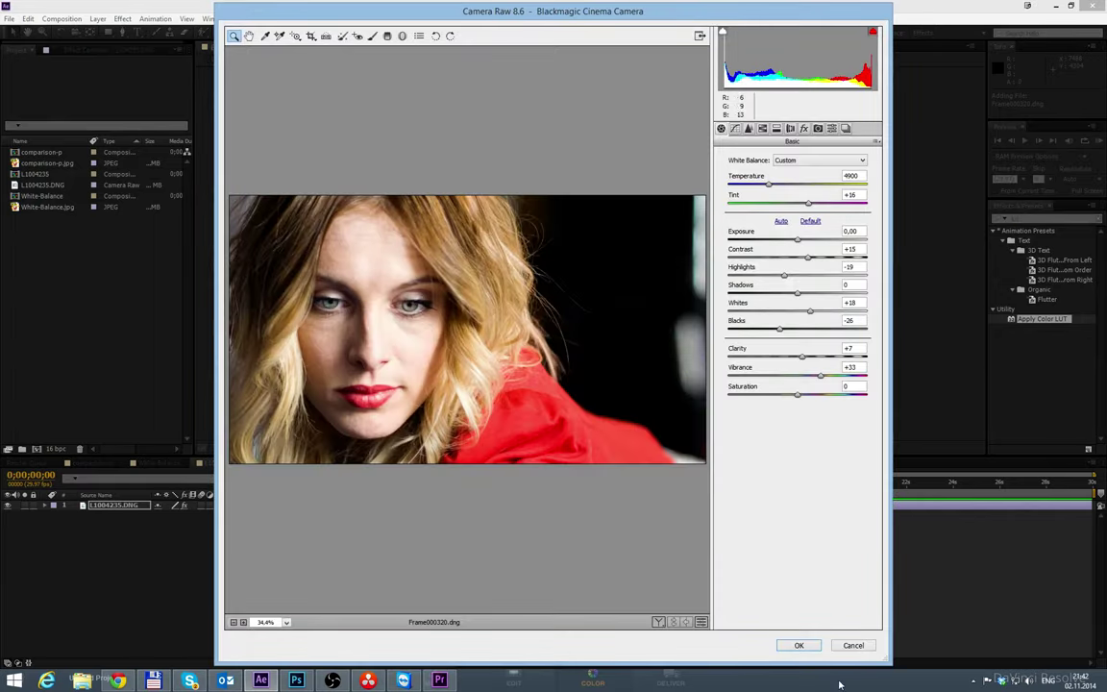
click(798, 645)
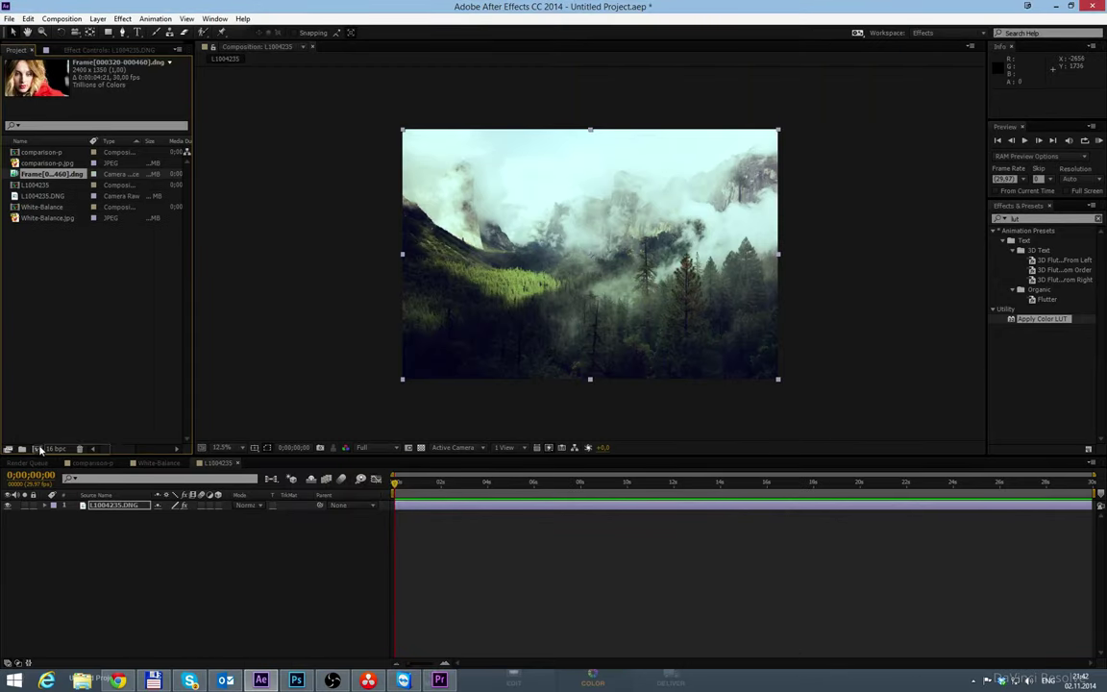
drag(40, 450, 35, 449)
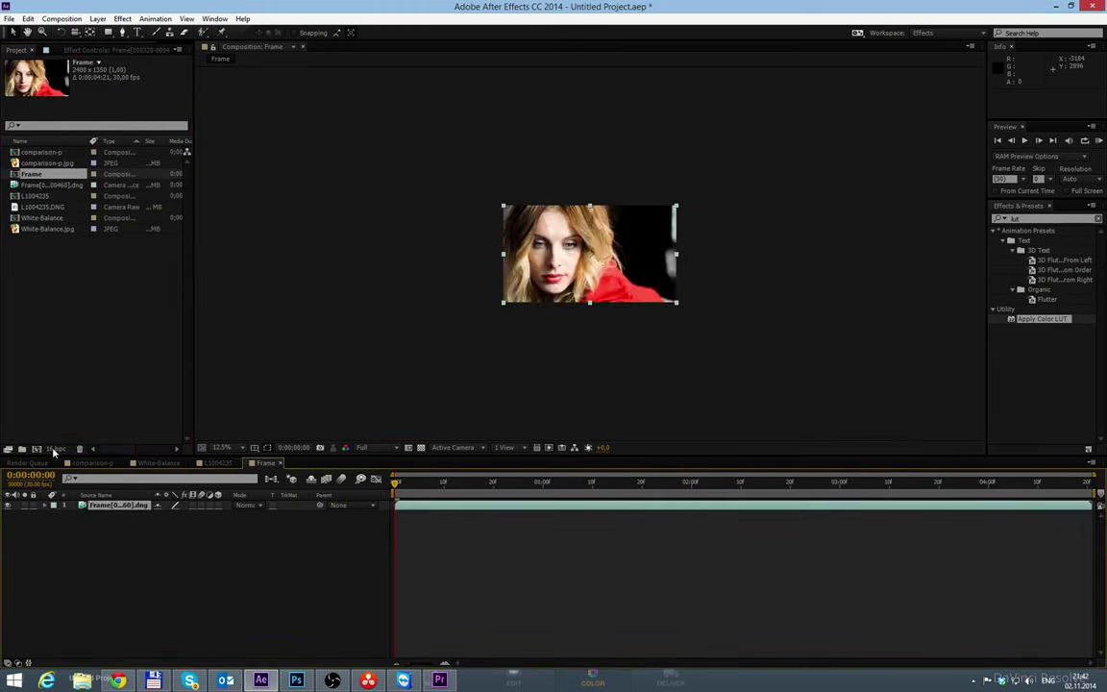
Step: Set the project to 32 bpc and apply the Apply Color LUT effect with the Frame000320 LUT (lut3_1) to the portrait layer
alt+click(53, 450)
scroll(563, 311, up, 1)
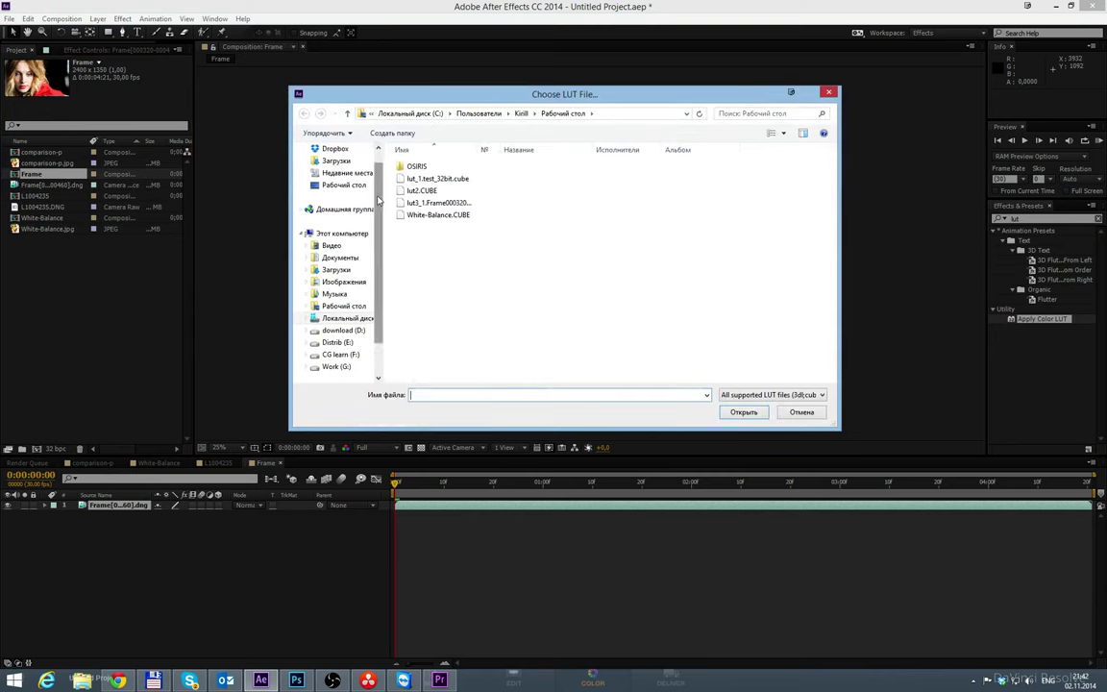
double_click(427, 207)
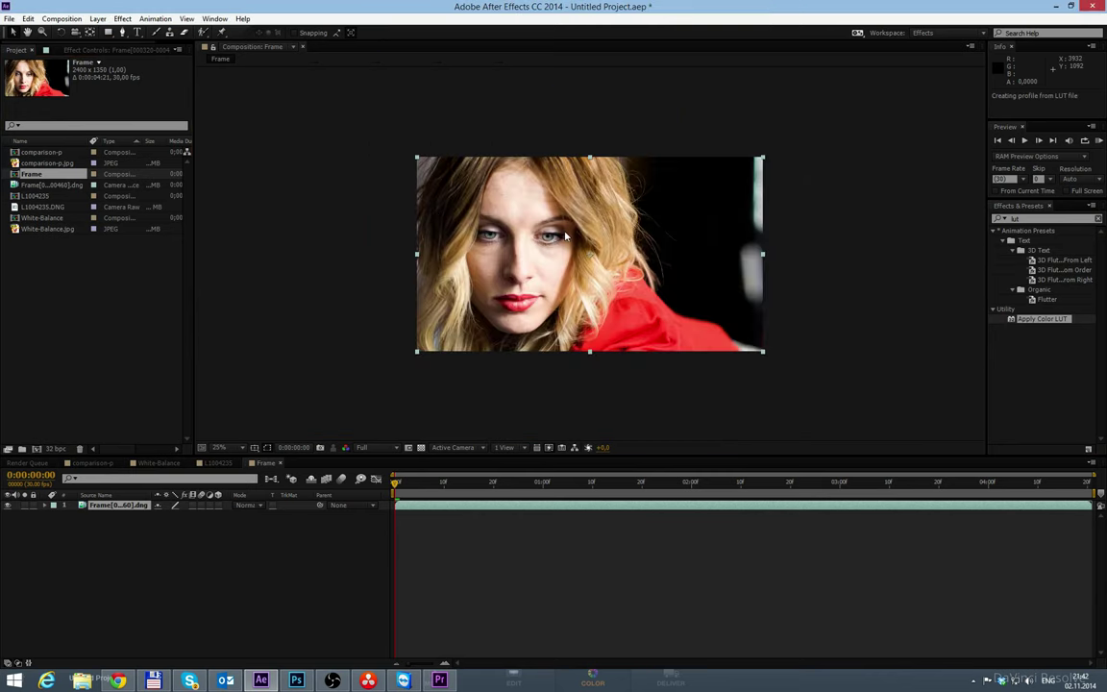
key(period)
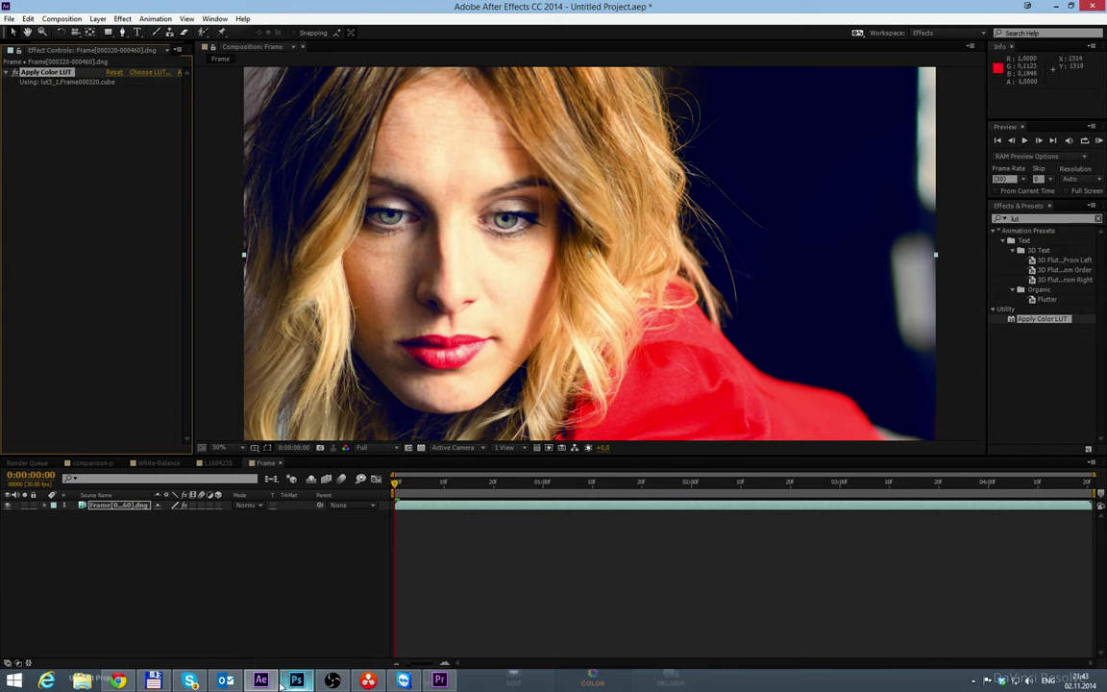
Step: Switch to DaVinci Resolve and preview test_[32-32]bit.exr from the materials folder on the Media page
click(368, 680)
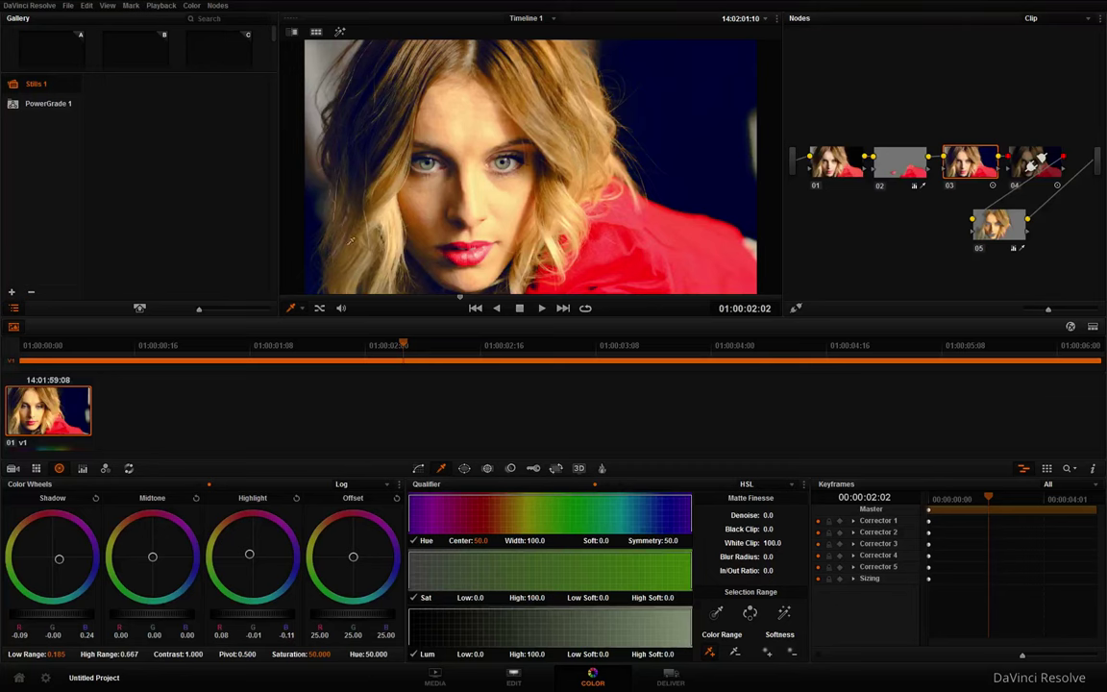
click(435, 677)
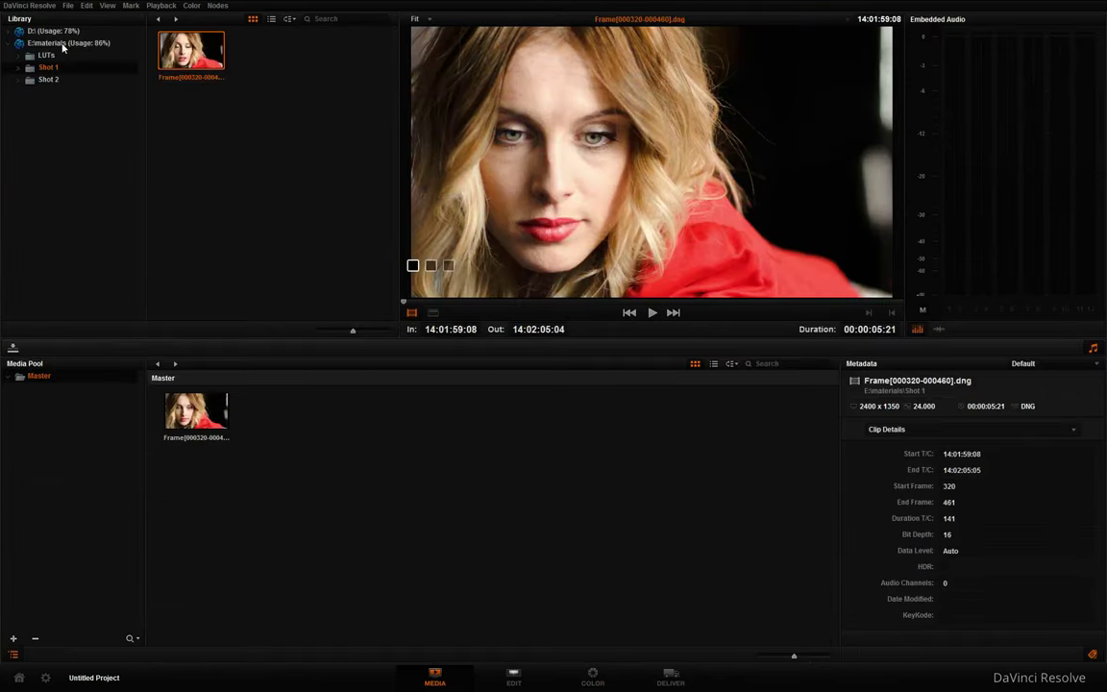
click(63, 45)
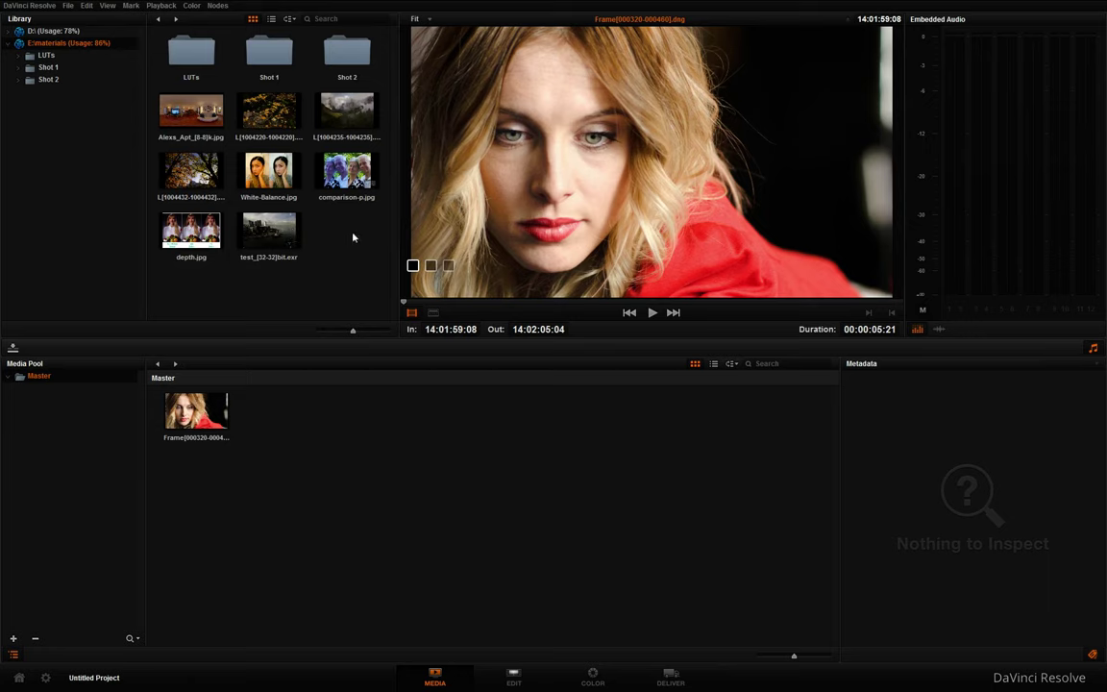
click(264, 231)
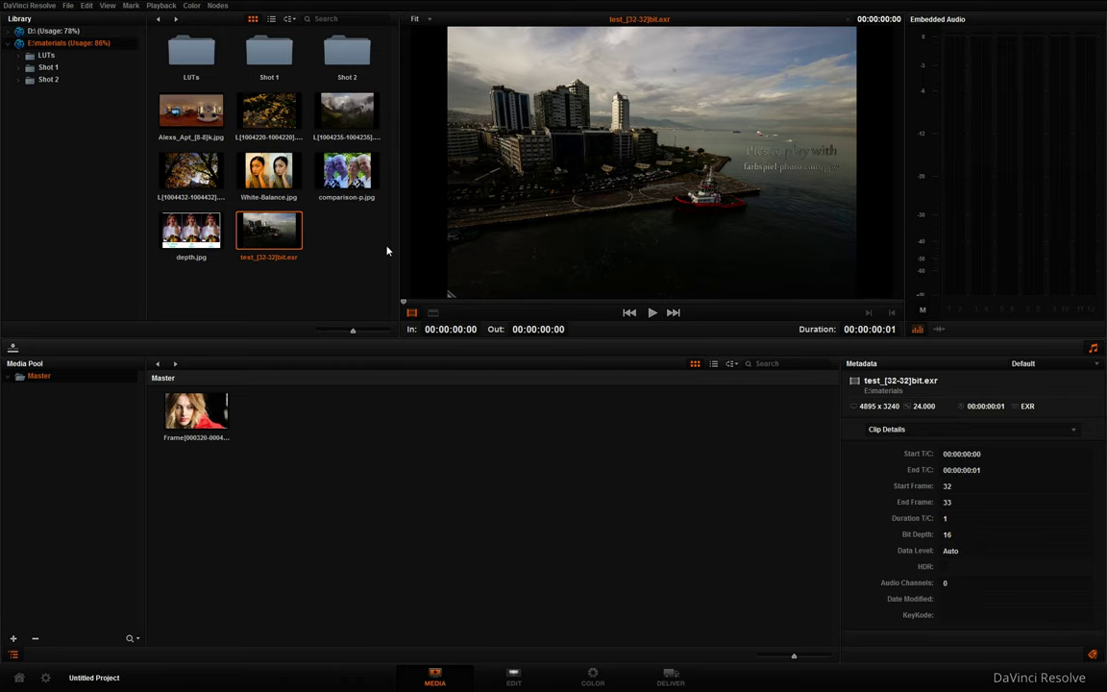
Step: Try to play the Arri c log footage from Total Commander in VLC, and close the player
key(alt+Tab)
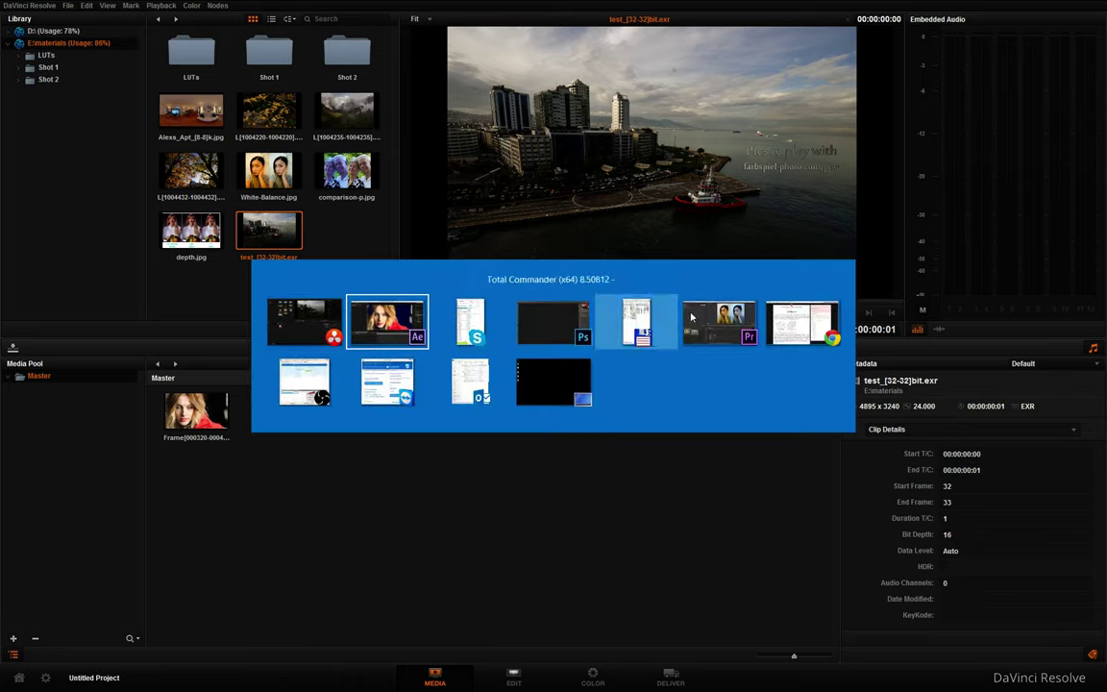
click(642, 327)
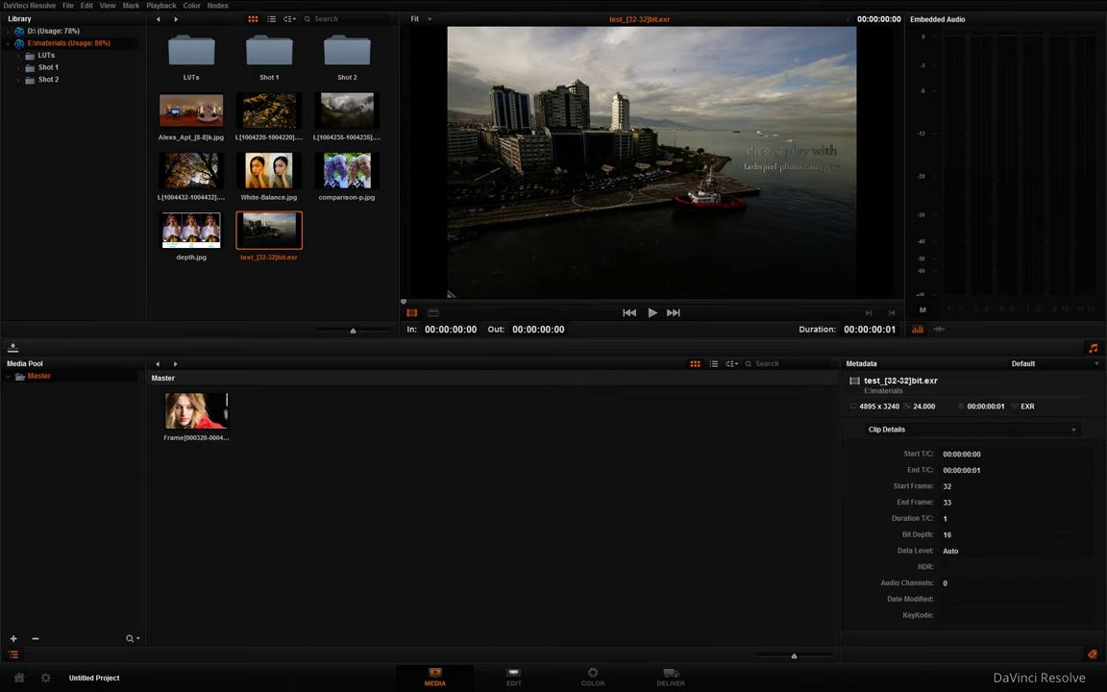
key(alt+Tab)
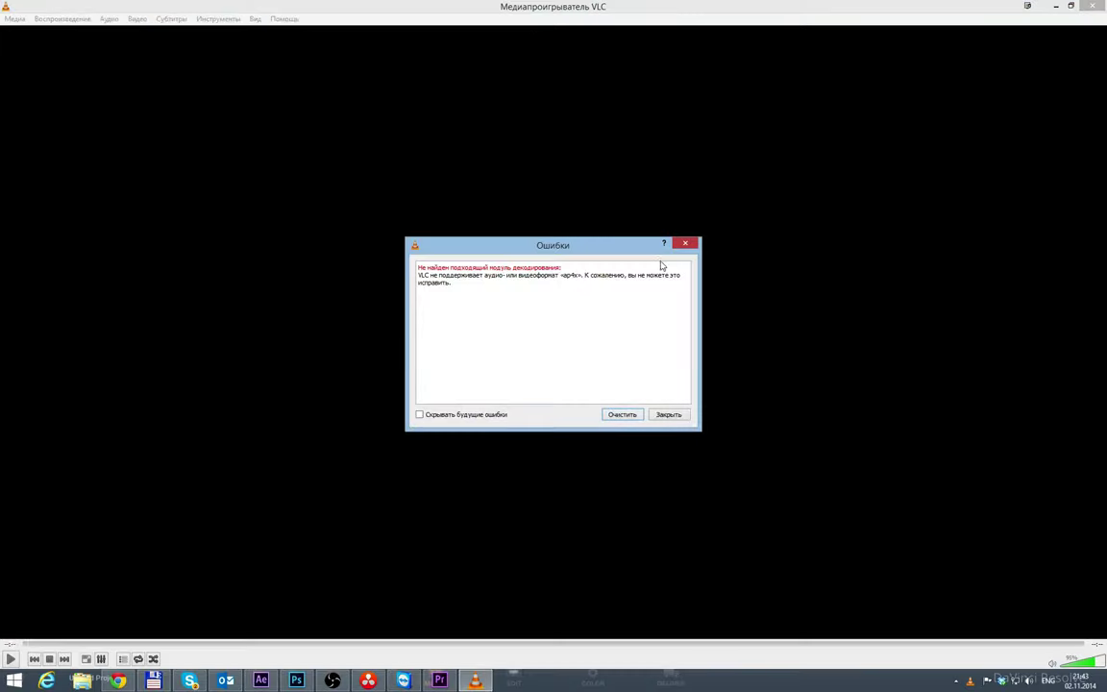
click(668, 416)
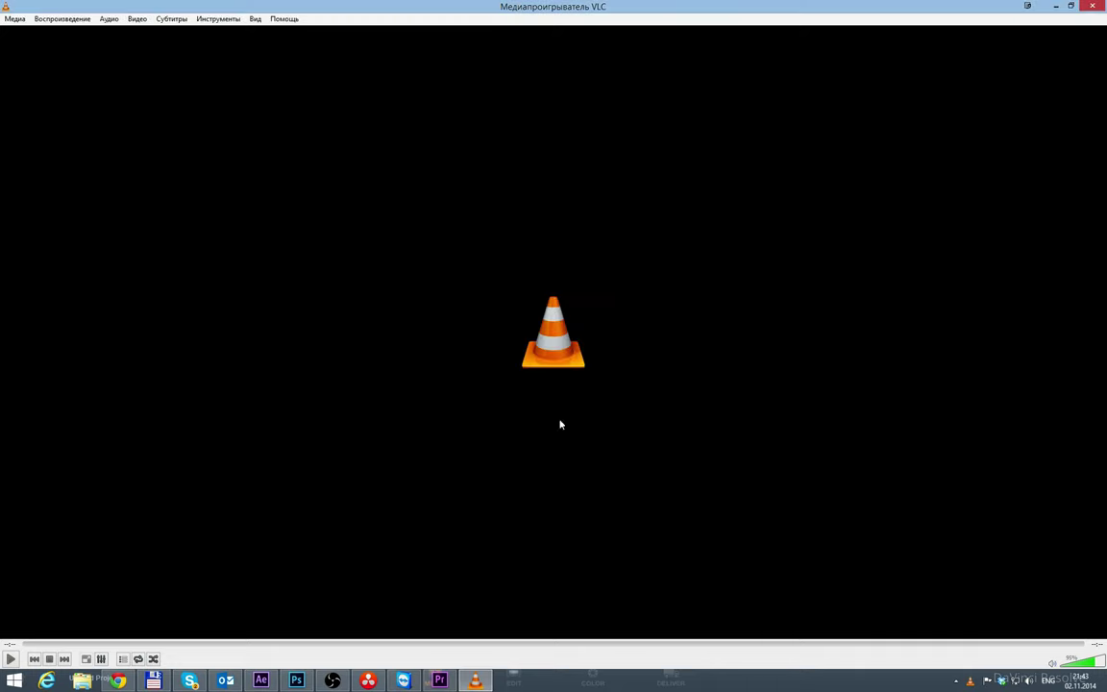
click(1094, 7)
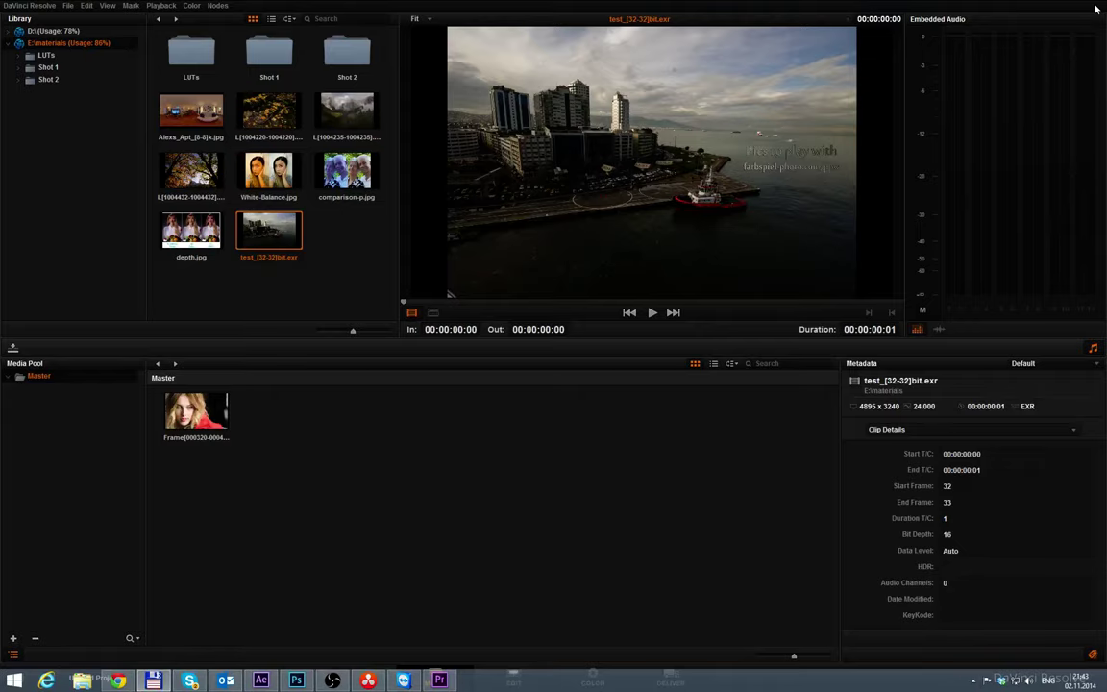
click(327, 253)
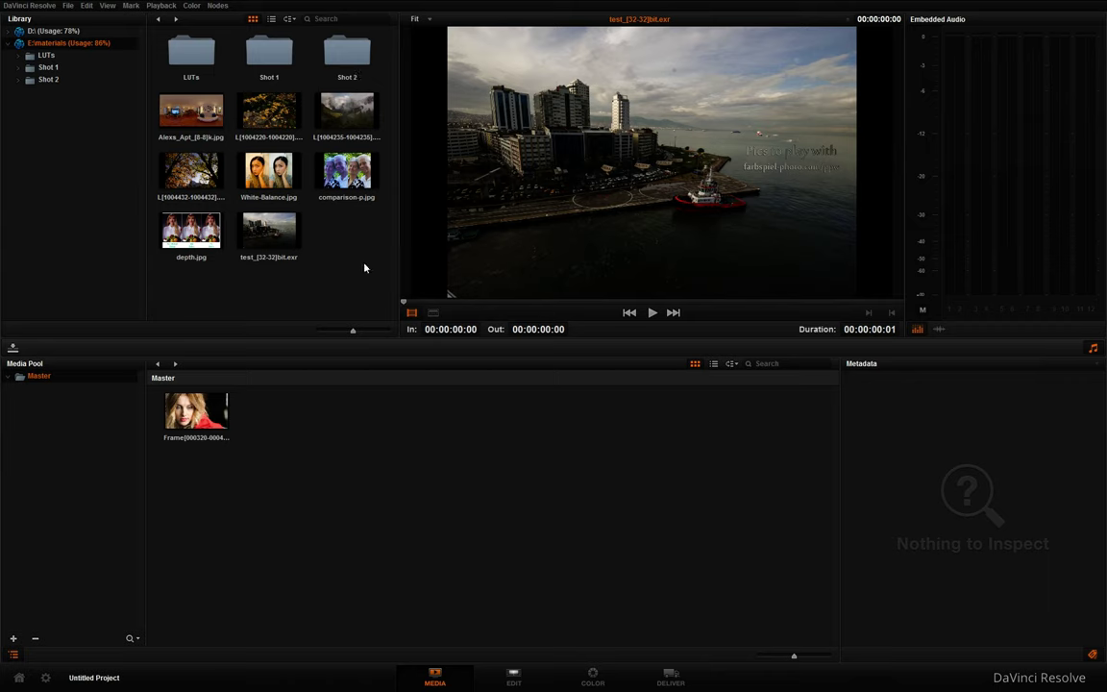
key(alt+Tab)
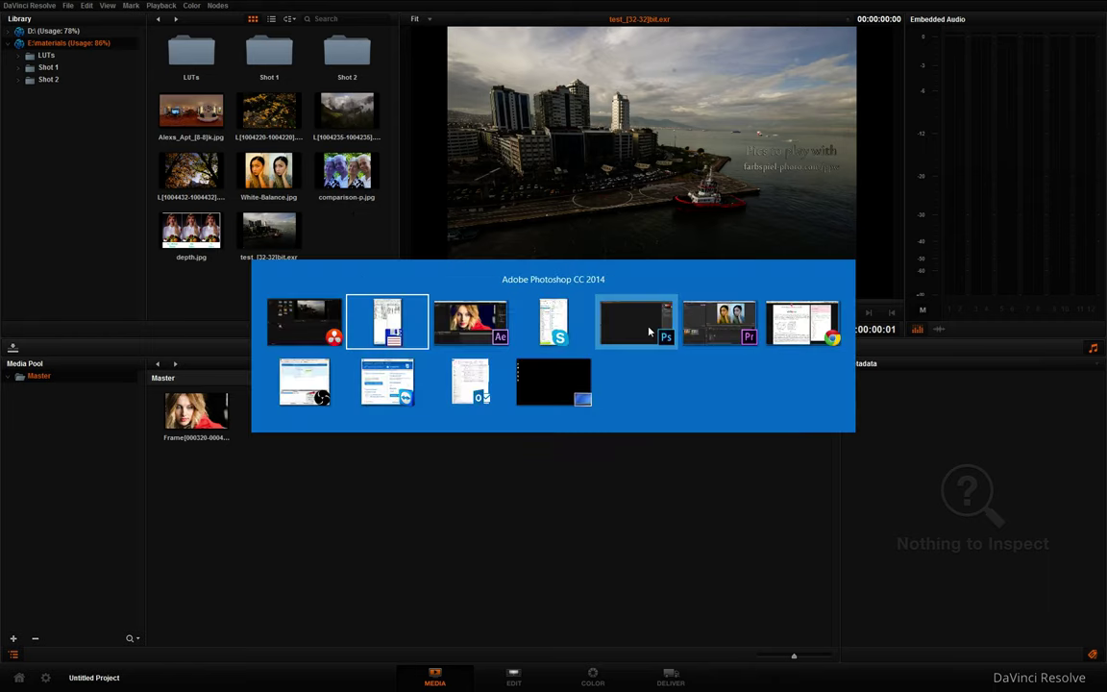
key(Escape)
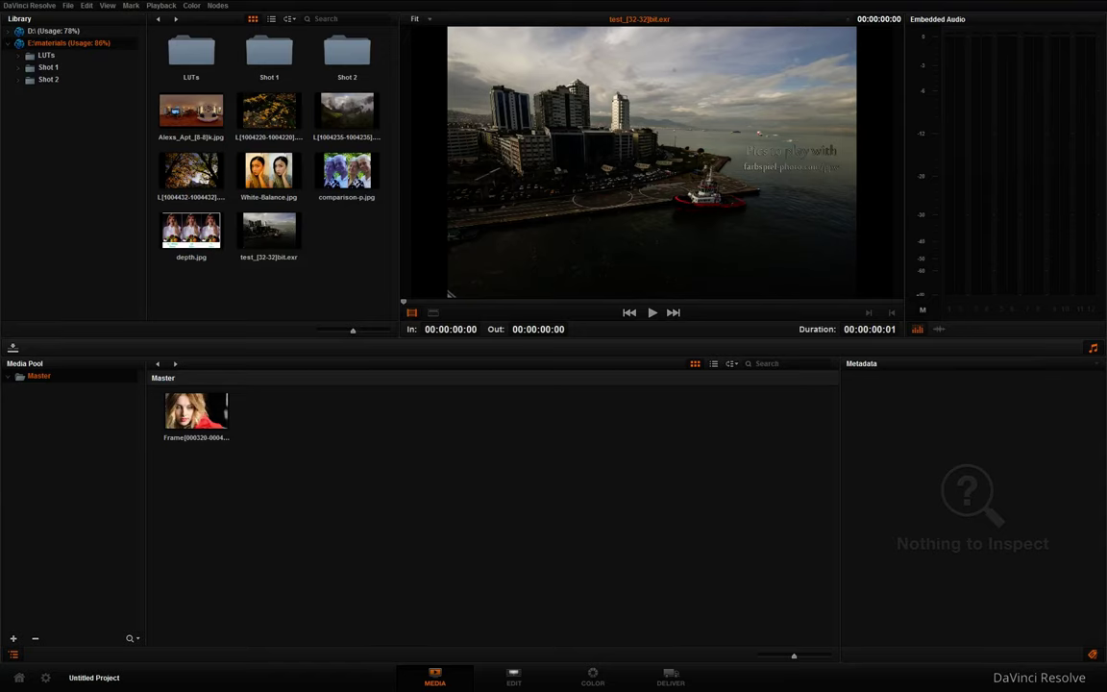
Step: Switch to After Effects and try to import Arri c log footage.mov from Total Commander into the project
key(alt+Tab)
key(alt+Tab)
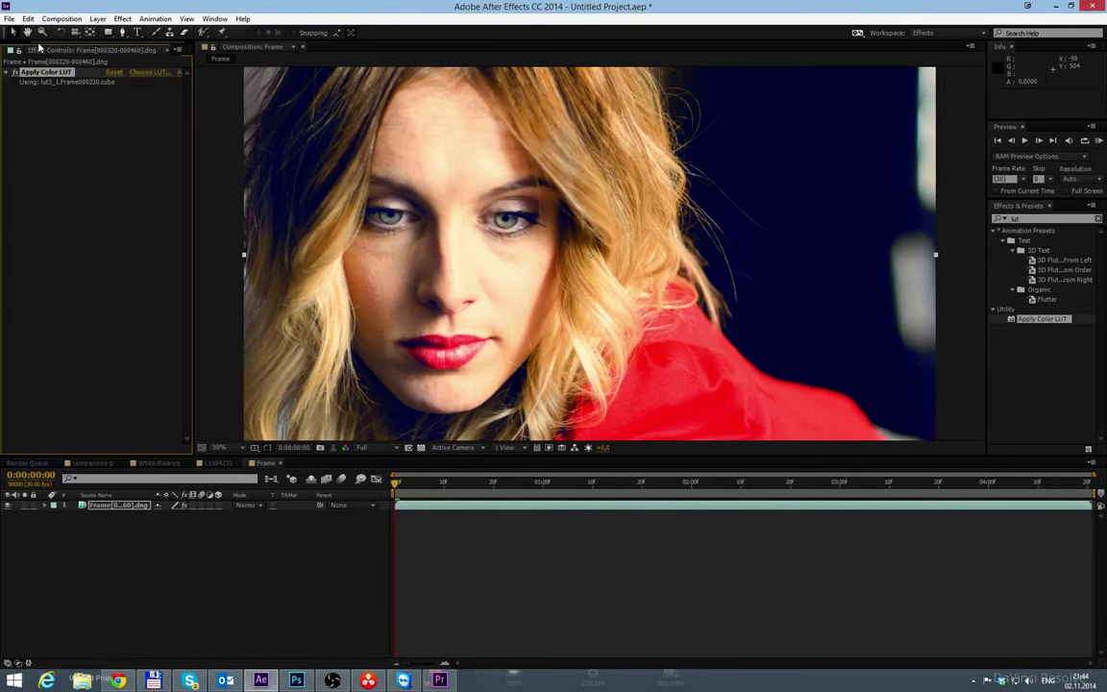
click(16, 49)
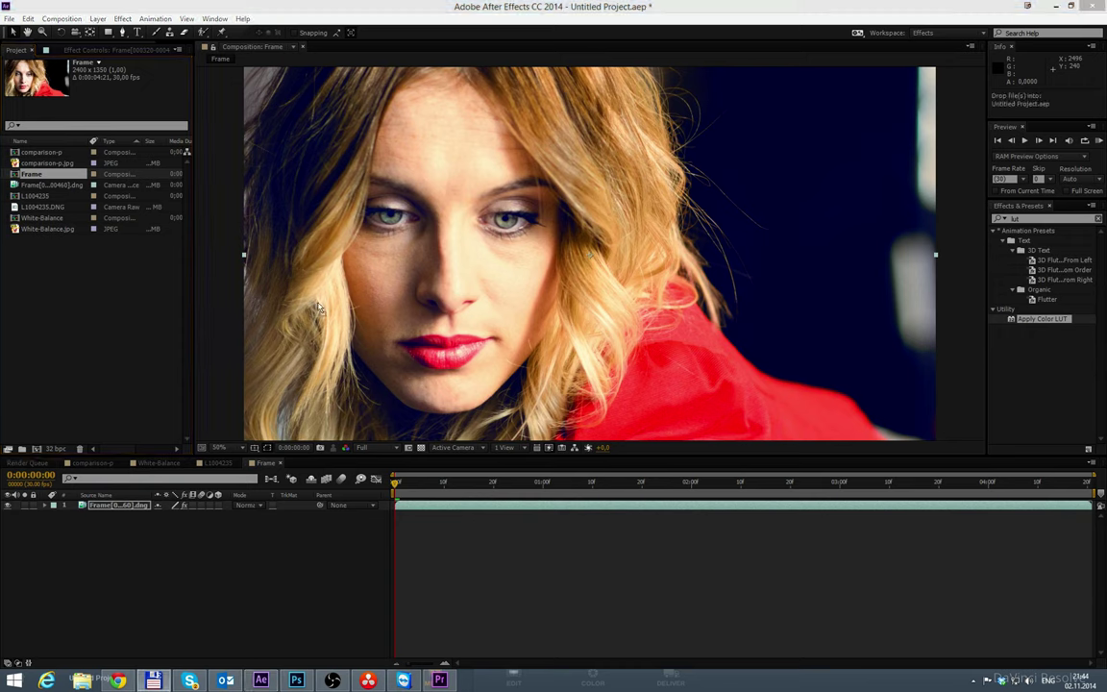
click(72, 301)
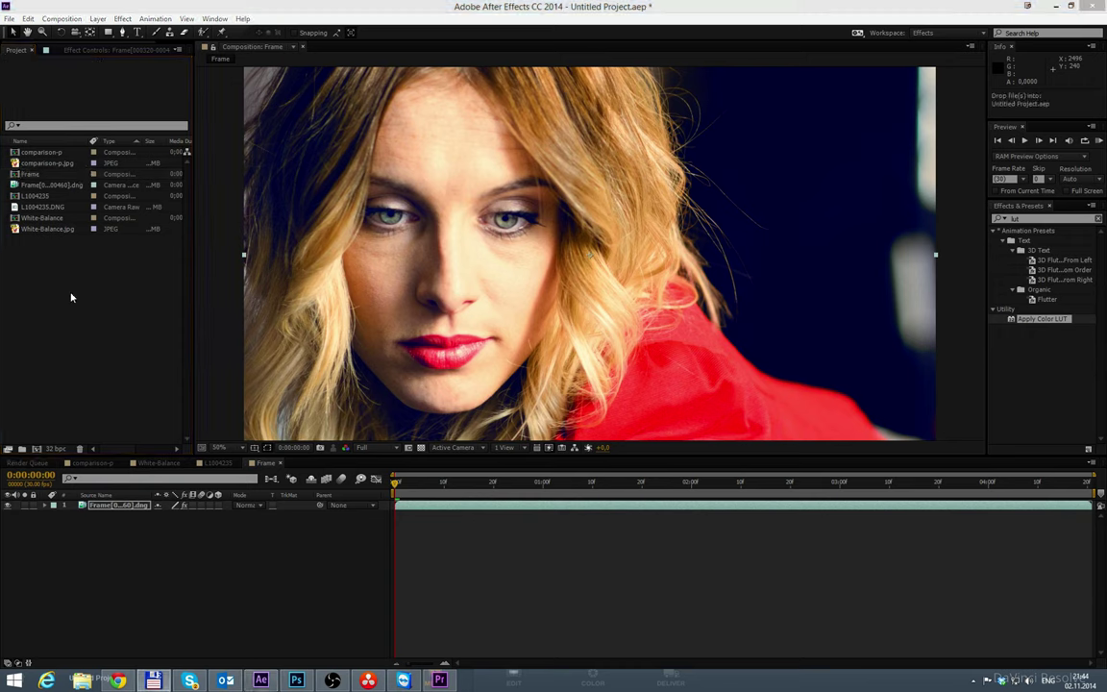
drag(70, 298, 53, 183)
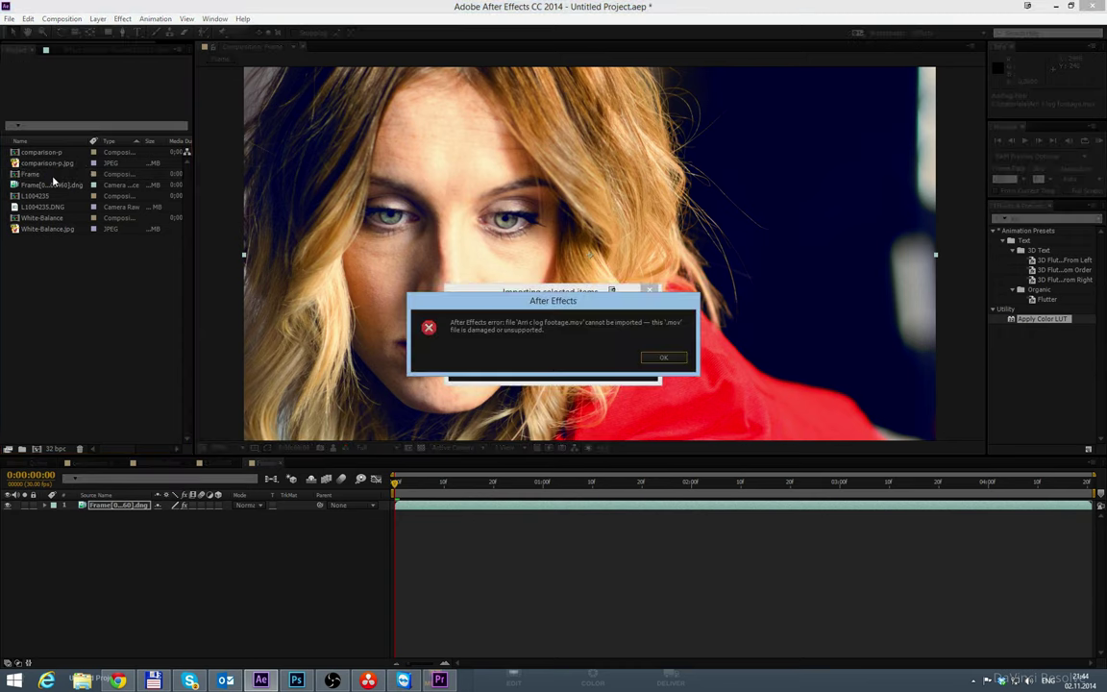
click(664, 359)
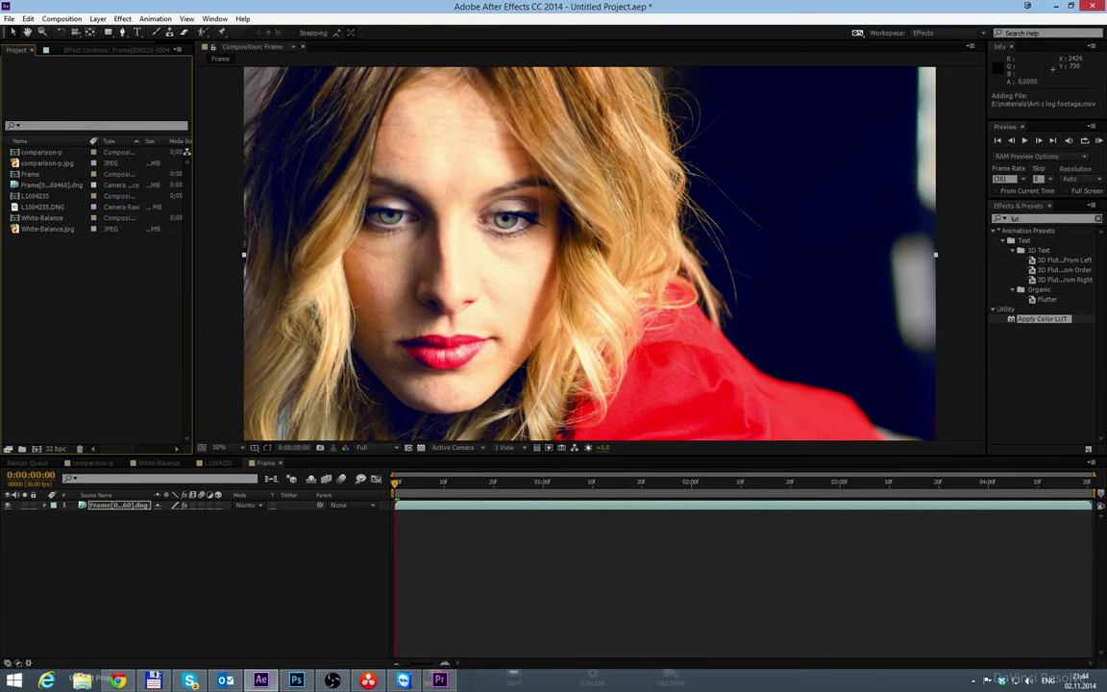
click(154, 679)
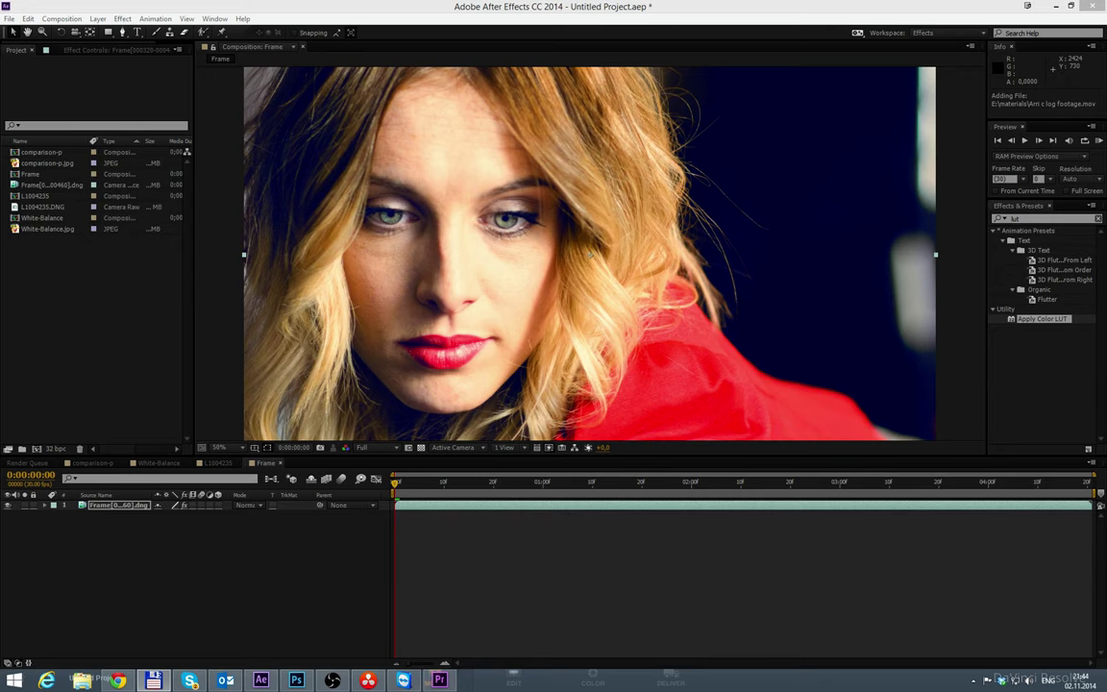
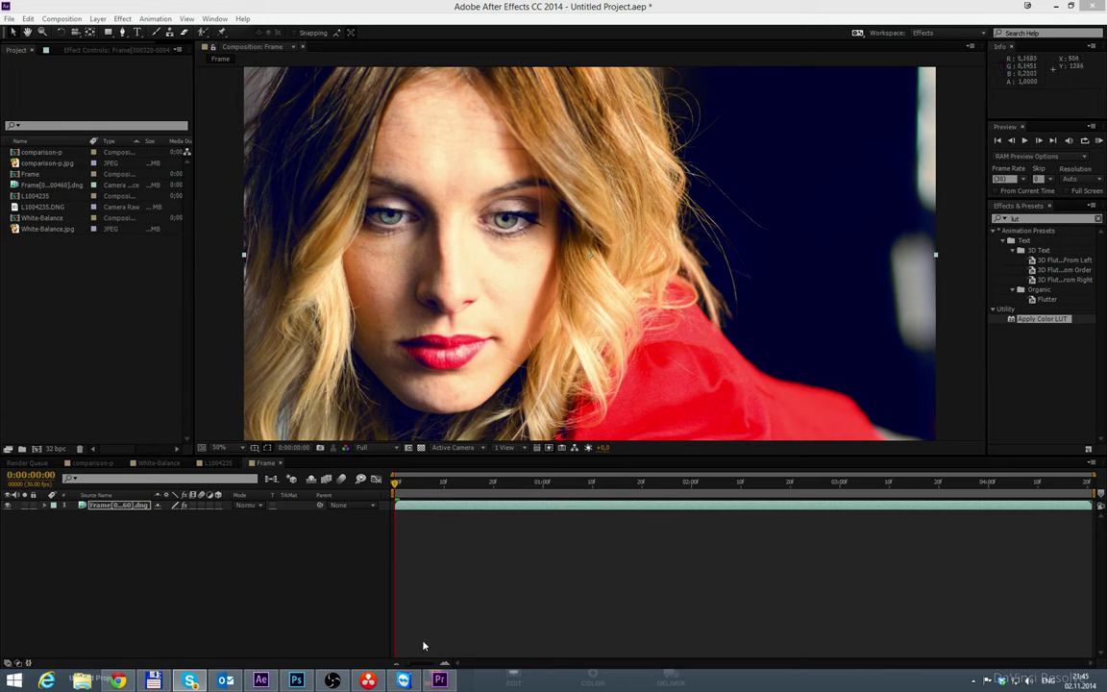
Step: Switch to Chrome and open the Products page of the Color Grading Central website
click(119, 680)
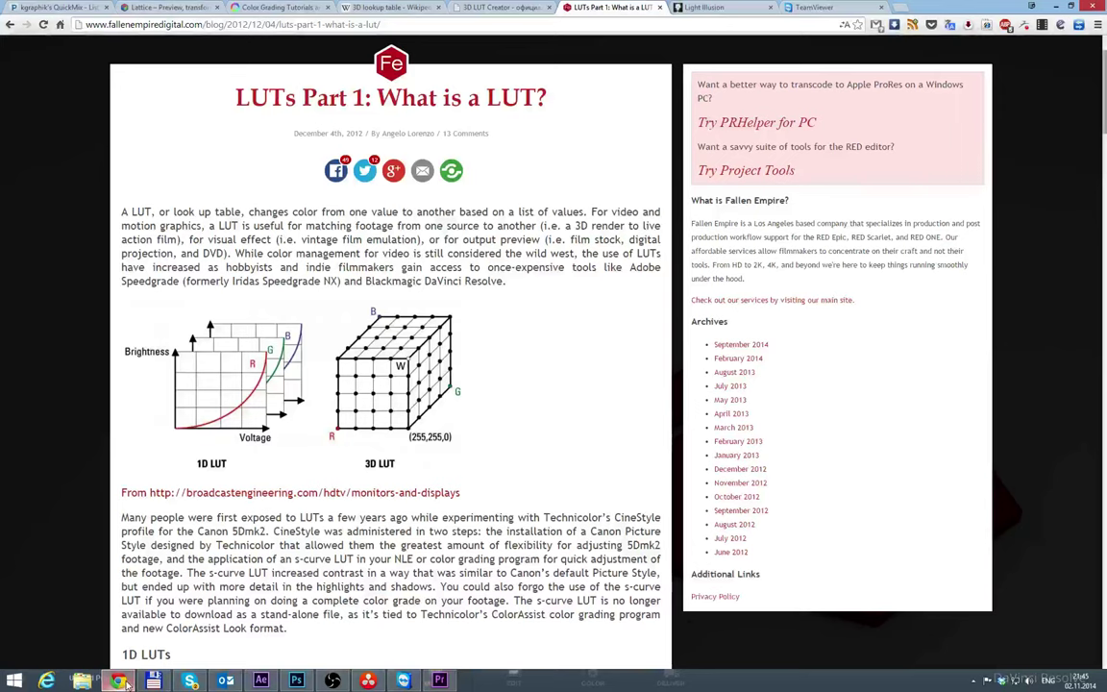
click(270, 8)
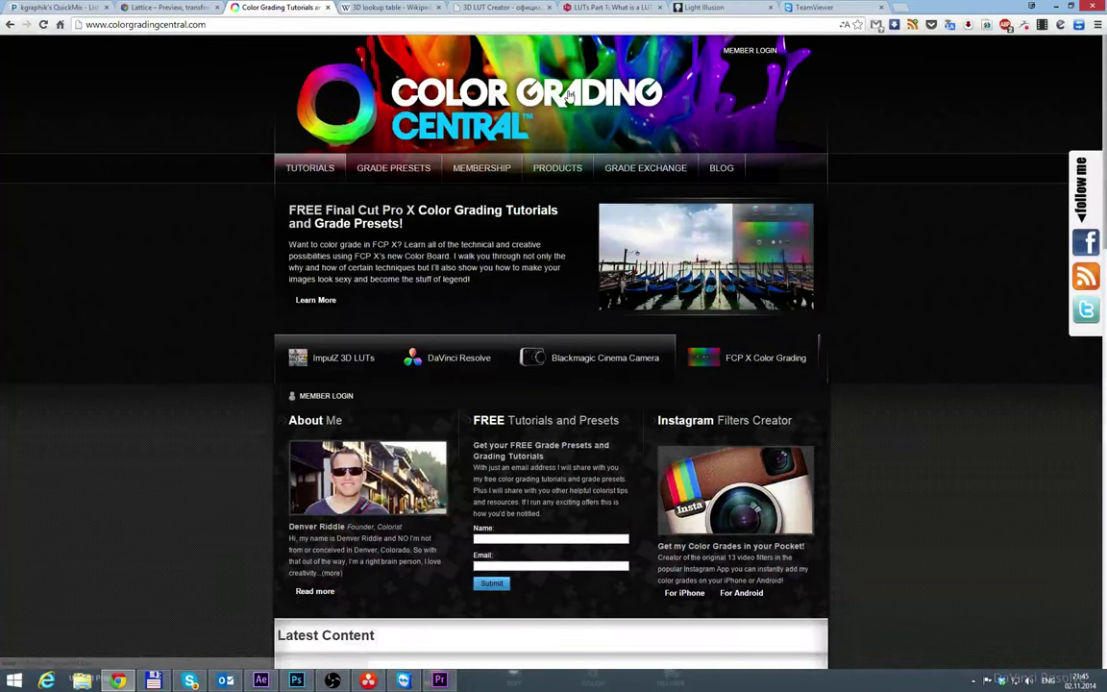
mouse_move(317, 169)
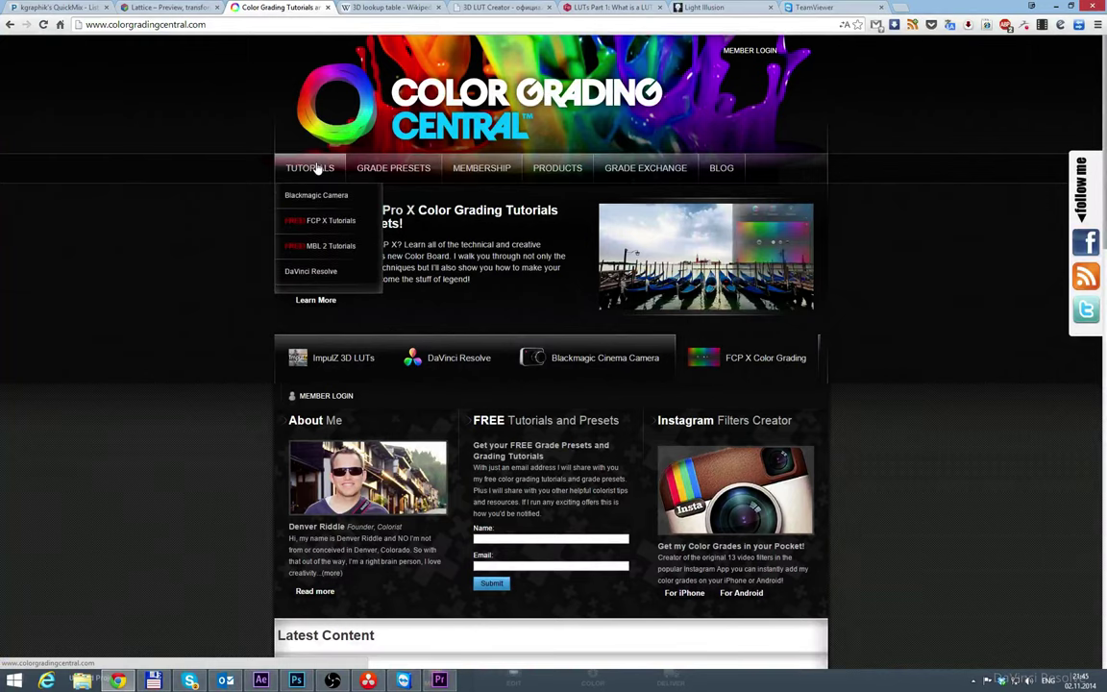
click(563, 171)
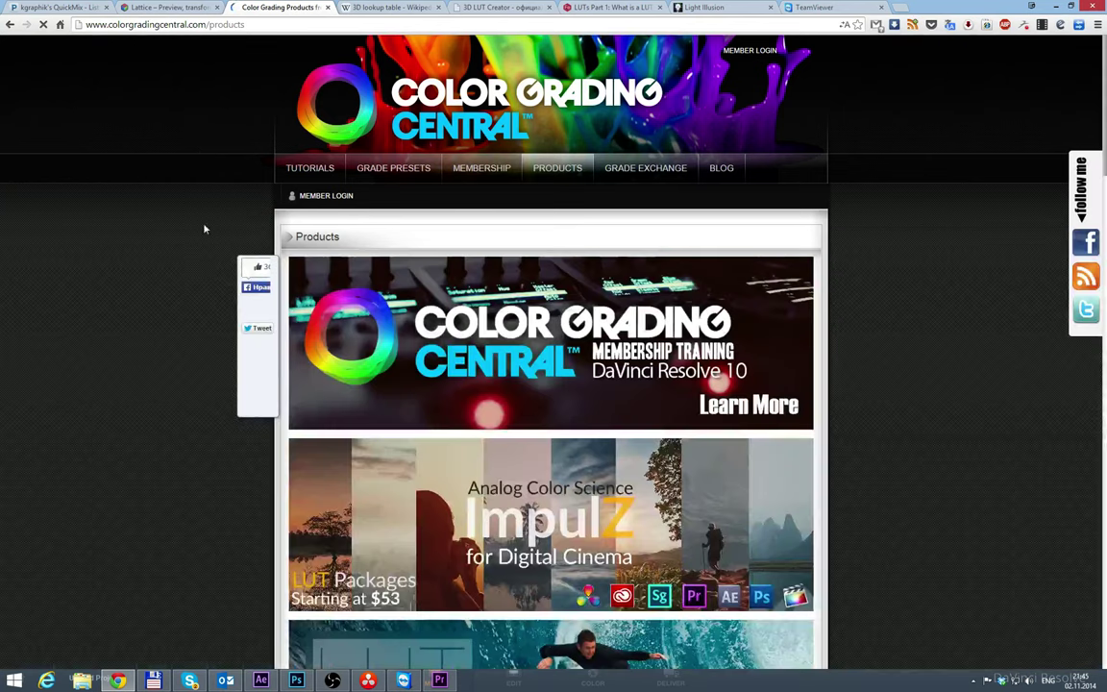
Step: Open the OSIRIS Digital Film LUT Emulations product page and examine its list of LUTs and source-to-output workflow
scroll(188, 236, down, 2)
scroll(188, 236, down, 6)
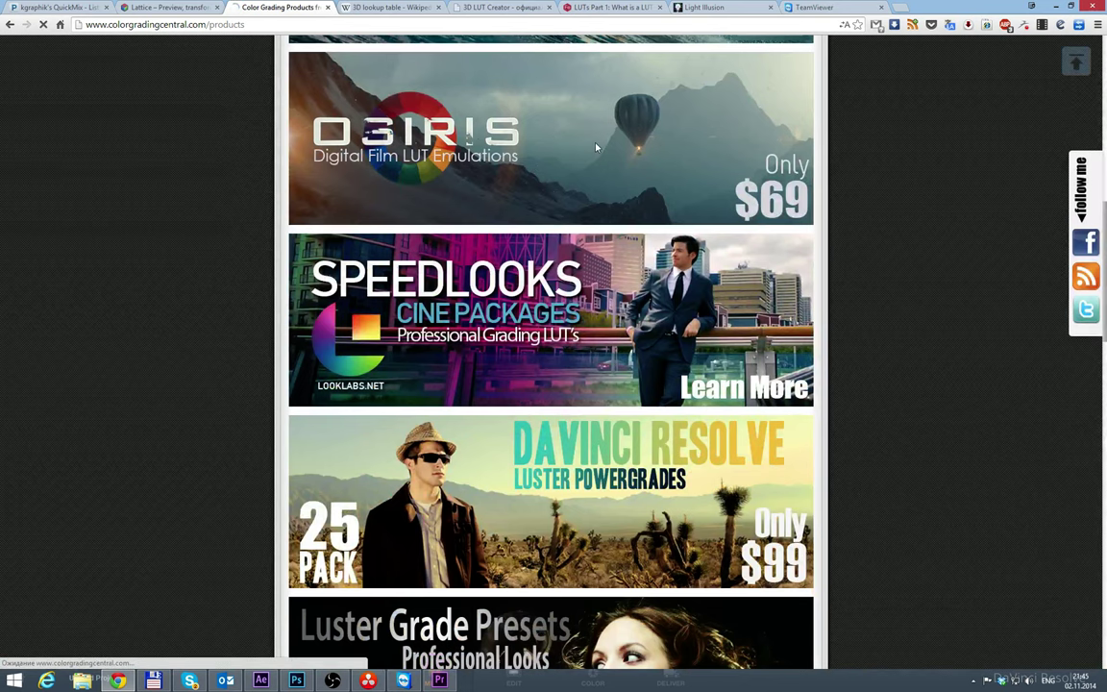
click(596, 147)
scroll(352, 217, down, 5)
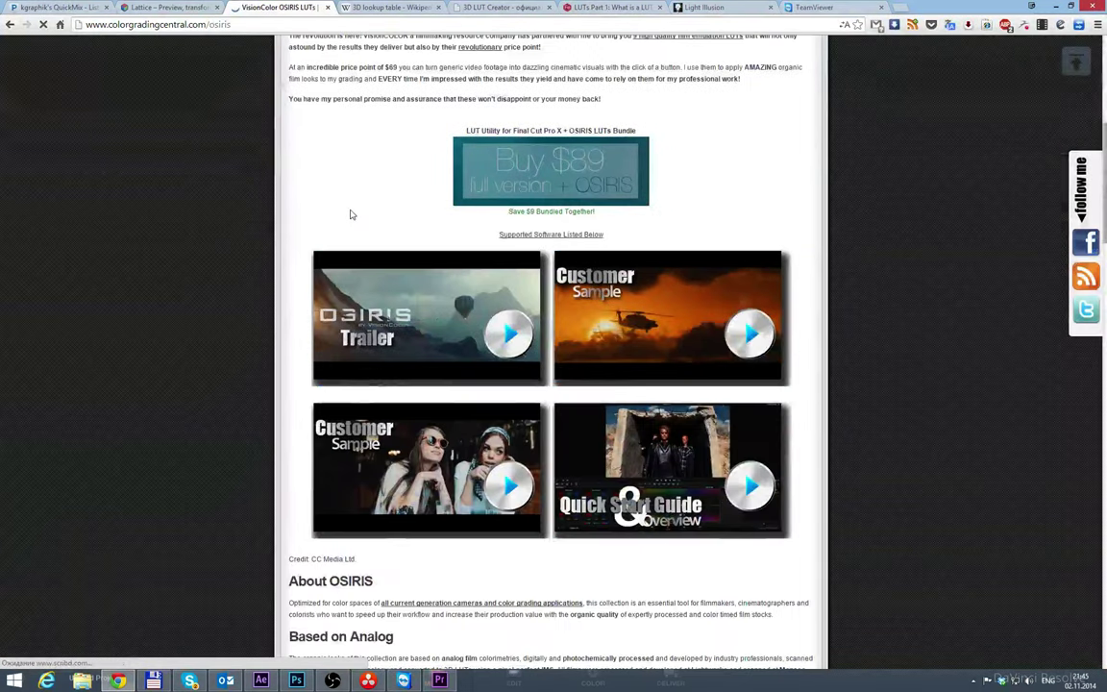
scroll(351, 215, down, 5)
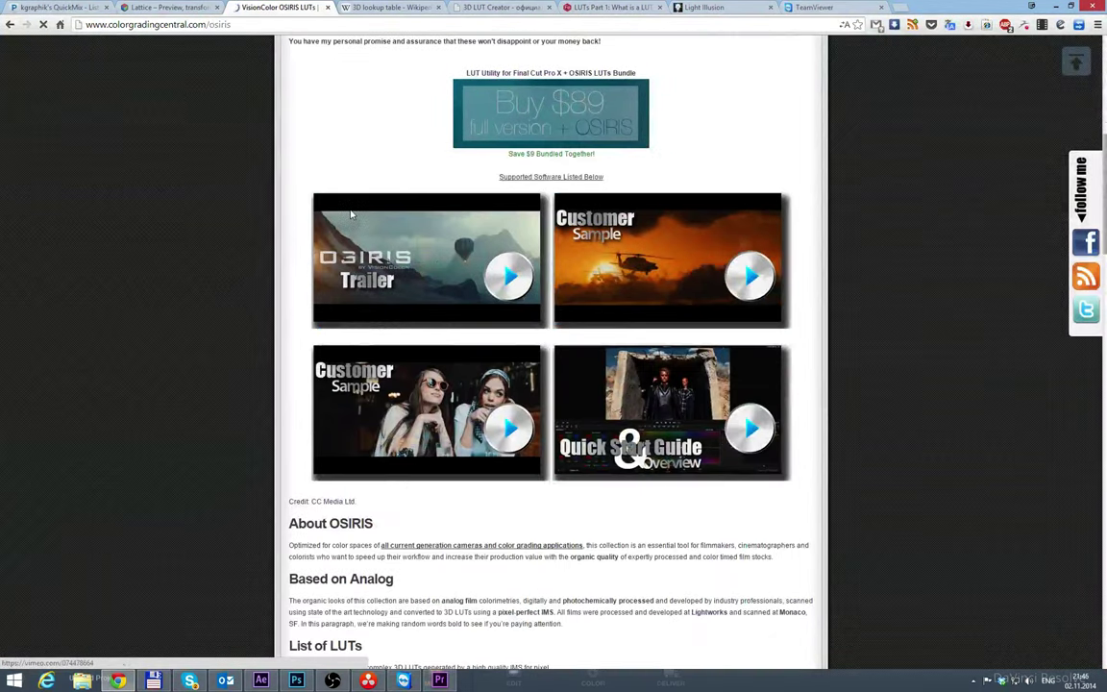
scroll(352, 215, down, 2)
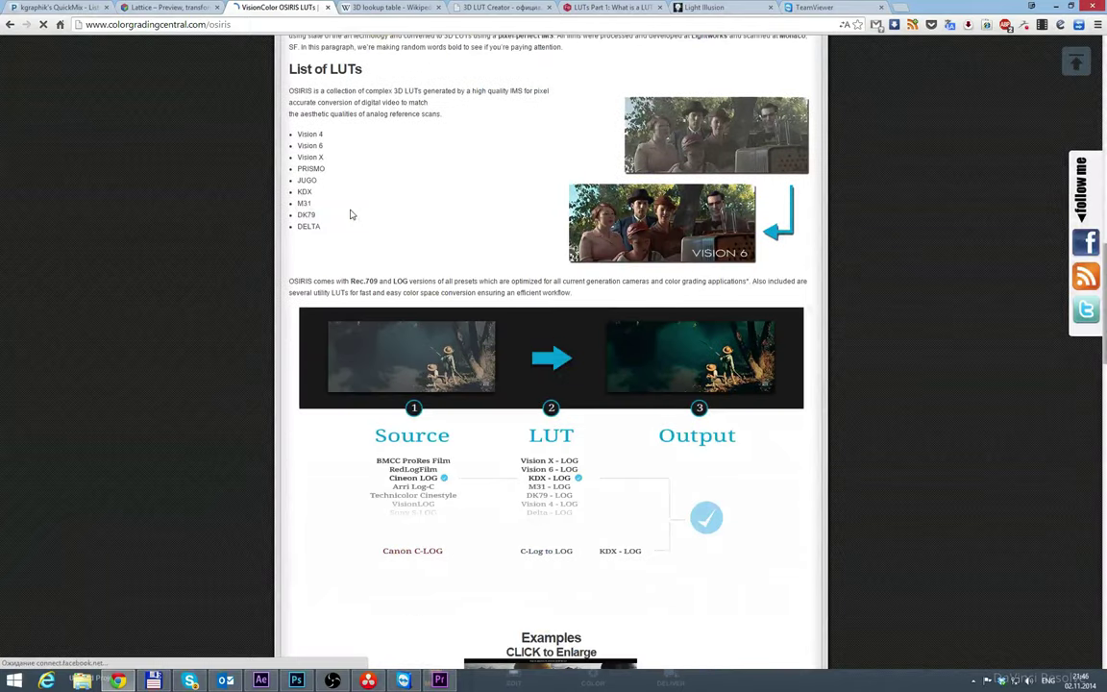
Step: Examine the source-to-output workflow chart, example grades, LUT list and sample videos on the OSIRIS product page
scroll(352, 215, down, 2)
scroll(352, 215, down, 1)
scroll(464, 173, up, 1)
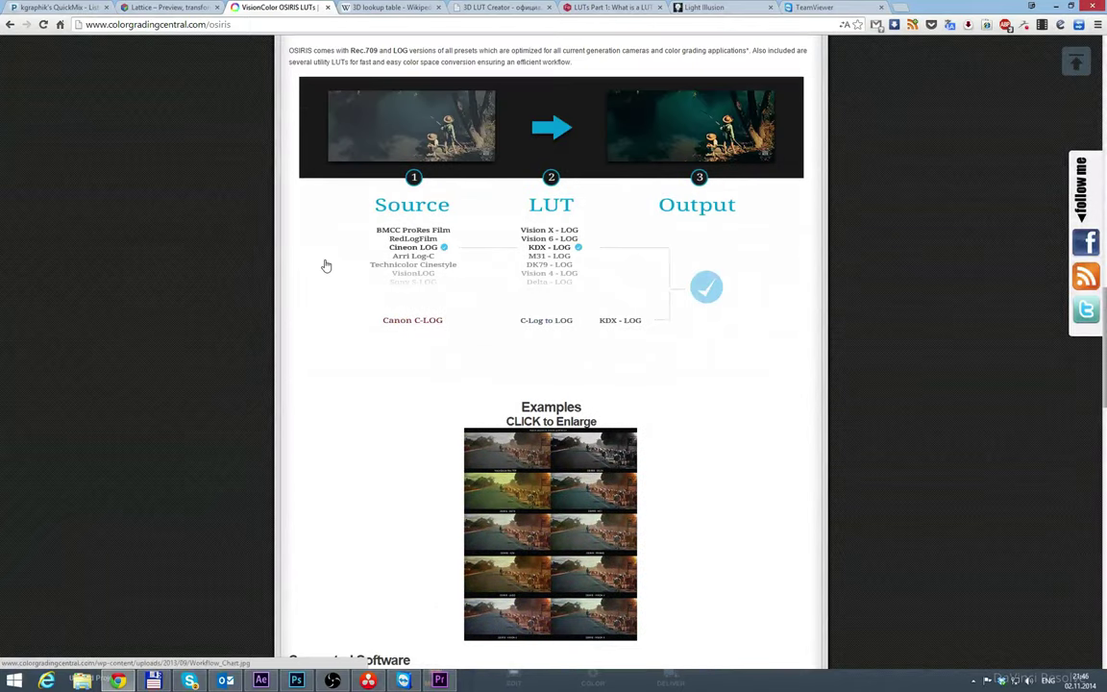
scroll(541, 170, up, 1)
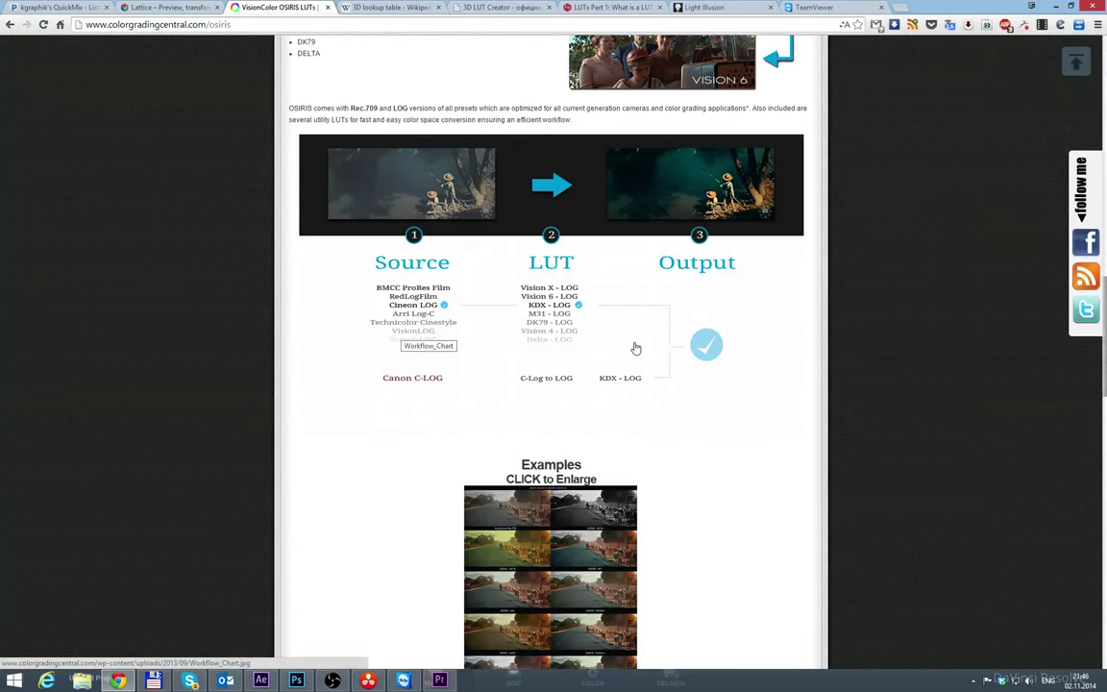
scroll(311, 402, down, 2)
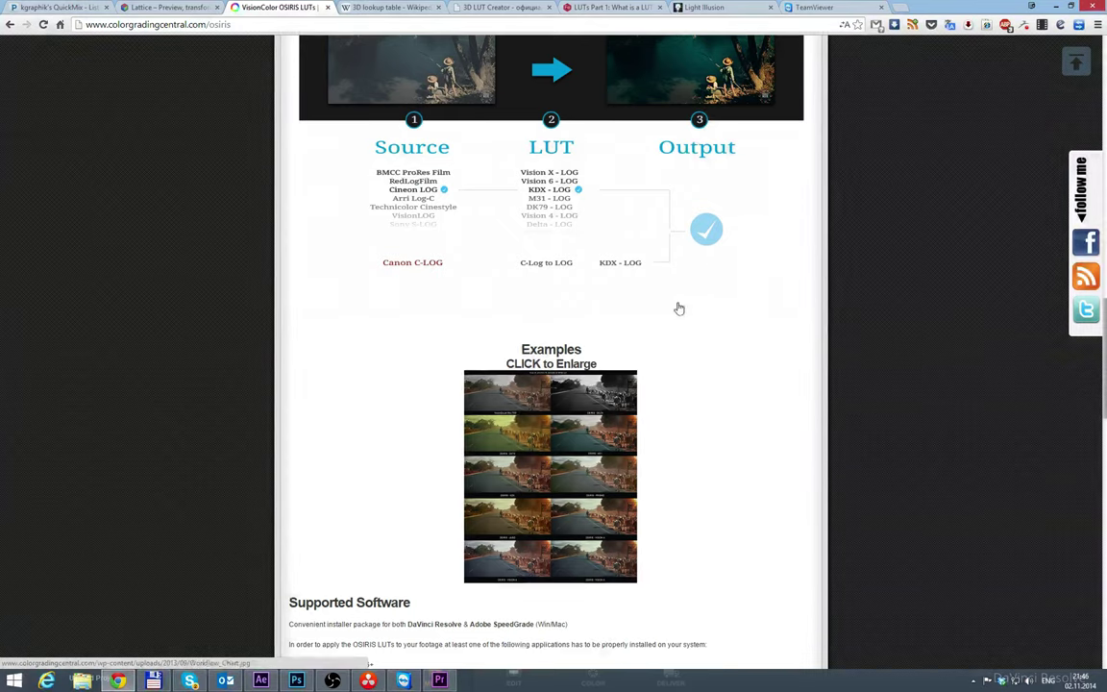
scroll(678, 308, up, 3)
scroll(213, 371, up, 10)
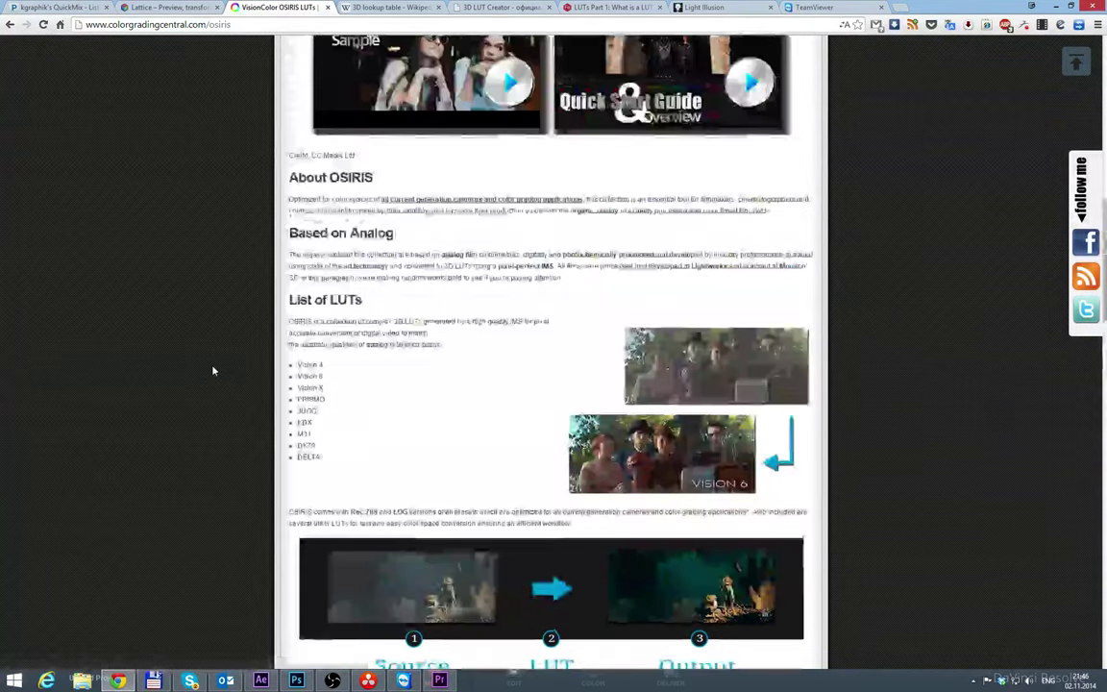
scroll(214, 371, up, 3)
scroll(214, 371, down, 9)
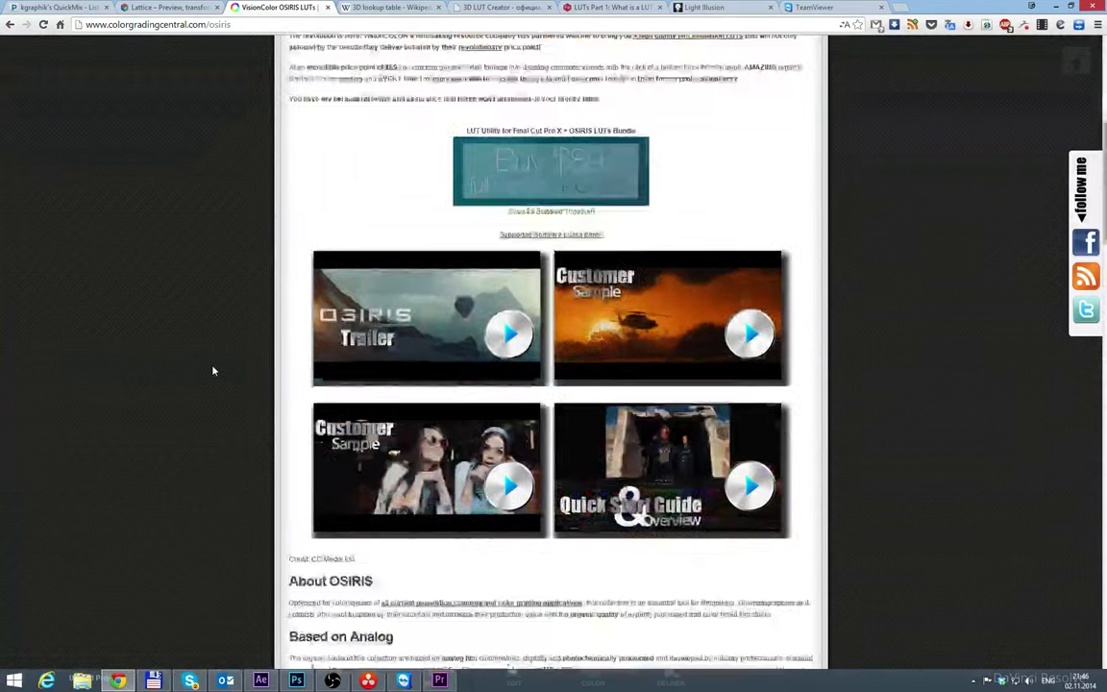
scroll(214, 371, up, 9)
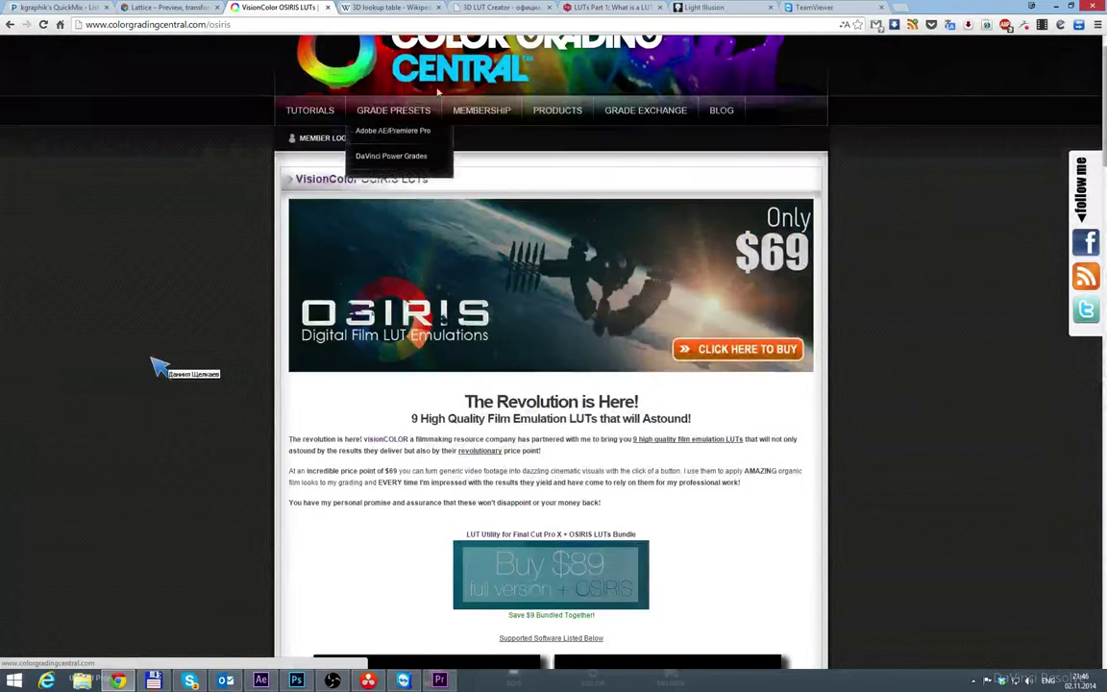
Step: Open the VisionColor ImpulZ LUTs product page from the site's Products page
click(555, 113)
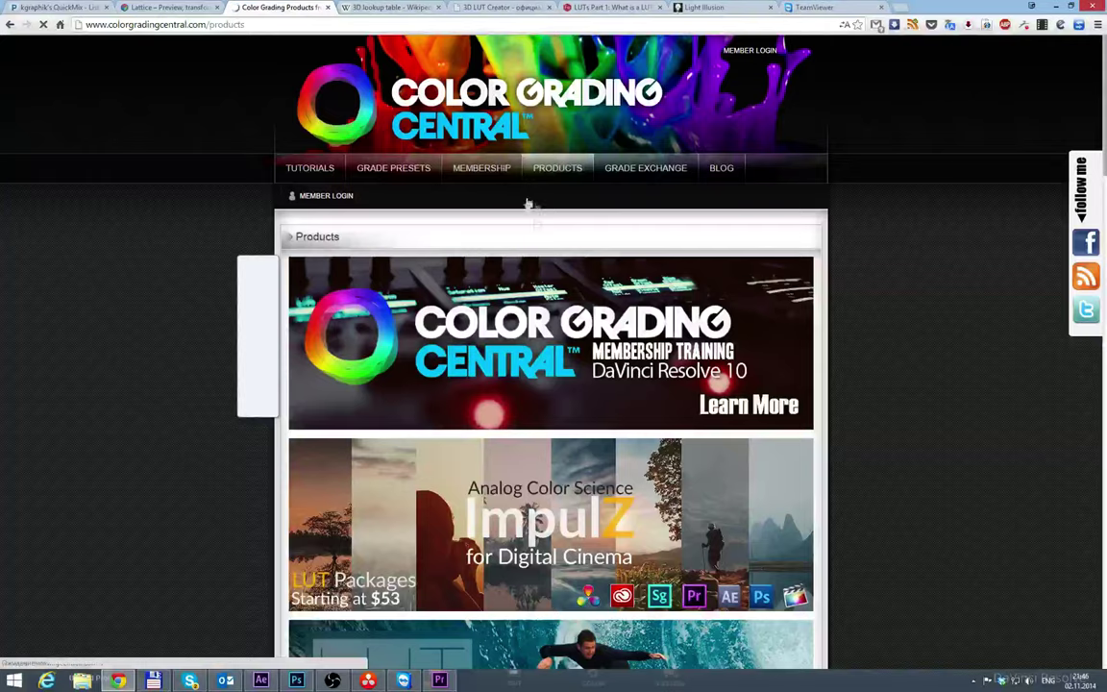
scroll(180, 208, down, 3)
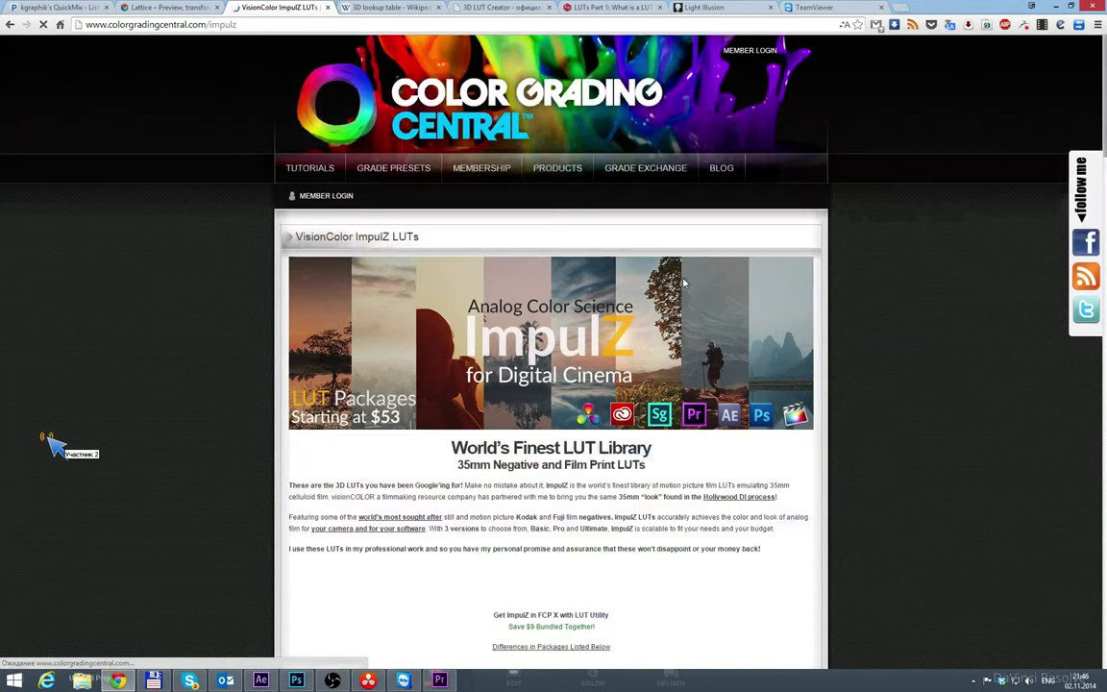
scroll(307, 270, down, 3)
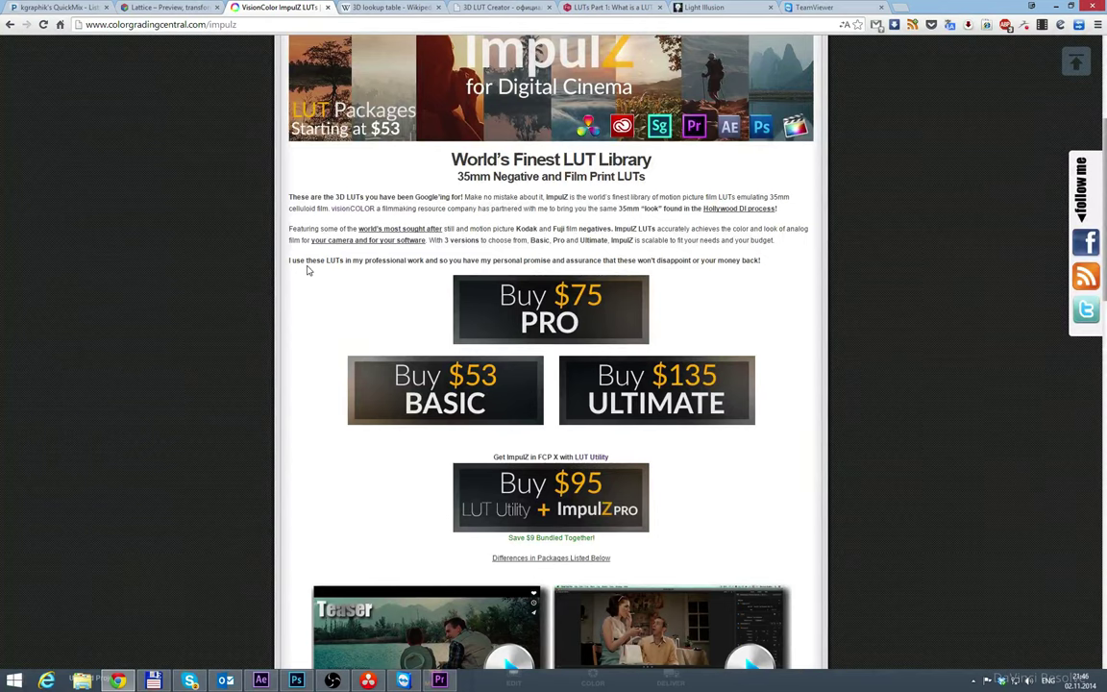
Step: Examine the ImpulZ package options, version advice, supported cameras and software requirements
scroll(280, 269, down, 6)
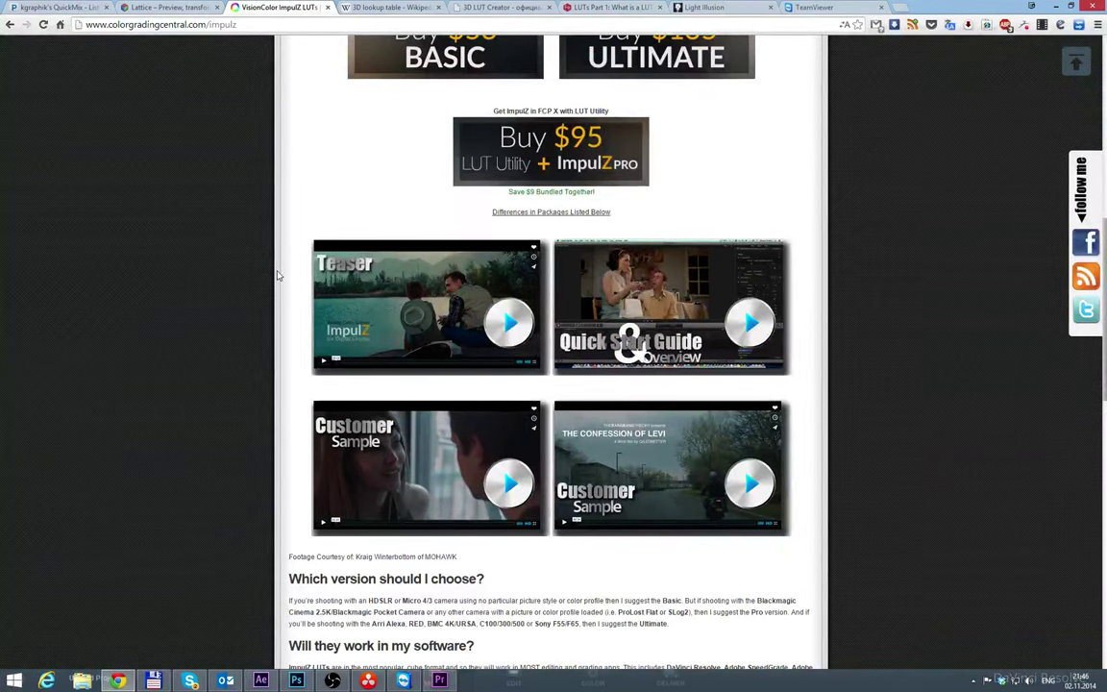
scroll(277, 276, down, 8)
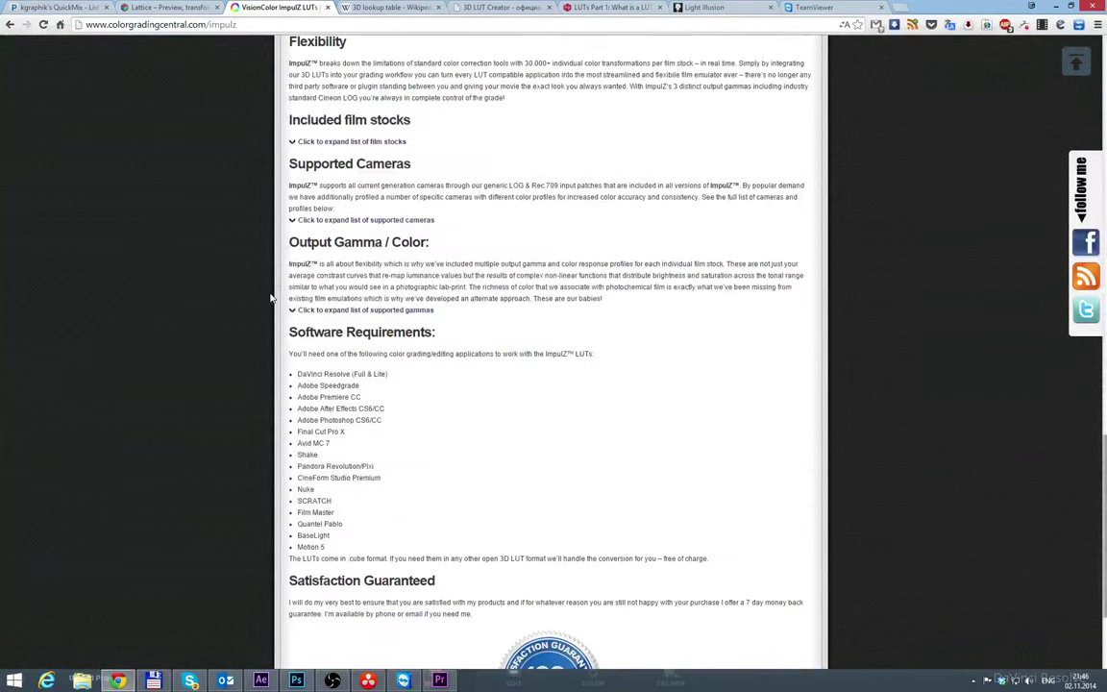
scroll(260, 253, down, 2)
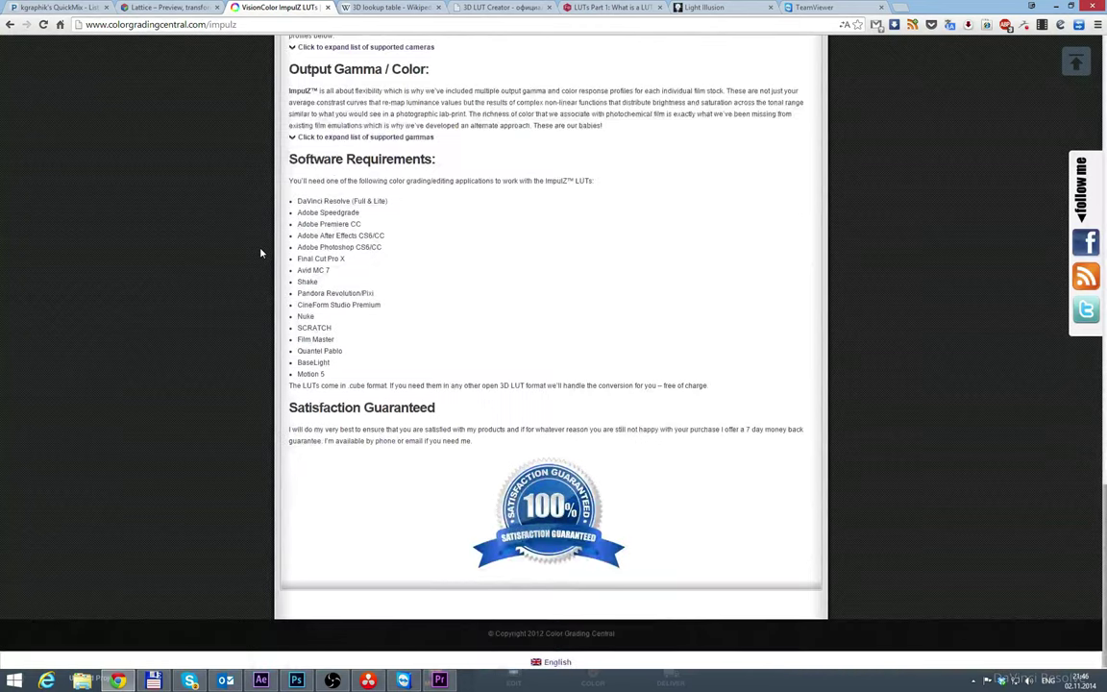
scroll(259, 253, up, 3)
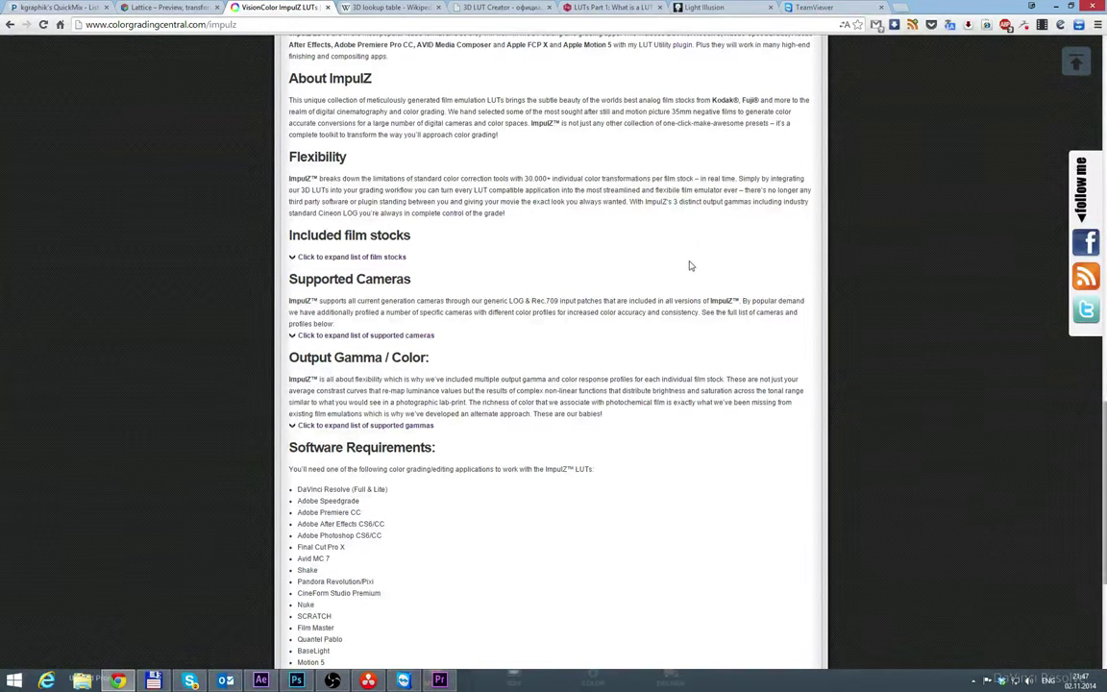
scroll(634, 296, up, 10)
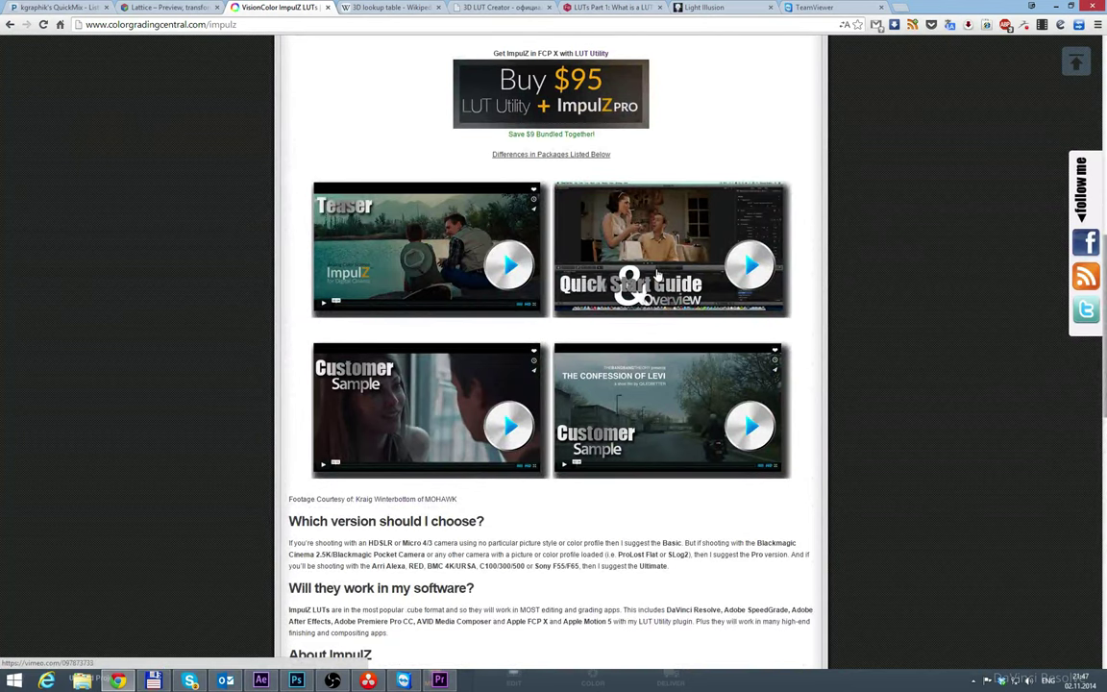
scroll(657, 276, up, 7)
scroll(658, 276, up, 3)
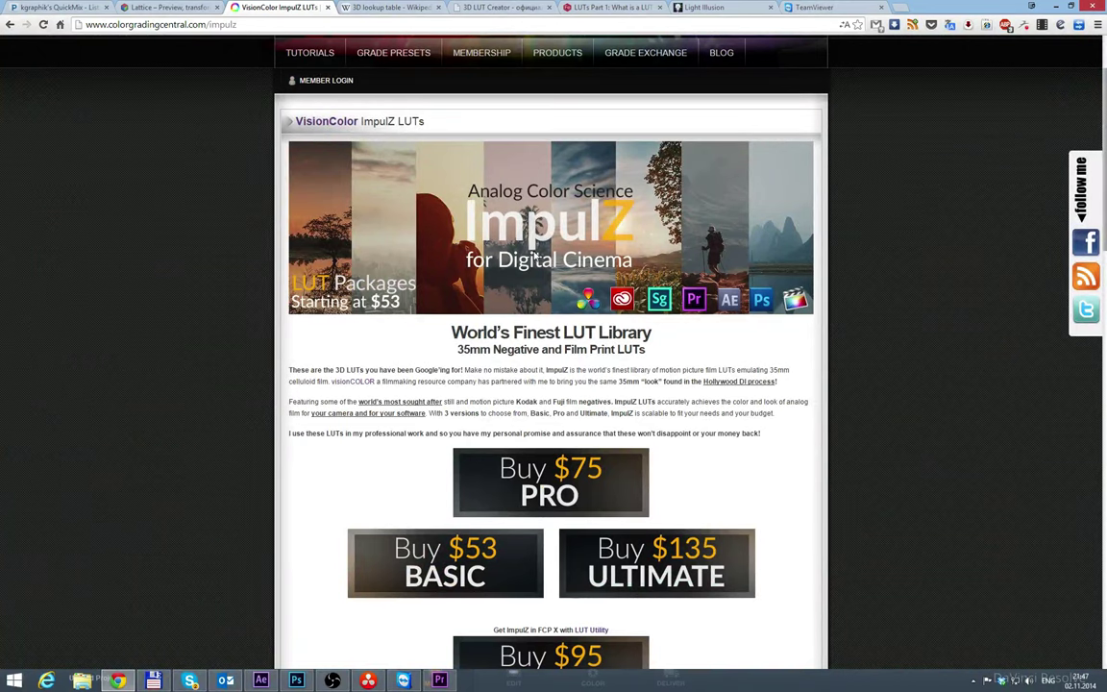
scroll(308, 277, down, 3)
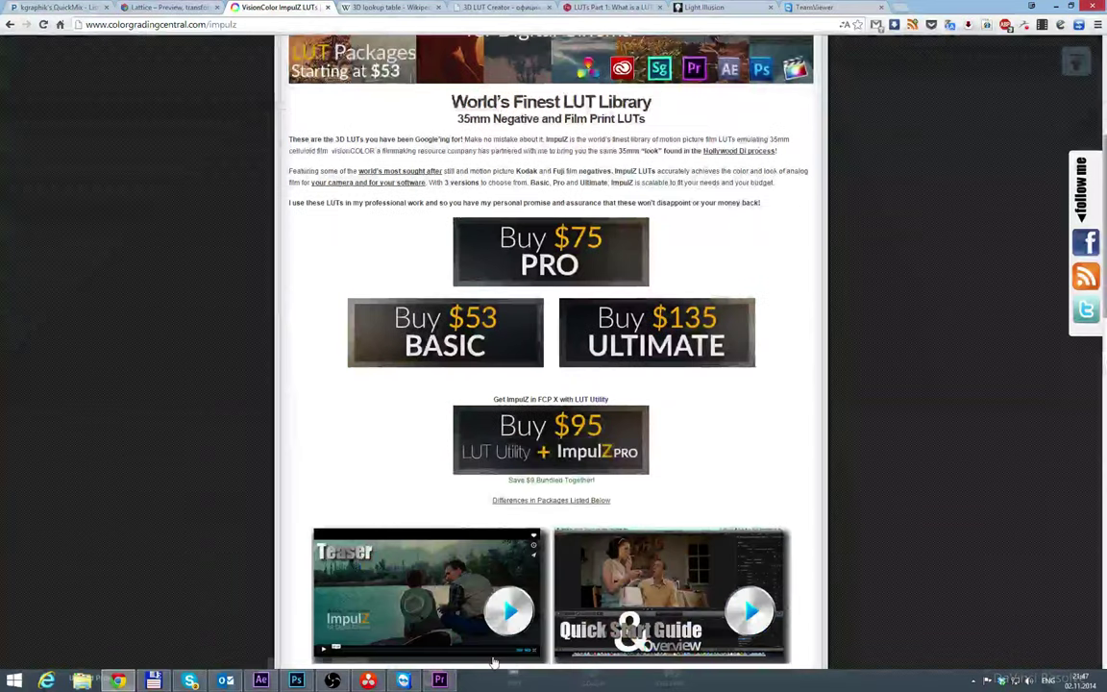
click(439, 681)
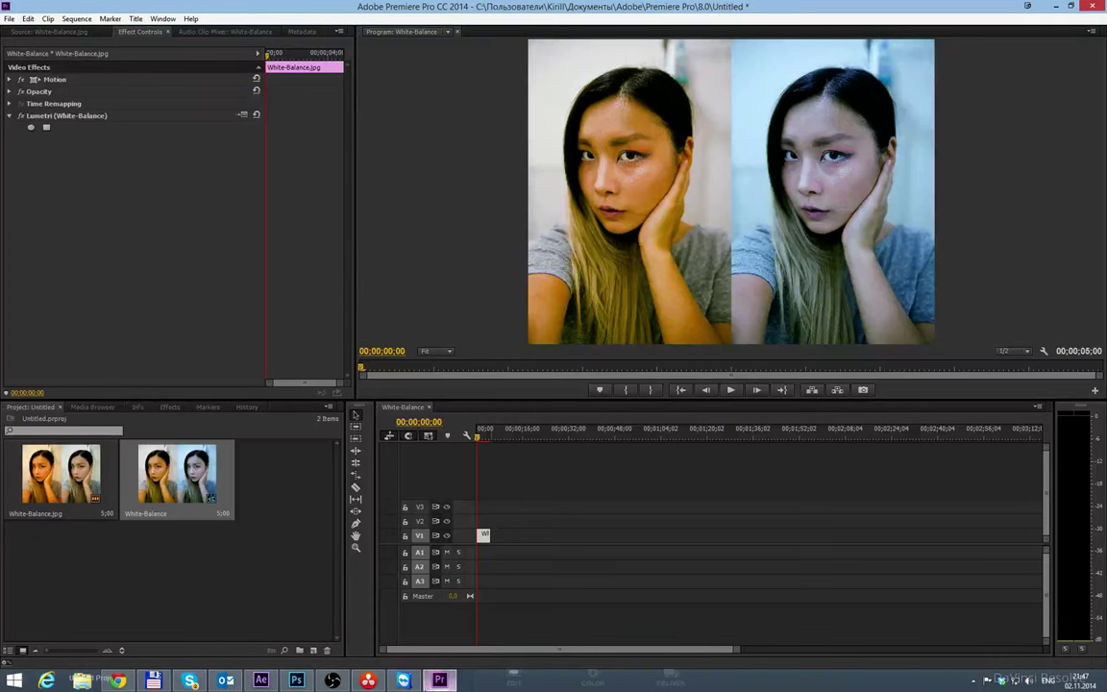
click(261, 681)
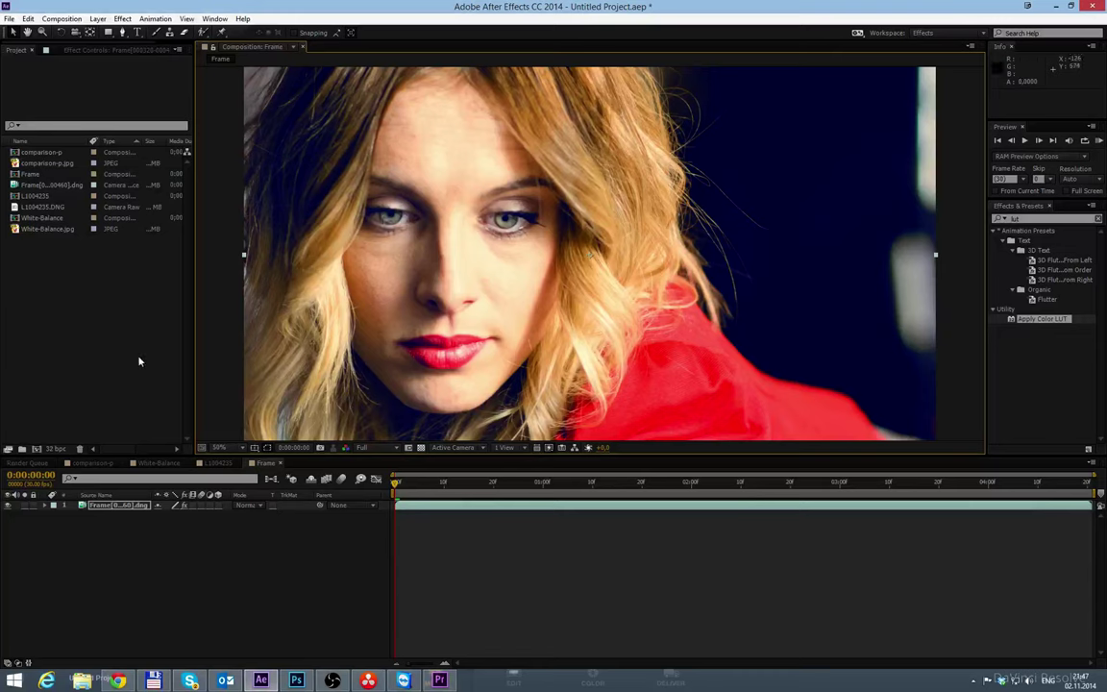
click(371, 681)
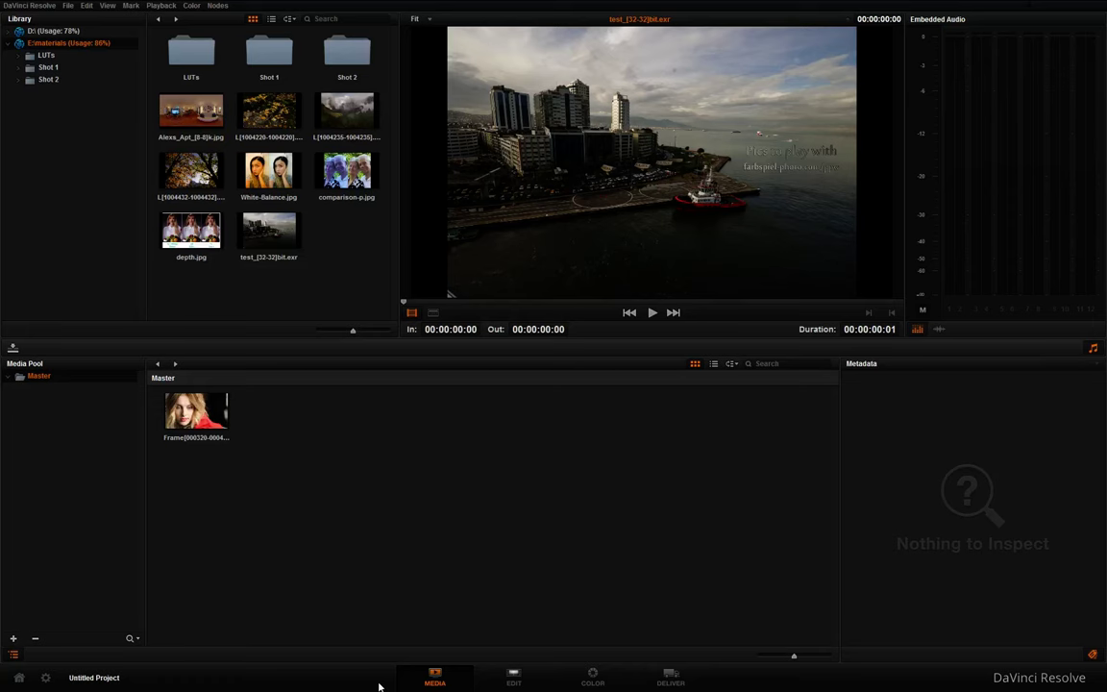
double_click(327, 57)
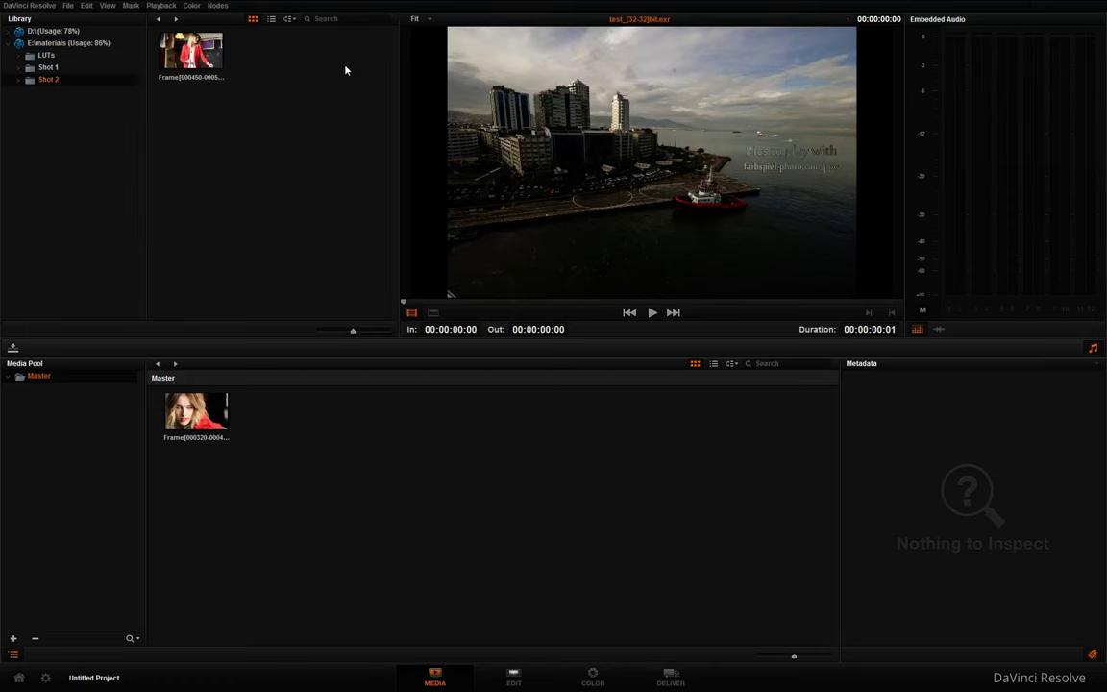
click(190, 58)
right_click(190, 60)
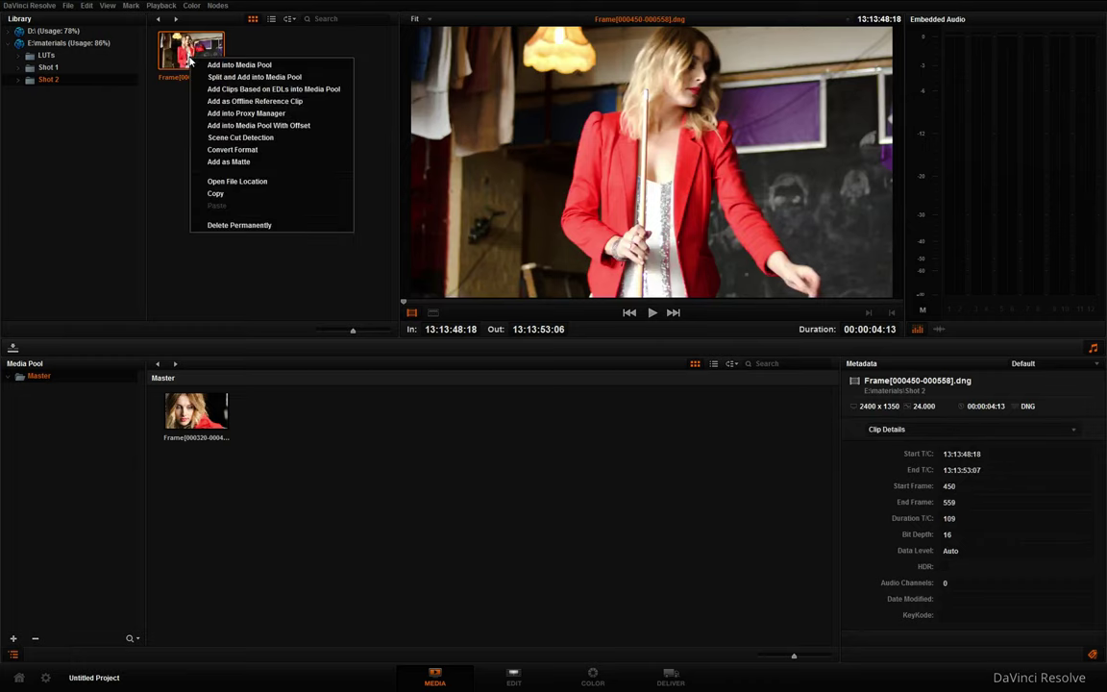
click(236, 68)
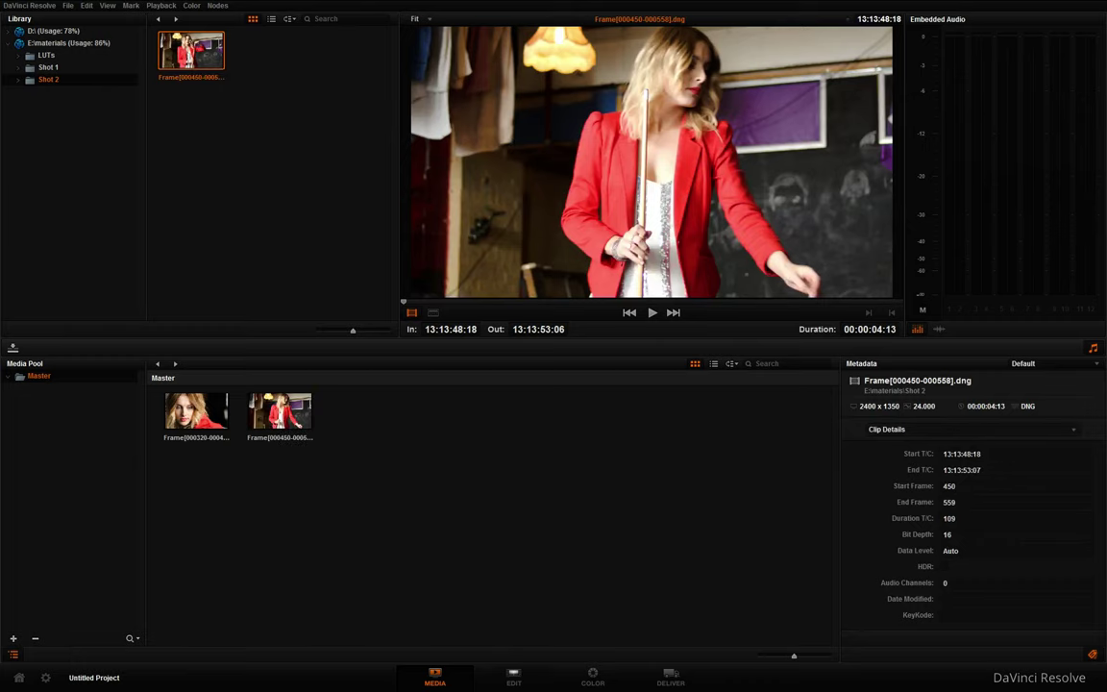
Step: Place the Shot 2 clip on the Video 1 track of Timeline 1, directly after the existing clip
click(514, 678)
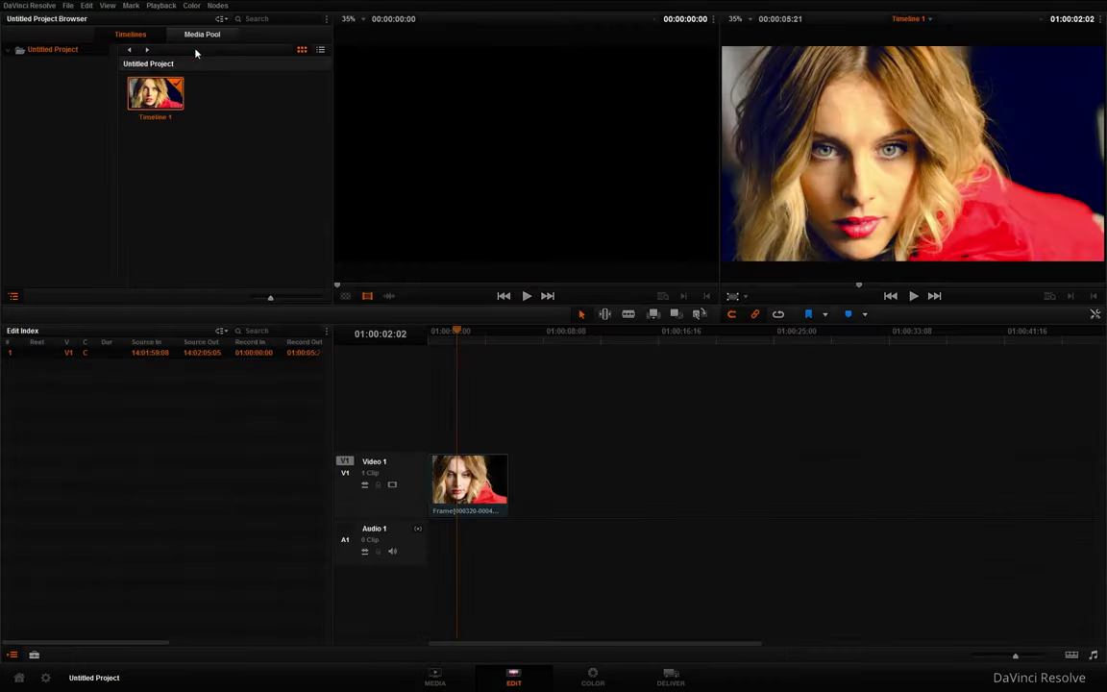
click(200, 34)
right_click(252, 104)
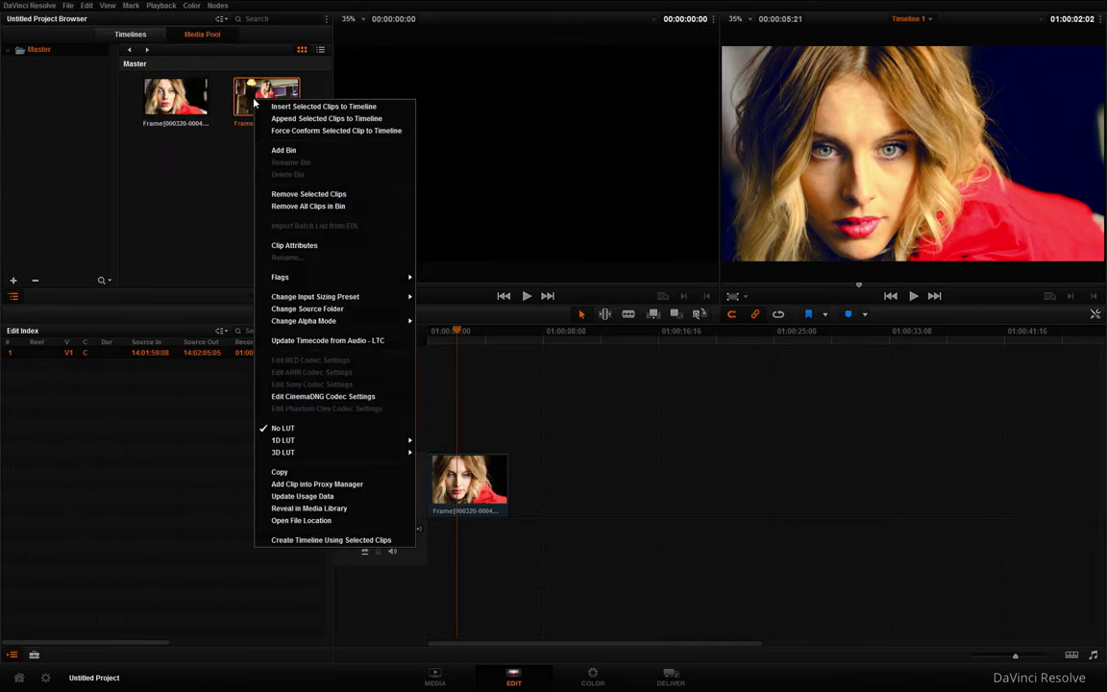
drag(252, 104, 520, 471)
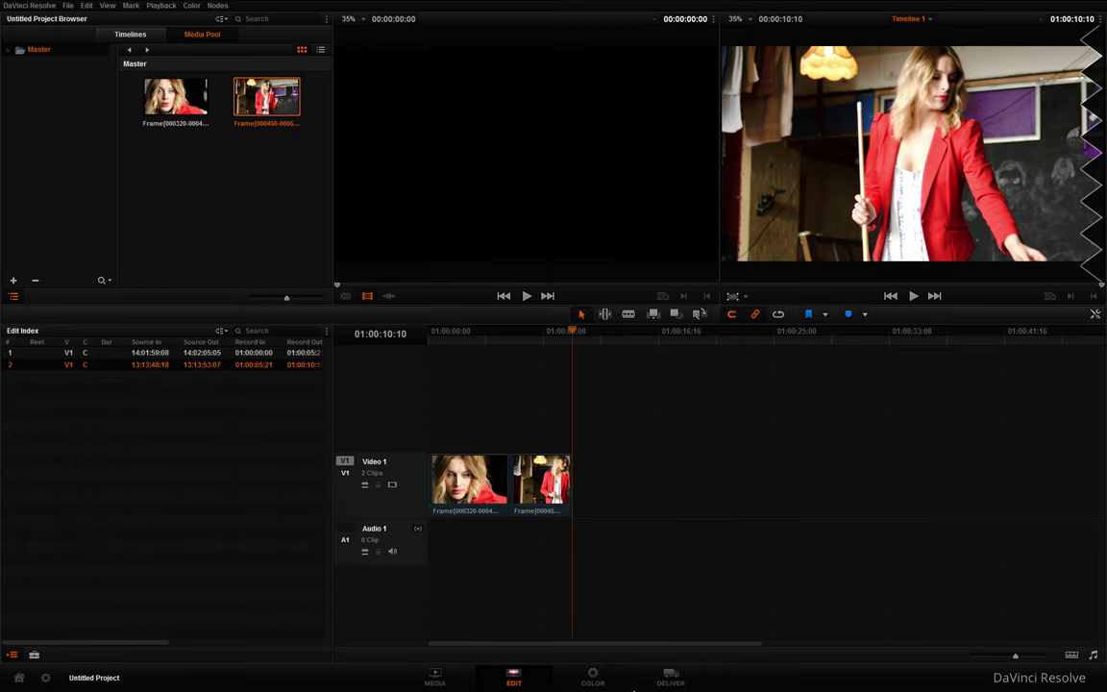
Step: Open the Shot 2 clip for color grading, move the playhead to 01:00:07:17 and align its node with the graph's input and output
click(593, 678)
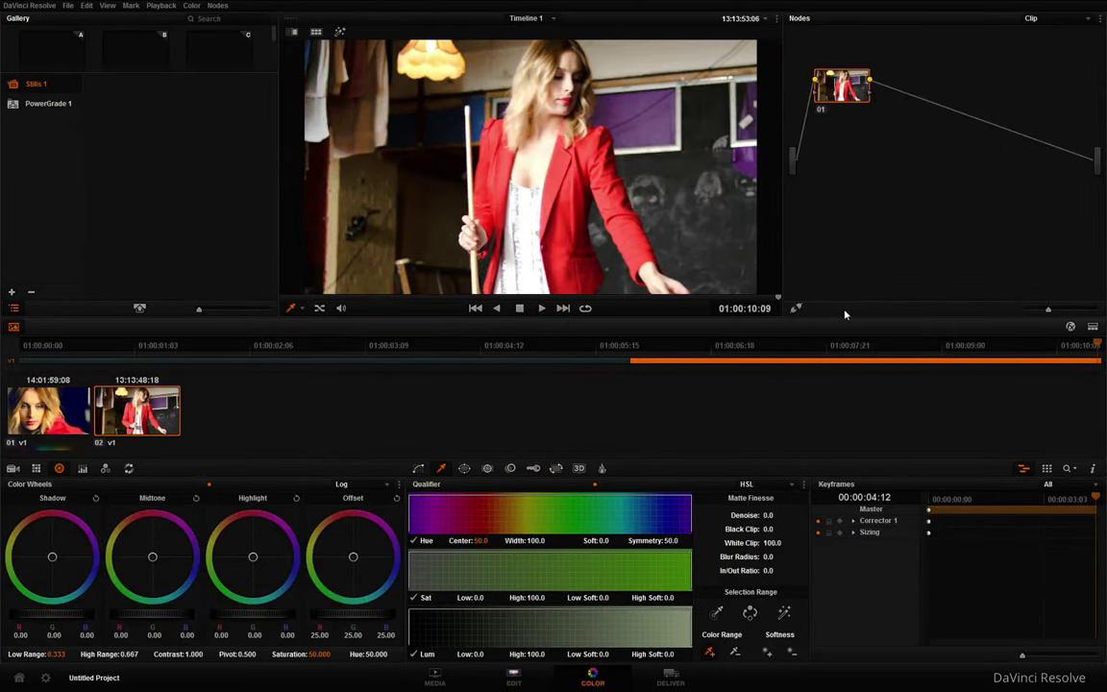
drag(882, 343, 822, 364)
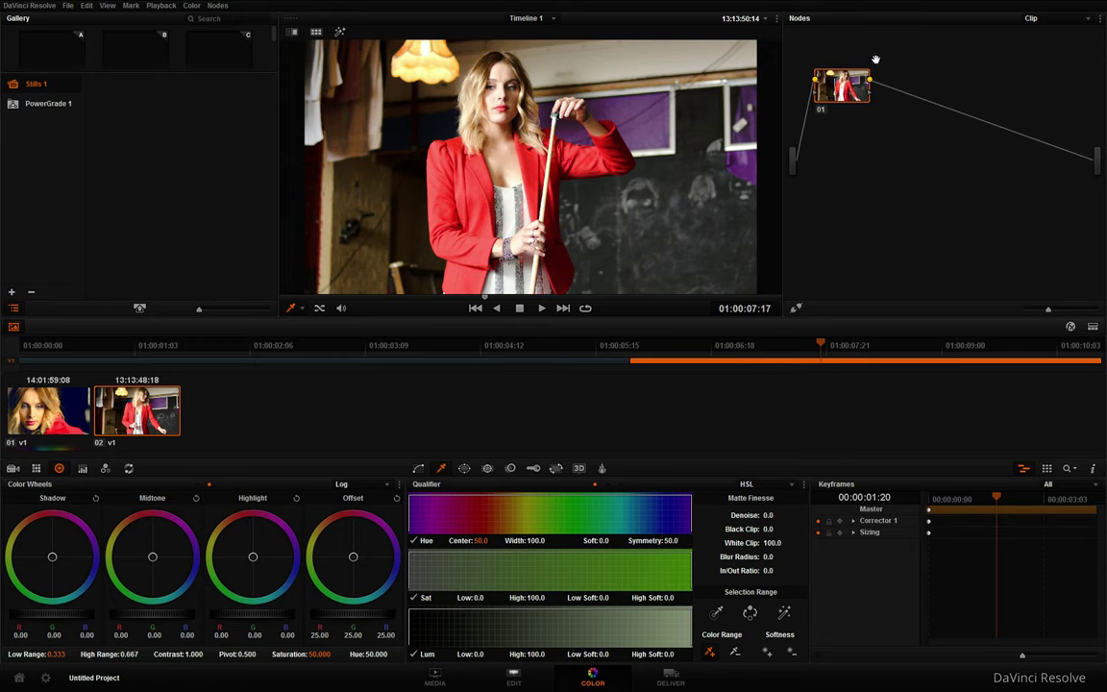
drag(846, 90, 844, 163)
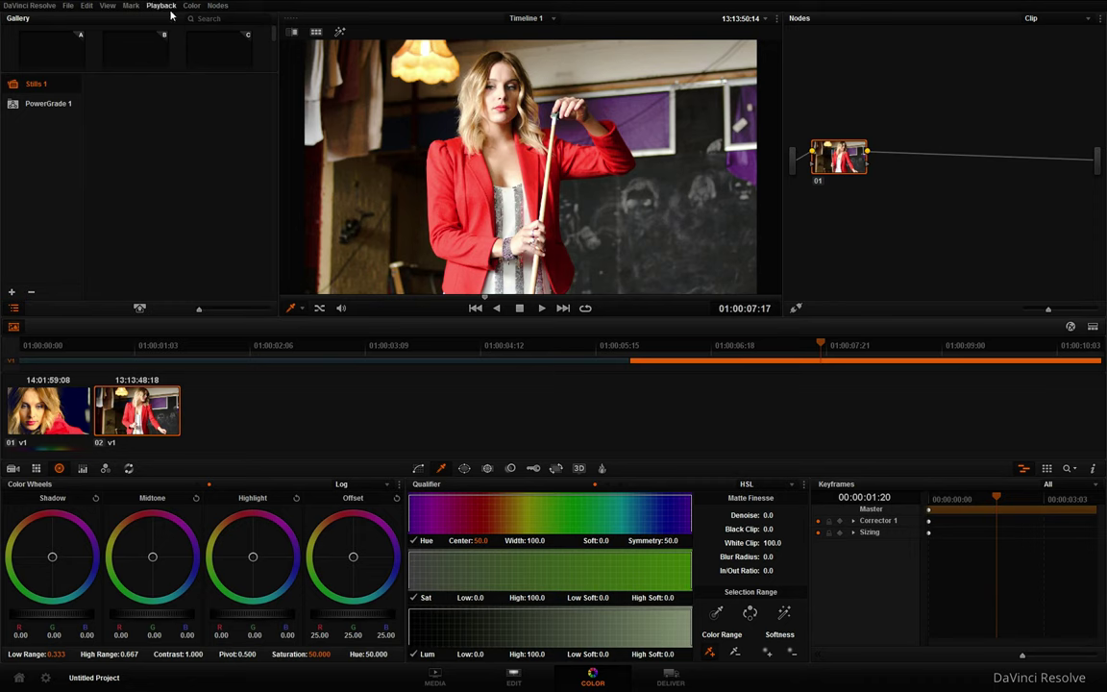
Step: Turn on the video scopes for the Shot 2 clip
click(84, 5)
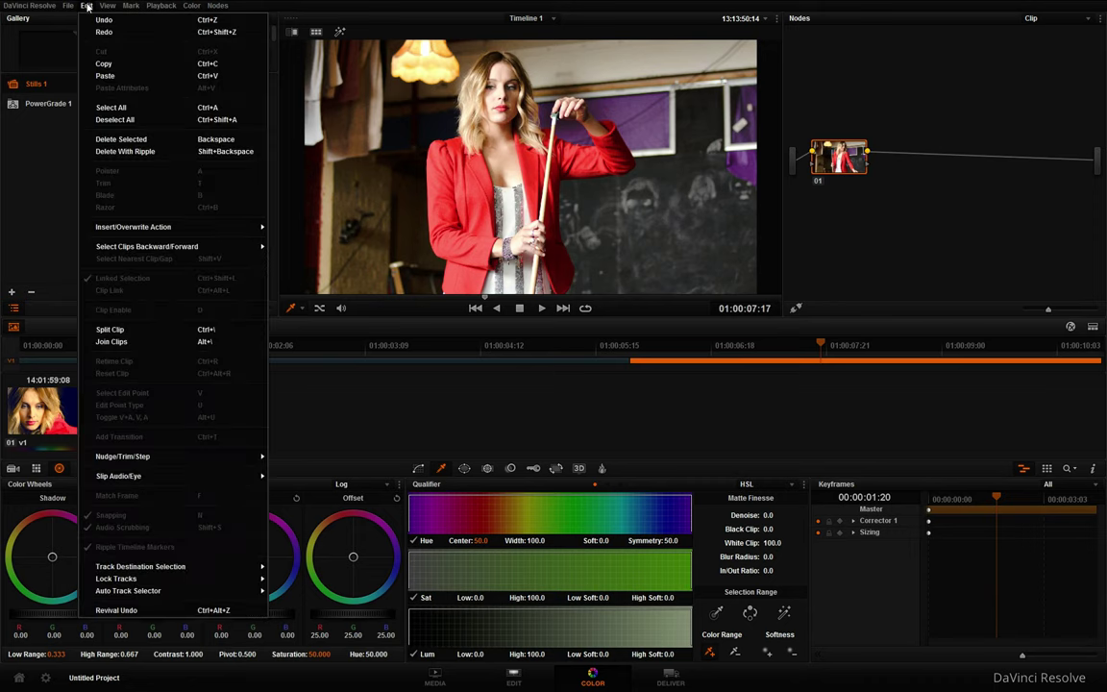
mouse_move(106, 7)
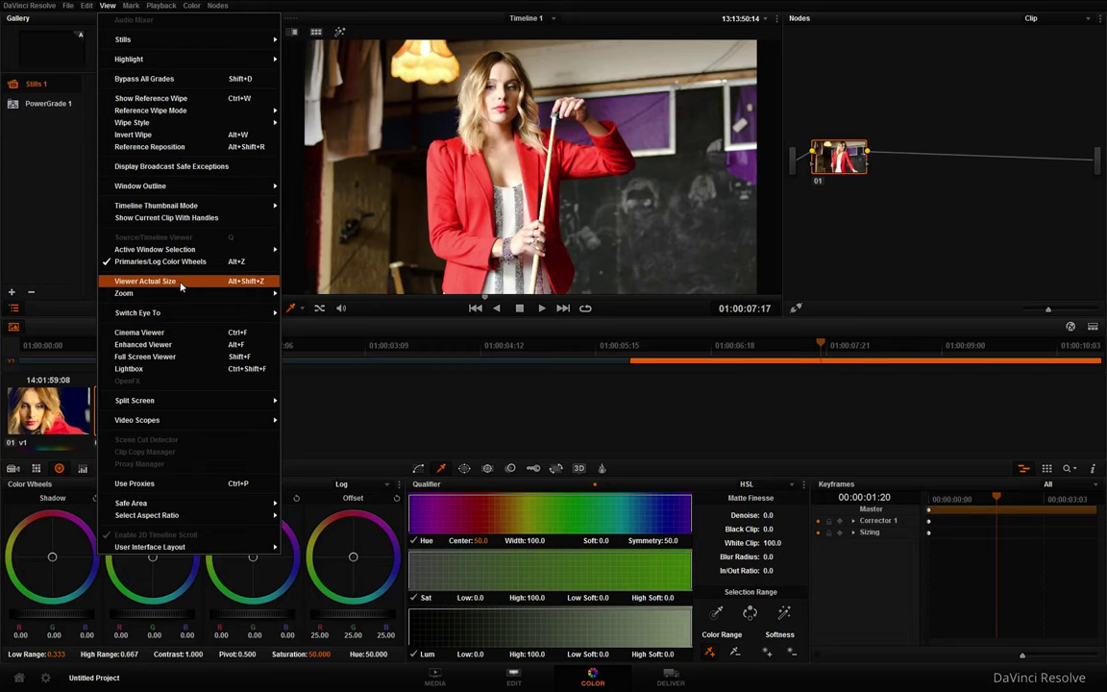
mouse_move(183, 420)
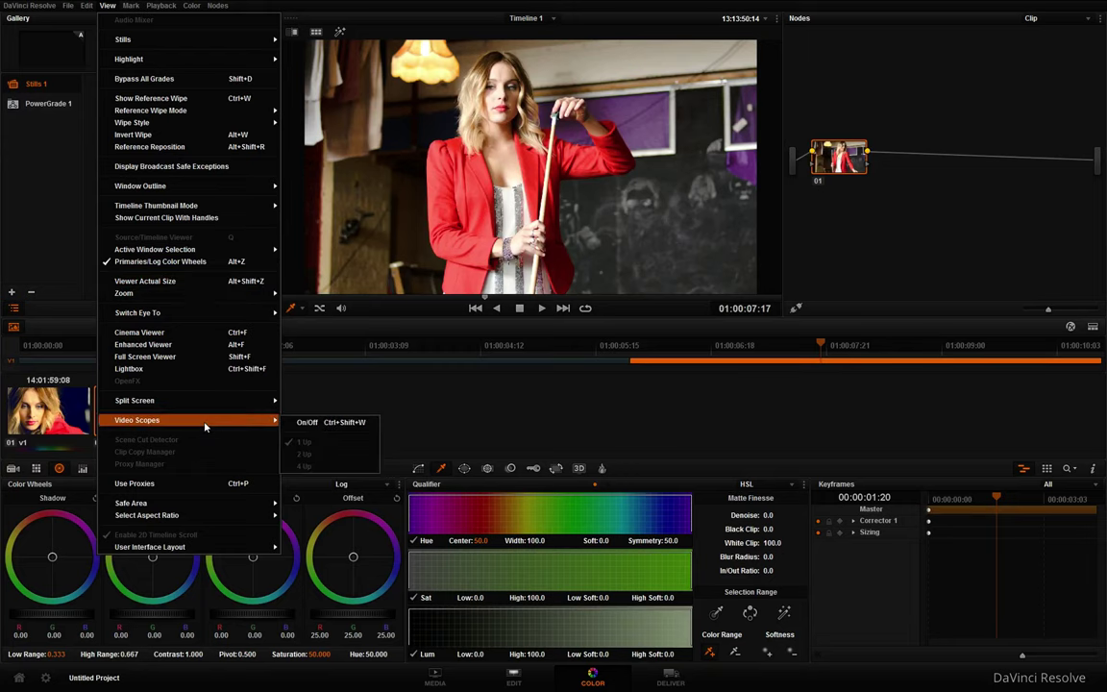
click(301, 423)
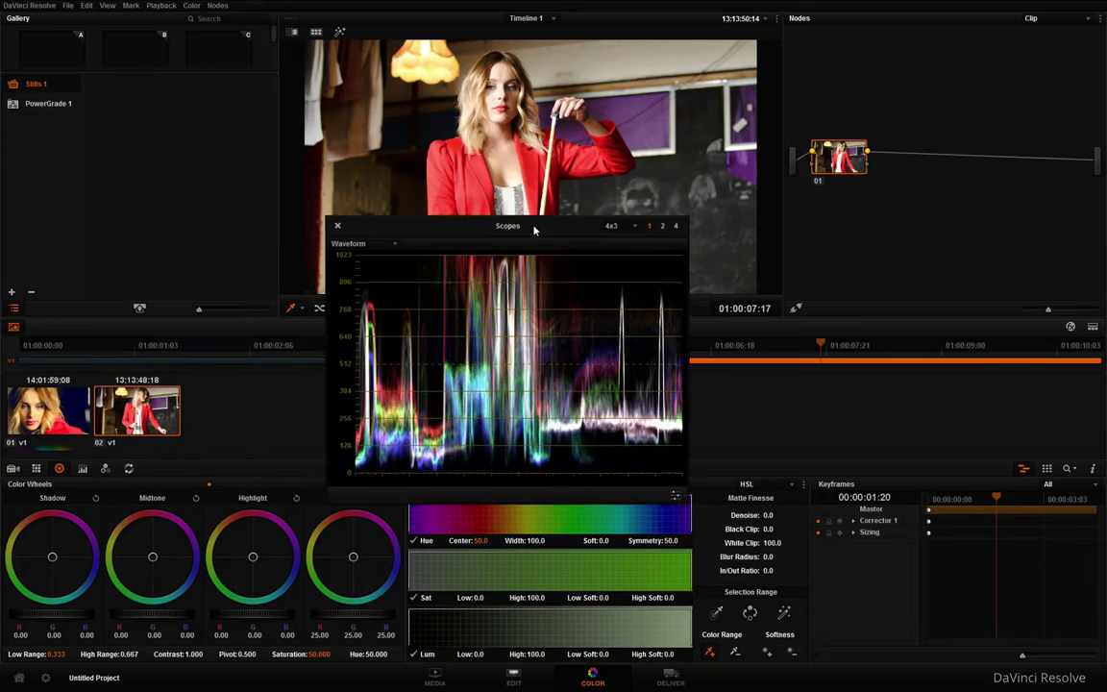
Step: Show two scopes, Waveform and Parade, enlarge the Scopes window and place it just above the color wheels
drag(627, 245, 459, 189)
click(499, 170)
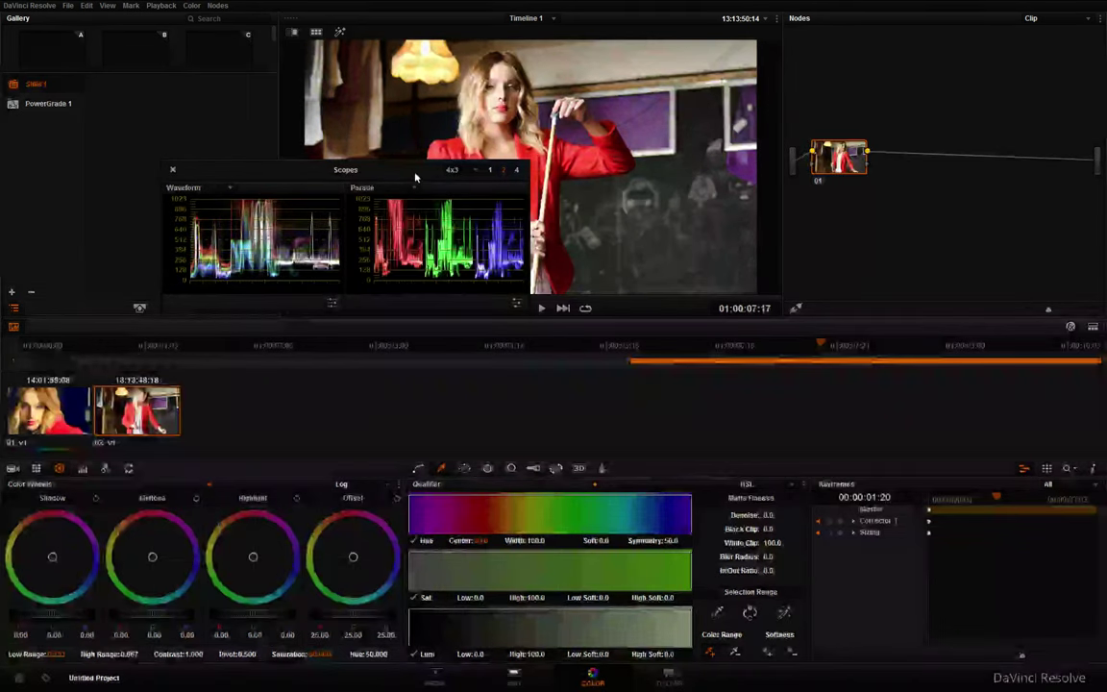
drag(373, 169, 347, 157)
drag(504, 296, 1053, 506)
drag(683, 154, 623, 152)
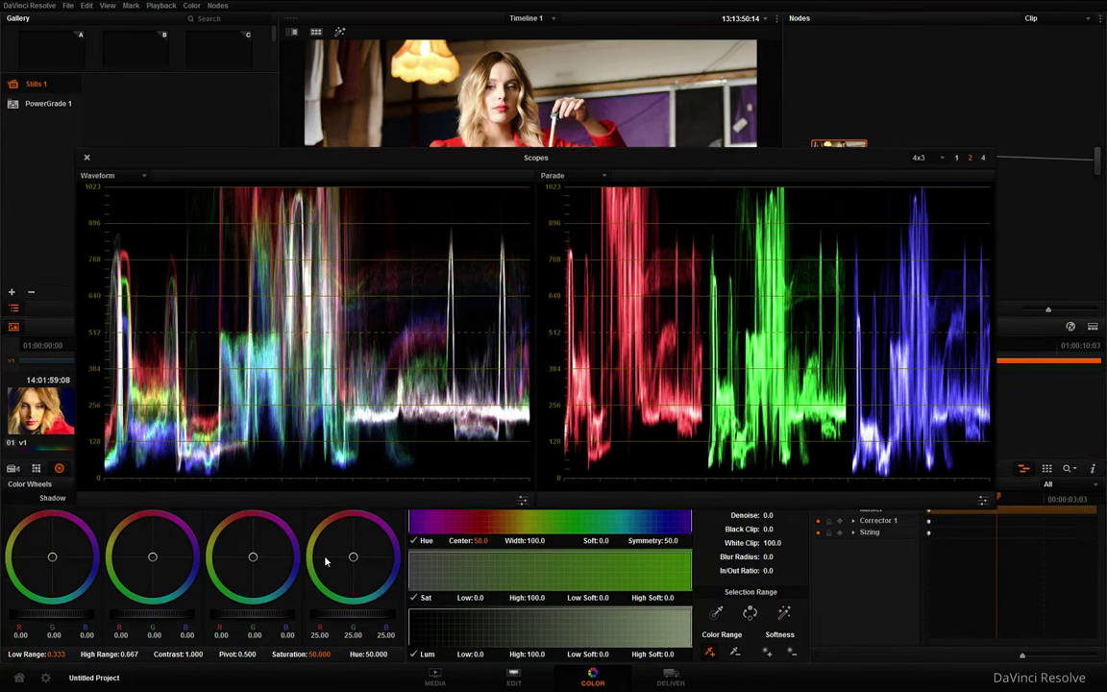
drag(307, 164, 323, 88)
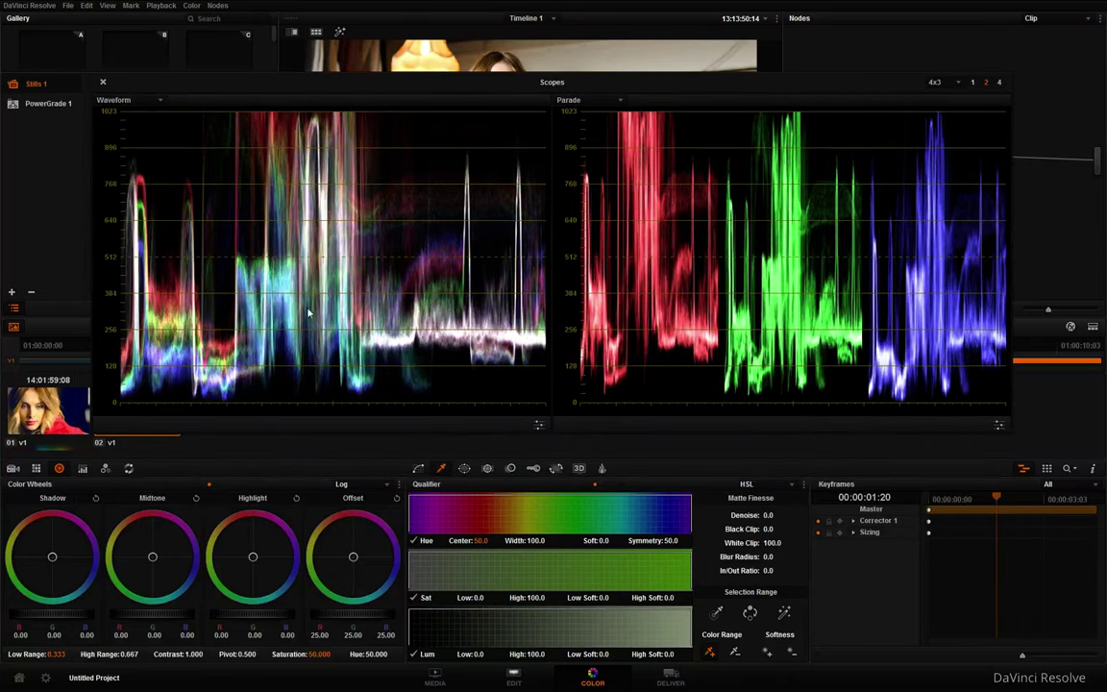
Step: Switch the color wheels to Primaries, lower the overall Gain to 0.72 and move the Scopes window clear of the subject's face
click(356, 483)
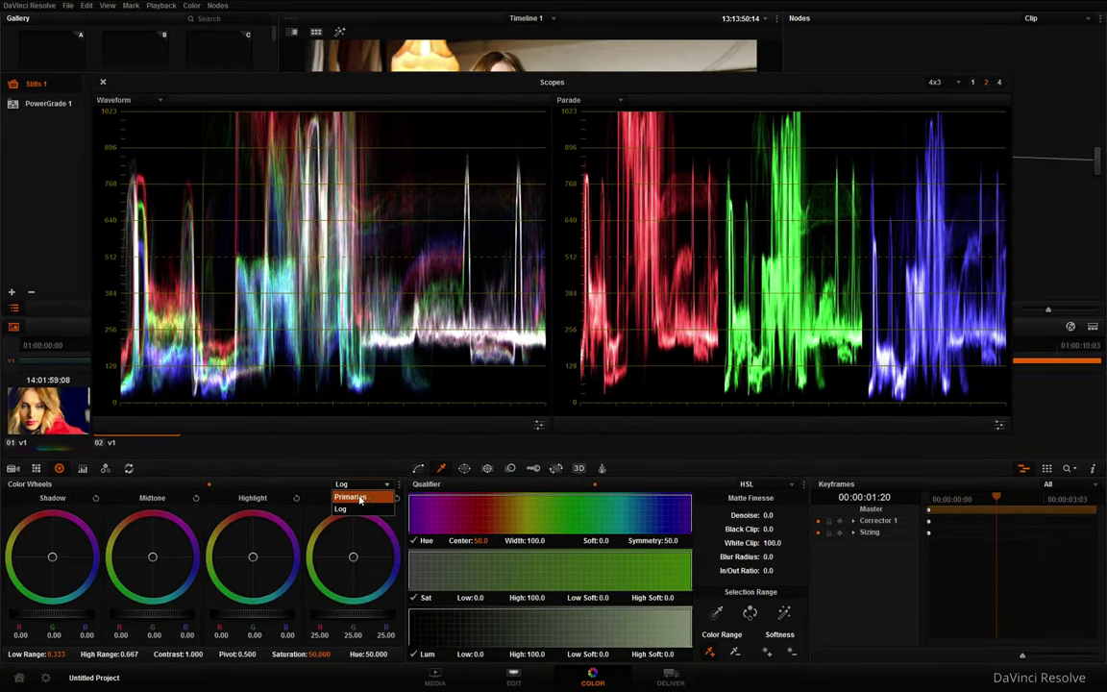
click(346, 502)
drag(268, 616, 113, 649)
drag(617, 86, 720, 240)
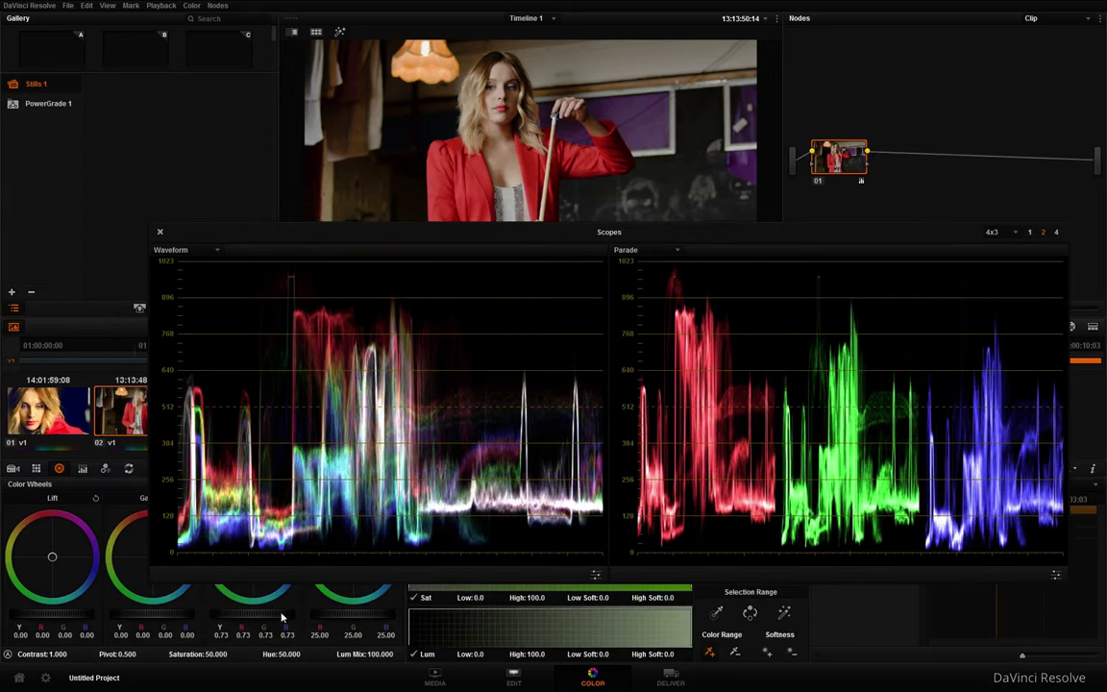
drag(282, 616, 255, 610)
drag(702, 238, 680, 241)
drag(530, 241, 556, 224)
Step: Fine-tune the Lift color balance close to neutral and lower the Scopes window to uncover more of the image
drag(52, 557, 59, 569)
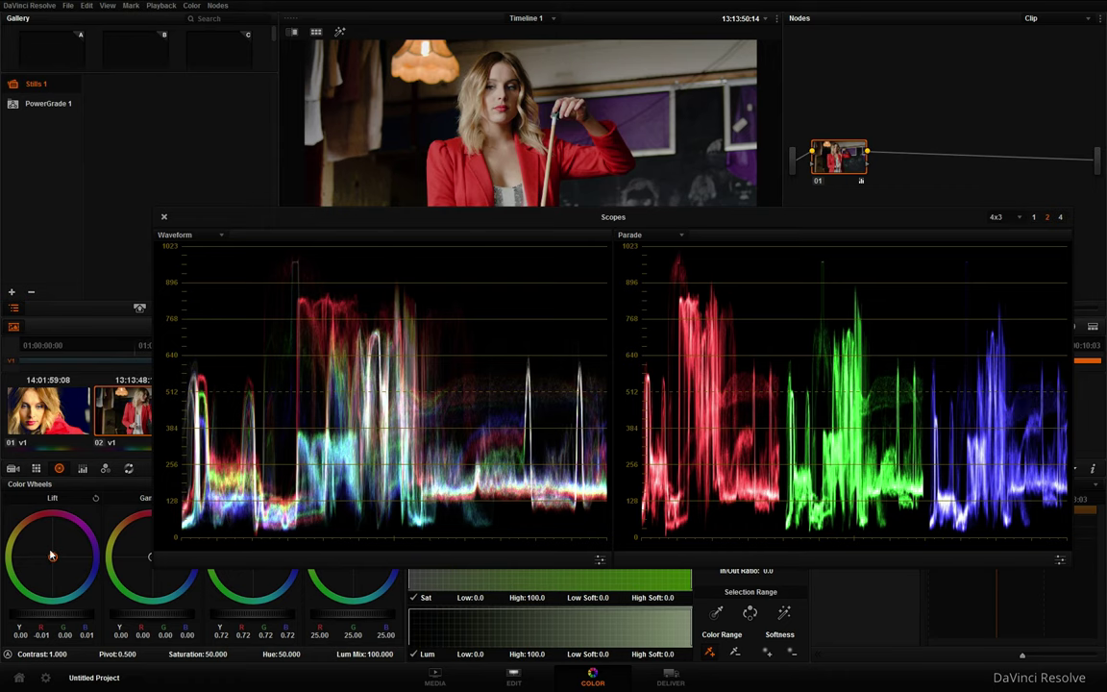
mouse_move(51, 557)
mouse_down()
mouse_move(27, 547)
mouse_move(64, 547)
mouse_move(23, 537)
mouse_move(43, 548)
mouse_move(44, 534)
mouse_move(47, 551)
mouse_up()
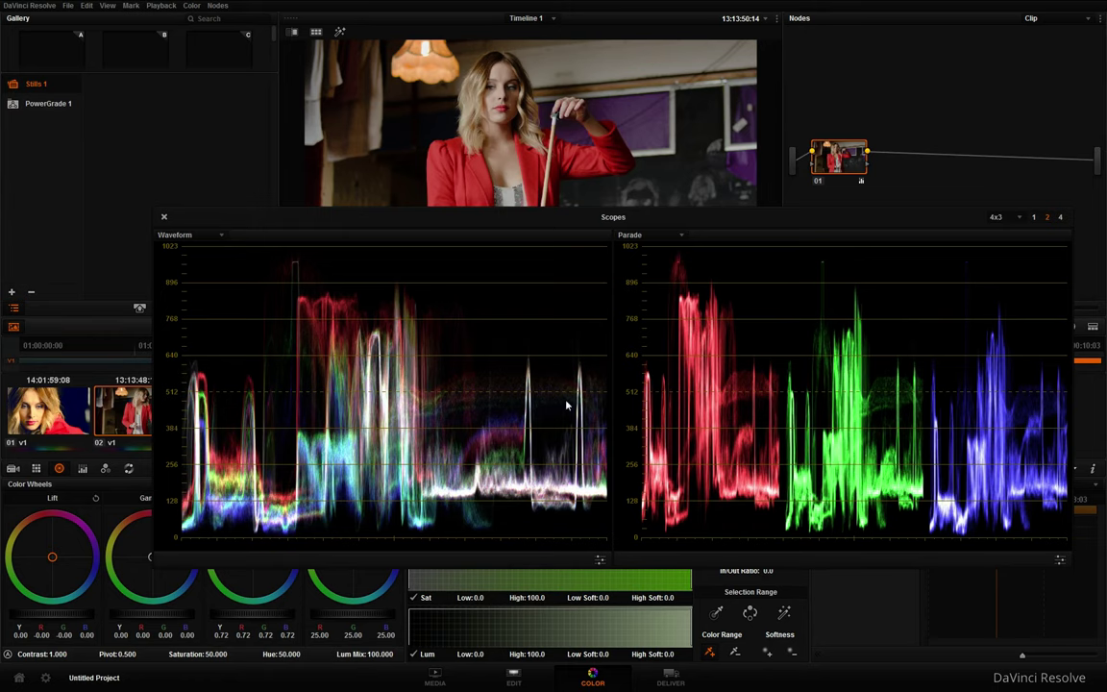
drag(572, 215, 450, 269)
drag(660, 272, 680, 391)
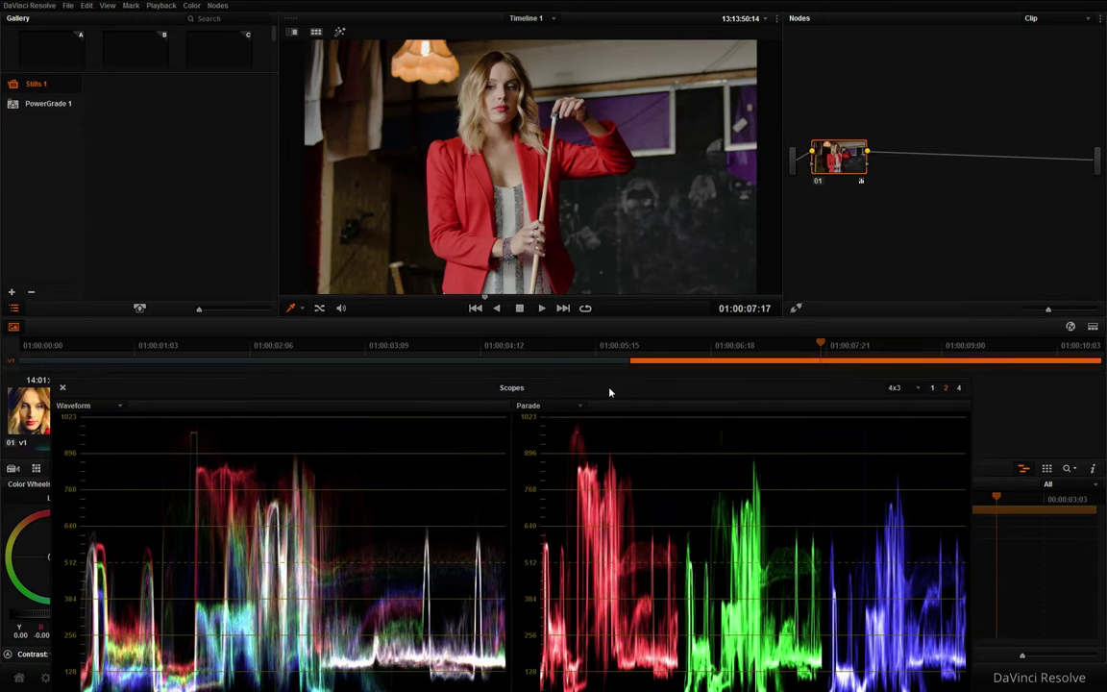
drag(611, 391, 715, 289)
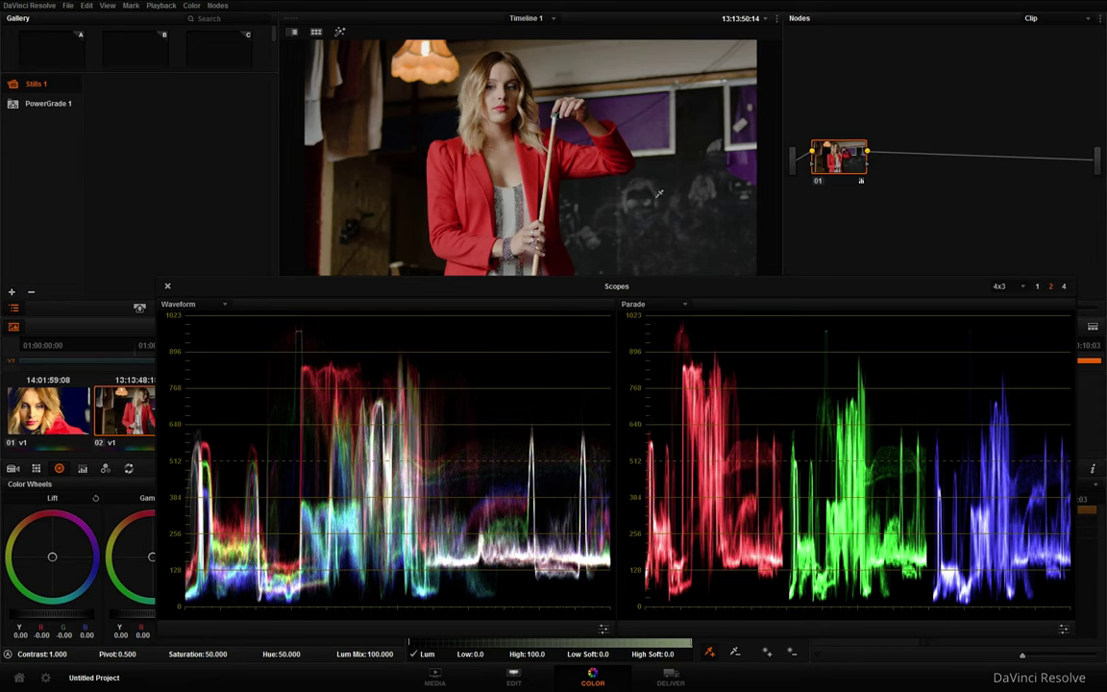
Step: Reset Lift, test a warm red cast in the shadows and return to a near-neutral balance with blue at 0.01
click(95, 499)
drag(59, 557, 37, 531)
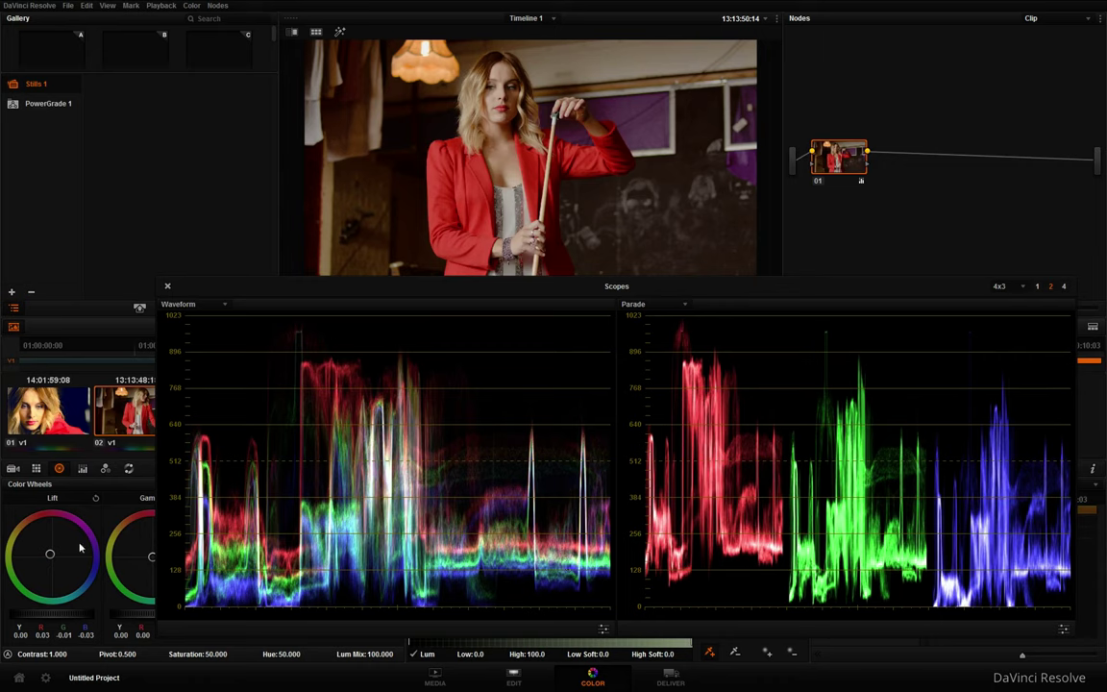
mouse_move(50, 554)
mouse_down()
mouse_move(70, 587)
mouse_move(60, 560)
mouse_up()
click(98, 498)
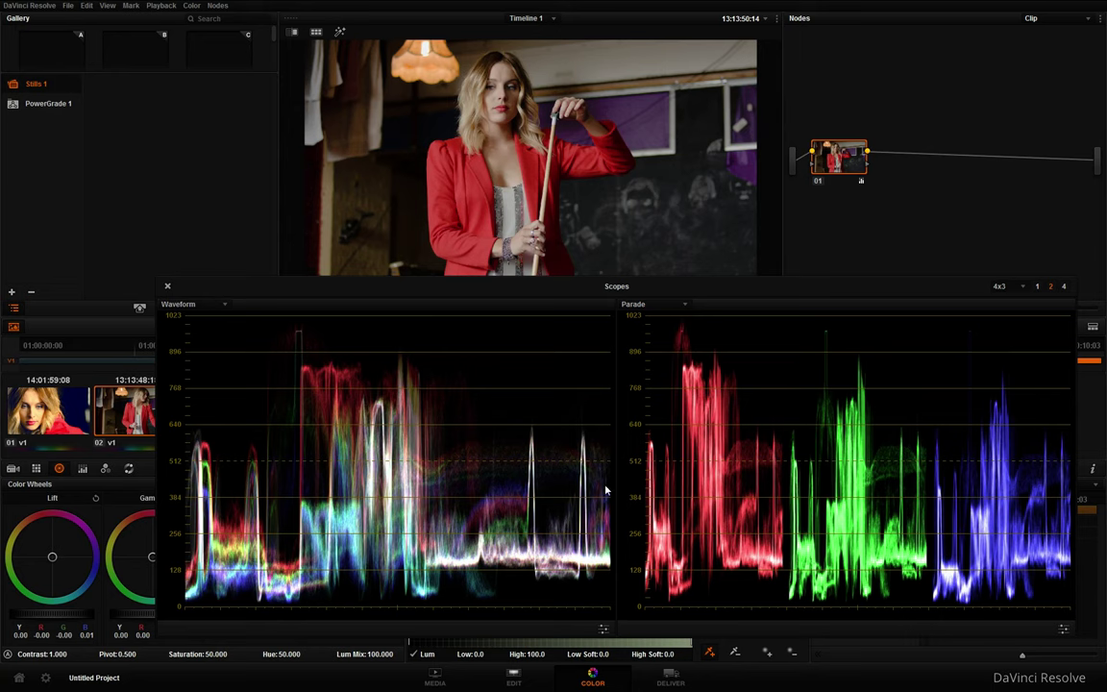
Step: Show only the Waveform scope, shrink the Scopes window and place it over the gallery beside the viewer
drag(541, 293, 674, 284)
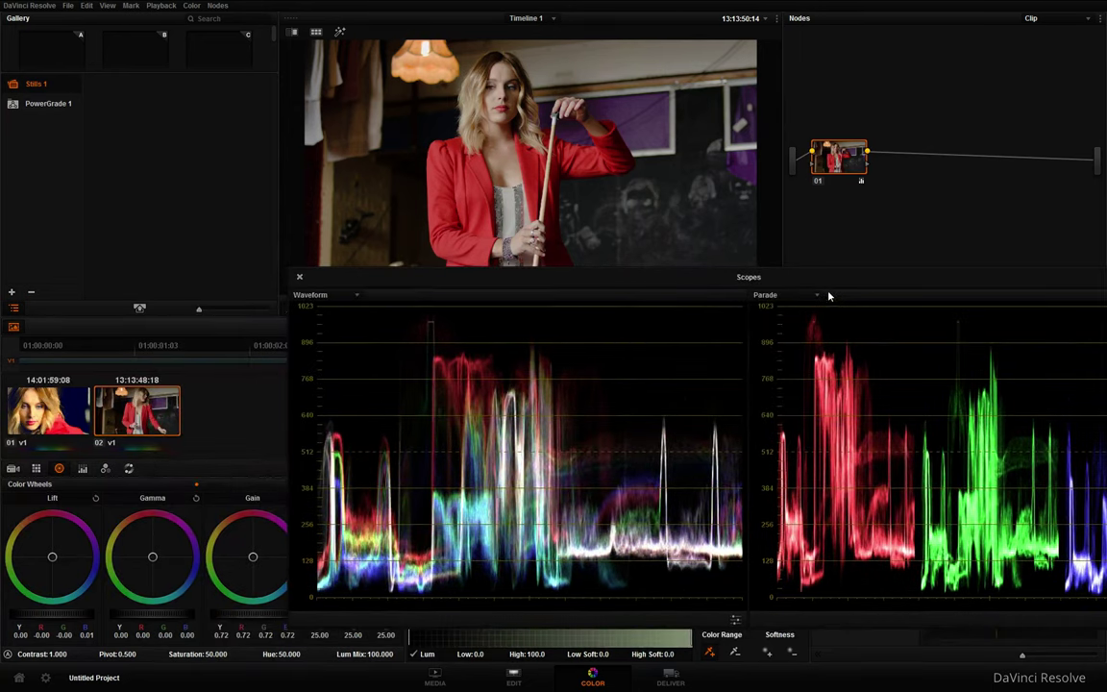
drag(826, 292, 755, 284)
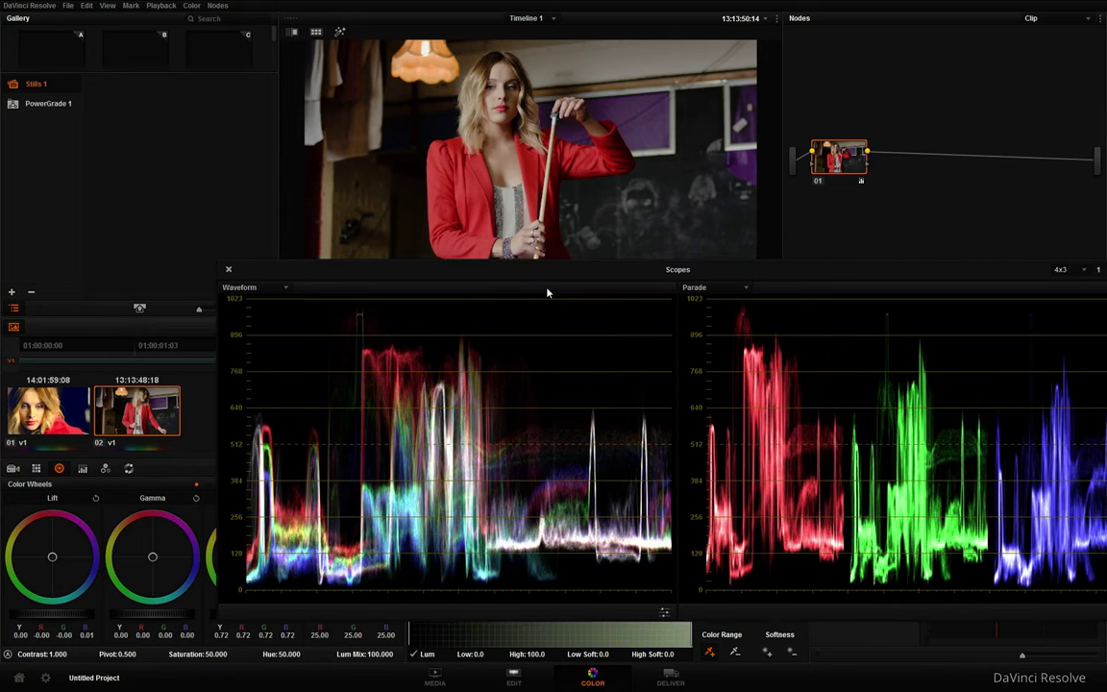
drag(650, 282, 551, 281)
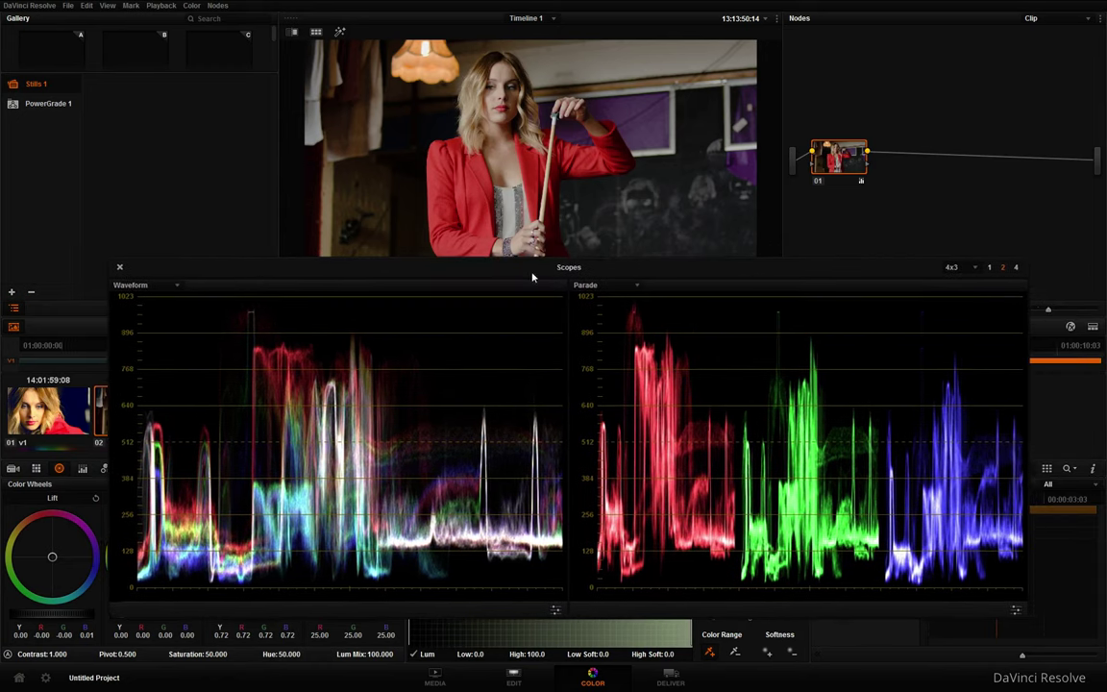
click(1002, 268)
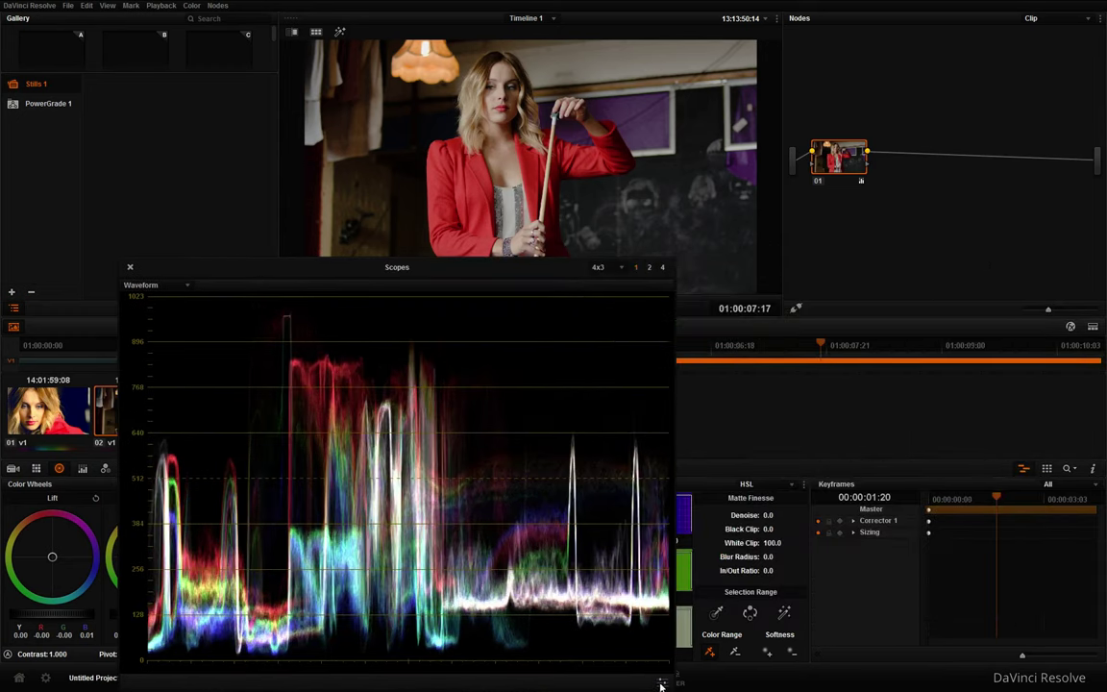
drag(548, 273, 532, 144)
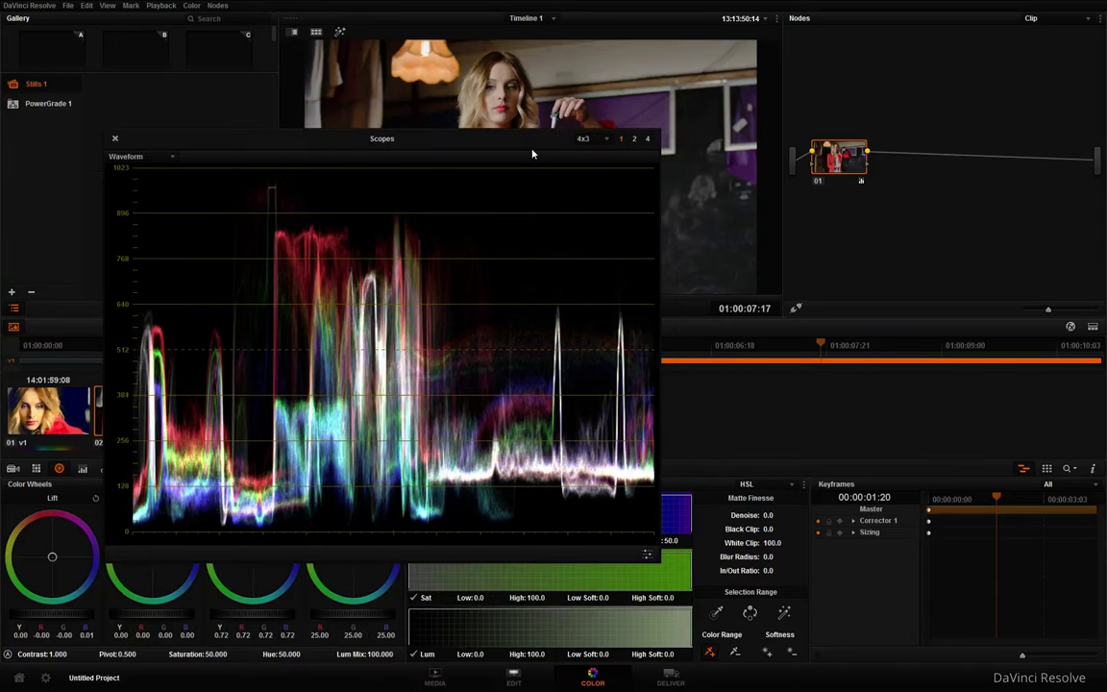
drag(660, 561, 403, 371)
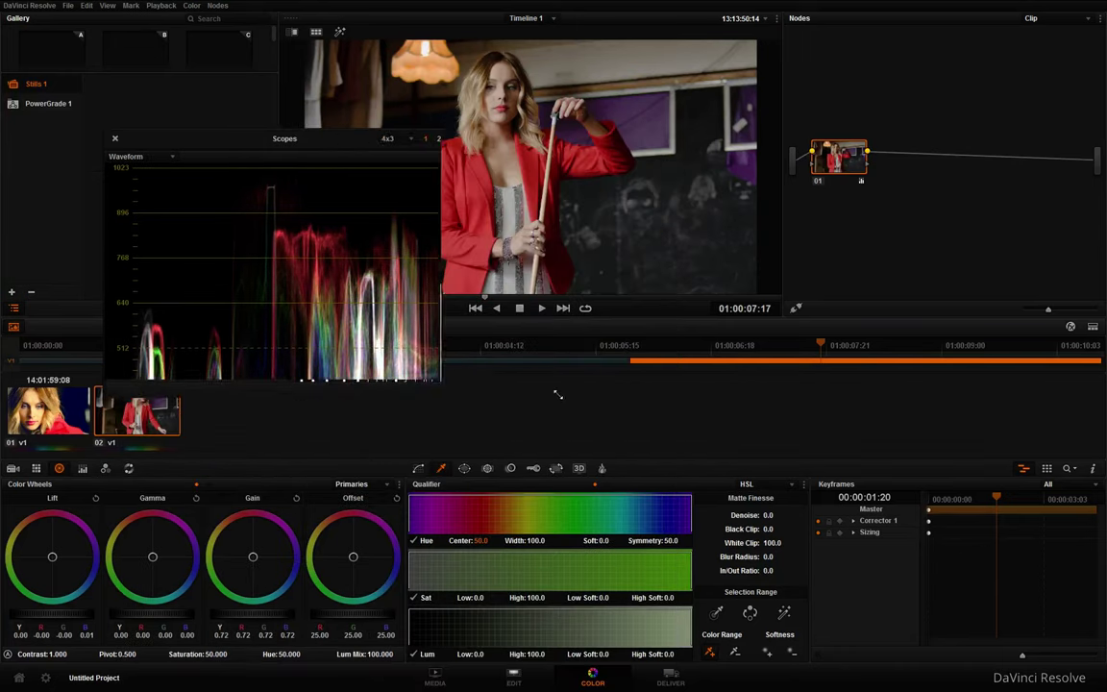
drag(297, 145, 194, 101)
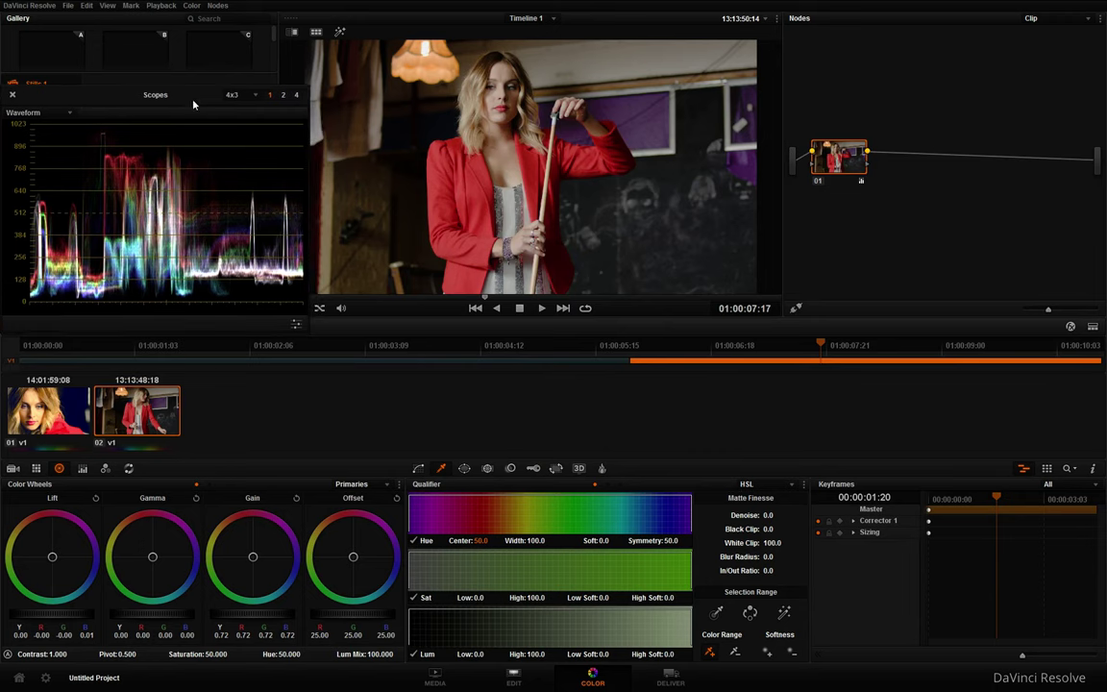
Step: Add a serial node after node 01, add a parallel node to it and spread the two branches apart
drag(850, 159, 859, 162)
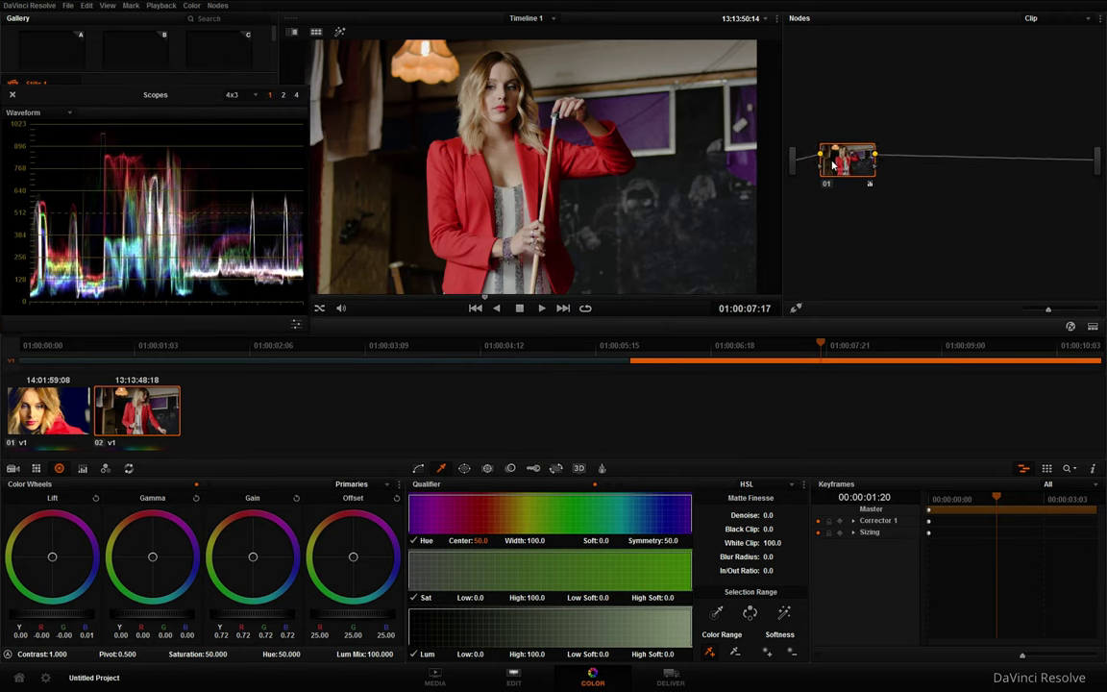
key(alt+s)
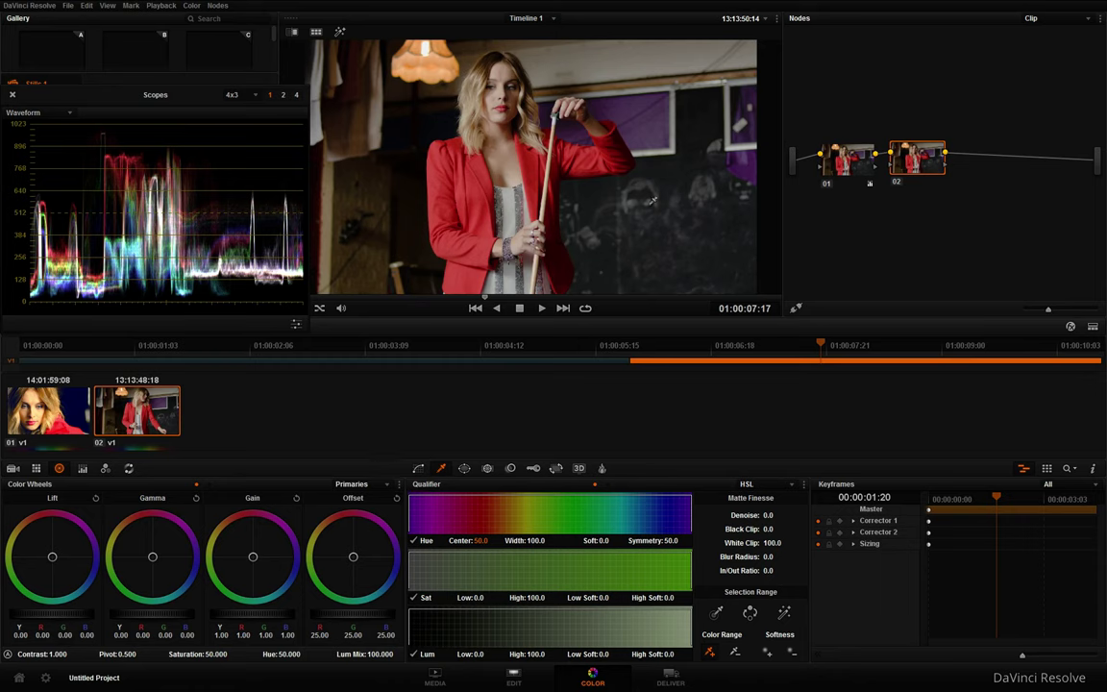
click(191, 5)
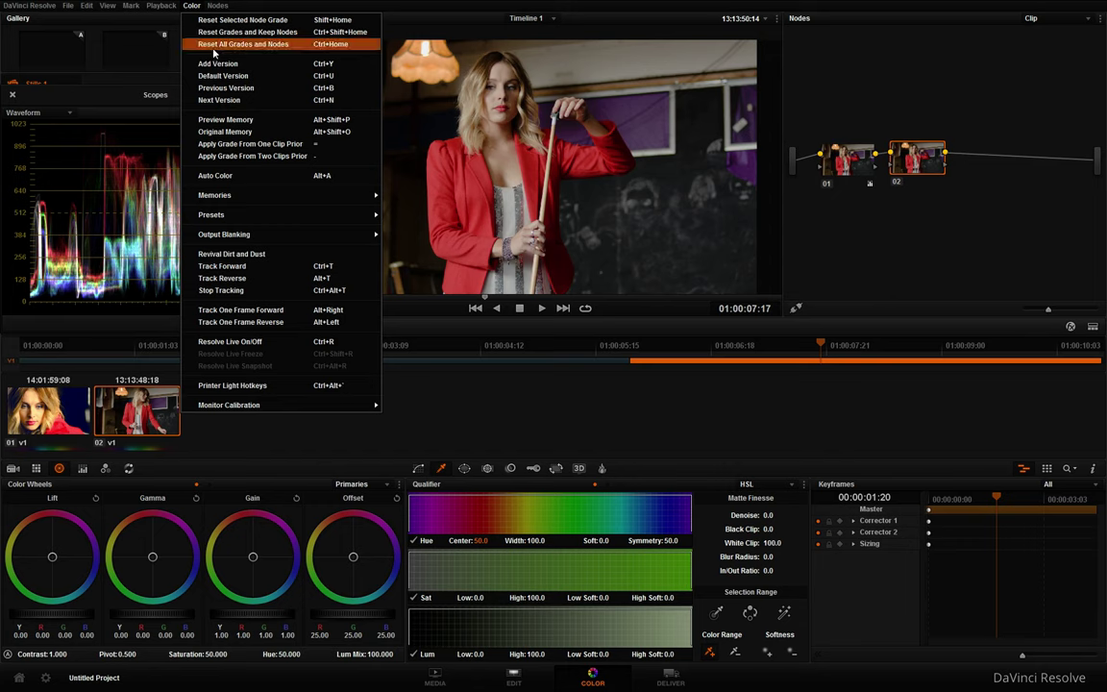
mouse_move(217, 5)
click(259, 43)
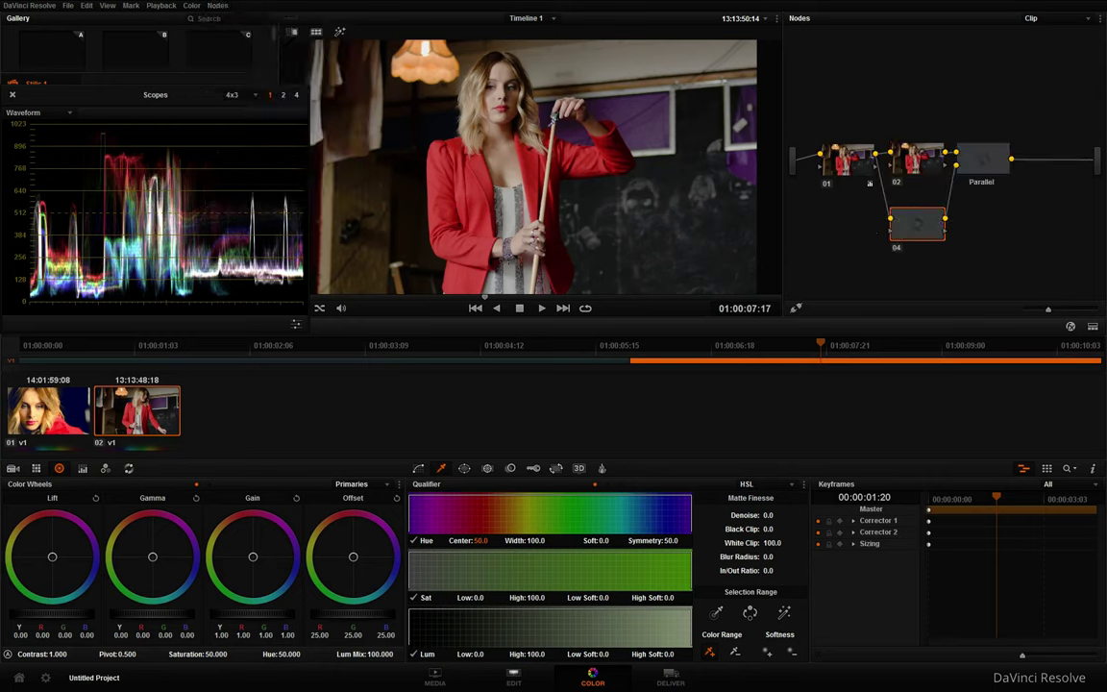
drag(914, 99, 915, 103)
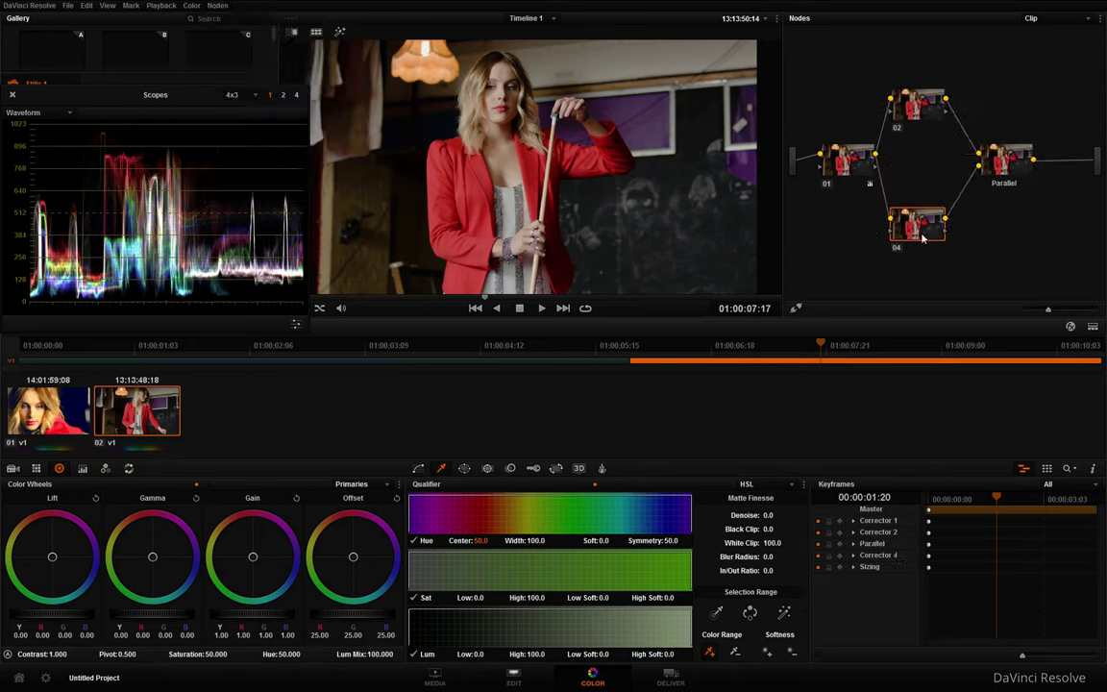
Step: Label the lower parallel node "skin" and the upper one "grade", and align them above each other
drag(916, 224, 926, 225)
right_click(922, 222)
click(948, 233)
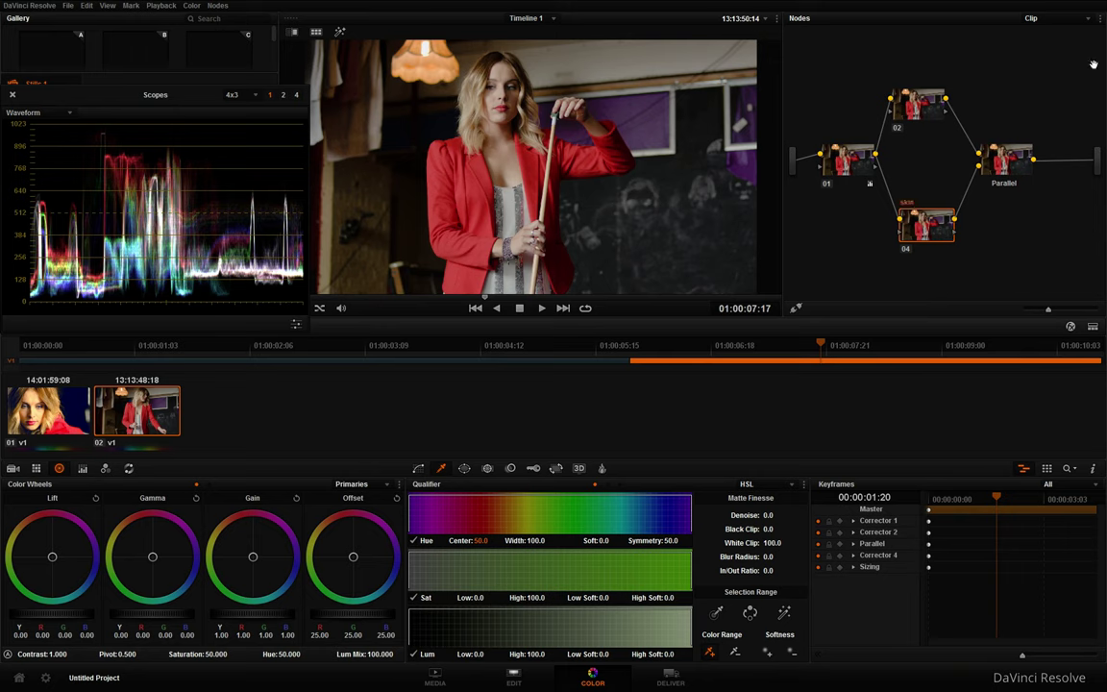
right_click(925, 113)
click(946, 121)
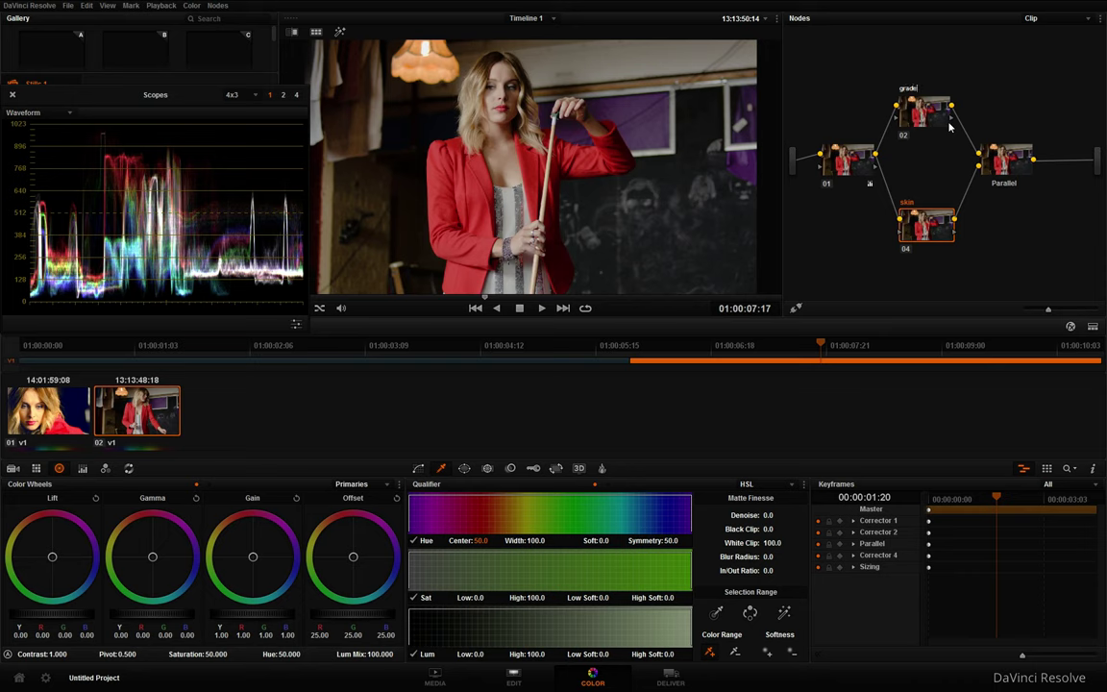
text(grade)
key(Return)
drag(949, 125, 952, 133)
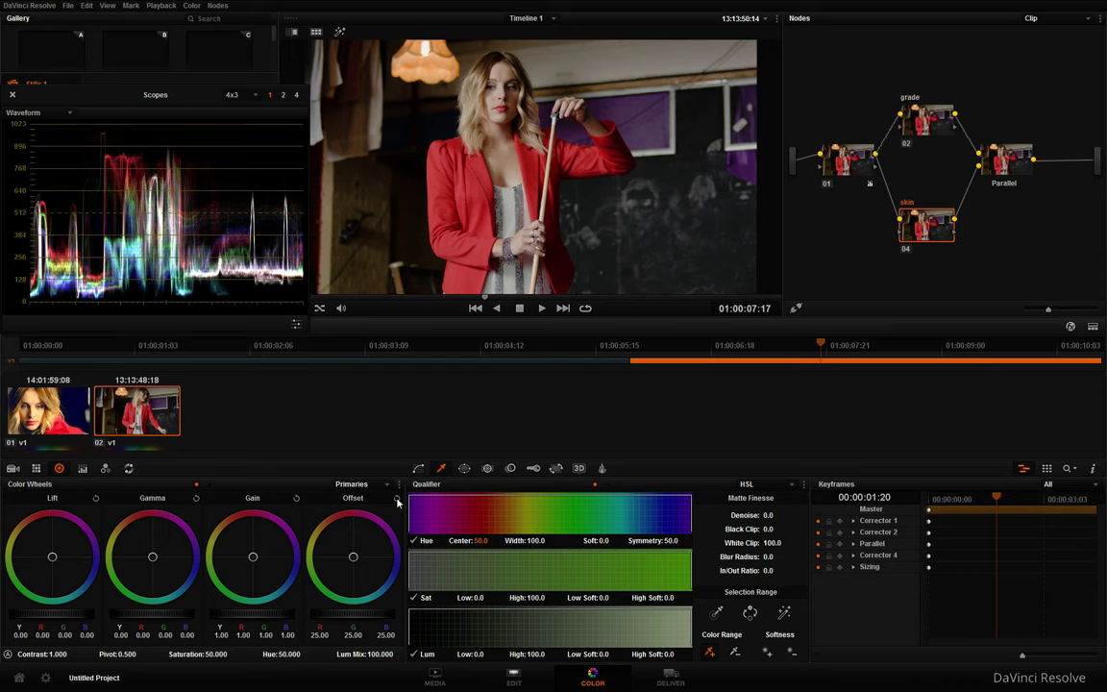
Step: Try a blue cast on the skin node with the Offset and Lift wheels
drag(356, 560, 537, 660)
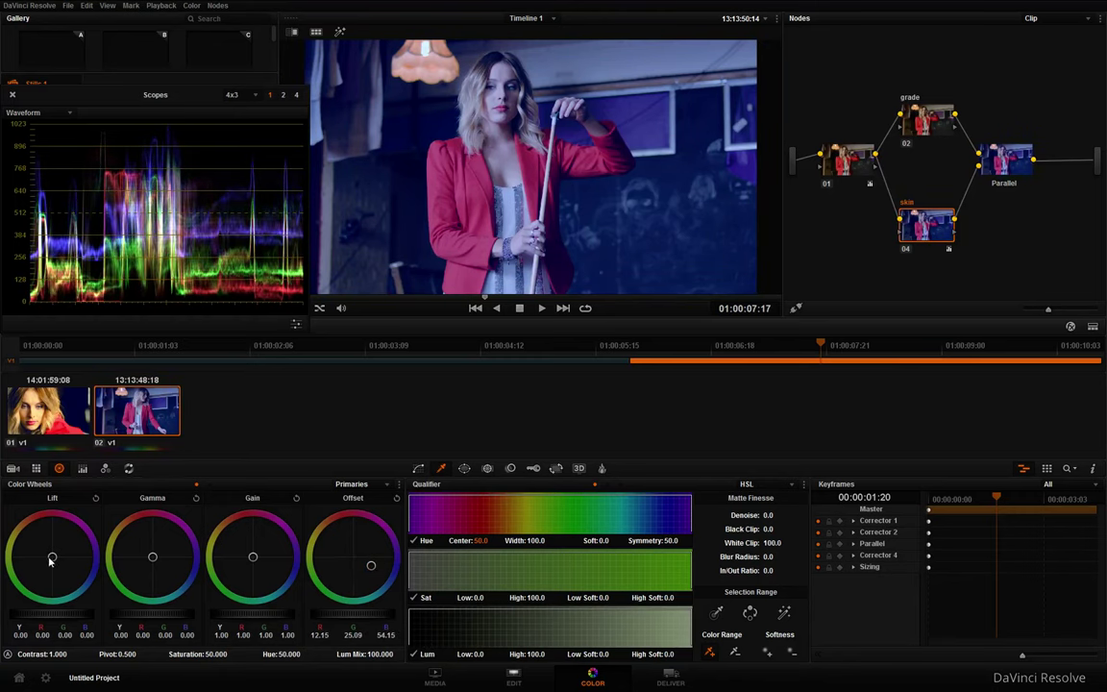
drag(51, 560, 73, 630)
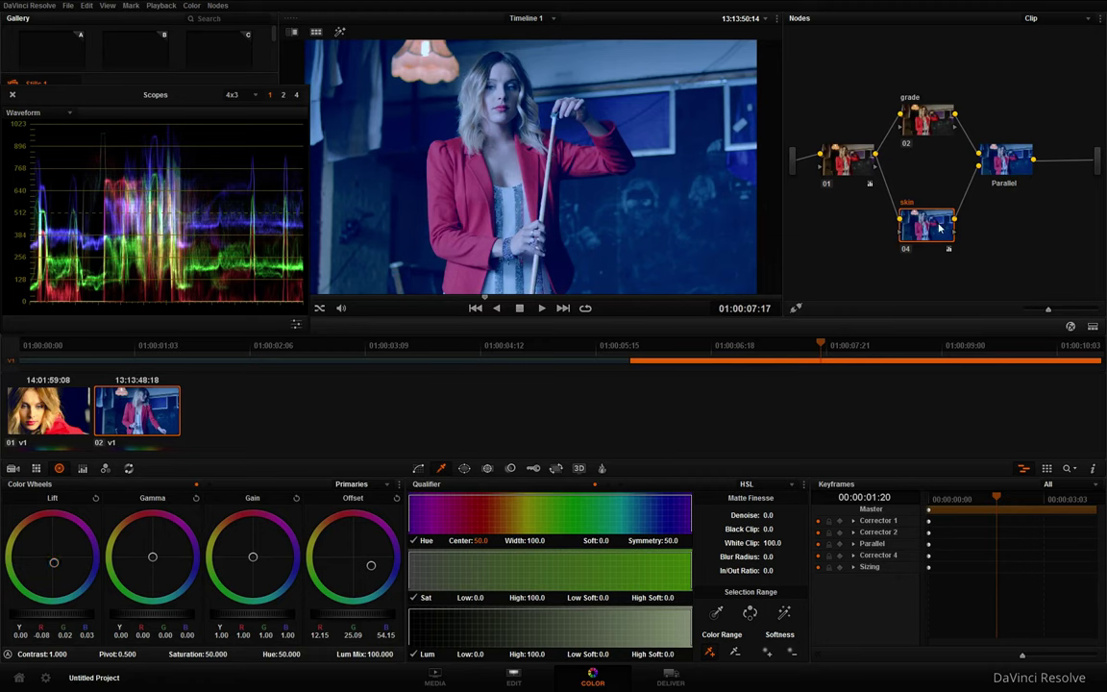
Step: Tint the grade node blue with Offset at 1.76, 28.13, 56.07 and Lift at red -0.04, green 0.01, blue 0.04
click(909, 133)
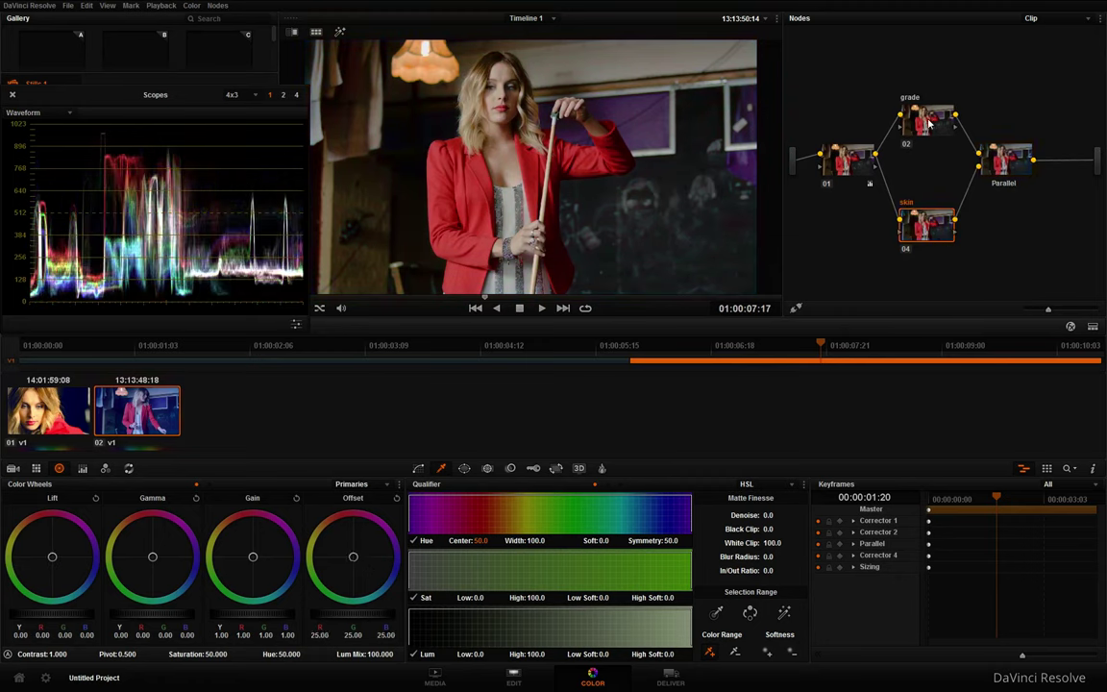
drag(357, 563, 297, 588)
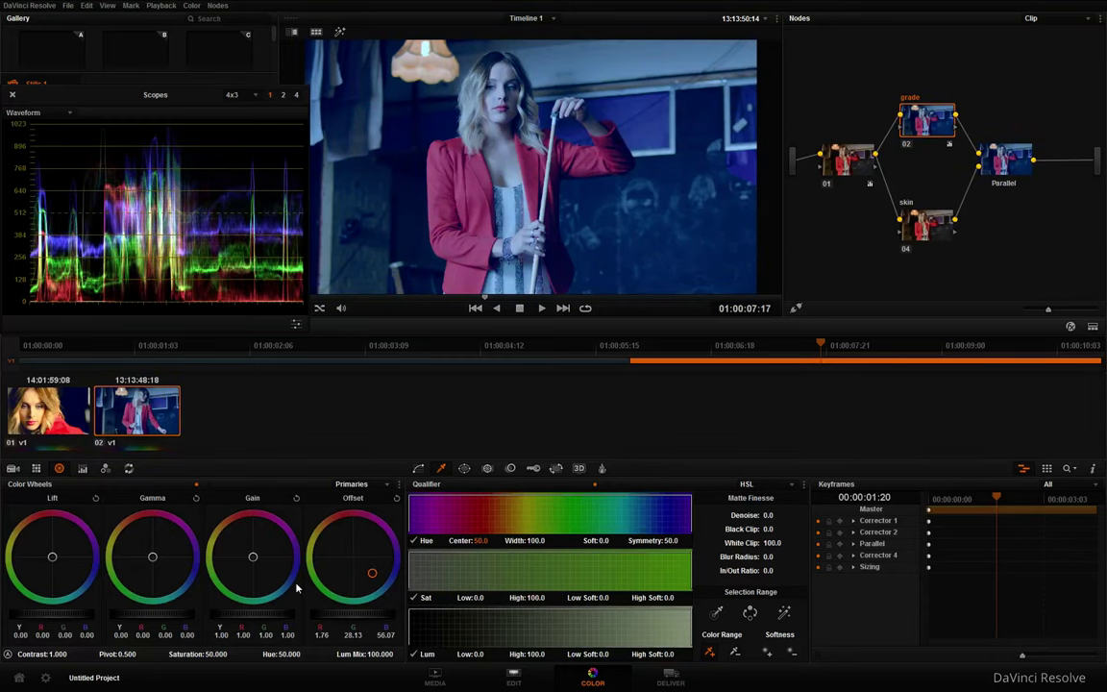
drag(52, 560, 70, 592)
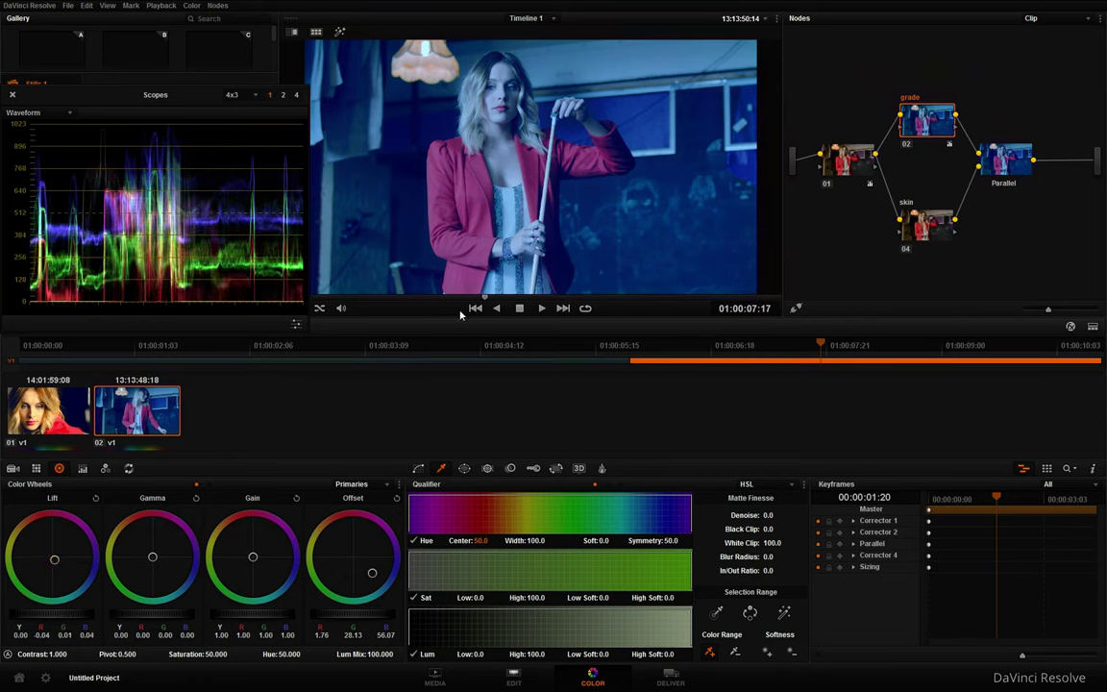
Step: Sample the woman's chest skin with the HSL qualifier on the skin node and highlight the selected area
click(935, 232)
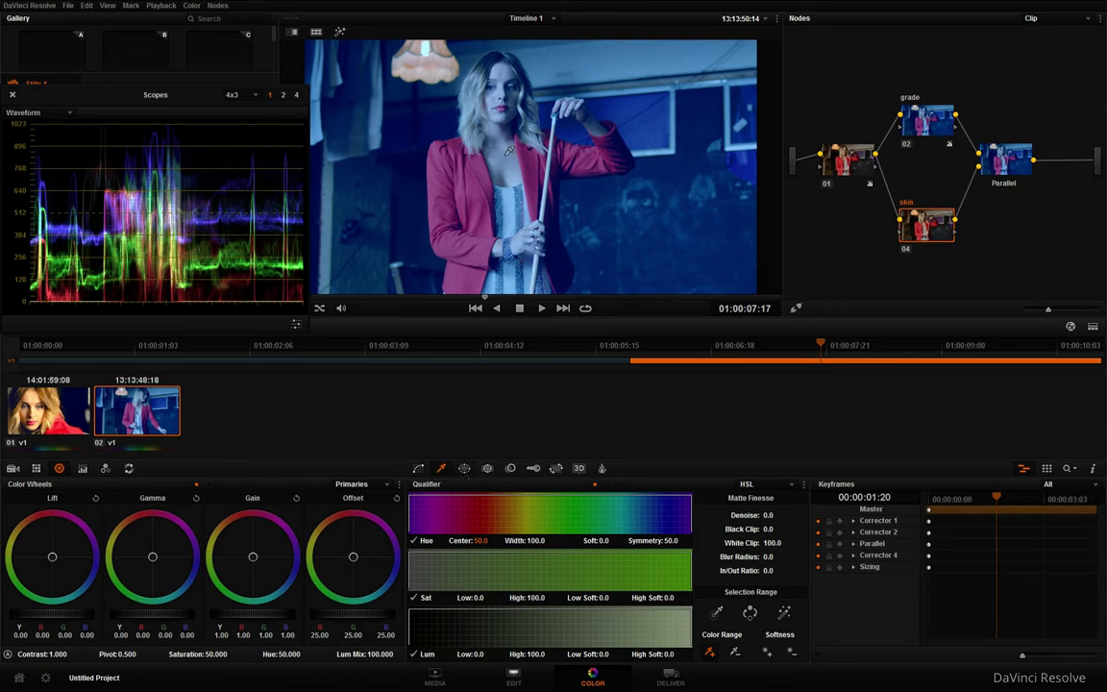
click(717, 614)
click(503, 164)
key(shift+h)
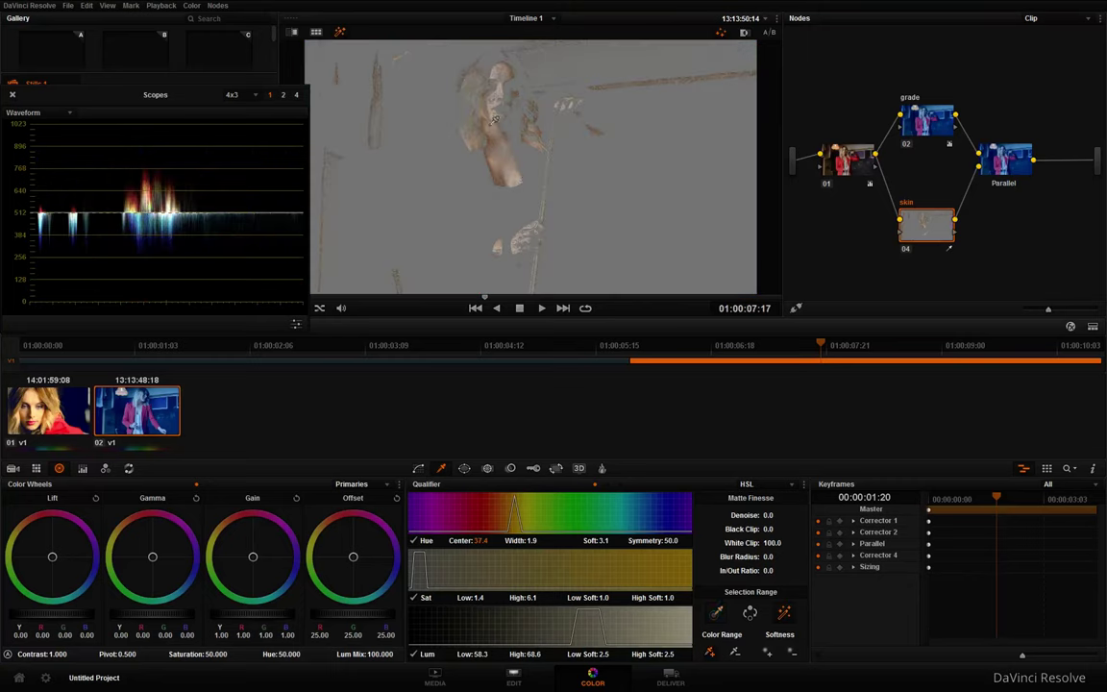
Step: Add two more samples from the woman to the skin node's qualifier selection, checking each one with the highlight
key(shift+h)
shift+click(516, 96)
key(shift+h)
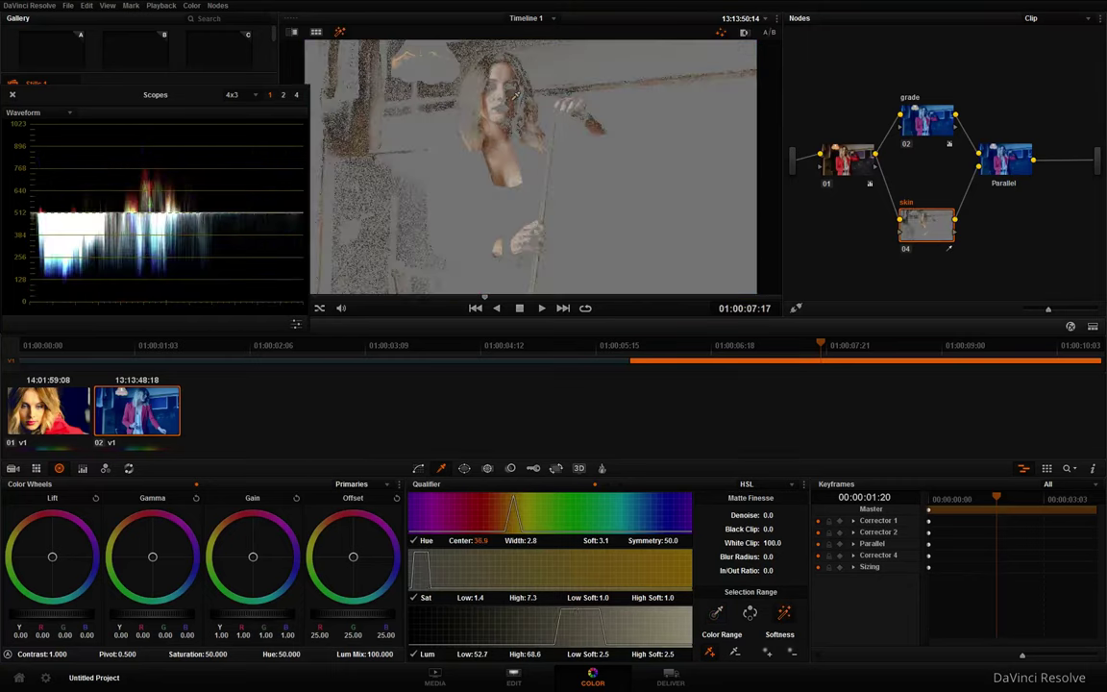
key(shift+h)
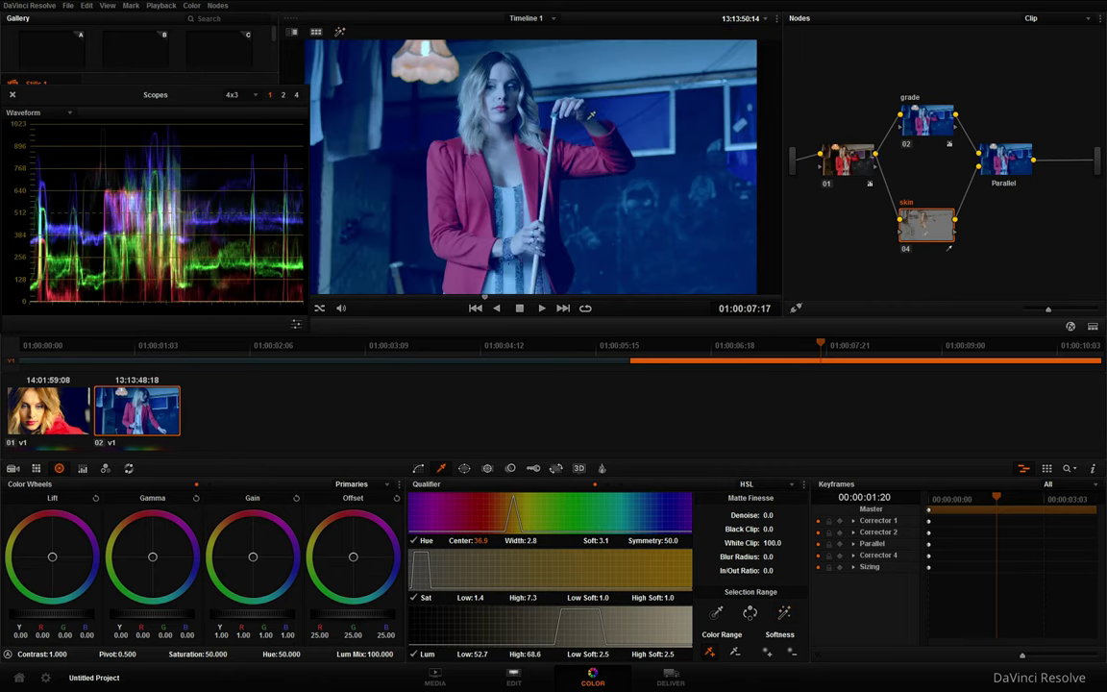
shift+click(571, 205)
key(shift+h)
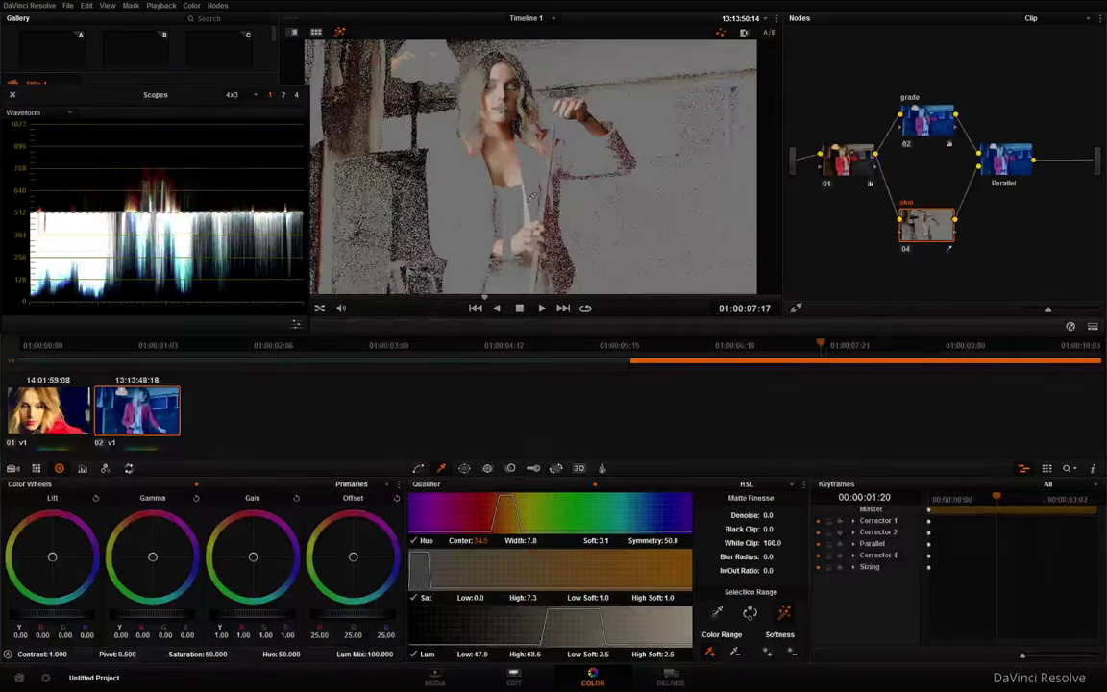
Step: Refine the skin key with Hue Width 10.5, Saturation Low 1.7, Low Soft 1.5 and High Soft 1.9
drag(529, 540, 488, 541)
mouse_move(478, 598)
mouse_down()
mouse_move(495, 597)
mouse_move(482, 598)
mouse_up()
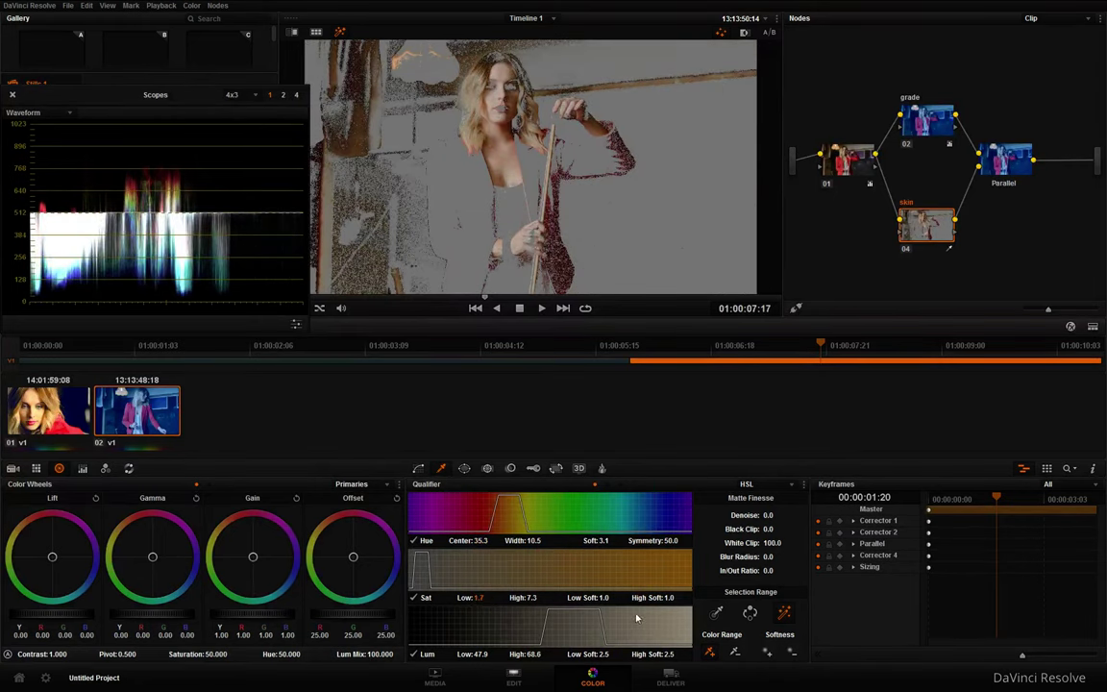
drag(646, 598, 653, 597)
drag(581, 596, 558, 602)
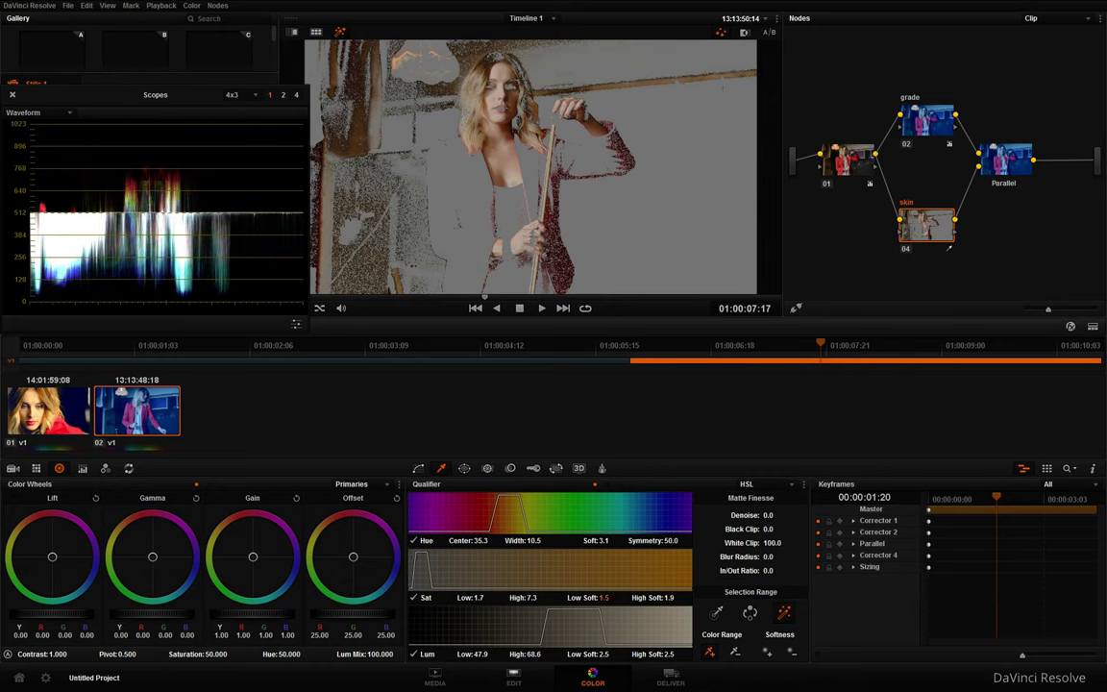
Step: Tighten the skin key to Saturation 0.6–5.7 and Luminance 53.1–70.3, add Denoise 19.1 and Blur Radius 15.9, and turn off the highlight
drag(482, 598, 541, 598)
drag(523, 654, 487, 656)
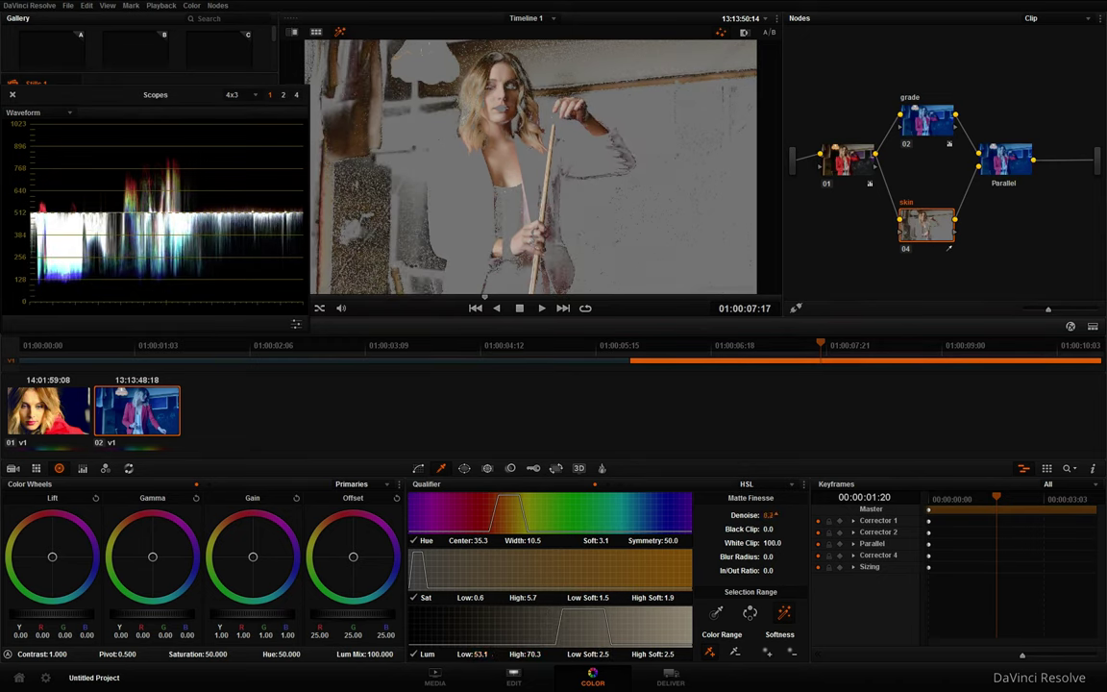
drag(769, 516, 782, 516)
drag(772, 557, 787, 521)
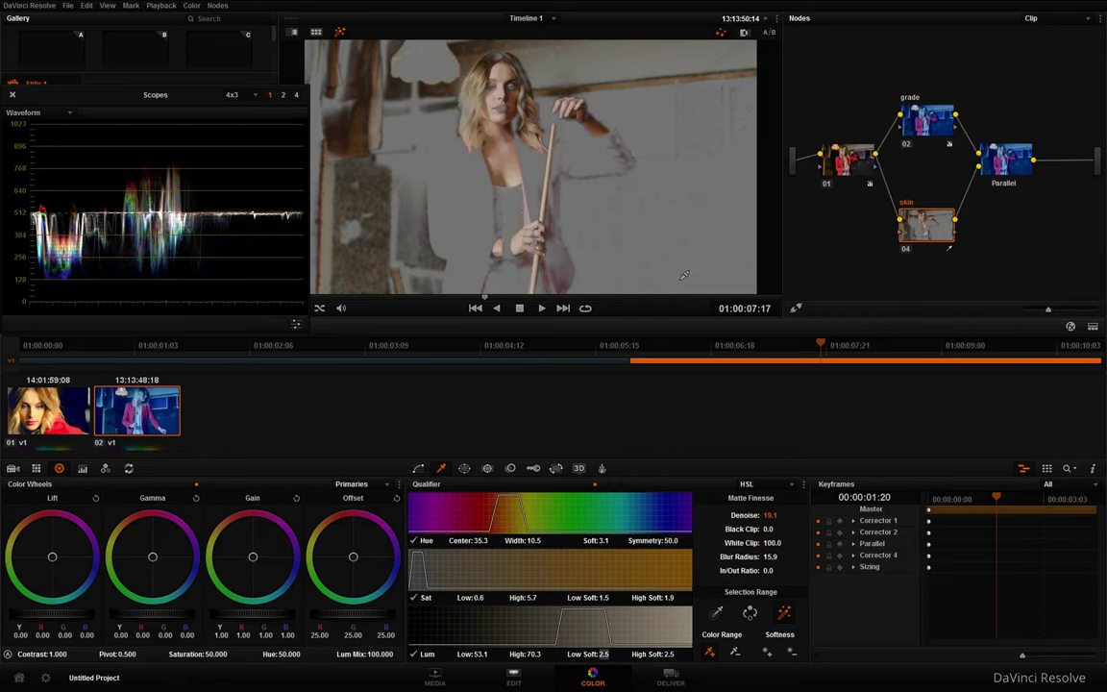
key(shift+h)
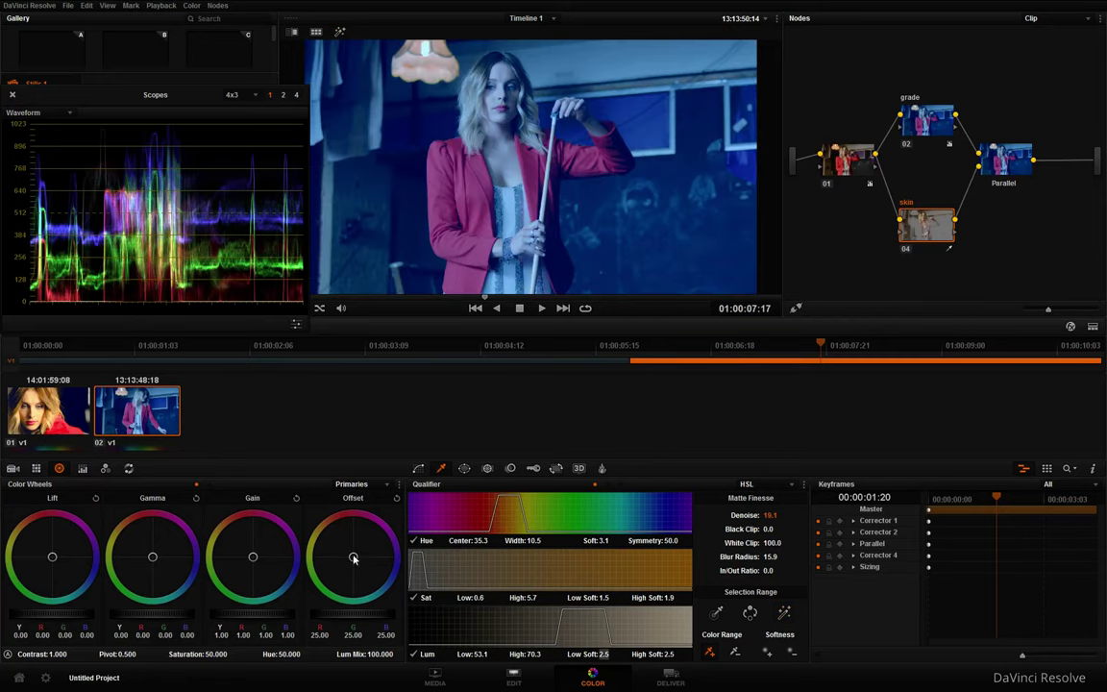
drag(353, 560, 335, 535)
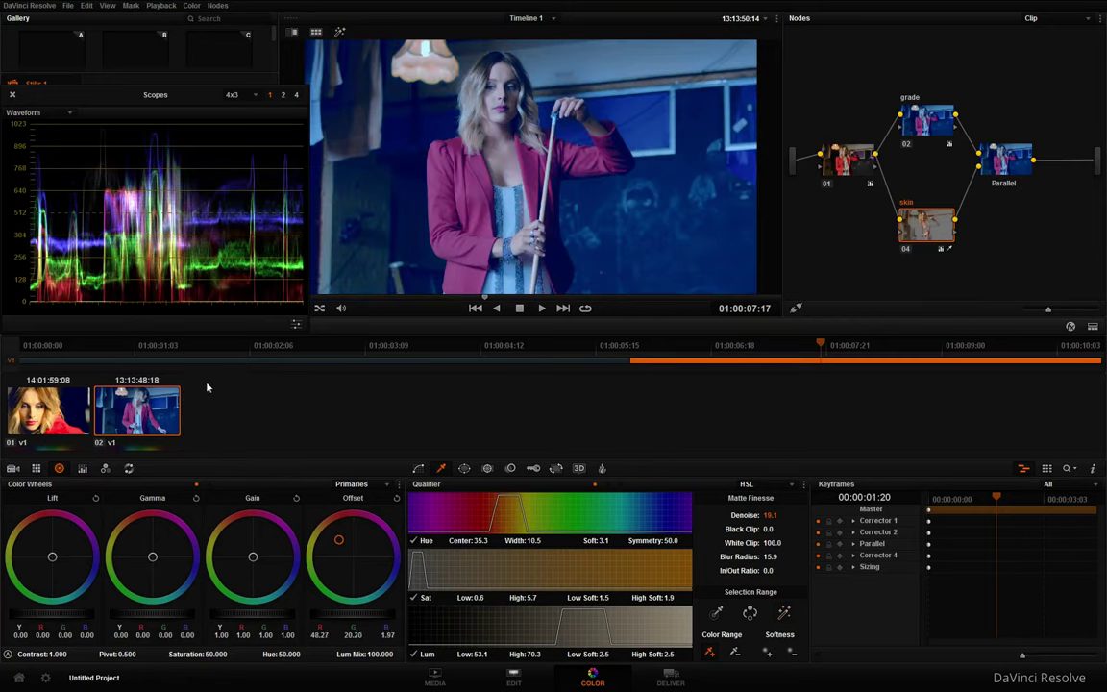
drag(177, 354, 261, 443)
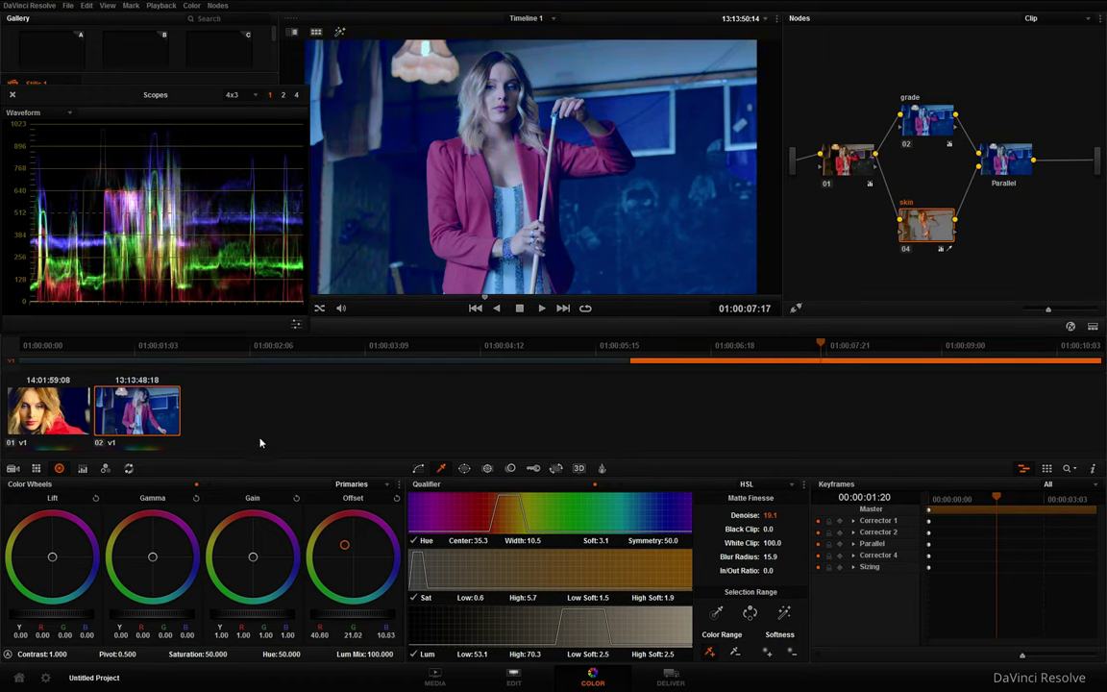
click(396, 498)
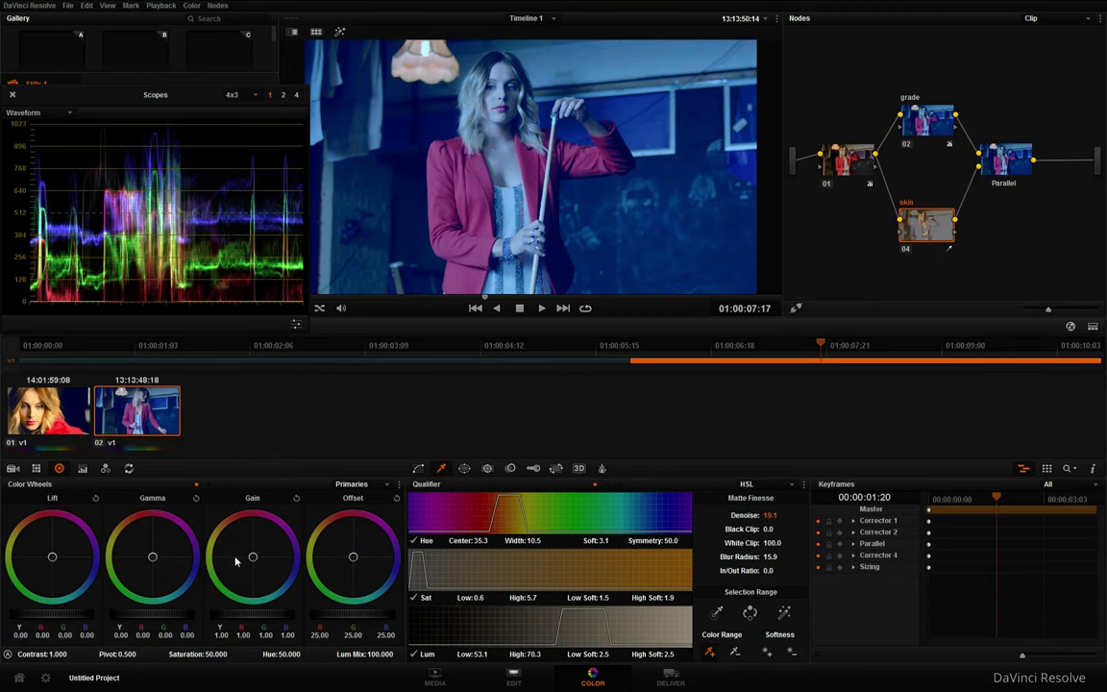
Step: Warm the skin node's Gamma to red 0.16, green -0.02, blue -0.12 and keep its Saturation at 50
drag(158, 558, 3, 377)
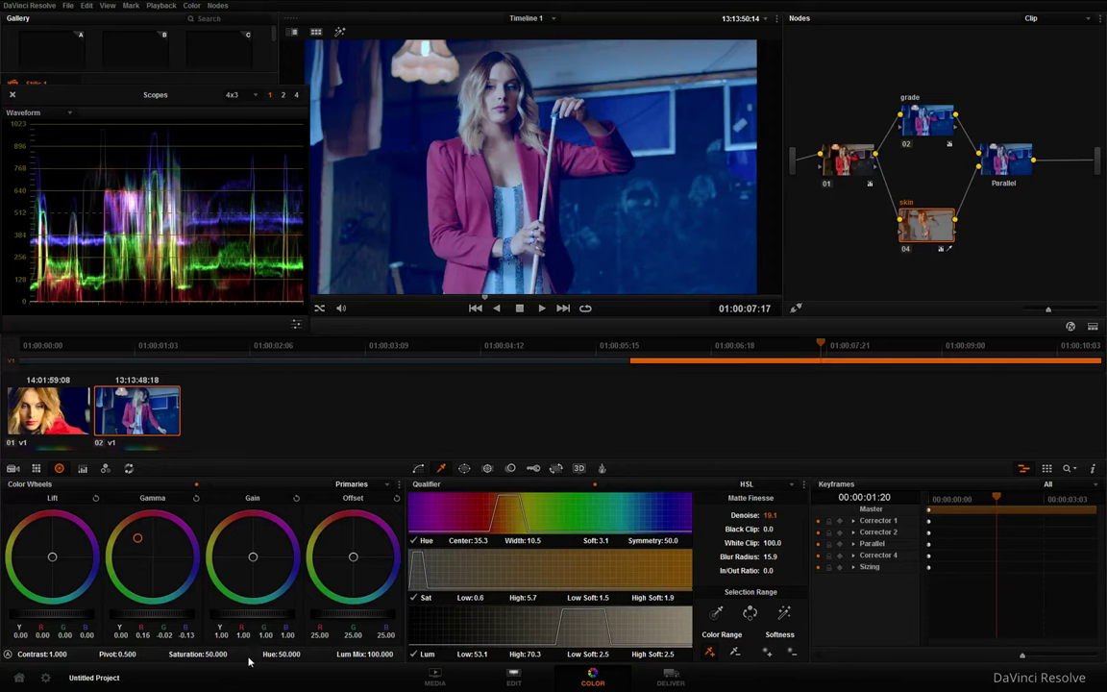
drag(219, 652, 225, 654)
drag(217, 654, 343, 602)
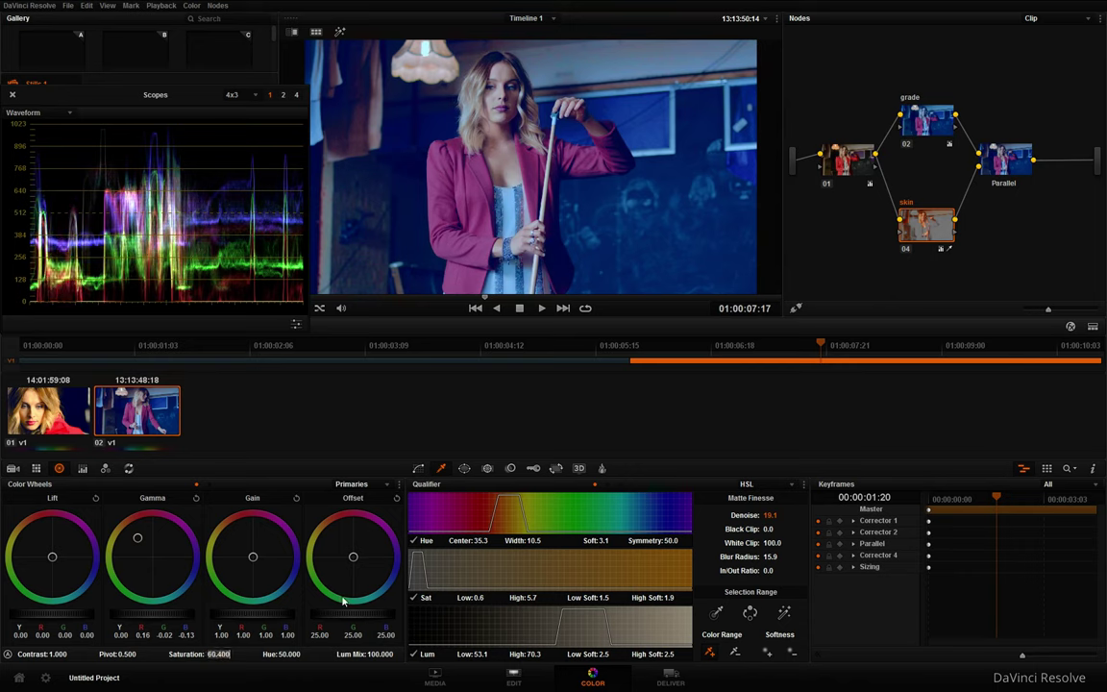
text(50)
key(Return)
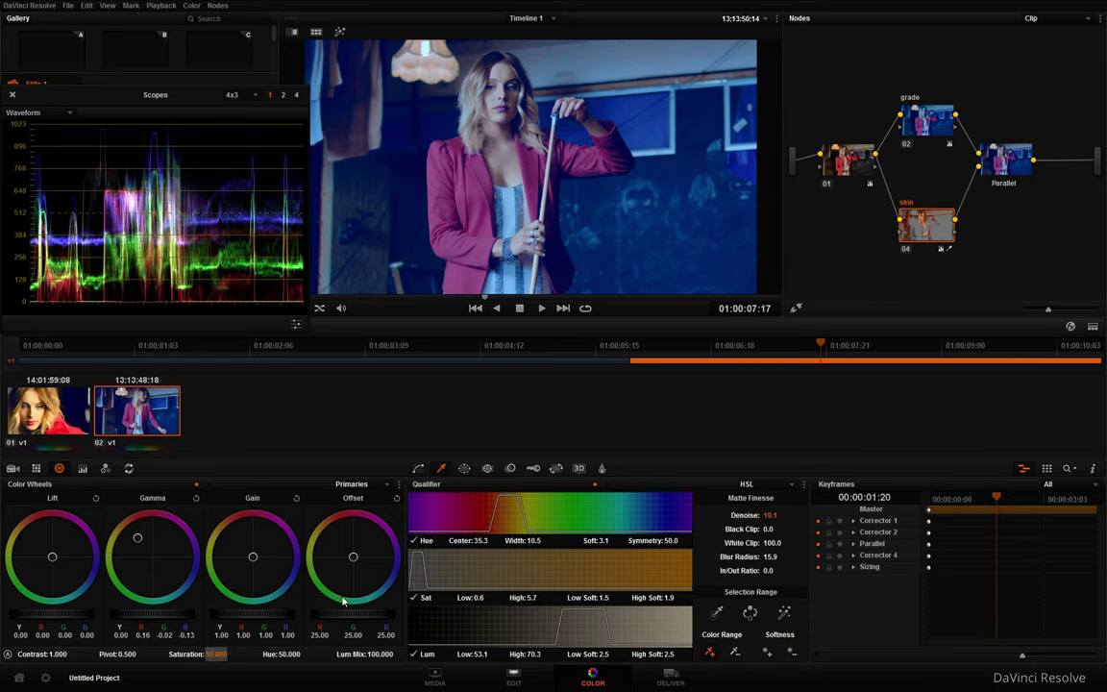
mouse_move(136, 540)
mouse_down()
mouse_move(148, 551)
mouse_move(141, 538)
mouse_up()
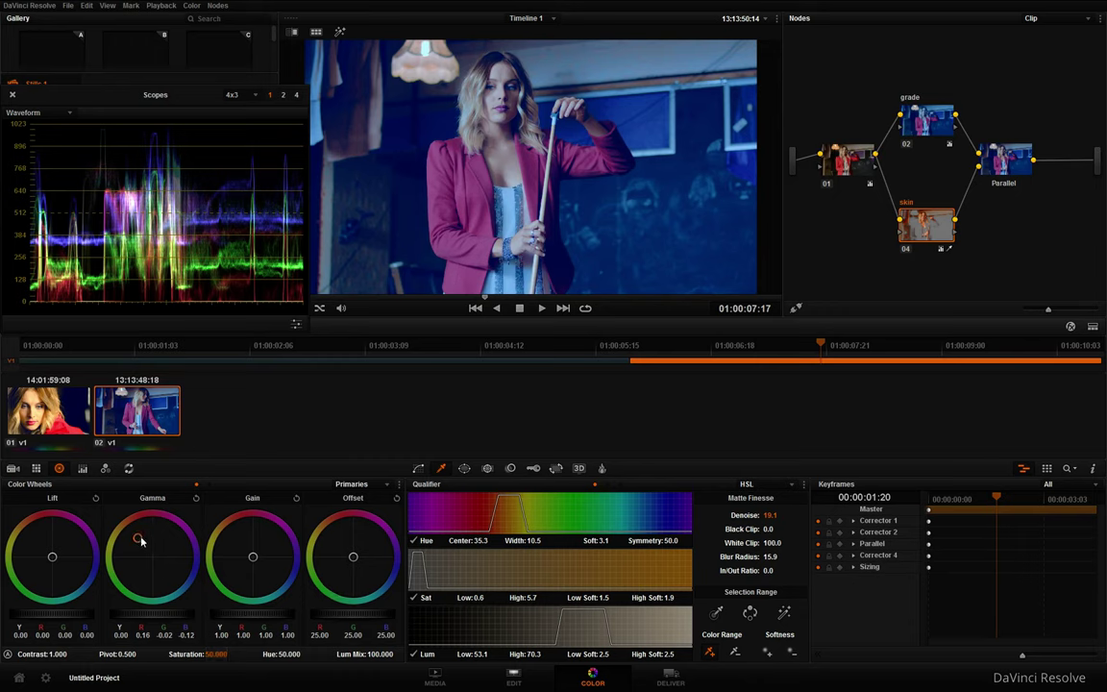
Step: Reduce the grade node's blue tint with Offset at 4.04, 27.47, 52.55, keeping Saturation at 50
click(940, 123)
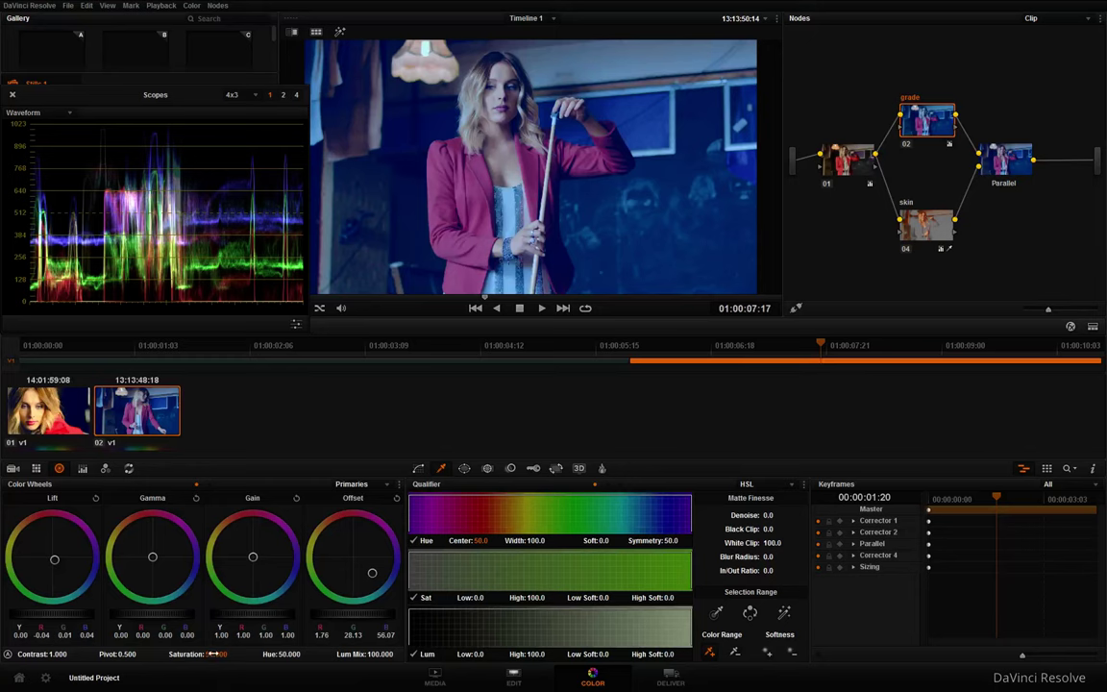
drag(212, 653, 303, 630)
drag(329, 510, 315, 495)
drag(214, 653, 231, 654)
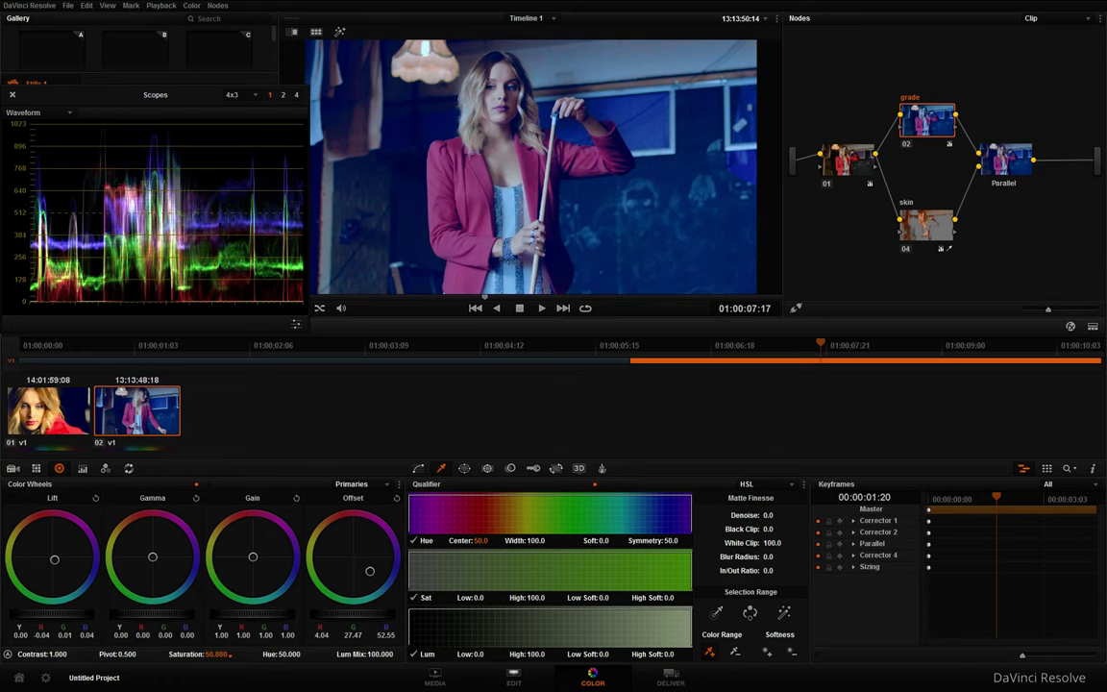
Step: Add a serial node after the Parallel node and warm its Log Shadow wheel to 0.28, -0.05, -0.38 with Low Range 0.134
click(1000, 175)
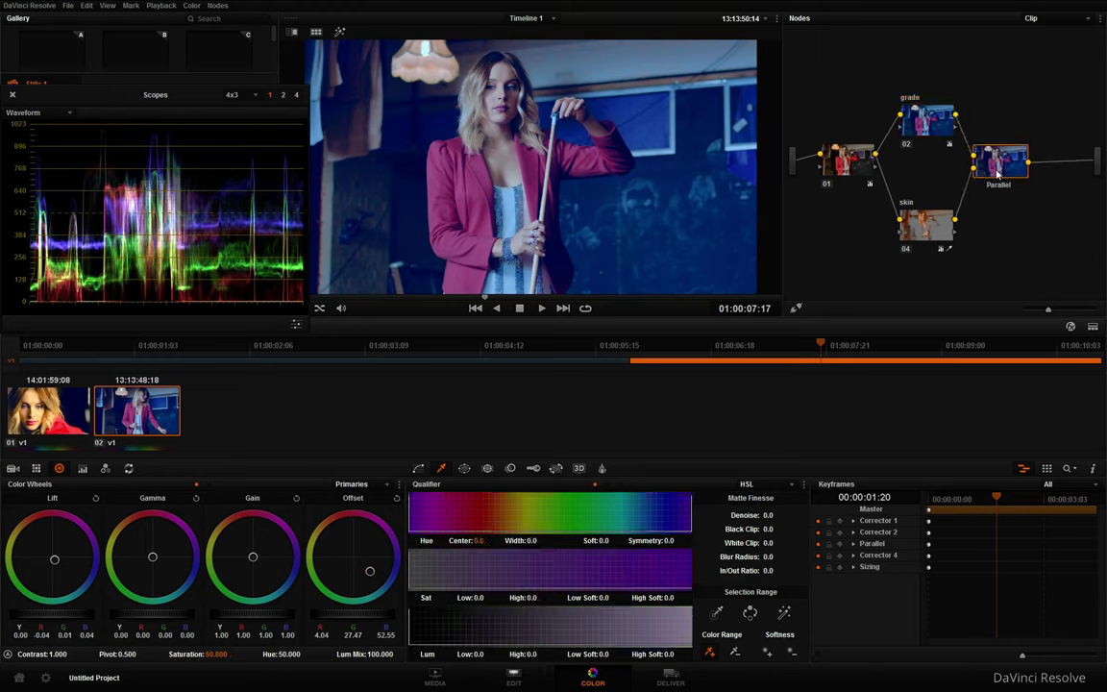
key(alt+s)
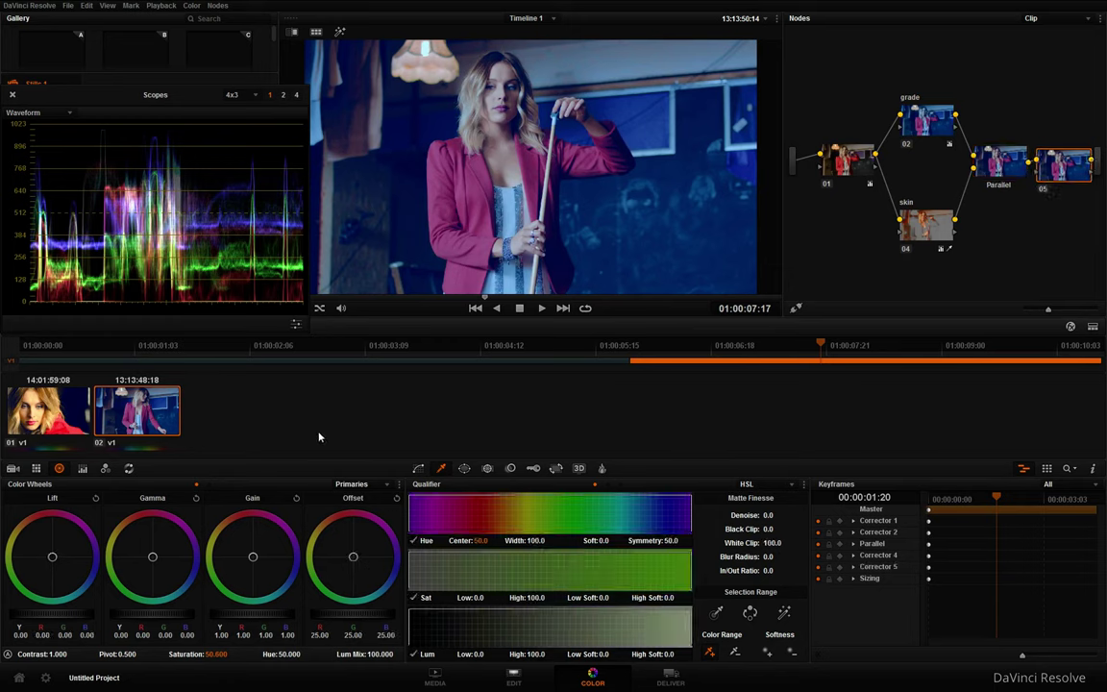
click(370, 484)
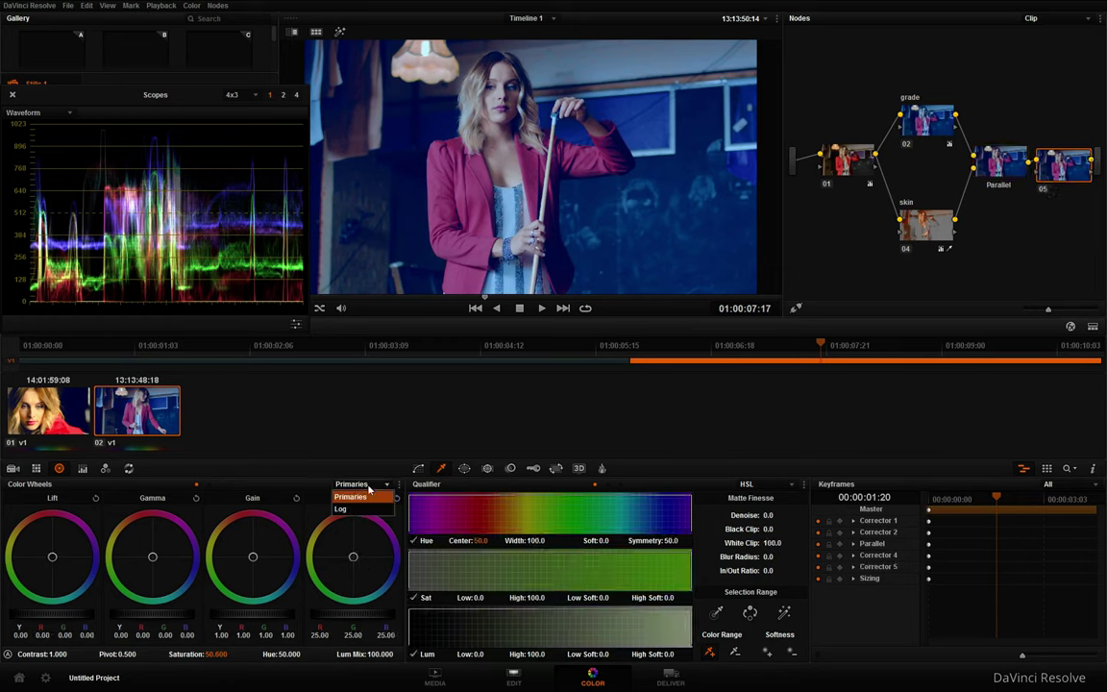
click(348, 509)
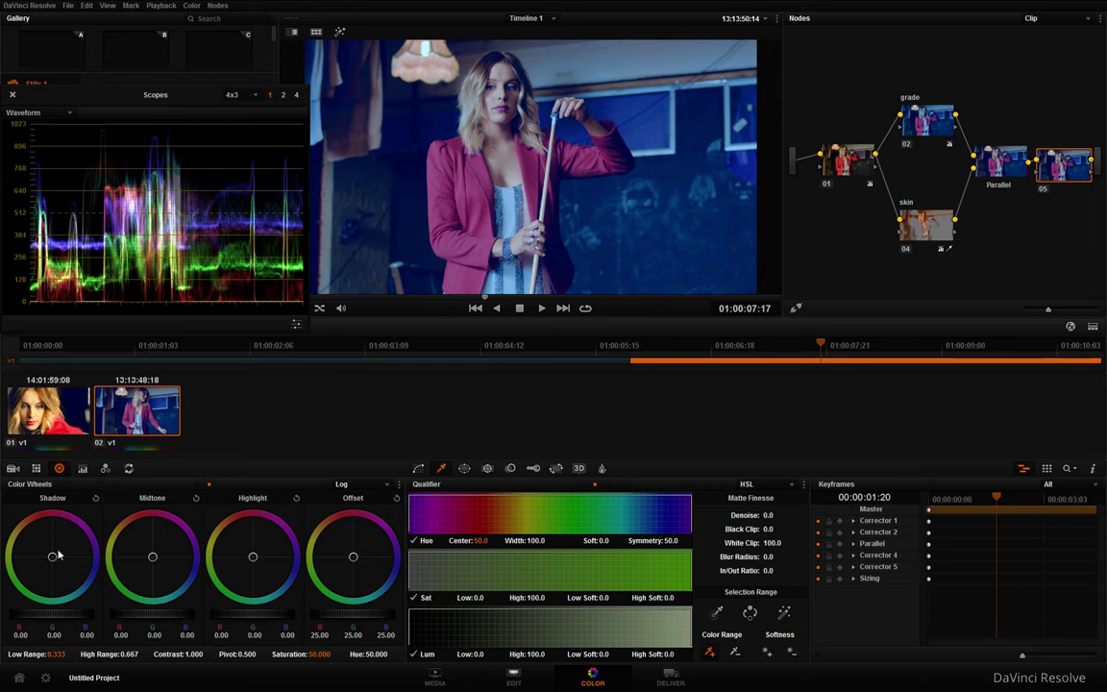
drag(52, 560, 12, 520)
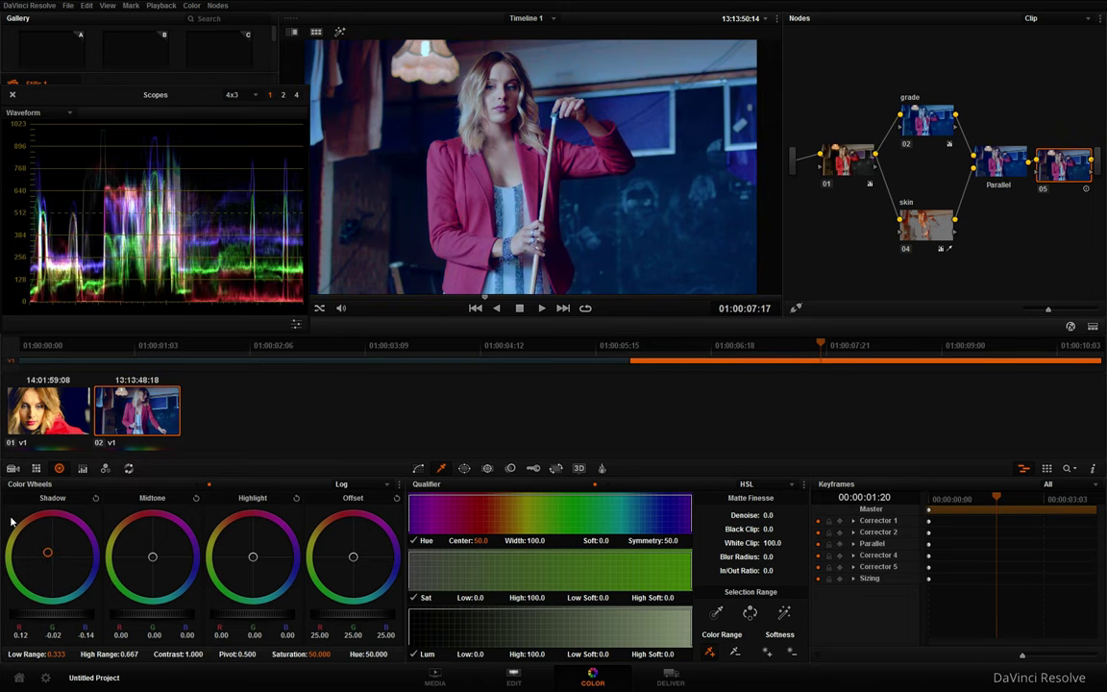
drag(55, 654, 90, 601)
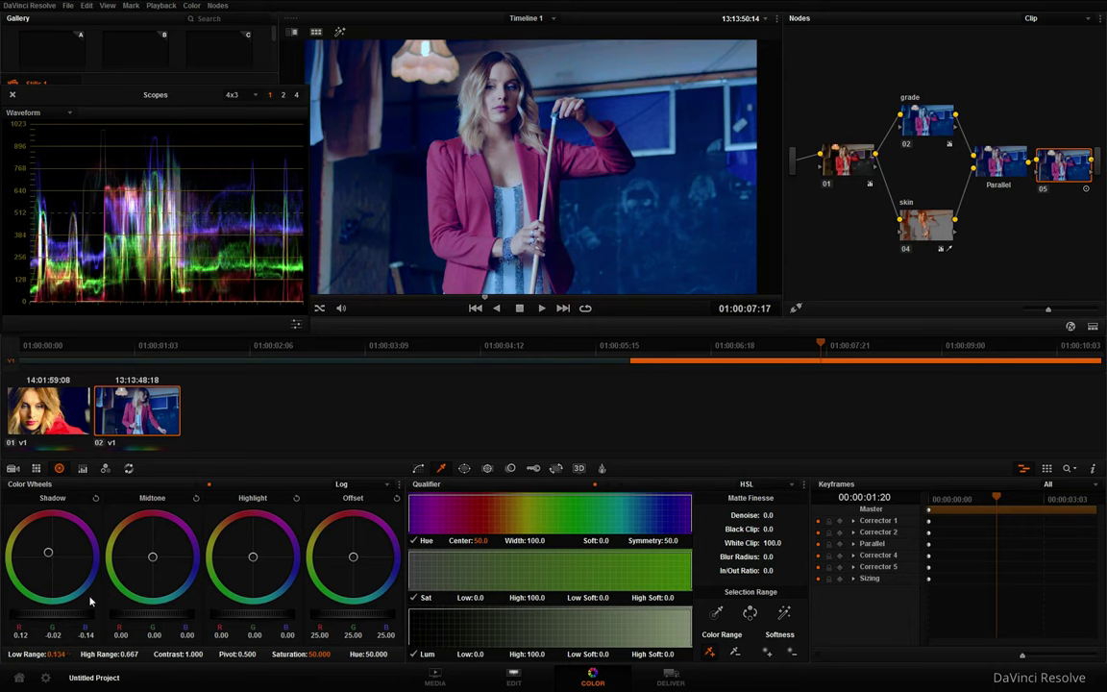
drag(50, 556, 13, 525)
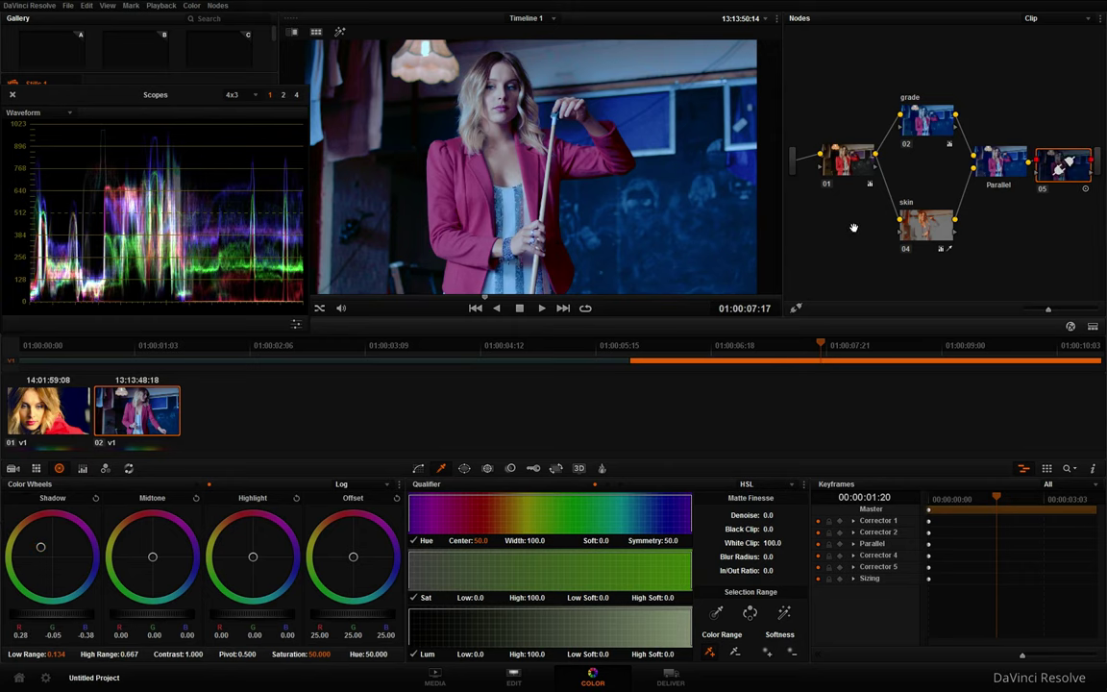
Step: Compare the shot with and without its grade by bypassing all nodes several times
key(shift+d)
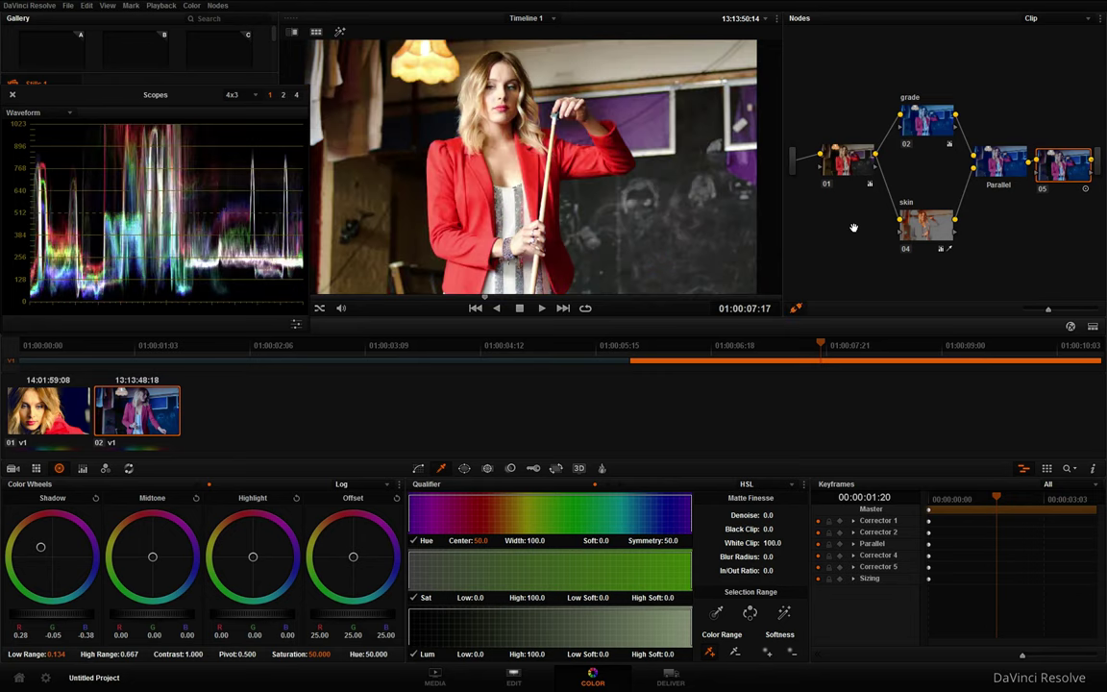
key(shift+d)
key(shift+d)
key(shift+d)
key(shift+d)
key(shift+d)
key(shift+d)
key(shift+d)
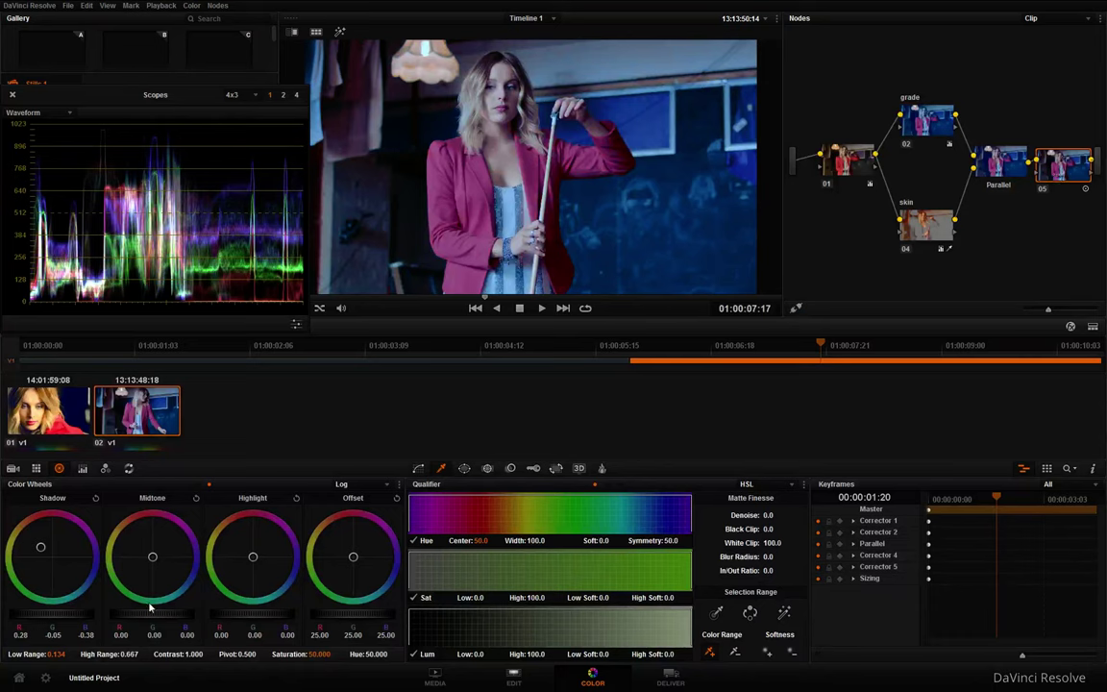
Step: Raise the last node's primary Gamma to 0.04 and Lift to 0.01, and open the Soft Clip curves
click(346, 484)
click(323, 449)
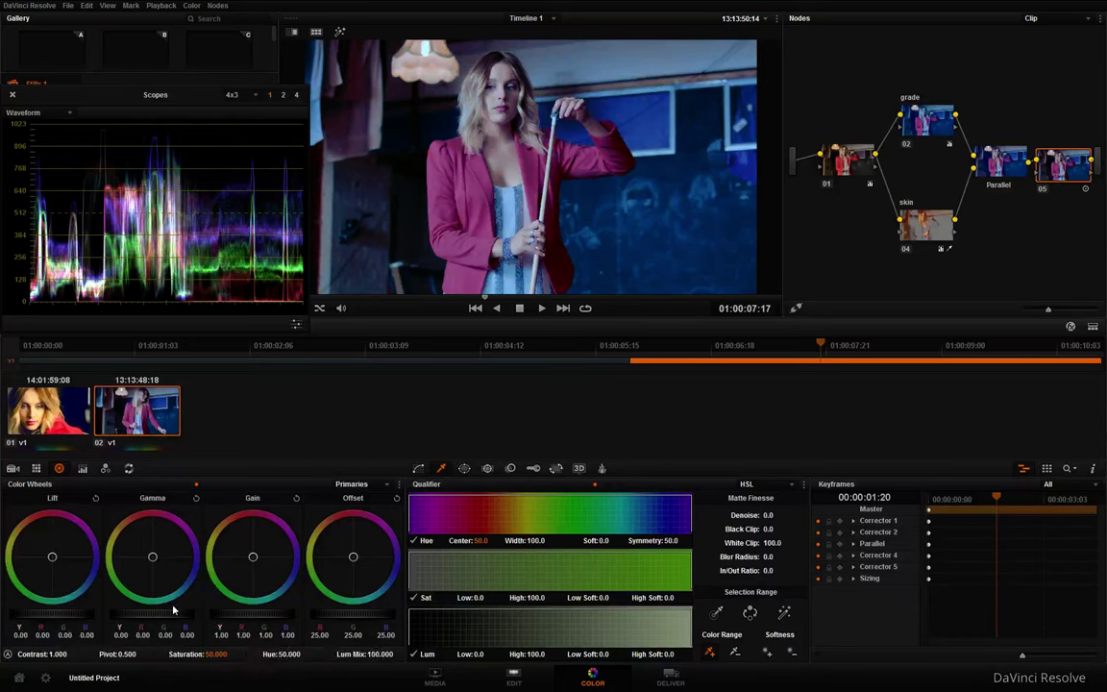
drag(146, 625, 249, 617)
drag(41, 620, 56, 616)
click(419, 468)
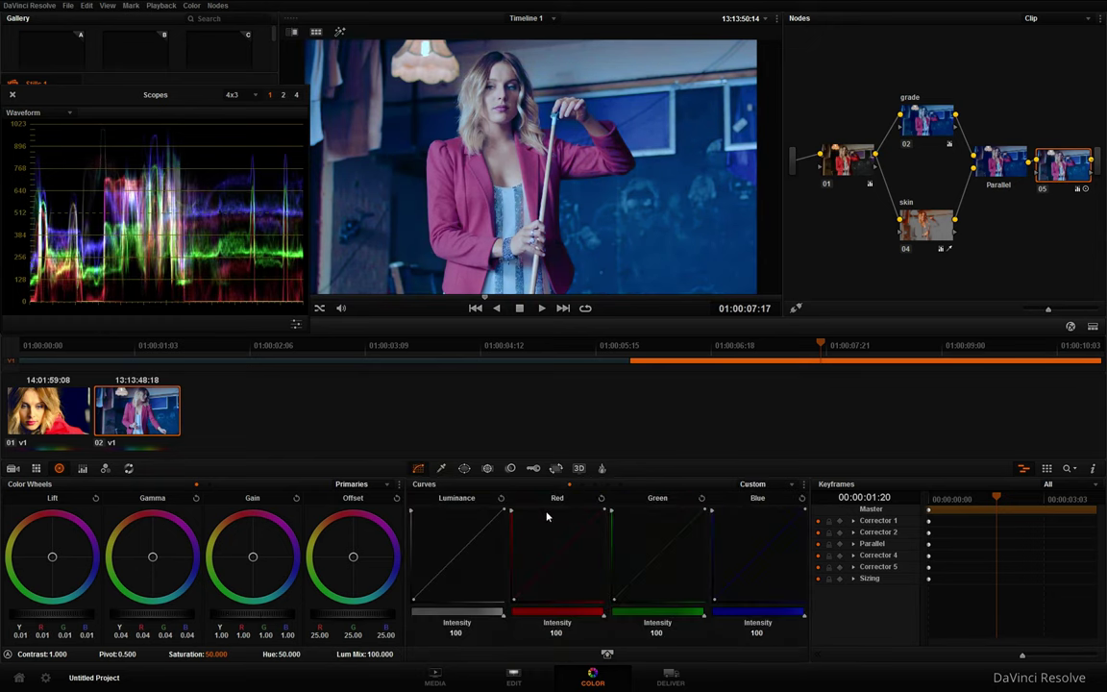
click(582, 485)
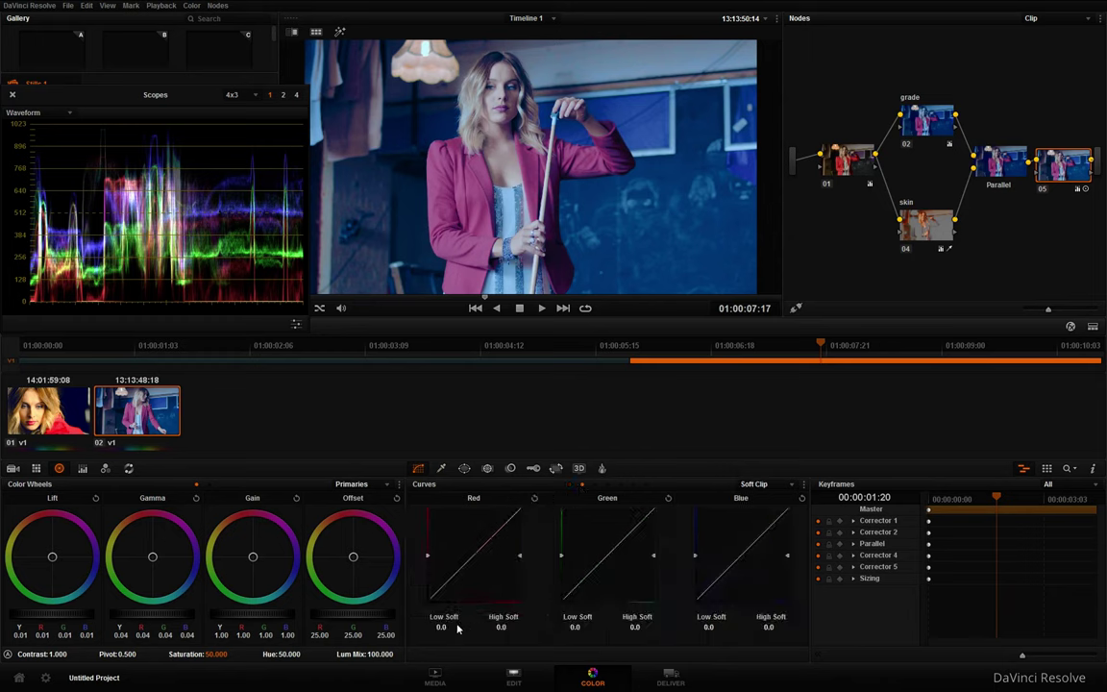
drag(441, 626, 452, 626)
key(ctrl+z)
drag(448, 626, 445, 627)
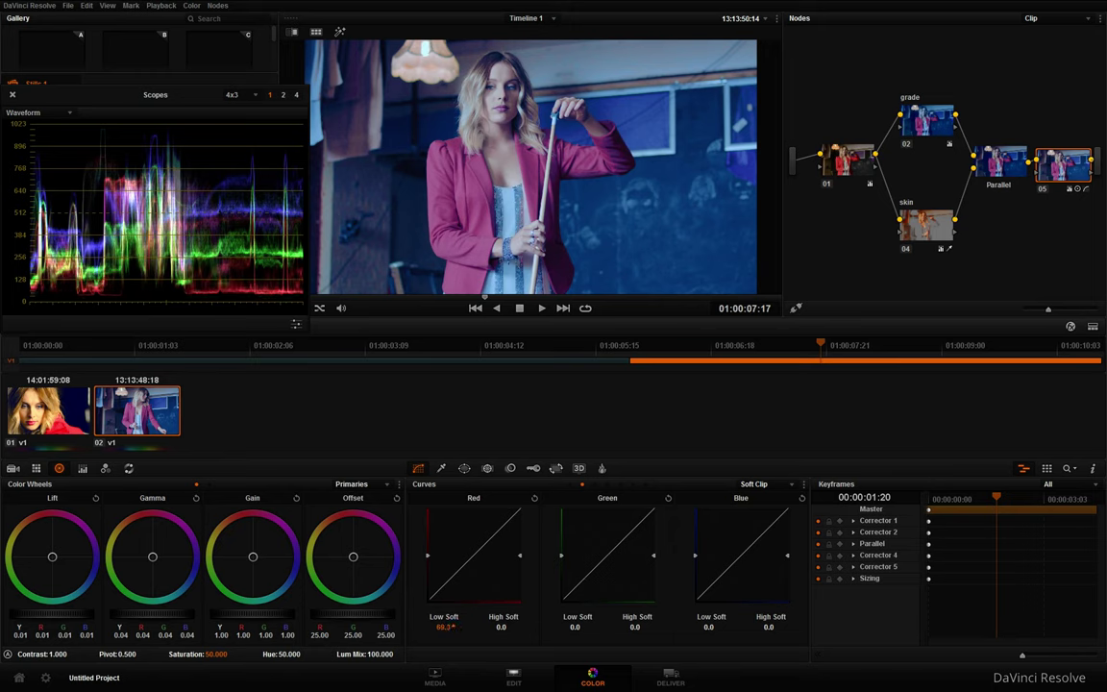
drag(362, 573, 383, 496)
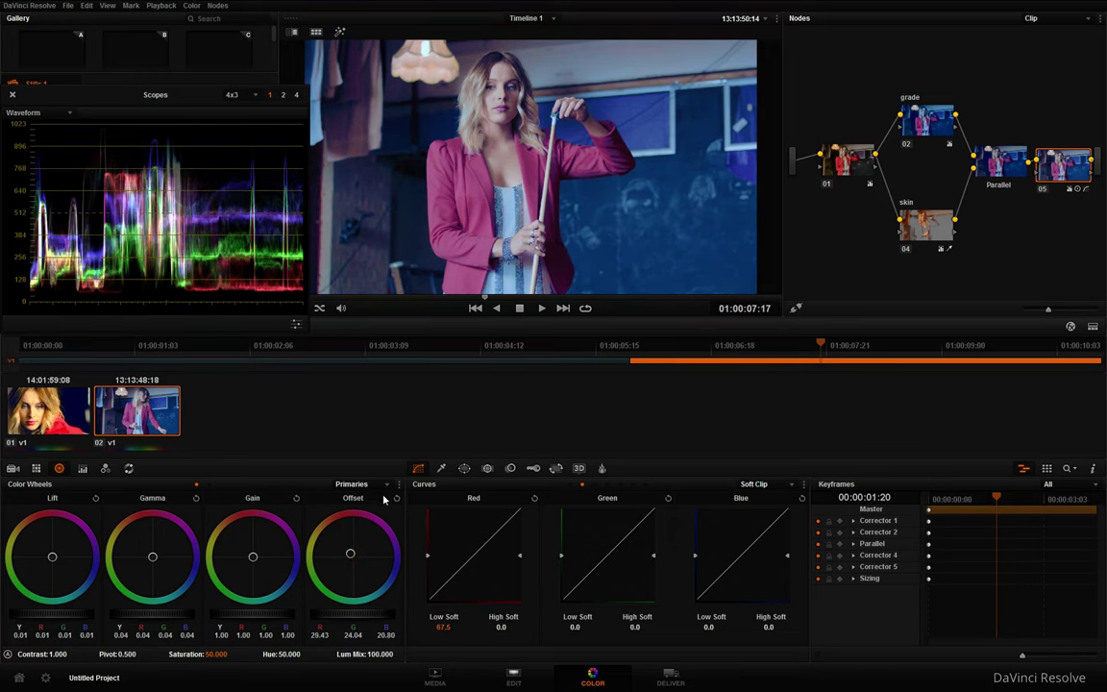
key(ctrl+z)
key(ctrl+z)
click(389, 486)
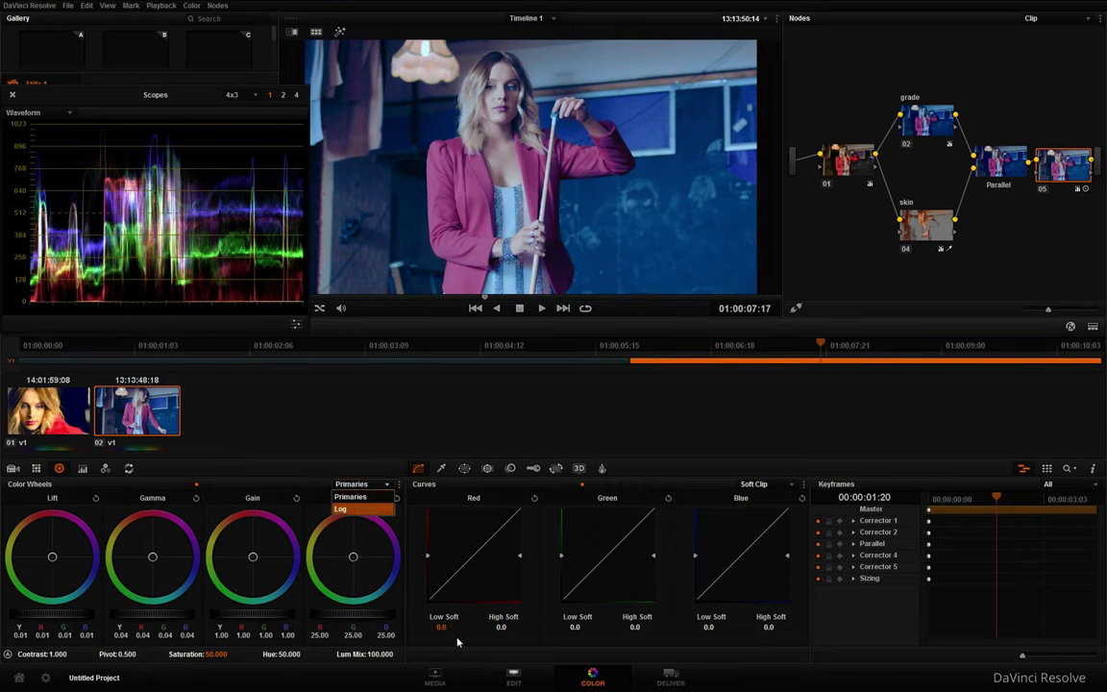
Step: Set the red Low Soft of the soft clip to 79.8 and lower the Log Shadow wheel to 0.26, -0.09, -0.39
drag(445, 627, 452, 626)
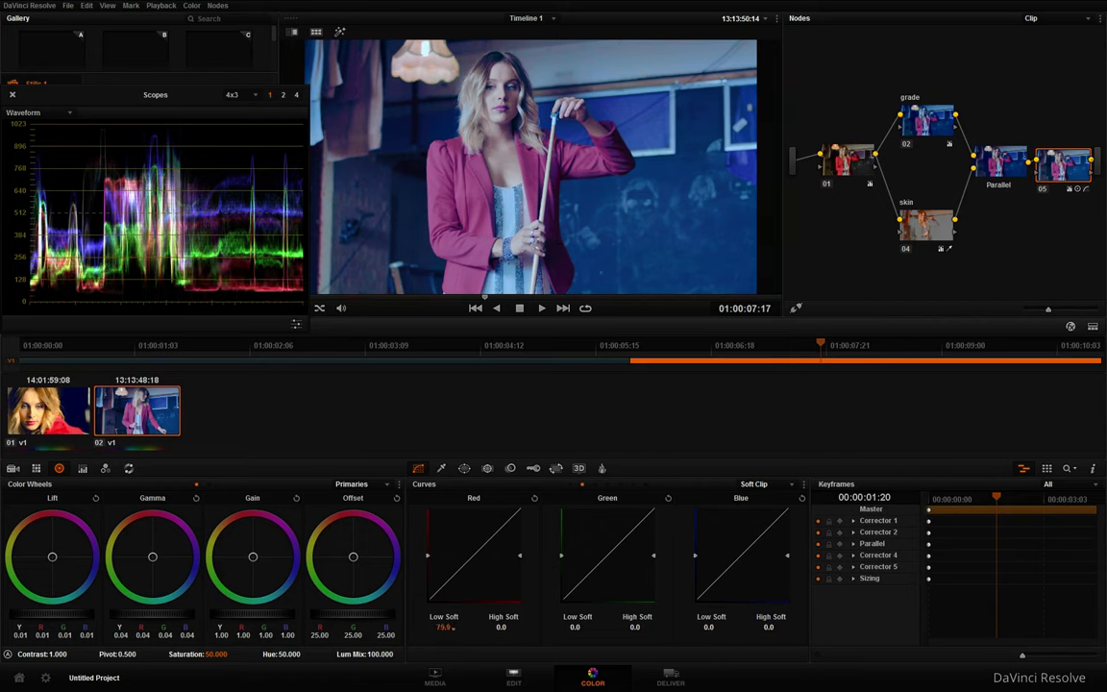
click(388, 486)
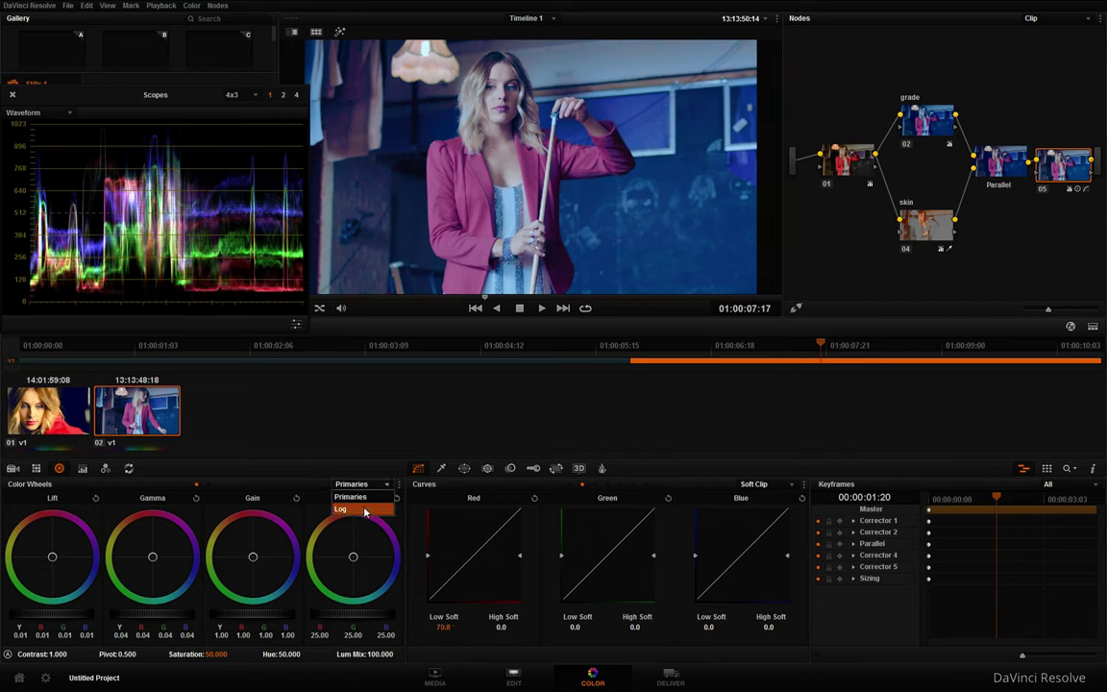
click(330, 460)
drag(53, 620, 28, 619)
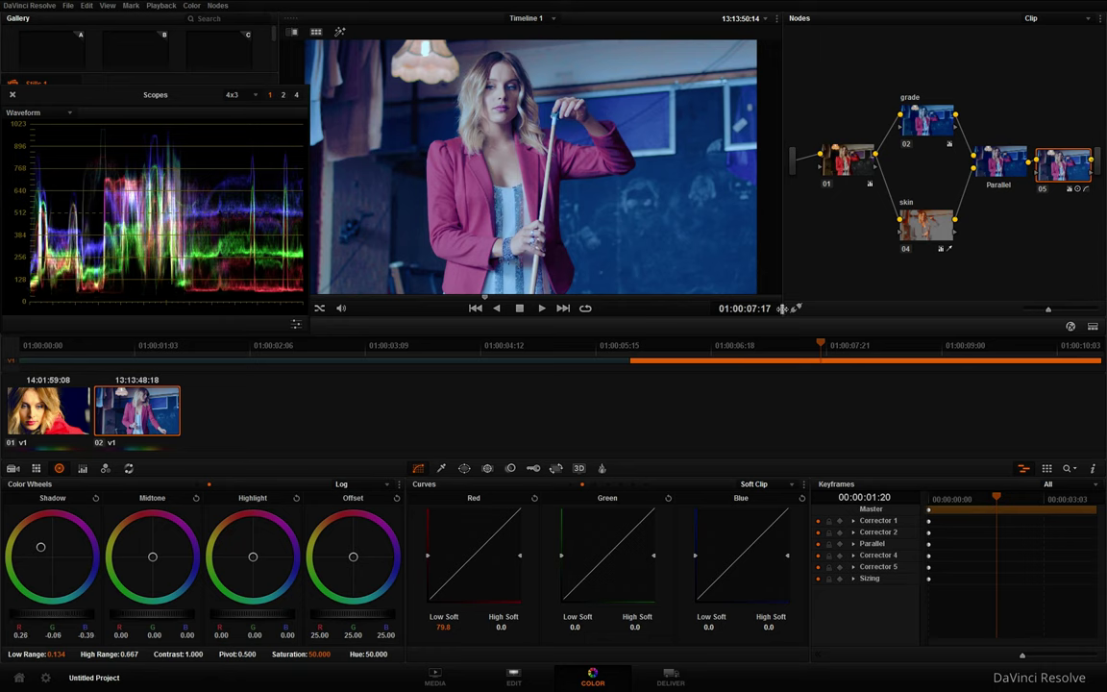
Step: Lower the last node's primary Lift to 0.00
click(380, 485)
click(325, 448)
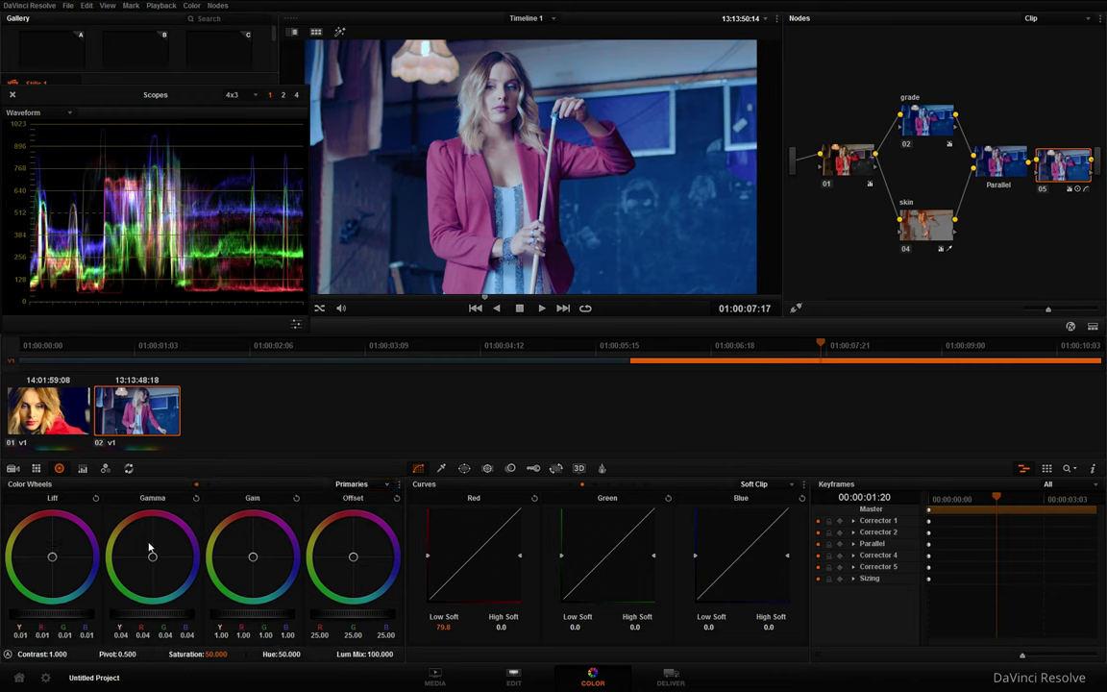
drag(68, 616, 57, 612)
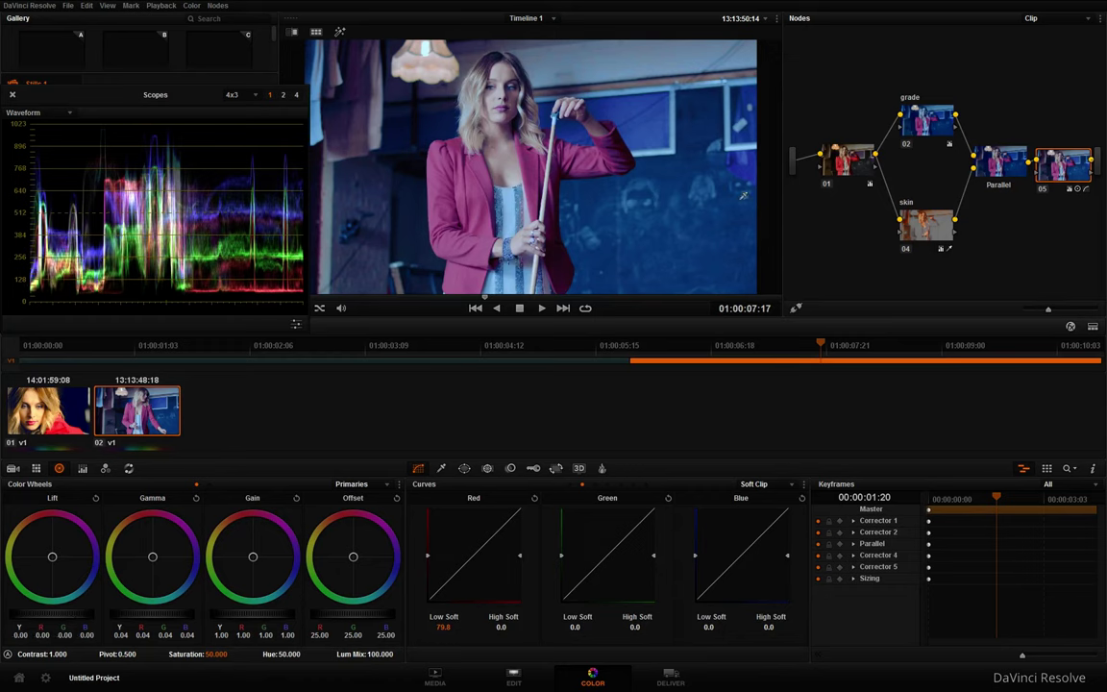
Step: Generate a LUT from the second clip's grade and save it to the Desktop as 456546746
right_click(142, 408)
click(192, 379)
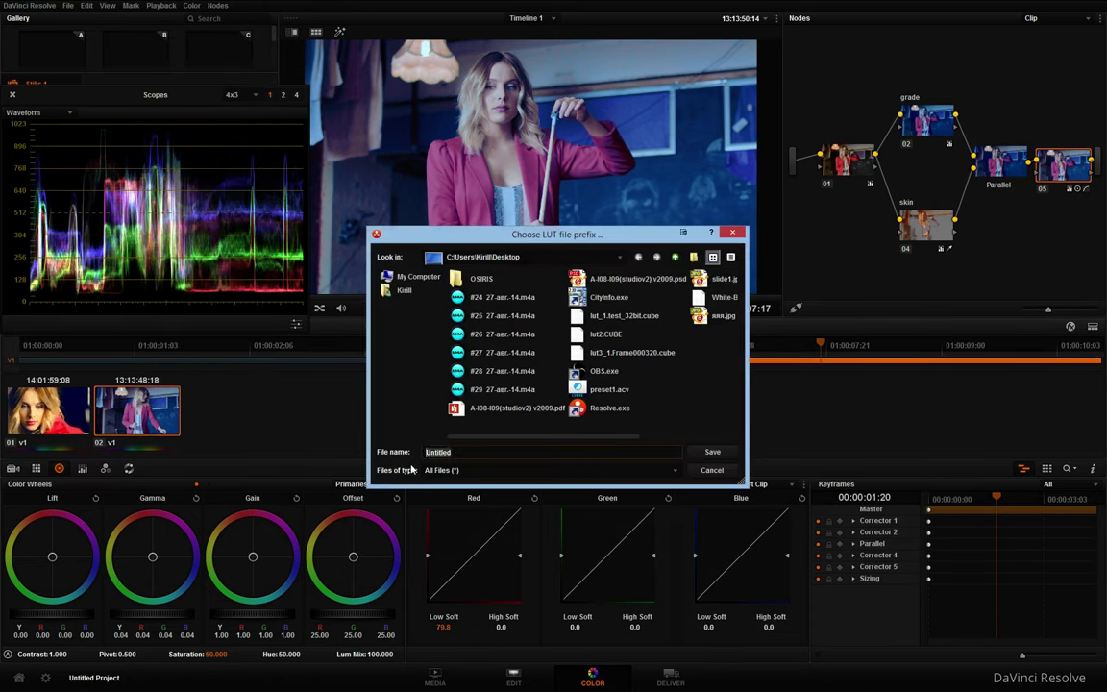
text(456546746)
click(713, 455)
Step: Switch to After Effects, import the Shot 2 raw sequence starting at Frame000450, and create a composition from it
key(alt+Tab)
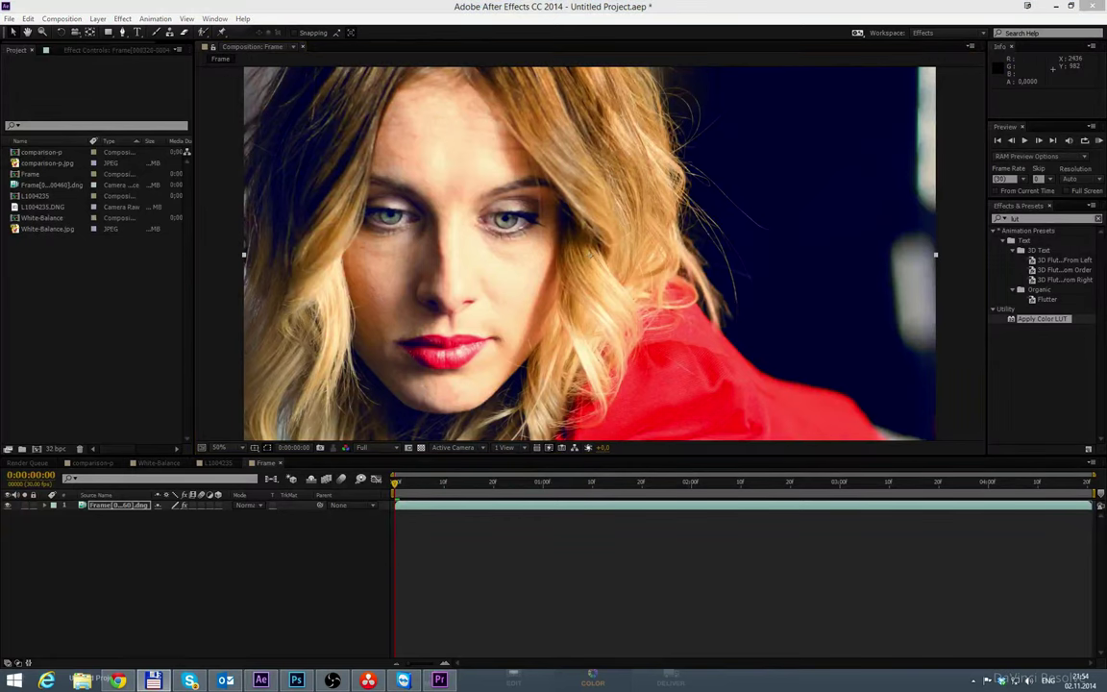
double_click(110, 248)
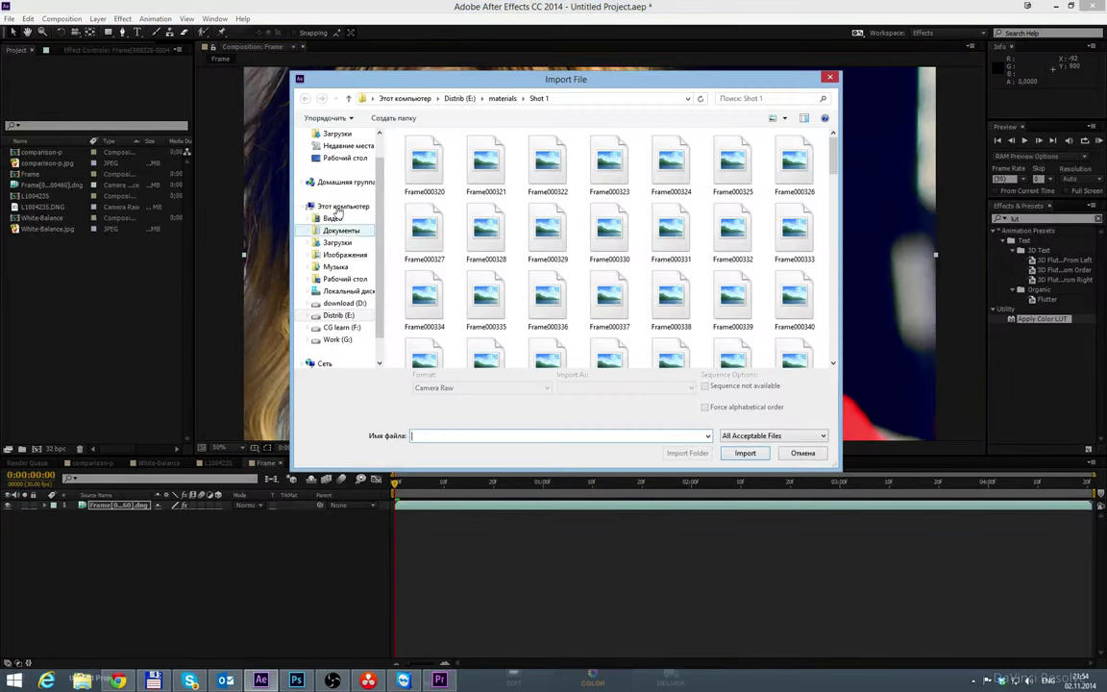
click(502, 99)
double_click(545, 159)
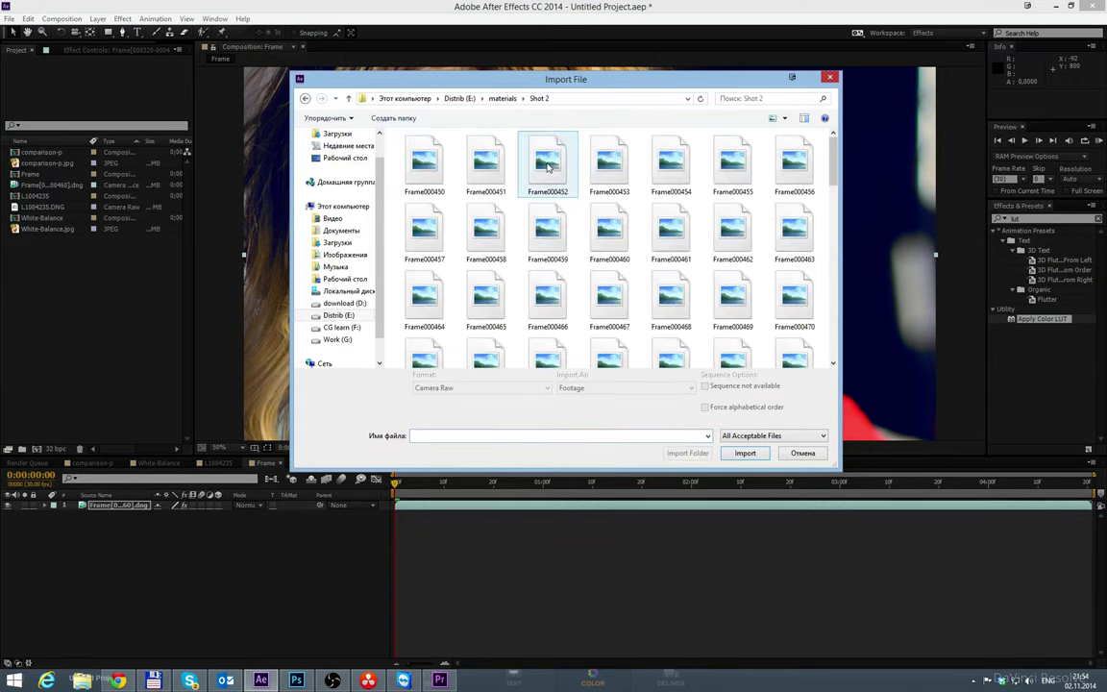
double_click(440, 172)
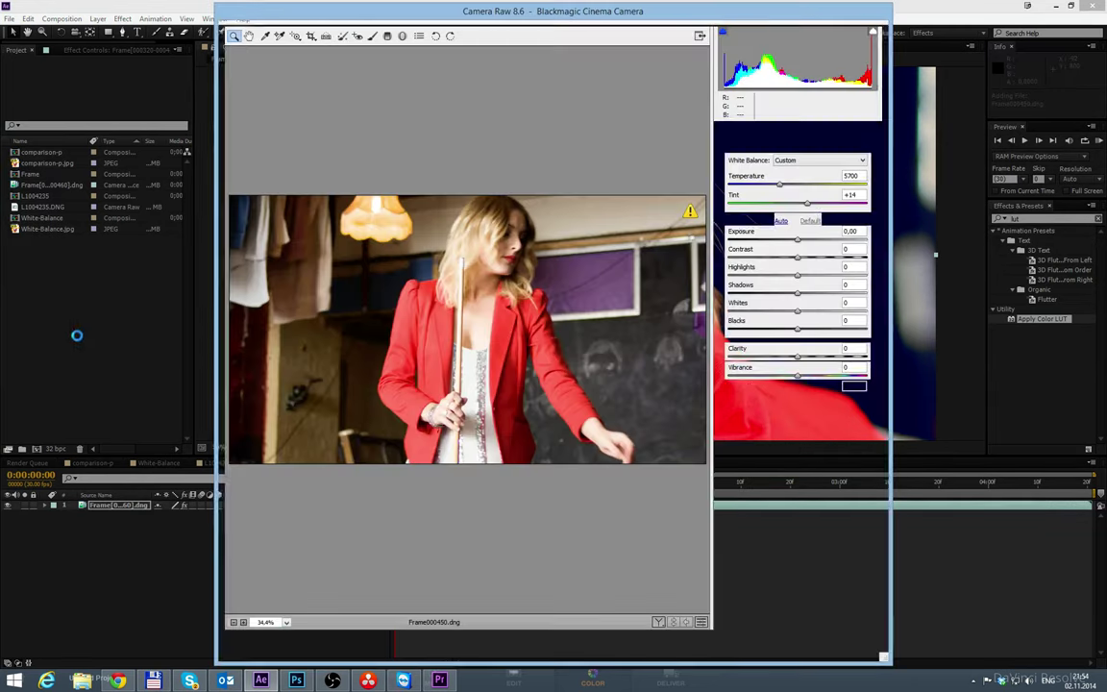
click(798, 645)
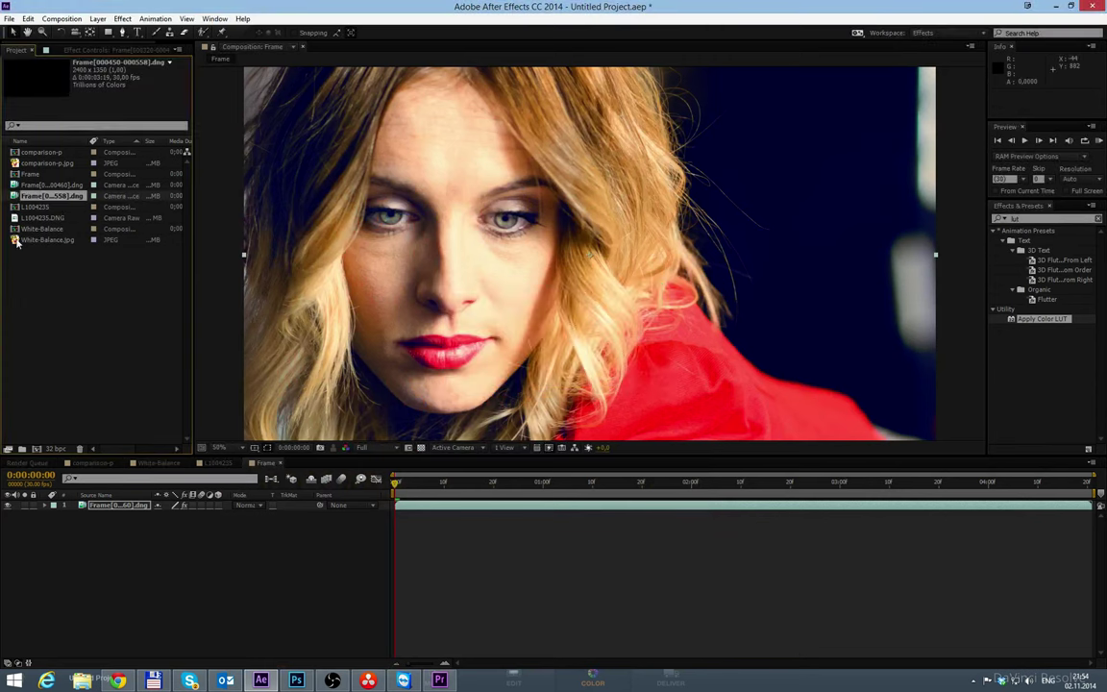
drag(49, 200, 21, 449)
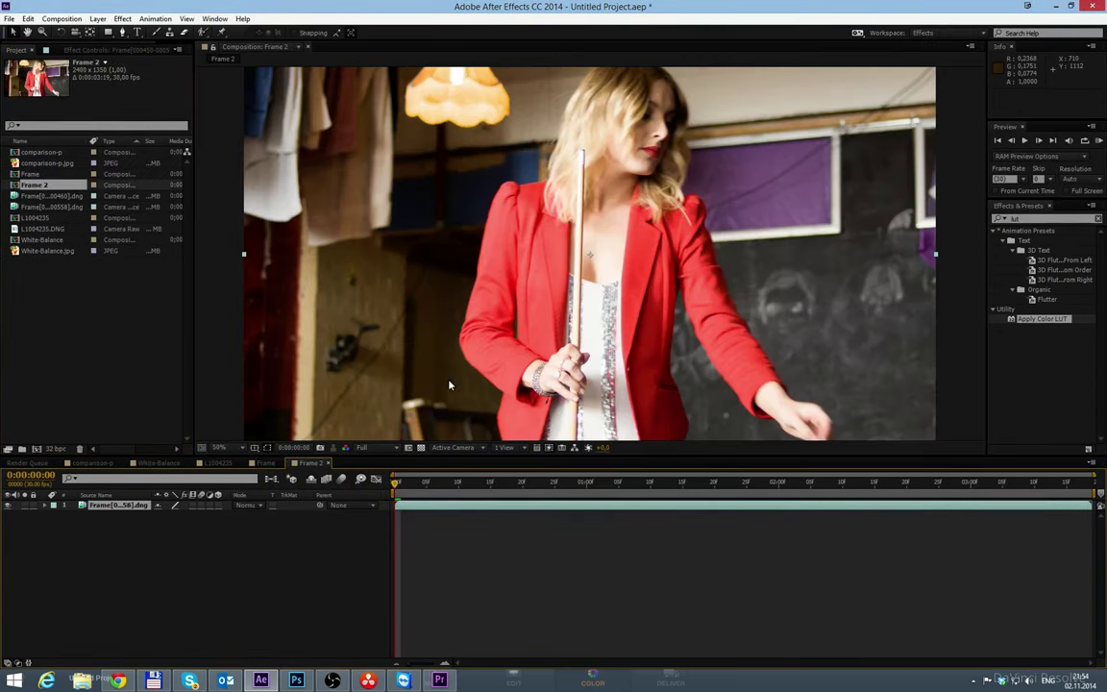
Step: Examine the noise in the separate colour channels around the raised hand and purple background at 0:00:01:07
click(631, 483)
scroll(630, 223, up, 4)
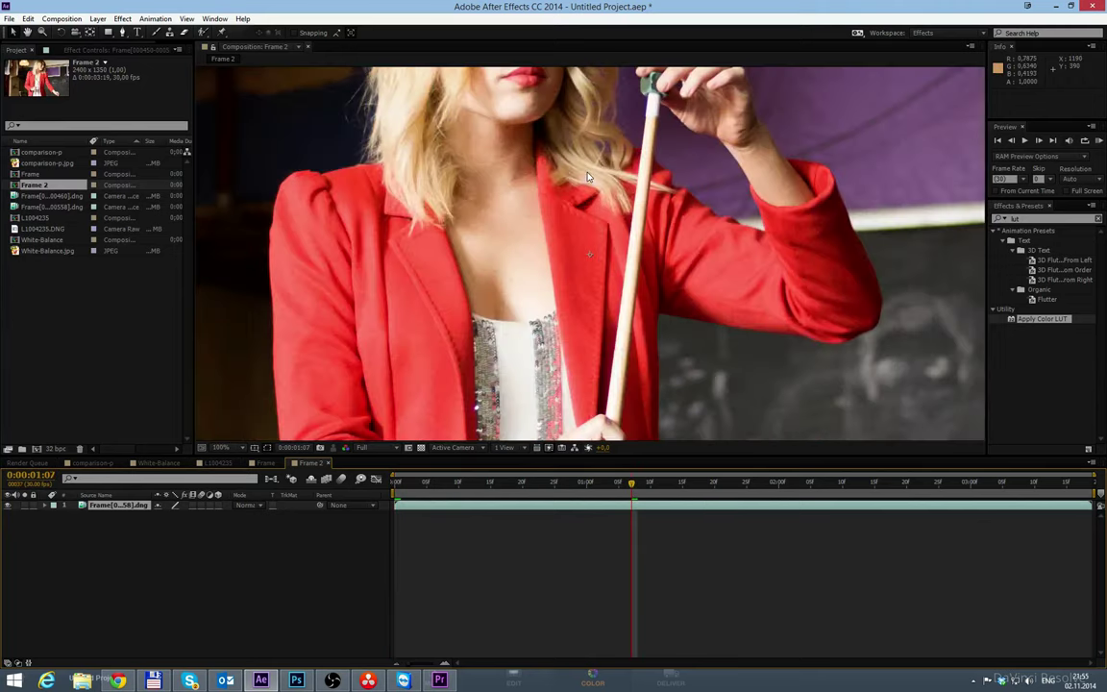
scroll(486, 306, up, 3)
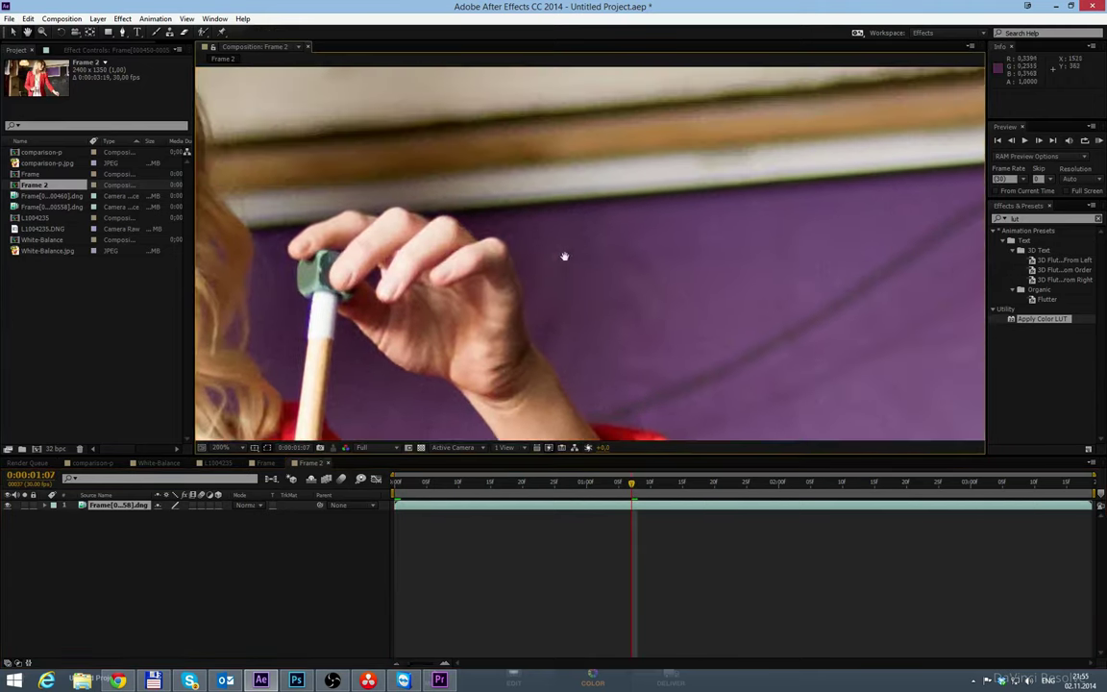
drag(635, 188, 670, 205)
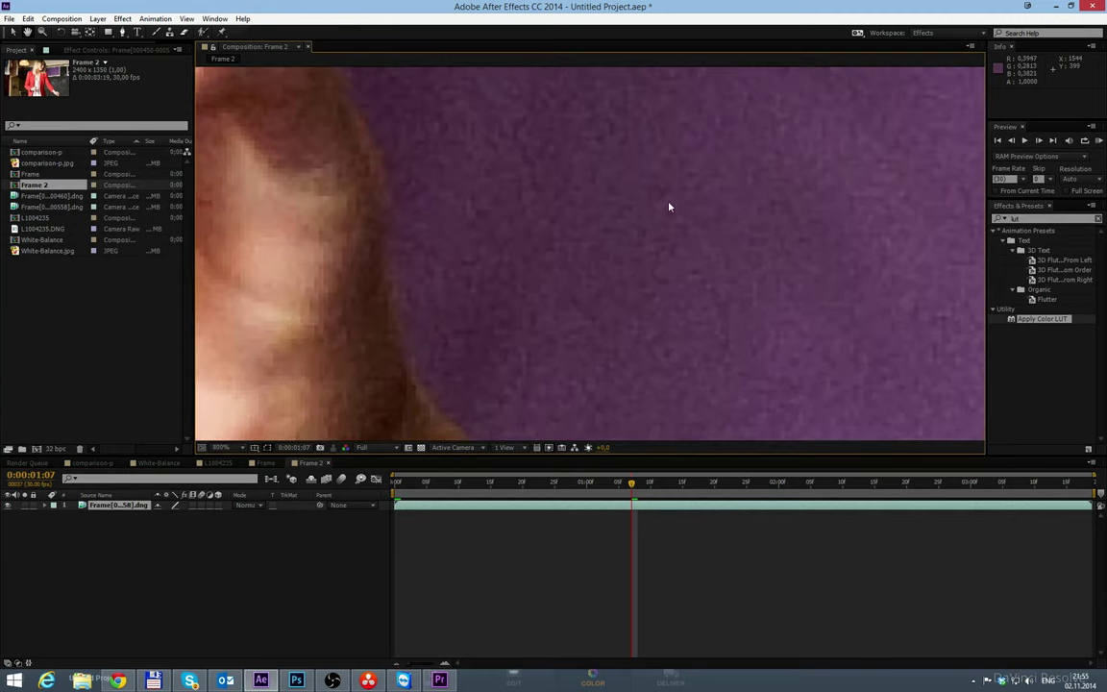
key(alt+1)
key(alt+2)
key(alt+3)
key(alt+2)
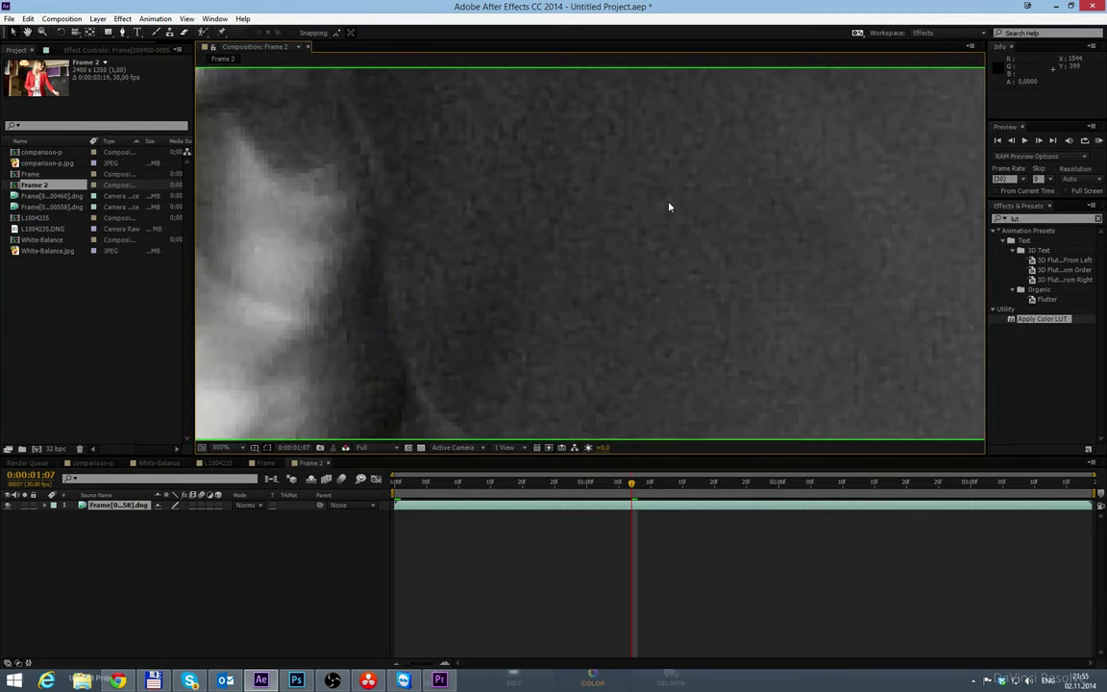
key(alt+1)
scroll(650, 182, down, 6)
drag(583, 249, 657, 252)
Step: Apply the Neat Video Reduce Noise effect to the raw footage layer and open its options
click(1040, 219)
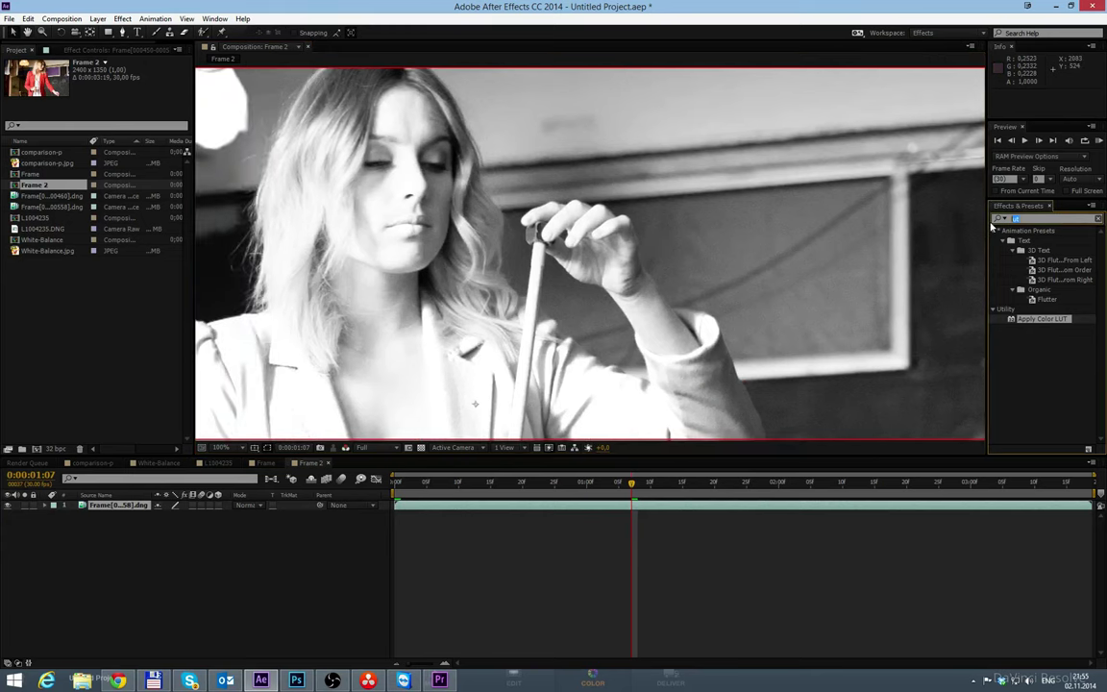
text(reduc)
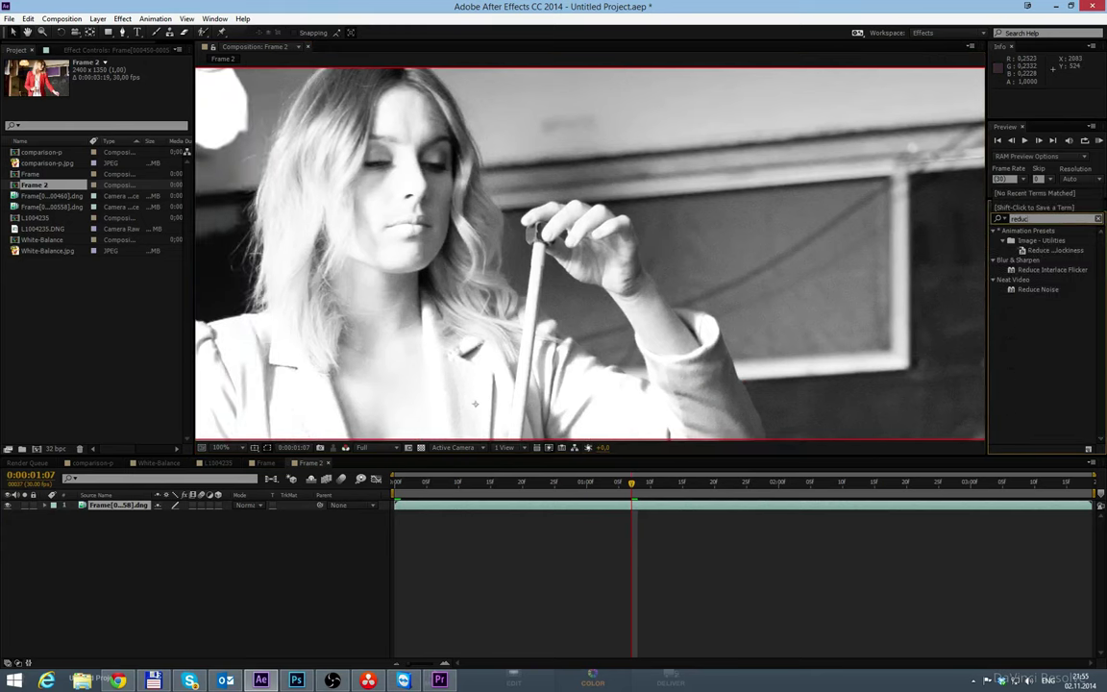
drag(1029, 291, 769, 240)
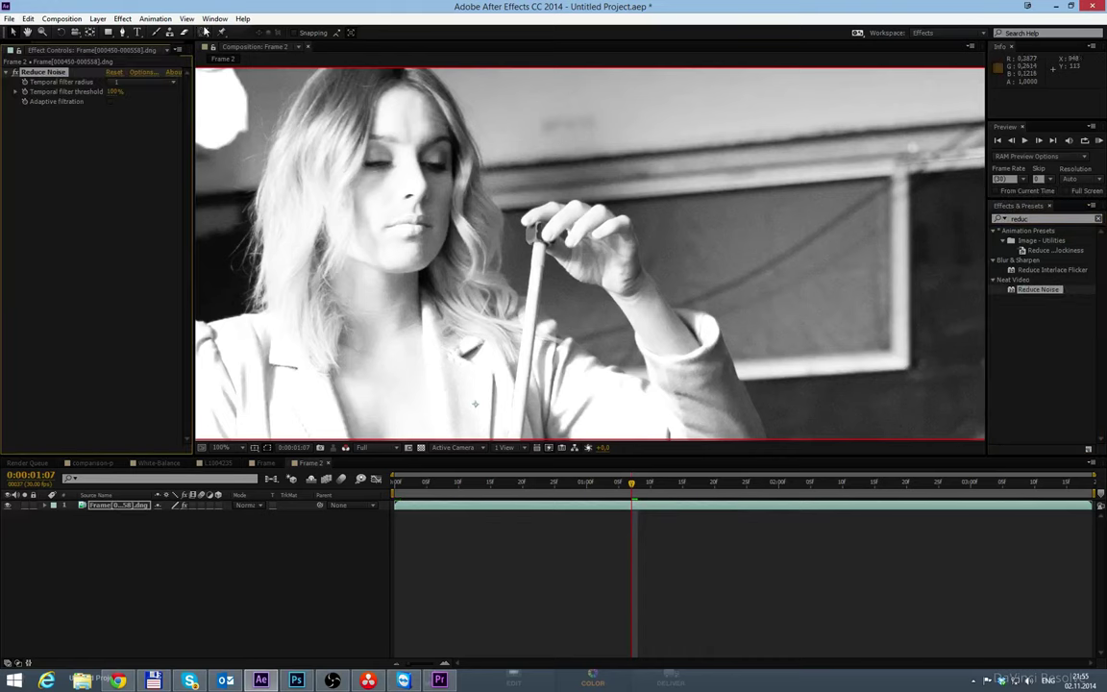
click(142, 76)
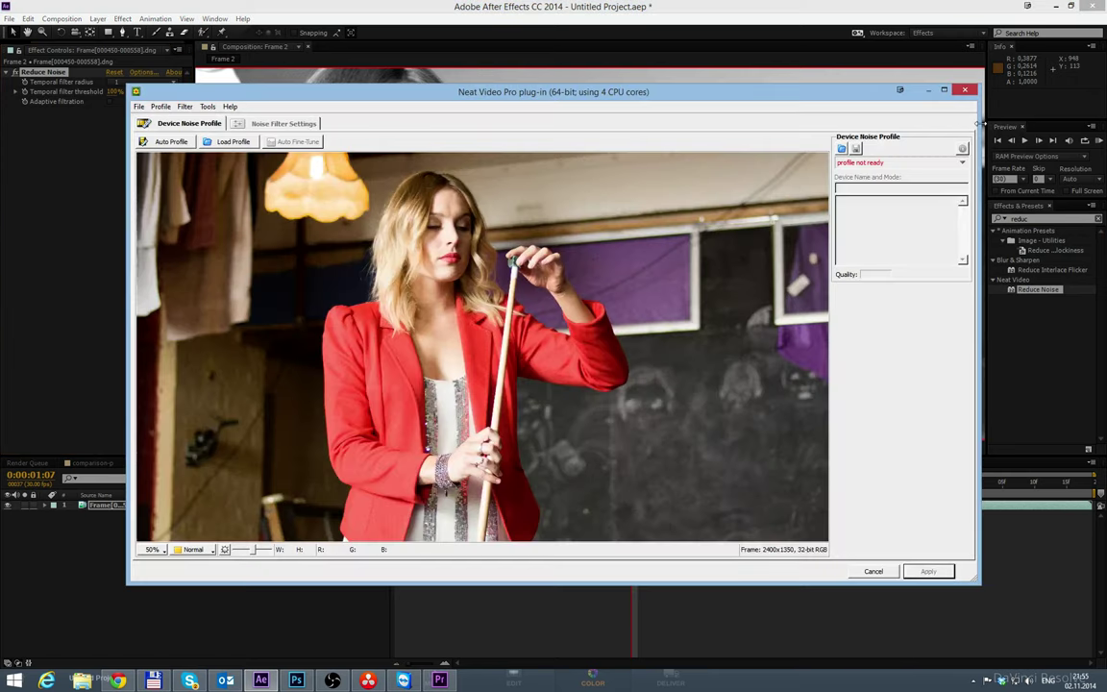
Step: Show the Neat Video preview in YCrCb channels and build an automatic noise profile from a 256 × 256 area of the blackboard
double_click(849, 85)
click(60, 637)
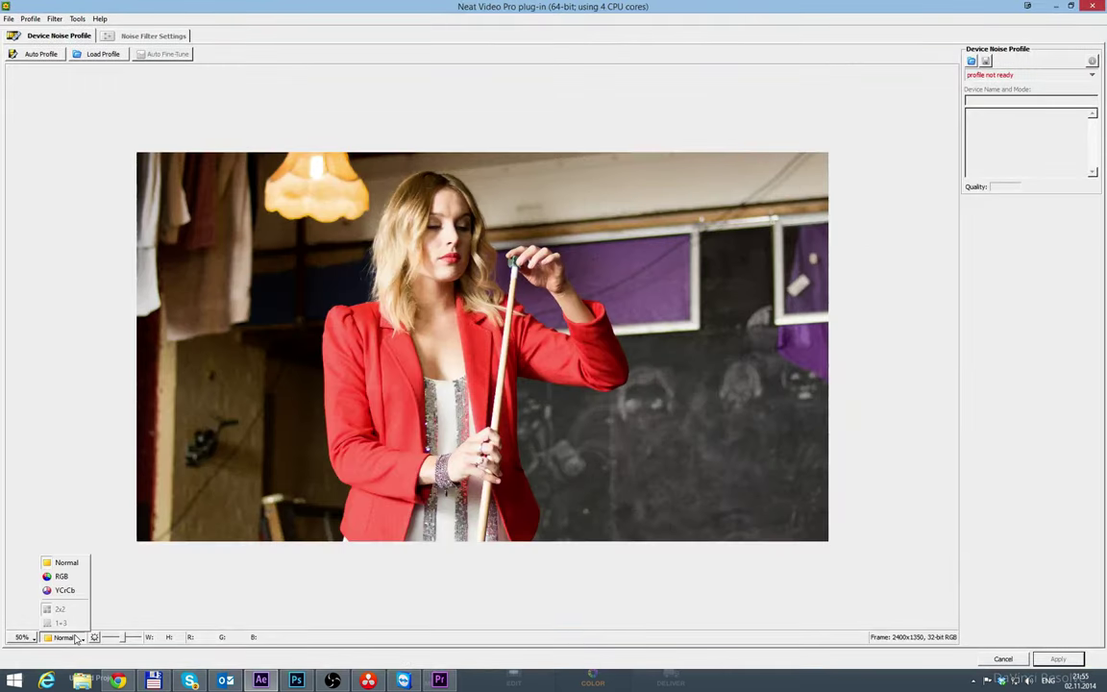
click(63, 590)
scroll(267, 130, down, 1)
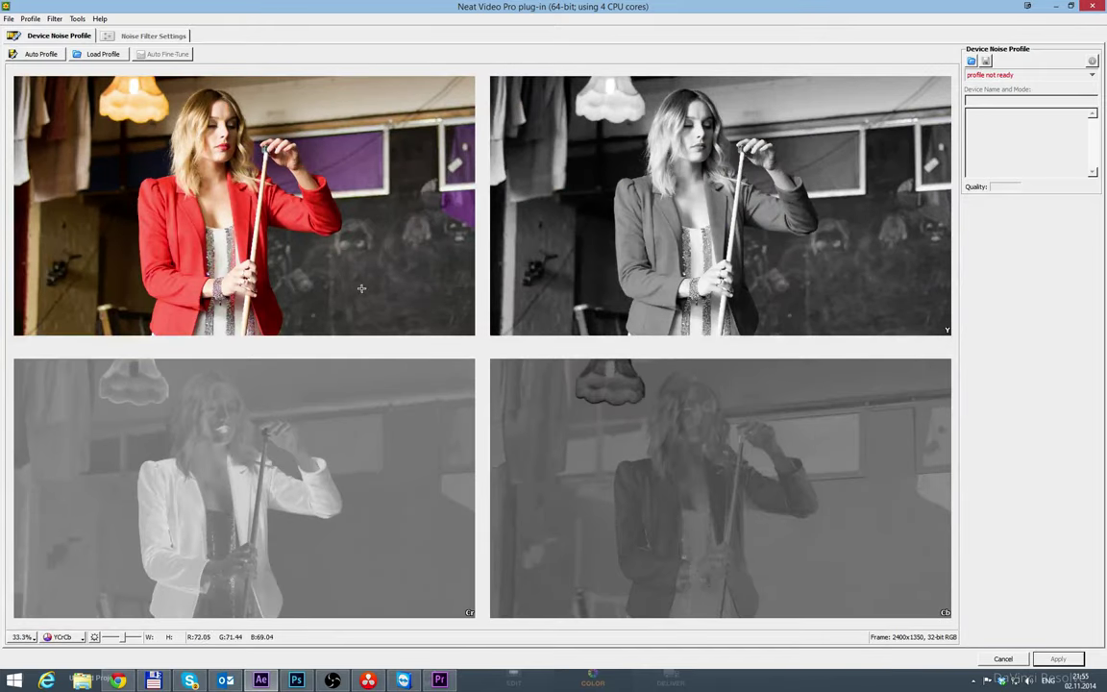
drag(342, 261, 405, 297)
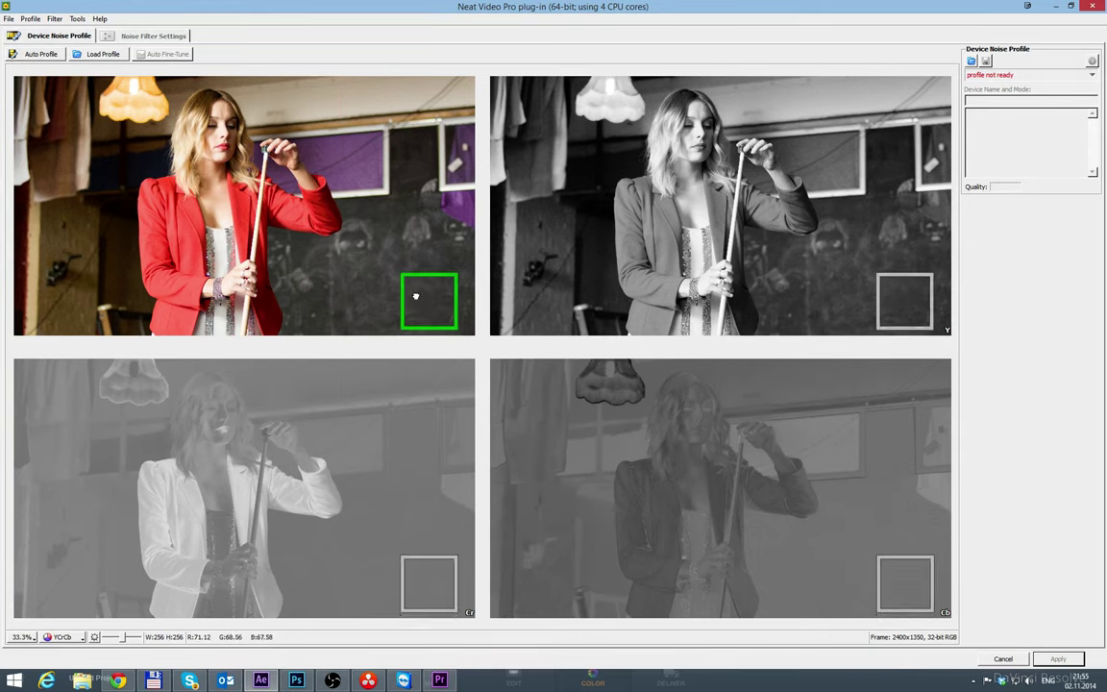
click(40, 54)
Step: Set noise reduction to 85% Luminance and 80% Chrominance, compare with the original, and apply the filter
click(120, 38)
scroll(747, 256, up, 4)
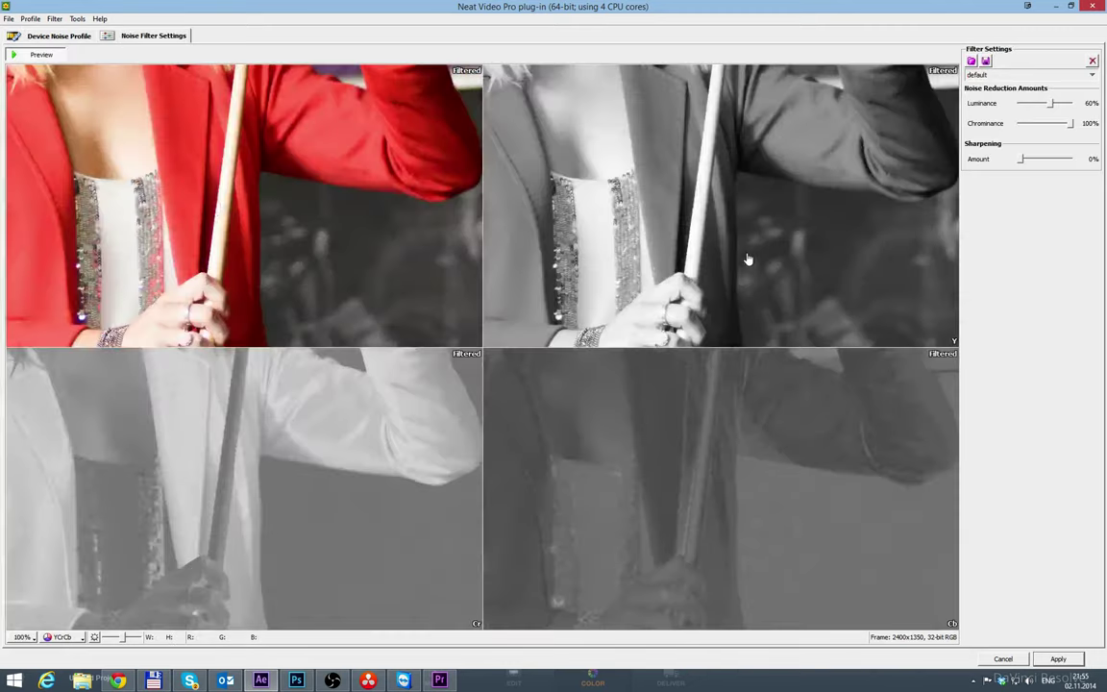
drag(787, 258, 755, 228)
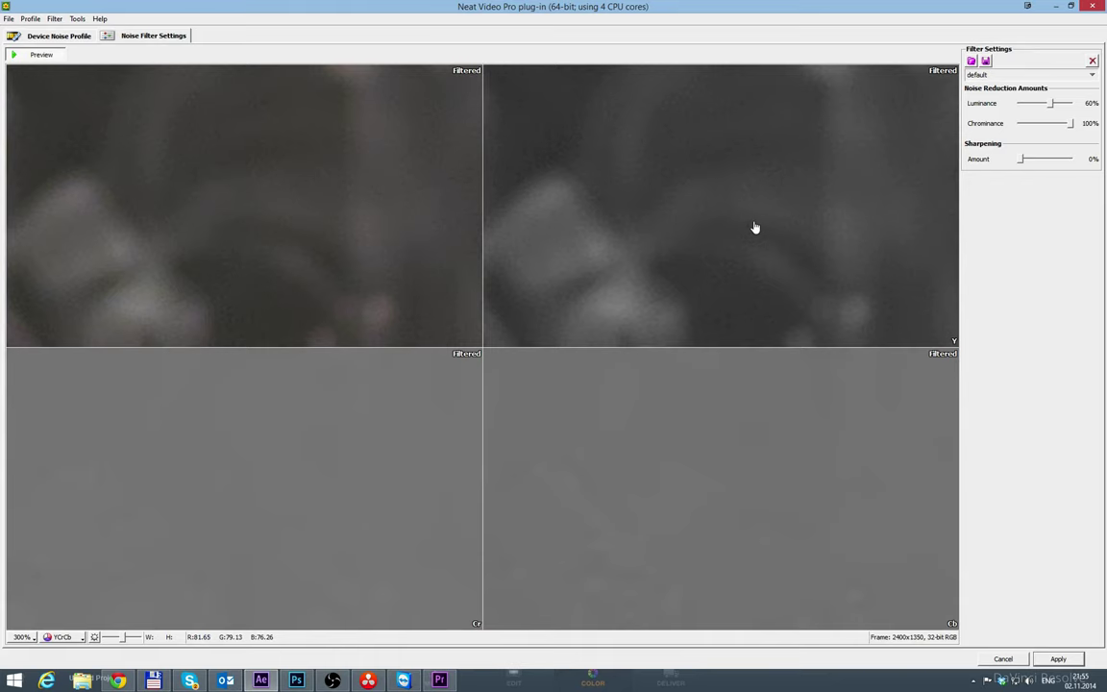
mouse_move(1053, 104)
mouse_down()
mouse_move(1069, 105)
mouse_move(1063, 124)
mouse_up()
drag(788, 188, 788, 188)
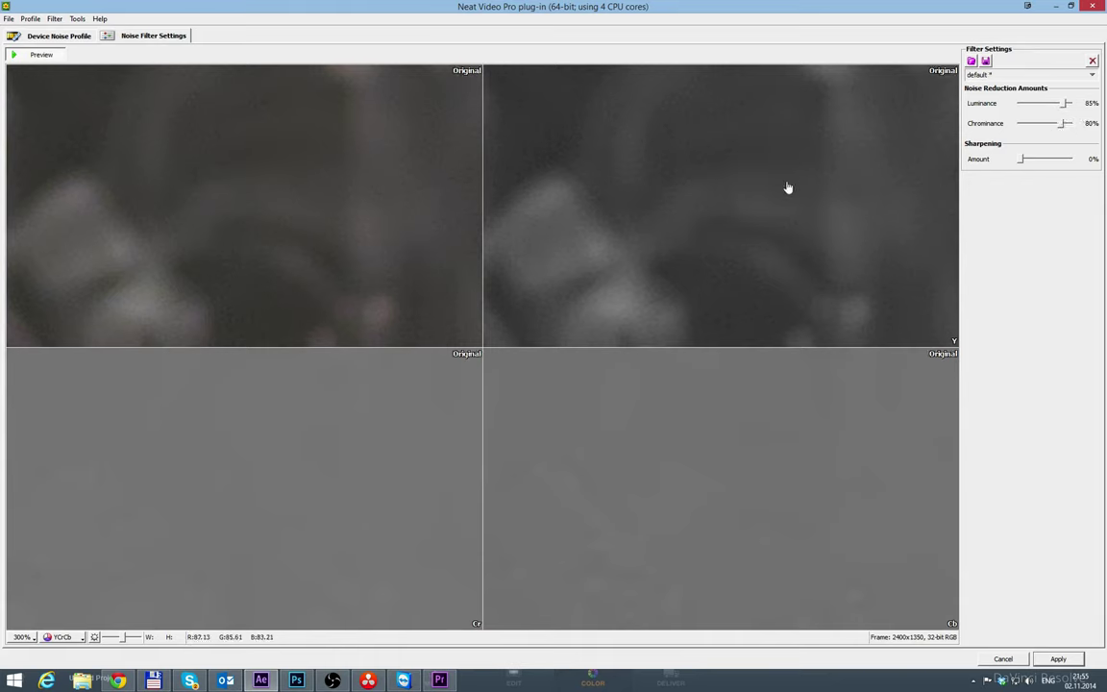
click(788, 187)
drag(788, 188, 788, 187)
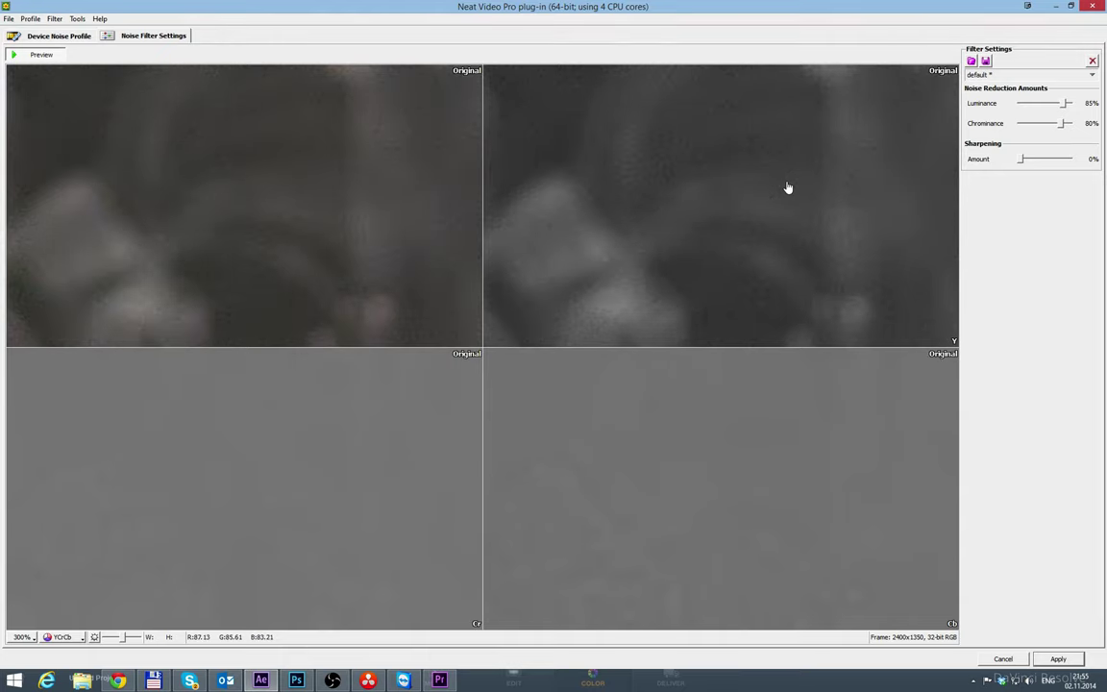
click(1057, 660)
Step: Examine the hand and purple background up close with the Reduce Noise effect on and off
scroll(761, 228, up, 6)
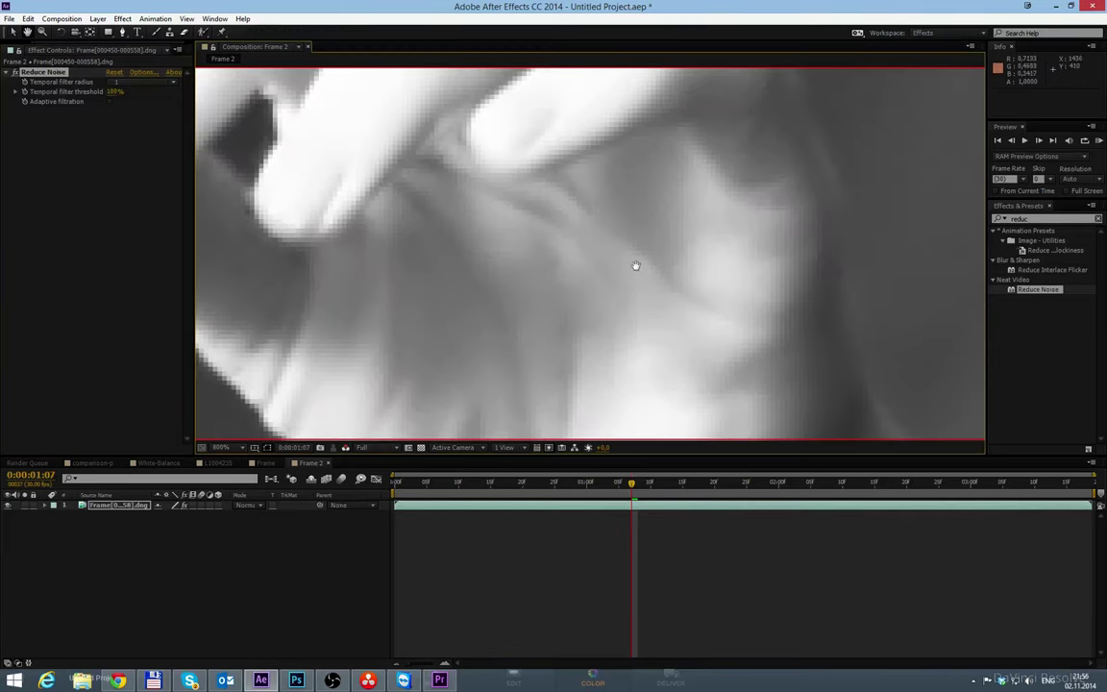
drag(636, 265, 341, 265)
drag(665, 199, 615, 217)
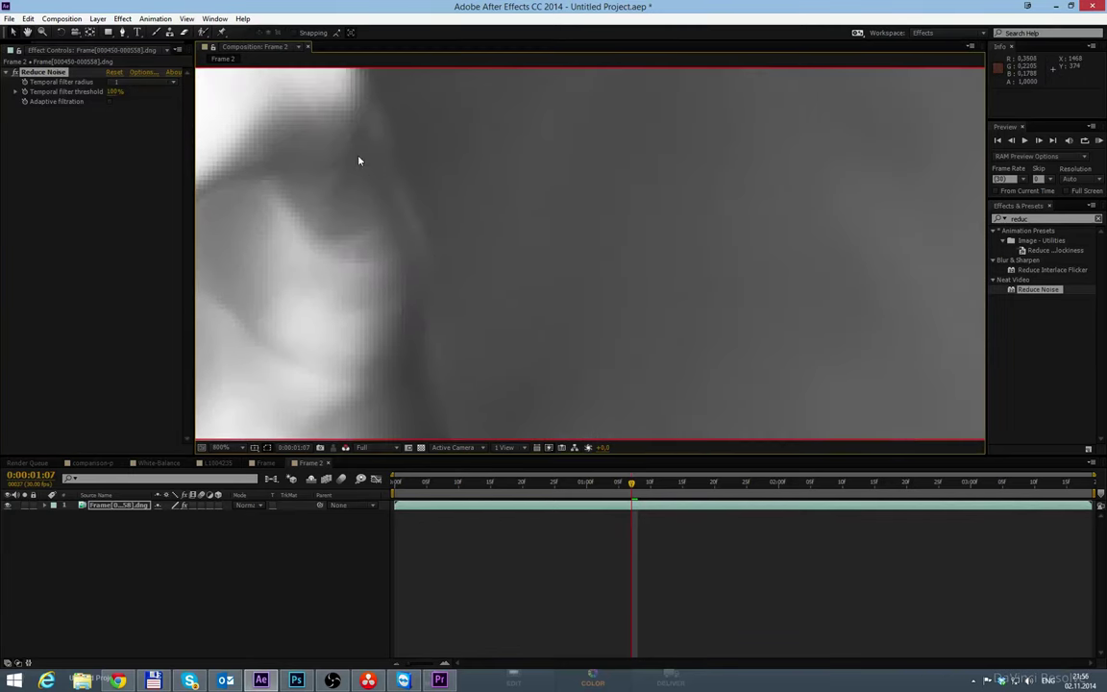
drag(359, 159, 601, 260)
key(alt+1)
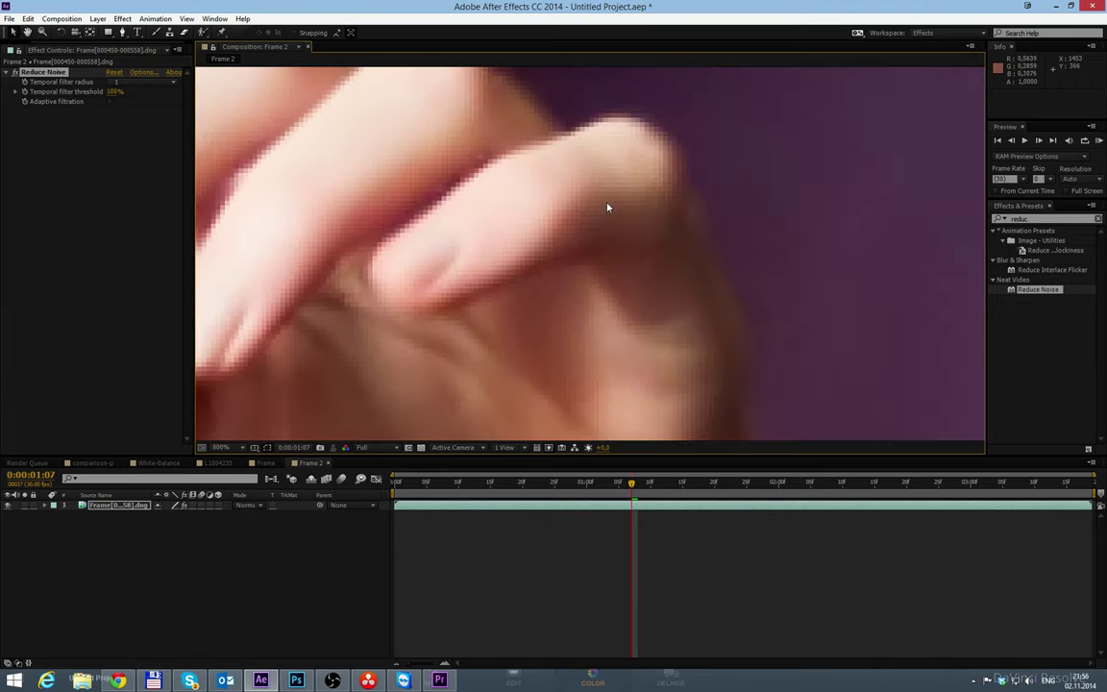
drag(656, 140, 667, 239)
key(v)
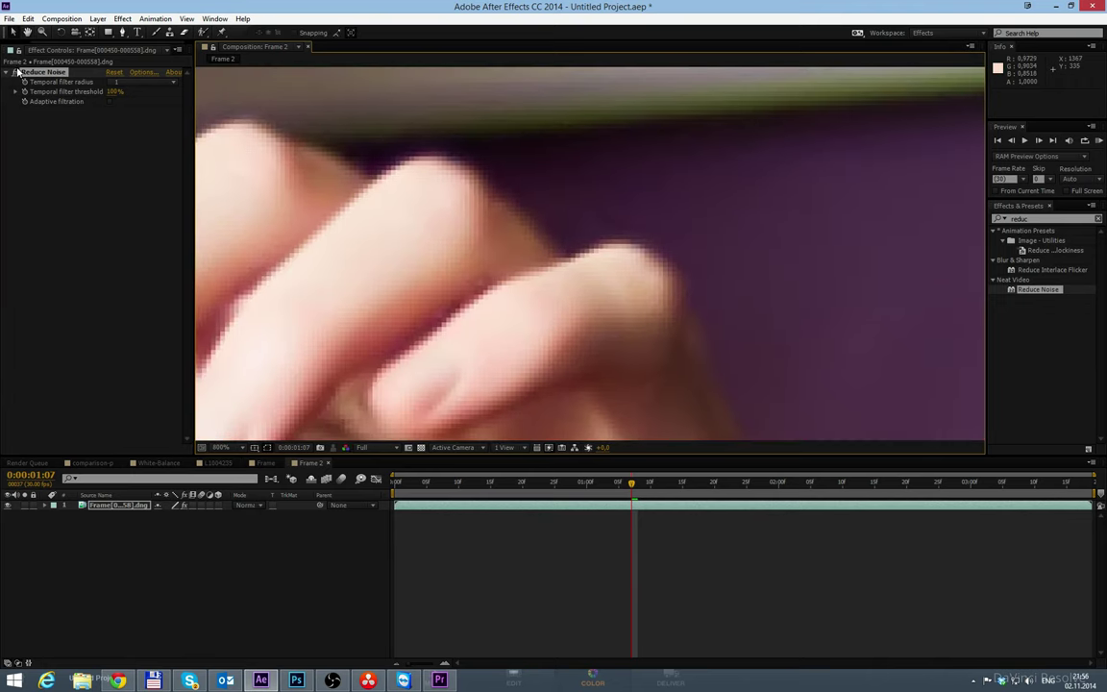
click(15, 72)
click(17, 73)
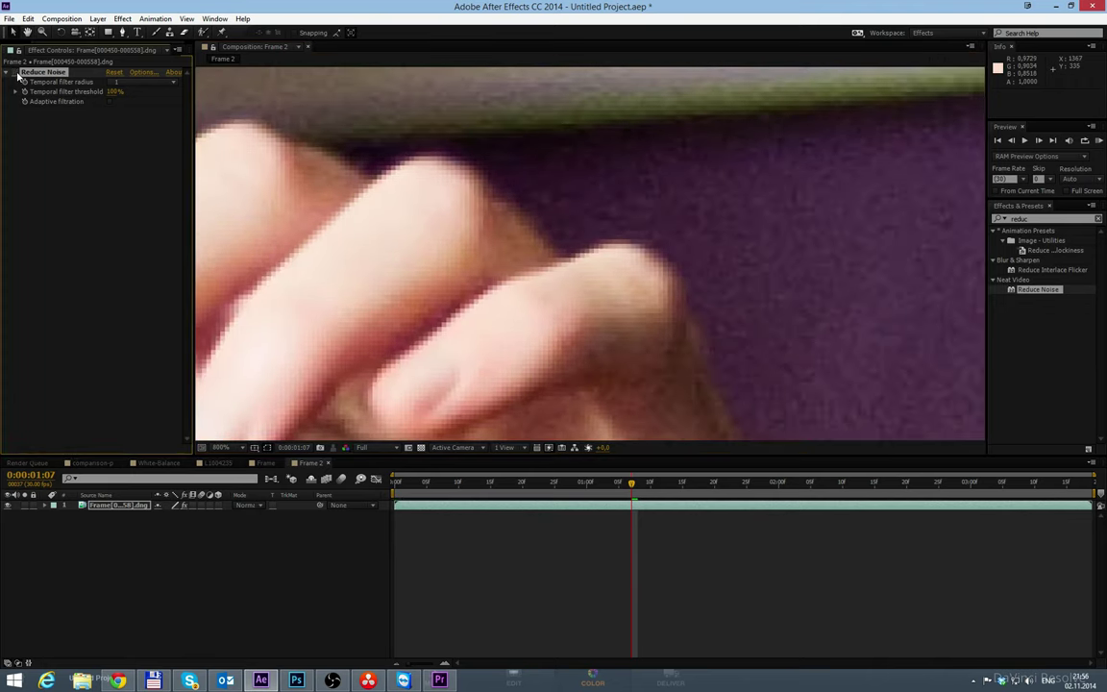
scroll(541, 122, down, 8)
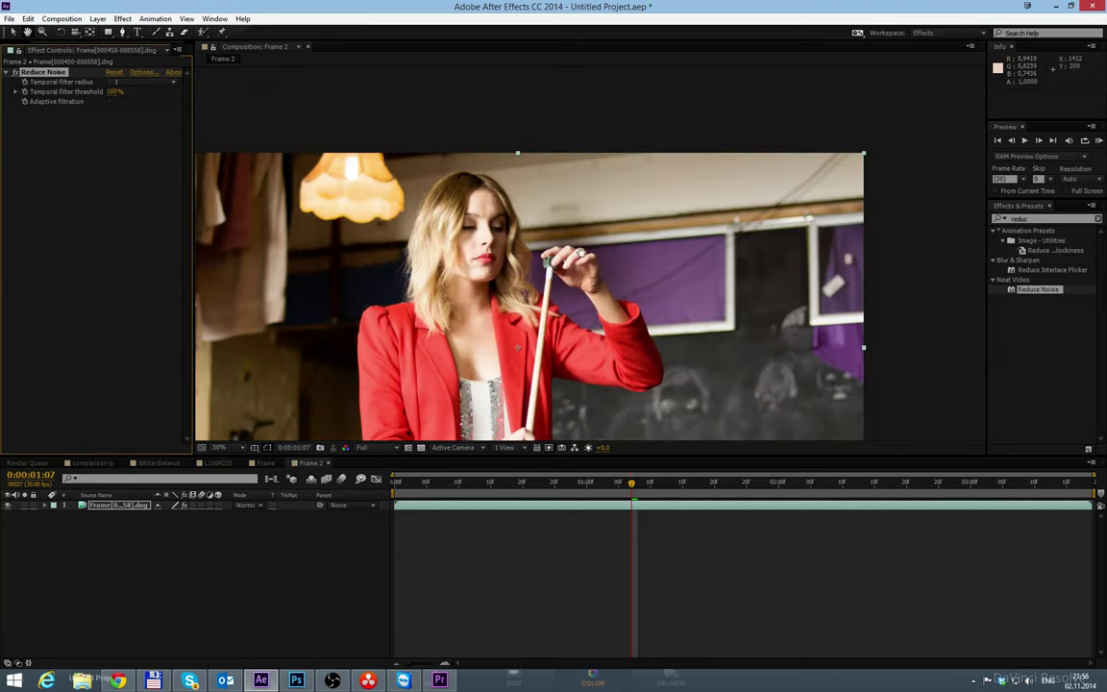
drag(581, 252, 630, 157)
Step: Go to 0:00:02:03 and add an Apply Color LUT effect to the layer using the 456546746_2 LUT file
click(799, 484)
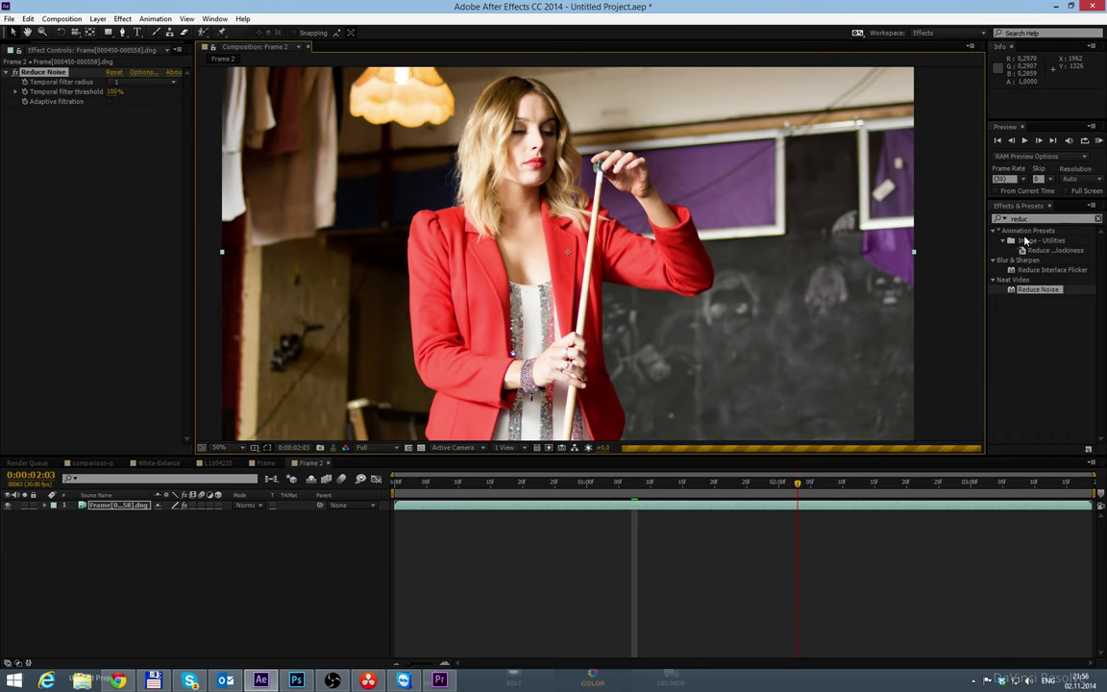
drag(1031, 218, 991, 222)
text(lut)
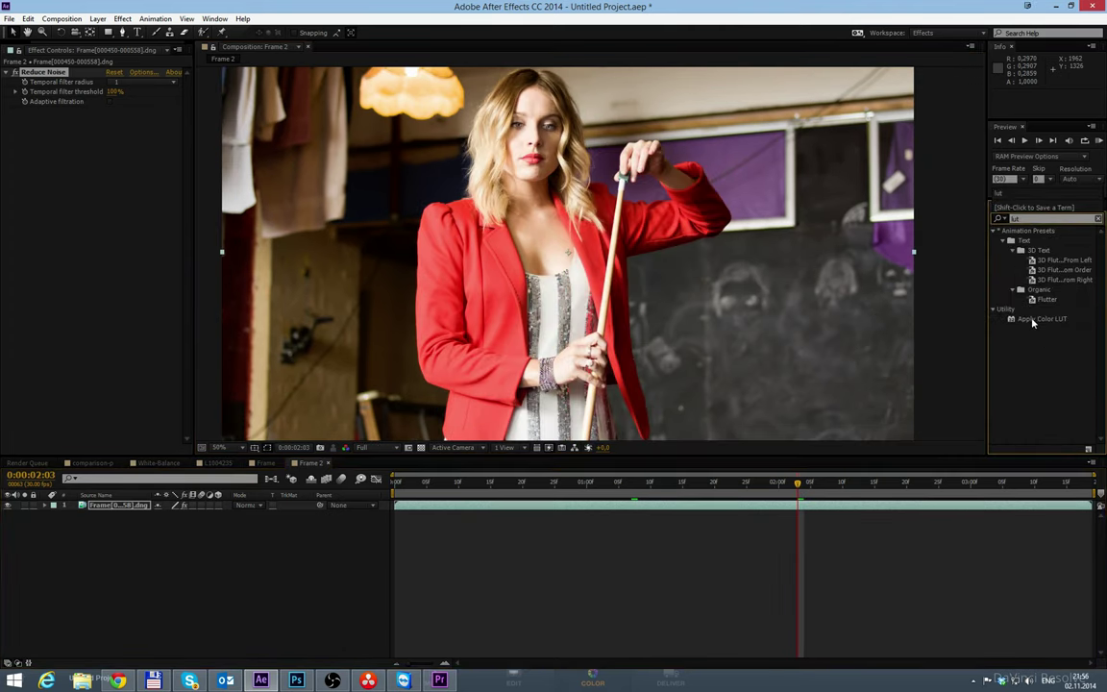
double_click(1033, 320)
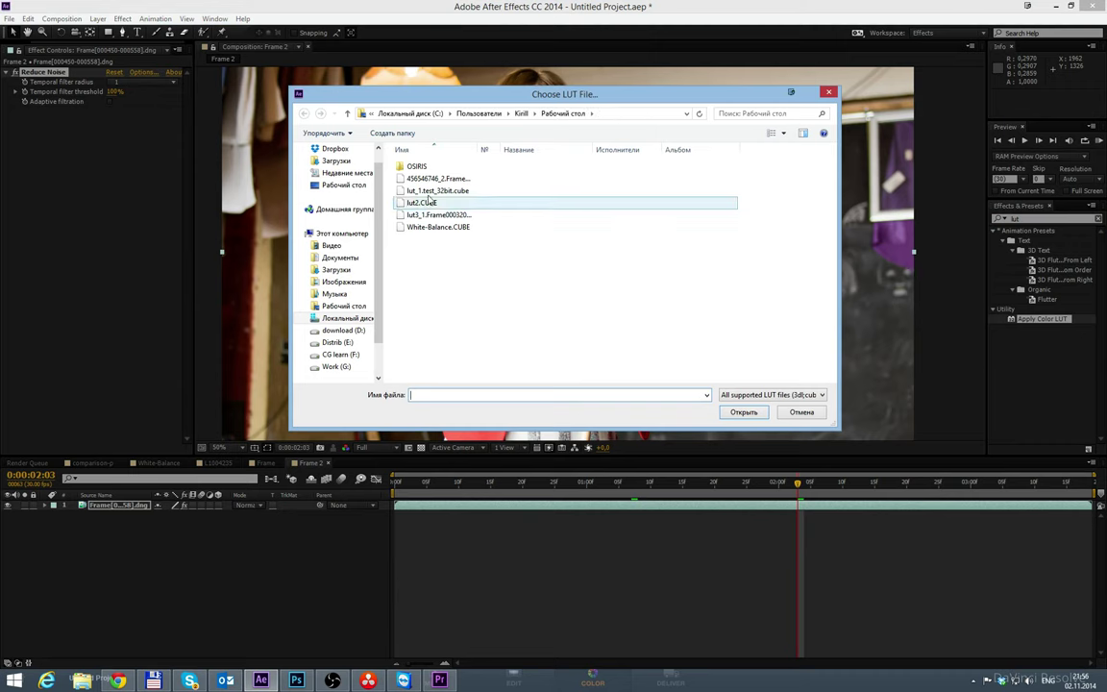
double_click(429, 178)
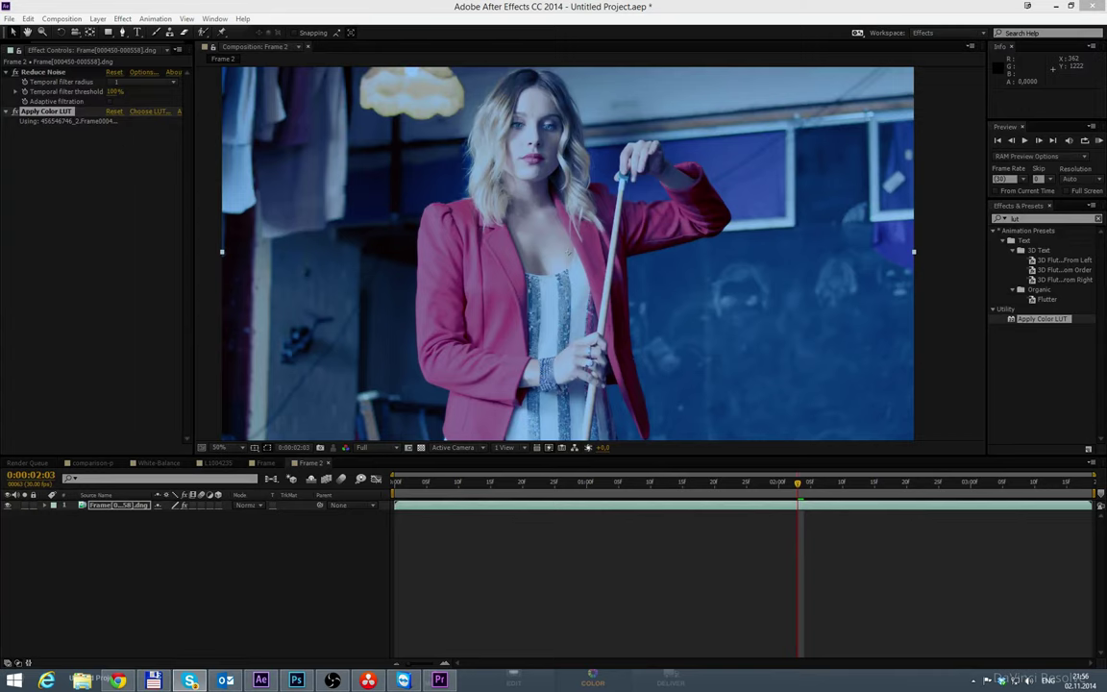
click(621, 466)
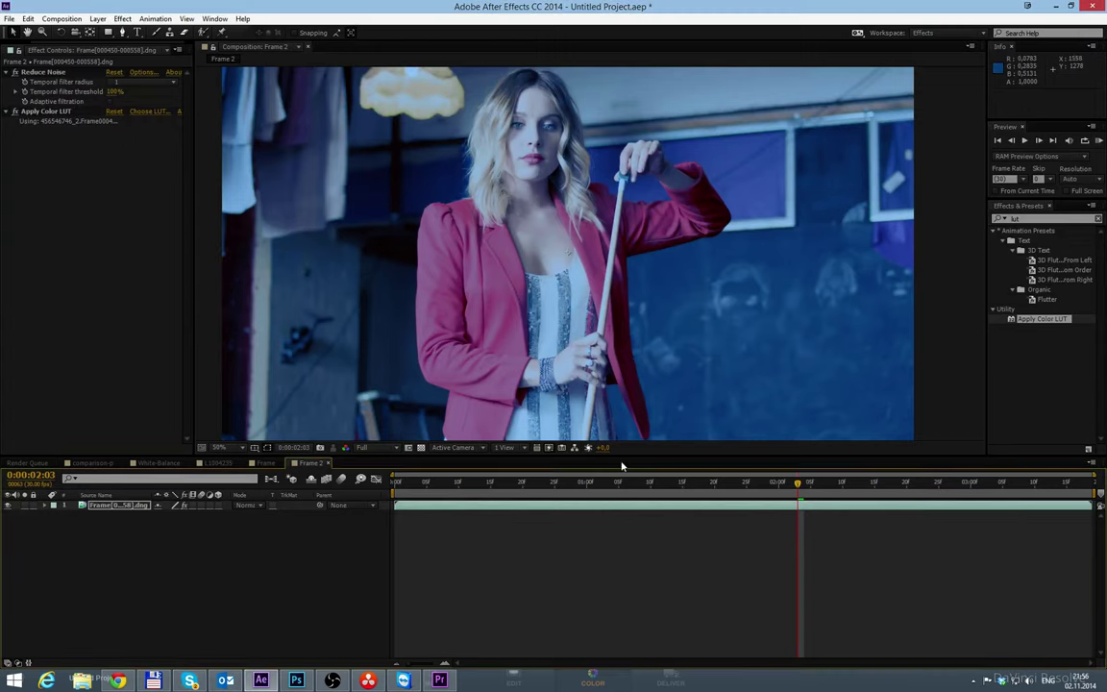
scroll(589, 241, down, 1)
scroll(575, 230, up, 1)
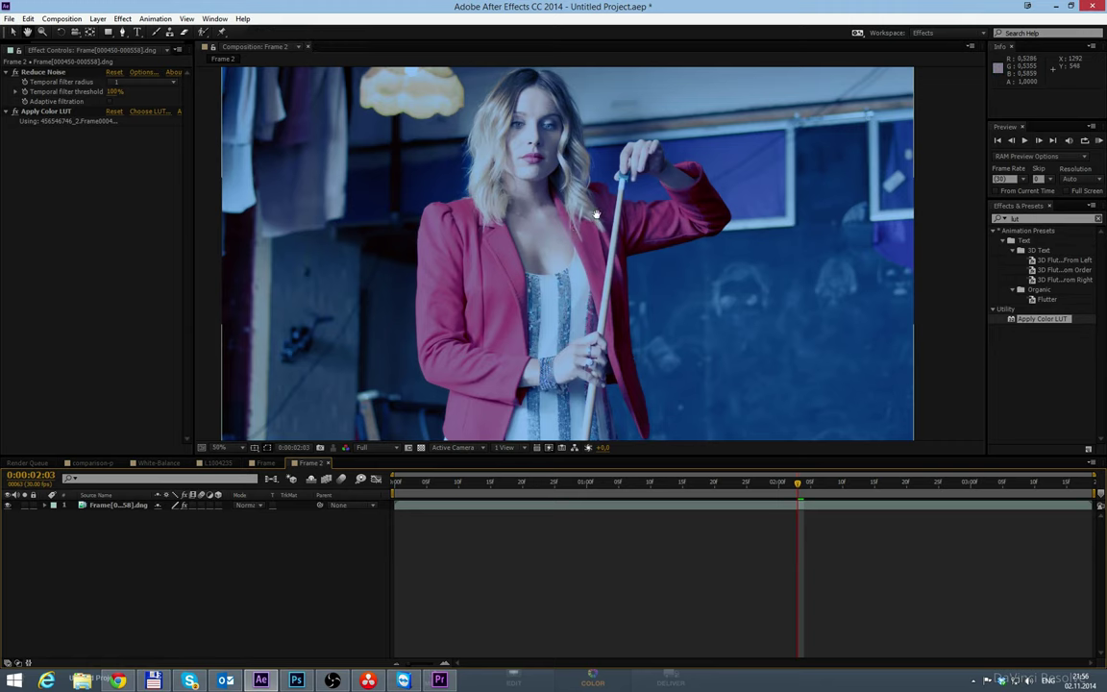
drag(593, 220, 603, 208)
scroll(605, 211, down, 2)
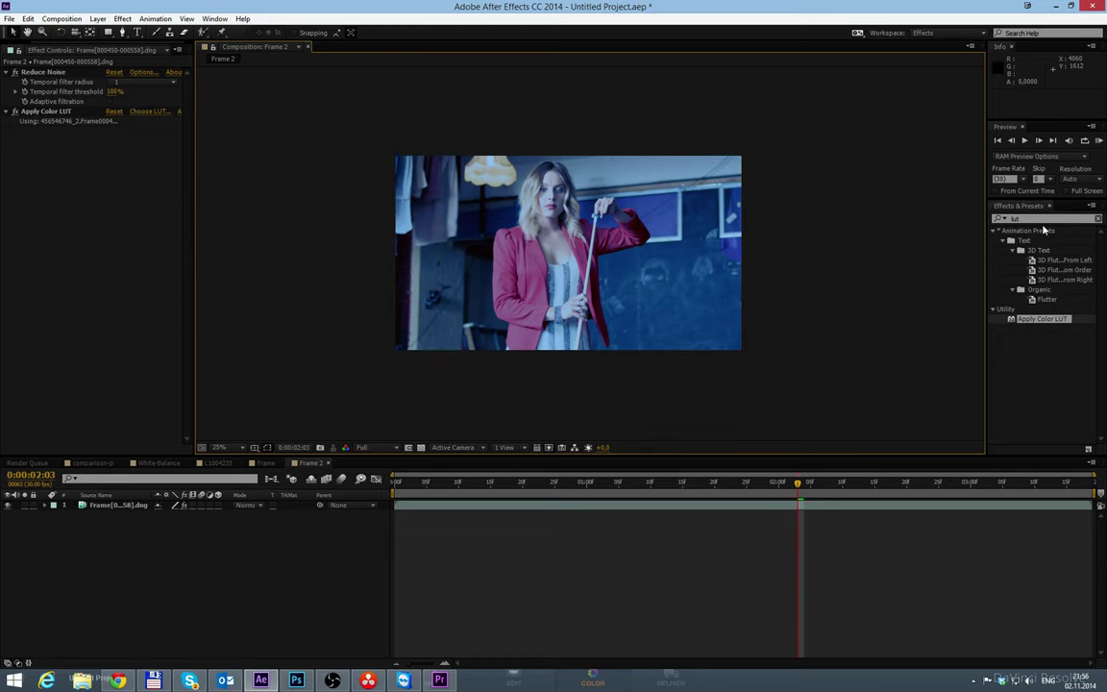
Step: Replace the LUT with OSIRIS Vision 4 - Rec.709.cube from the LUTs REC.709 folder, after trying Vision 6 - Rec.709
click(46, 110)
click(147, 113)
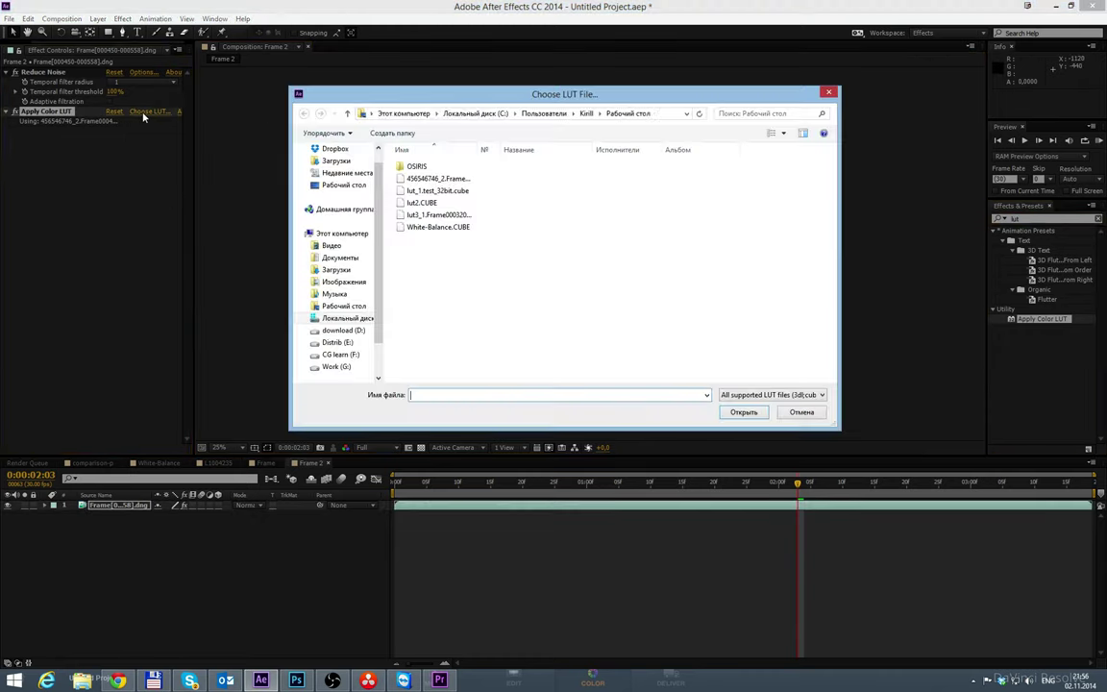
double_click(445, 168)
double_click(435, 180)
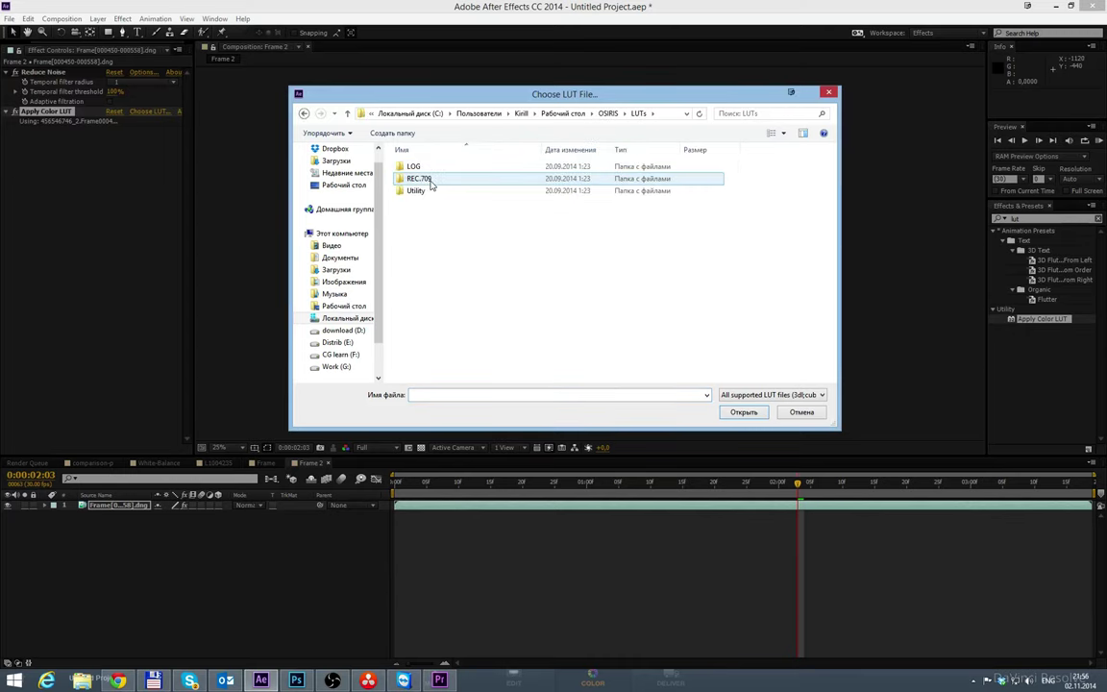
double_click(420, 178)
double_click(443, 252)
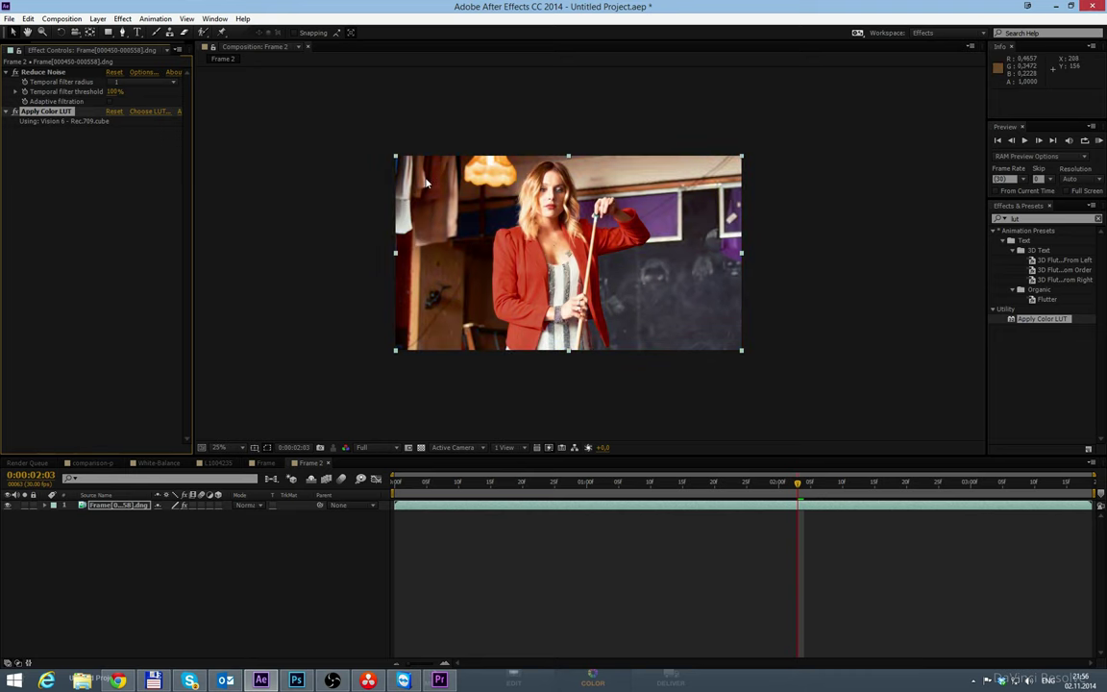
click(146, 111)
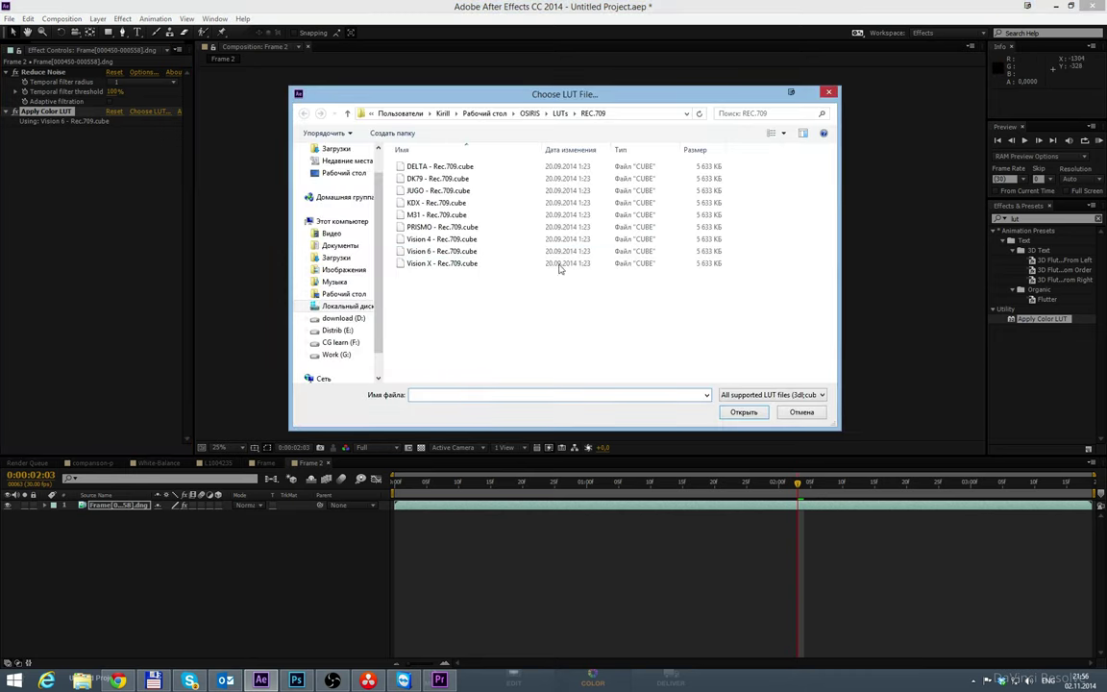
double_click(450, 240)
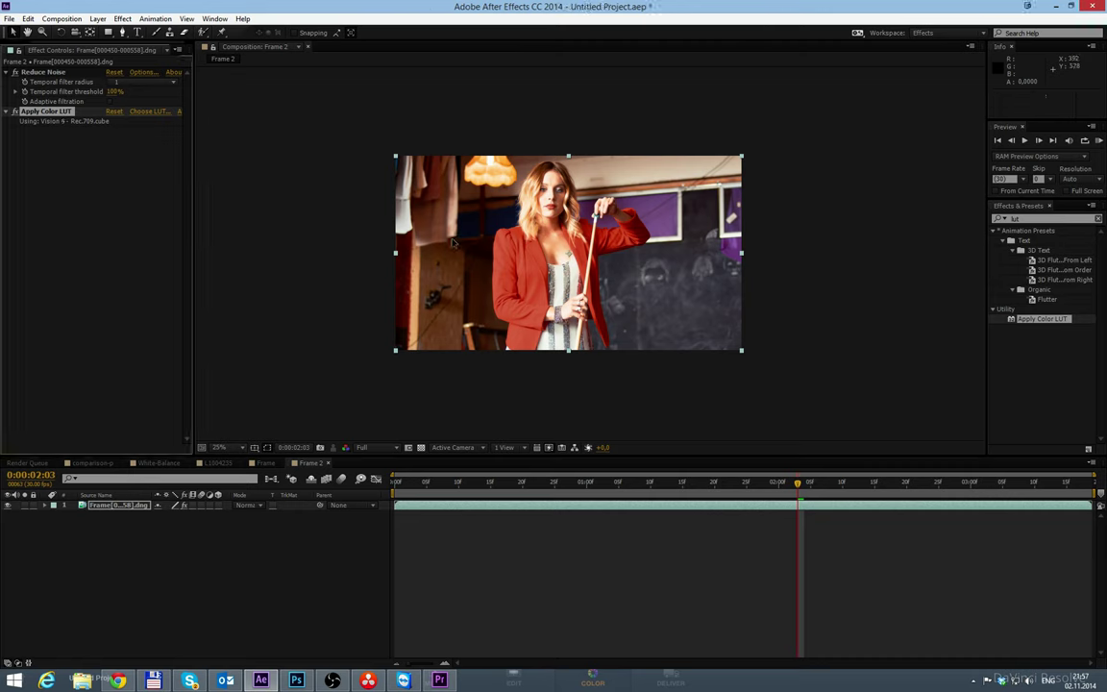
Step: Add a Curves effect to the layer
click(1017, 220)
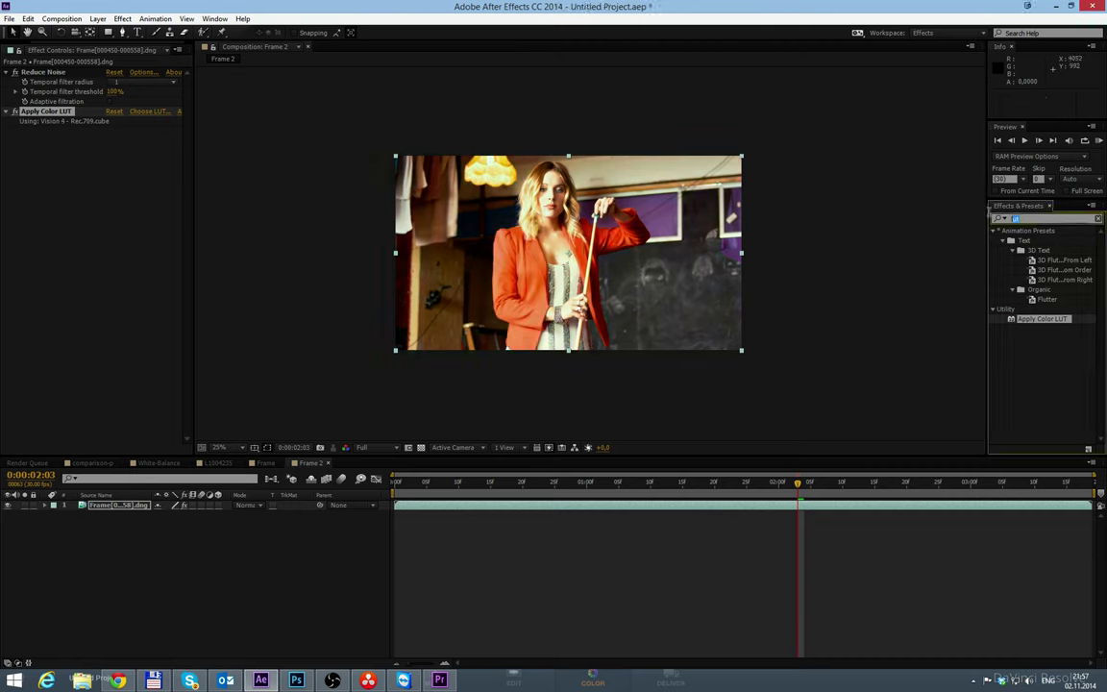
text(curve)
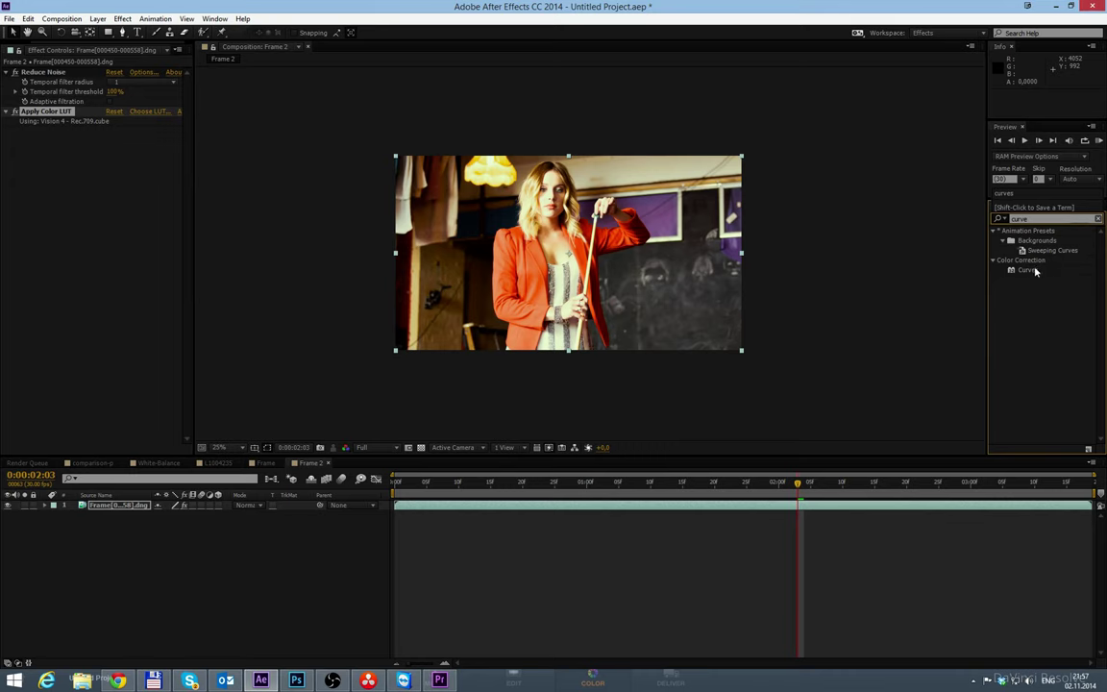
double_click(1035, 271)
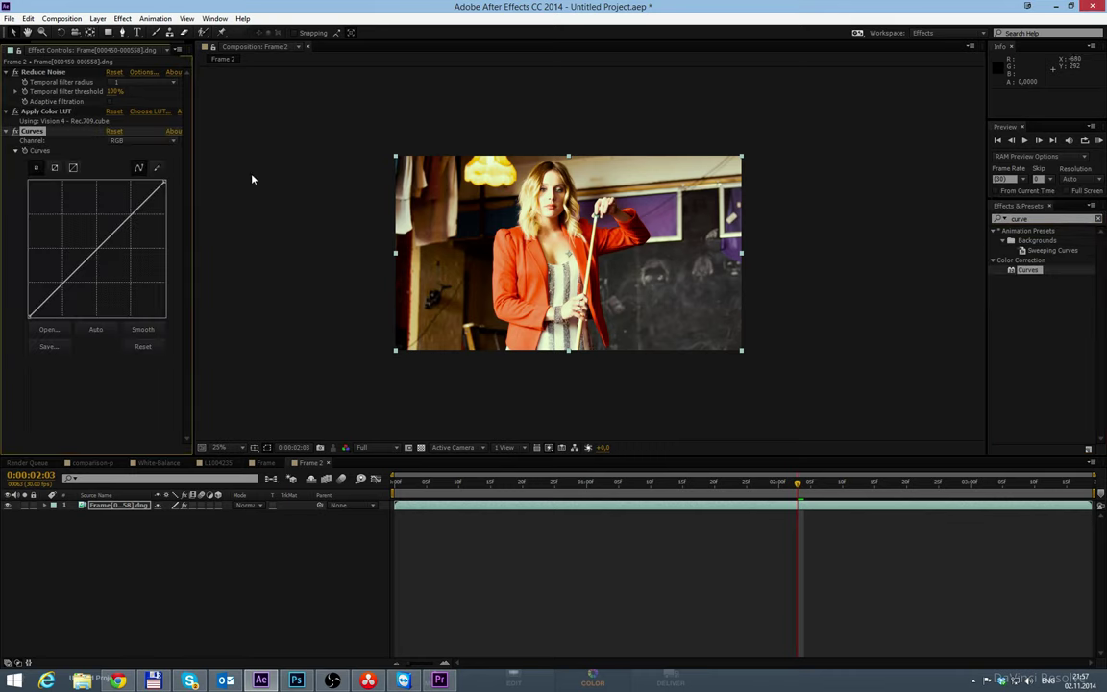
Step: Try Curves ahead of Apply Color LUT and, with the LUT disabled, pull the RGB curve's highlights and midtones down
drag(32, 132, 31, 105)
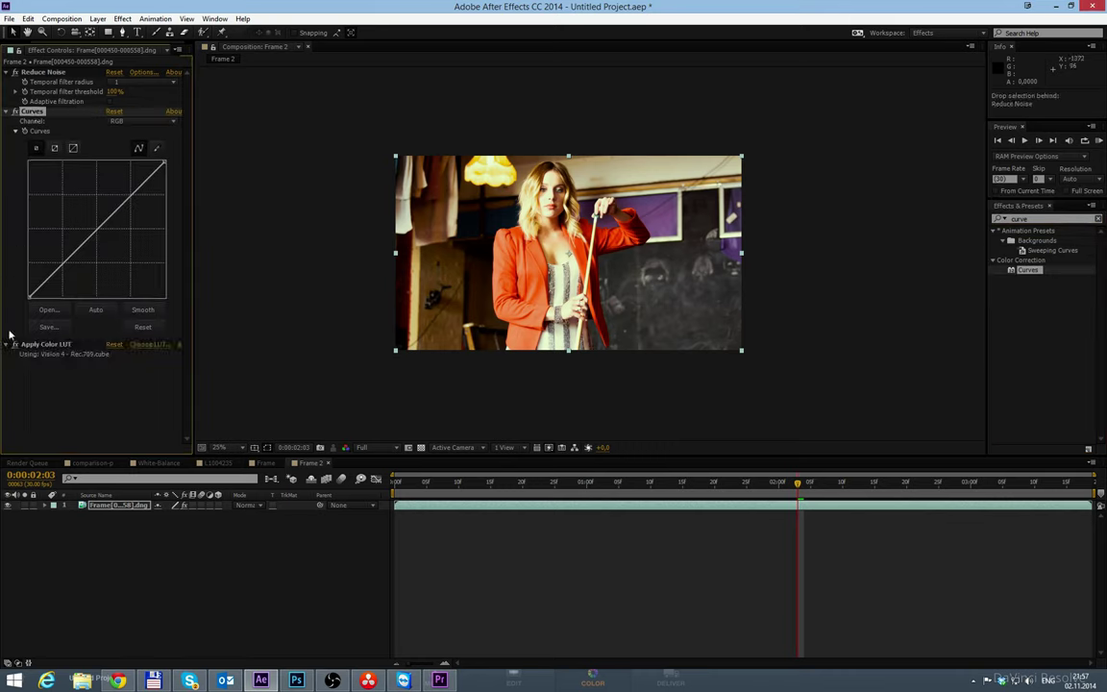
drag(165, 164, 141, 218)
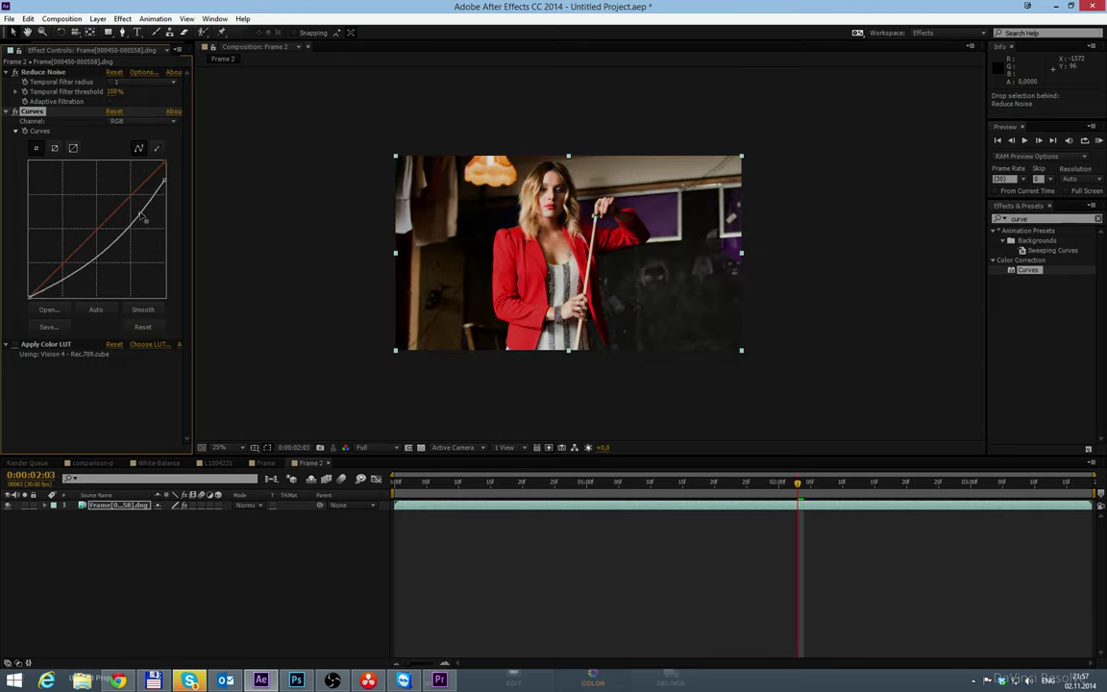
click(117, 111)
drag(160, 168, 165, 173)
mouse_move(121, 213)
mouse_down()
mouse_move(121, 228)
mouse_move(89, 253)
mouse_move(137, 222)
mouse_move(131, 213)
mouse_up()
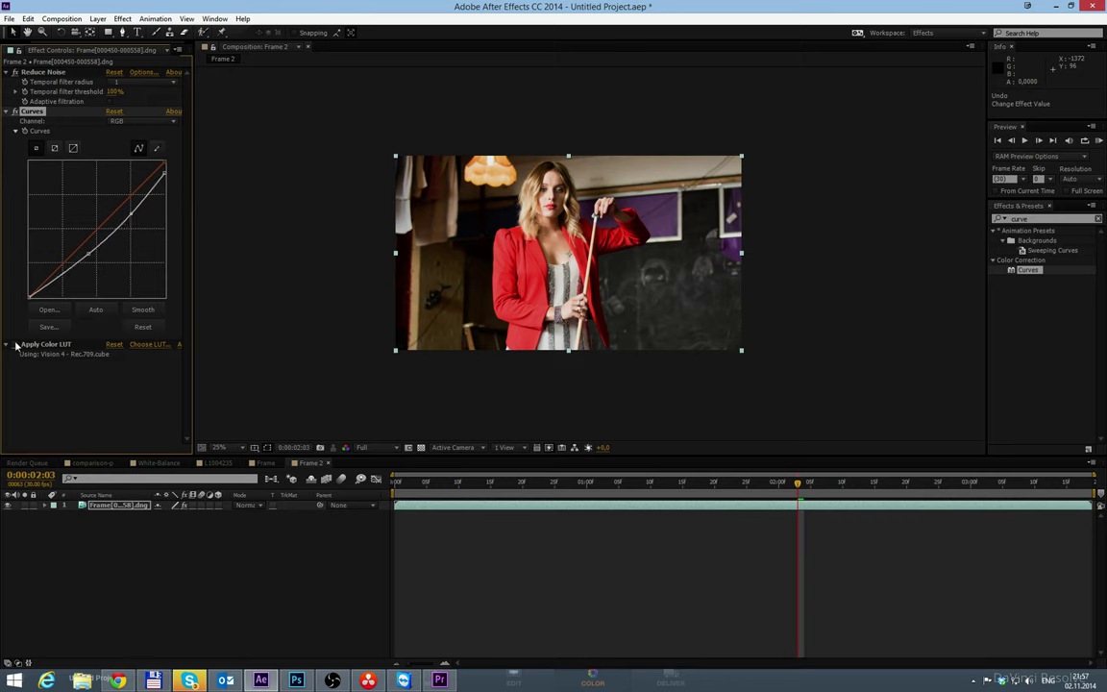
Step: Enable Apply Color LUT and ease the curve's highlight and midtone points back up toward the diagonal
click(15, 344)
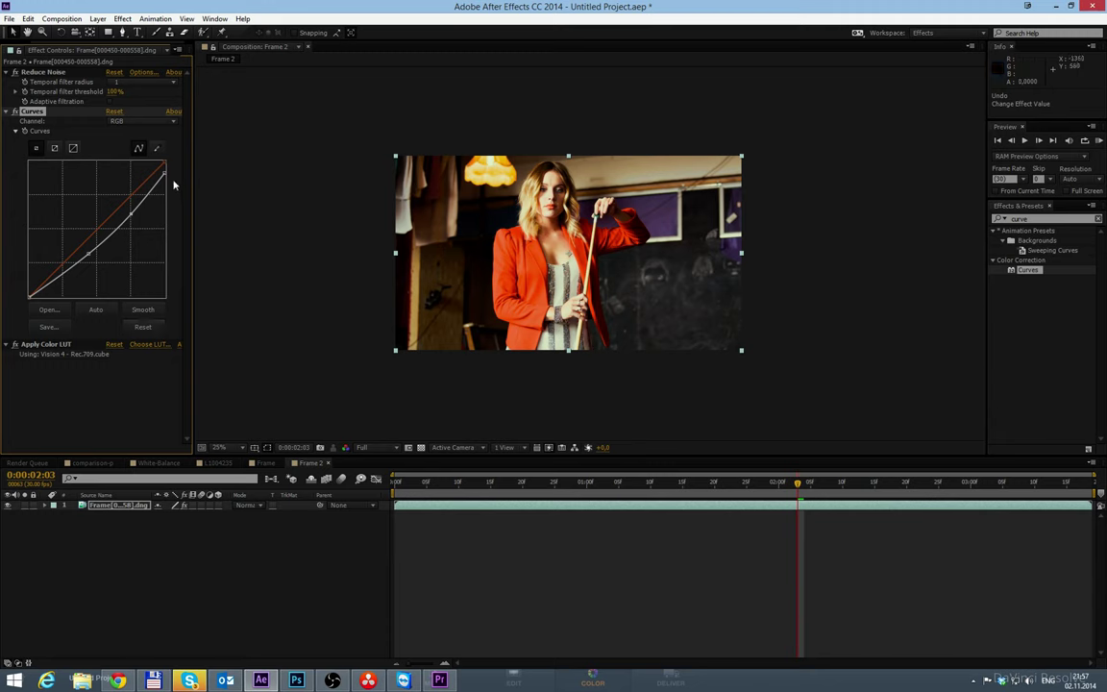
mouse_move(164, 172)
mouse_down()
mouse_move(165, 181)
mouse_move(165, 169)
mouse_up()
drag(131, 215, 128, 212)
drag(109, 260, 81, 251)
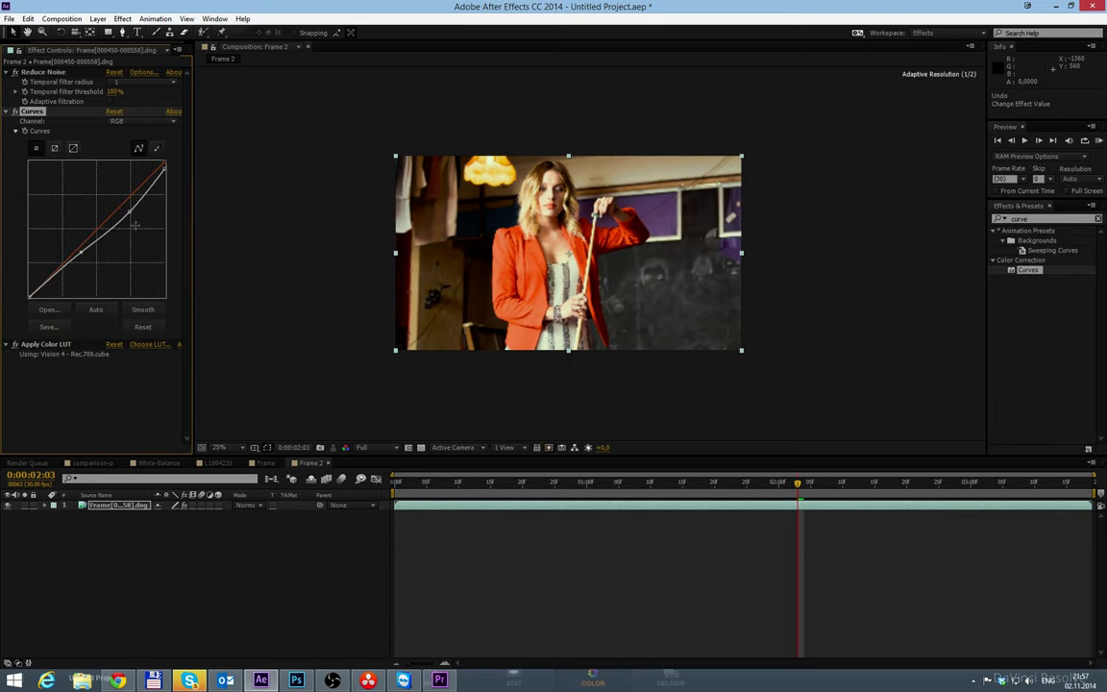
Step: Place Curves after Apply Color LUT, reset it, and lower the RGB curve's white point slightly to tame the highlights
drag(38, 113, 31, 354)
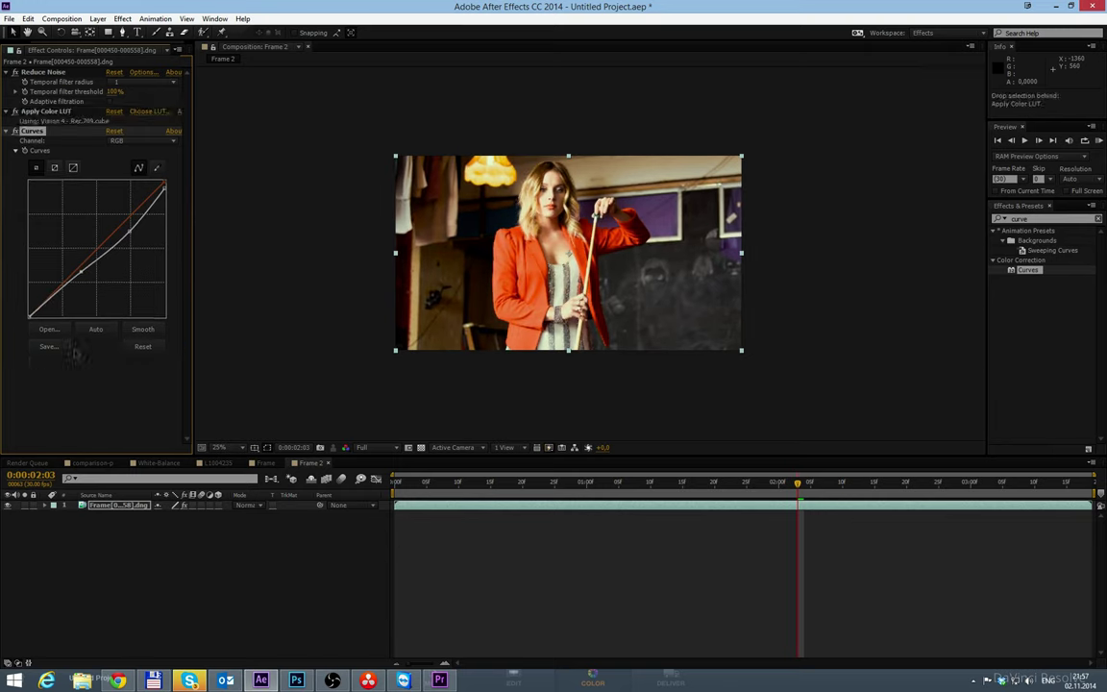
click(115, 131)
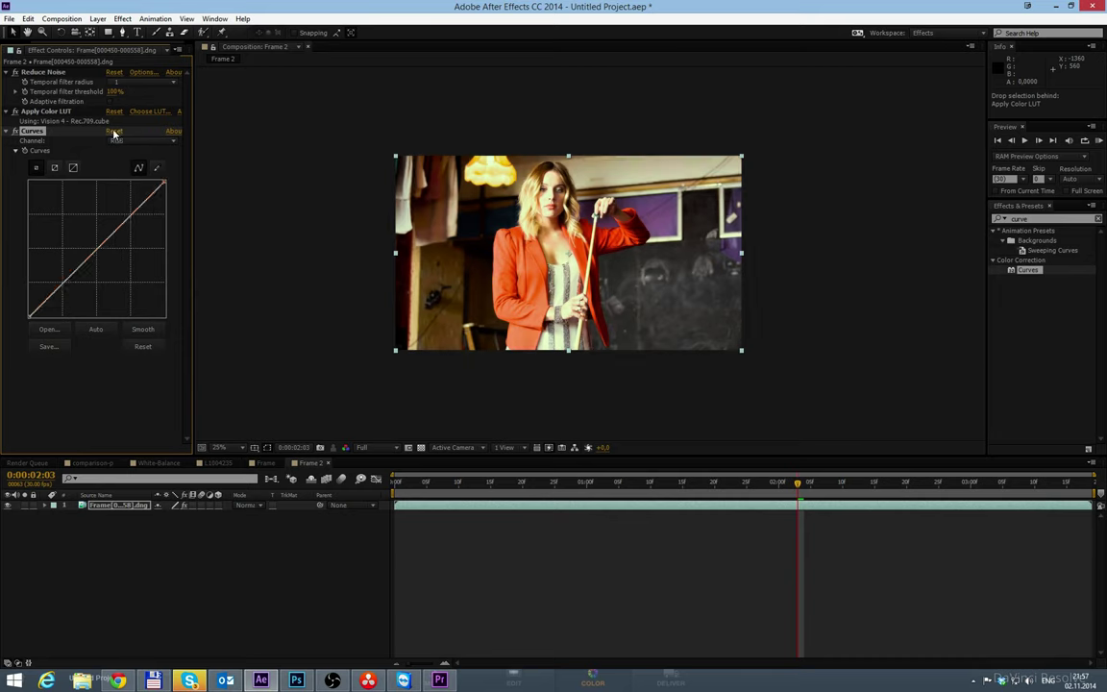
mouse_move(164, 183)
mouse_down()
mouse_move(166, 209)
mouse_move(166, 199)
mouse_up()
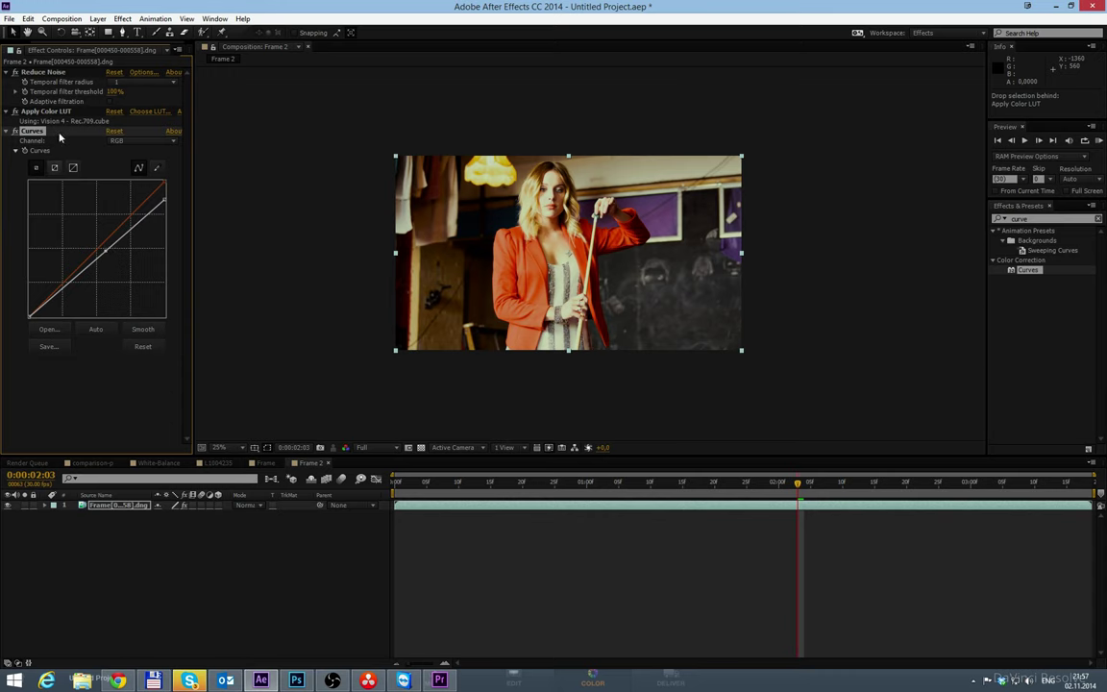
Step: Add an Unsharp Mask effect to the layer and duplicate it four times
scroll(594, 236, up, 2)
scroll(594, 236, down, 2)
drag(1043, 218, 988, 221)
text(unsh)
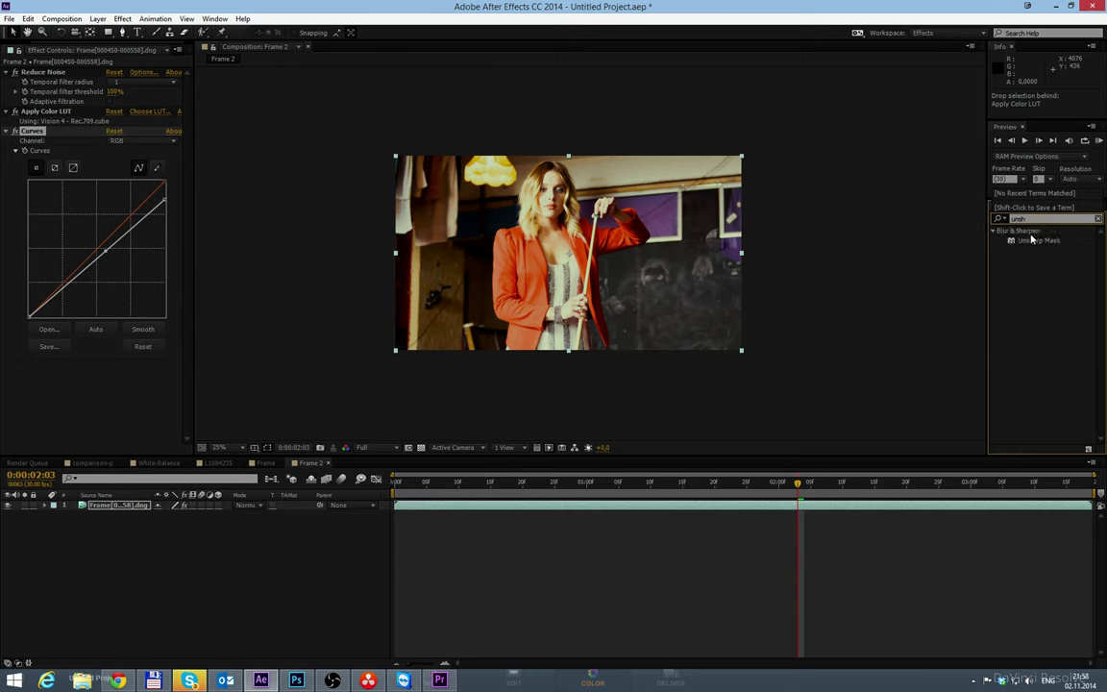
double_click(1033, 240)
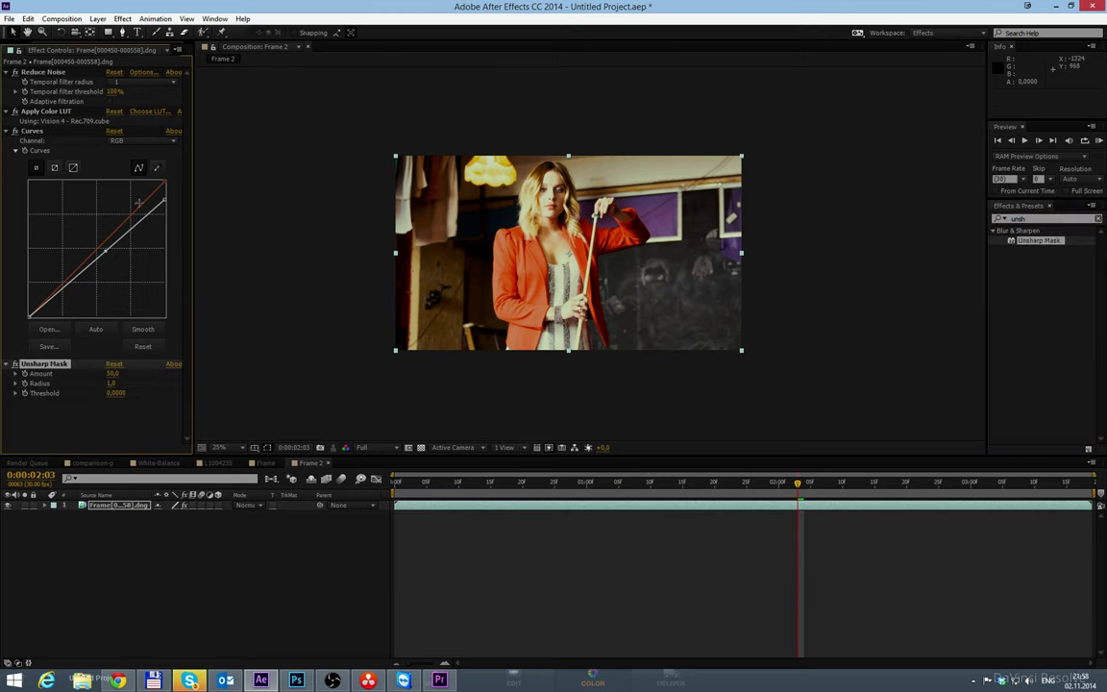
key(ctrl+d)
key(ctrl+d)
key(ctrl+d)
key(ctrl+d)
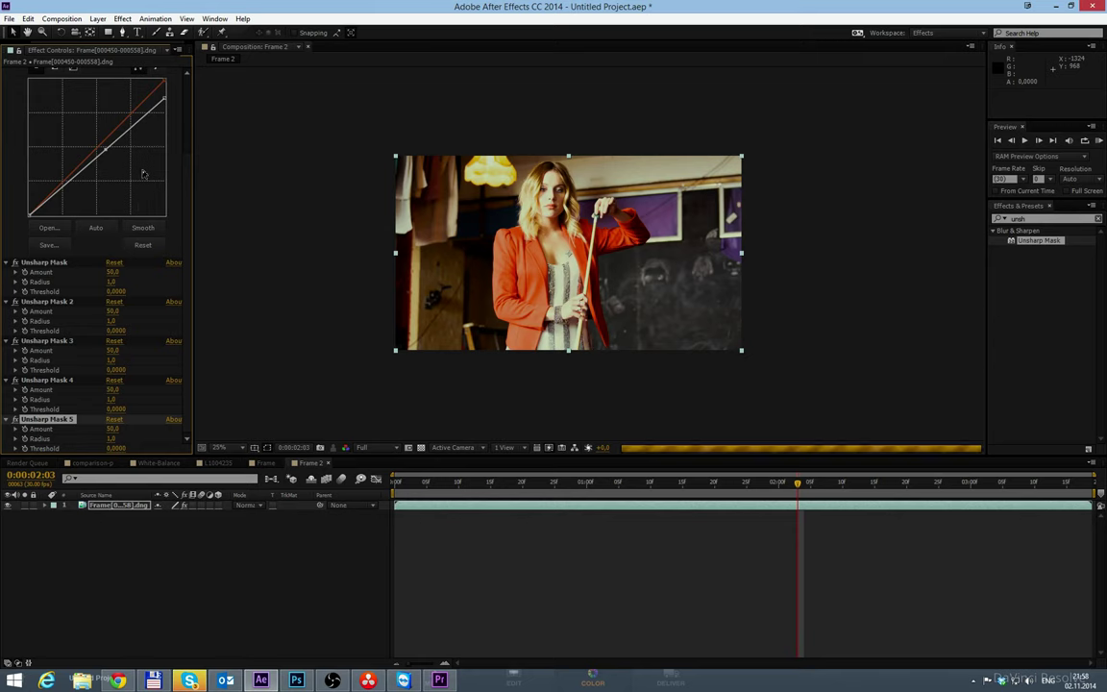
Step: Set the radius to 300 for the first Unsharp Mask, 150 for the third, and 75 for the fourth
click(113, 281)
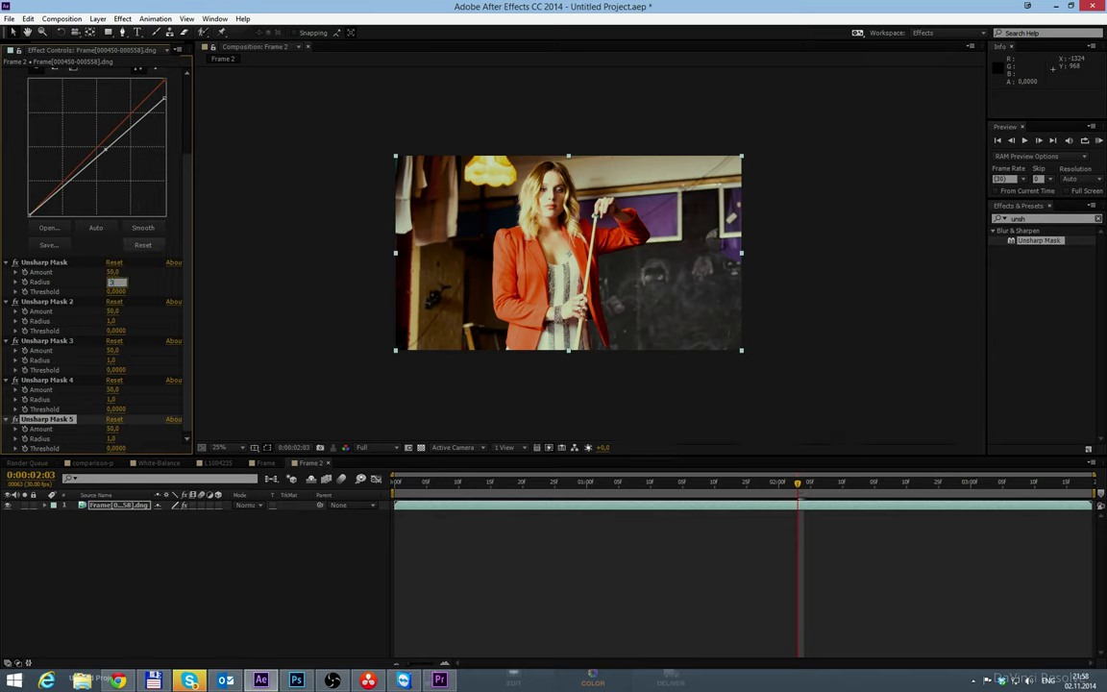
text(300)
key(Return)
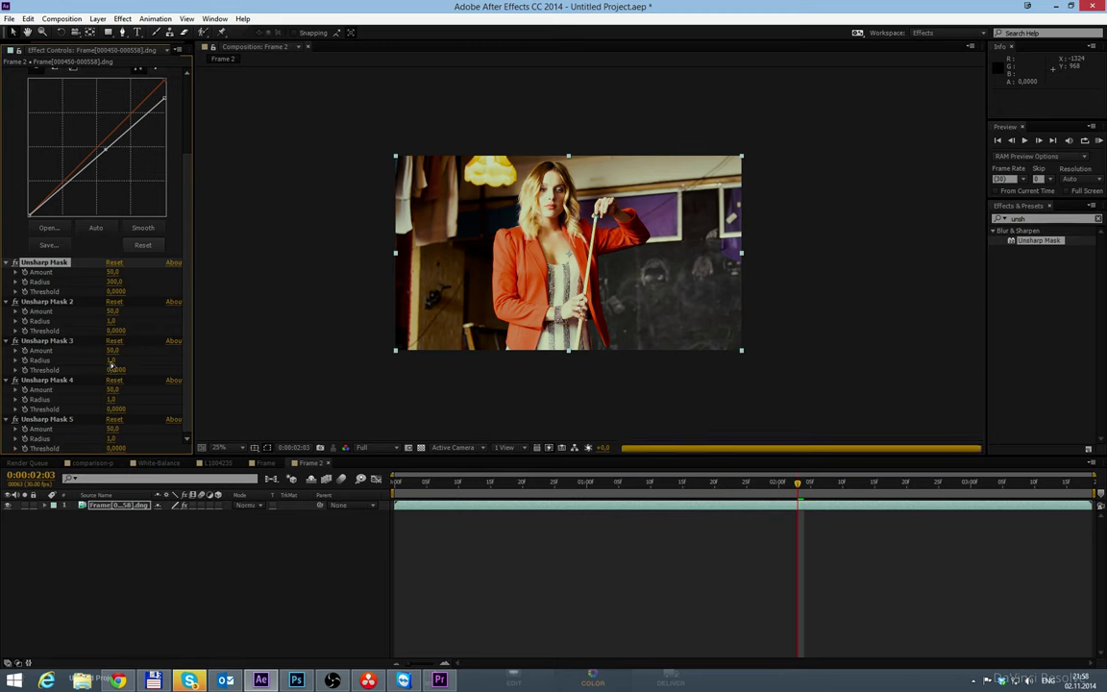
click(114, 361)
text(150)
key(Return)
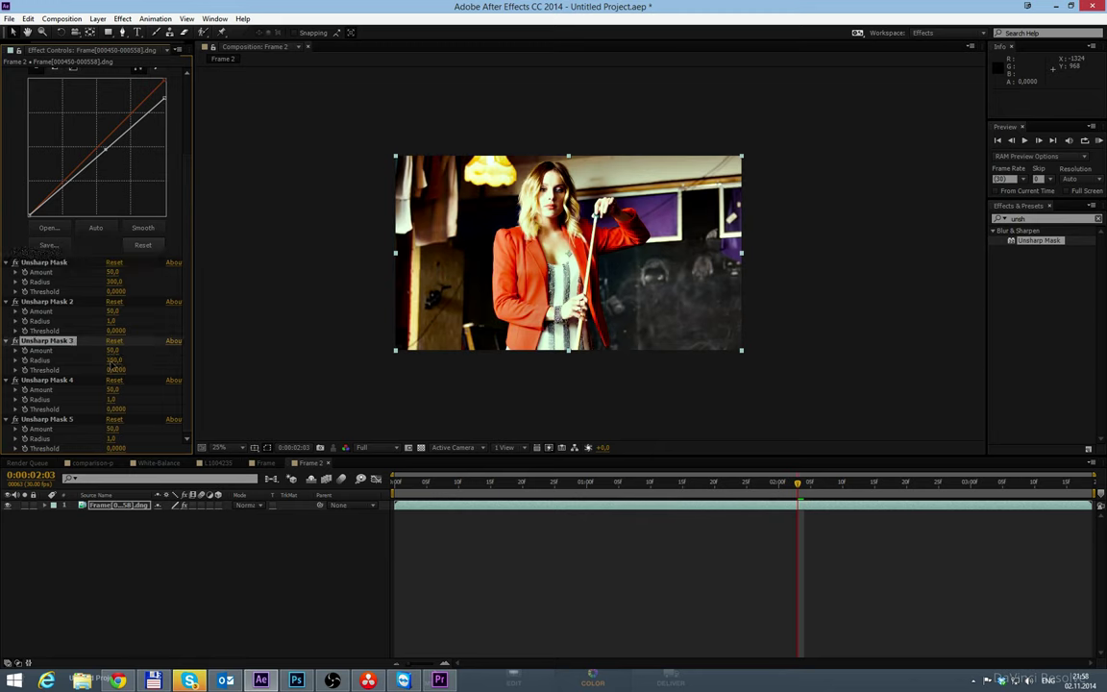
click(115, 399)
text(7)
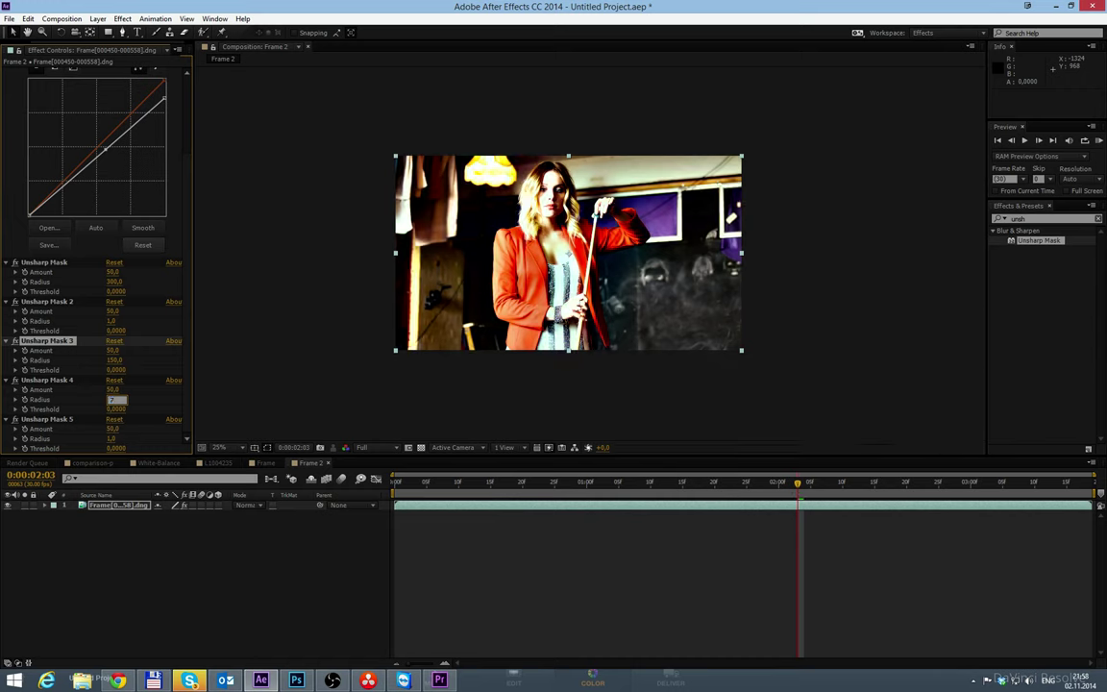
text(5)
key(Return)
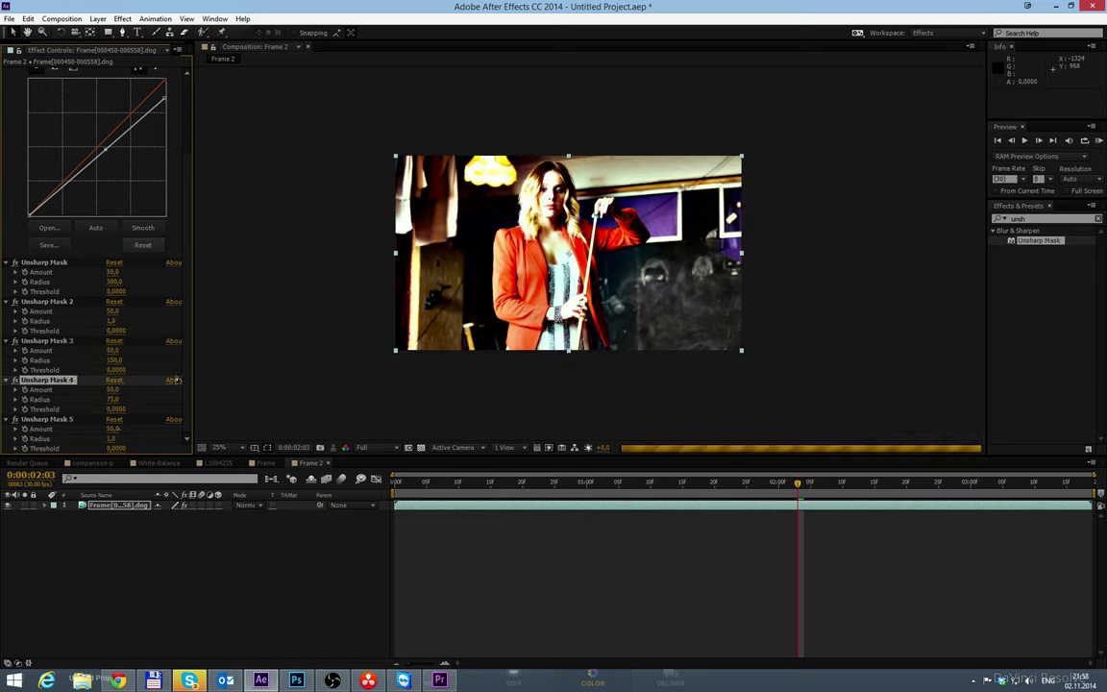
Step: Set the amount to 5 for each of the first four Unsharp Mask effects
click(113, 272)
text(5)
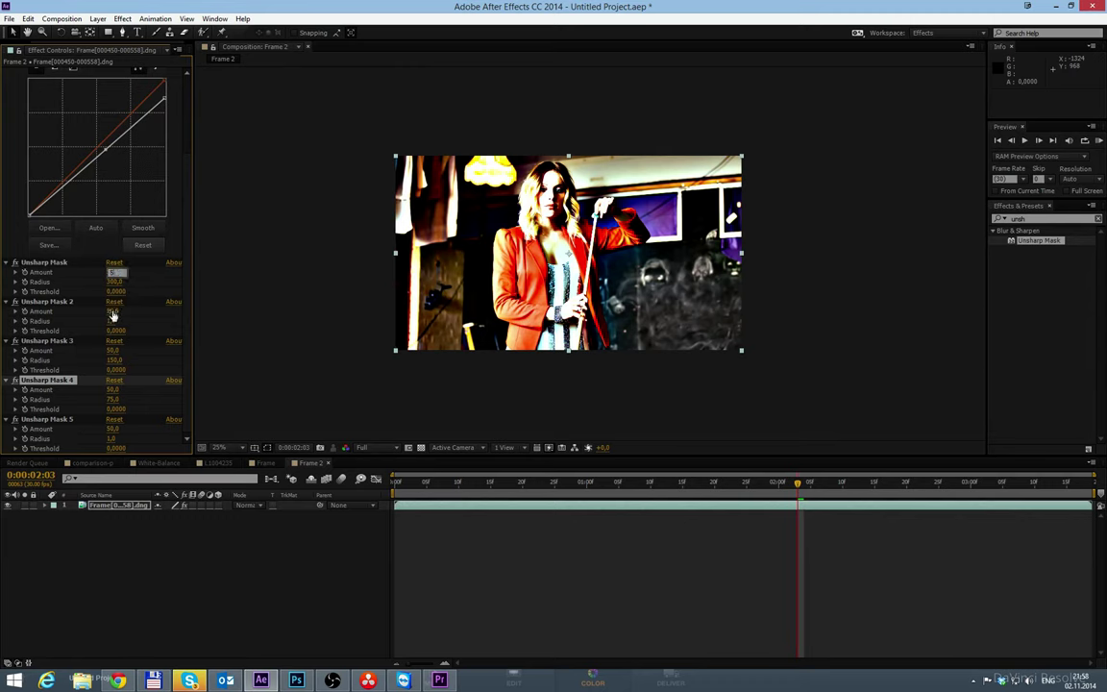
click(113, 311)
text(5)
key(Return)
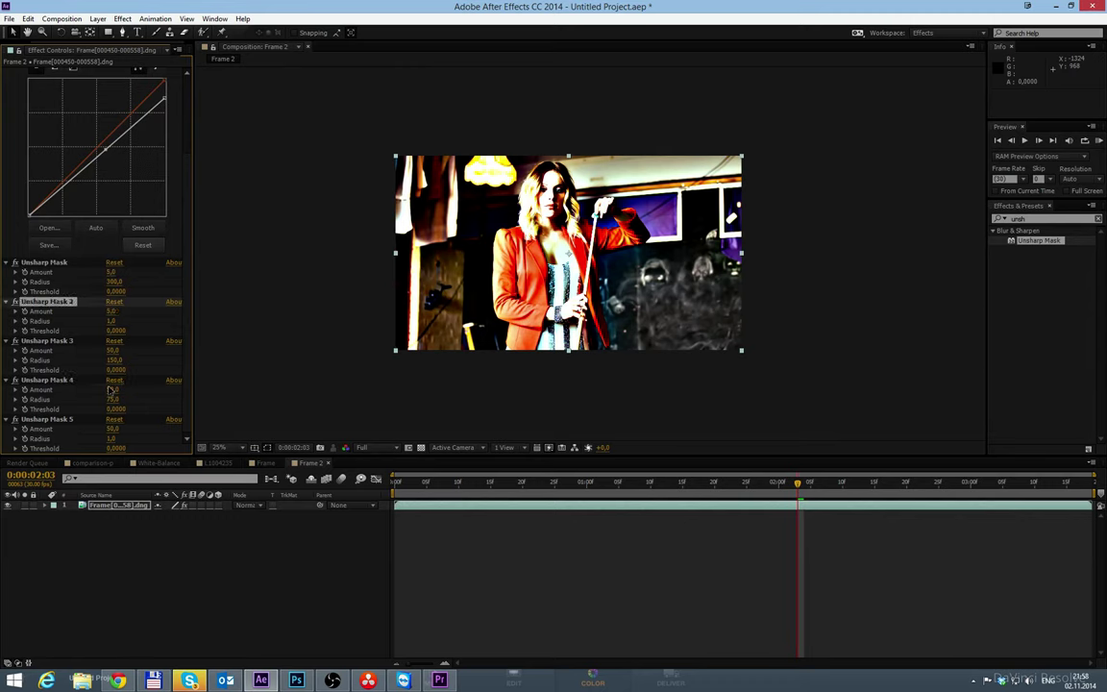
click(113, 350)
text(5)
key(Return)
click(114, 389)
text(5)
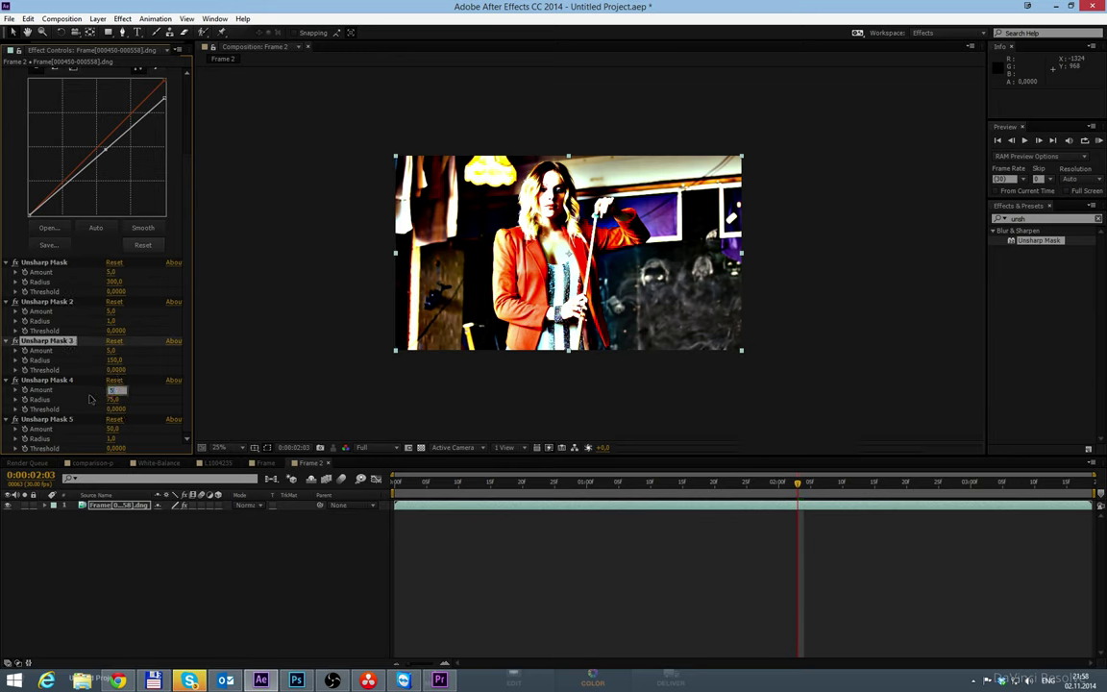
key(Return)
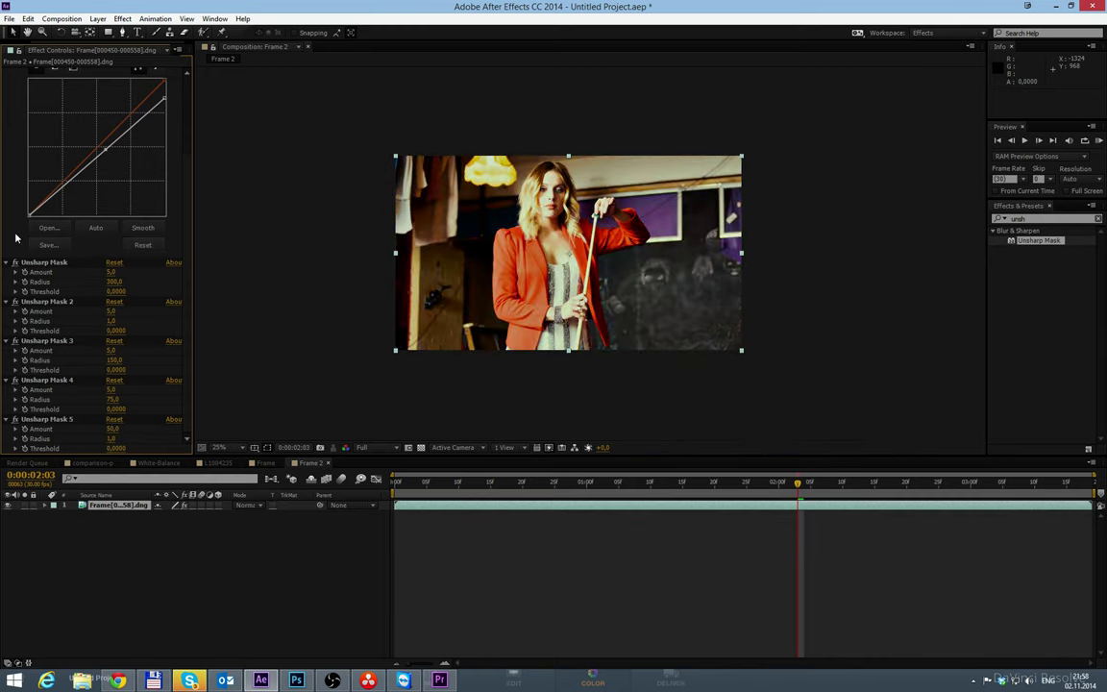
Step: Collapse all five Unsharp Mask effects and turn them off together
click(36, 262)
shift+click(41, 420)
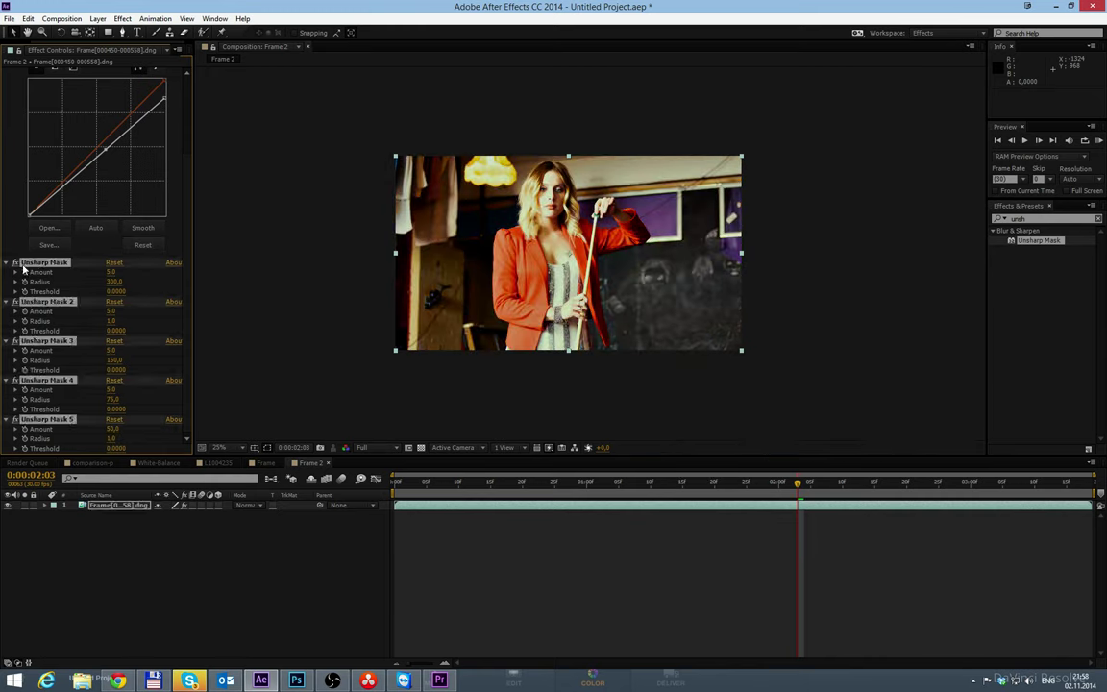
click(7, 262)
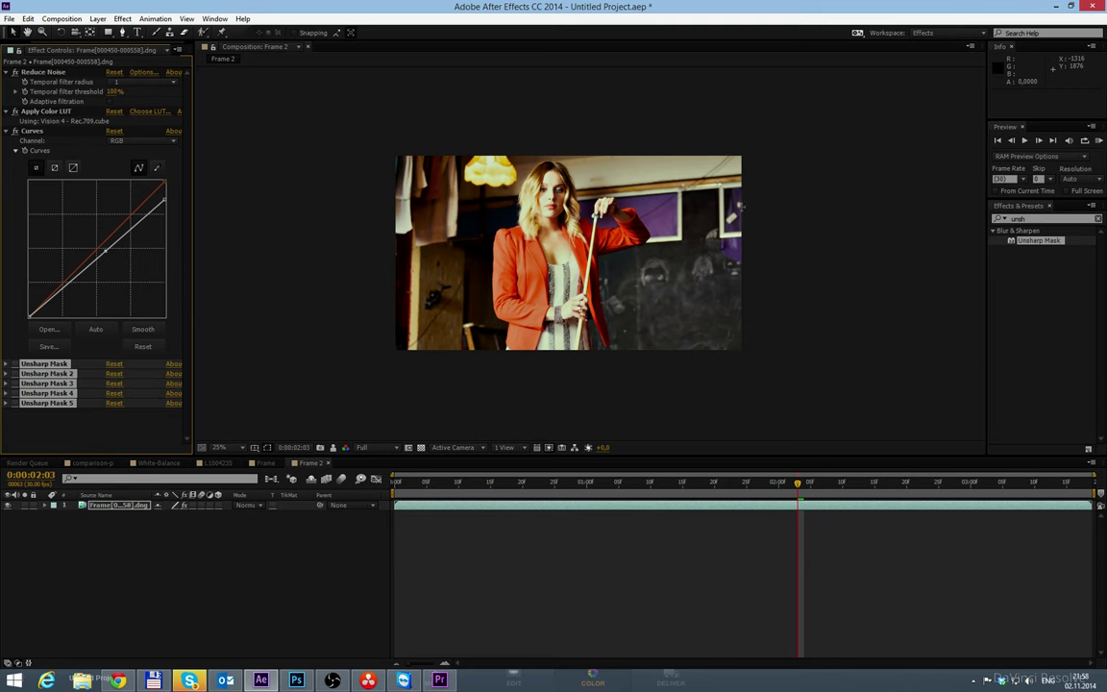
Step: Compare the sharpened and unsharpened picture at 50% using the snapshot, and turn all five Unsharp Mask effects back on
click(761, 189)
scroll(760, 189, up, 2)
key(space)
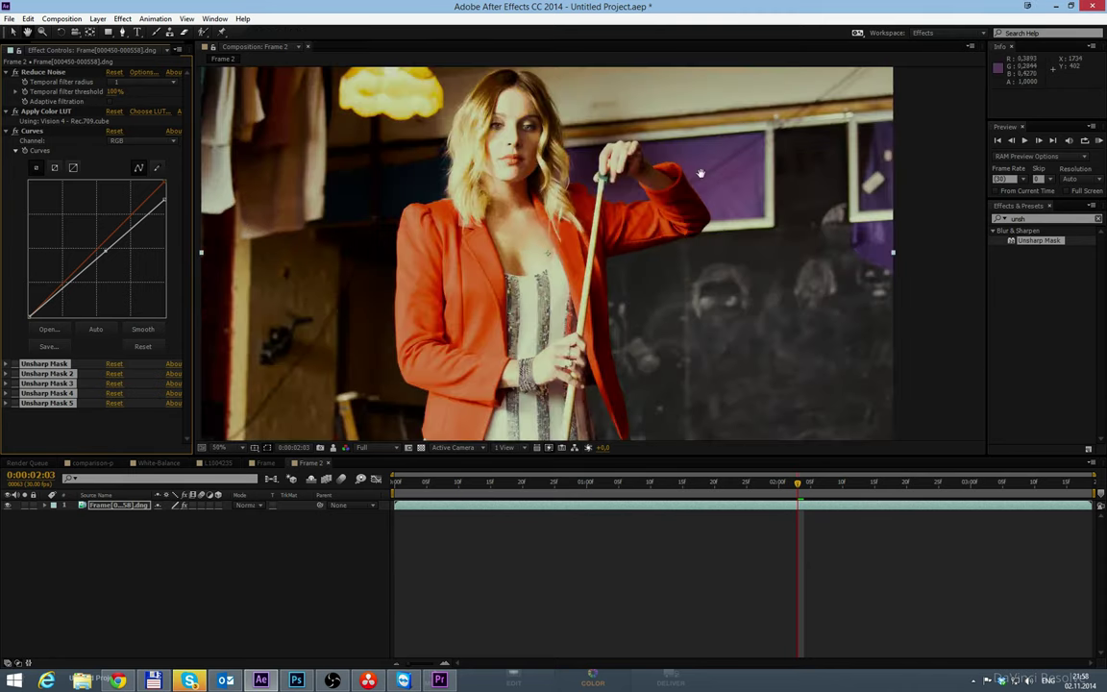
drag(710, 165, 660, 225)
key(F5)
key(F5)
key(F5)
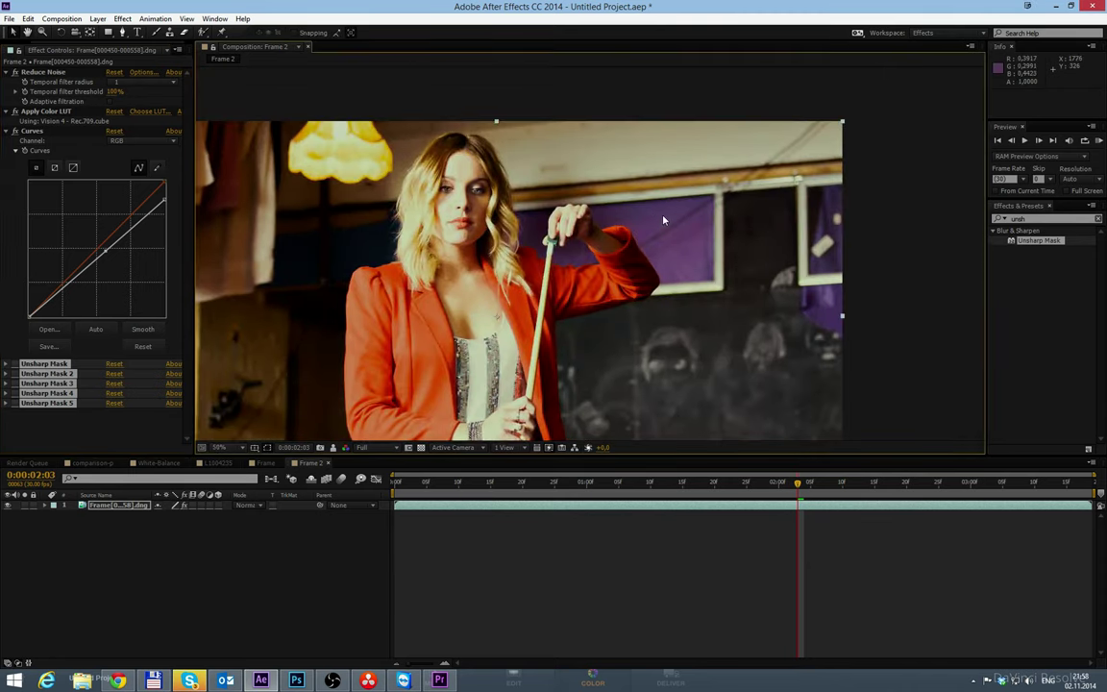
key(F5)
key(F5)
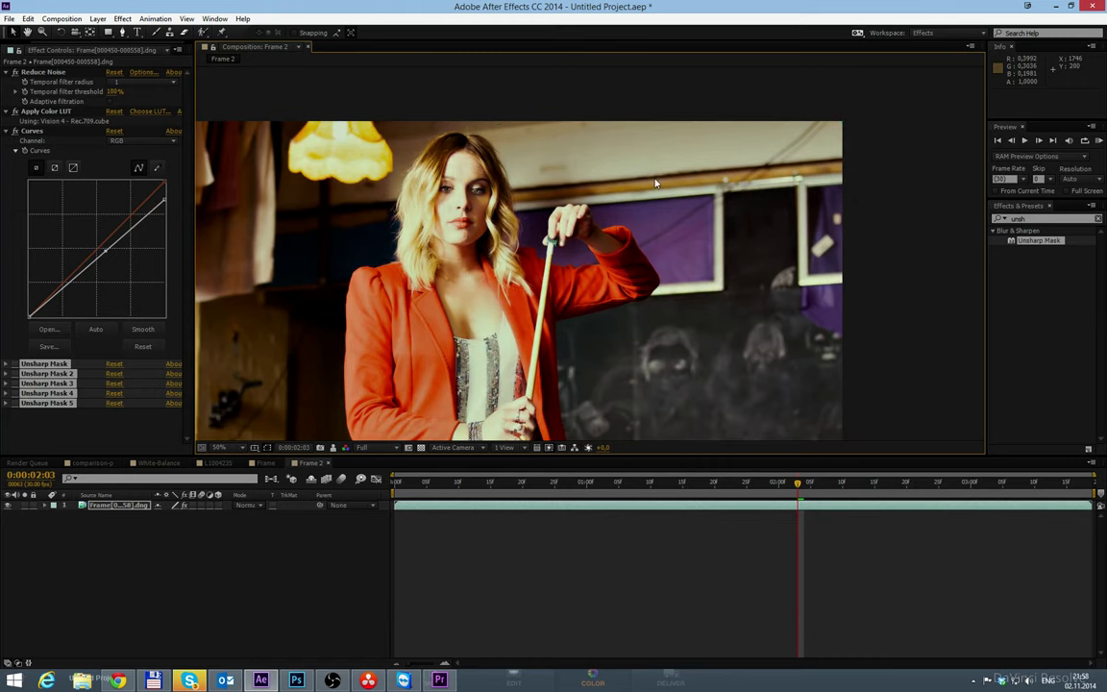
key(comma)
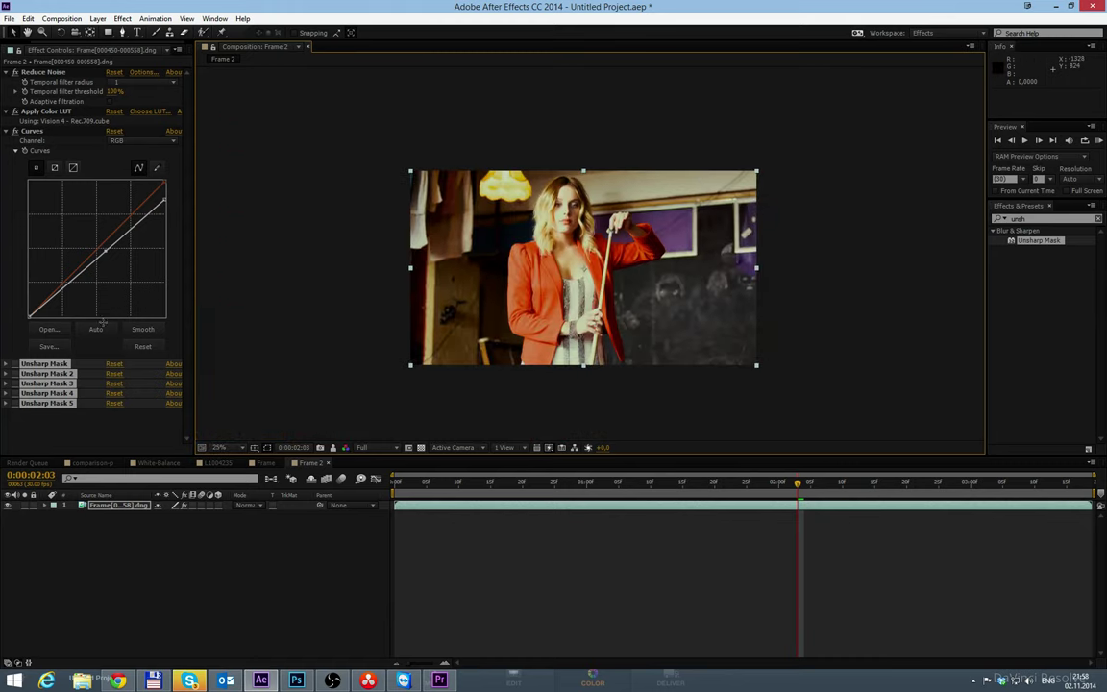
click(13, 366)
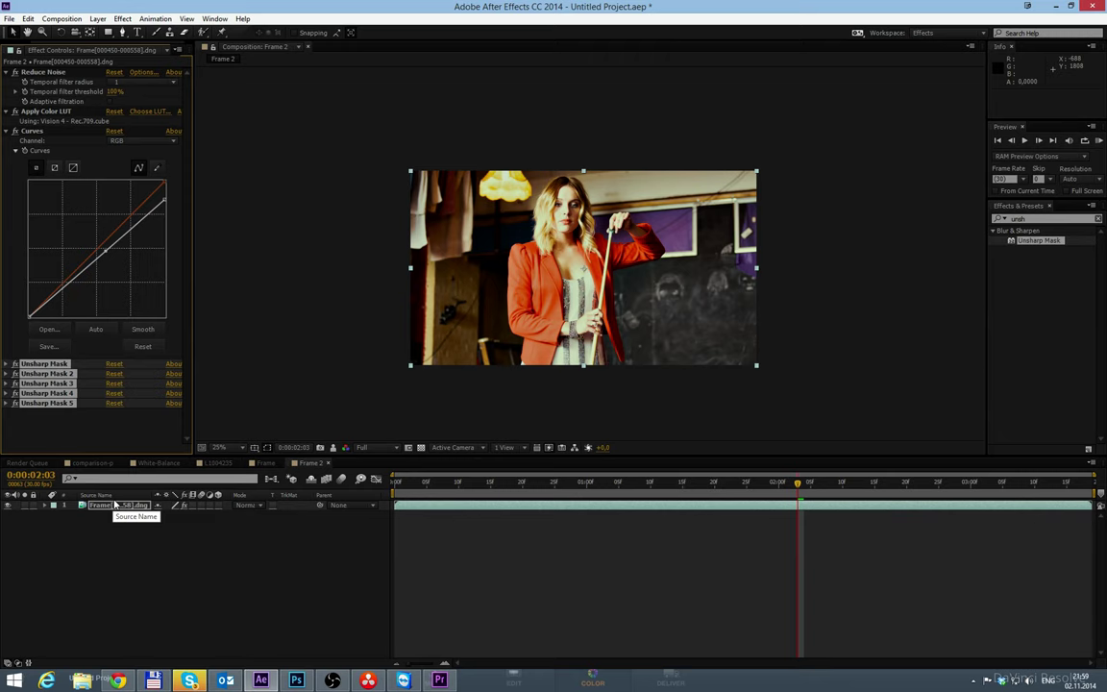
Step: Examine the sharpened picture up close at 200% around the face and raised hand, and at 50%
scroll(611, 237, up, 6)
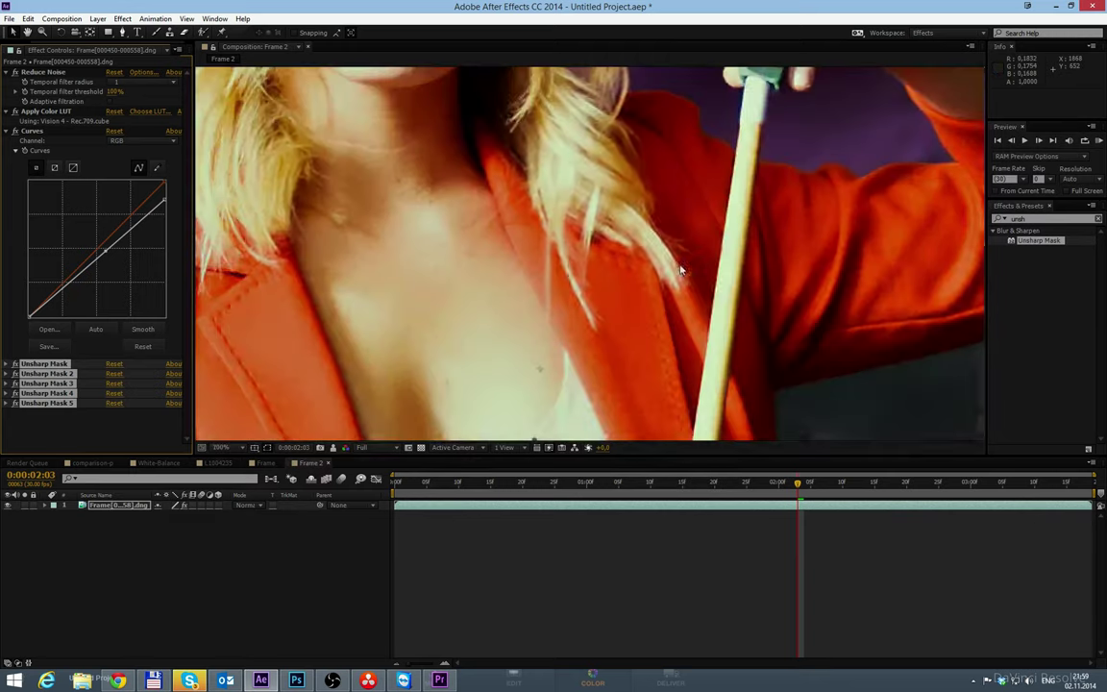
drag(731, 213, 584, 322)
drag(713, 101, 651, 266)
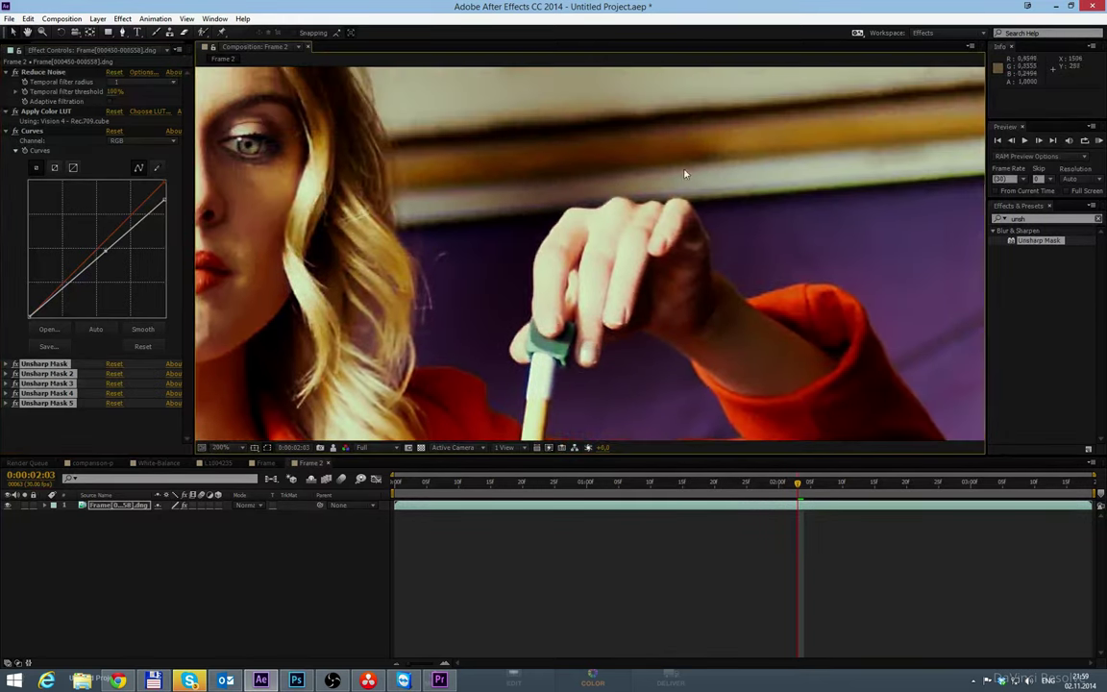
scroll(701, 188, down, 6)
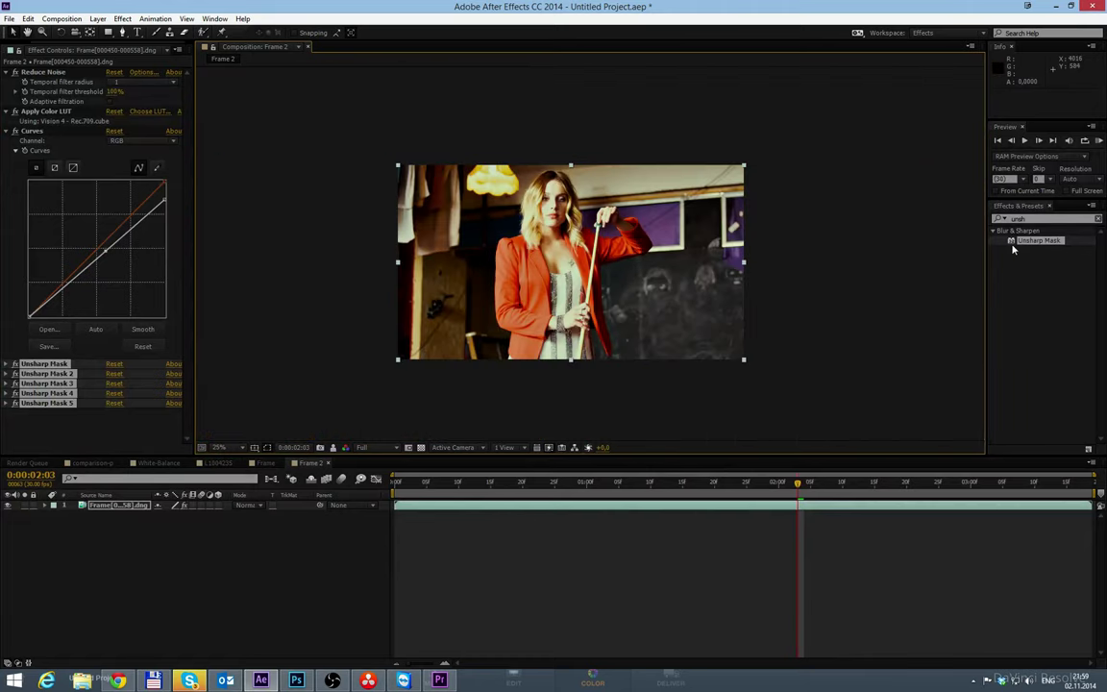
scroll(896, 250, up, 2)
drag(747, 265, 784, 269)
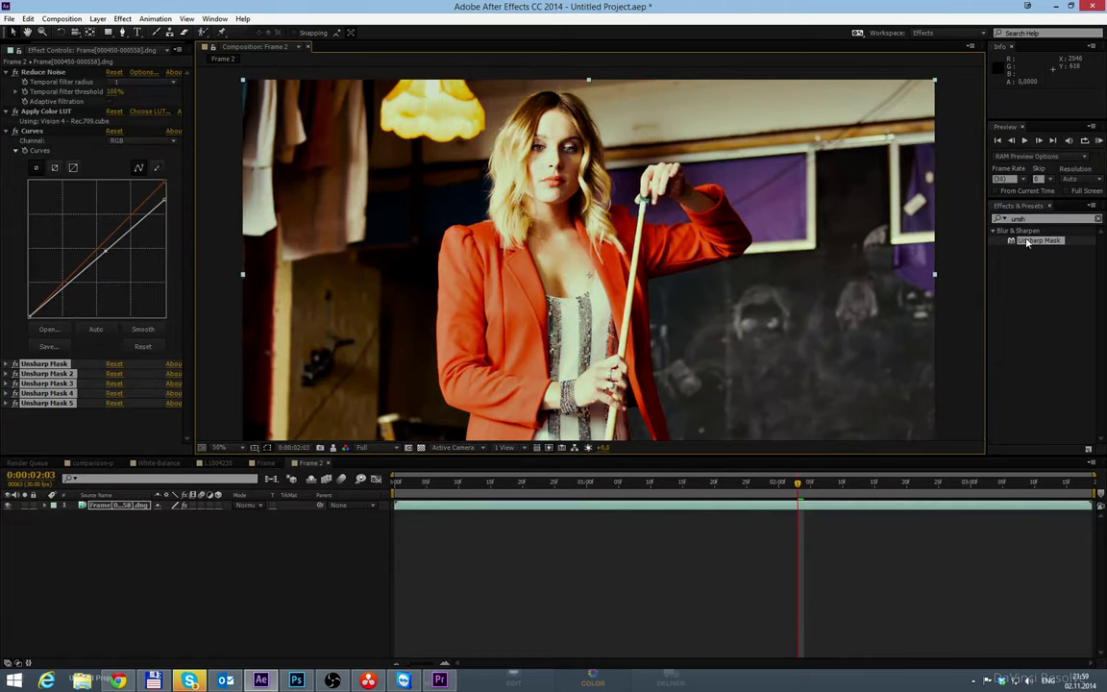
Step: Find the FilmConvert Pro 2.1 effect and apply it to the frame sequence layer
click(1008, 218)
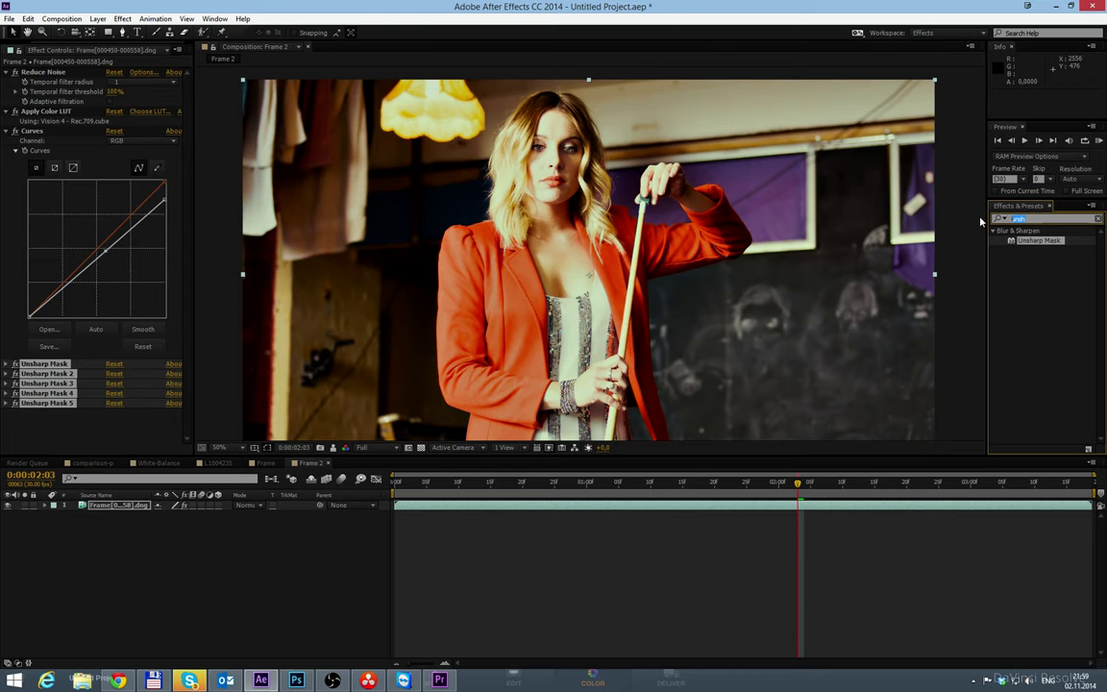
text(fi)
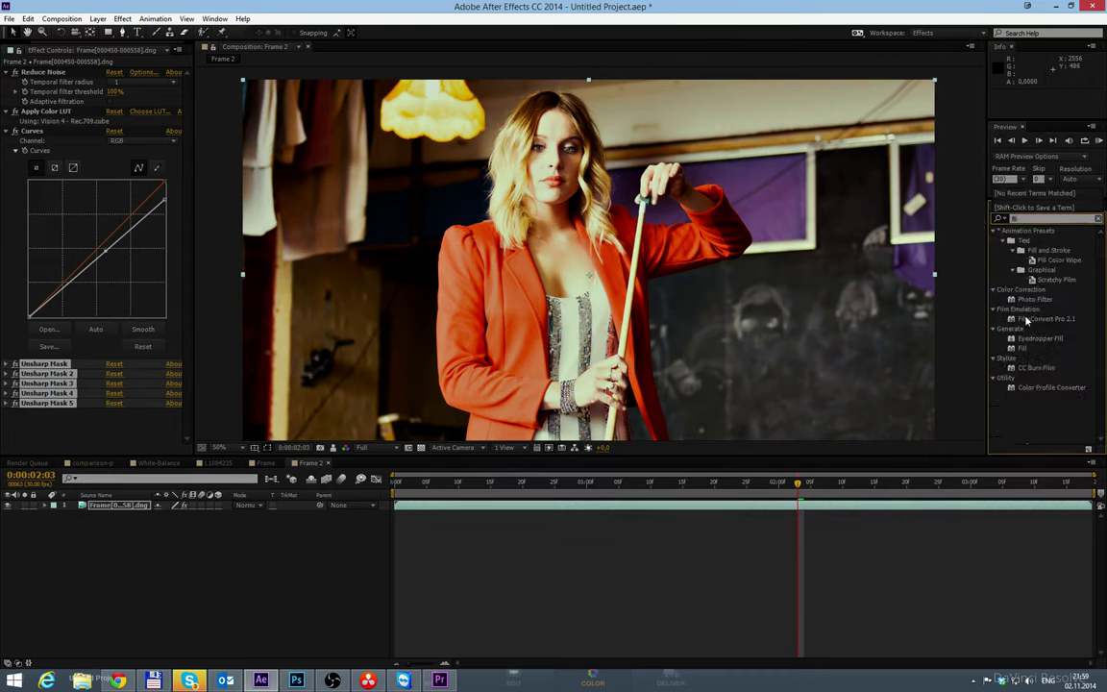
click(1020, 314)
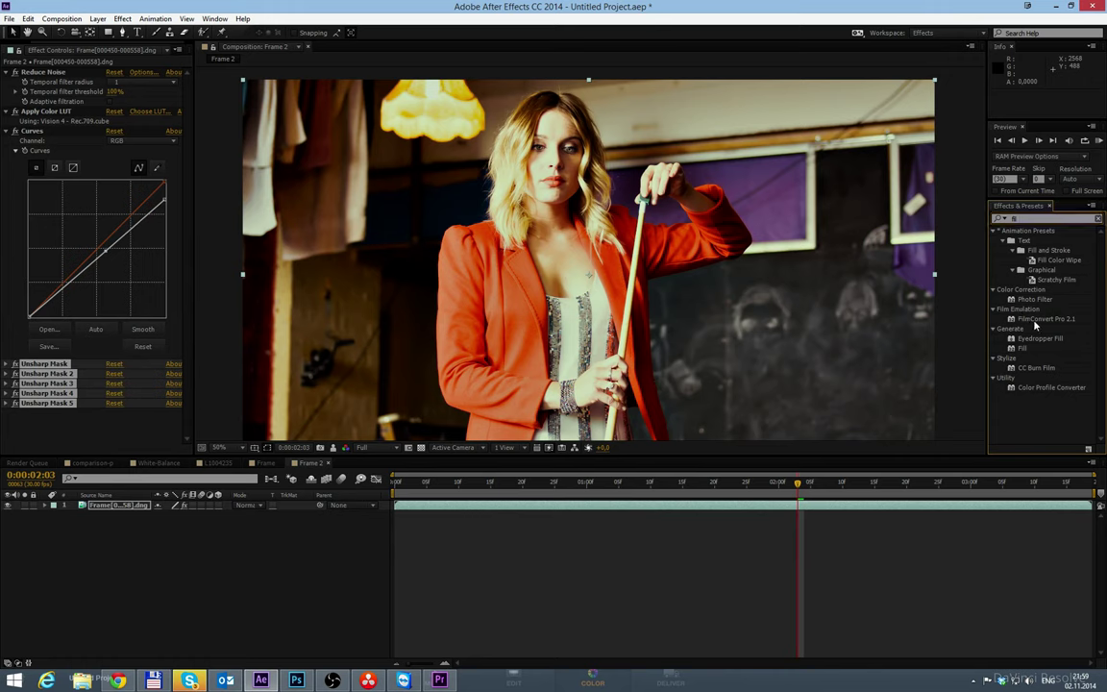
double_click(1035, 321)
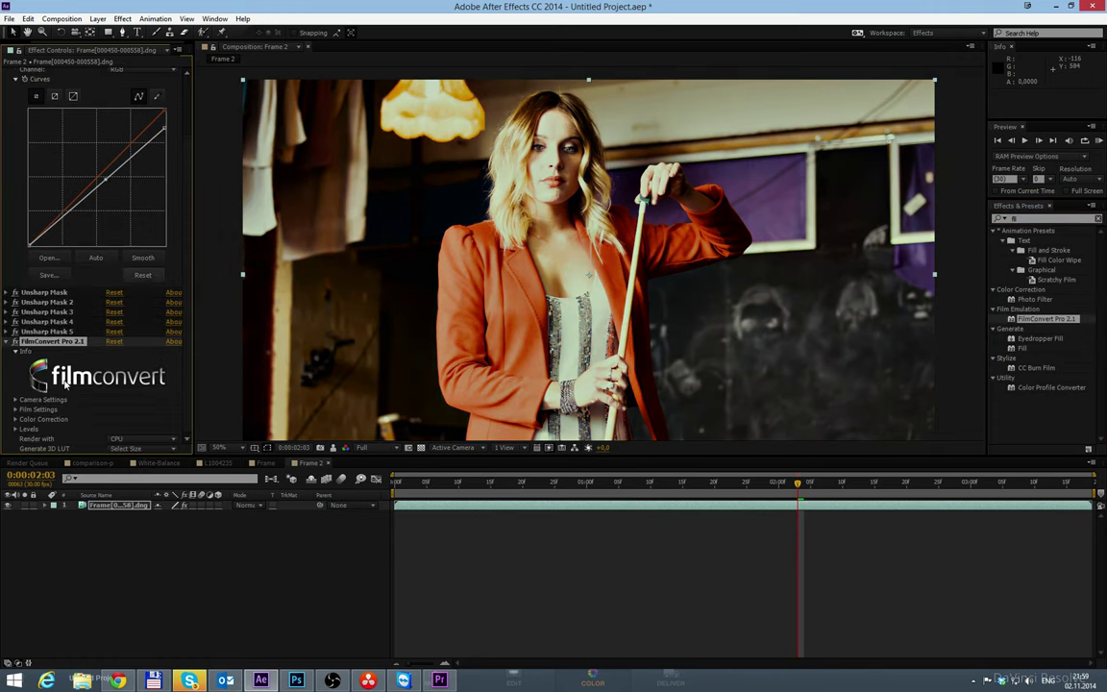
Step: Expand FilmConvert's camera and film settings and set both Film Color and Curve to 0%
click(15, 399)
scroll(19, 375, down, 2)
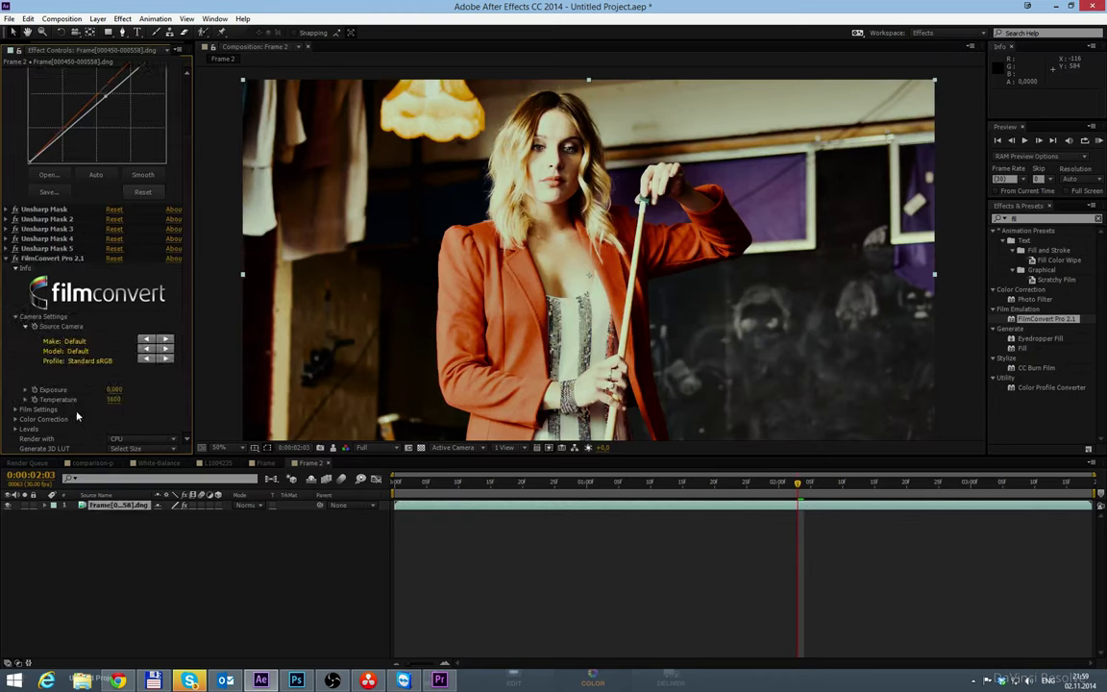
scroll(15, 415, down, 2)
click(19, 359)
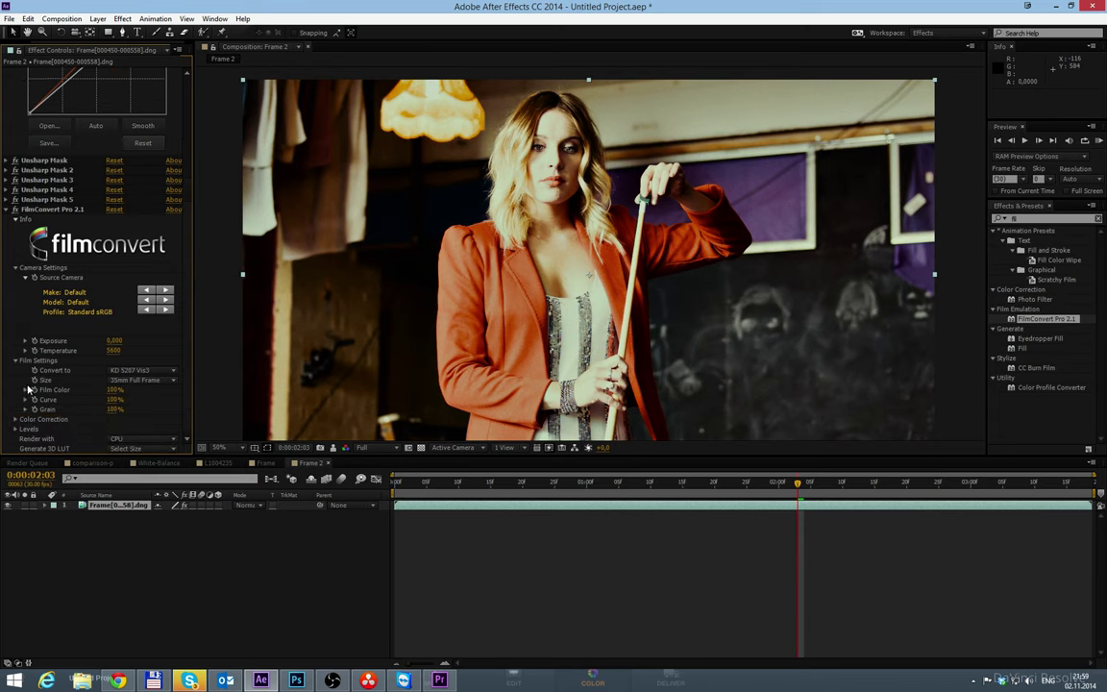
drag(112, 390, 108, 408)
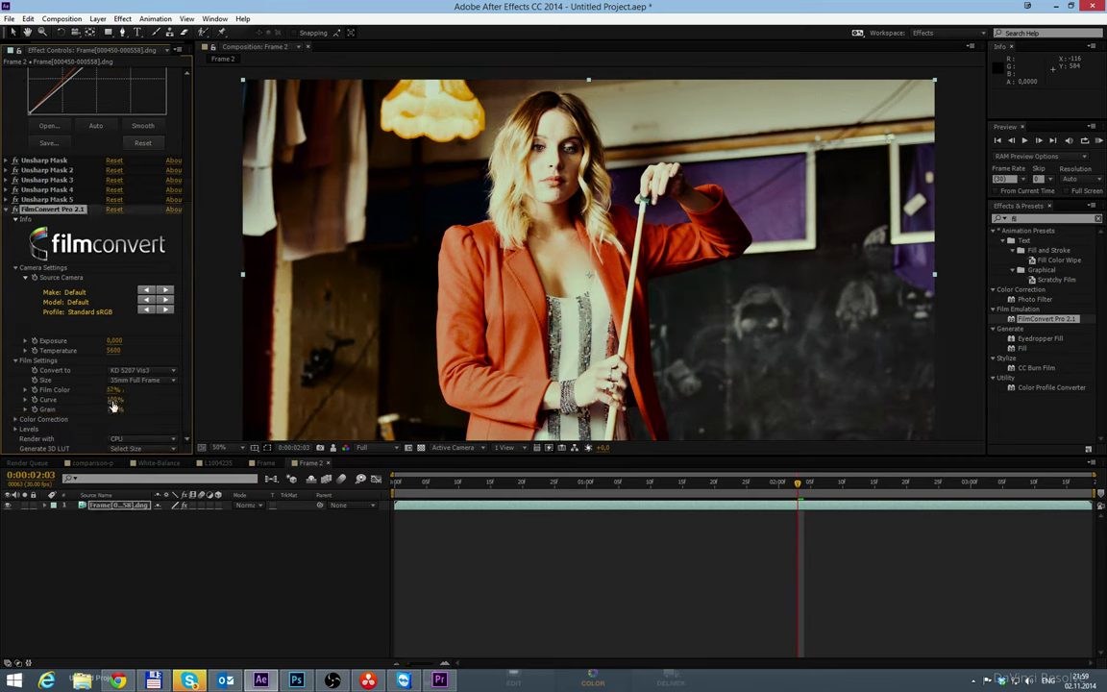
click(113, 389)
text(0)
key(Tab)
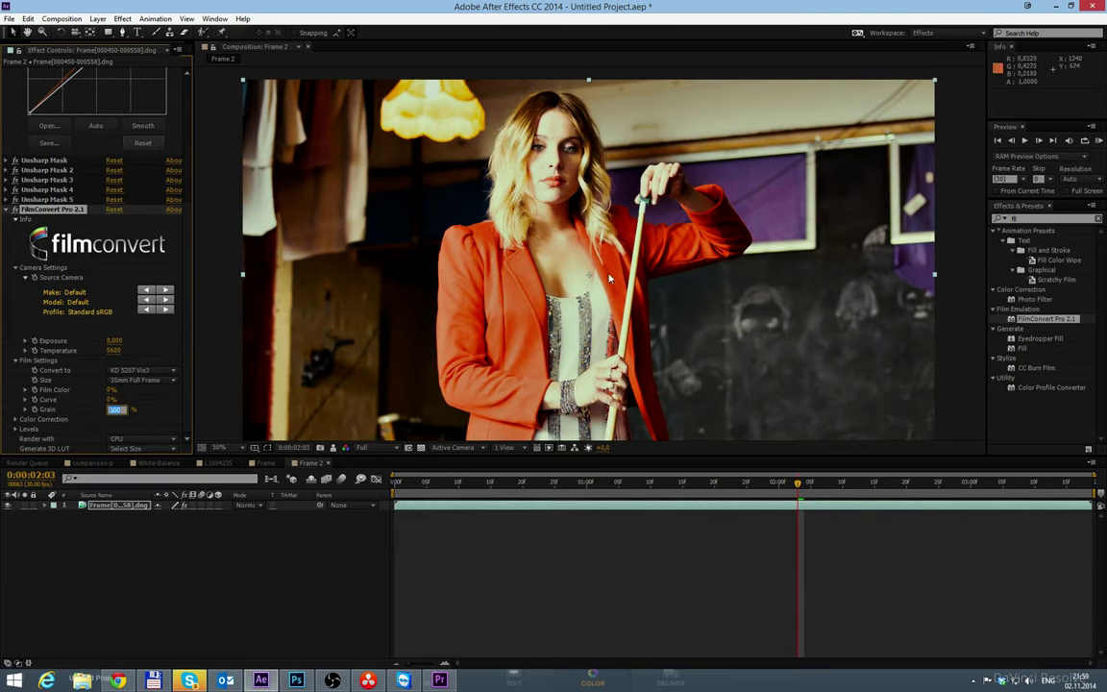
click(574, 533)
Step: Compare the film grain at 400% for KD 5213 Vis3 and FJ 8543 VD, and set the film stock to FJ 8563 RL
scroll(640, 239, up, 3)
drag(640, 240, 521, 318)
drag(730, 154, 548, 336)
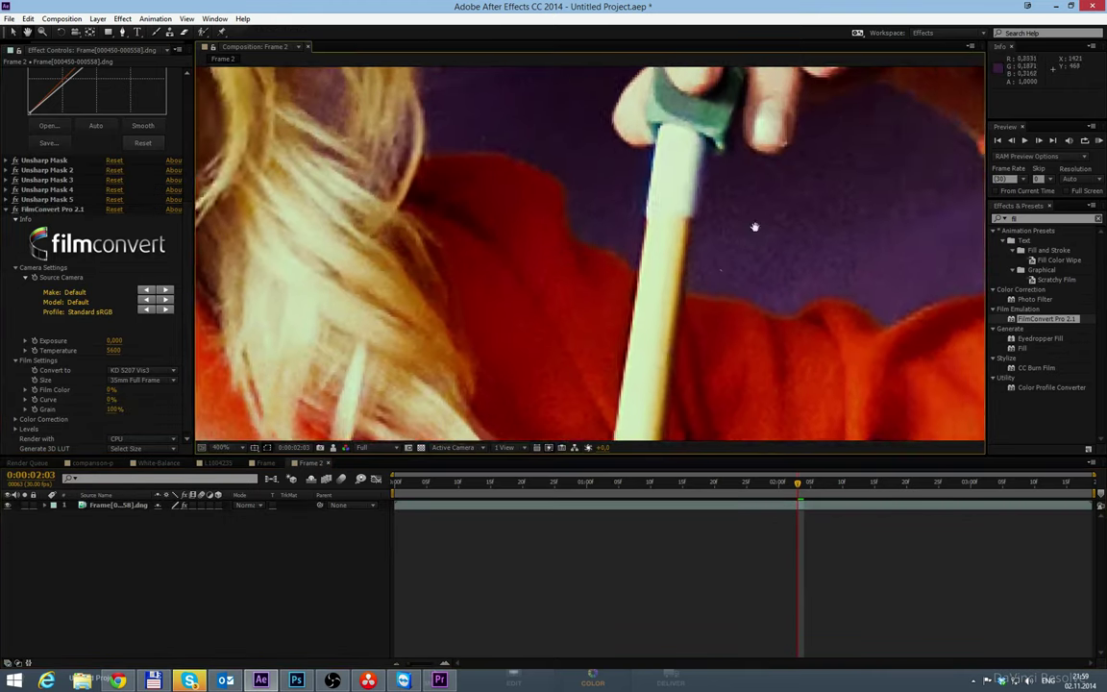
drag(755, 228, 668, 426)
drag(692, 144, 724, 366)
drag(724, 242, 743, 285)
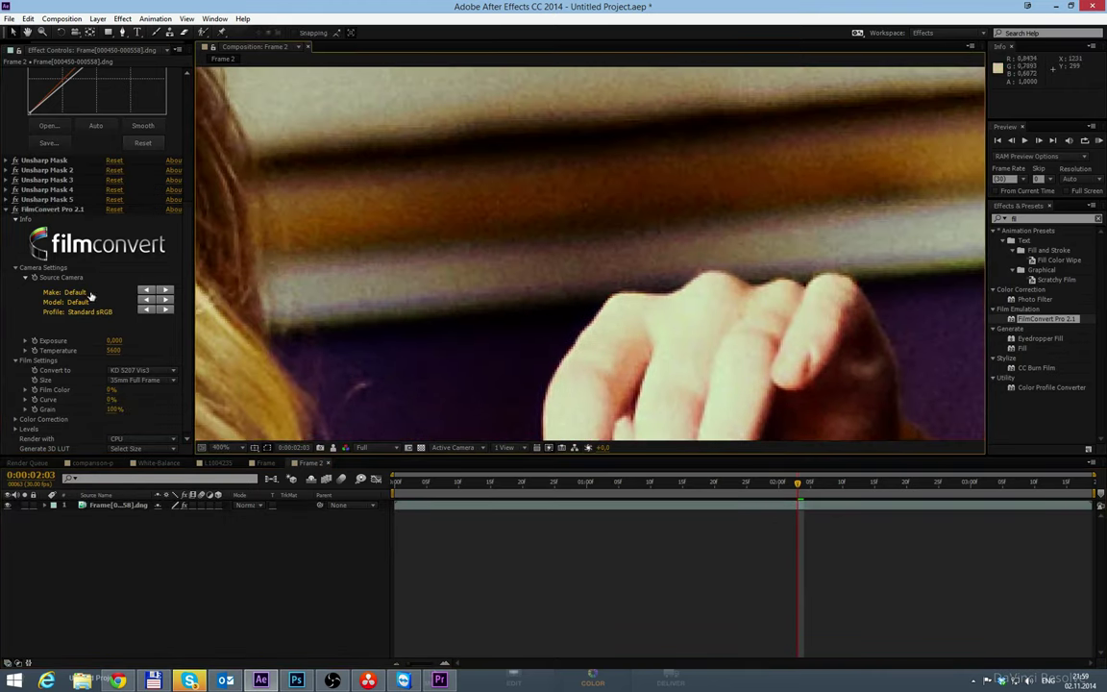
click(142, 370)
click(159, 402)
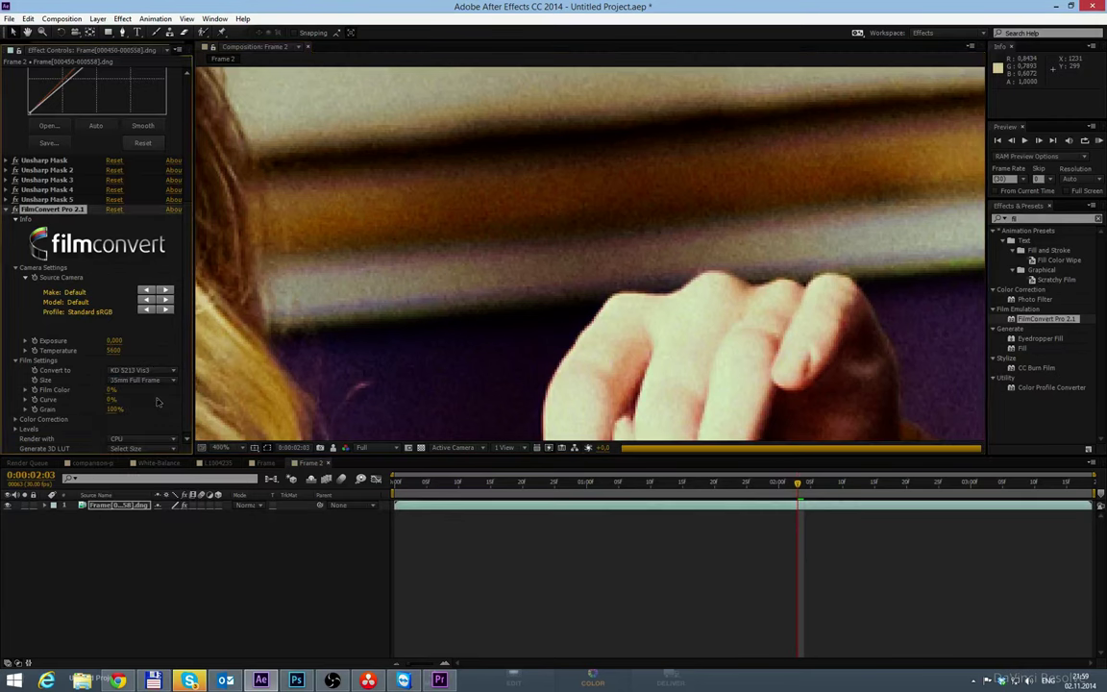
click(139, 377)
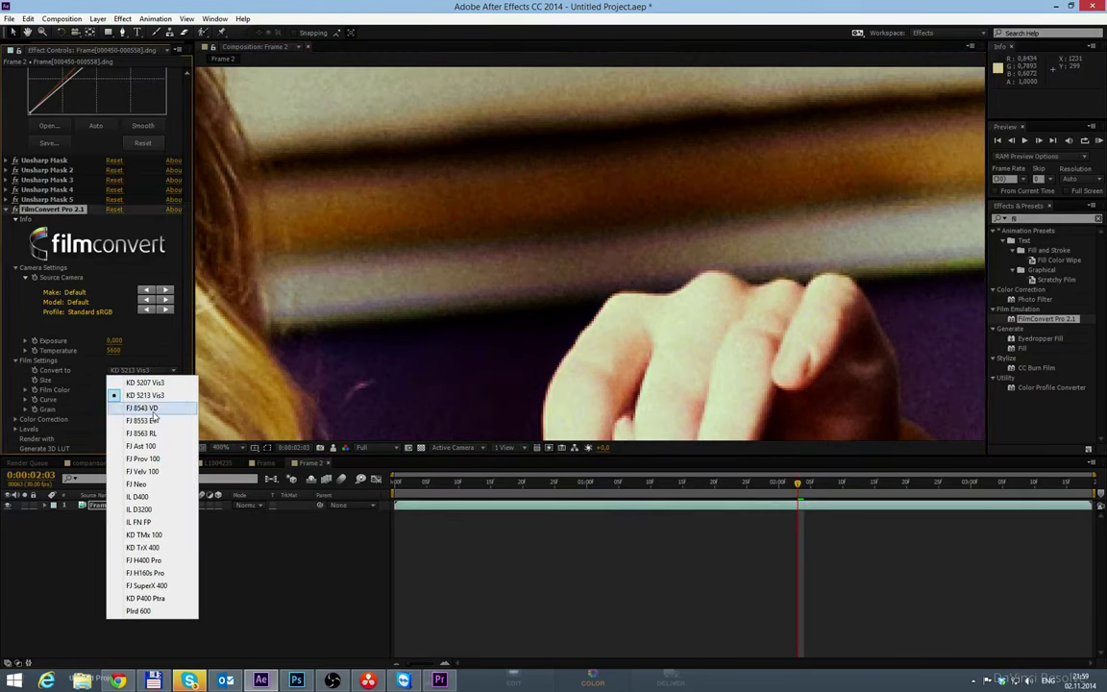
click(140, 385)
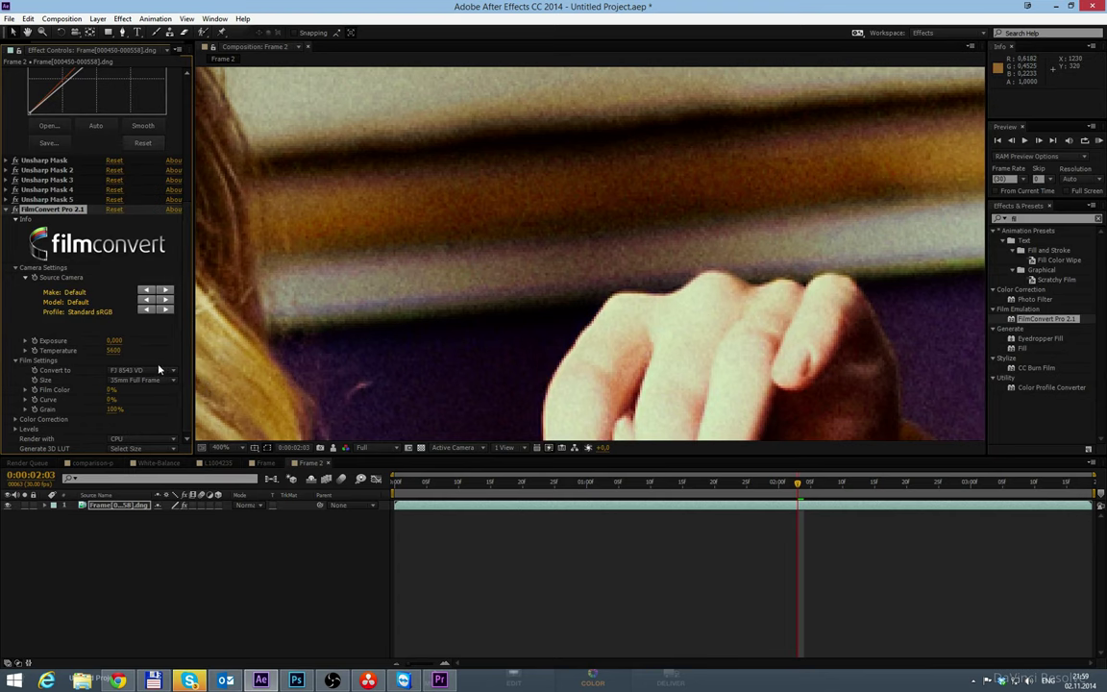
click(143, 373)
Step: Set the FilmConvert grain to 60% and check the picture at 50%
click(117, 412)
click(116, 411)
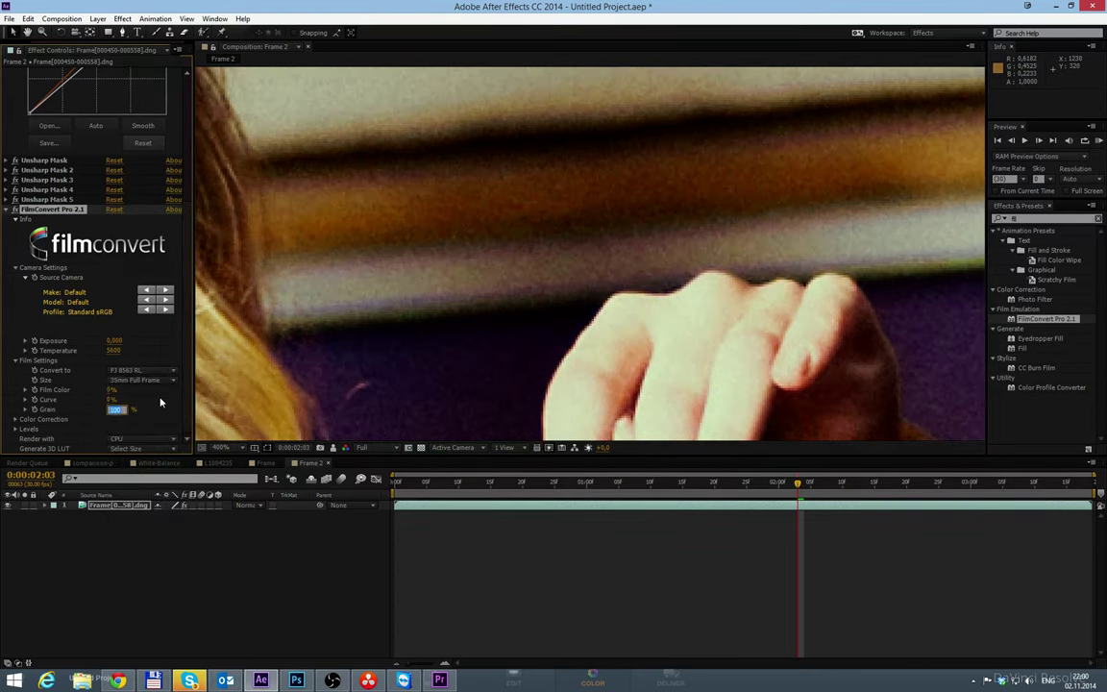
text(60)
key(Return)
click(15, 210)
scroll(579, 203, down, 3)
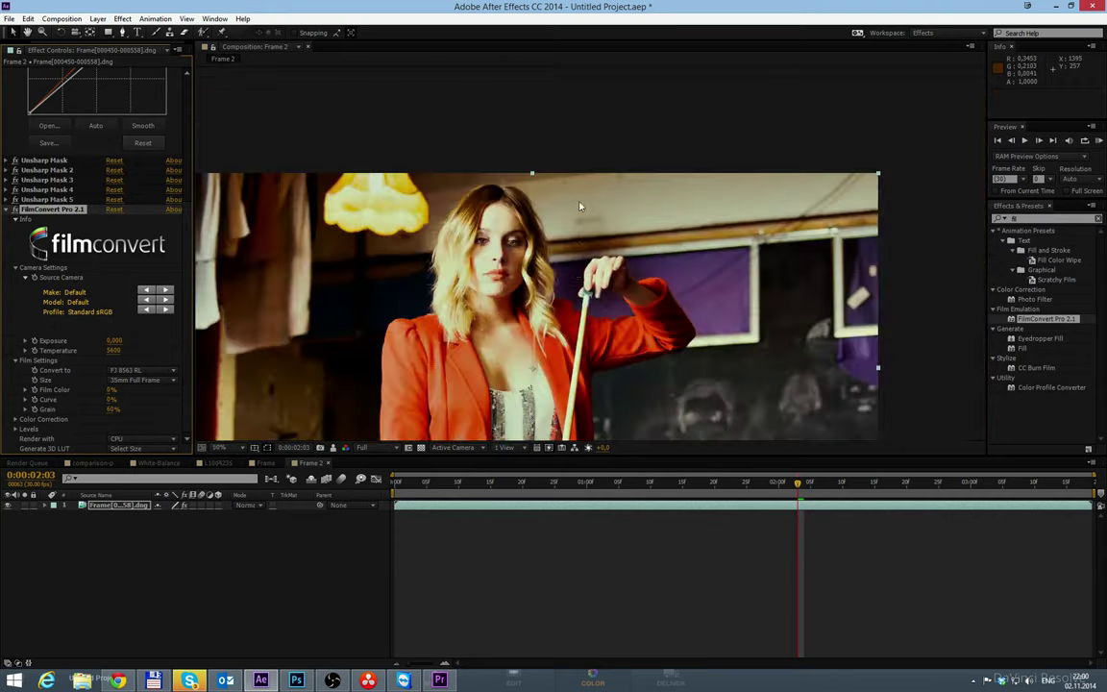
drag(570, 291, 611, 168)
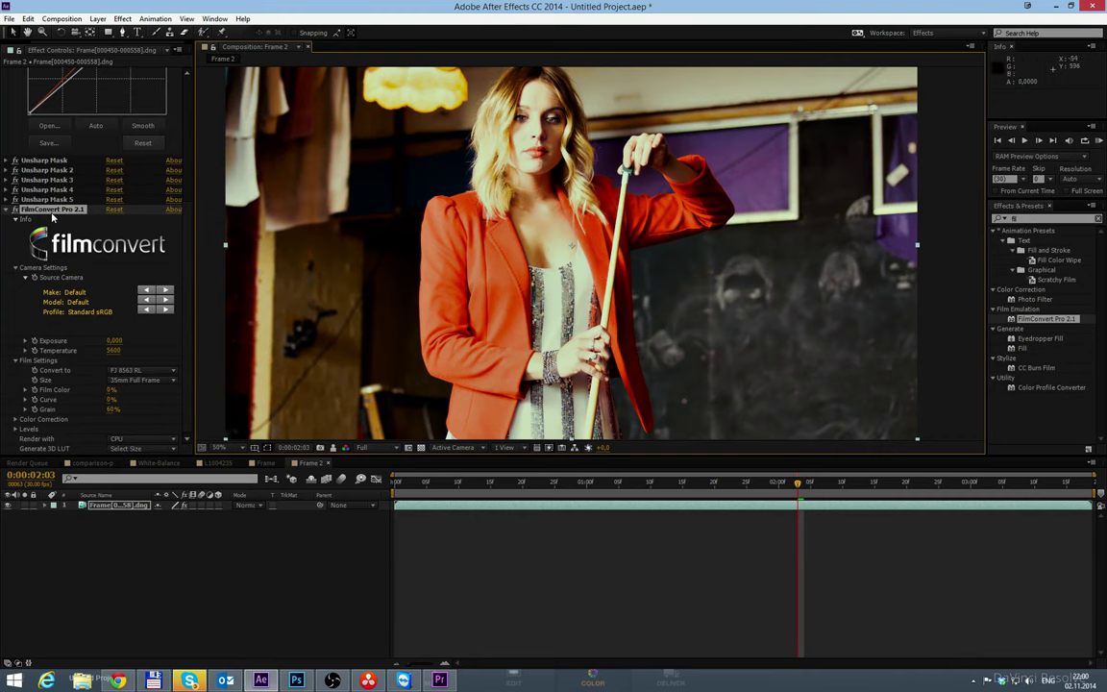
Step: Collapse all effects on the layer, turn them all off and turn only Apply Color LUT back on
scroll(53, 219, up, 5)
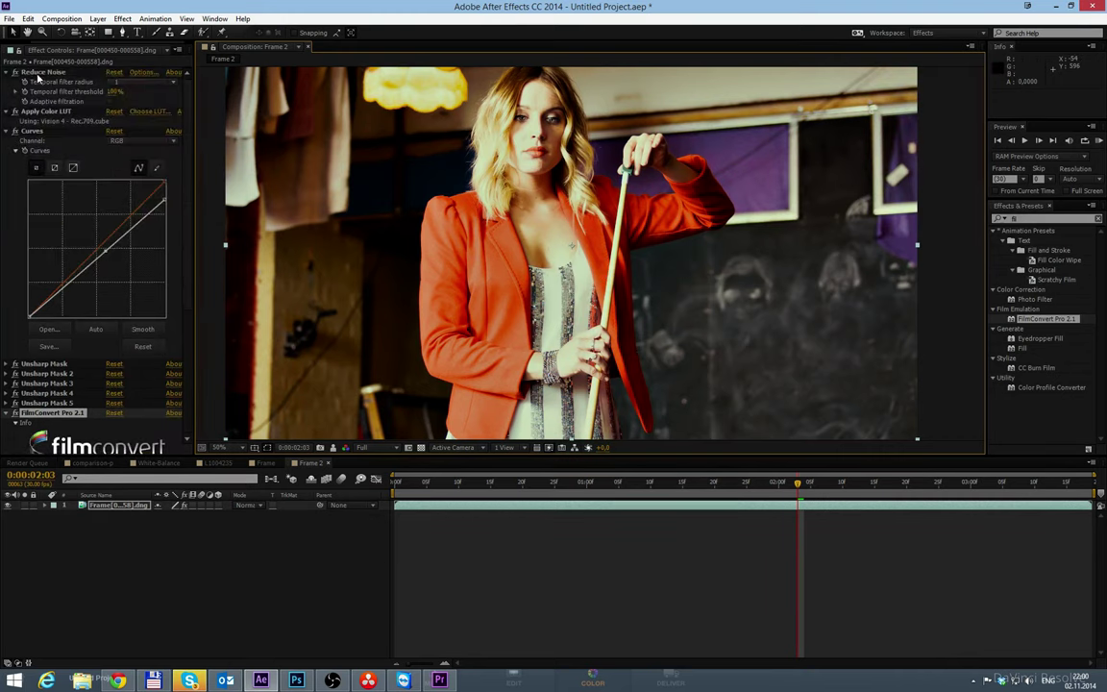
shift+click(37, 75)
click(6, 72)
click(49, 202)
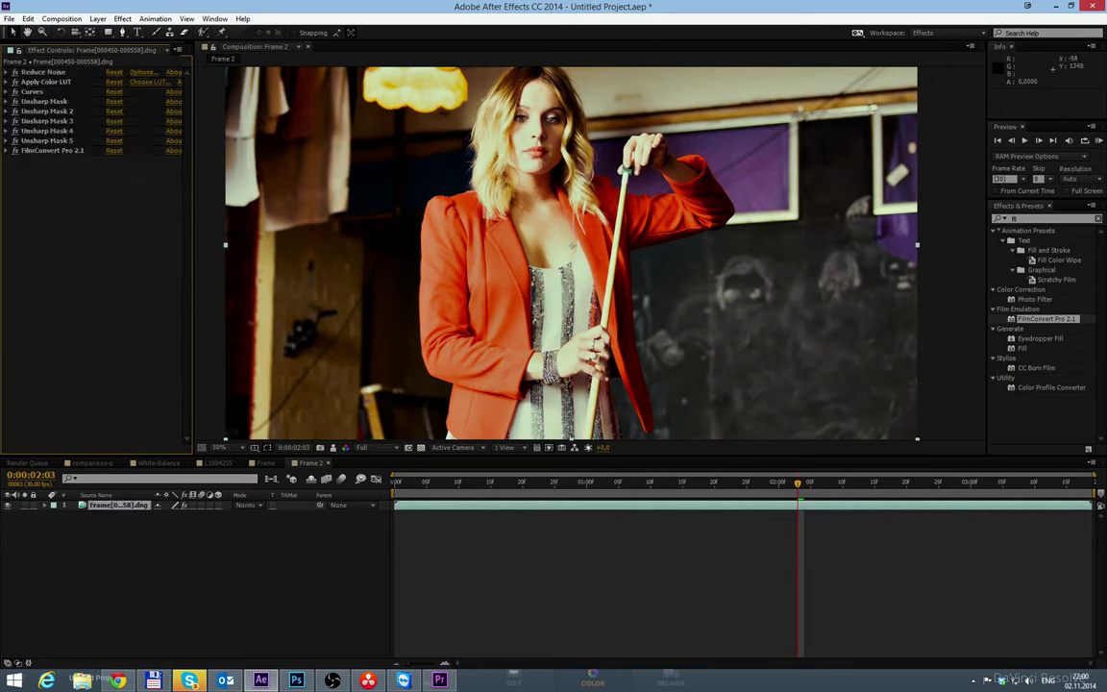
click(14, 82)
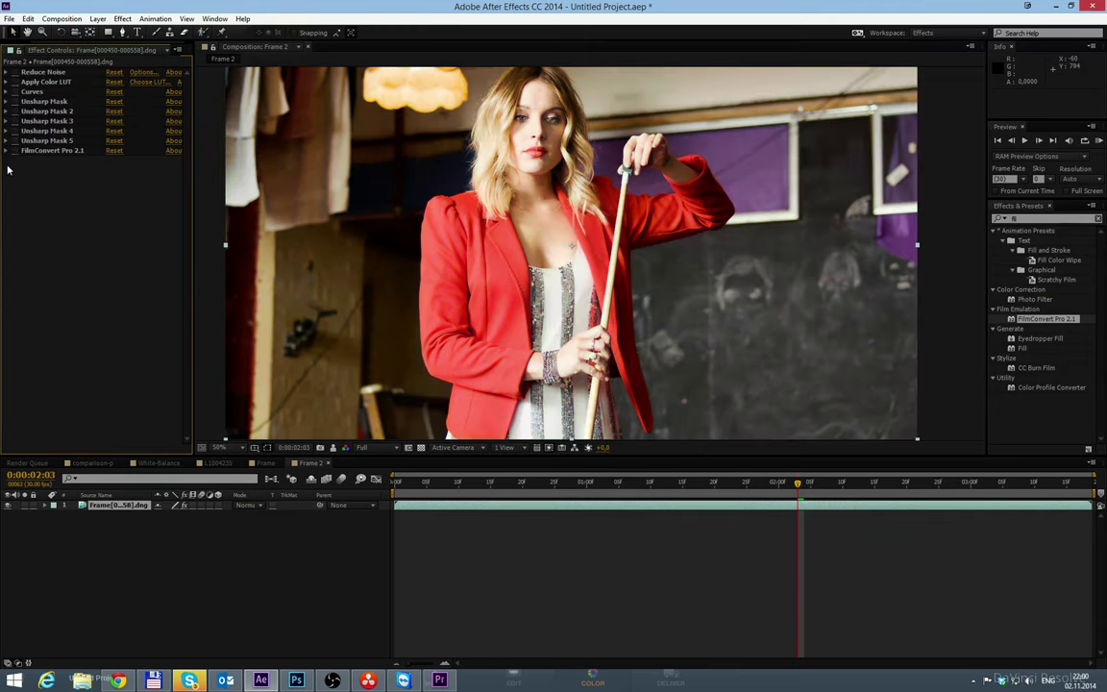
click(14, 82)
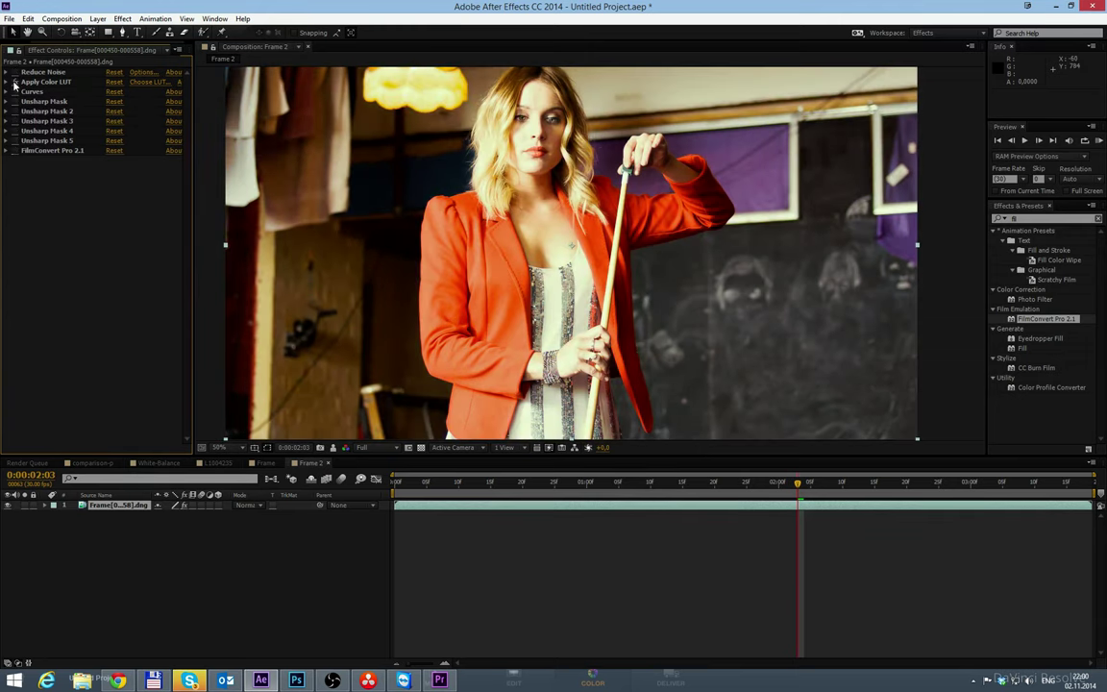
Step: Load the LUT file 456546746_2.Frame000450.cube from the desktop into the Apply Color LUT effect
click(140, 83)
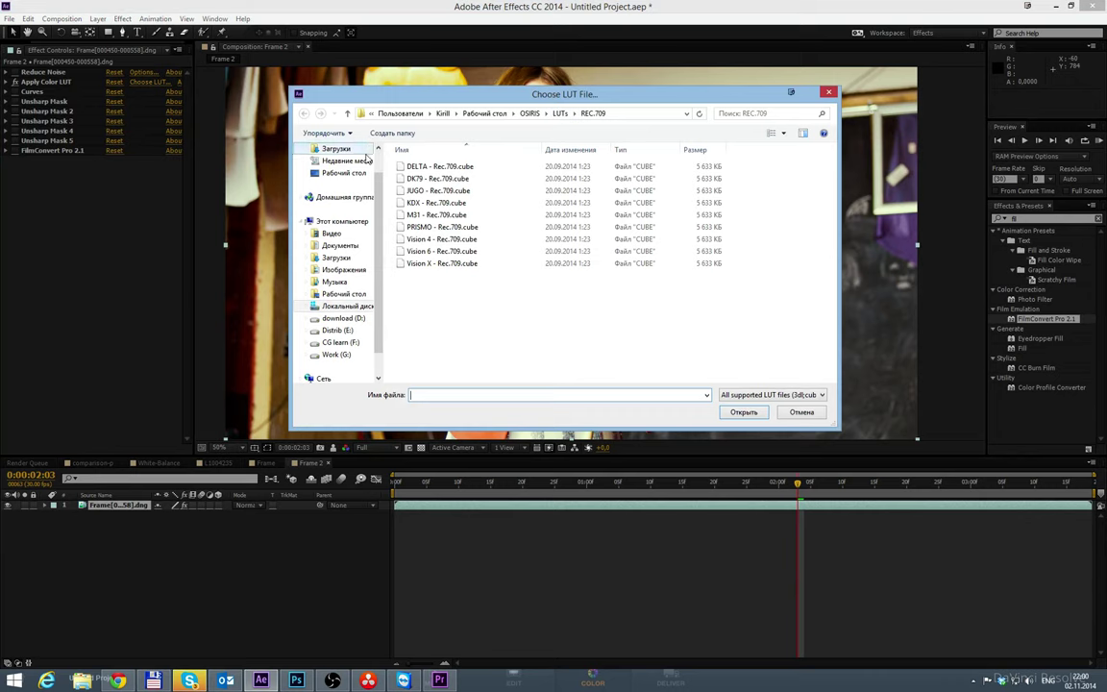
click(344, 174)
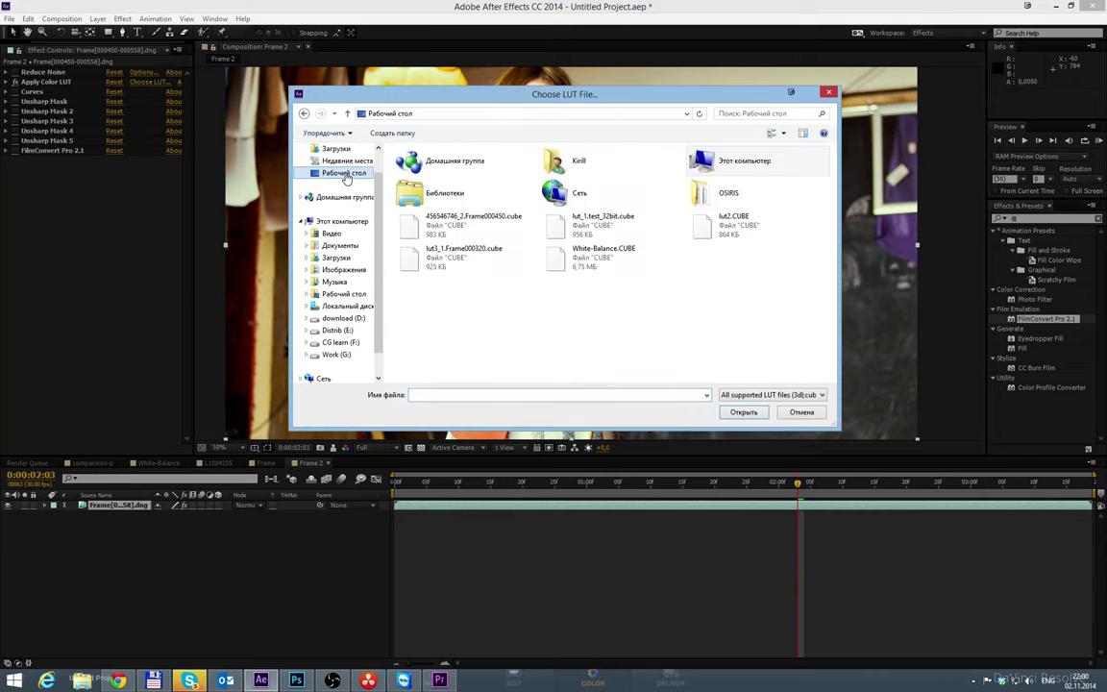
double_click(462, 223)
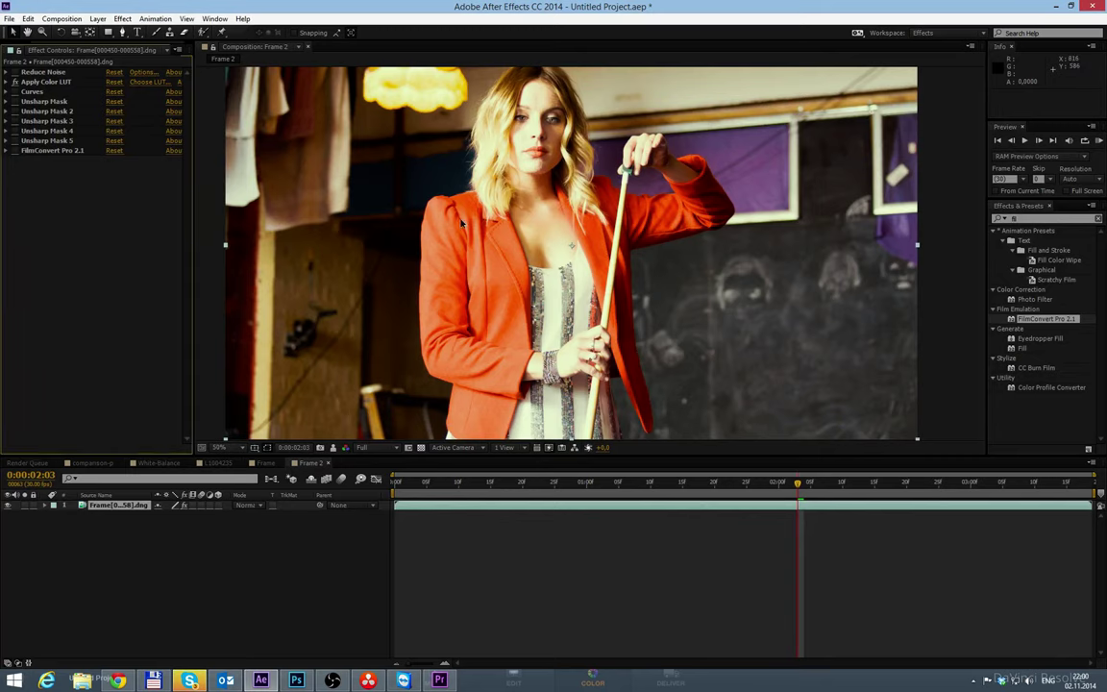
key(comma)
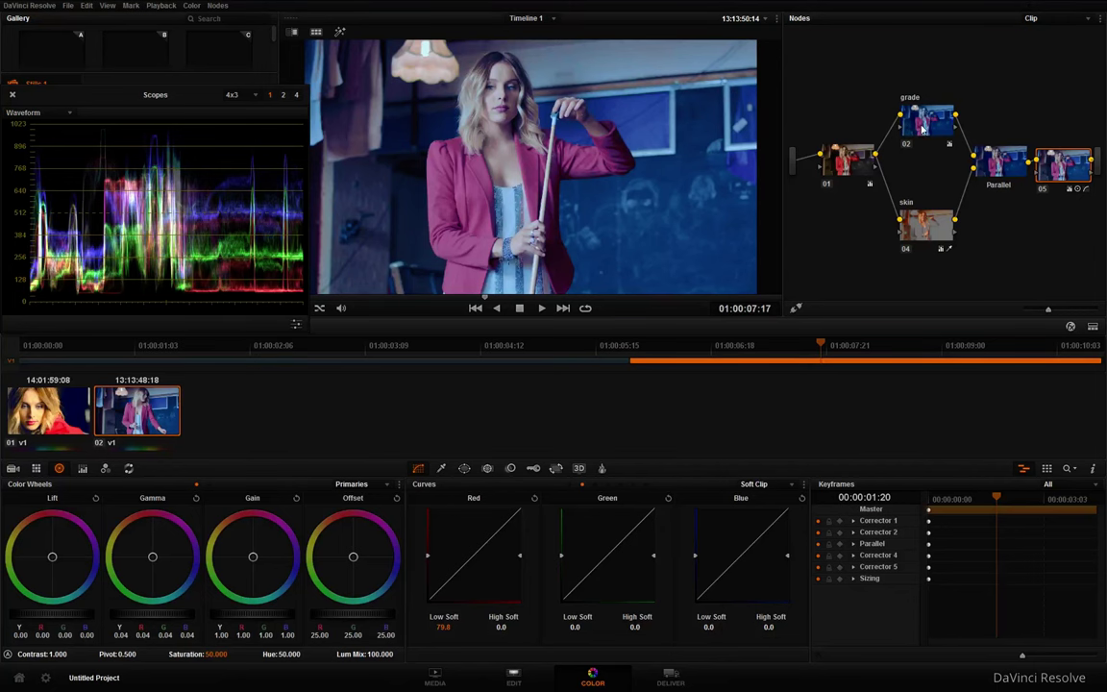
Step: In DaVinci Resolve, try to delete the grade node and the final node, and line the skin node up beside node 01
drag(923, 128, 918, 134)
drag(926, 226, 926, 221)
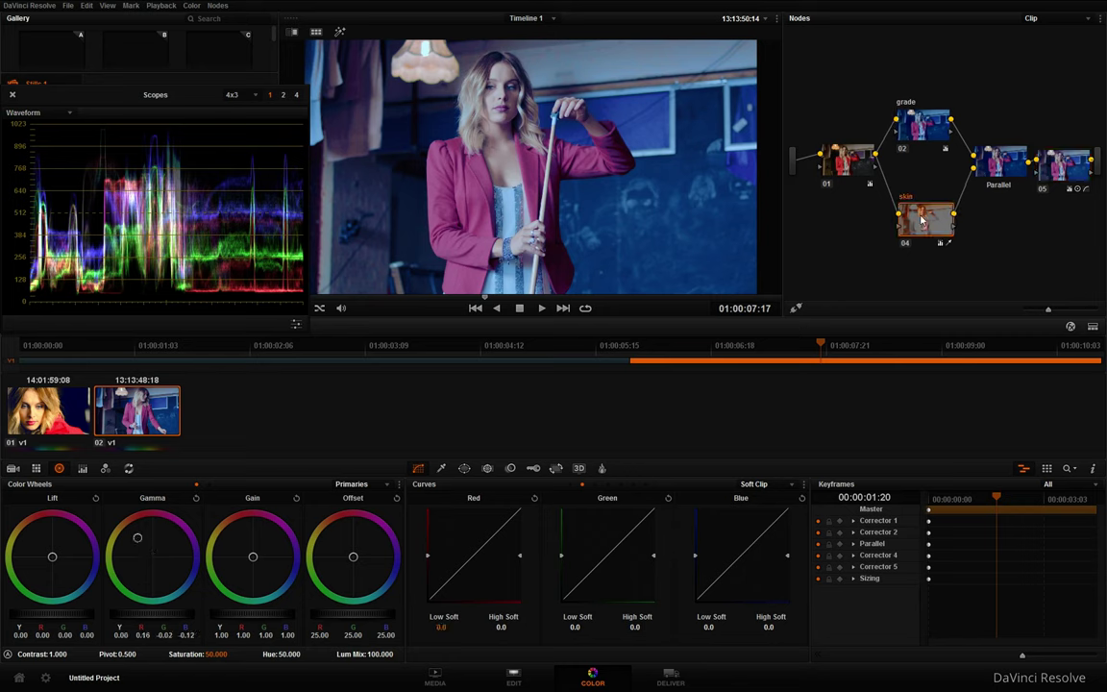
click(930, 122)
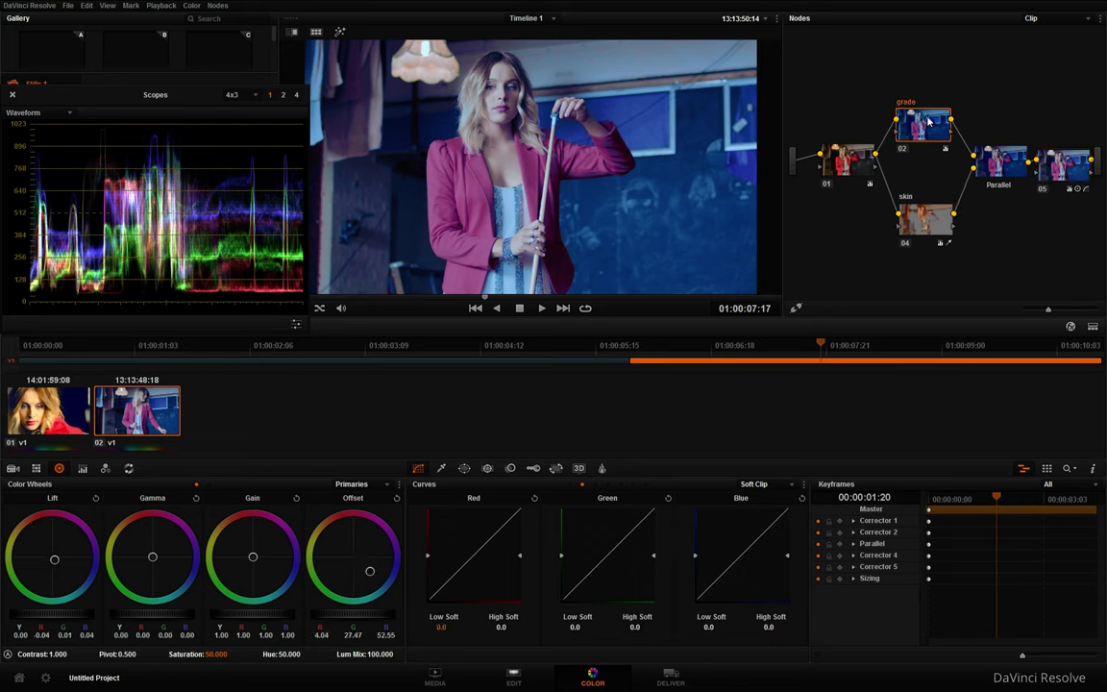
key(Delete)
key(Delete)
click(928, 227)
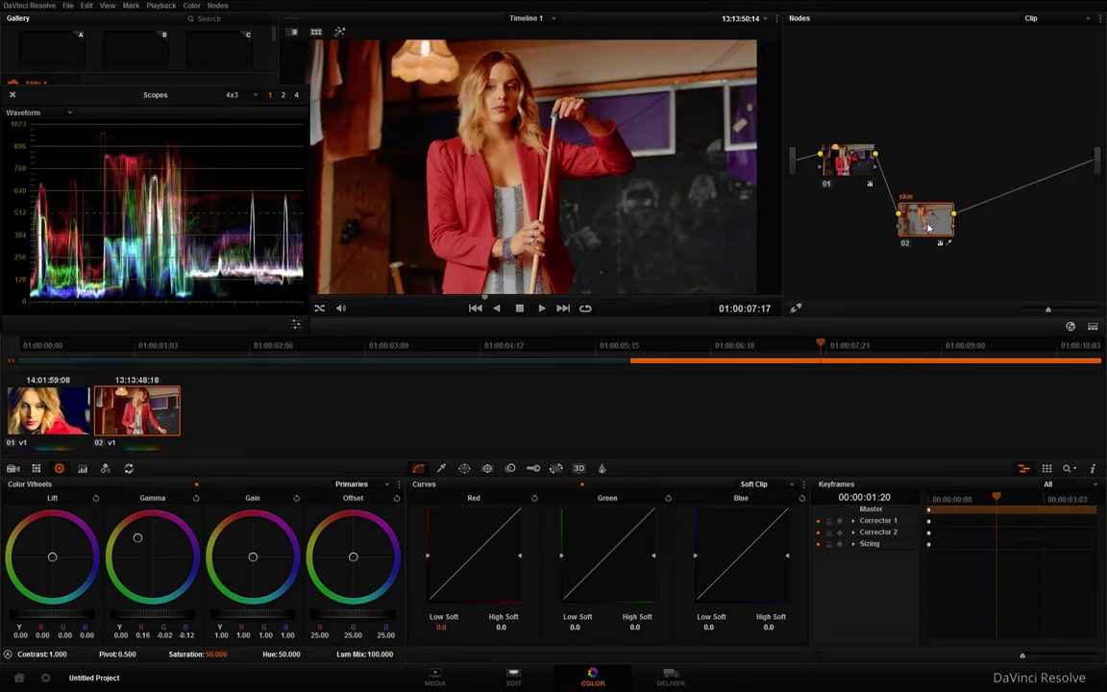
drag(928, 227, 912, 169)
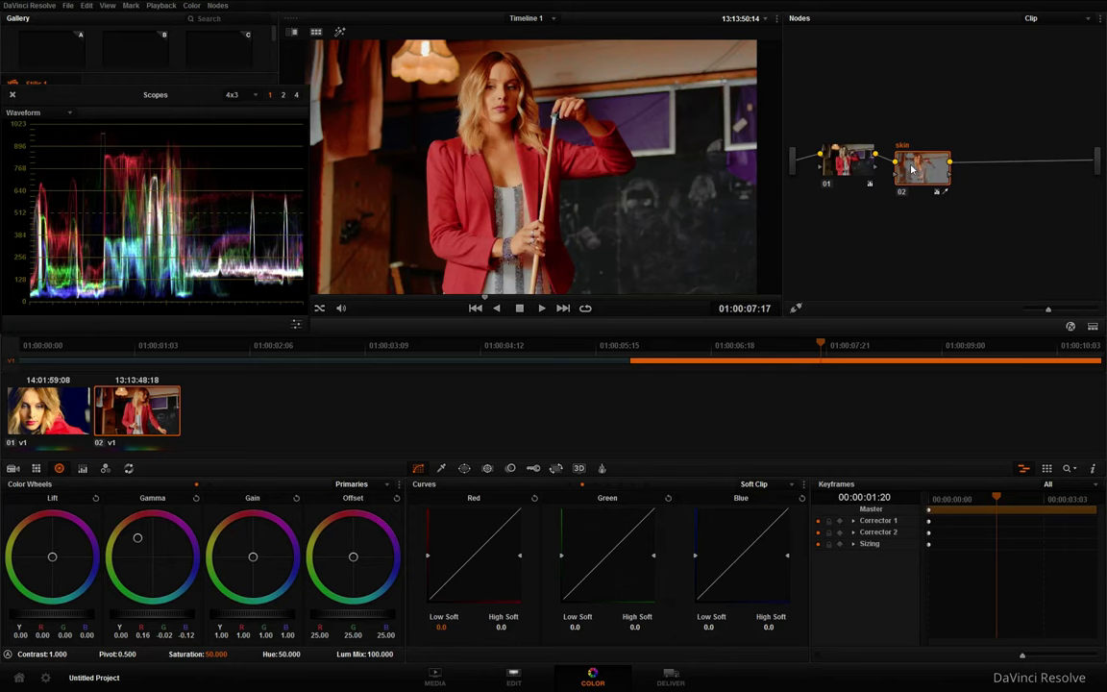
Step: Undo the skin node's move and the node deletions
key(ctrl+z)
key(ctrl+z)
key(ctrl+z)
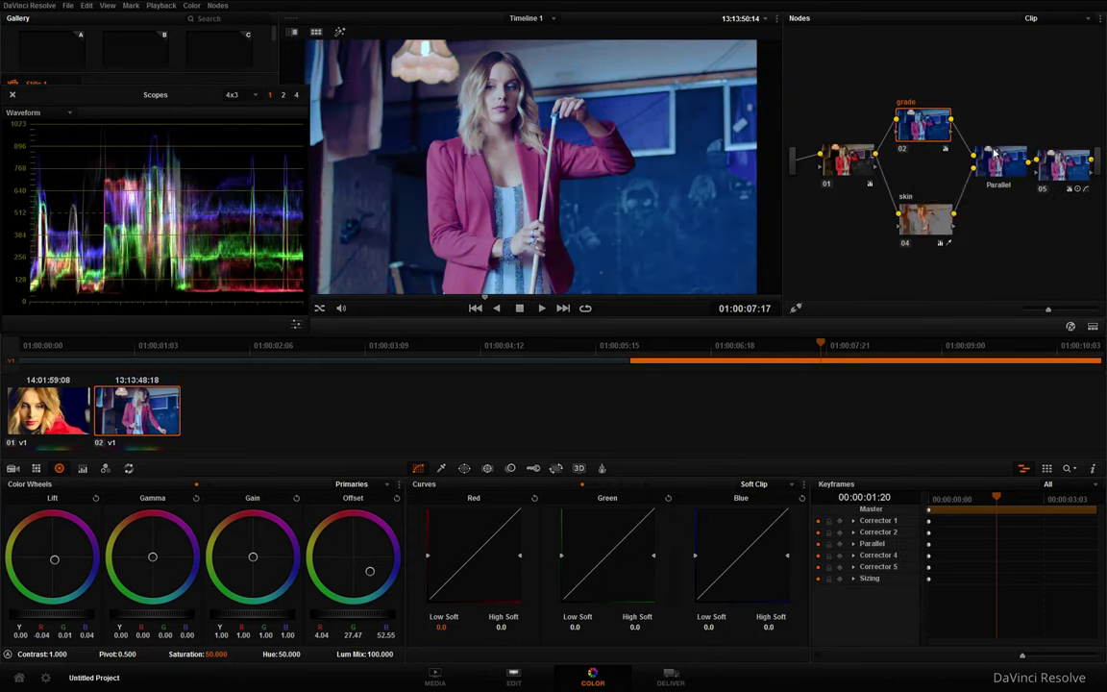
Step: Select the skin node, view the LUT result on the shot in After Effects and return to DaVinci Resolve
click(929, 220)
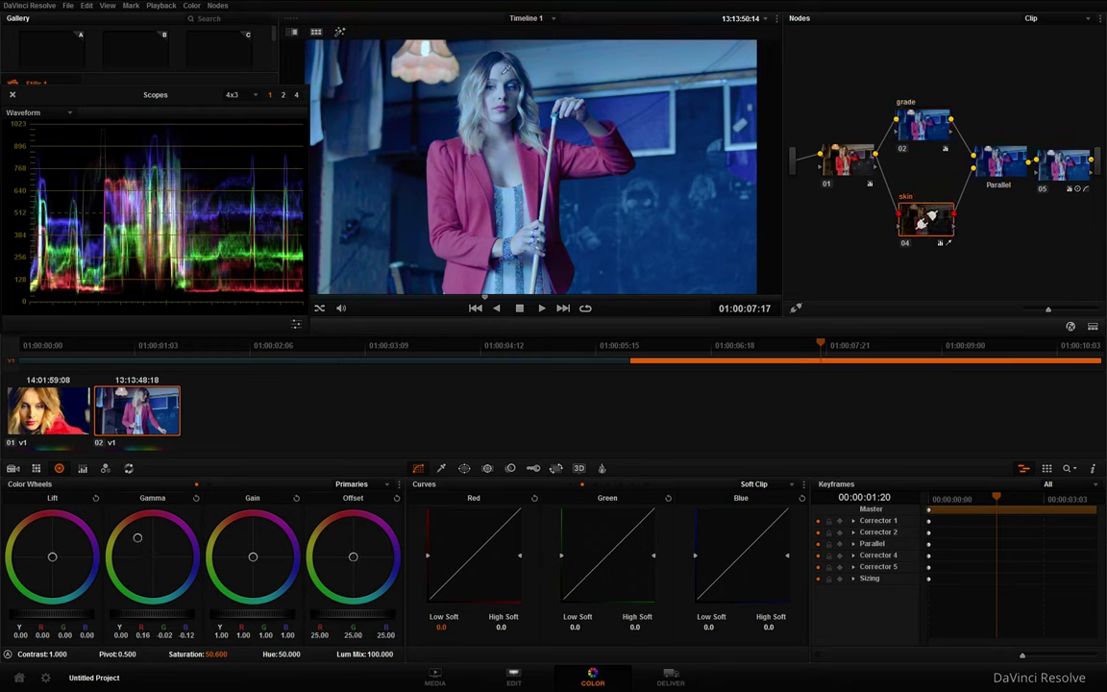
key(alt+Tab)
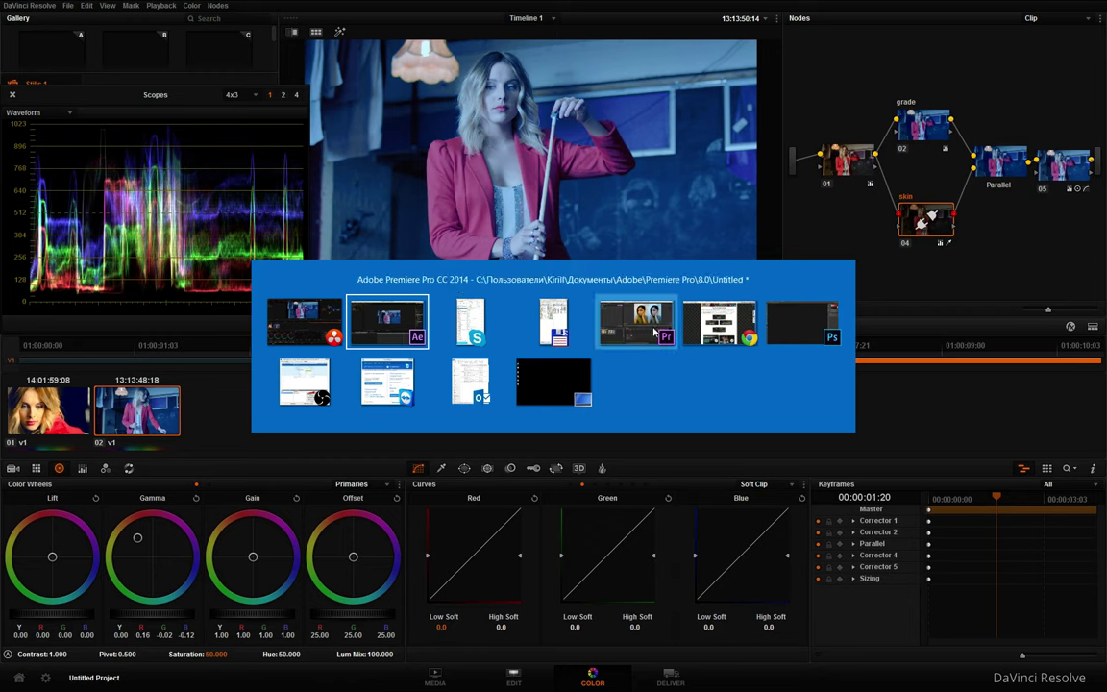
click(366, 326)
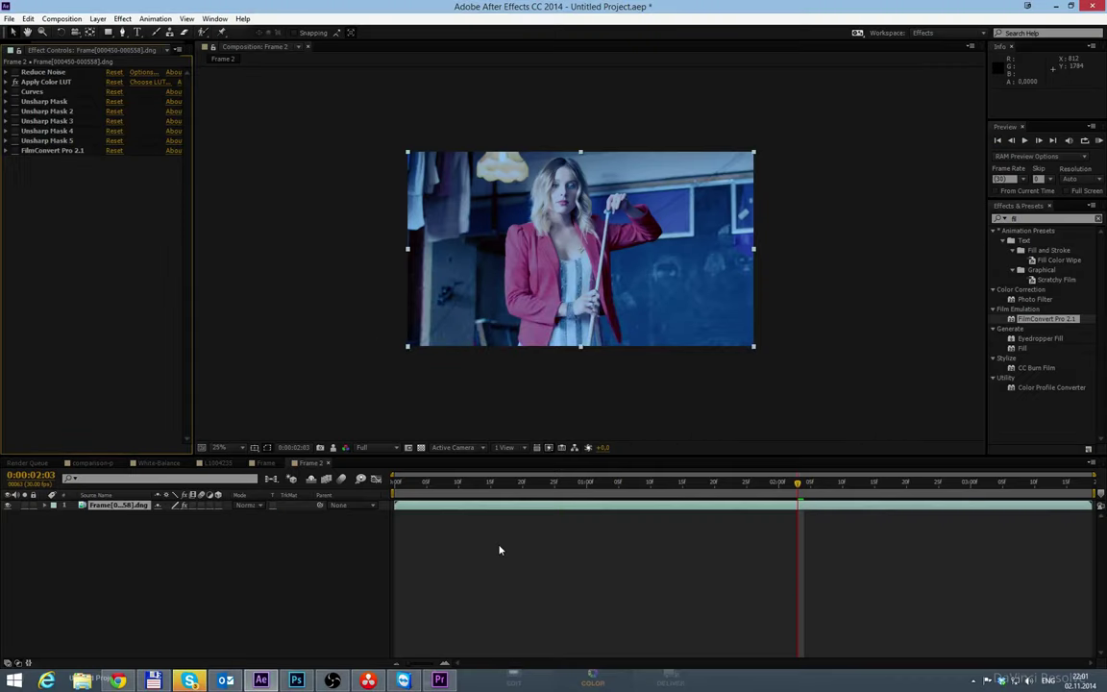
click(333, 681)
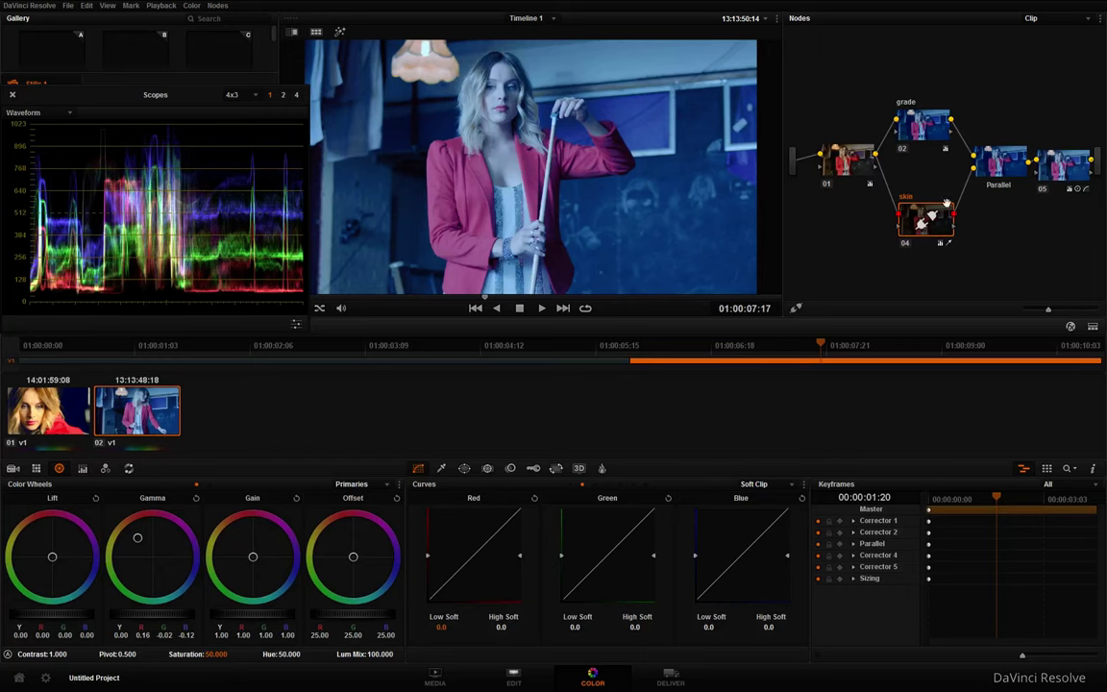
Step: Delete the skin node and the final node, and add a serial node after the grade node
key(Delete)
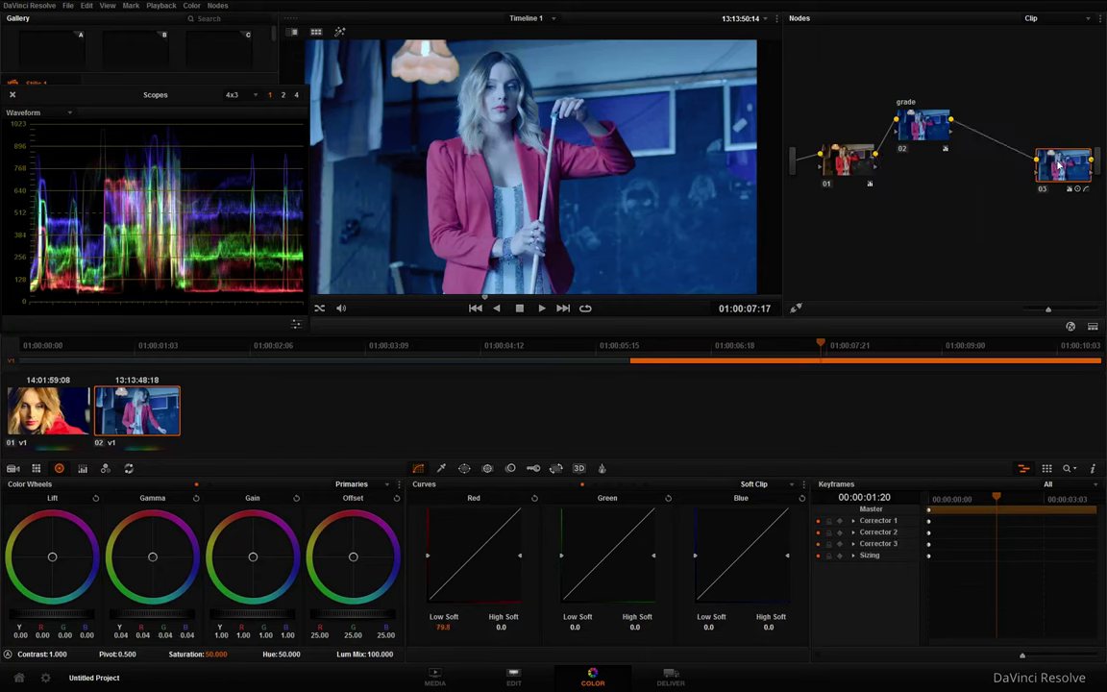
key(Delete)
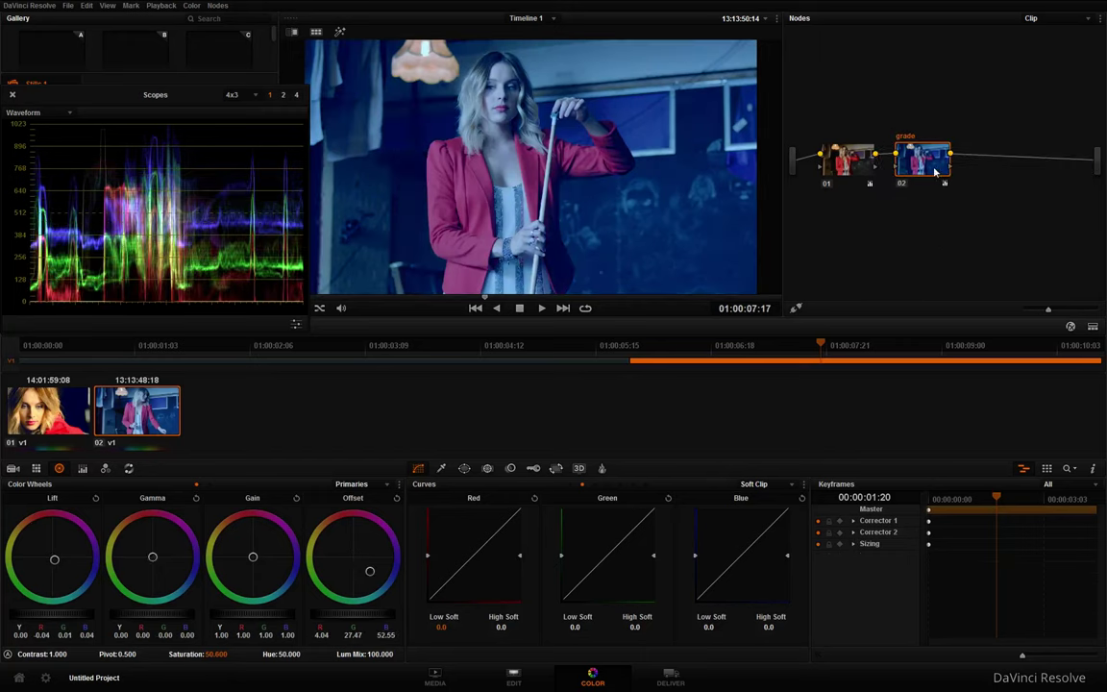
click(928, 167)
key(alt+s)
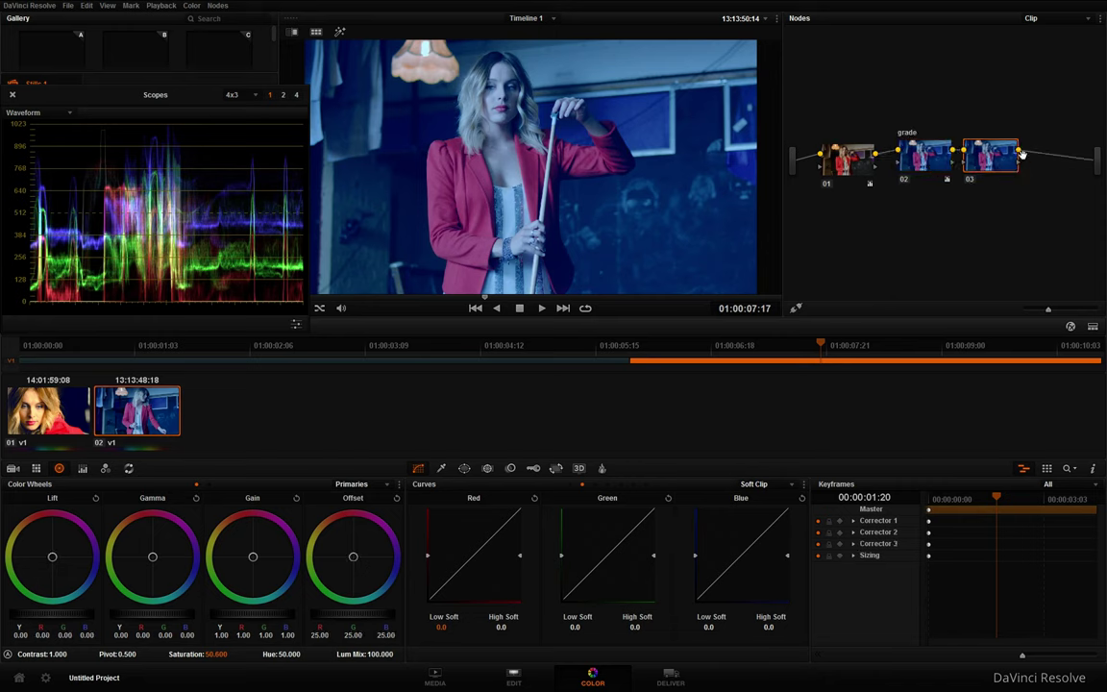
Step: Key the woman's skin on node 03 with the HSL Qualifier, extending the sample across her face, neck and hair in highlight view
click(441, 468)
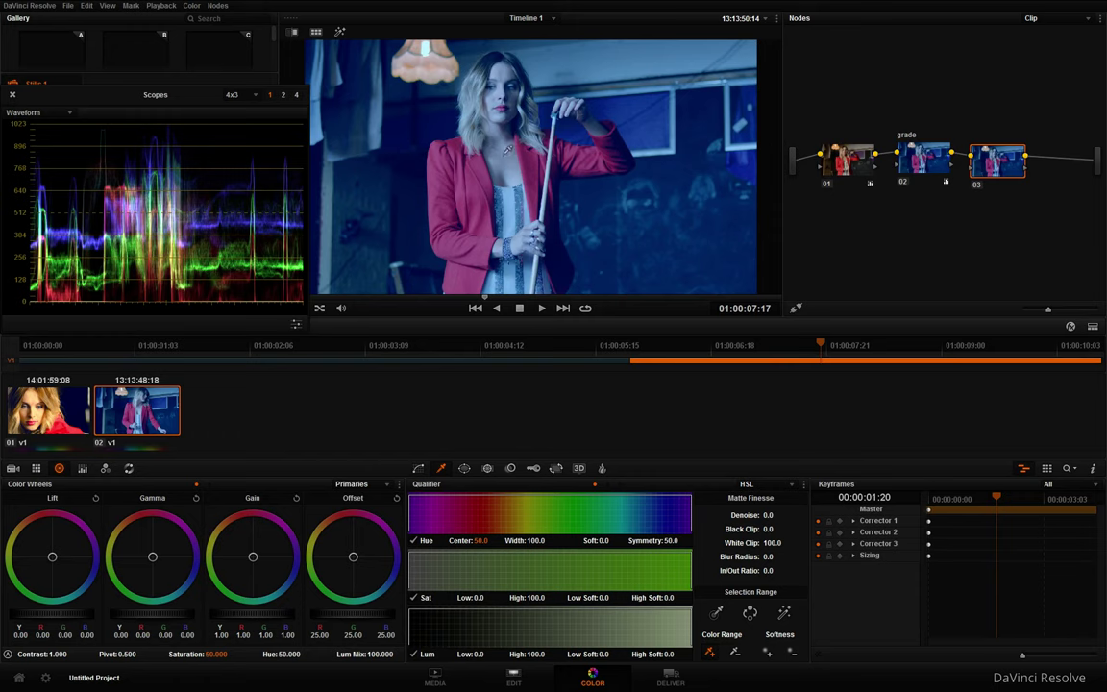
click(716, 613)
click(500, 152)
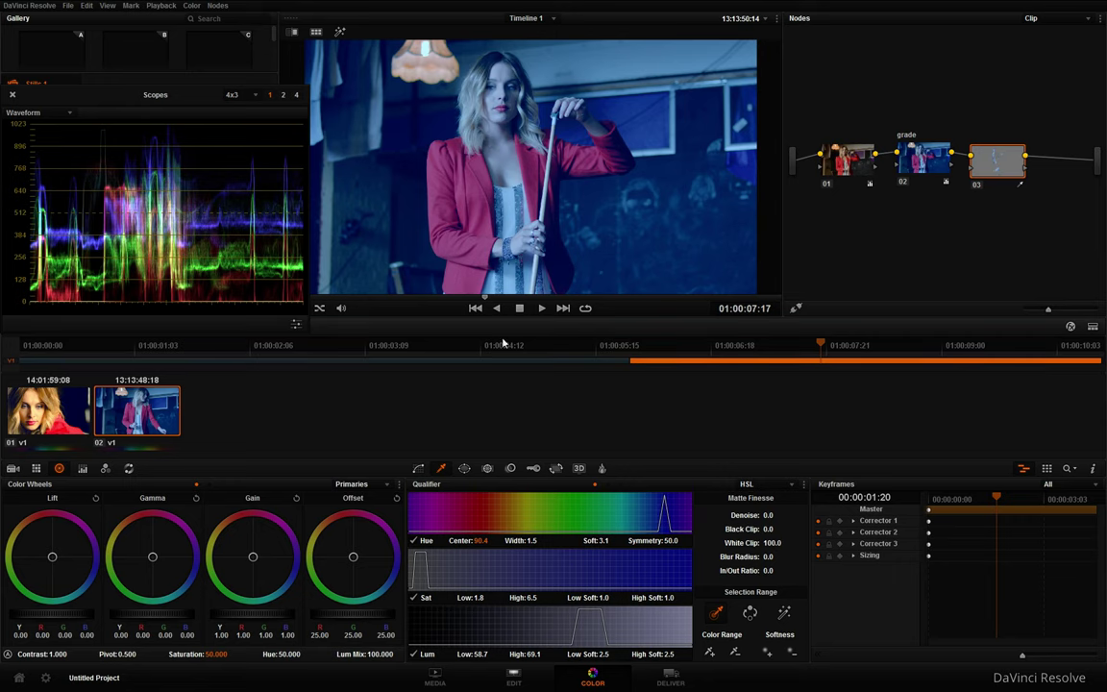
key(shift+h)
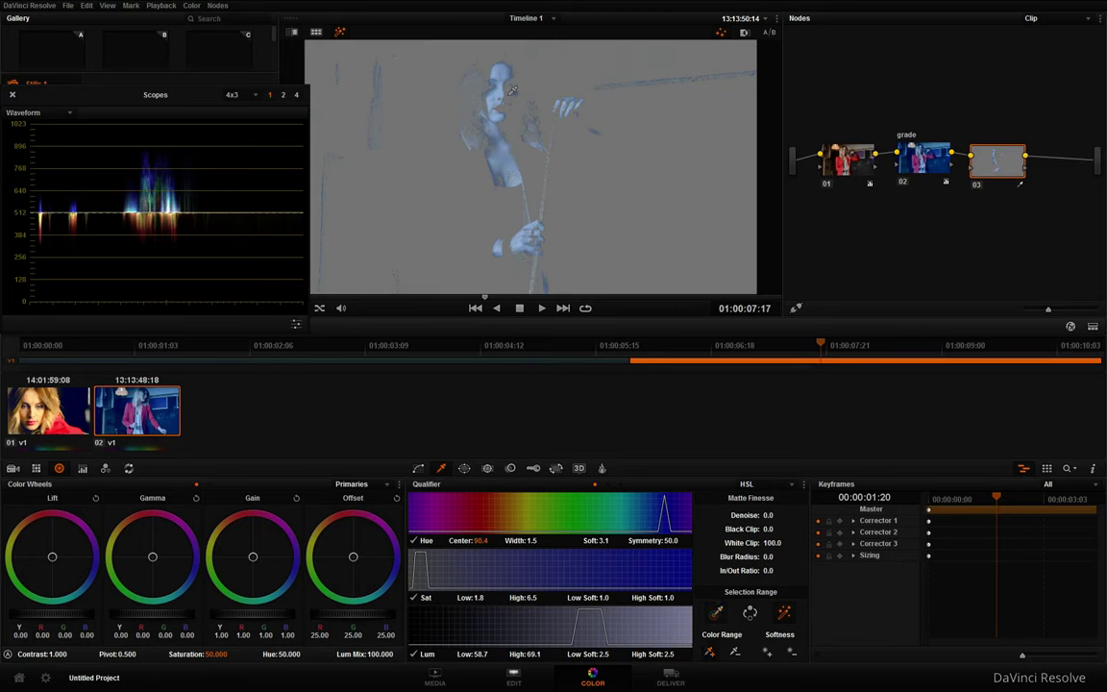
drag(514, 97, 527, 144)
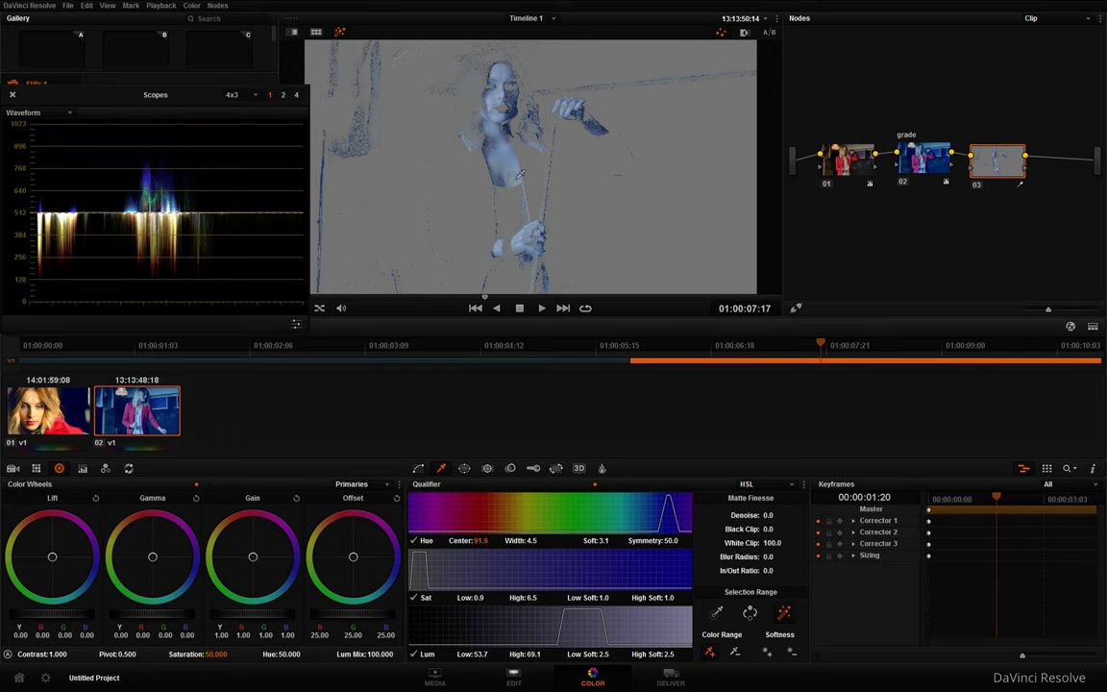
click(463, 161)
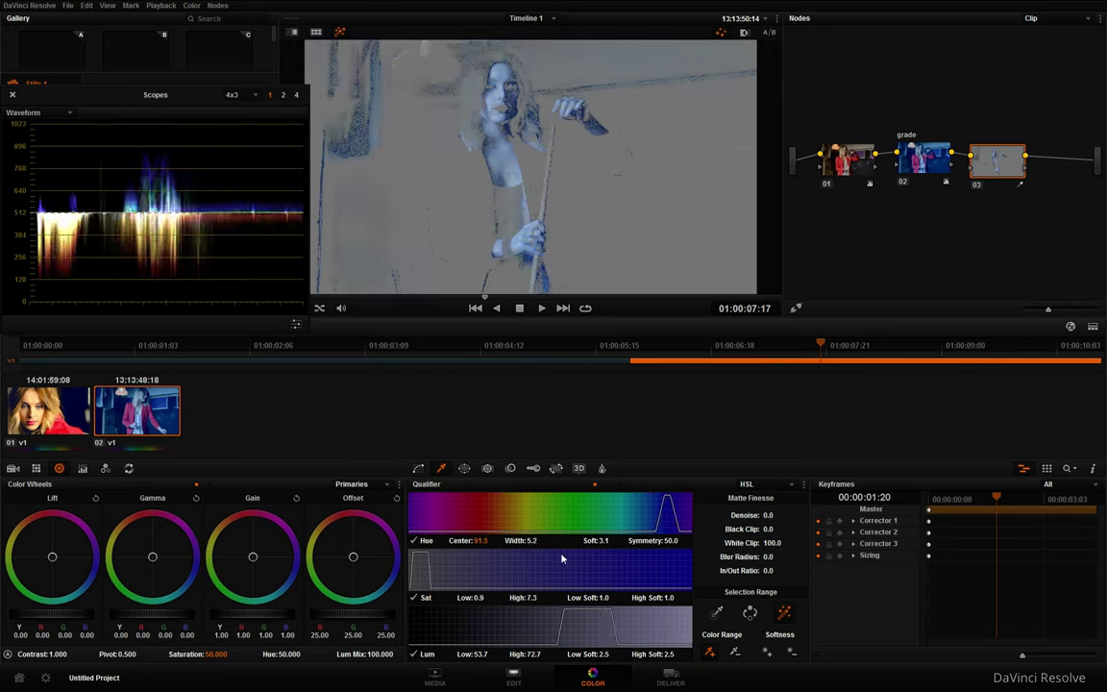
Step: Refine the skin key with saturation High 8.2, Denoise 16.1 and Blur Radius 15.6, and turn the highlight view off
drag(514, 540, 518, 540)
drag(468, 597, 546, 597)
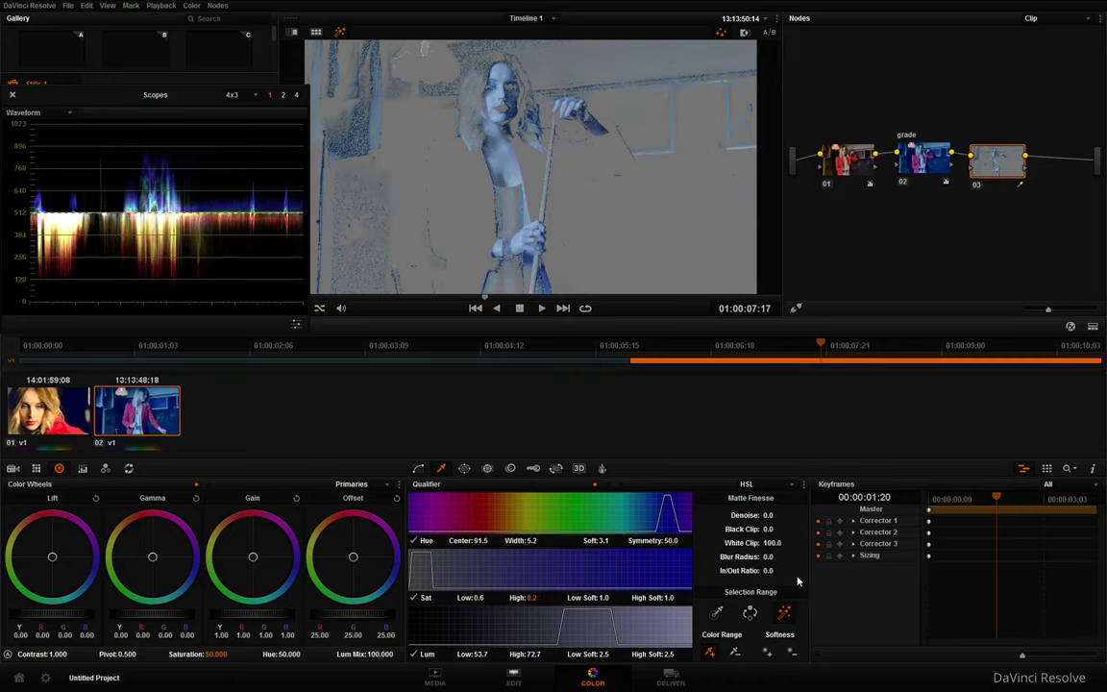
drag(777, 522, 781, 557)
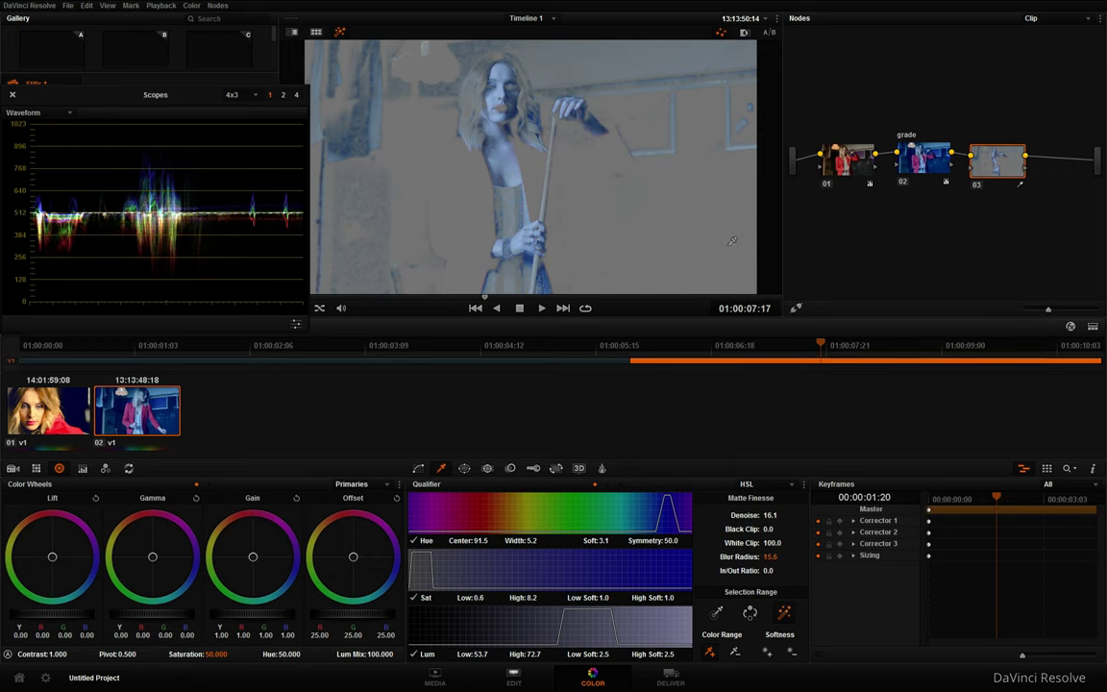
key(shift+h)
Step: Warm the keyed skin by shifting the Offset color balance to about red 37.40, green 21.80, blue 10.93
drag(354, 557, 304, 487)
mouse_move(248, 445)
mouse_down()
mouse_move(257, 454)
mouse_move(227, 454)
mouse_move(262, 464)
mouse_move(241, 419)
mouse_move(250, 427)
mouse_up()
drag(355, 555, 346, 549)
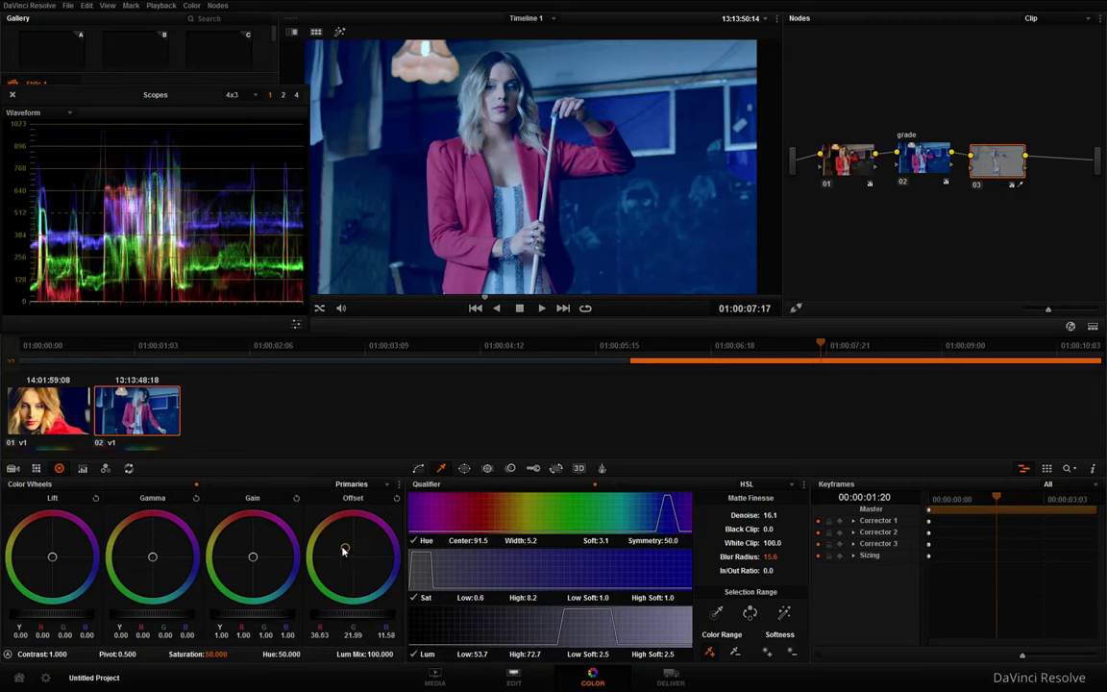
Step: Switch the color wheels to Log and warm the skin's highlights to about red 0.13, blue -0.33 and shadows to red 0.15, green -0.05
click(379, 484)
click(361, 510)
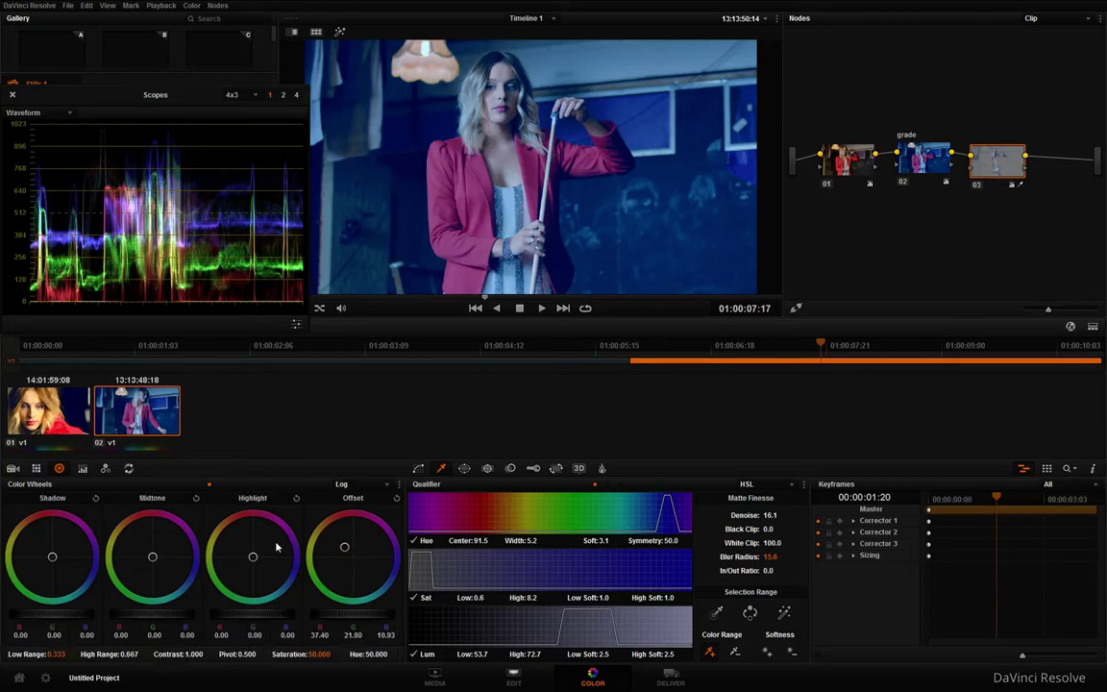
drag(207, 451, 122, 522)
drag(53, 557, 45, 495)
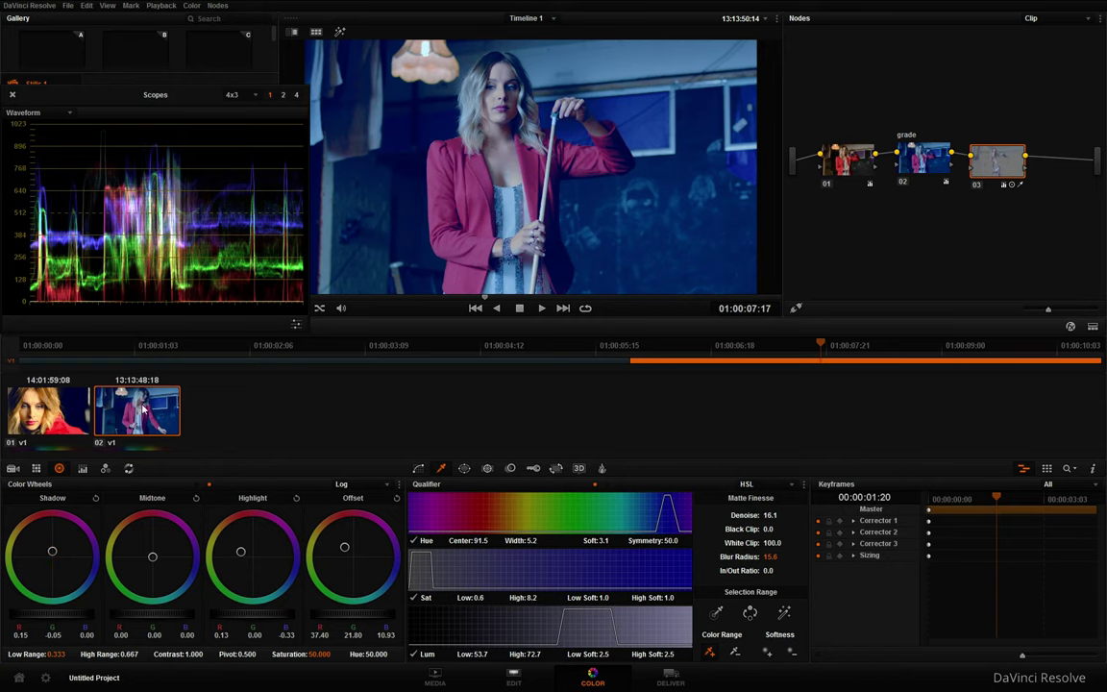
Step: Export the second clip's grade as a 3D LUT to the desktop with the file prefix skin
right_click(129, 370)
click(198, 384)
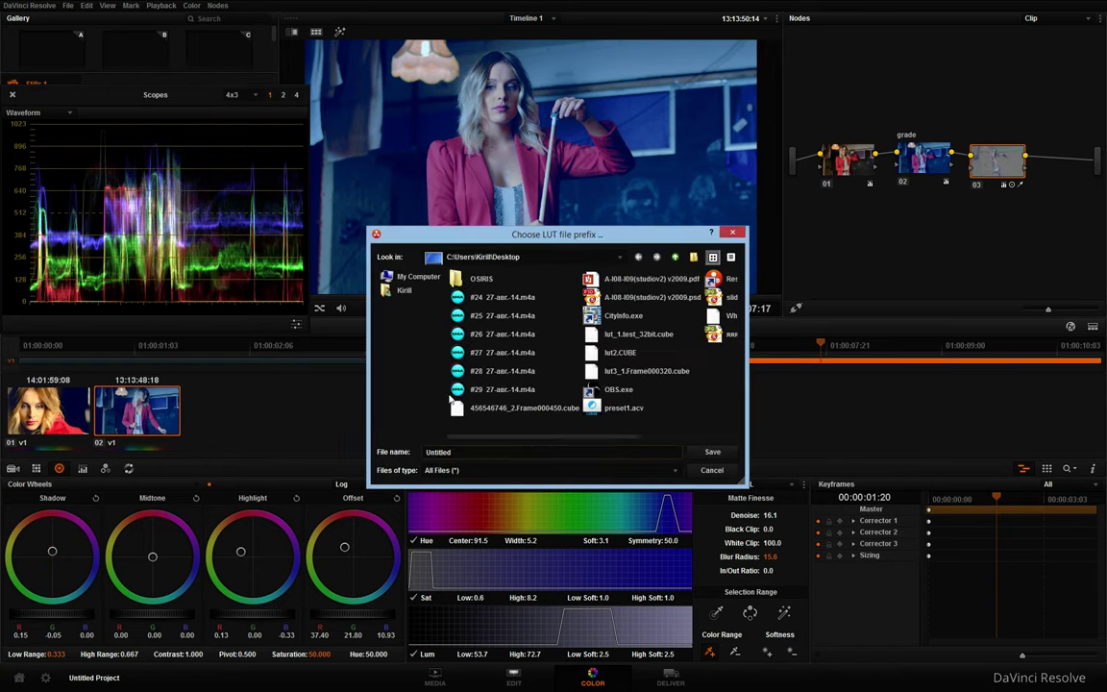
drag(451, 452, 416, 451)
text(skin)
click(707, 452)
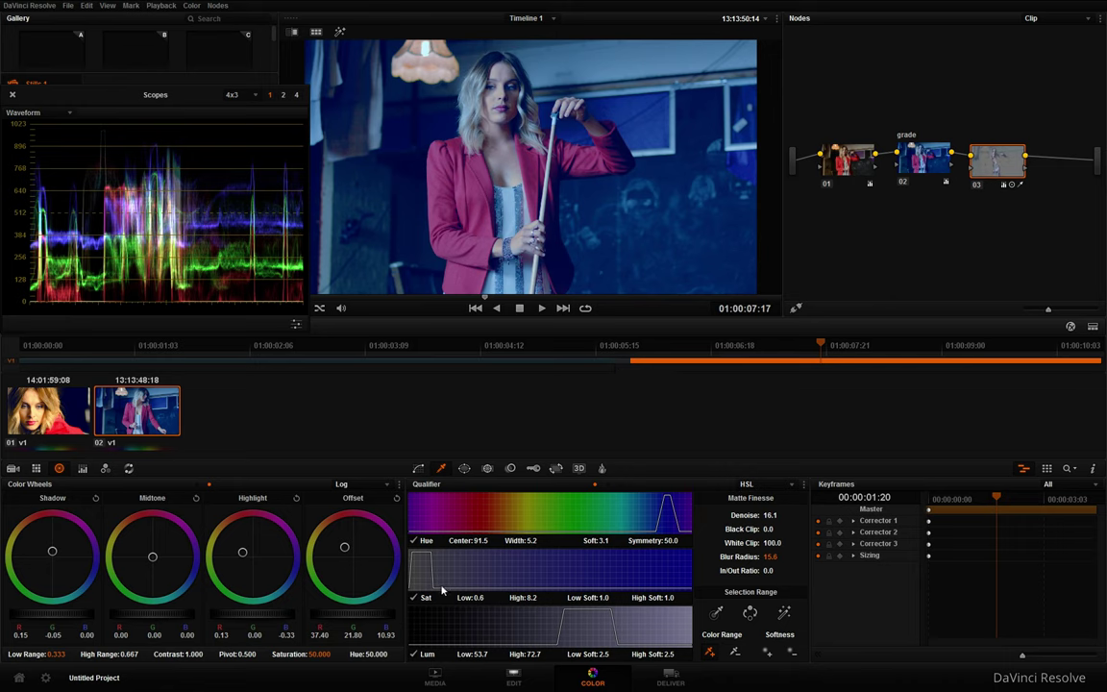
Step: In After Effects, load the desktop LUT skin_2.Frame000450 into the Apply Color LUT effect
key(alt+Tab)
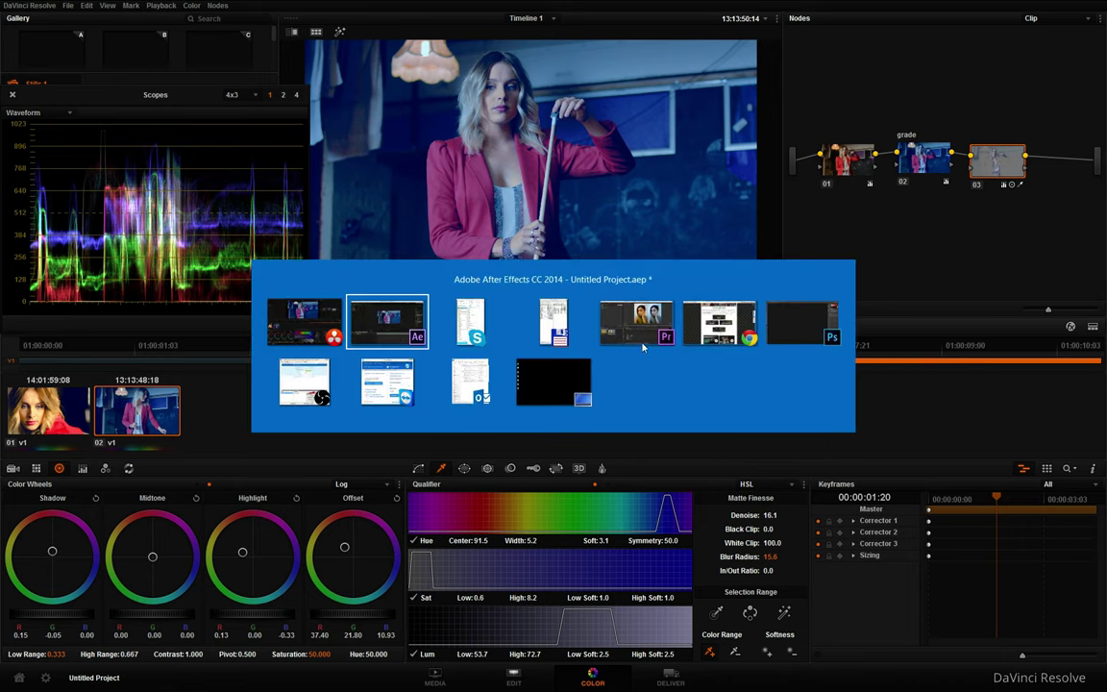
click(389, 324)
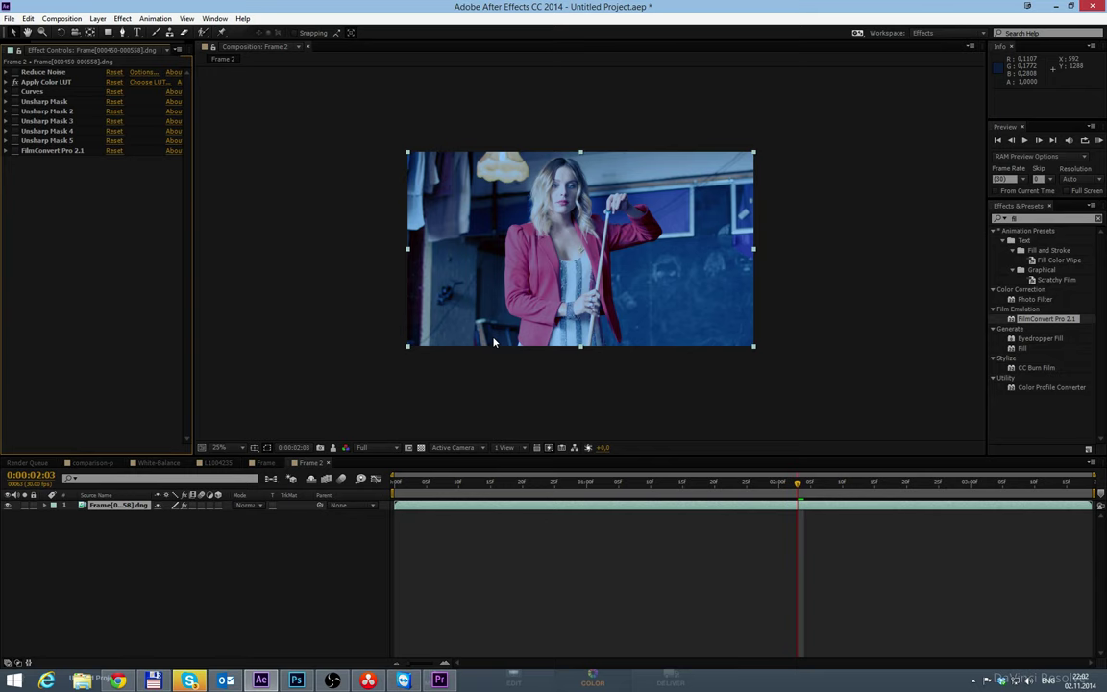
click(55, 85)
click(149, 83)
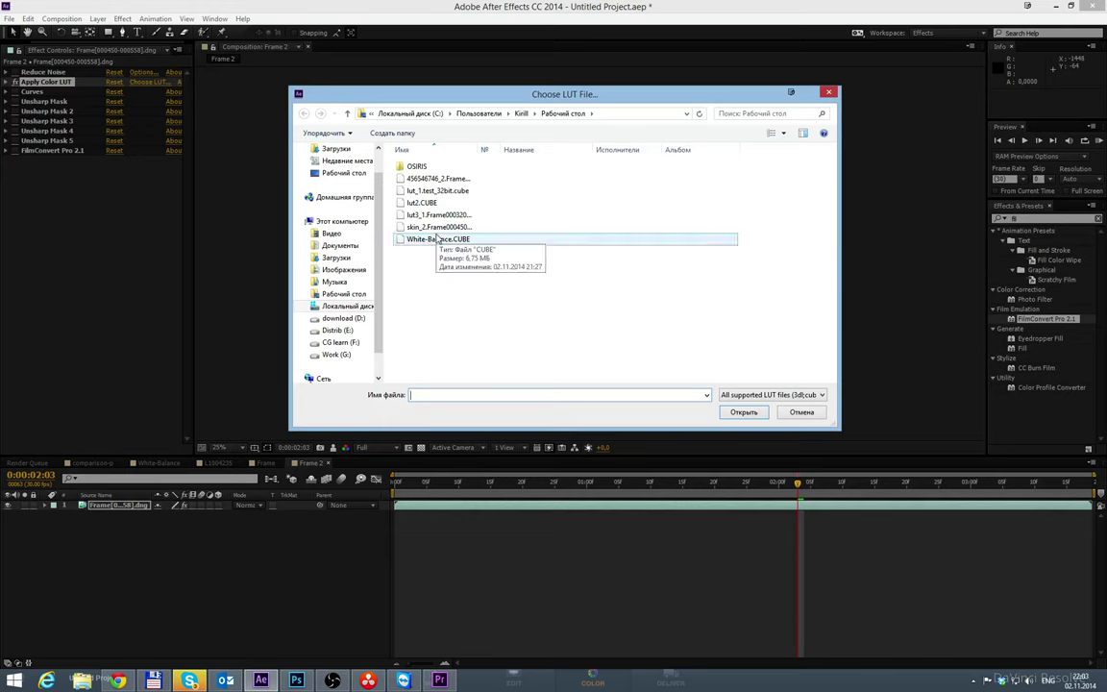
double_click(438, 215)
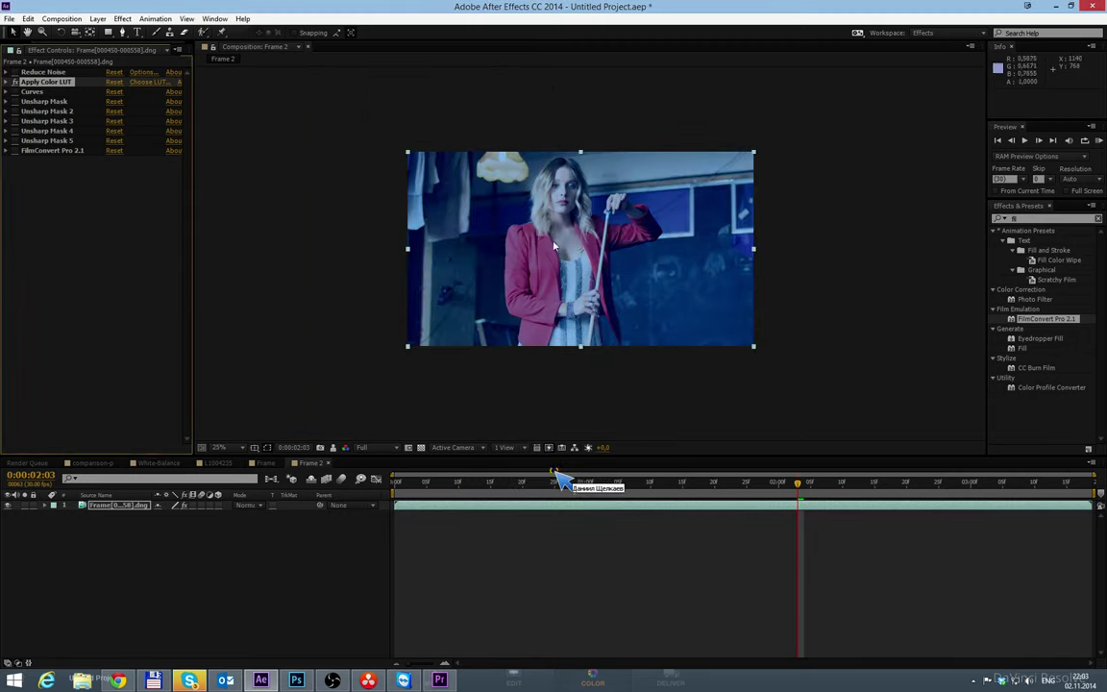
Step: Compare the shot with the Apply Color LUT effect off and on, examining the skin tones up close
scroll(544, 228, up, 4)
scroll(544, 227, down, 2)
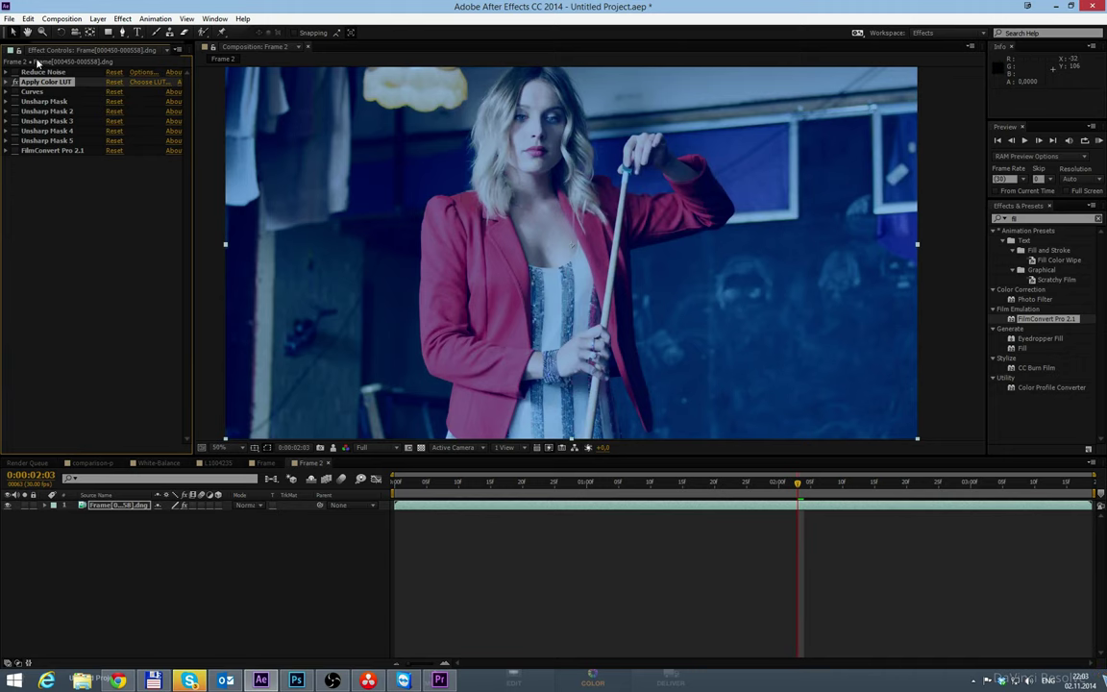
click(16, 82)
click(15, 82)
click(16, 82)
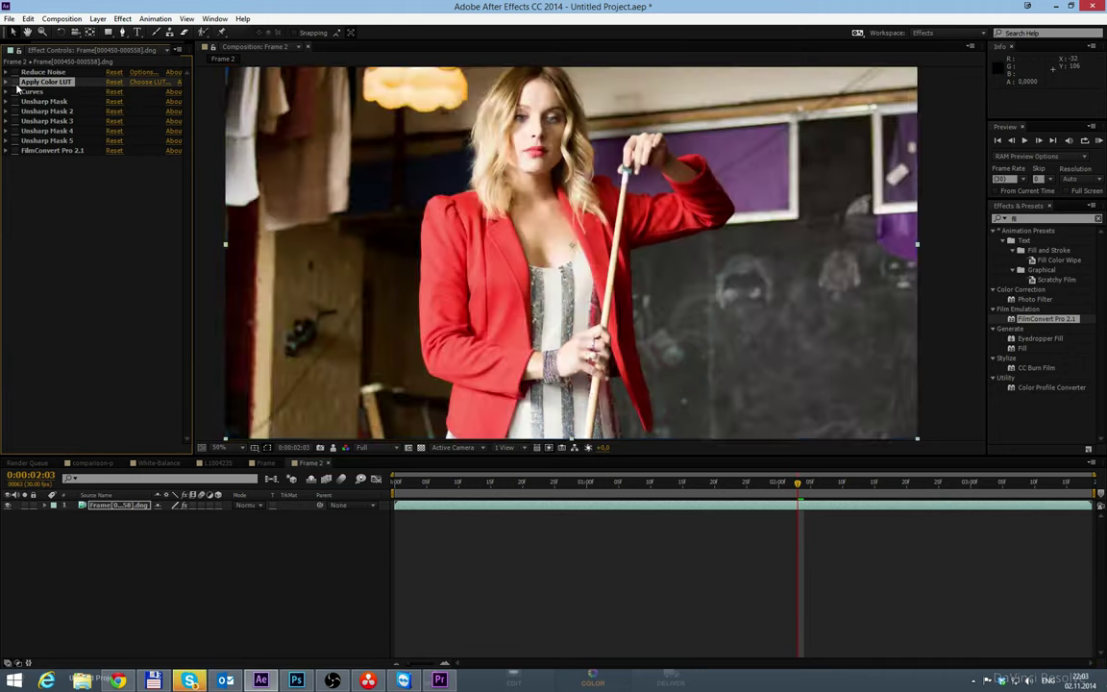
click(16, 82)
scroll(718, 280, down, 2)
scroll(718, 281, up, 2)
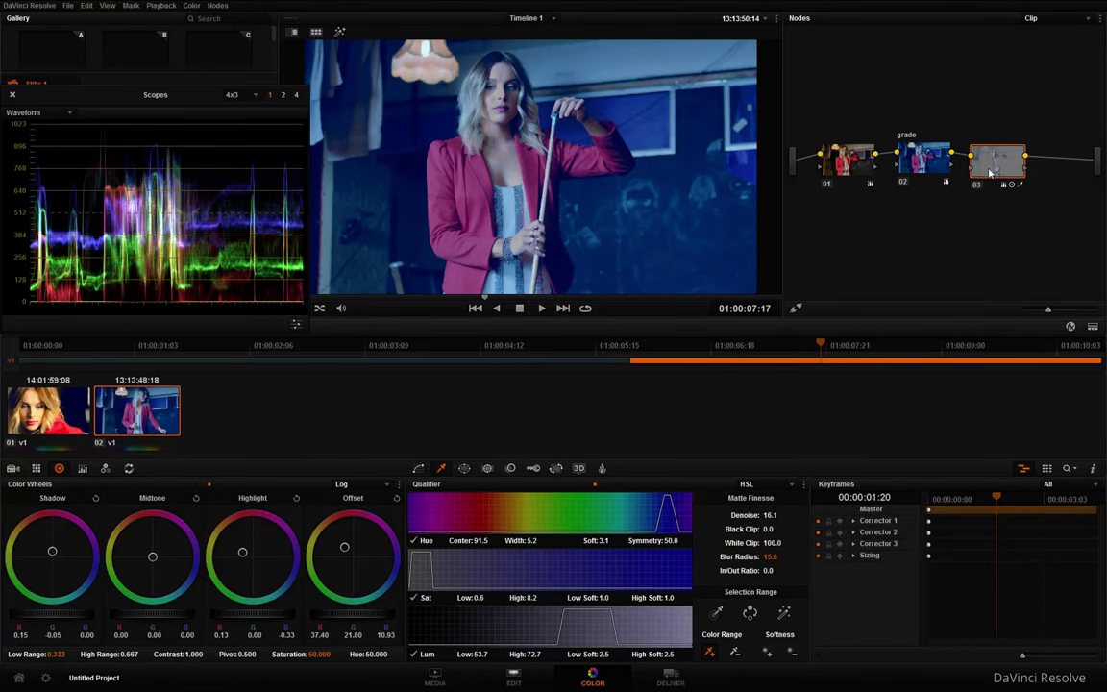
Step: In DaVinci Resolve, reset the grade on node 03 and bring up its Hue Vs Hue curve
drag(989, 169, 936, 157)
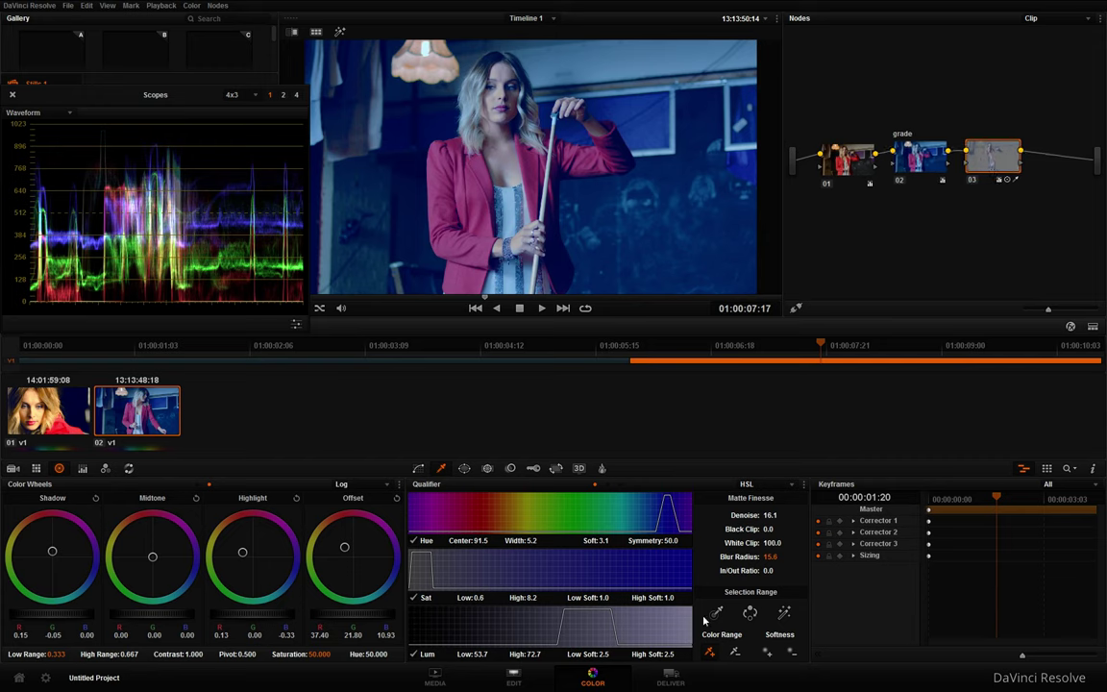
click(996, 165)
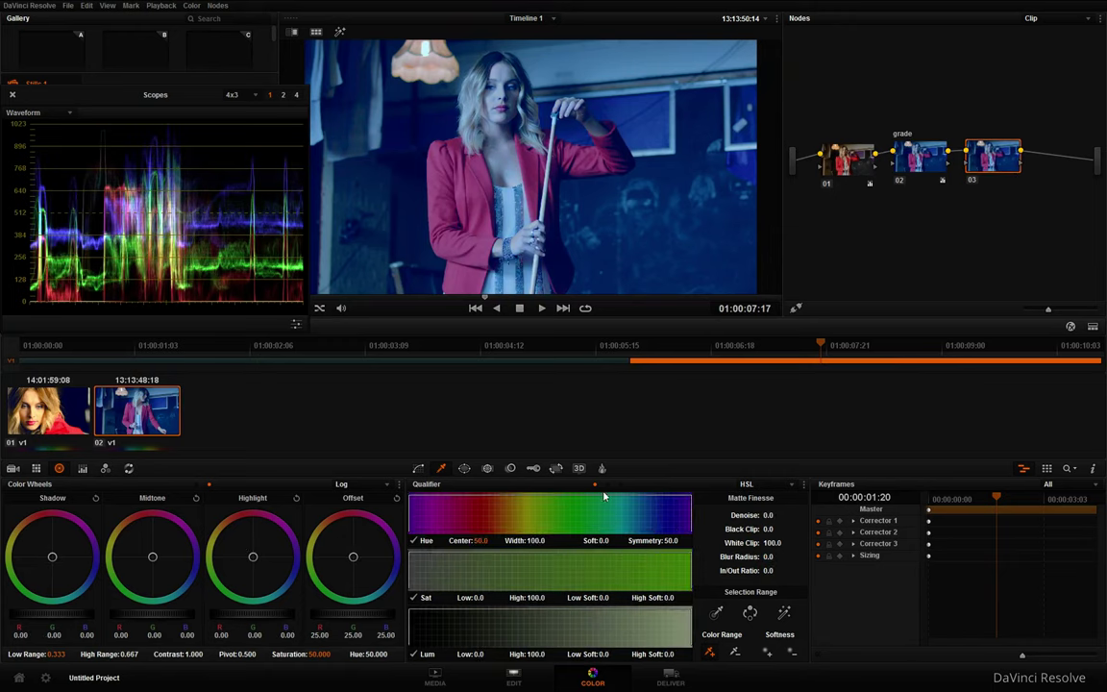
click(417, 468)
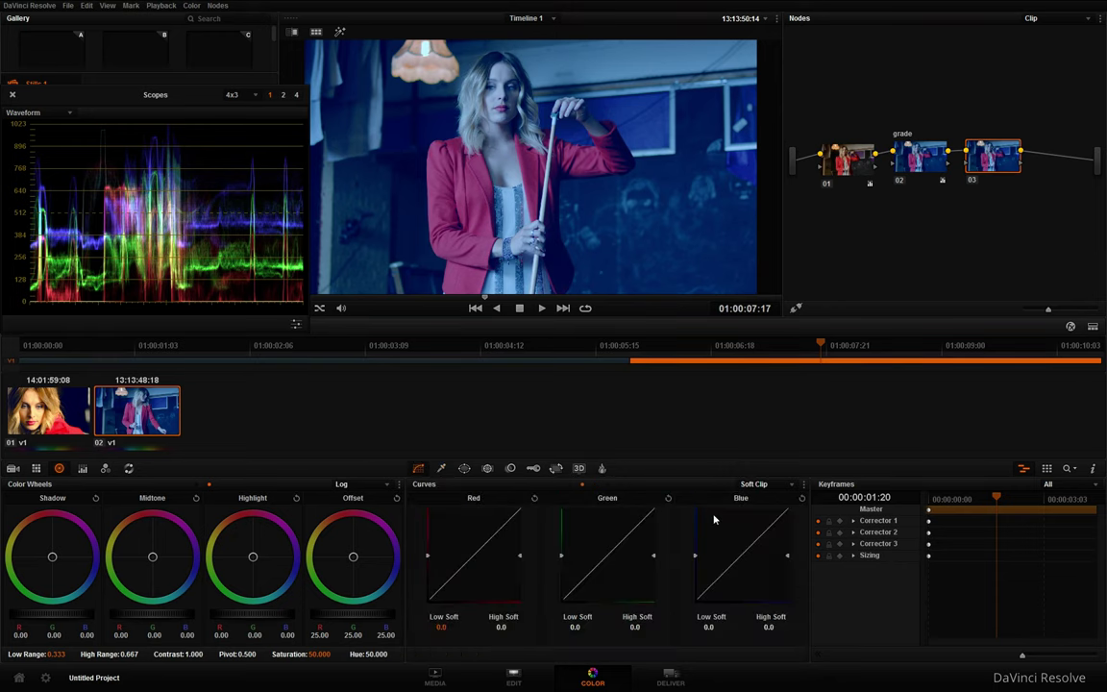
click(621, 485)
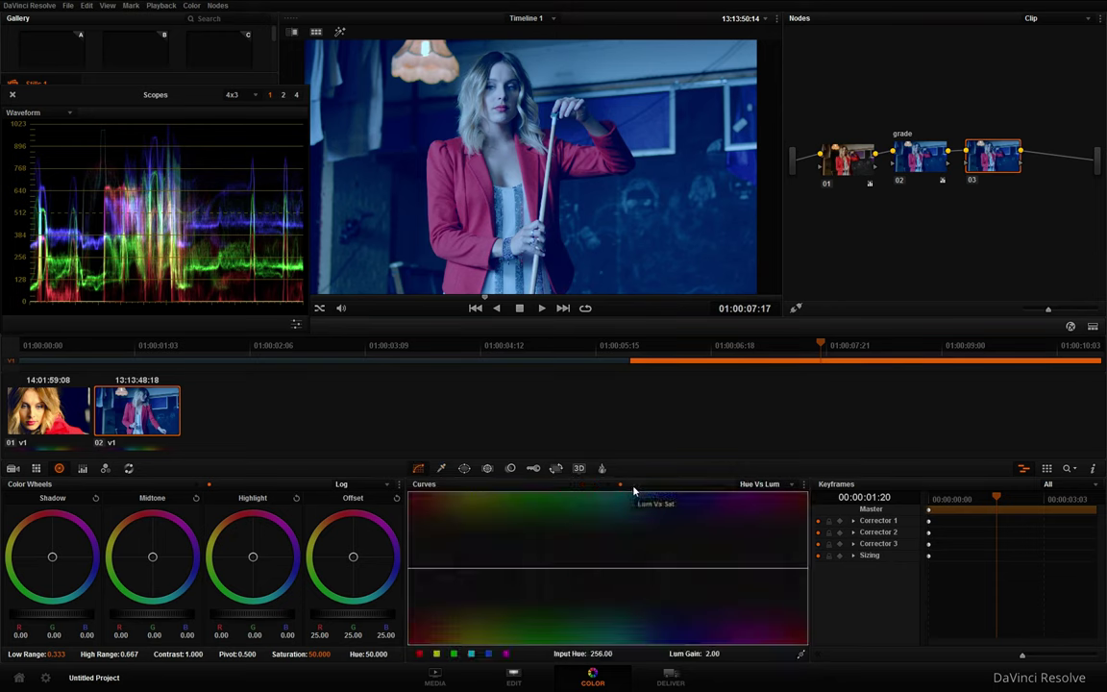
click(633, 486)
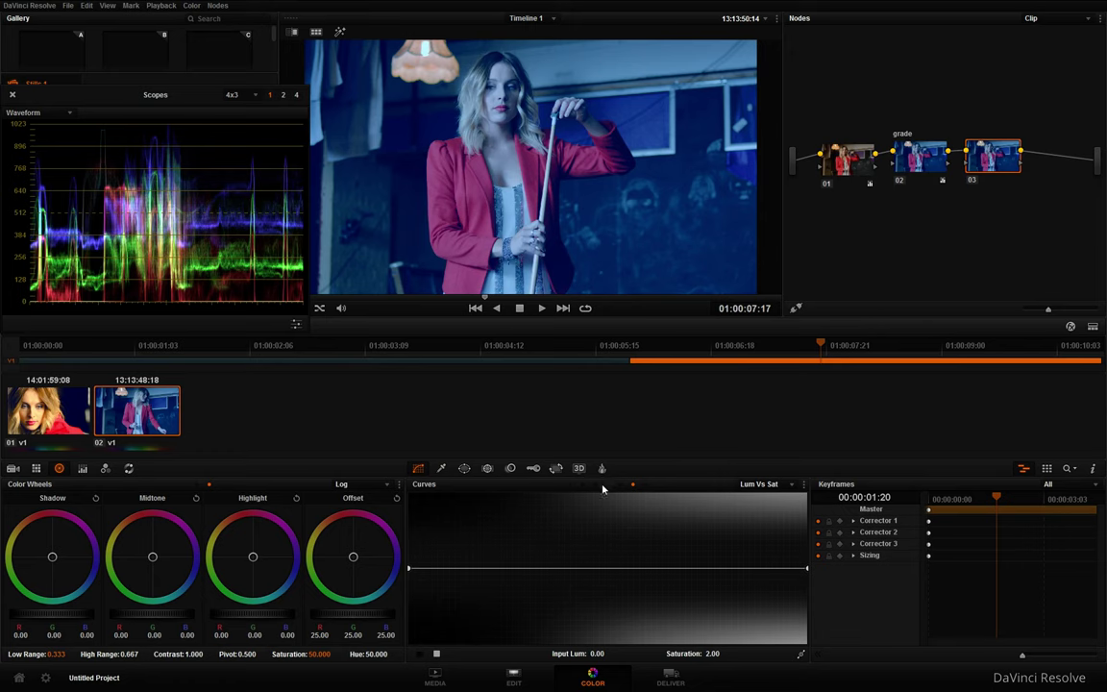
click(605, 485)
click(596, 486)
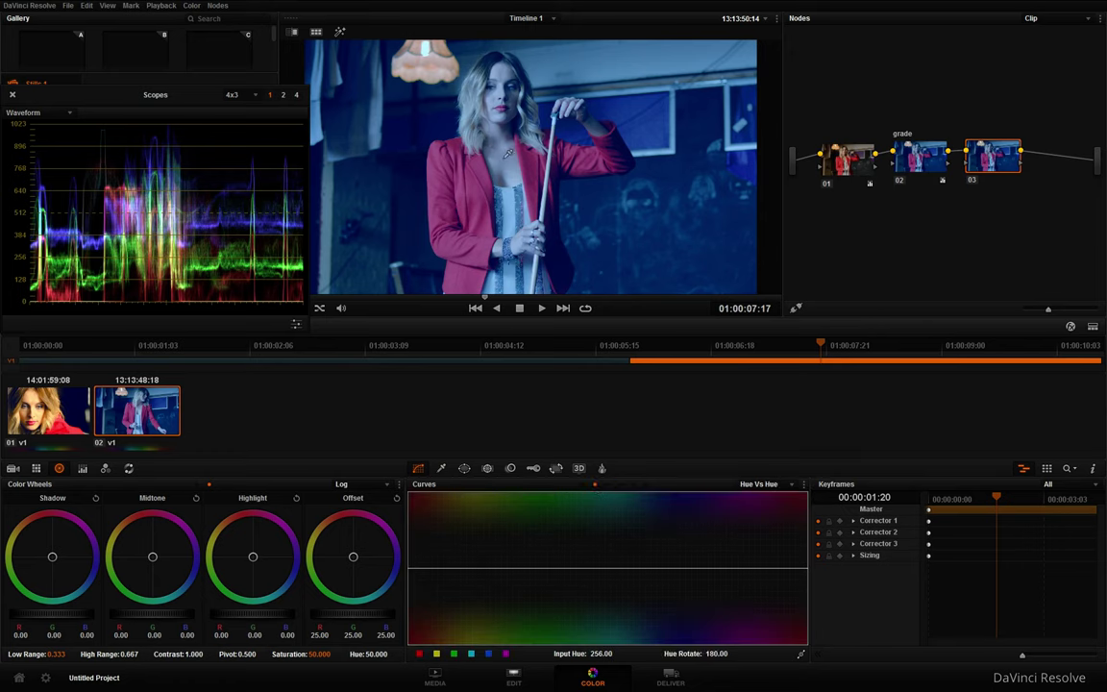
Step: Sample the woman's skin onto the Hue Vs Hue curve and set the outer points at input hues 94.39 and 138.42 to Hue Rotate 1.00
click(508, 152)
drag(652, 567, 629, 568)
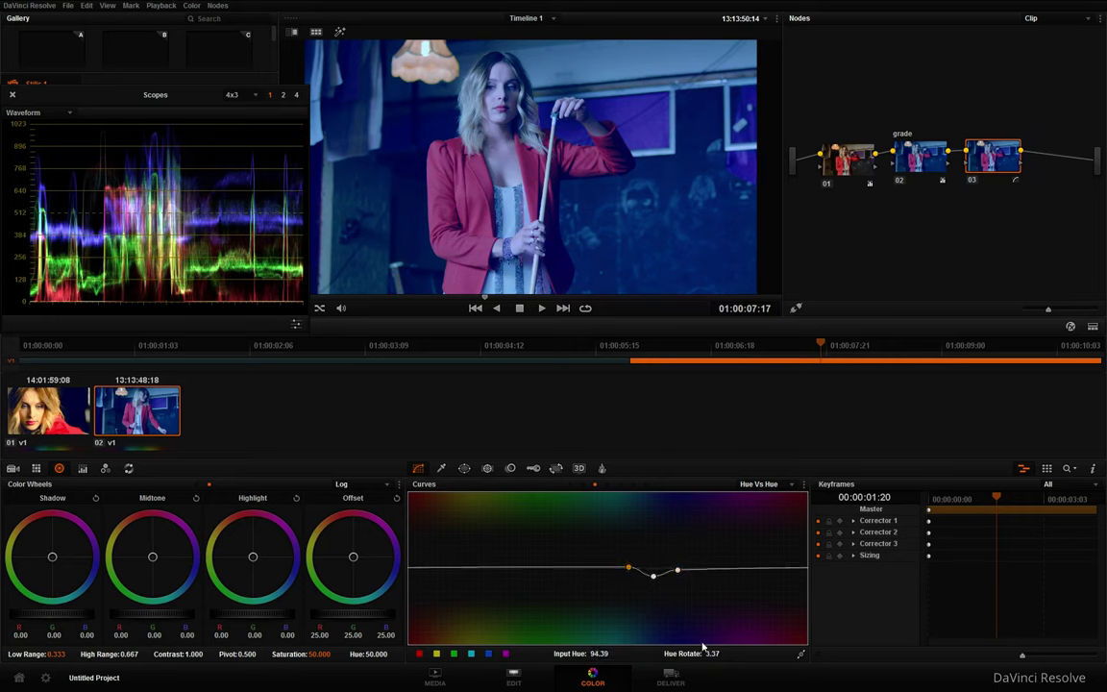
click(712, 655)
text(1.00)
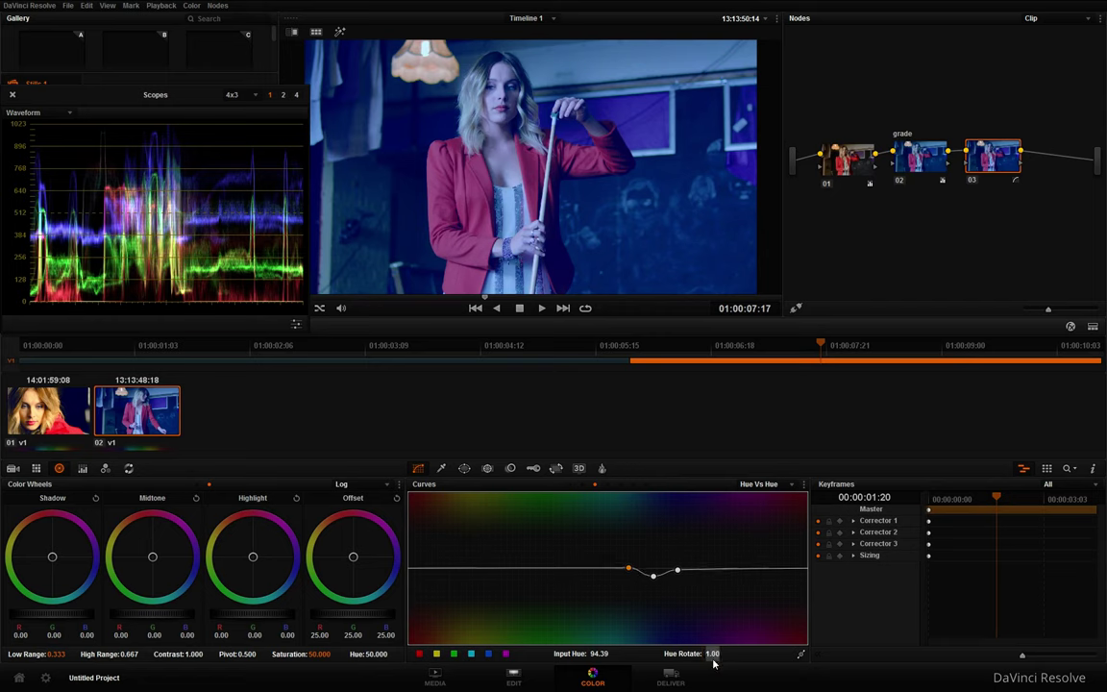
click(678, 572)
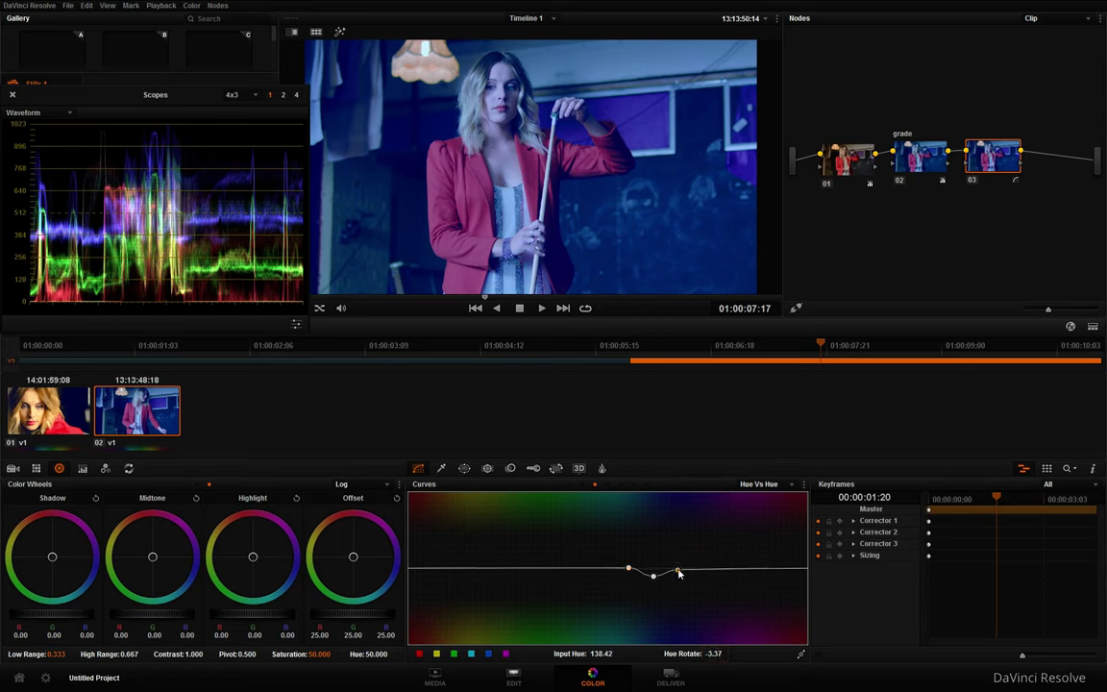
double_click(716, 653)
text(1)
key(Return)
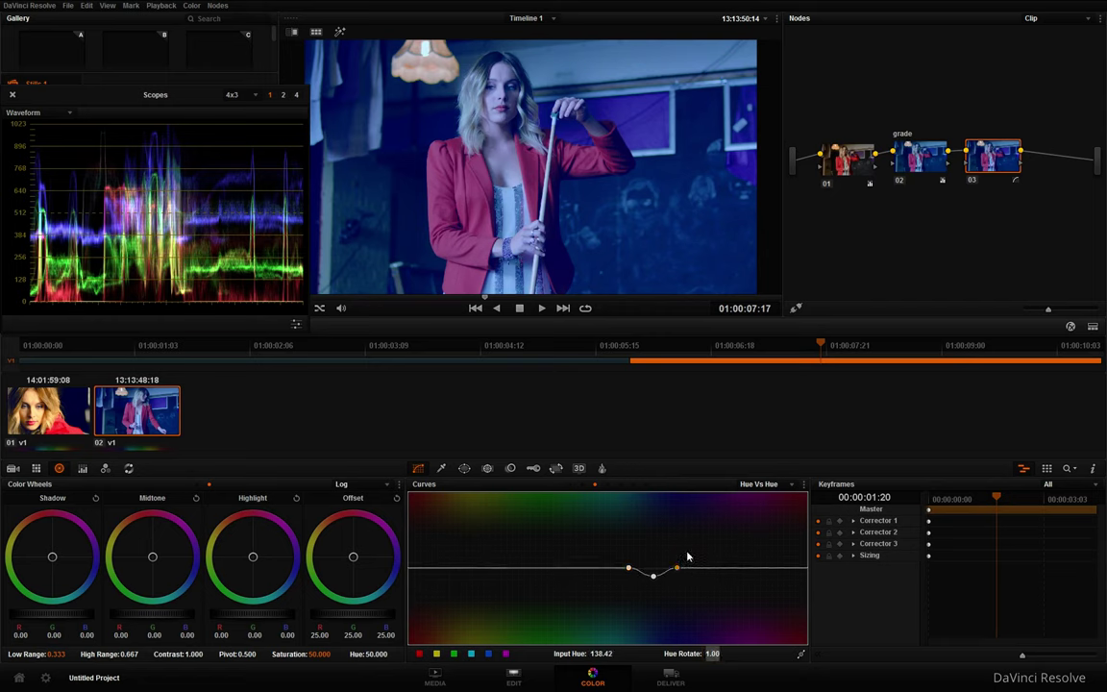
Step: On the Hue Vs Sat curve, sample the woman's skin and spread the outer points to input hues 91.28 and 144.63 with saturation 1
click(764, 484)
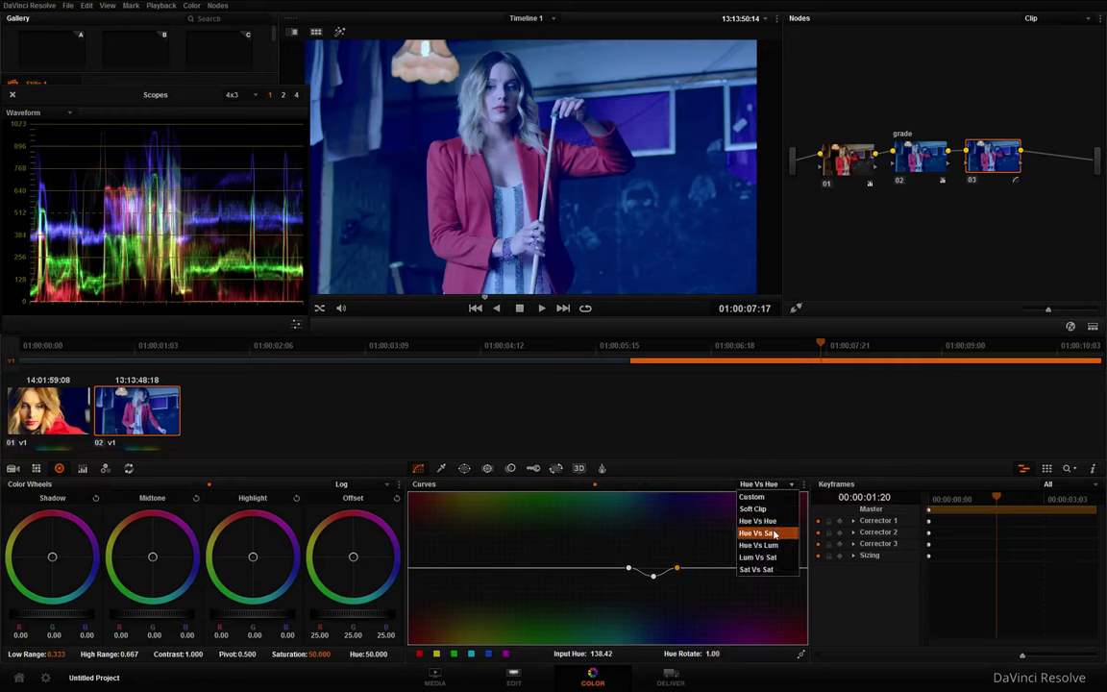
click(759, 534)
click(515, 154)
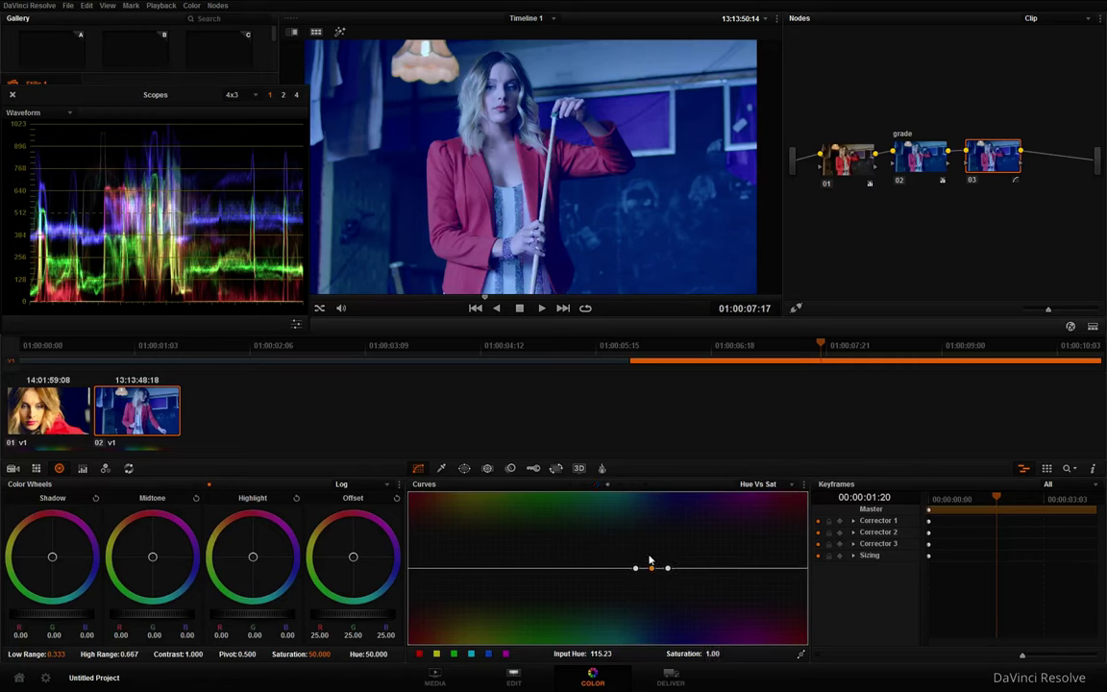
drag(636, 568, 625, 568)
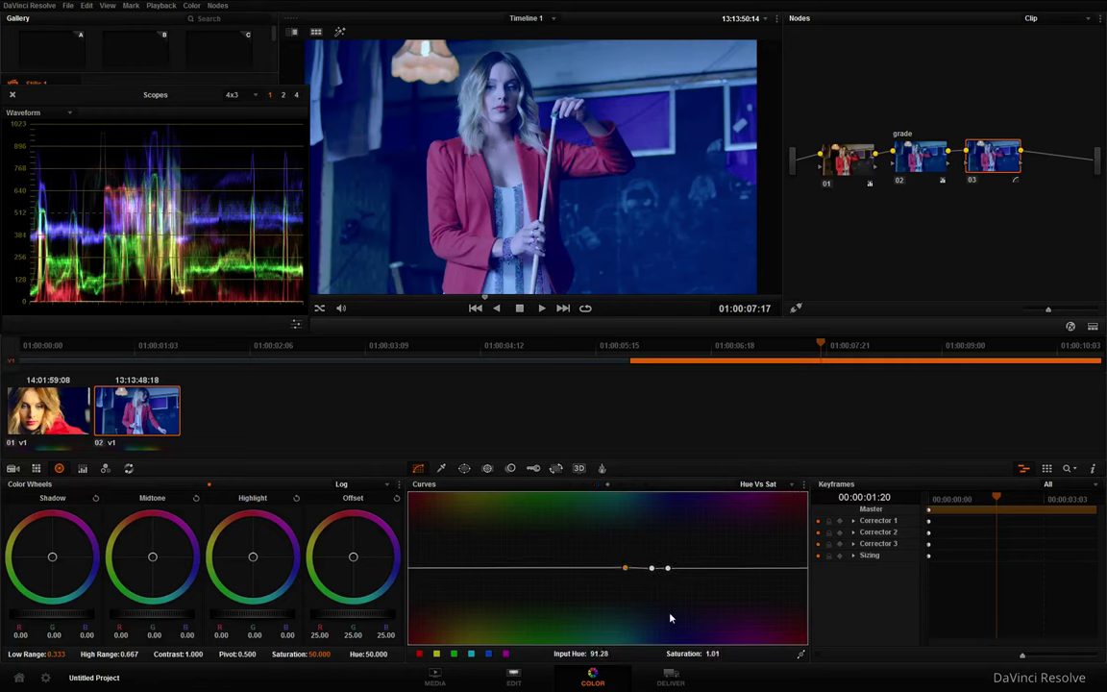
double_click(714, 652)
text(1)
key(Return)
drag(668, 568, 684, 568)
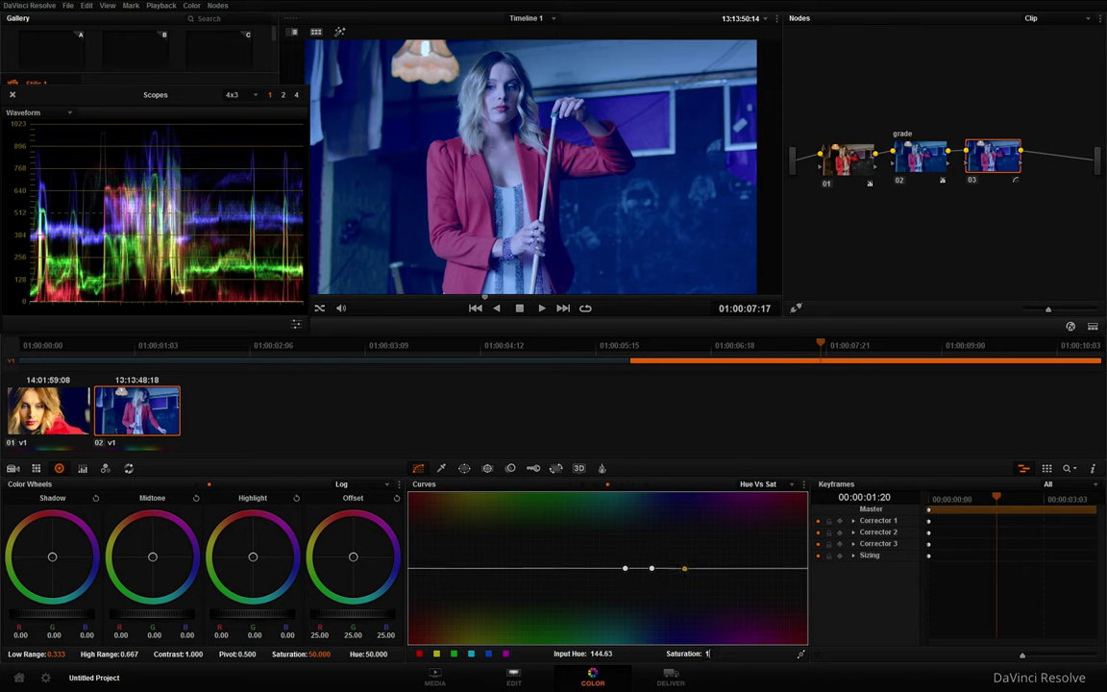
double_click(712, 654)
Step: Raise the middle Hue Vs Sat point to maximum saturation, pull in its lower neighbour, and reset the Hue Vs Sat curve
mouse_move(654, 571)
mouse_down()
mouse_move(637, 568)
mouse_move(656, 601)
mouse_move(655, 549)
mouse_move(654, 561)
mouse_up()
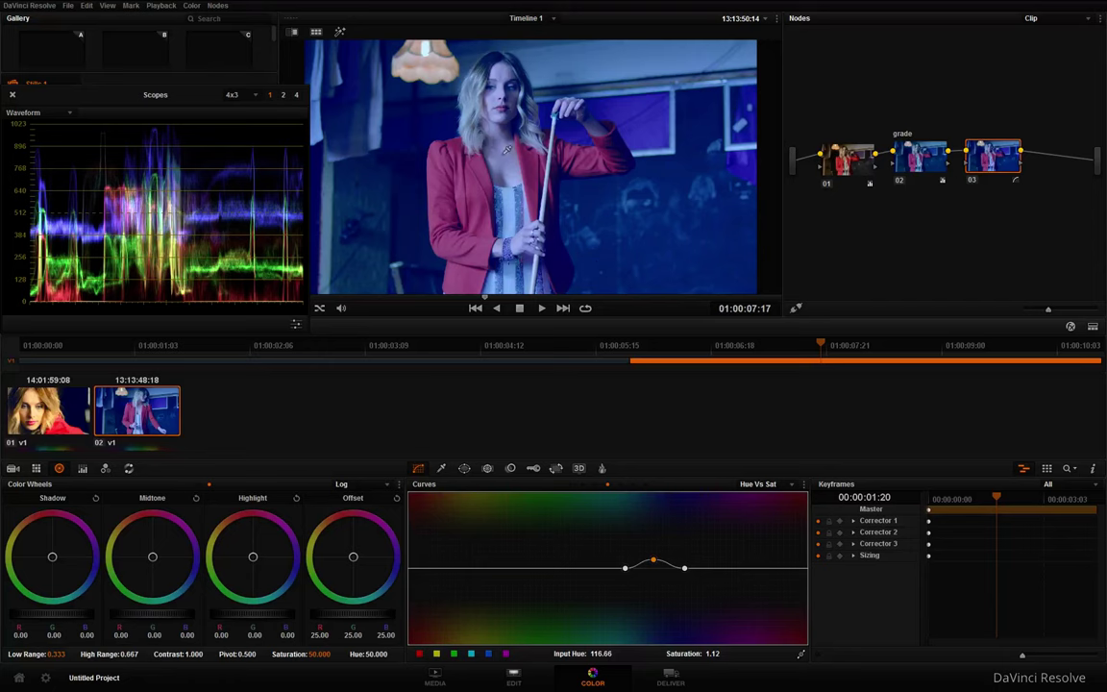
drag(654, 561, 663, 479)
mouse_move(624, 568)
mouse_down()
mouse_move(719, 577)
mouse_move(636, 569)
mouse_move(645, 570)
mouse_up()
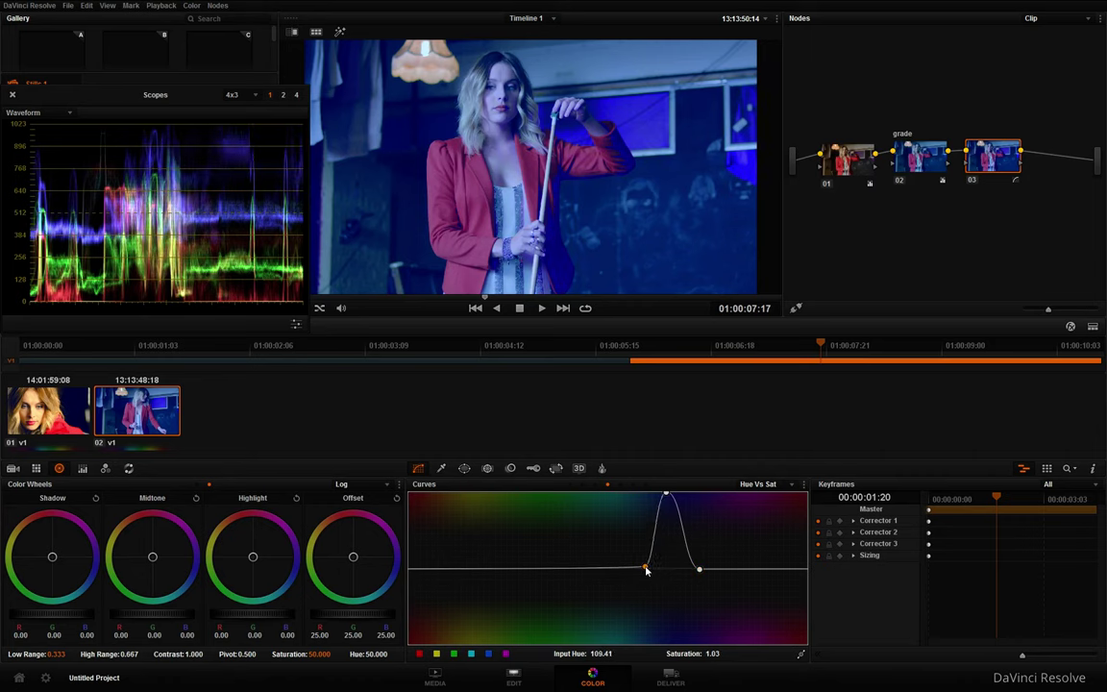
click(804, 485)
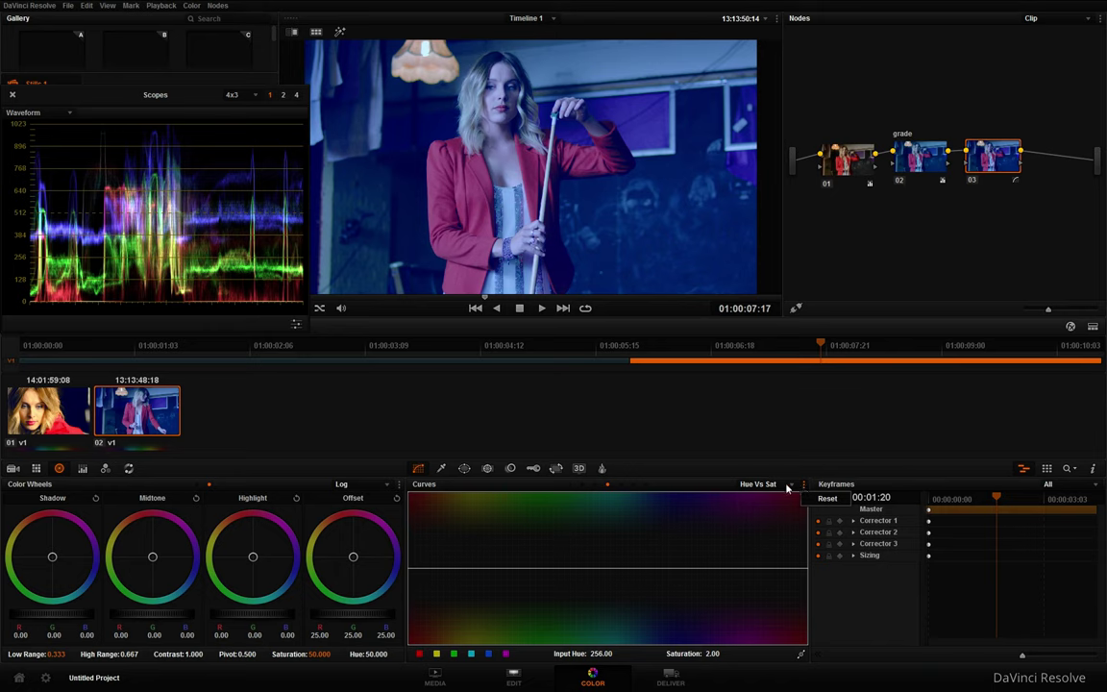
Step: On the Hue Vs Hue curve, raise the middle point sharply and move its lower neighbour to input hue 103.19 with Hue Rotate 1.00
click(786, 485)
click(762, 521)
drag(653, 569, 657, 520)
drag(628, 570, 638, 568)
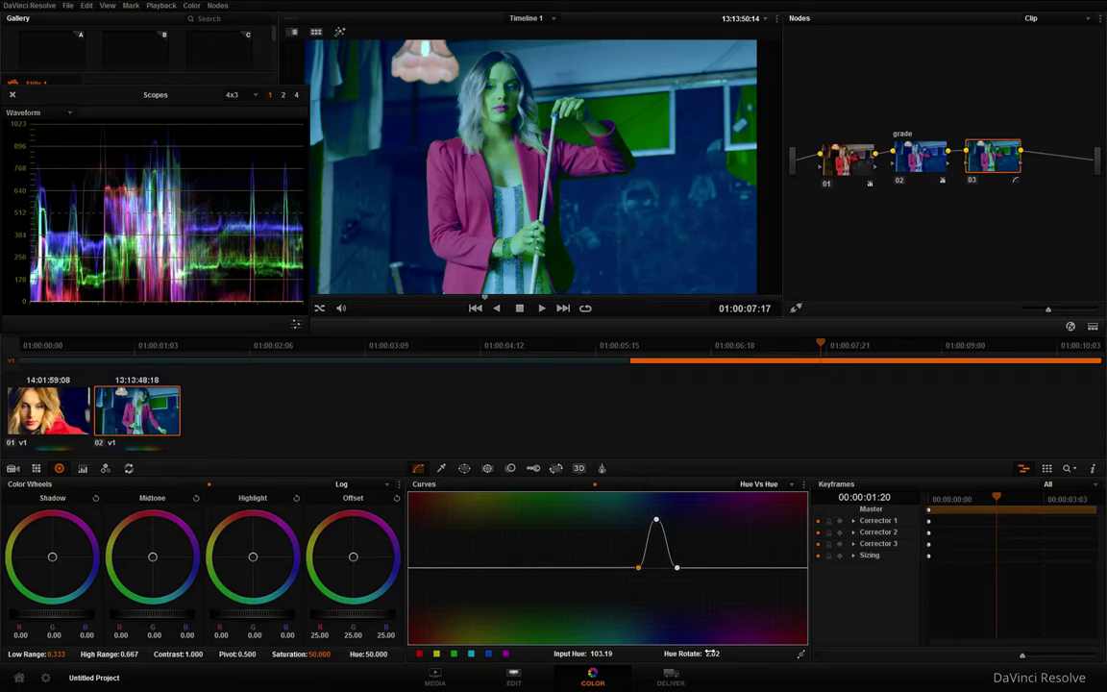
drag(719, 654, 710, 654)
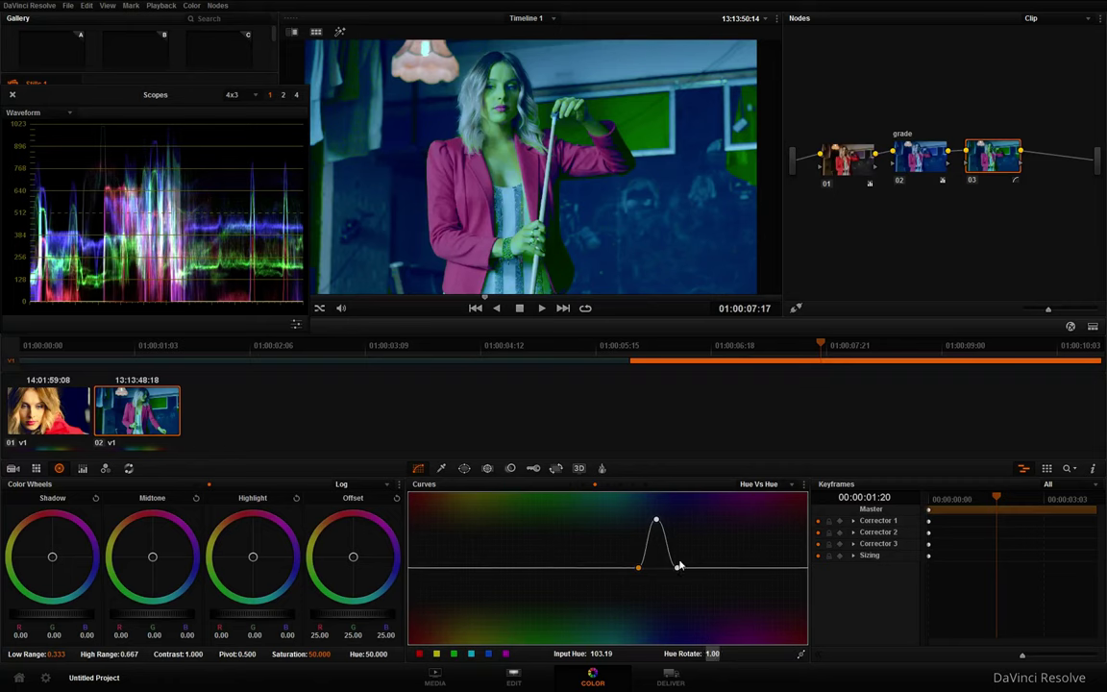
Step: Move the upper Hue Vs Hue neighbour to input hue 132.72 with Hue Rotate 0, and lower the middle point to about -16.85
mouse_move(677, 570)
mouse_down()
mouse_move(663, 571)
mouse_move(682, 571)
mouse_move(671, 572)
mouse_up()
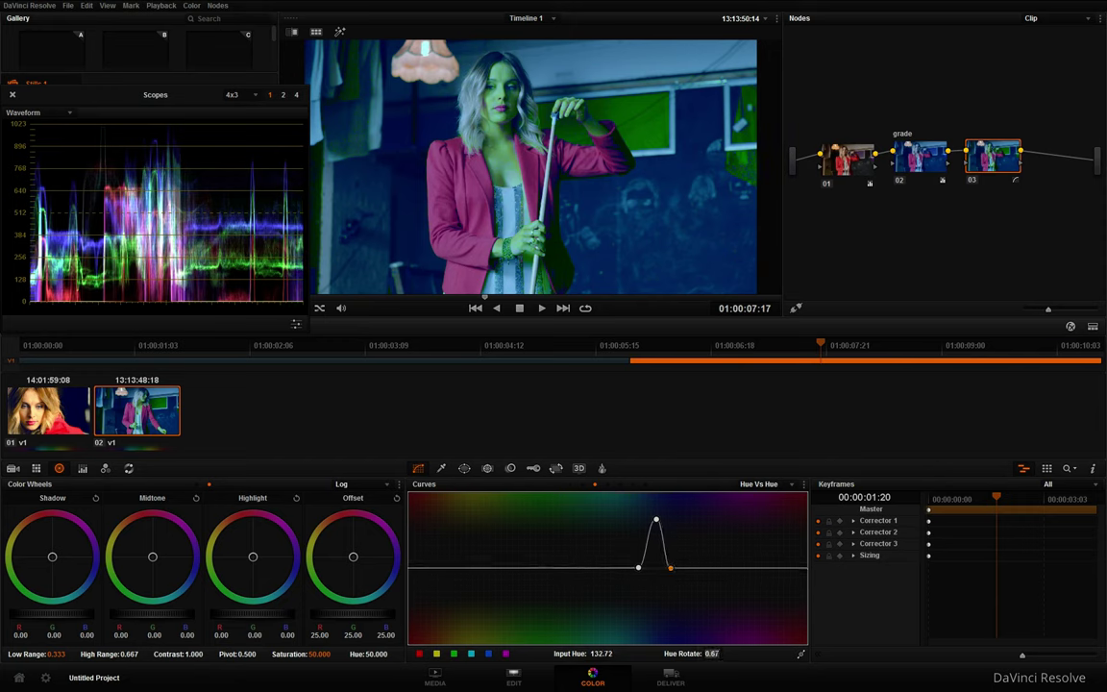
text(0)
key(Return)
drag(658, 520, 657, 573)
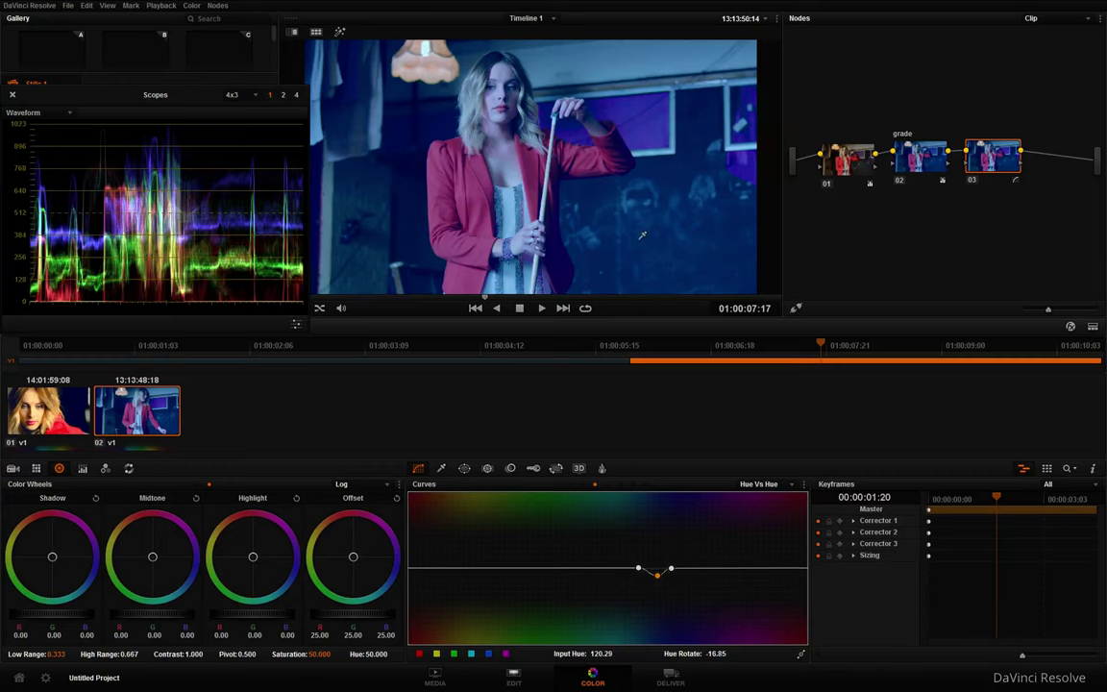
Step: In After Effects, turn off the Apply Color LUT effect and add SA Color Finesse 3 to the shot
key(alt+Tab)
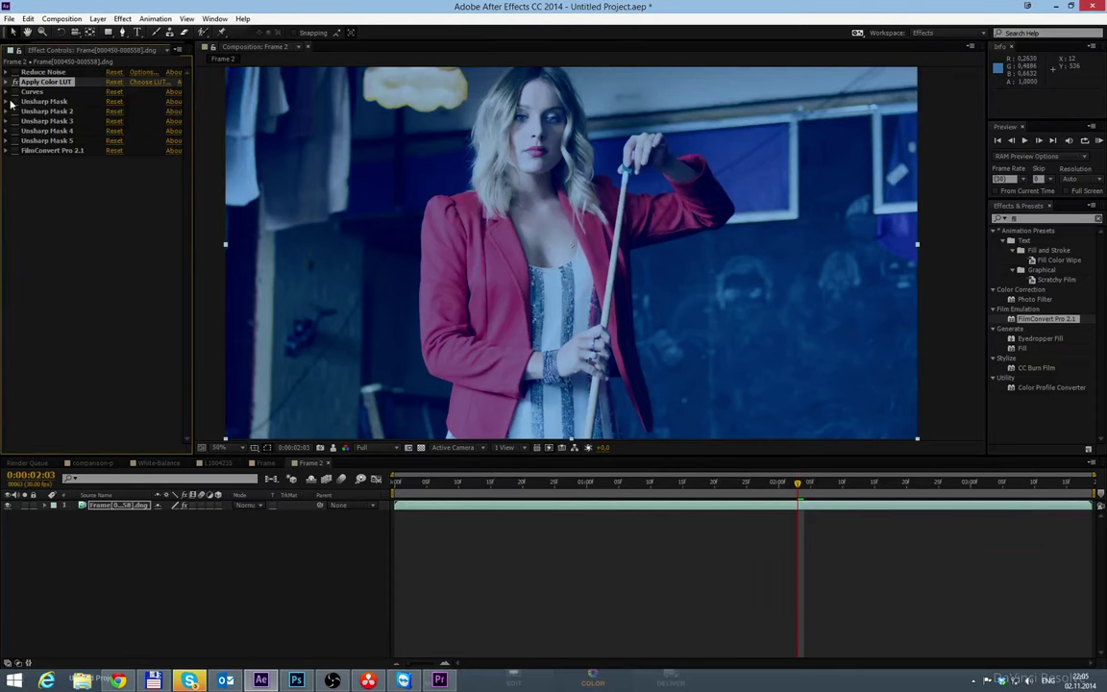
click(15, 85)
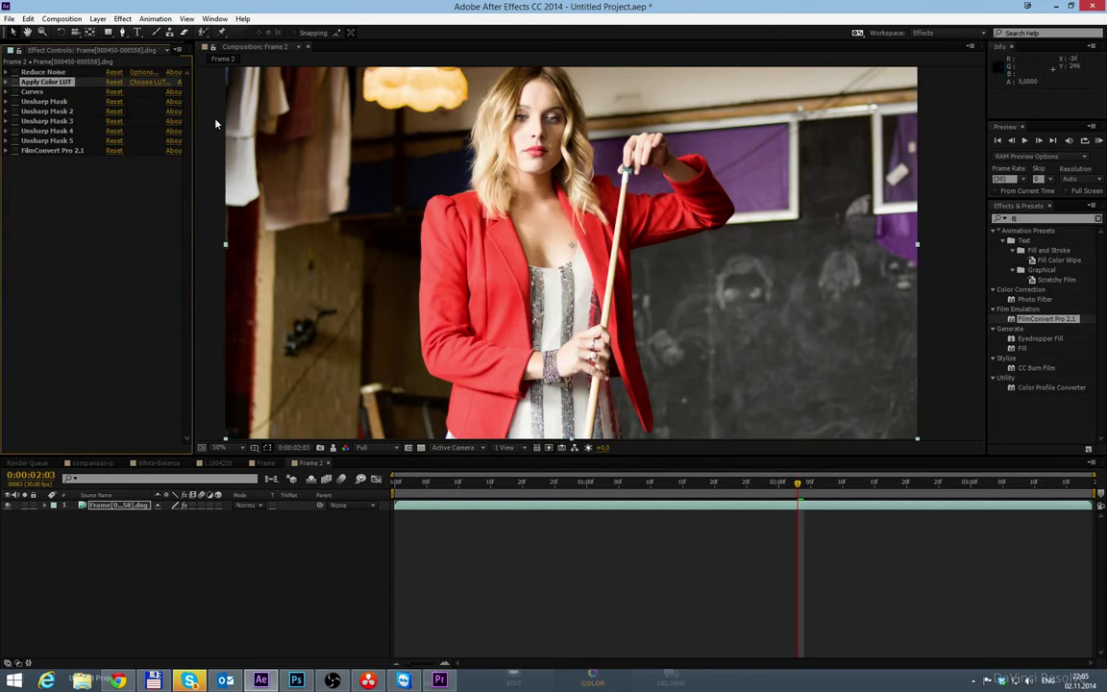
click(1038, 217)
text(fines)
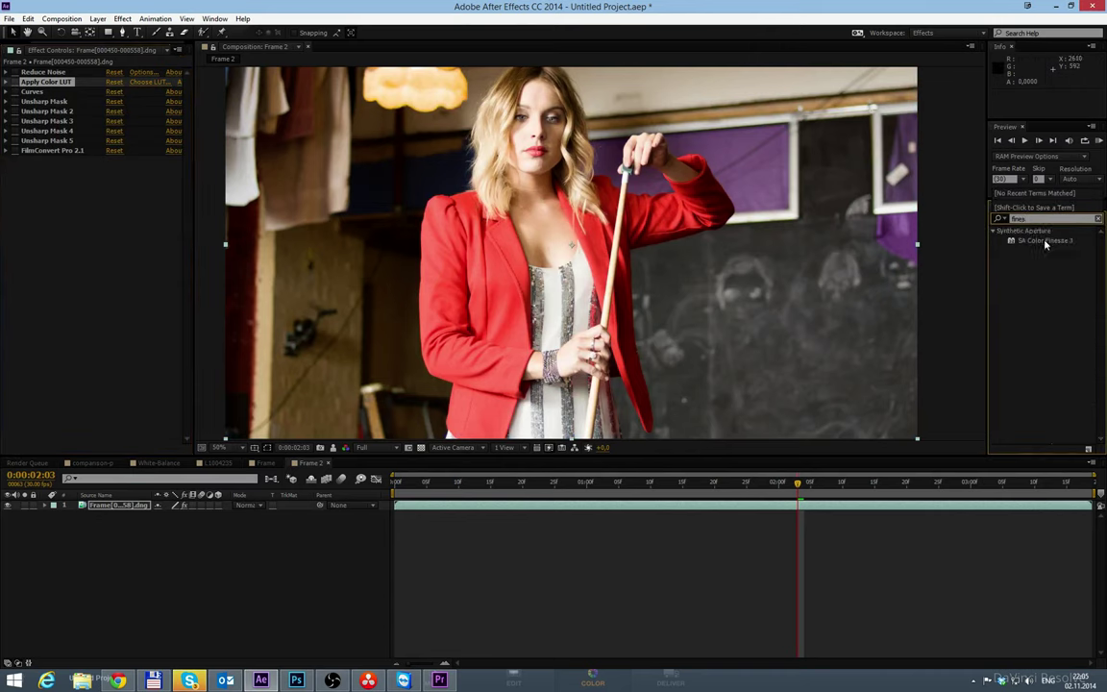
double_click(1046, 241)
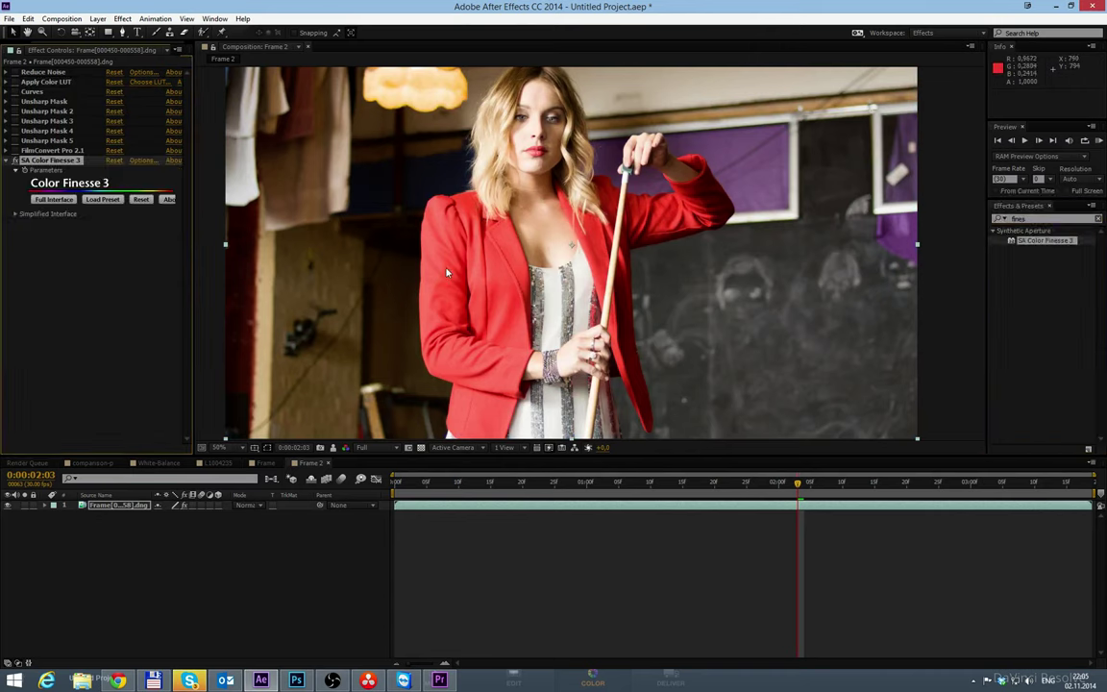
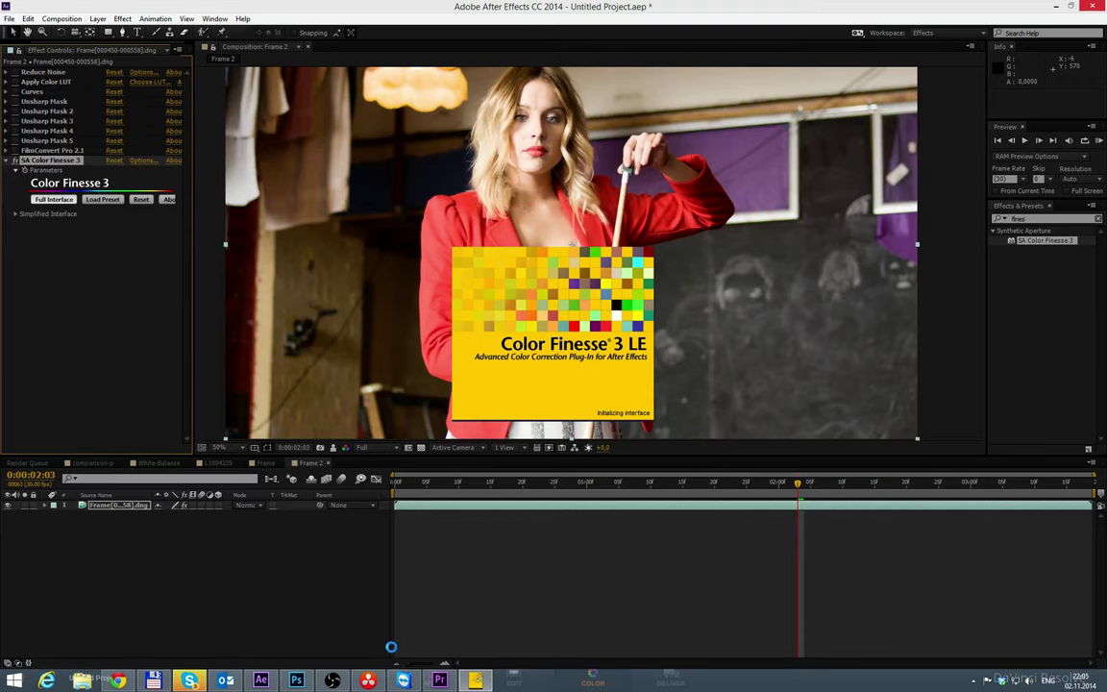
Step: Switch to Chrome and load blackmagicdesign.com in a new tab
click(118, 680)
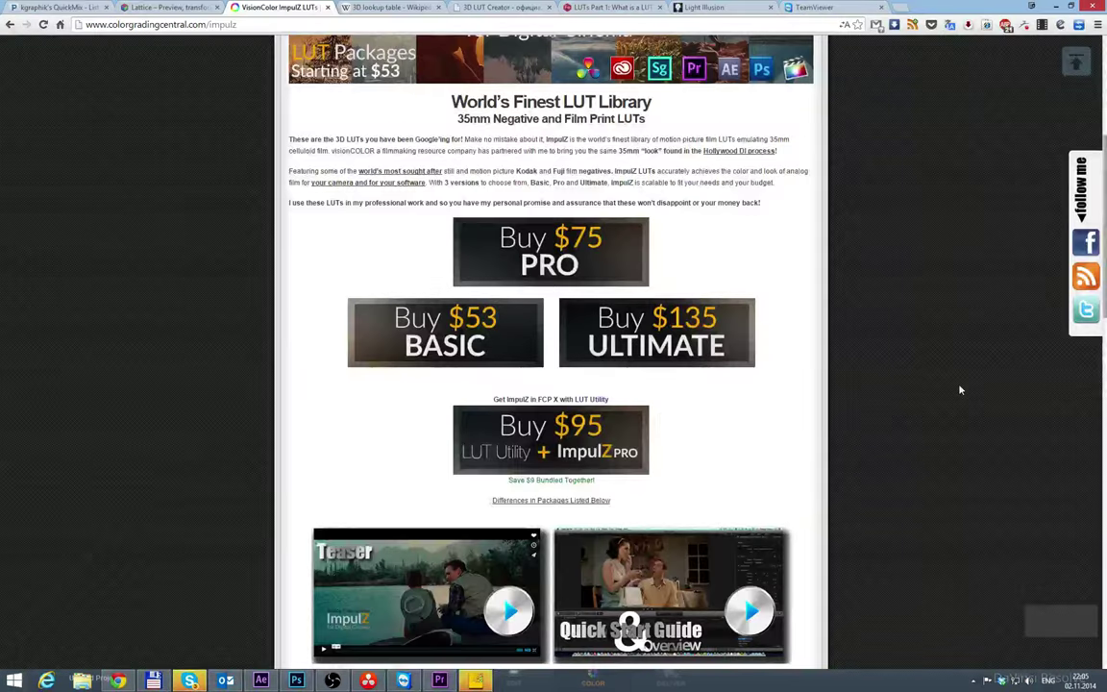
key(ctrl+t)
text(blackma)
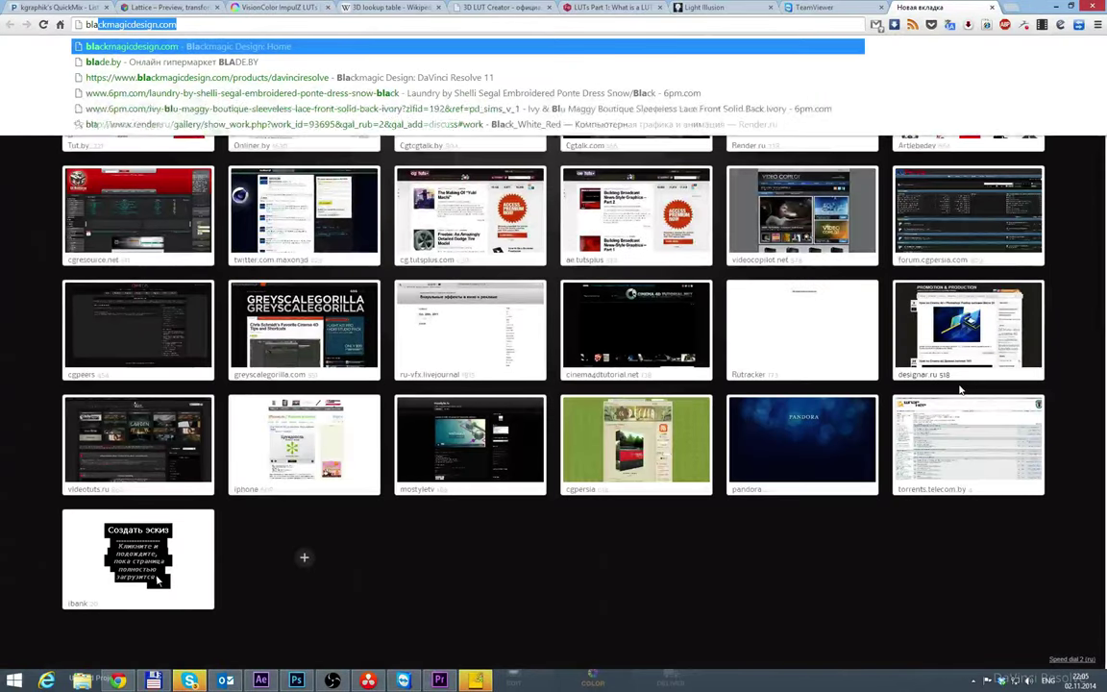
text(gic)
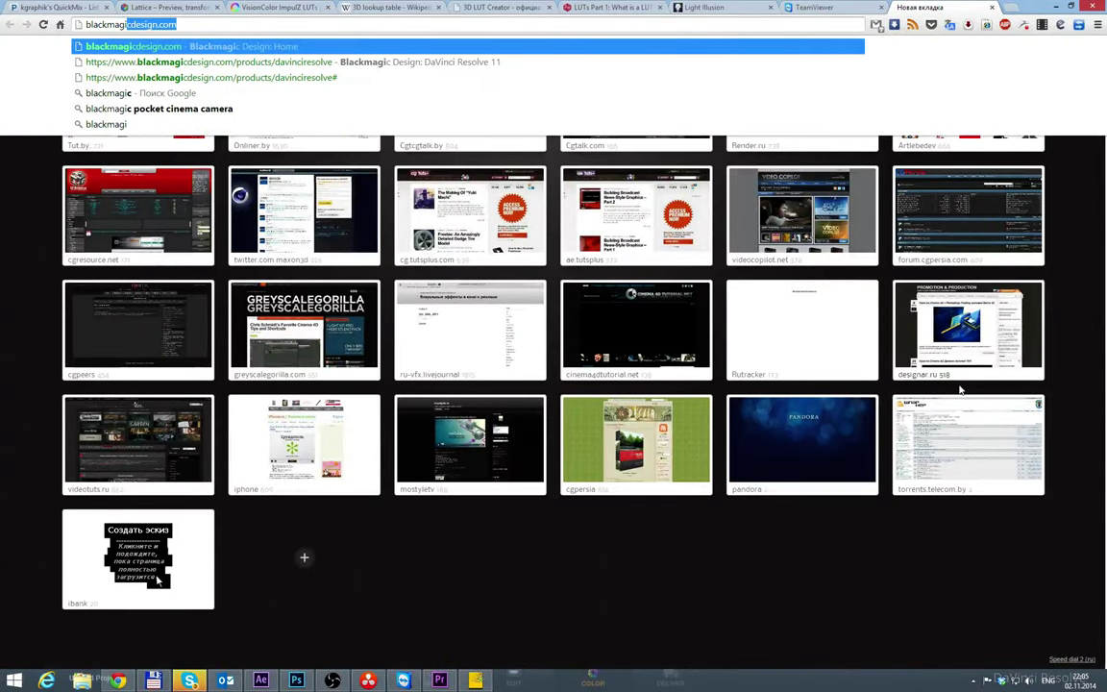
key(Return)
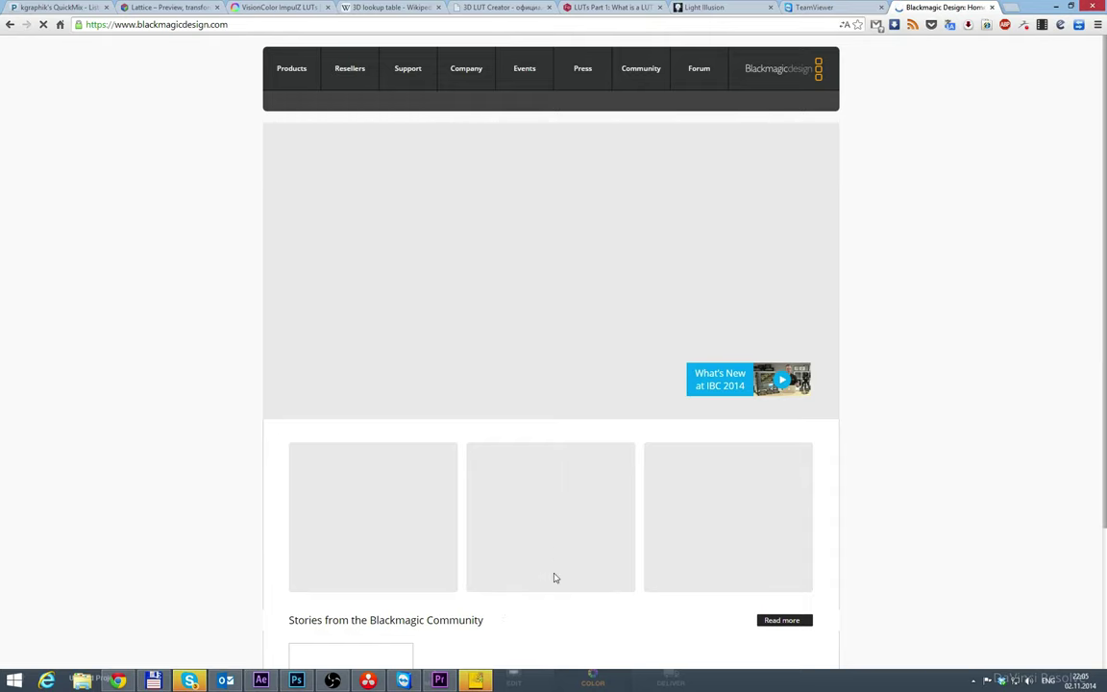
Step: Switch to the Color Finesse window, try a master hue shift of about -27.92, and reset all its corrections
click(477, 681)
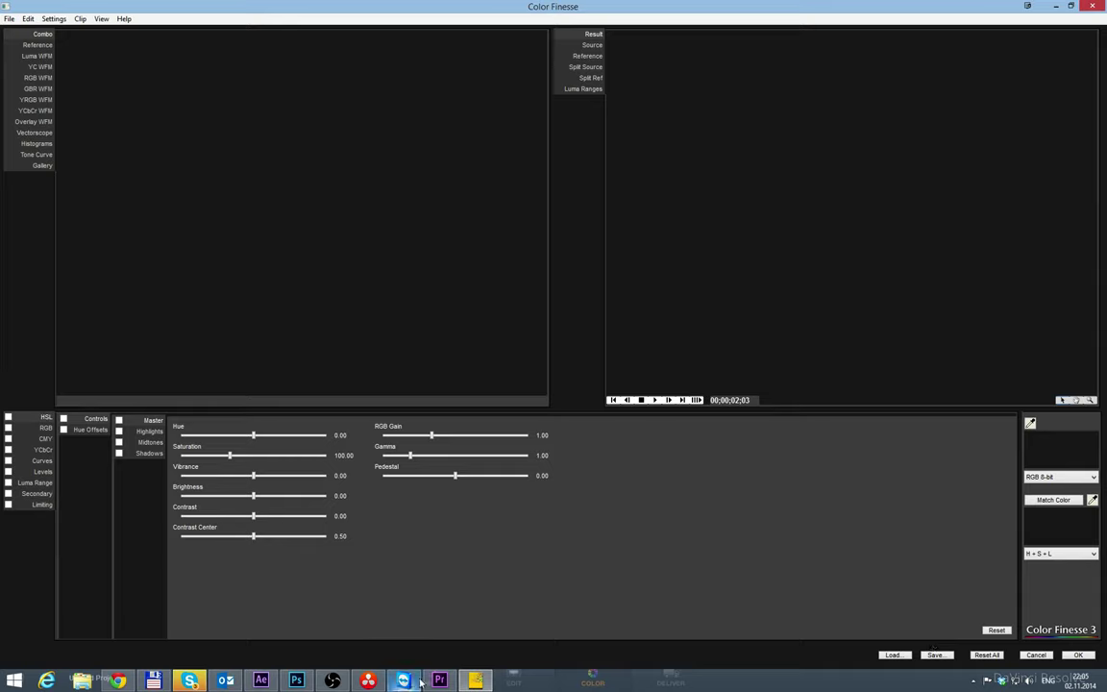
click(475, 680)
click(476, 681)
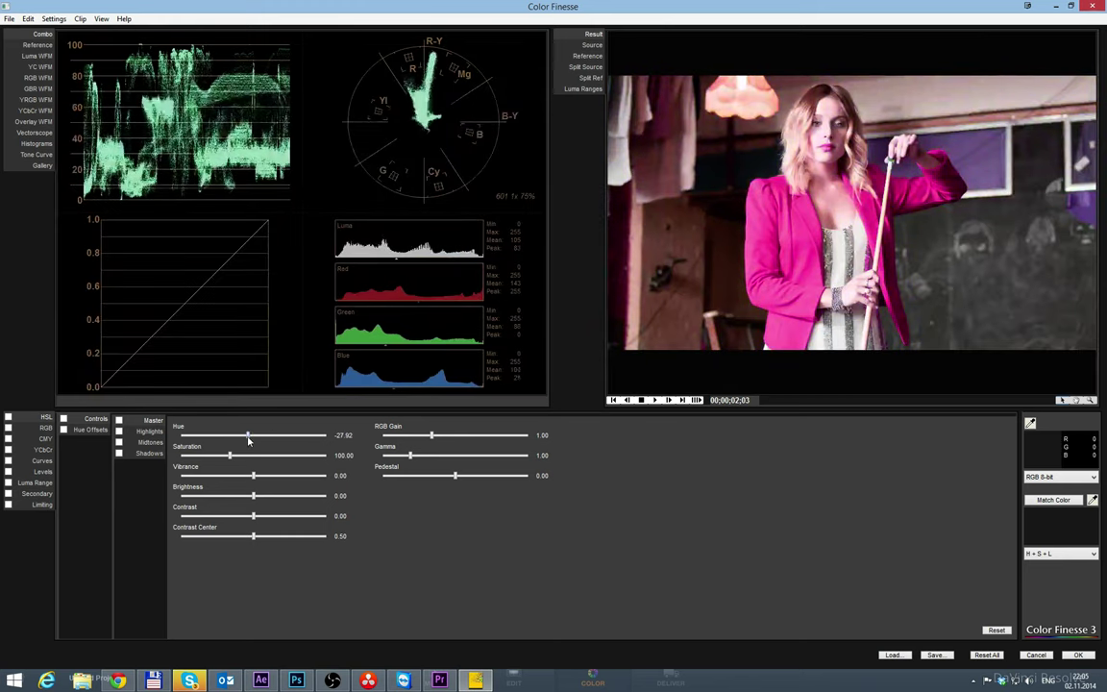
click(987, 655)
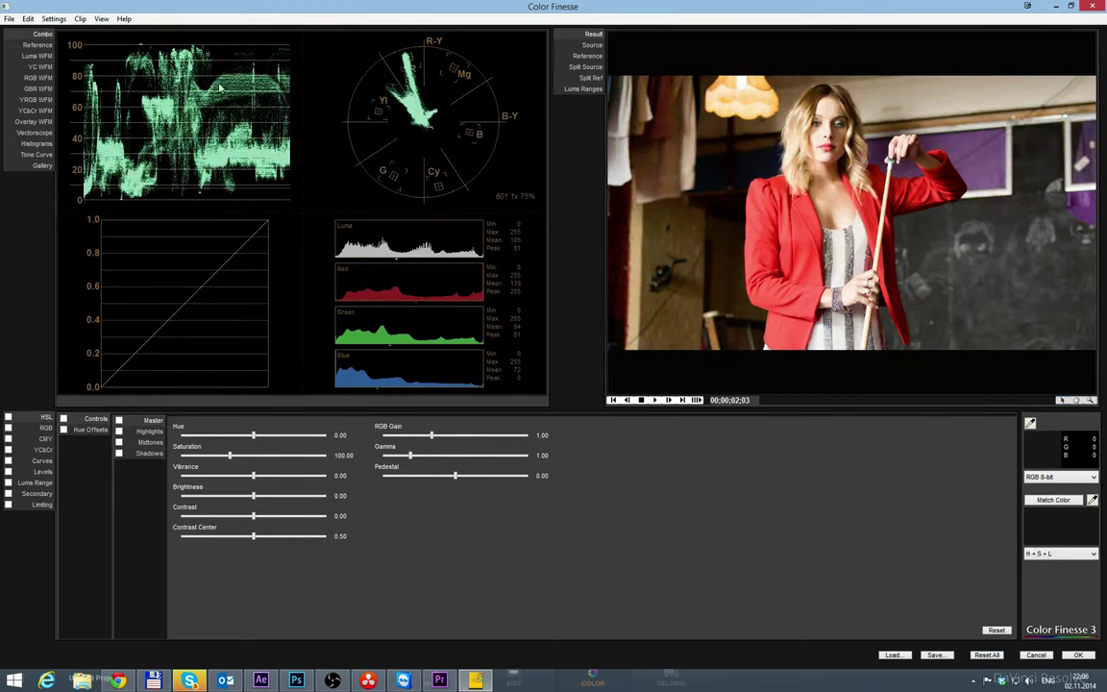
Step: With the GBR waveform displayed, lift the shadows and midtones and lower the white point of the Master curve, and apply the correction to the shot
click(39, 89)
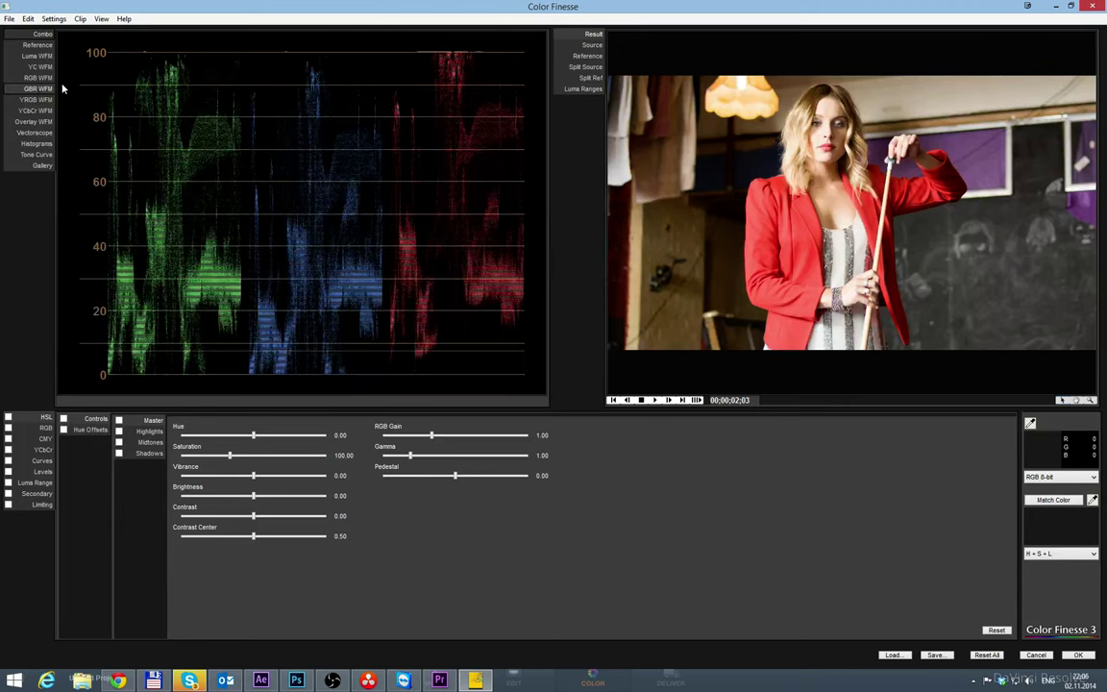
click(39, 462)
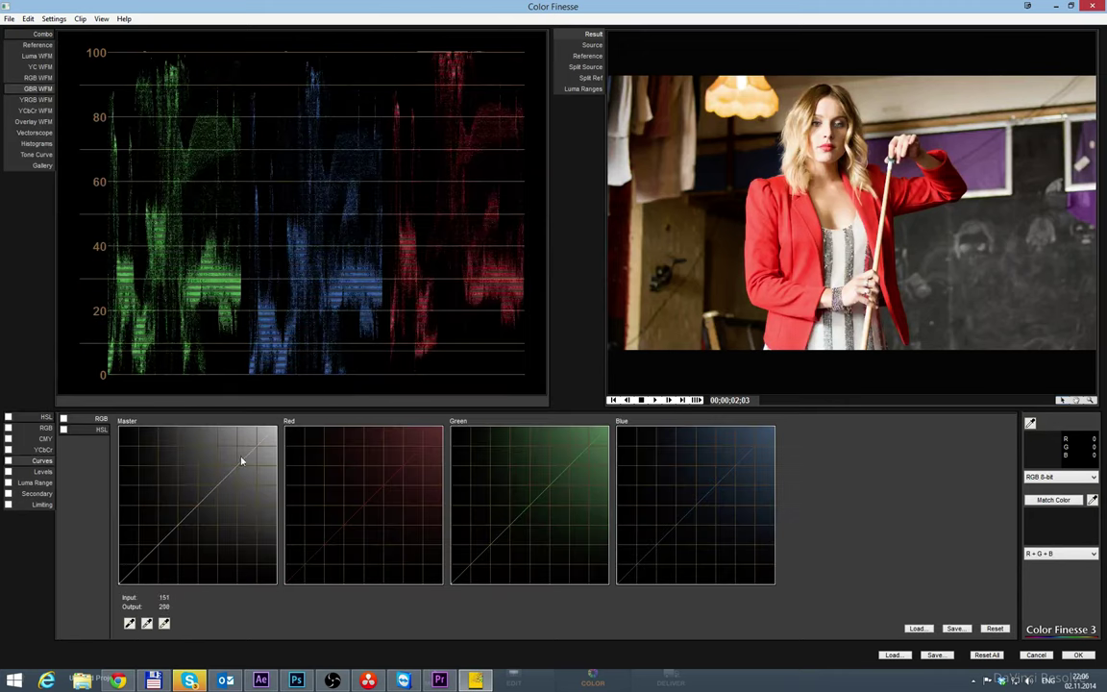
drag(276, 431, 284, 423)
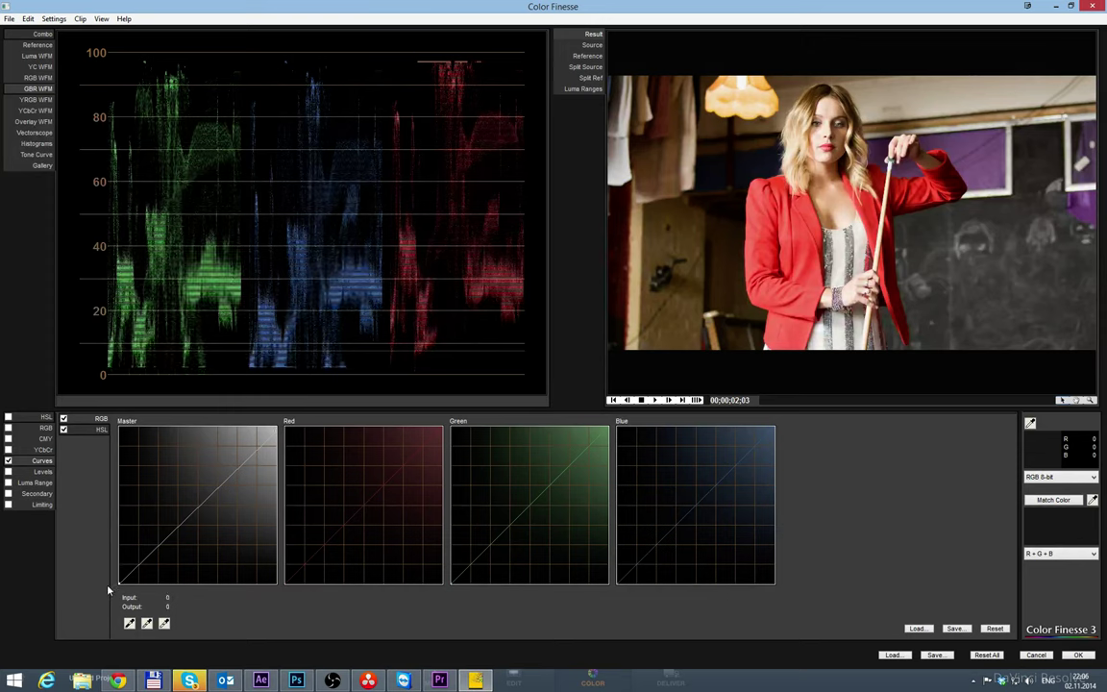
drag(171, 532, 164, 525)
drag(215, 482, 215, 476)
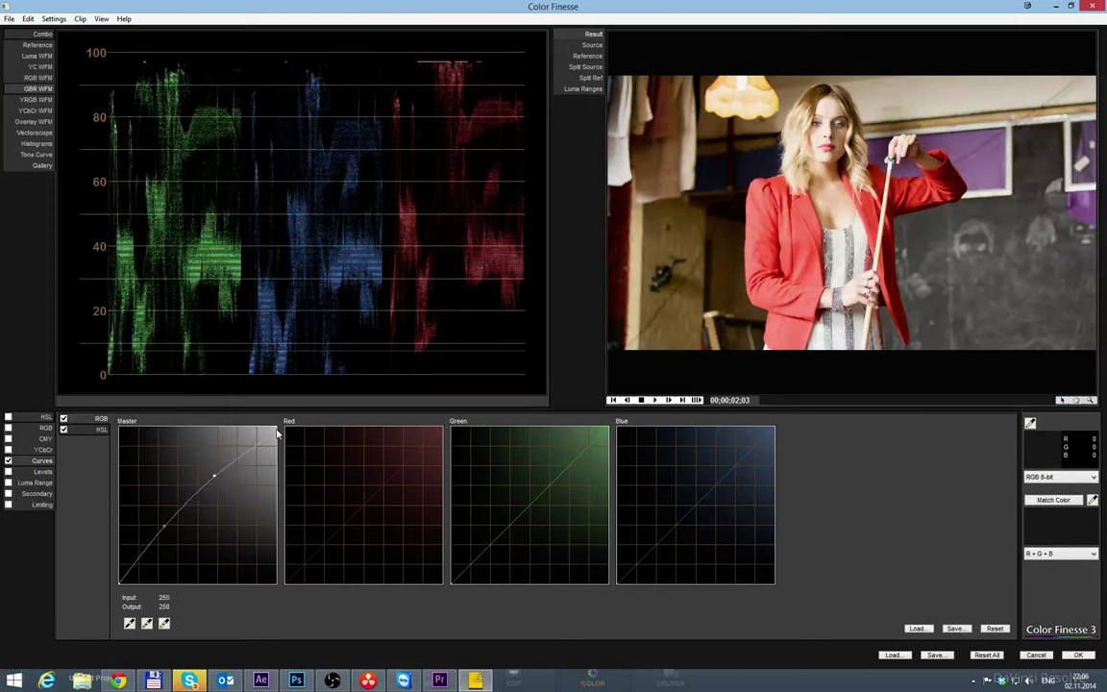
drag(276, 428, 206, 484)
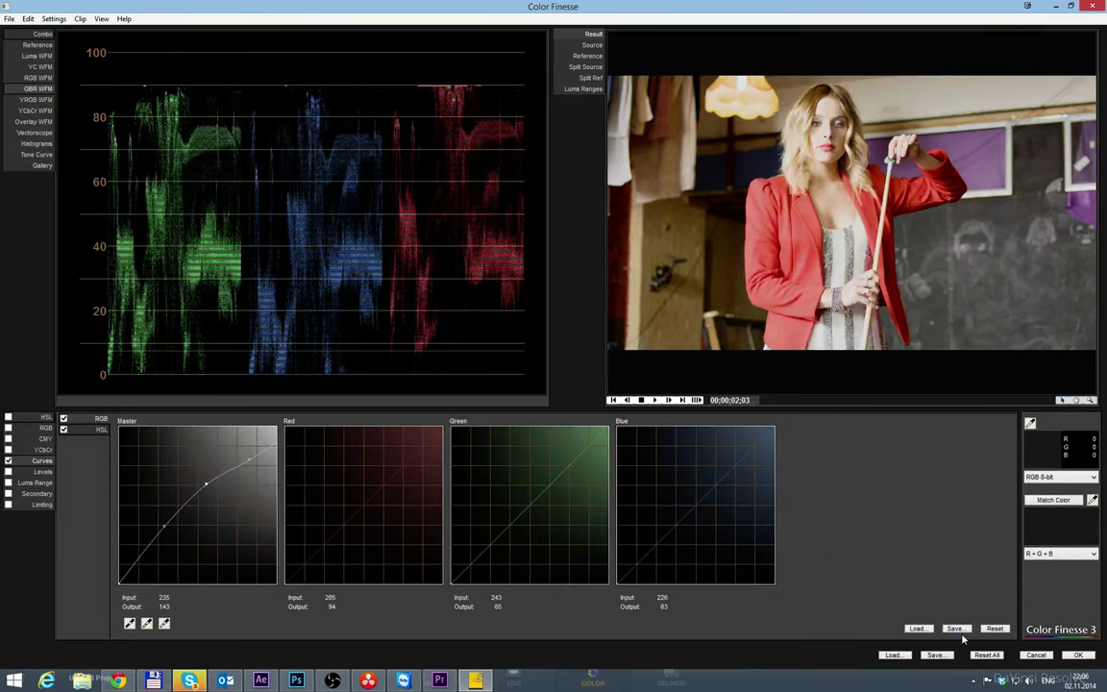
click(1076, 656)
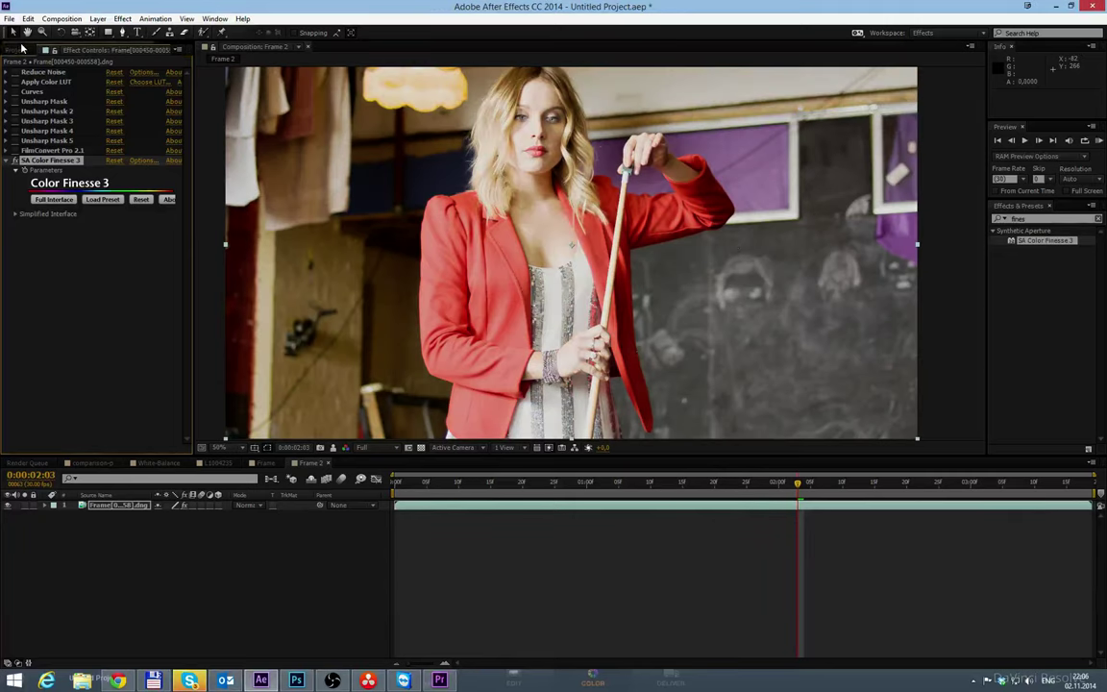
click(16, 49)
click(48, 196)
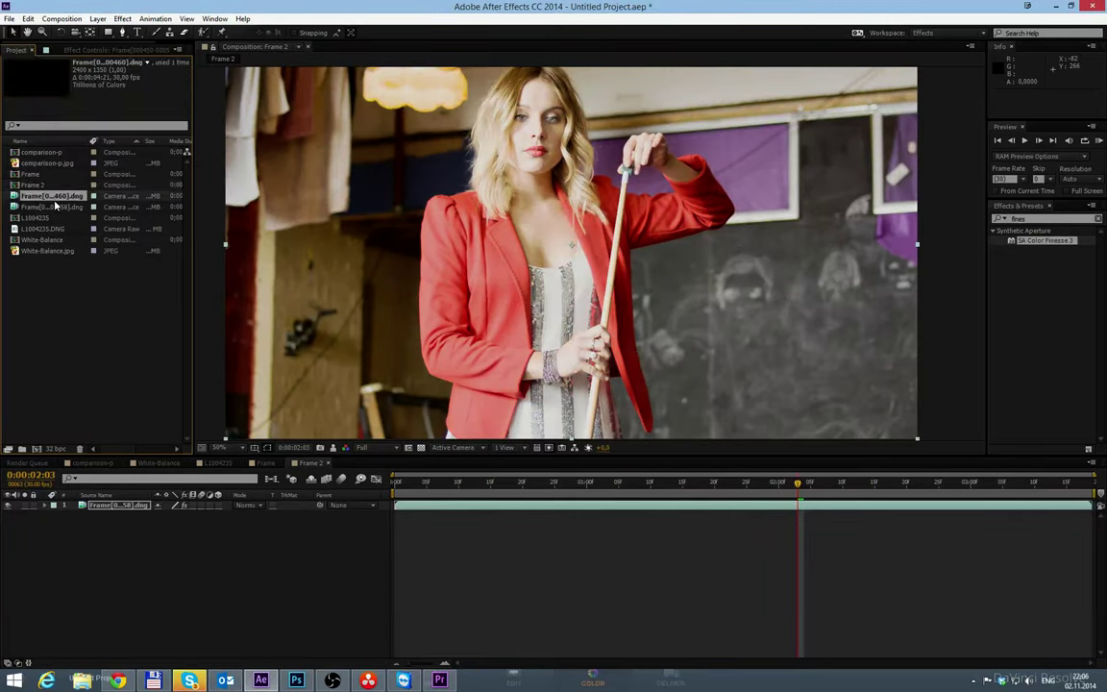
click(50, 206)
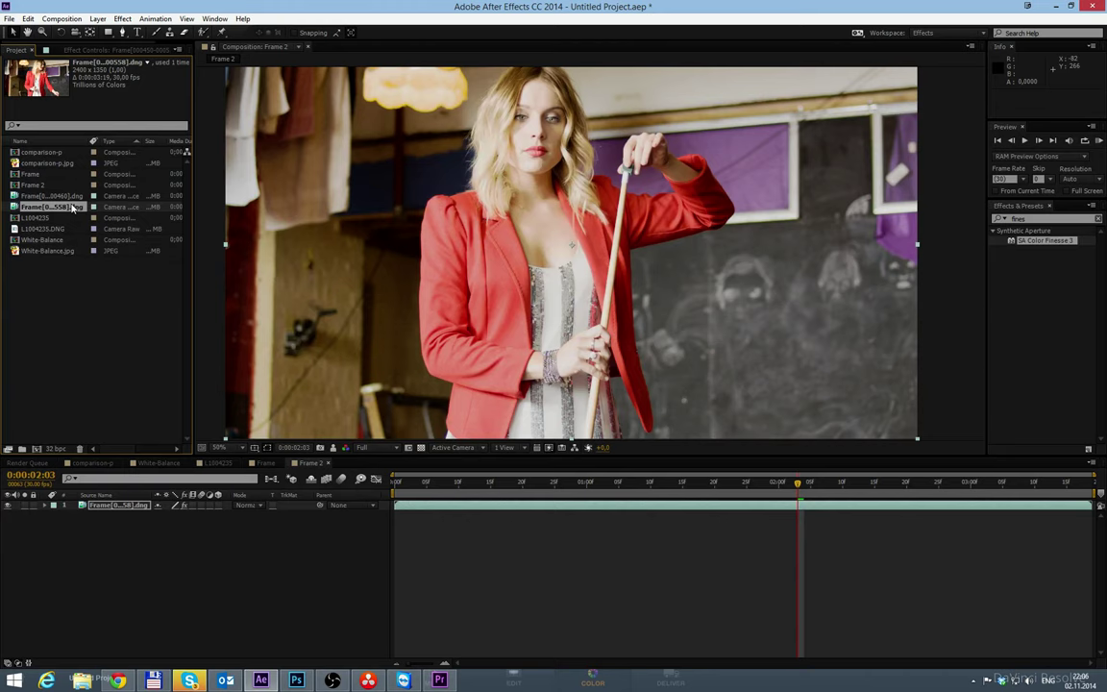
key(ctrl+alt+g)
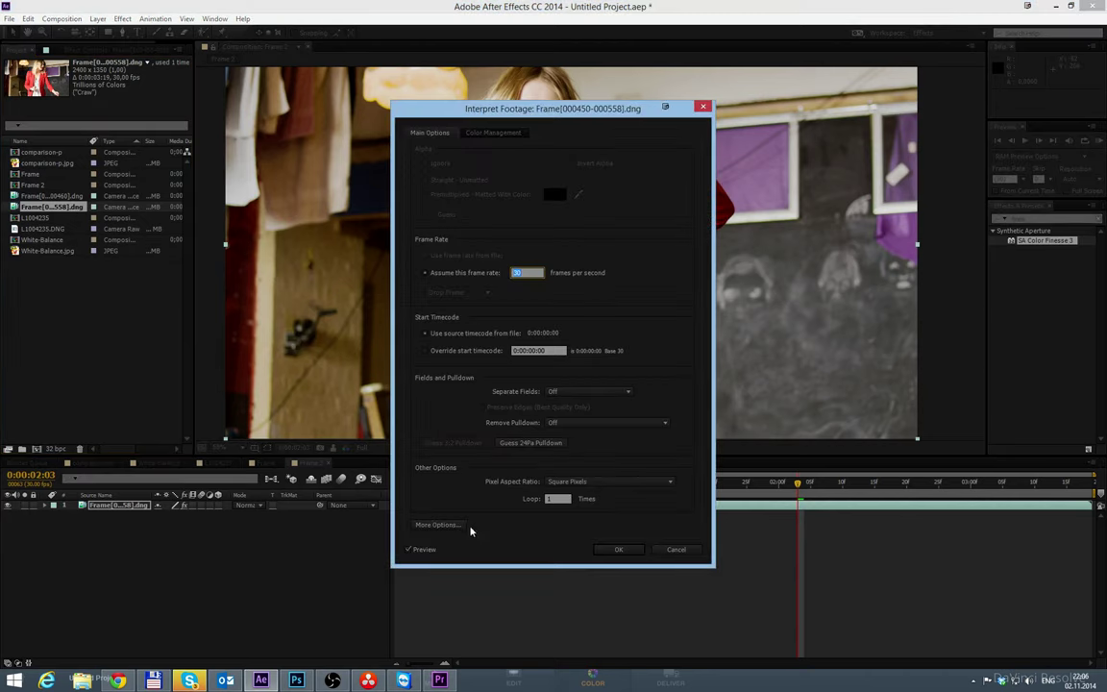
click(440, 524)
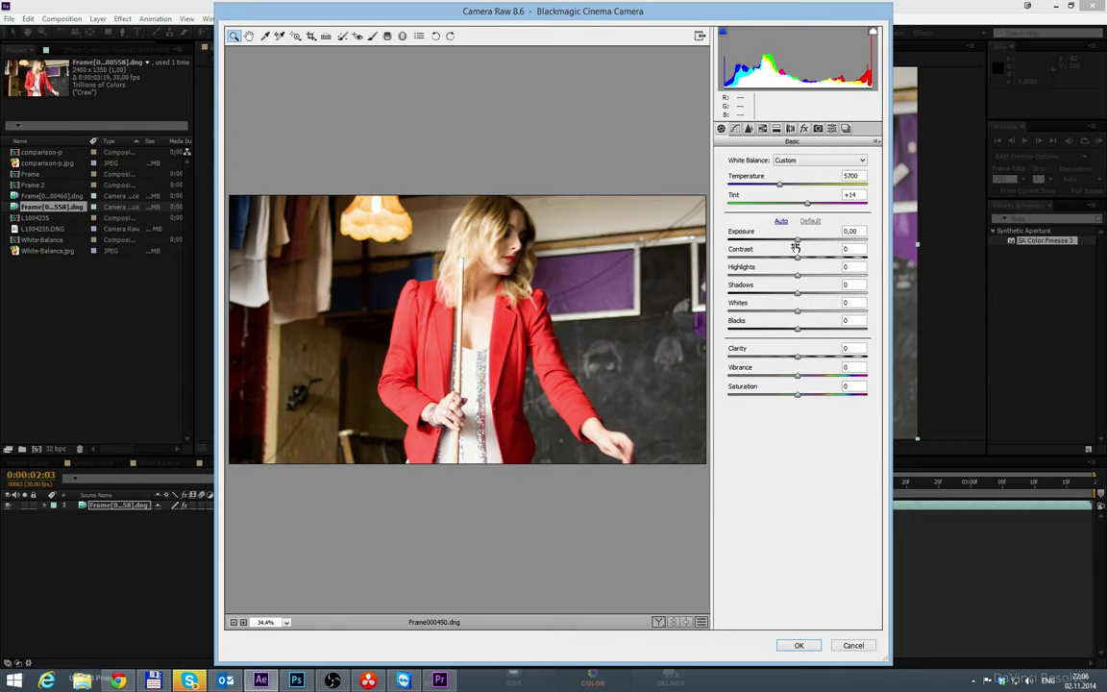
Step: In Camera Raw, set Exposure -0.45, Highlights -38, Shadows +15, Whites -19, Blacks -10 and Vibrance +38, lower Clarity slightly, and apply the footage settings
drag(797, 240, 790, 332)
mouse_move(799, 377)
mouse_down()
mouse_move(825, 377)
mouse_move(812, 358)
mouse_up()
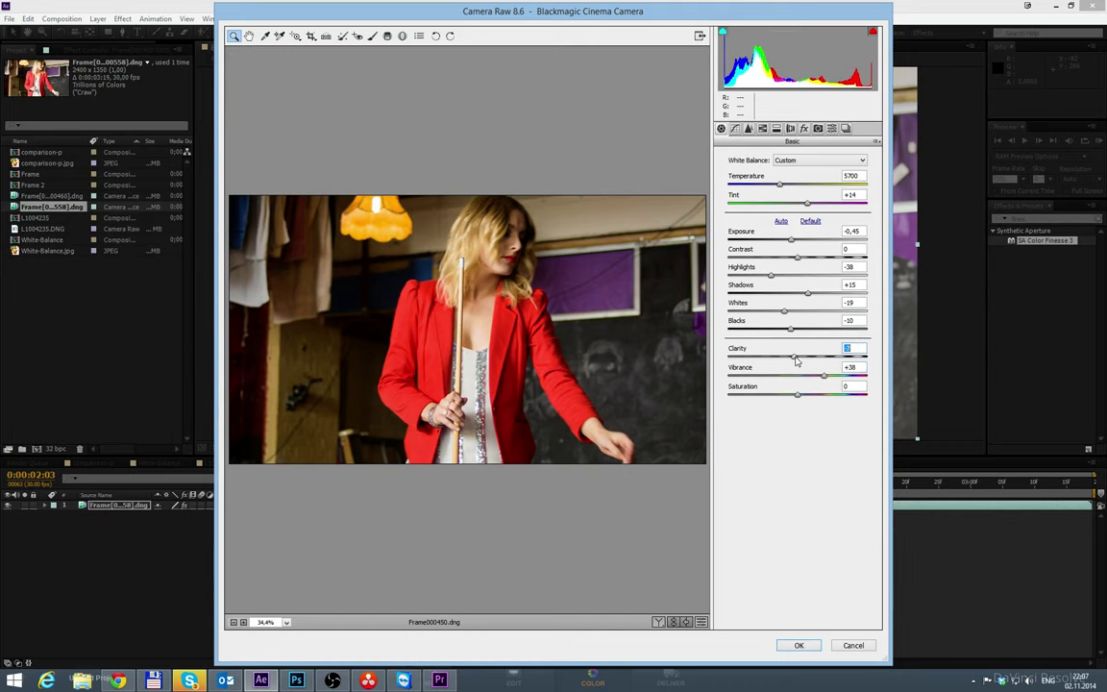
click(799, 645)
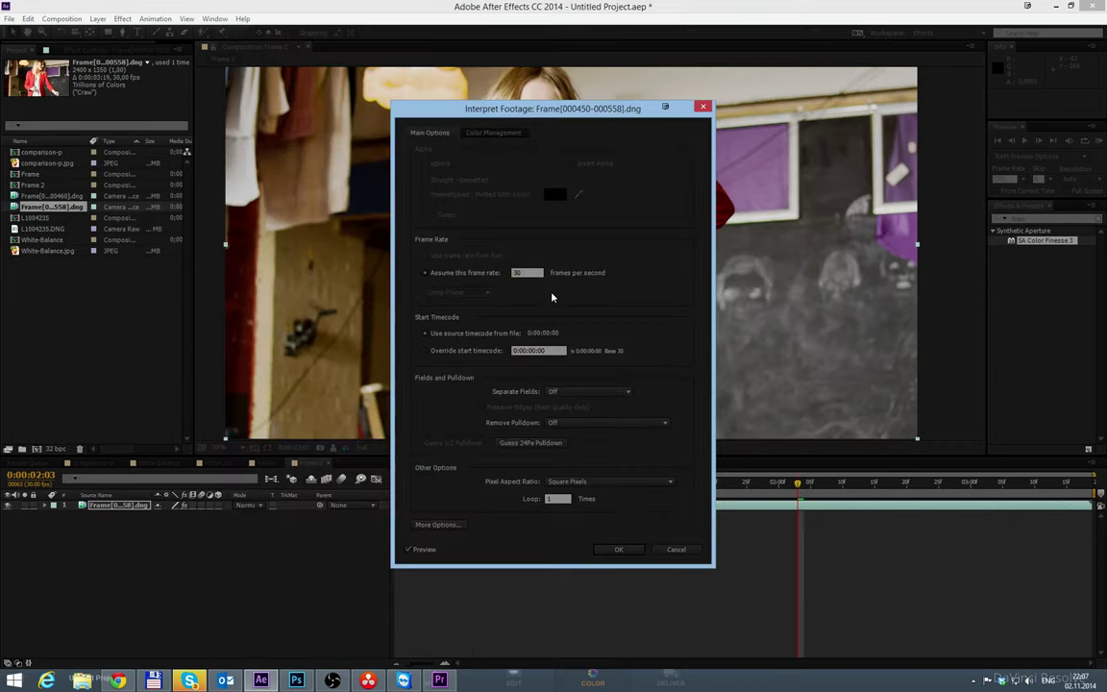
click(615, 550)
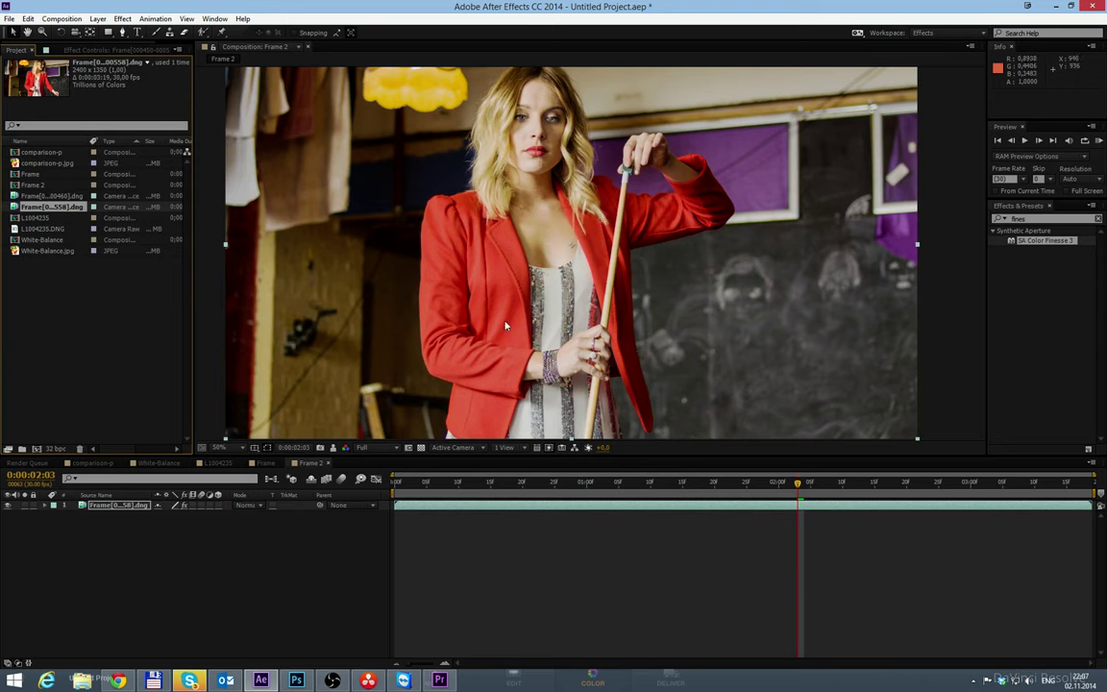
Step: Delete all effects from Reduce Noise through SA Color Finesse 3 on the shot in the Frame 2 composition
click(113, 51)
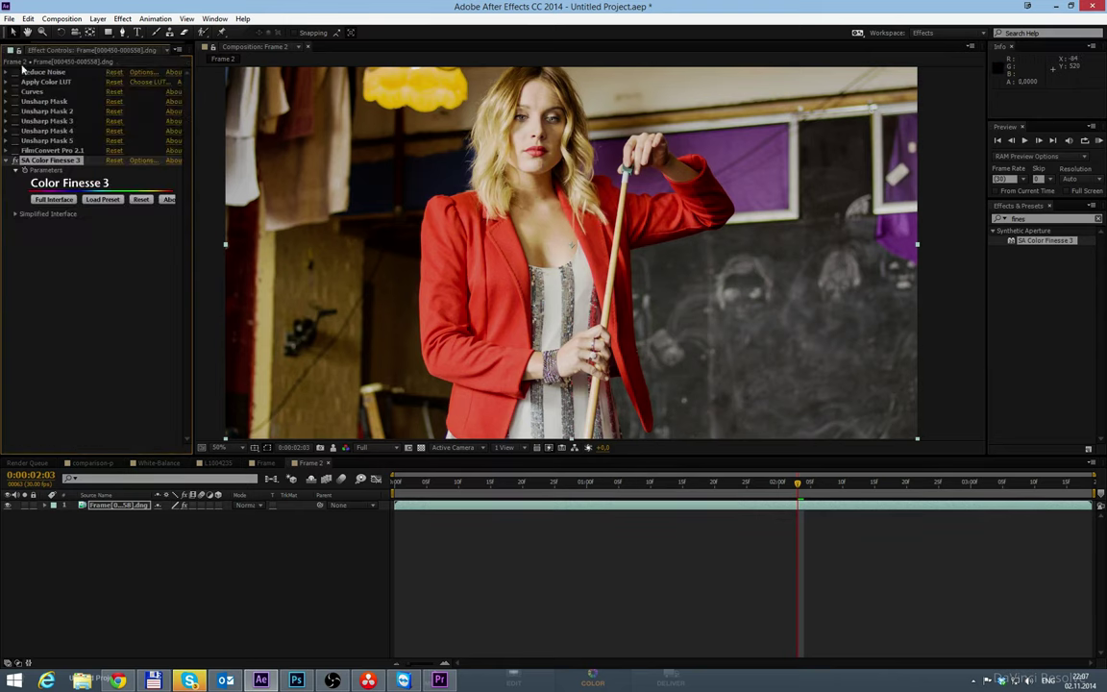
click(30, 72)
shift+click(45, 160)
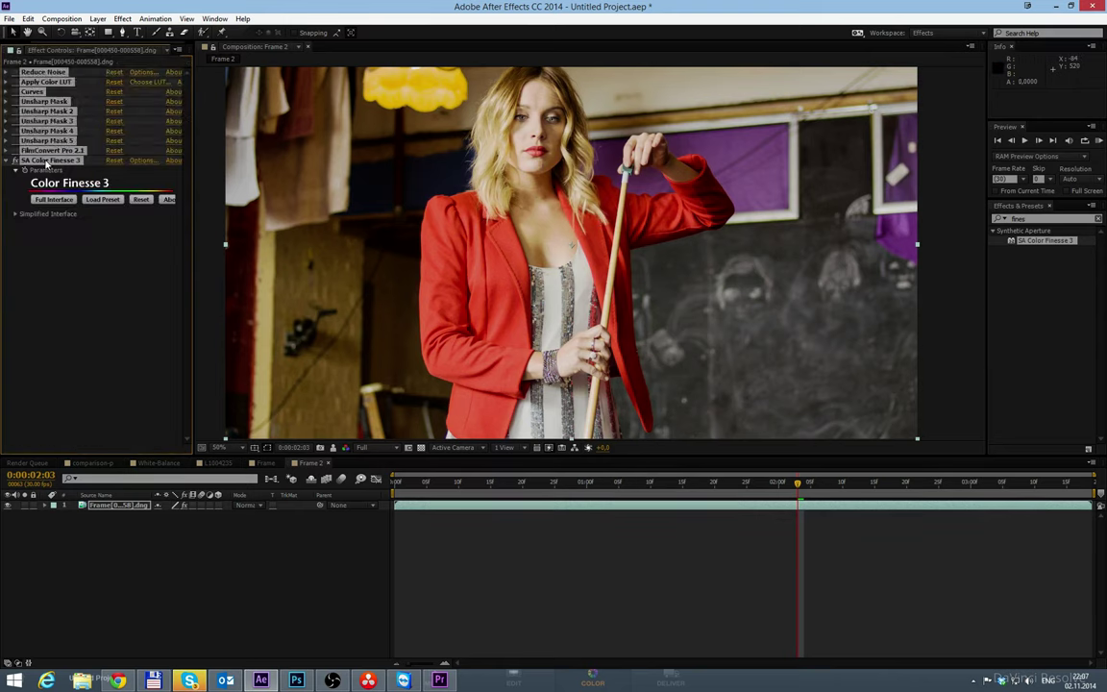
key(Delete)
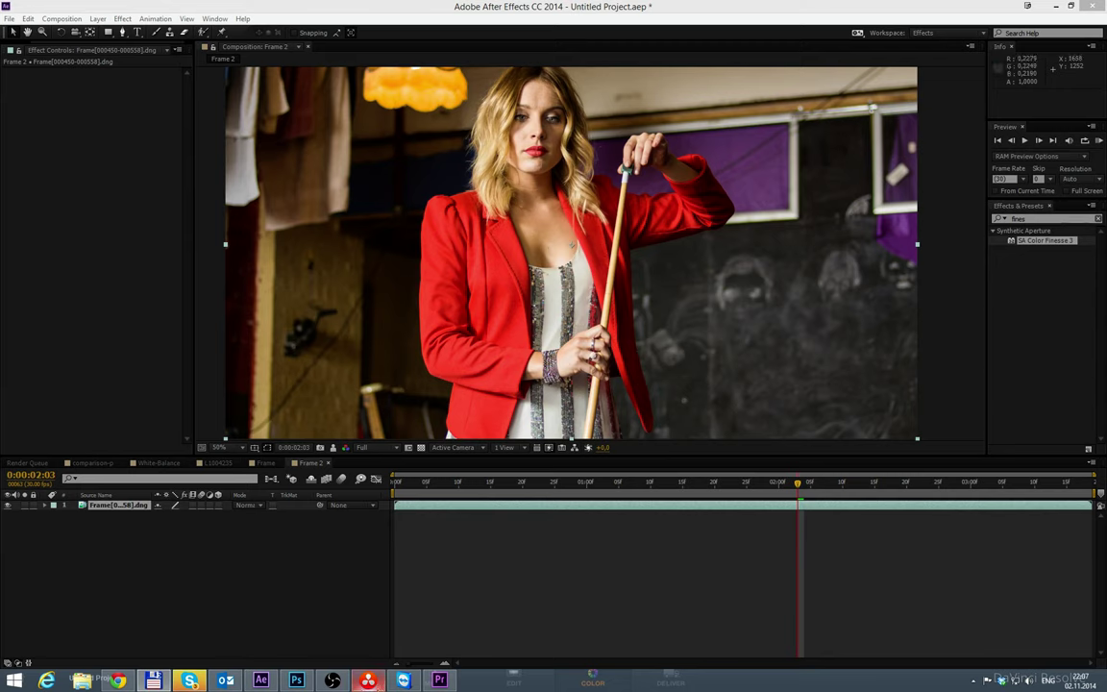
Step: Switch to Chrome and browse the Blackmagic Design products page as far as DaVinci Resolve 11
click(117, 681)
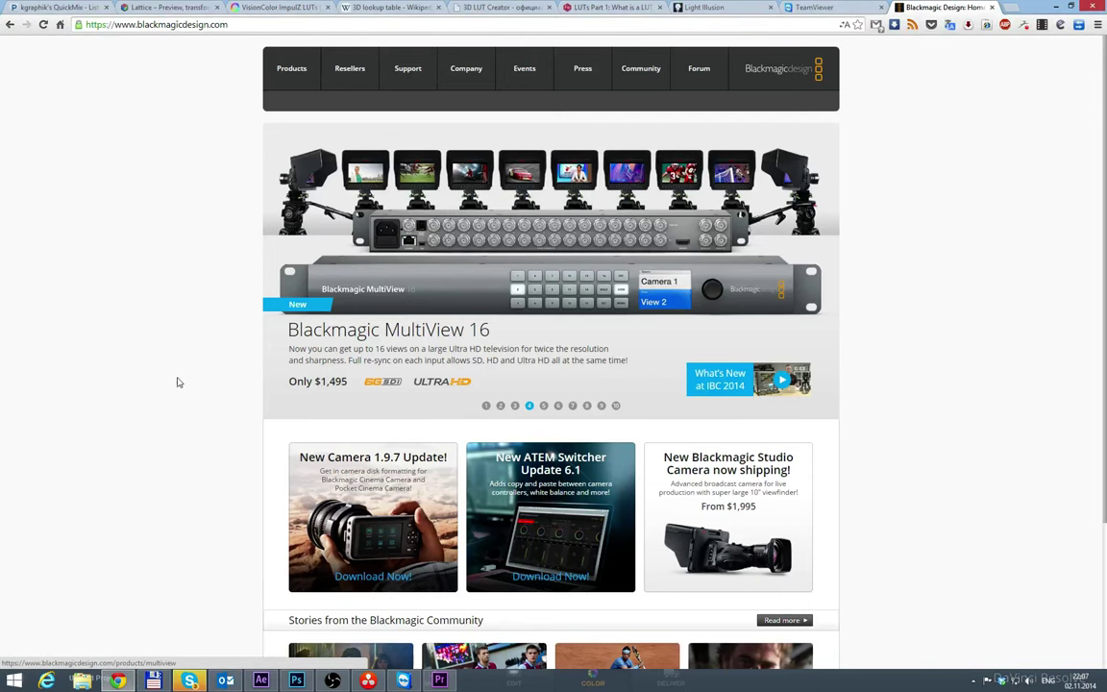
click(282, 71)
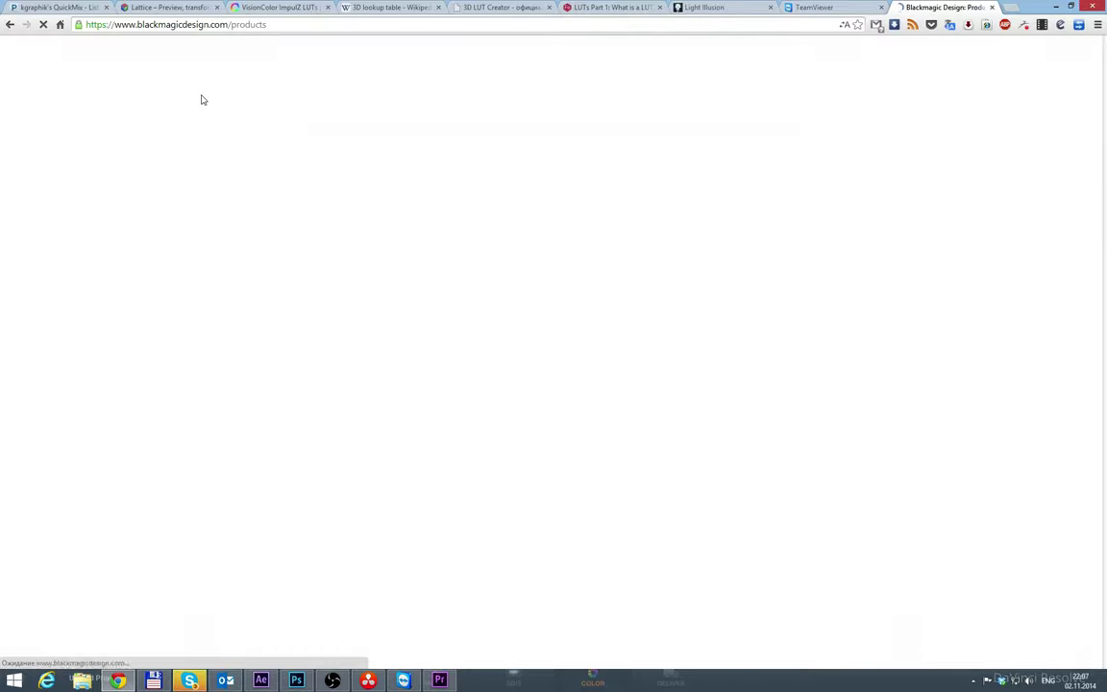
scroll(378, 236, down, 7)
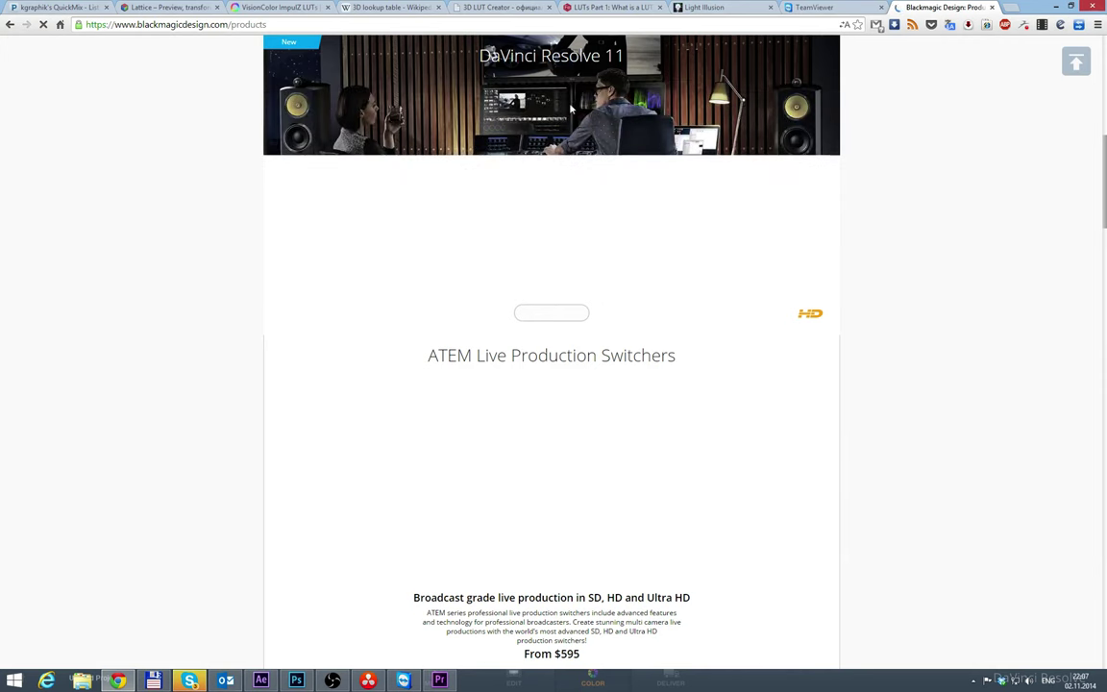
Step: Search Google for "c log footage" in a new browser tab
key(ctrl+t)
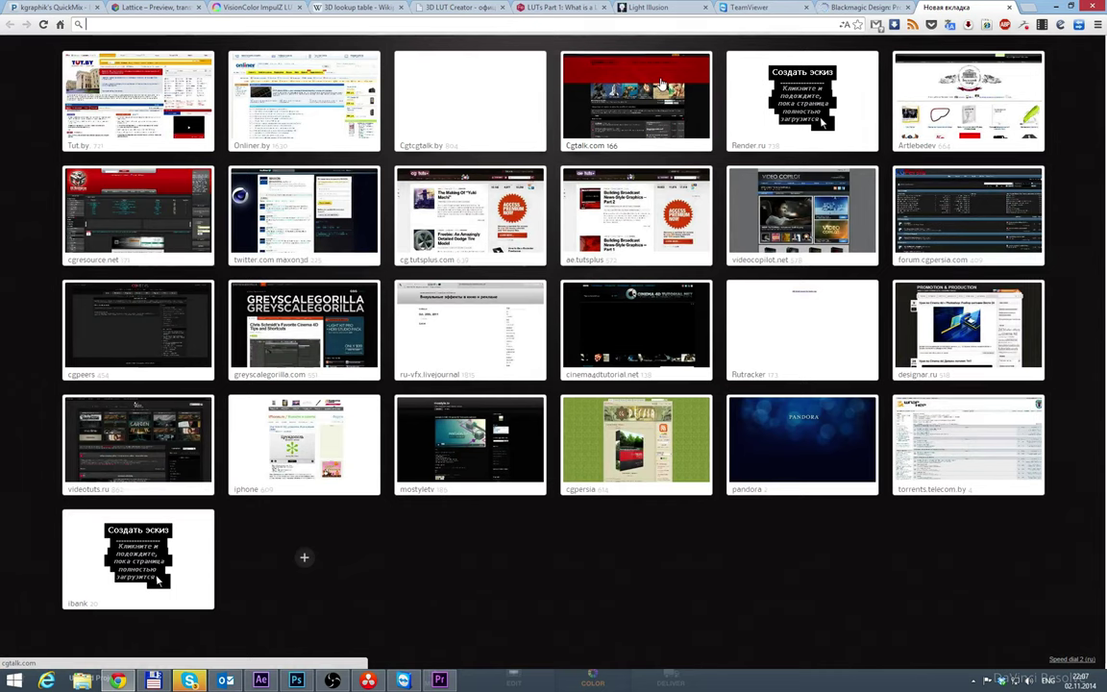
text(с дш)
key(BackSpace)
key(BackSpace)
key(alt+shift)
text(log)
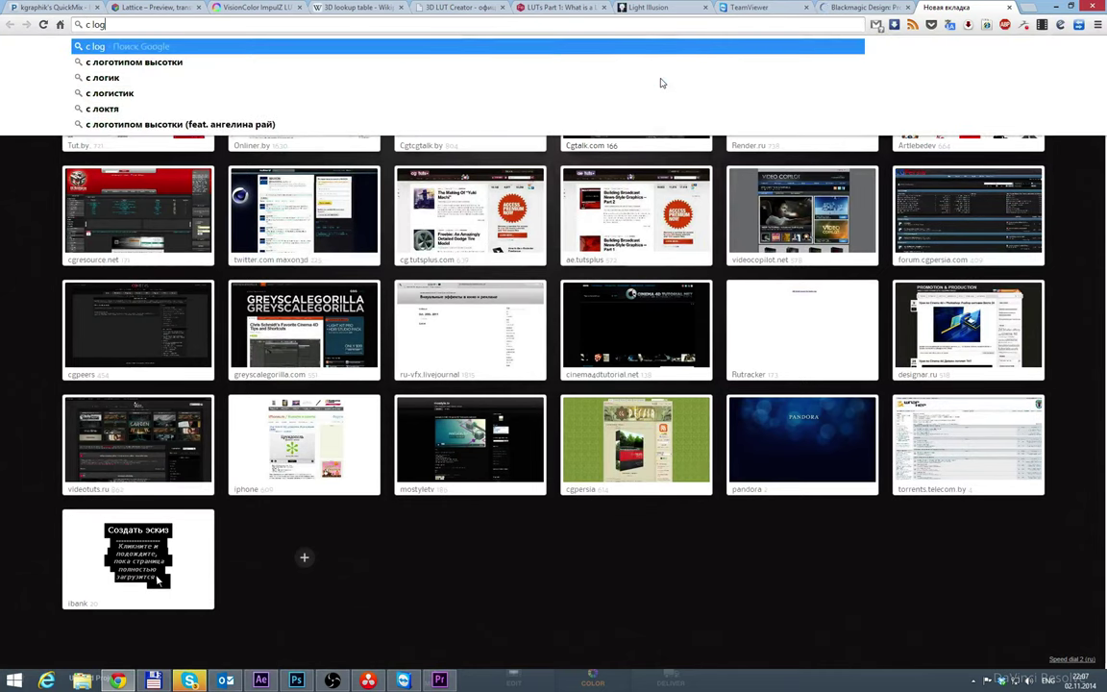
text( footage)
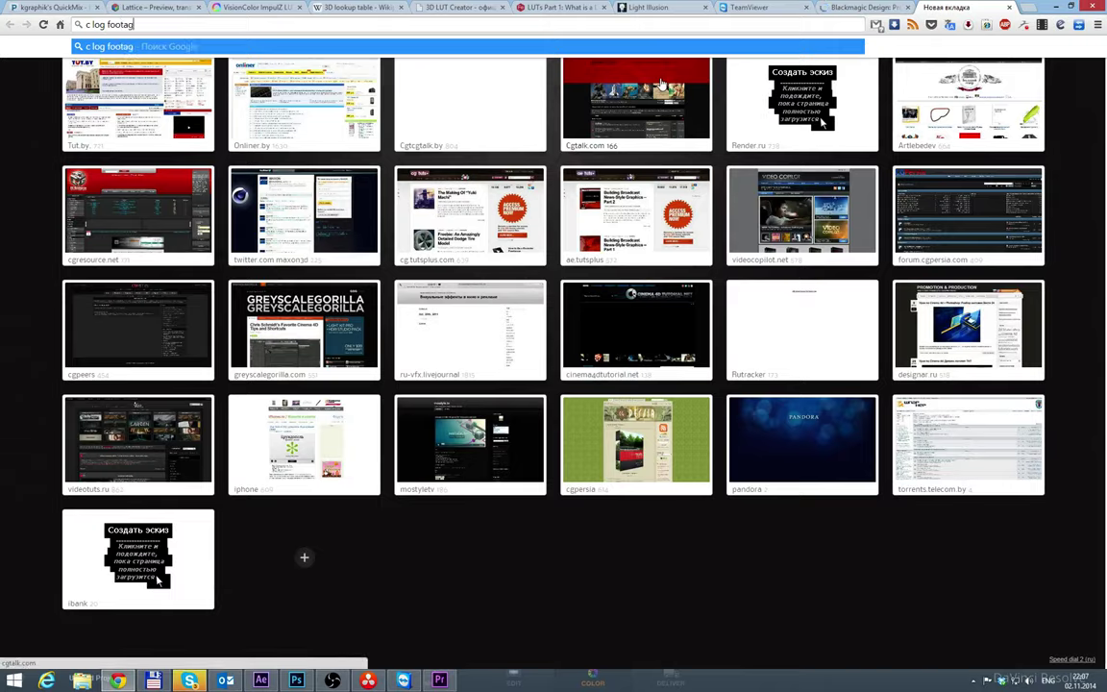
key(Return)
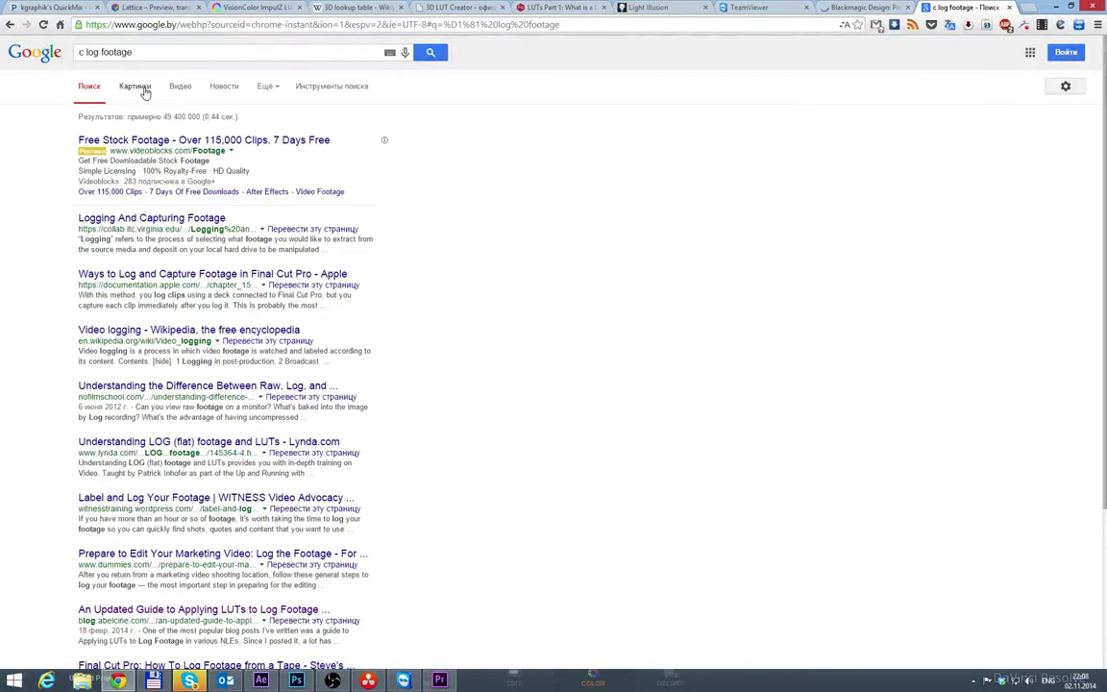
Step: Narrow the search to videos and open the Canon C300 C-Log Footage, Ungraded/Graded comparison
click(180, 85)
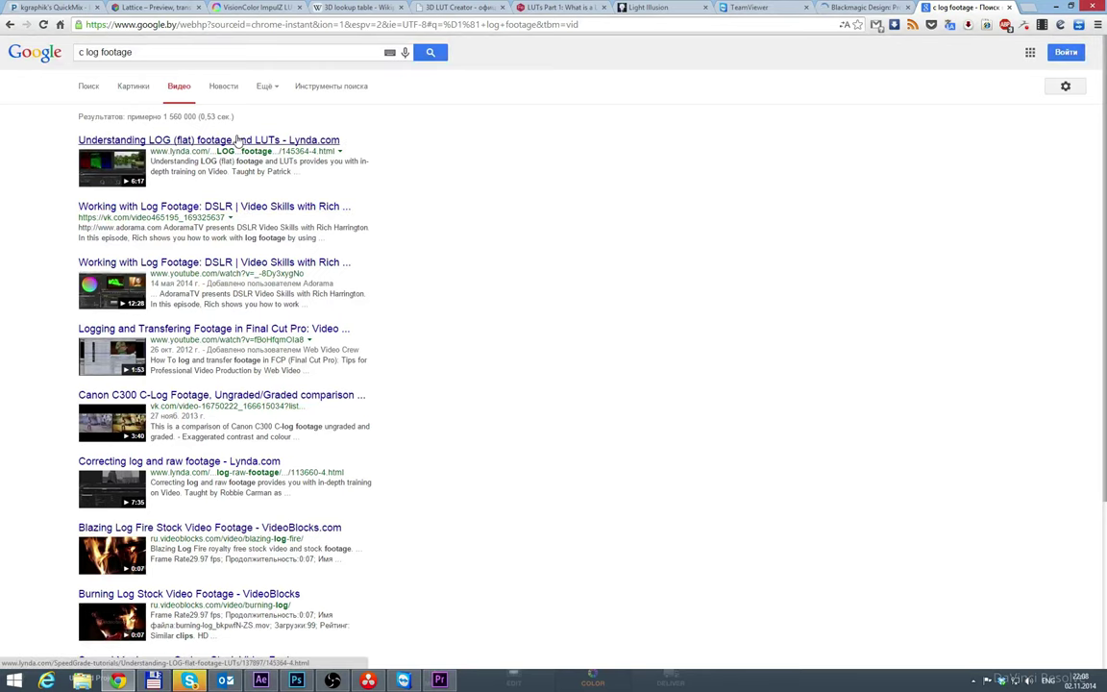
scroll(48, 228, down, 1)
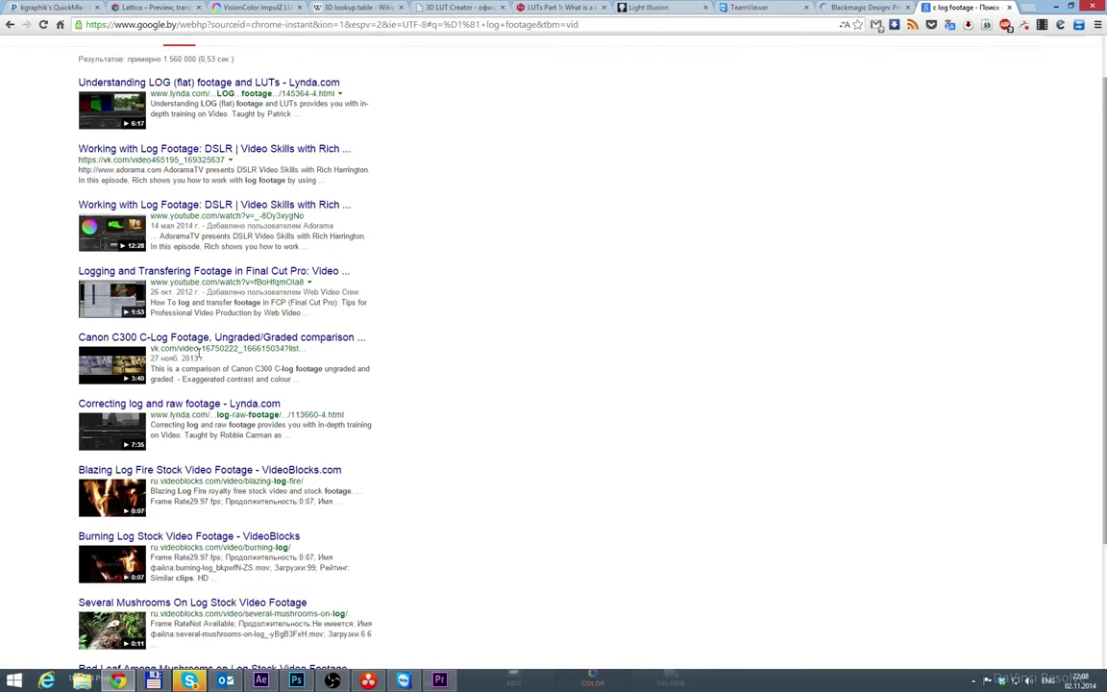
click(193, 340)
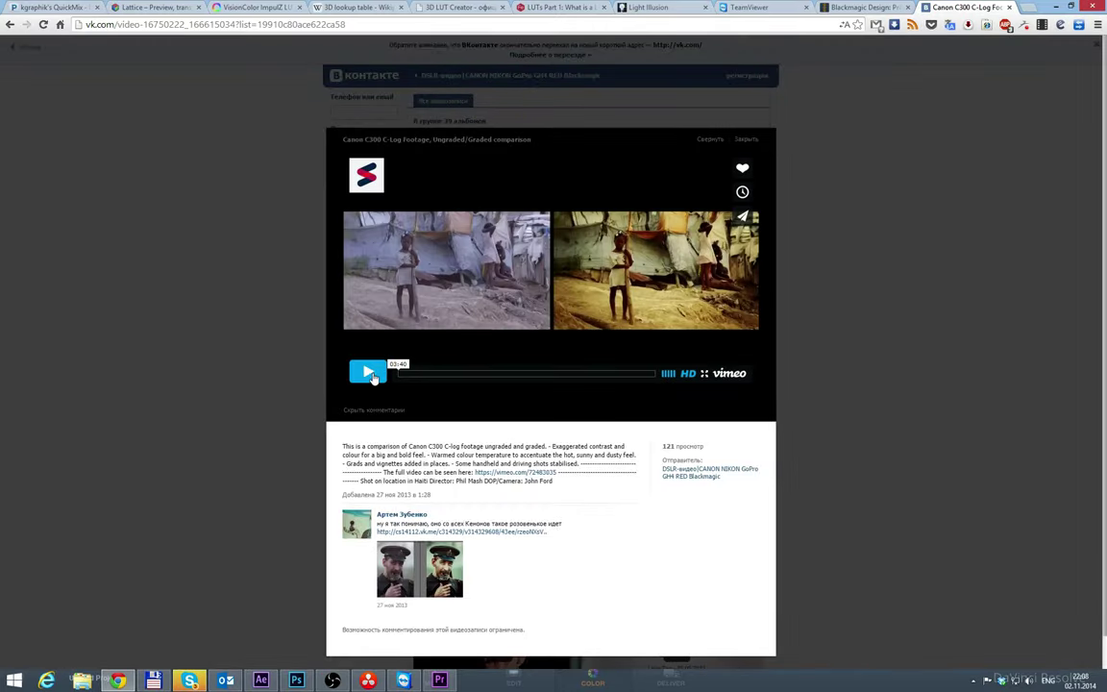
Step: Play the comparison video in full screen, pause it at 00:05 to compare both versions, and leave full screen
click(369, 373)
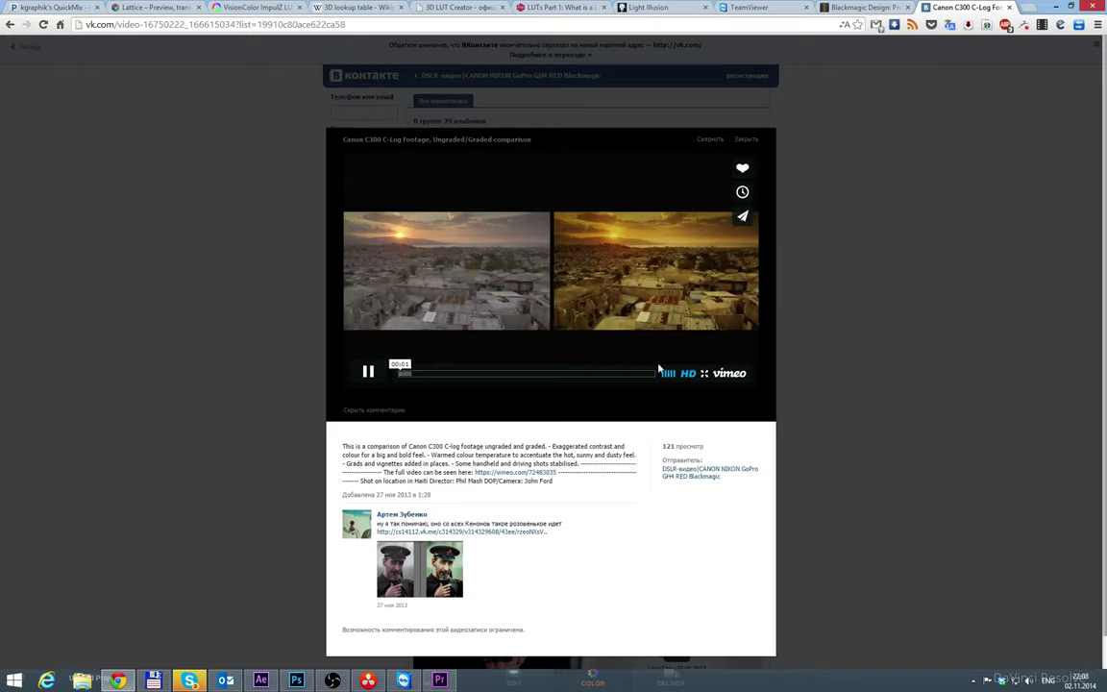
click(706, 373)
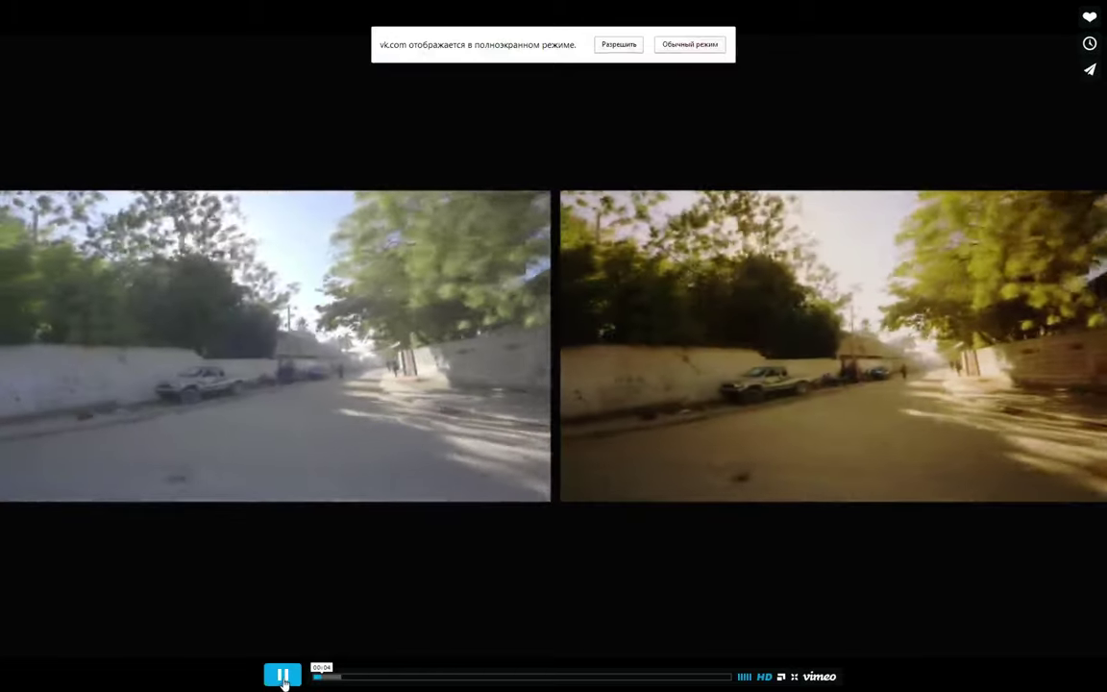
click(283, 676)
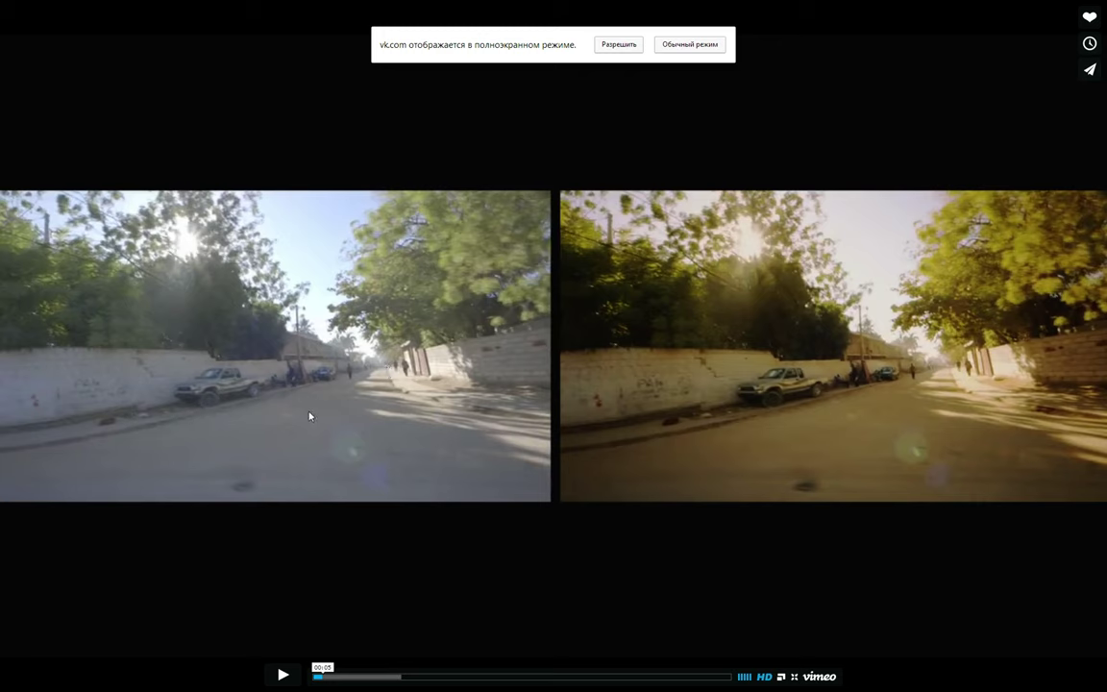
click(794, 677)
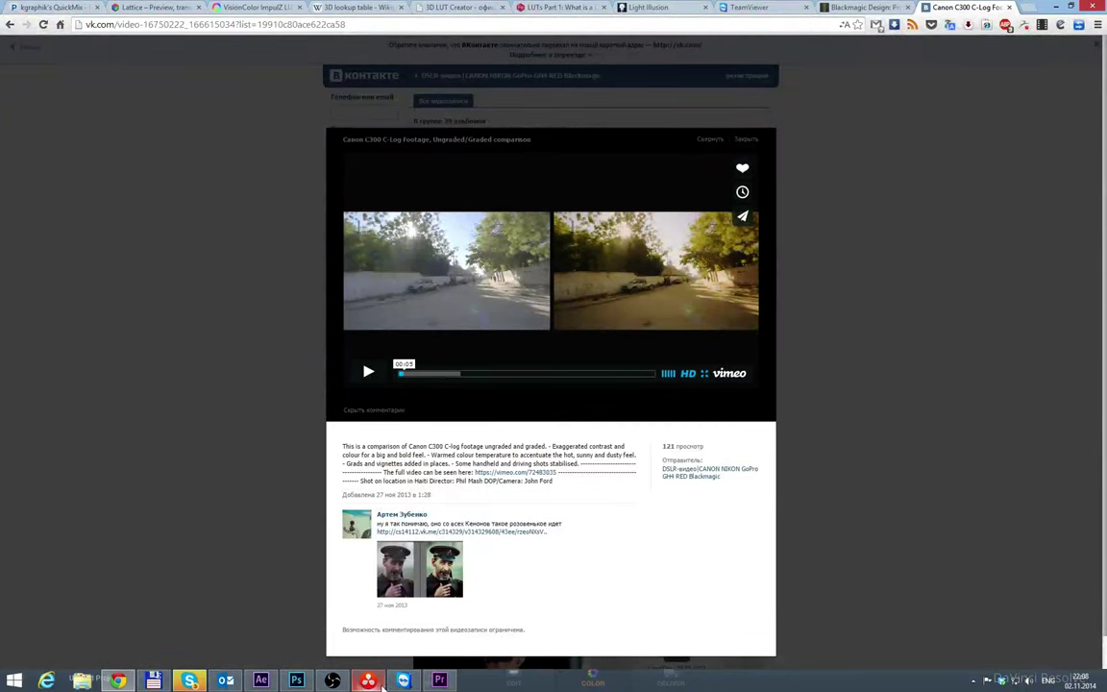
Step: Switch to DaVinci Resolve and delete nodes 02 and 03 from the second clip's grade
click(362, 680)
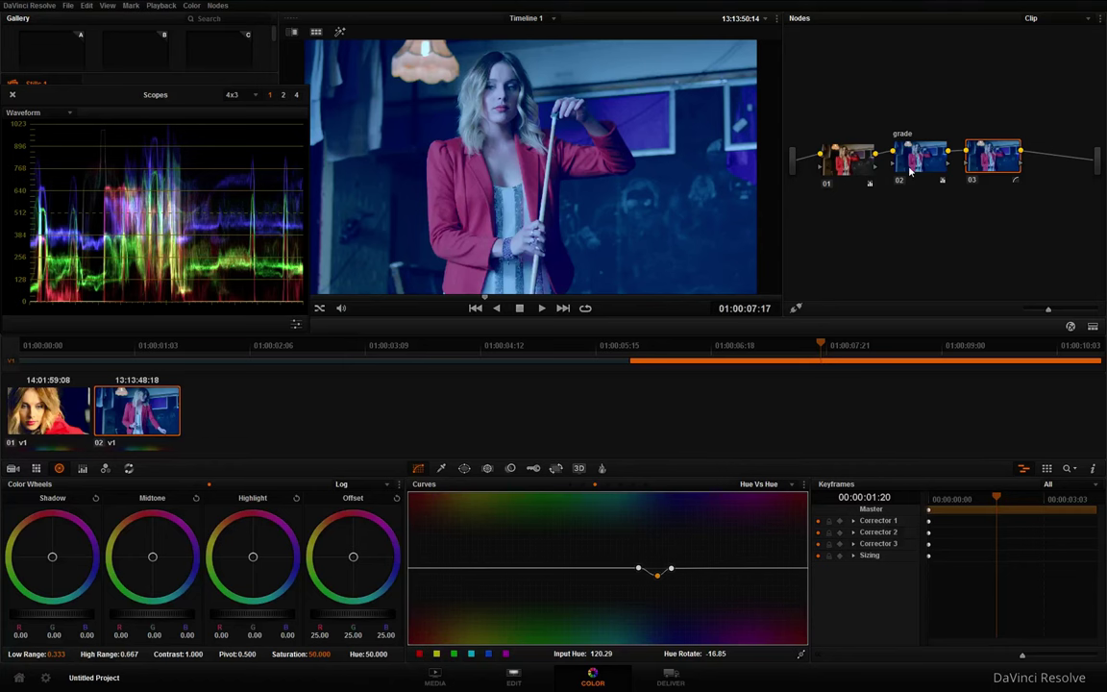
key(Delete)
key(Delete)
Step: Examine the 1D Input LUTs and 3D LUTs available for node 01, including the Arri LUT group
right_click(861, 163)
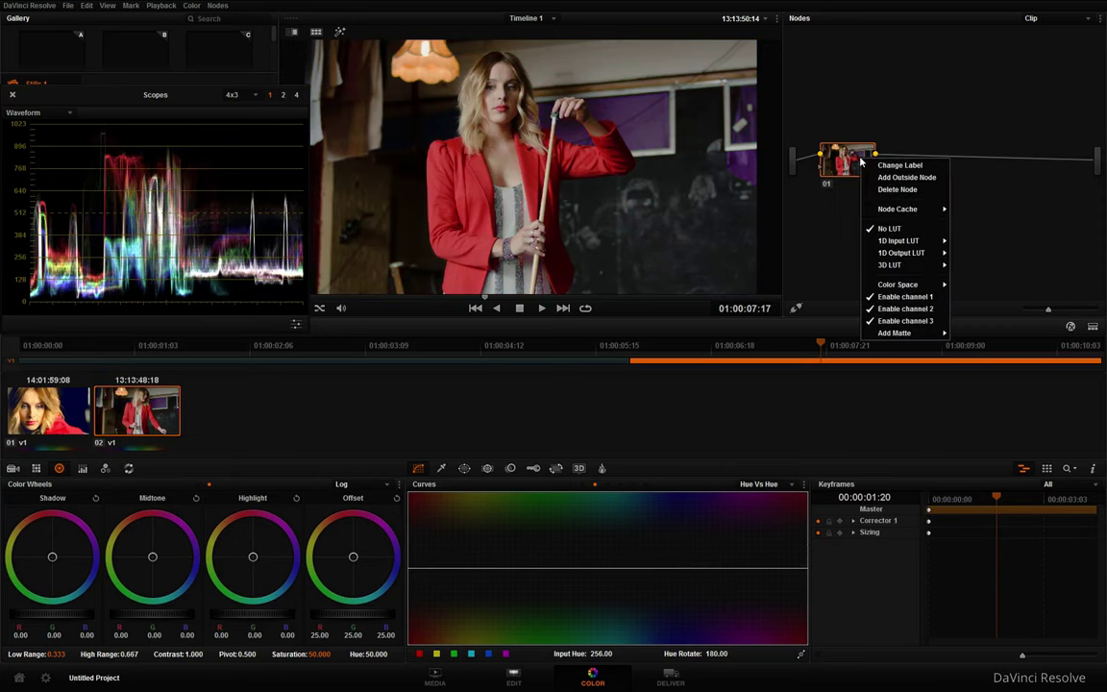
mouse_move(904, 243)
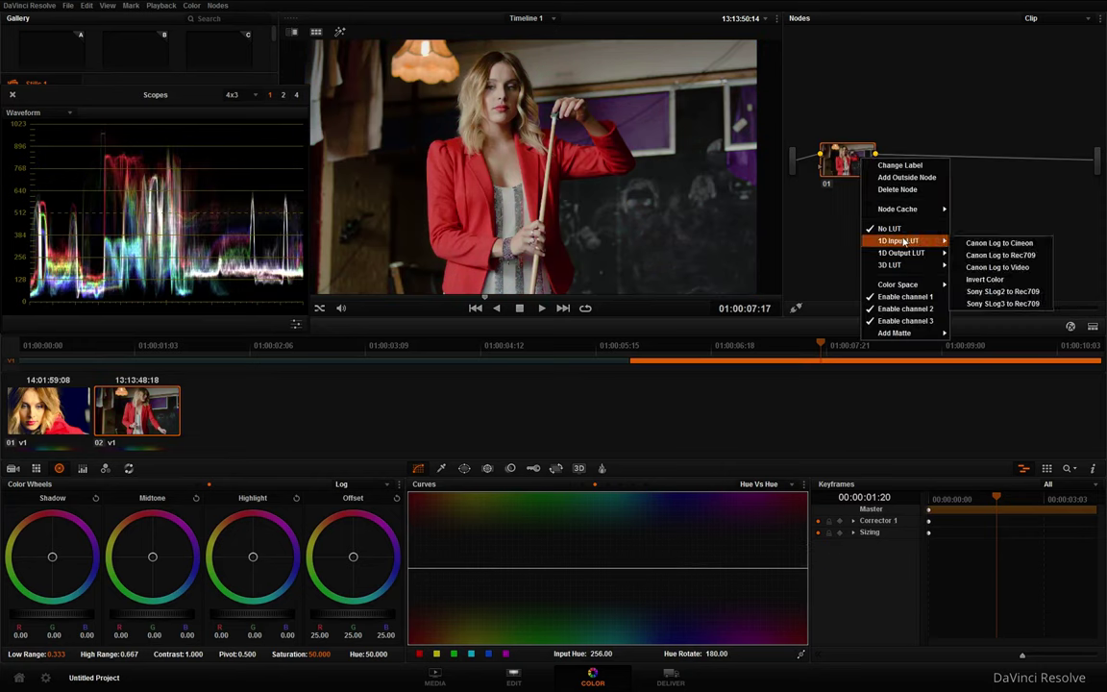
mouse_move(899, 268)
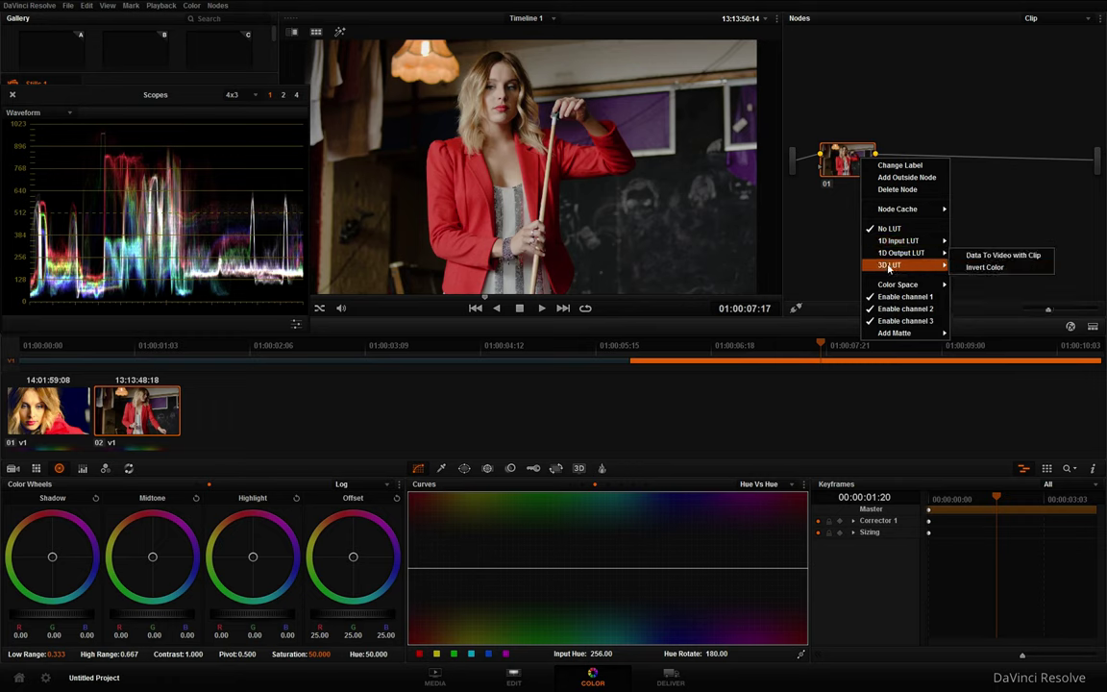
mouse_move(972, 268)
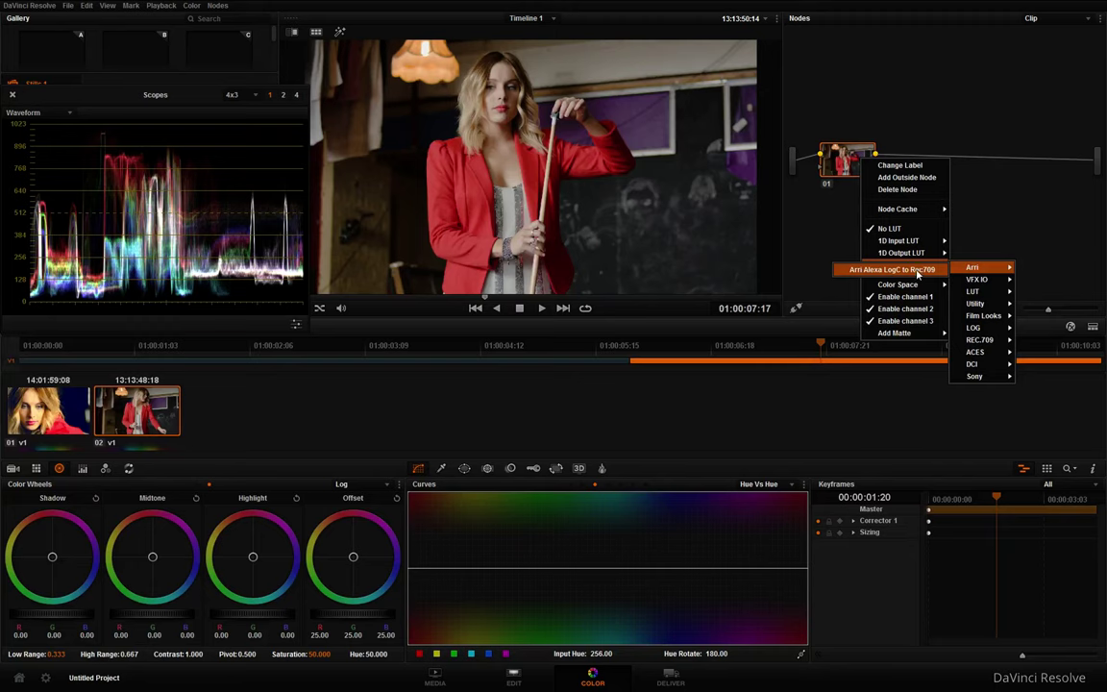
Step: Switch to Chrome, resume the C-Log comparison in full screen, skip ahead through several shots, and pause at 01:34
key(alt+Tab)
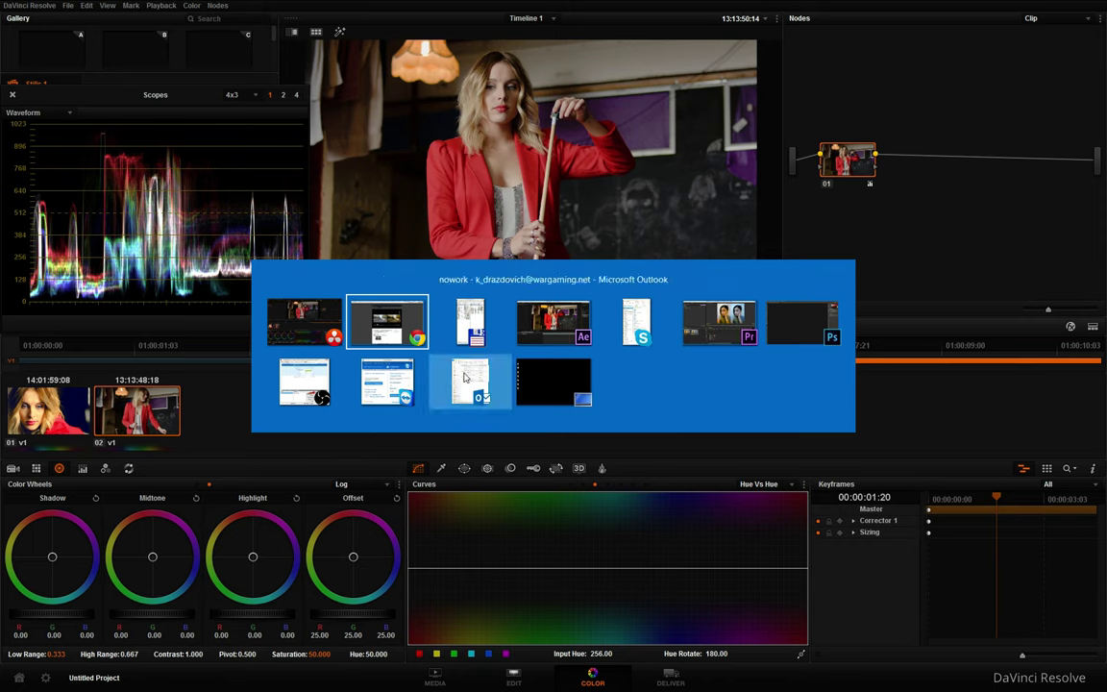
click(384, 319)
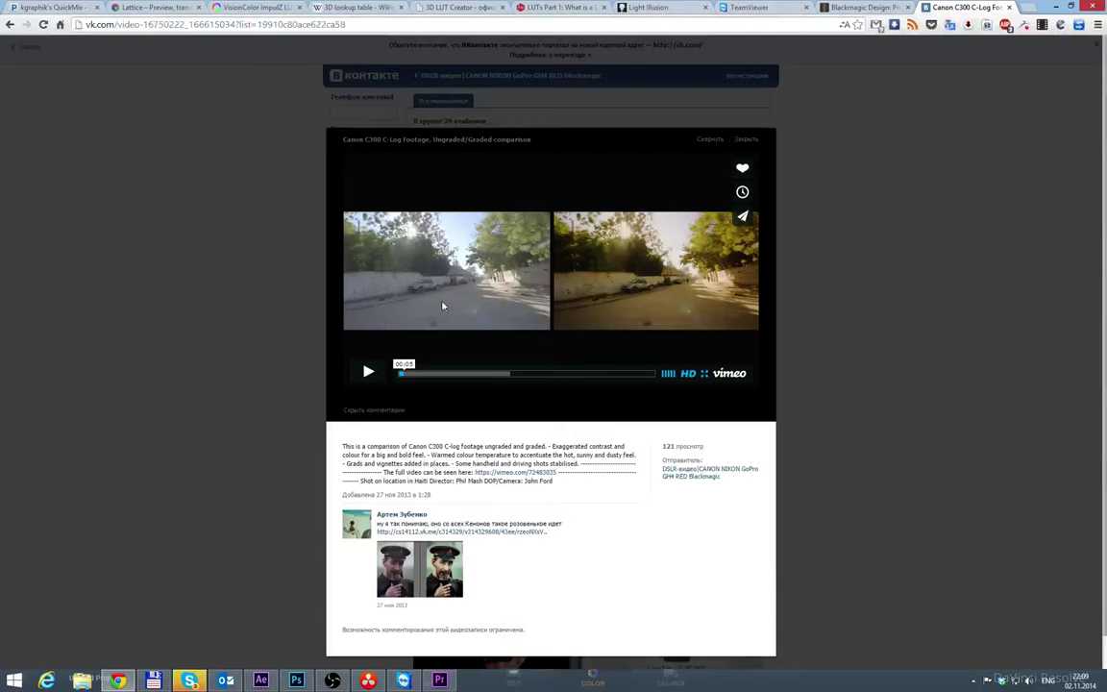
click(704, 374)
key(space)
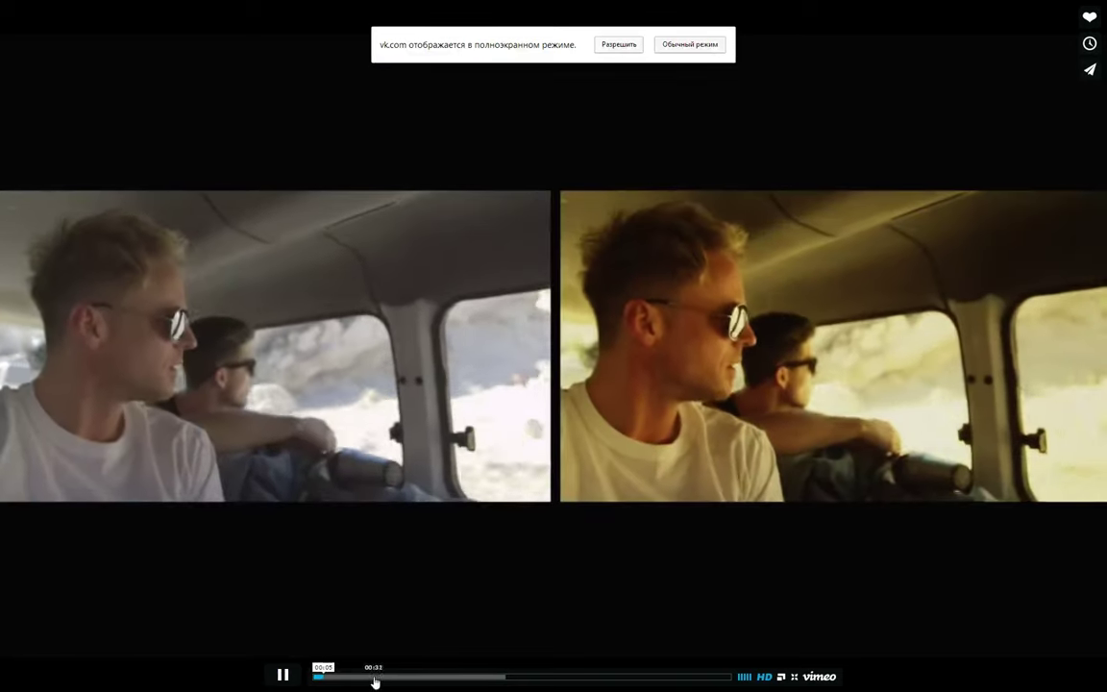
click(393, 678)
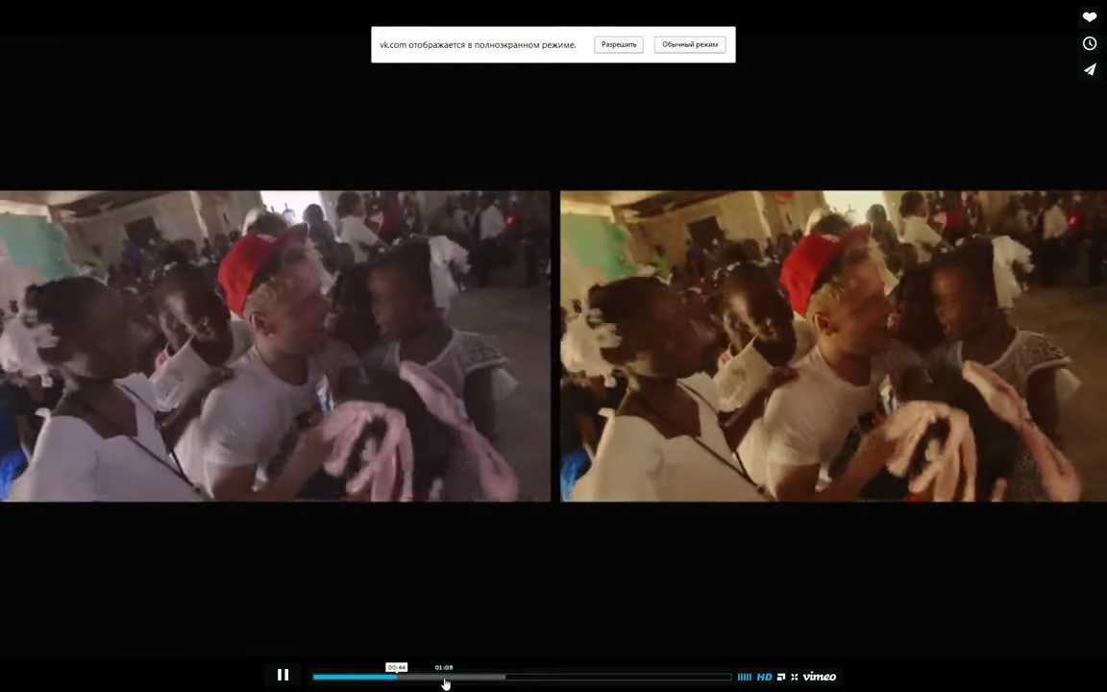
click(444, 679)
click(474, 680)
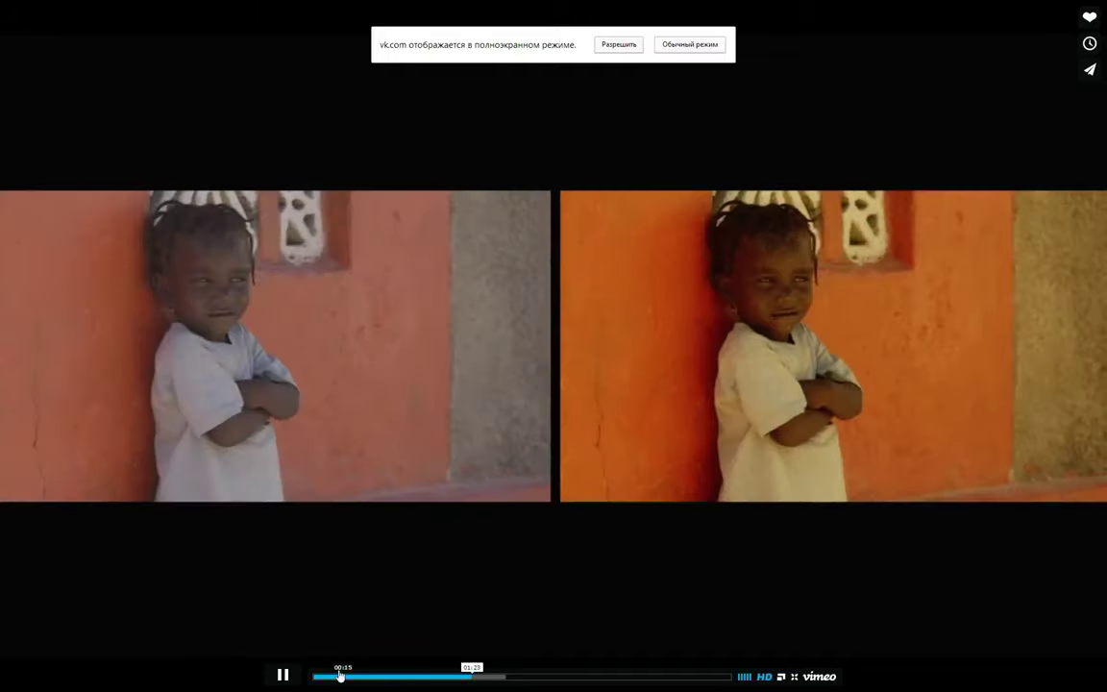
click(282, 675)
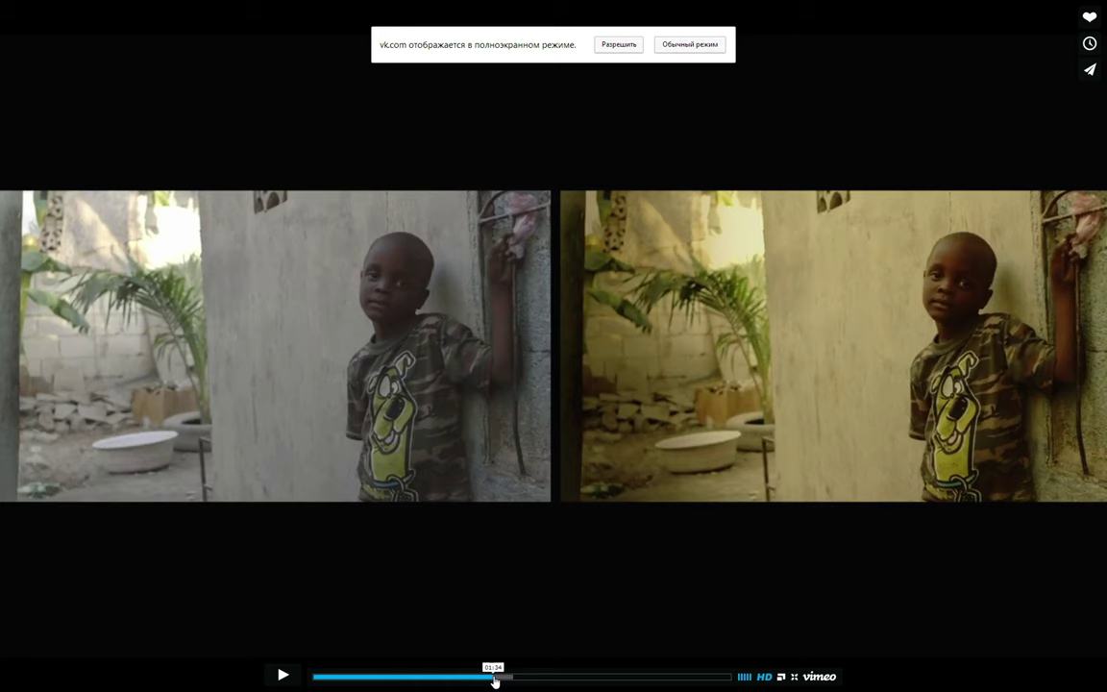
Step: Skip the C-Log comparison video ahead to 01:39 and leave full screen
click(493, 678)
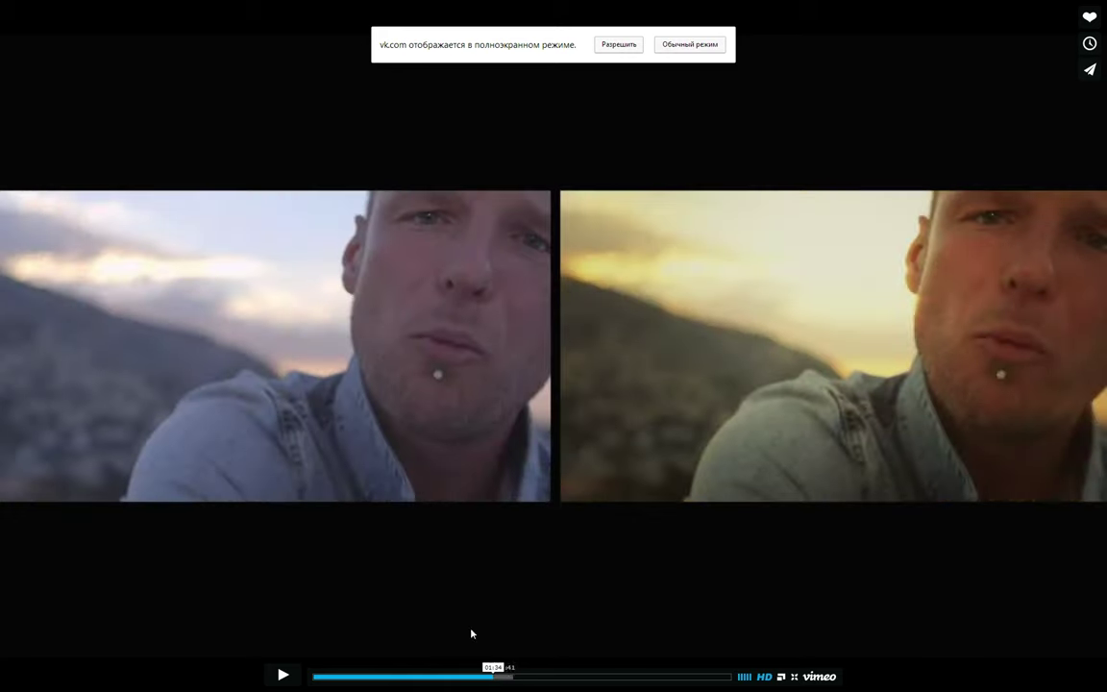
click(505, 677)
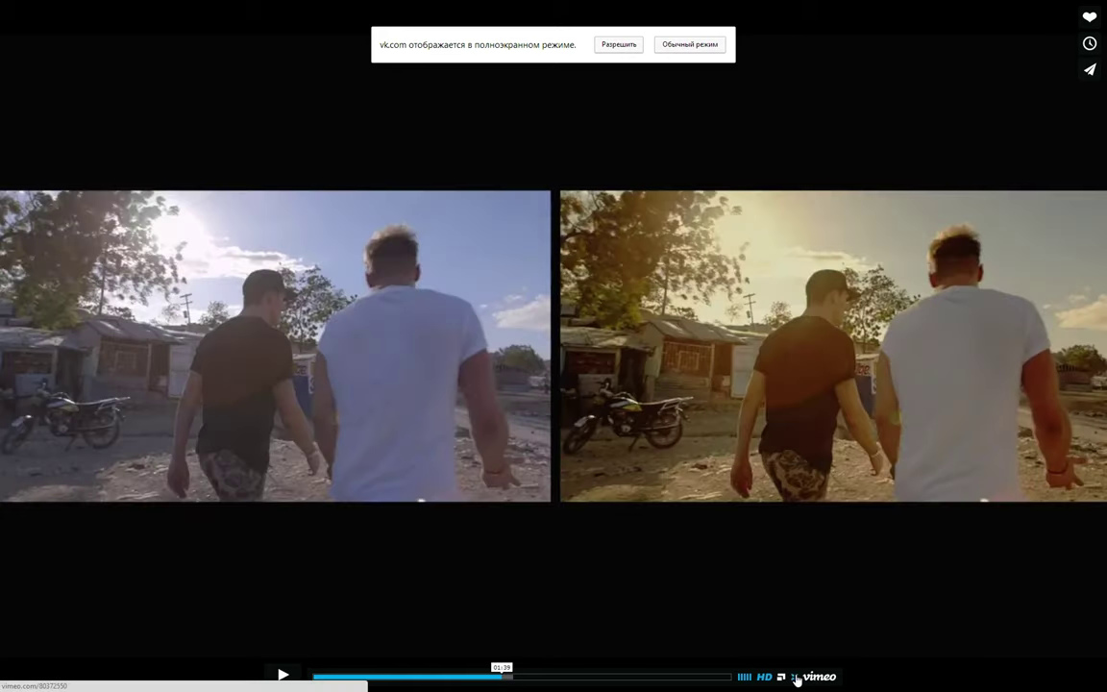
click(795, 677)
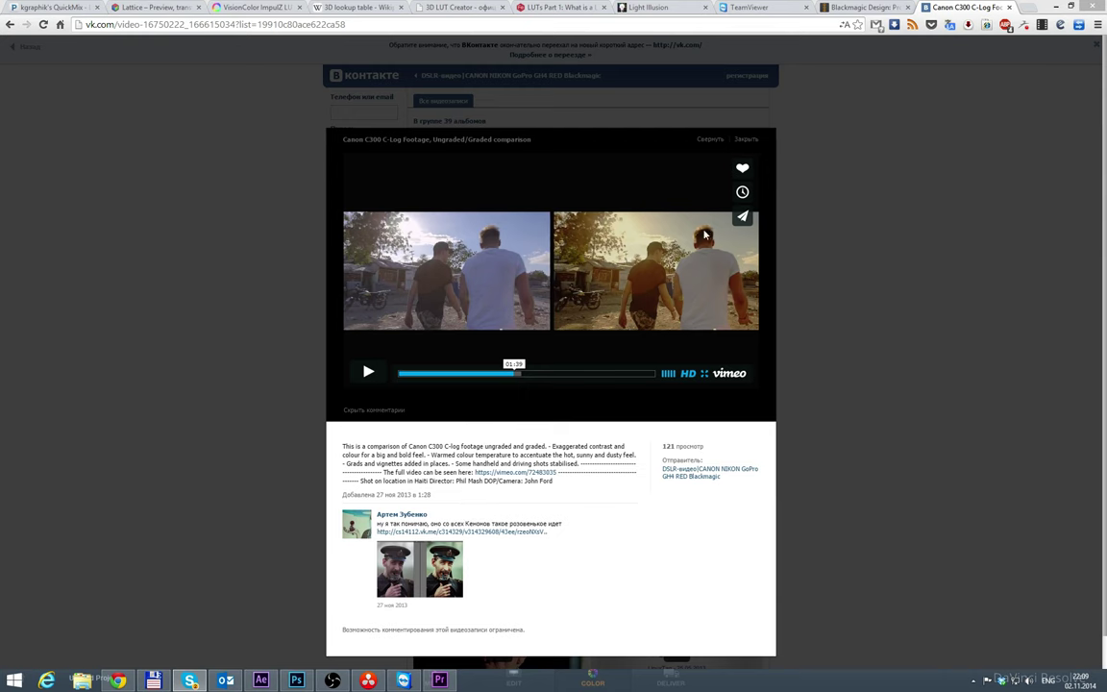
Step: Close the comparison video and show the home page of the 3D LUT Creator website
click(747, 141)
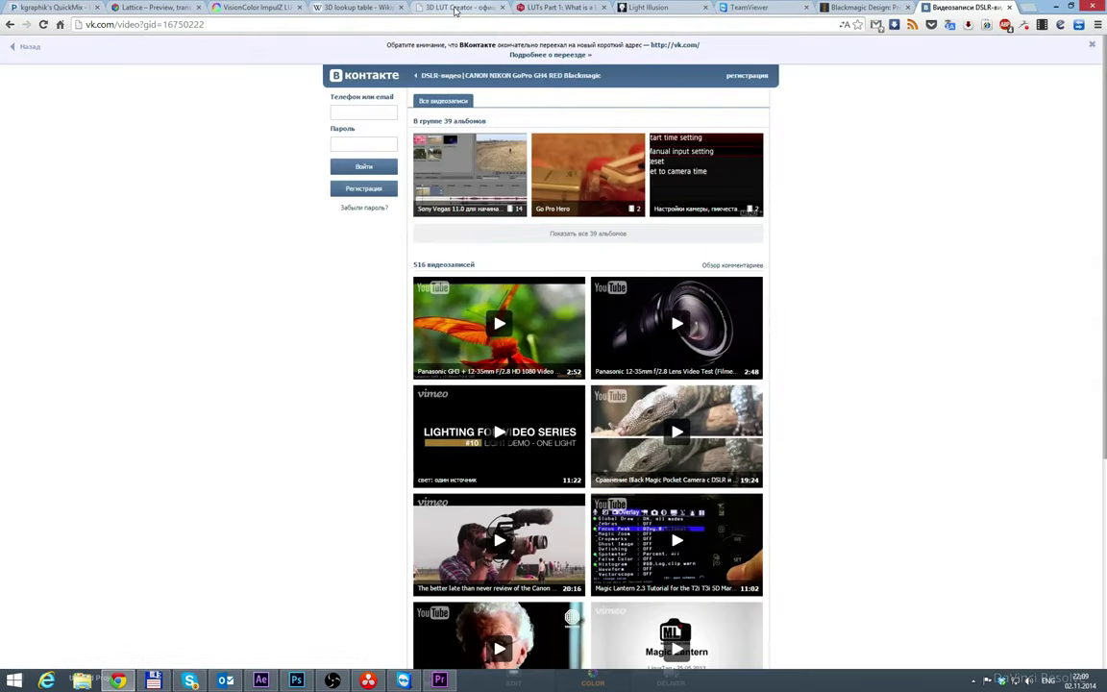
click(419, 8)
scroll(144, 233, up, 2)
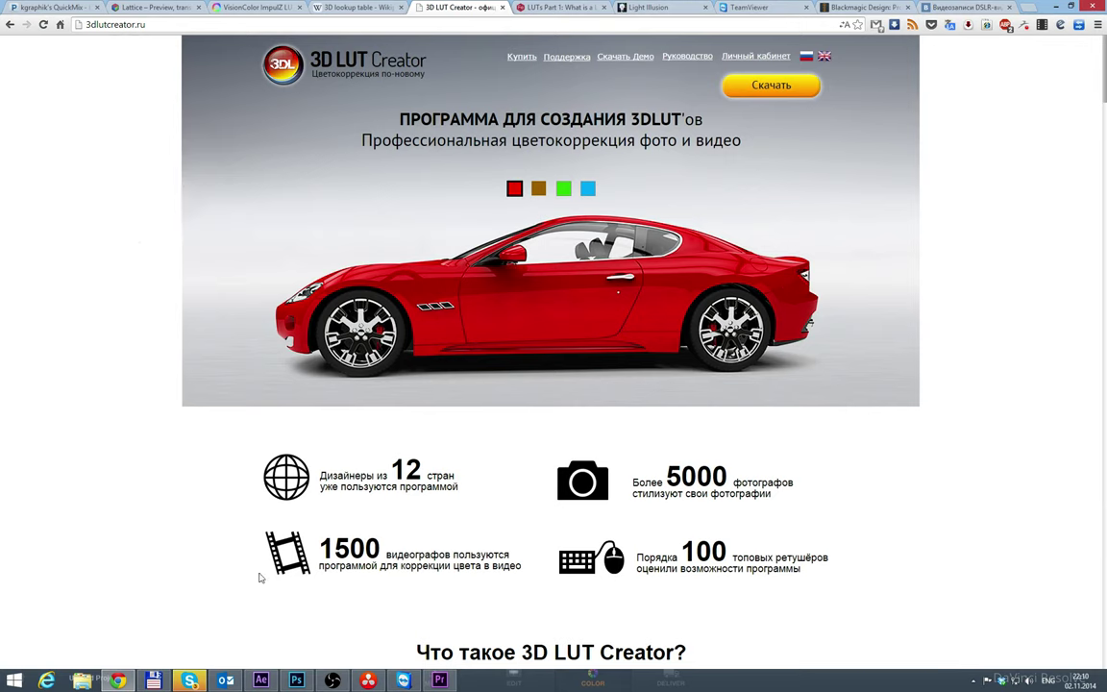
Step: Switch to DaVinci Resolve and close the Scopes window
click(260, 680)
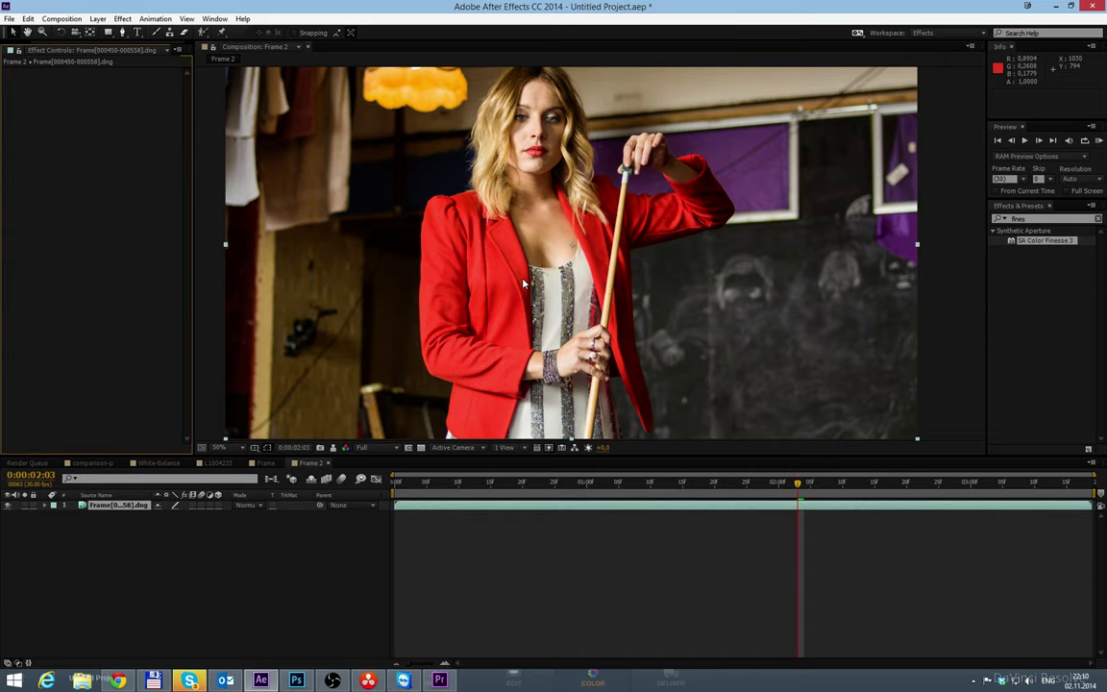
click(369, 679)
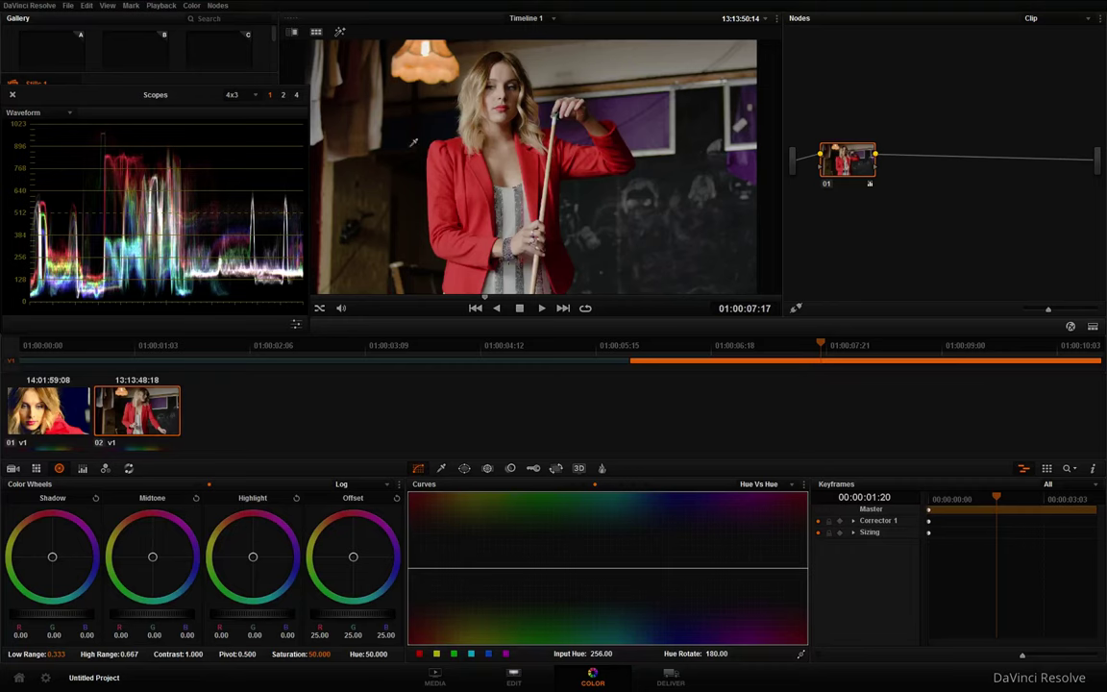
click(12, 94)
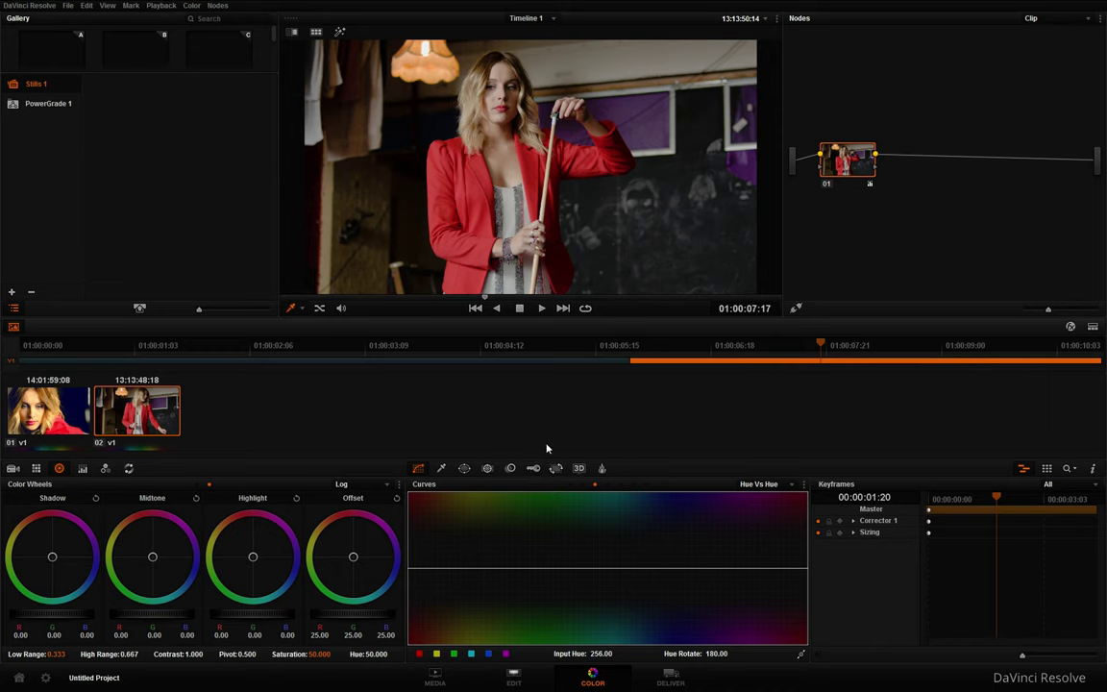
Step: Switch to Chrome and show the VisionColor ImpulZ LUTs page
key(alt+Tab)
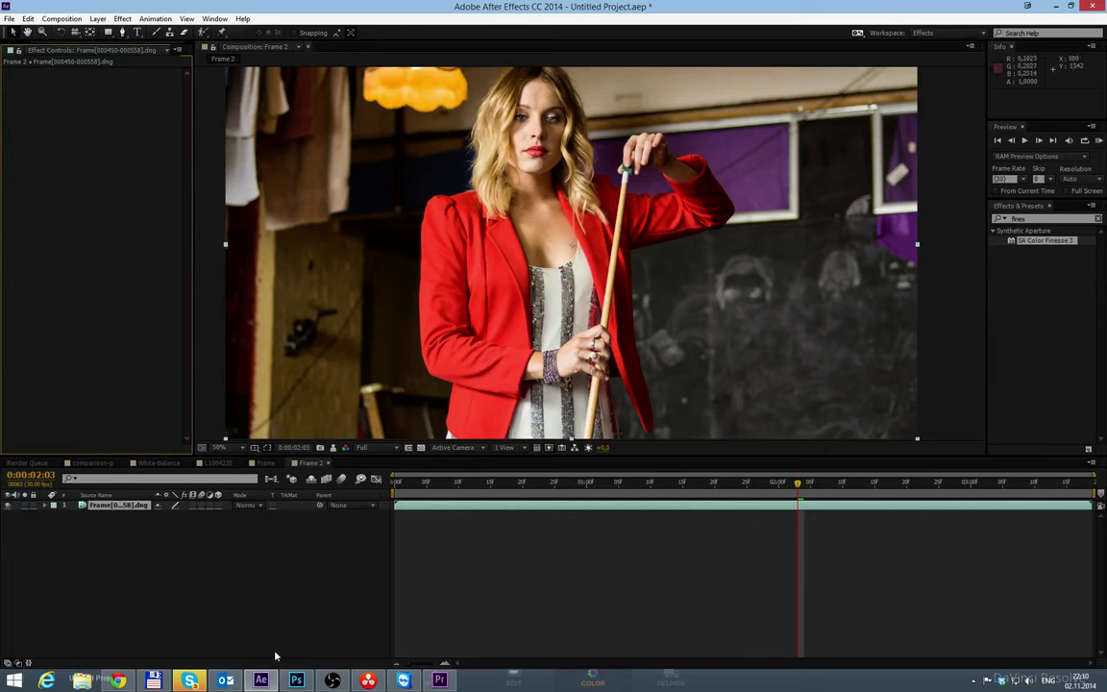
click(118, 679)
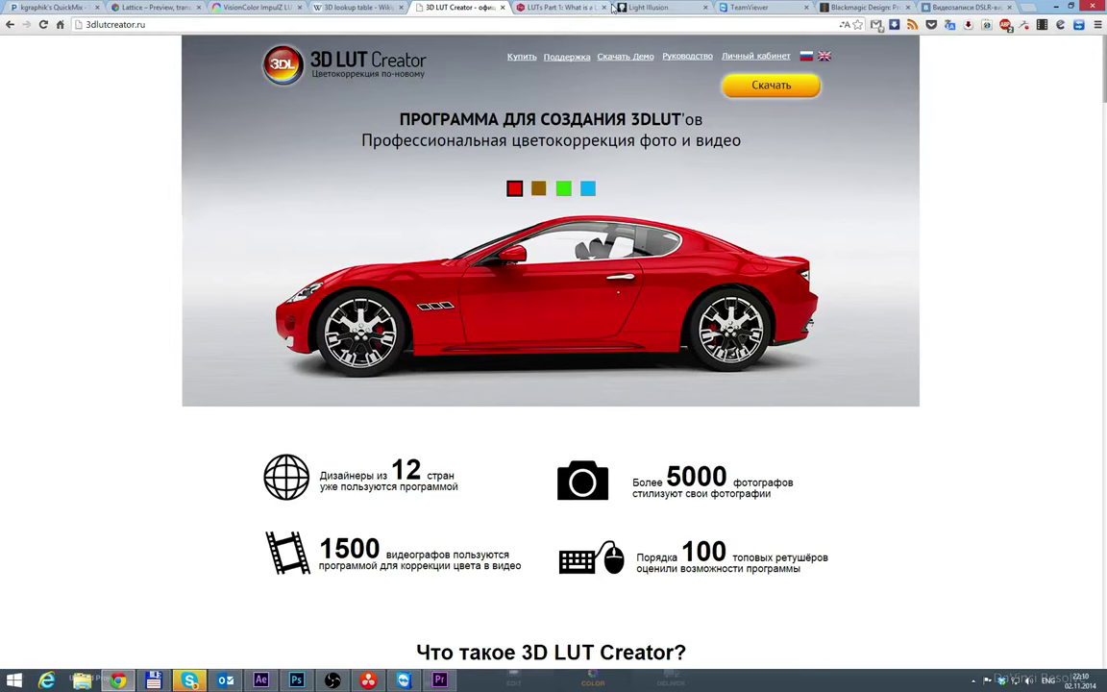
click(217, 7)
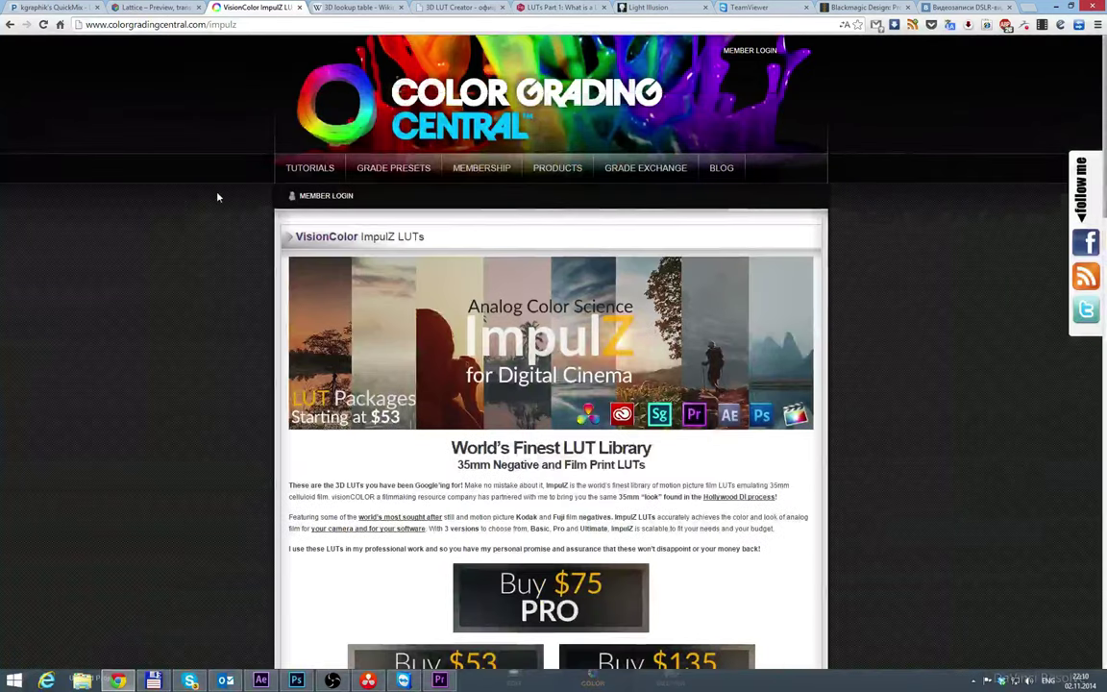
mouse_move(298, 167)
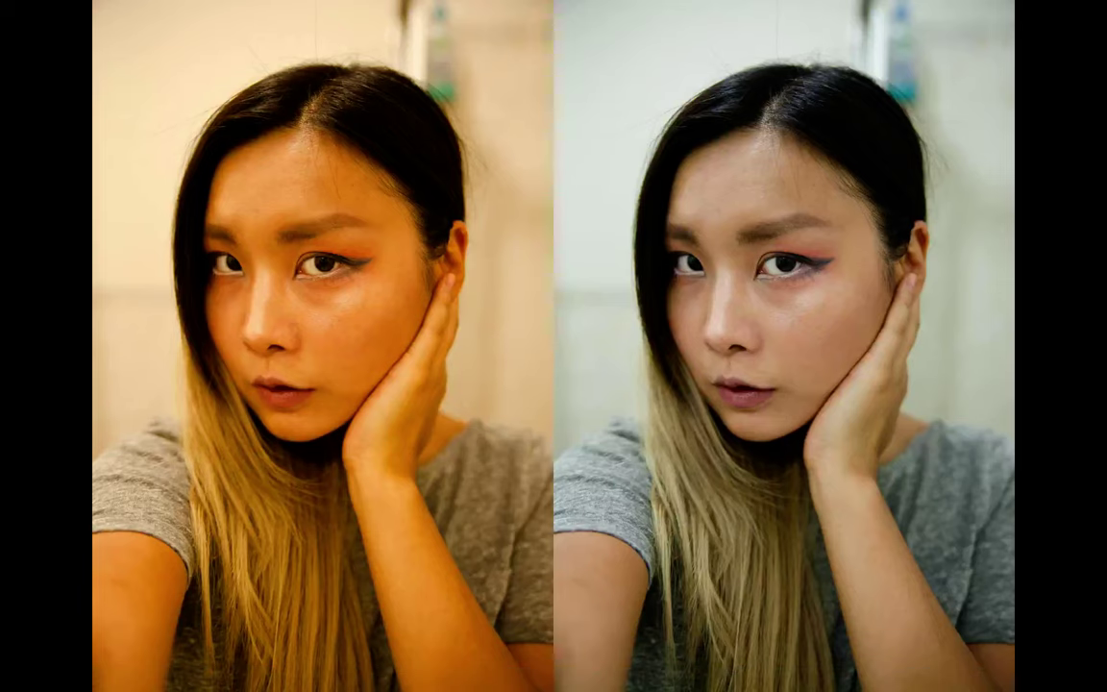
Step: Leave the full-screen image in XnView and compare the charts in Color-Checker-Passport-02.jpg and download.jpg, enlarging download.jpg to 300%
key(Escape)
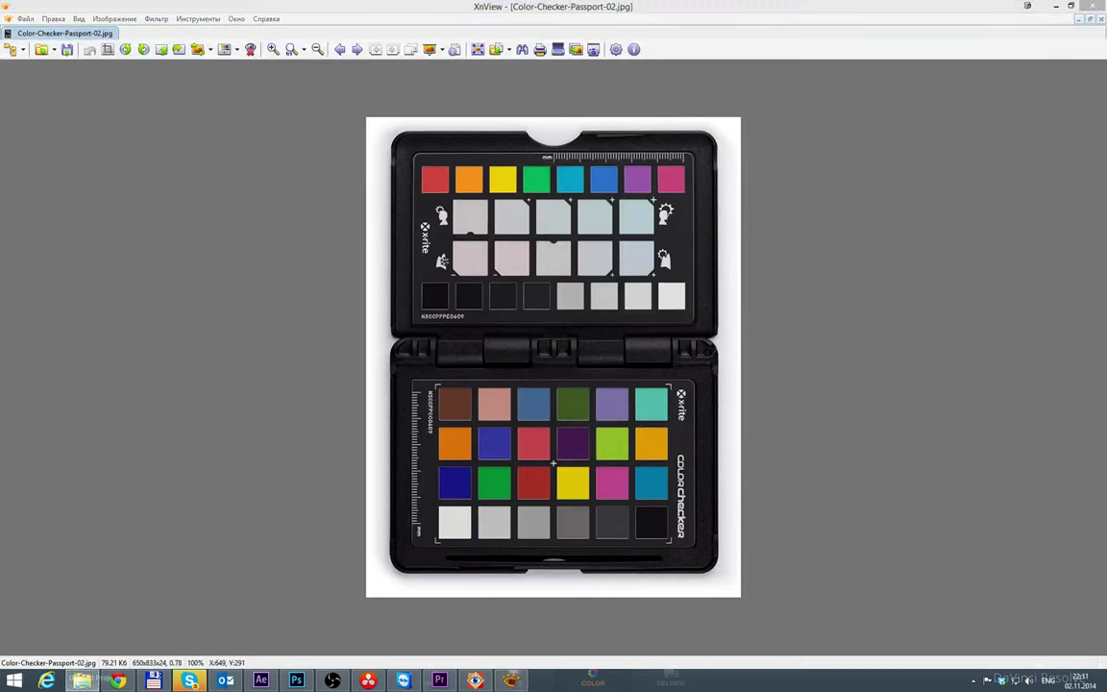
key(Page_Down)
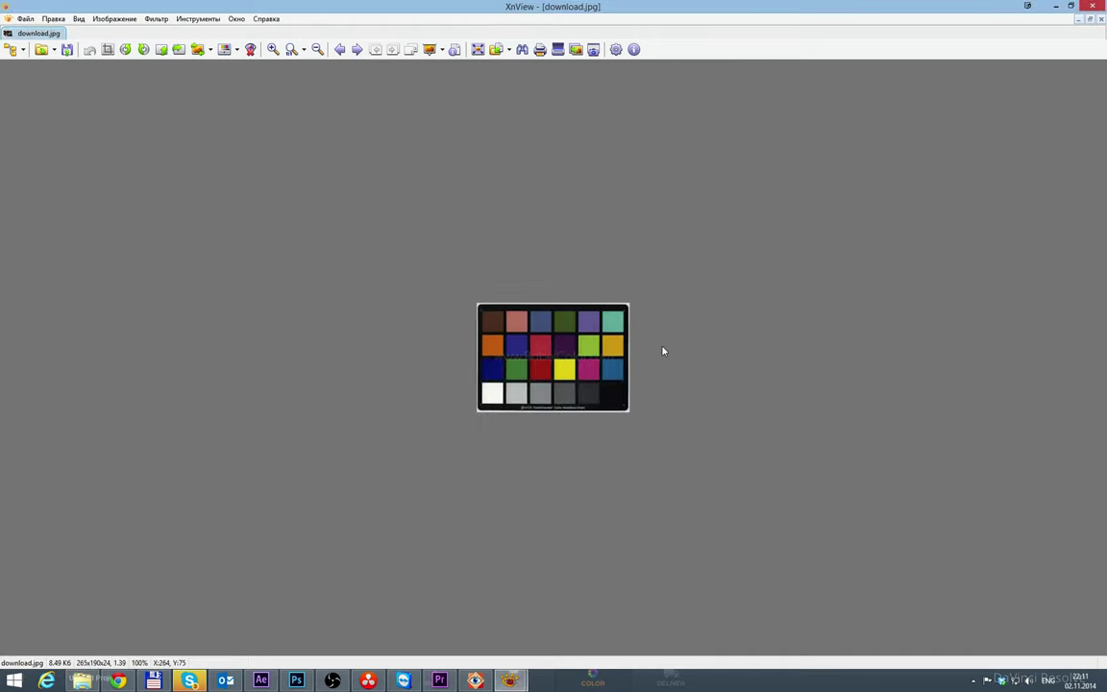
scroll(670, 351, up, 1)
scroll(664, 351, up, 2)
scroll(663, 351, down, 1)
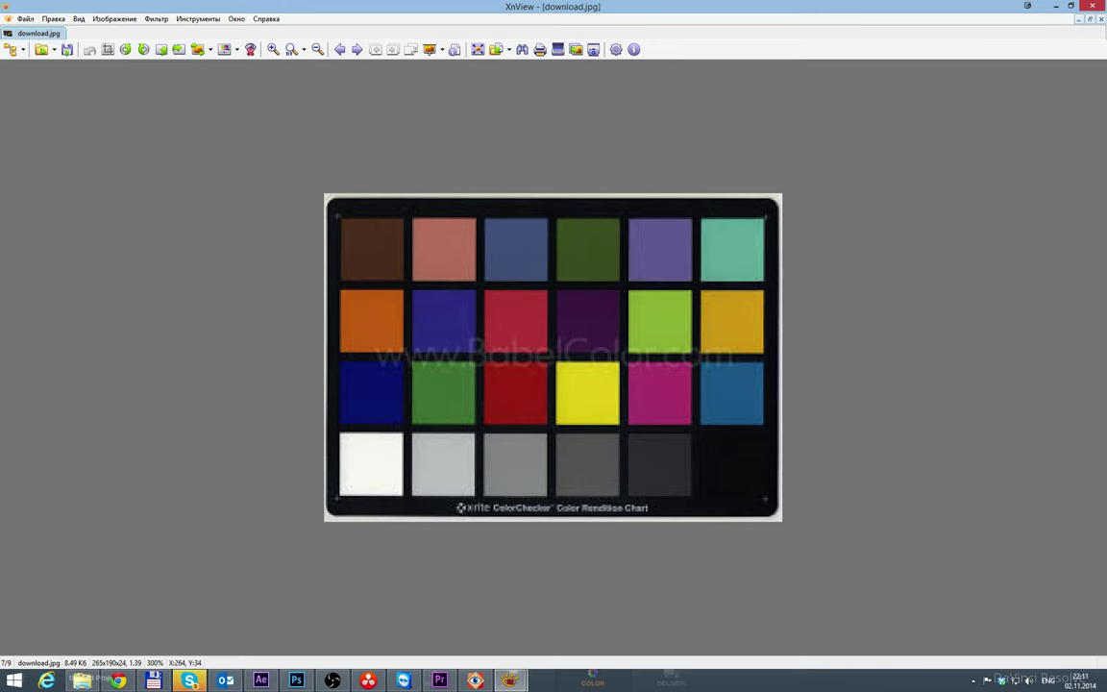
key(Page_Up)
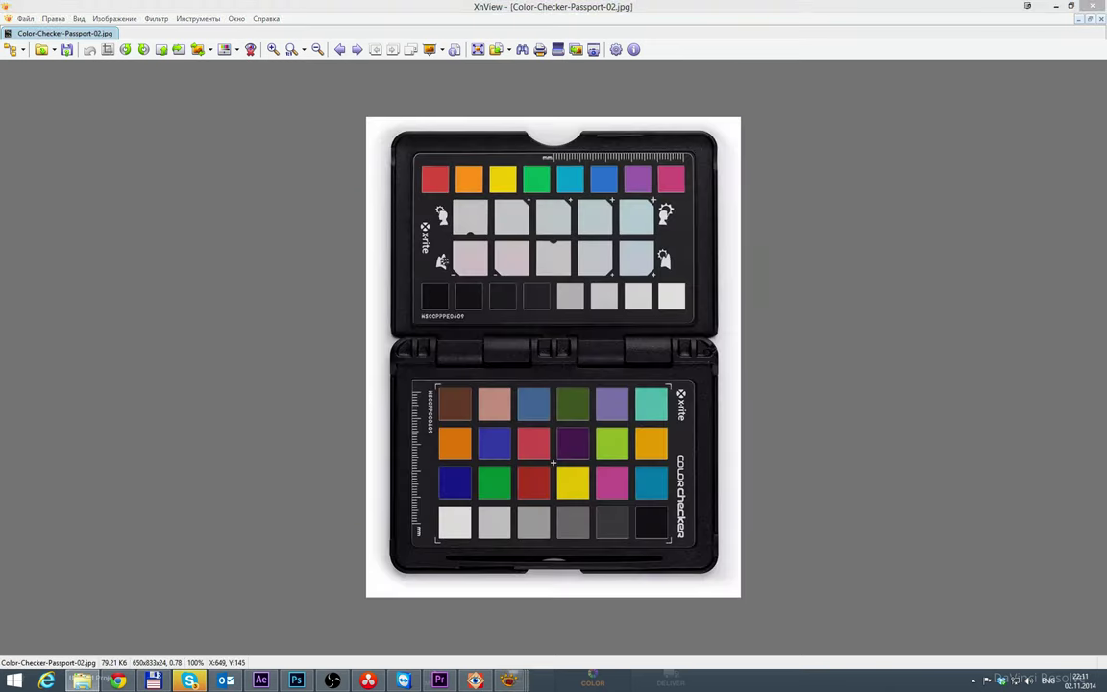
key(Page_Down)
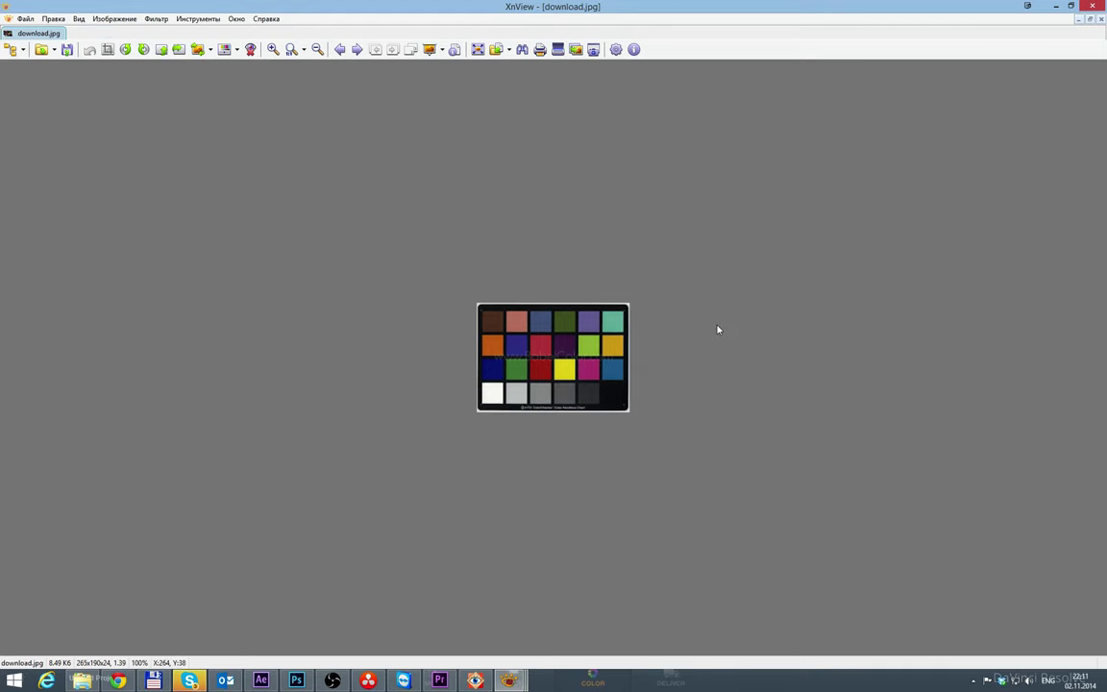
key(KP_Add)
key(KP_Add)
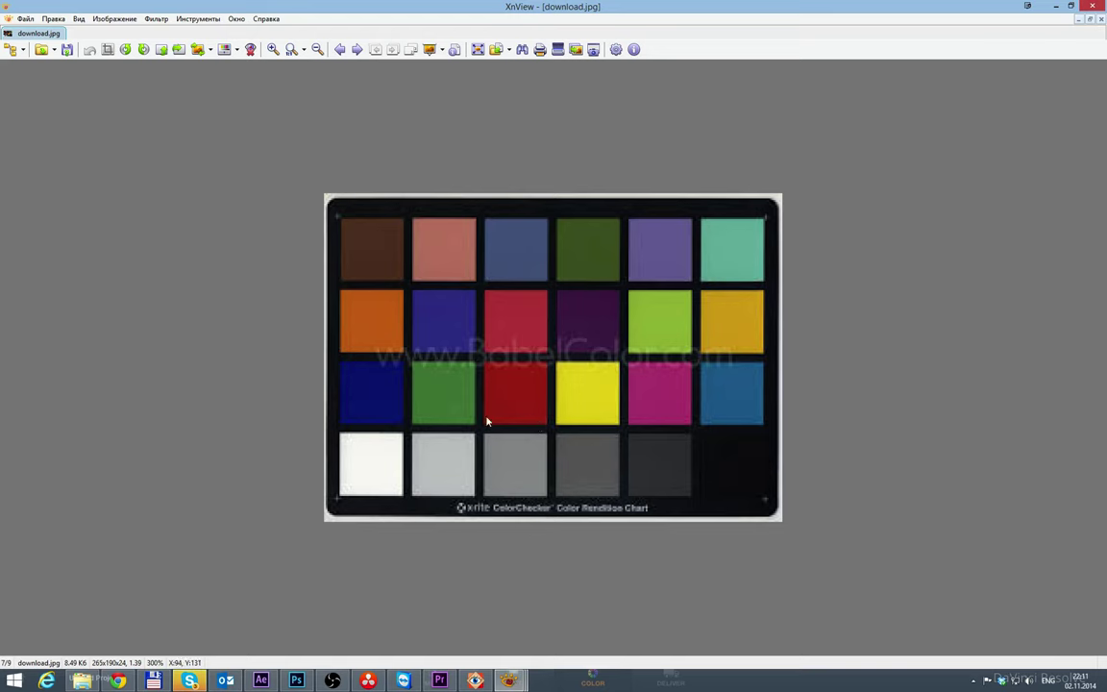
Step: Switch to DaVinci Resolve, open Color Match with the X-Rite ColorChecker, and display the Color Chart overlay on the second clip
click(373, 681)
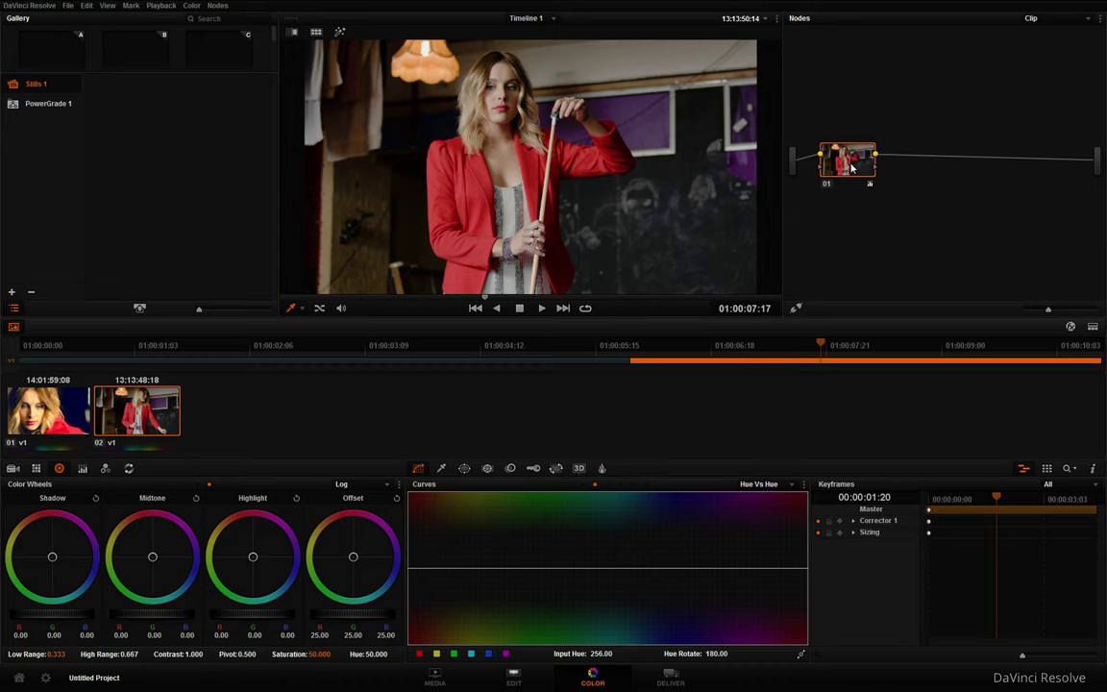
click(196, 484)
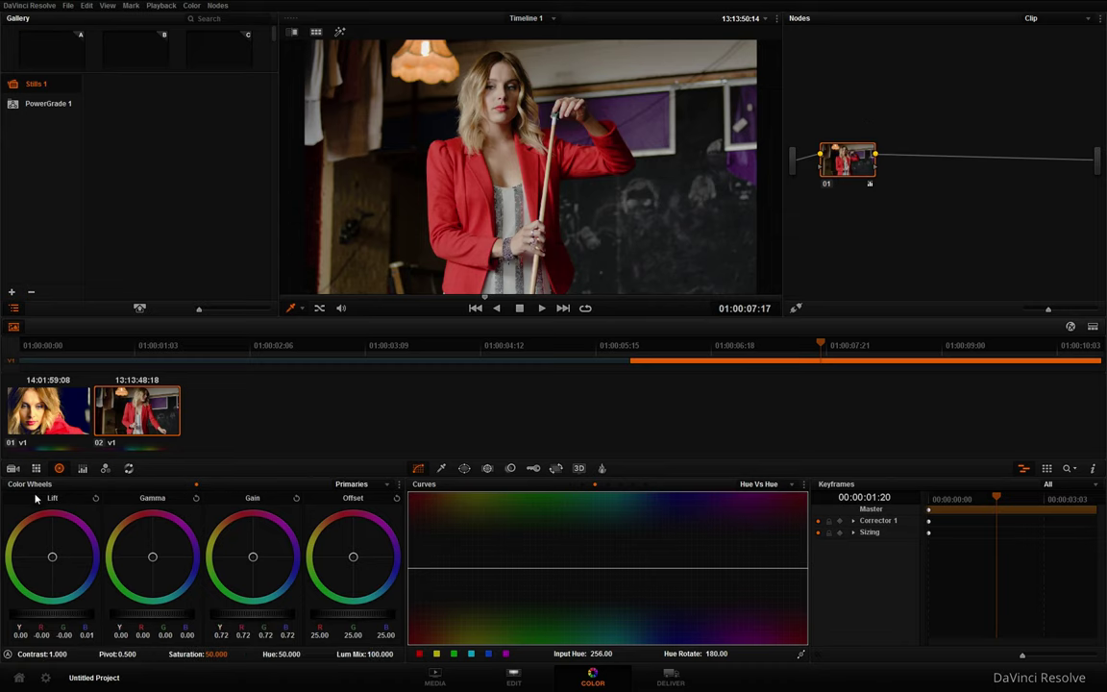
click(36, 468)
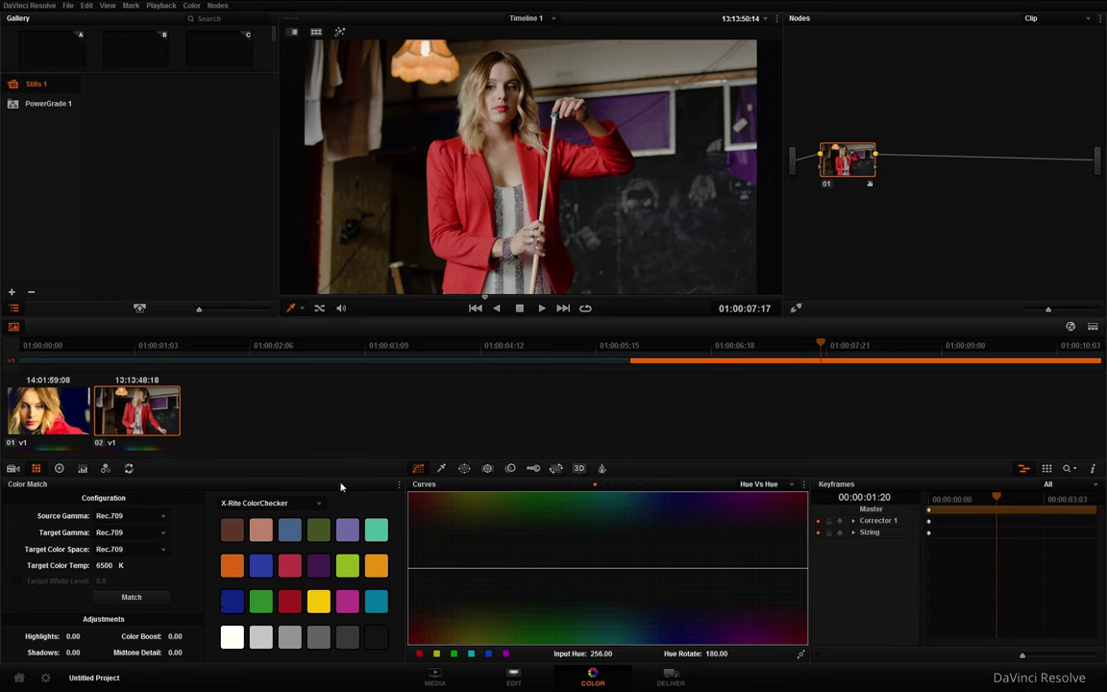
click(302, 309)
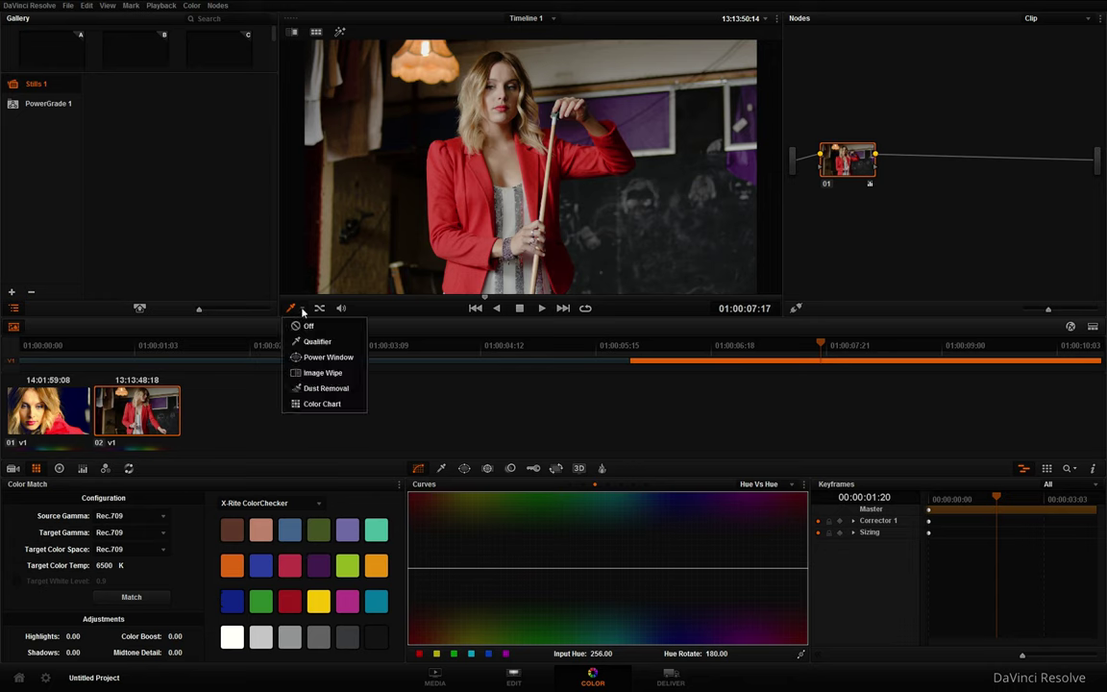
click(325, 404)
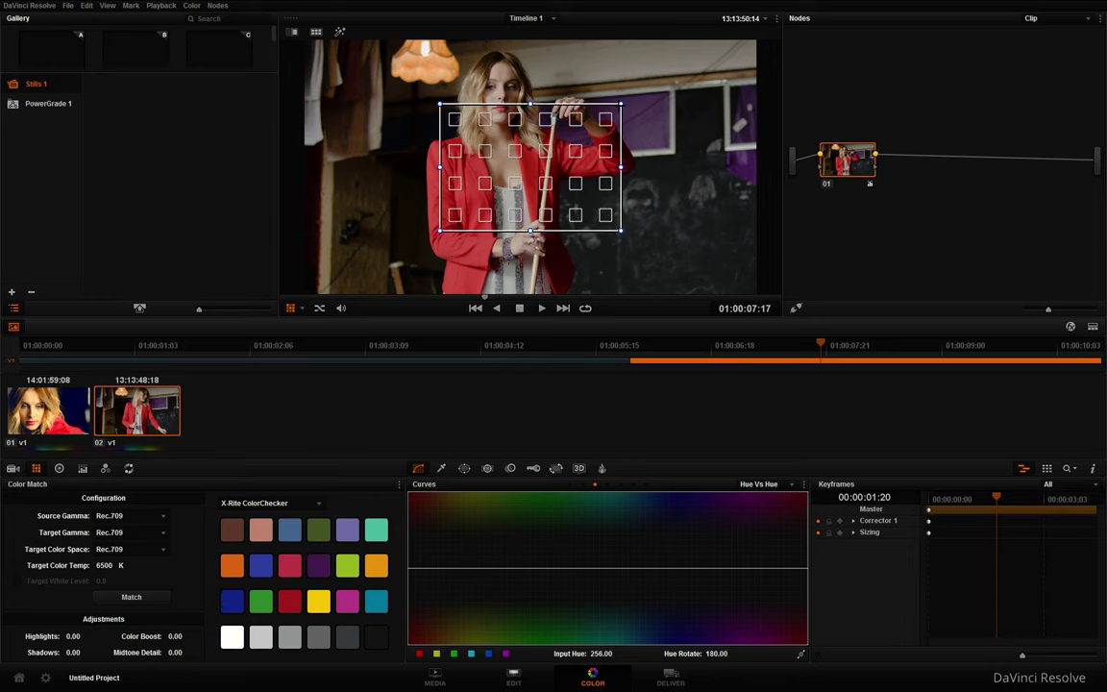
Step: Shrink the color chart grid by its four corners to a small area over the woman's chest
drag(621, 104, 552, 156)
drag(440, 230, 482, 183)
drag(440, 104, 485, 142)
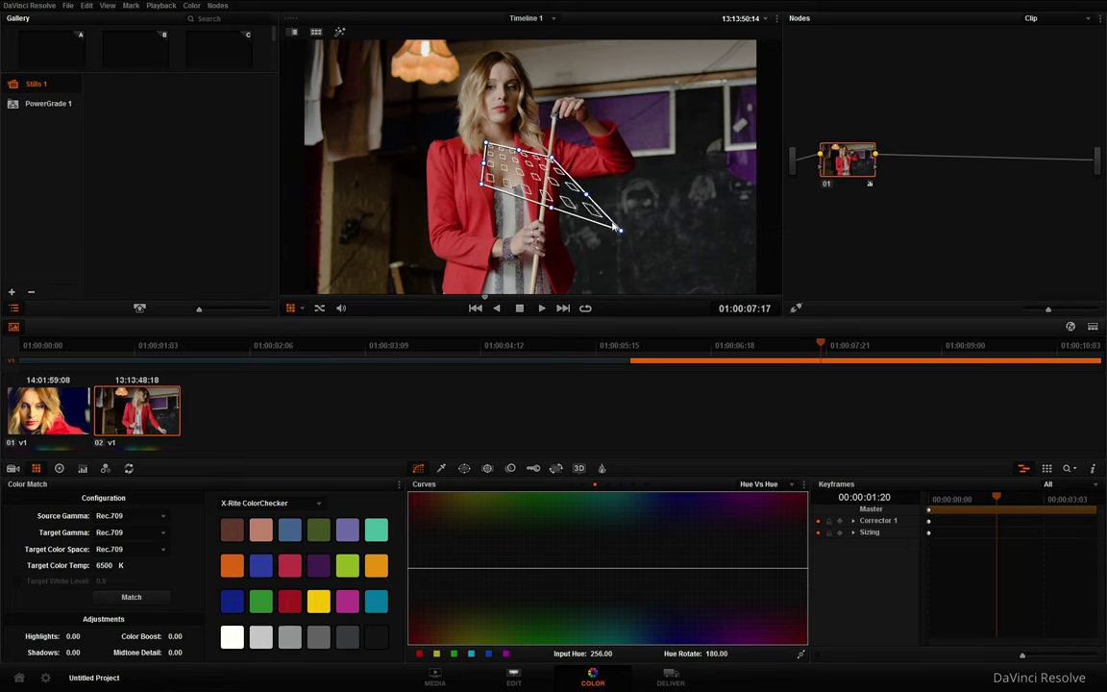
drag(621, 230, 558, 182)
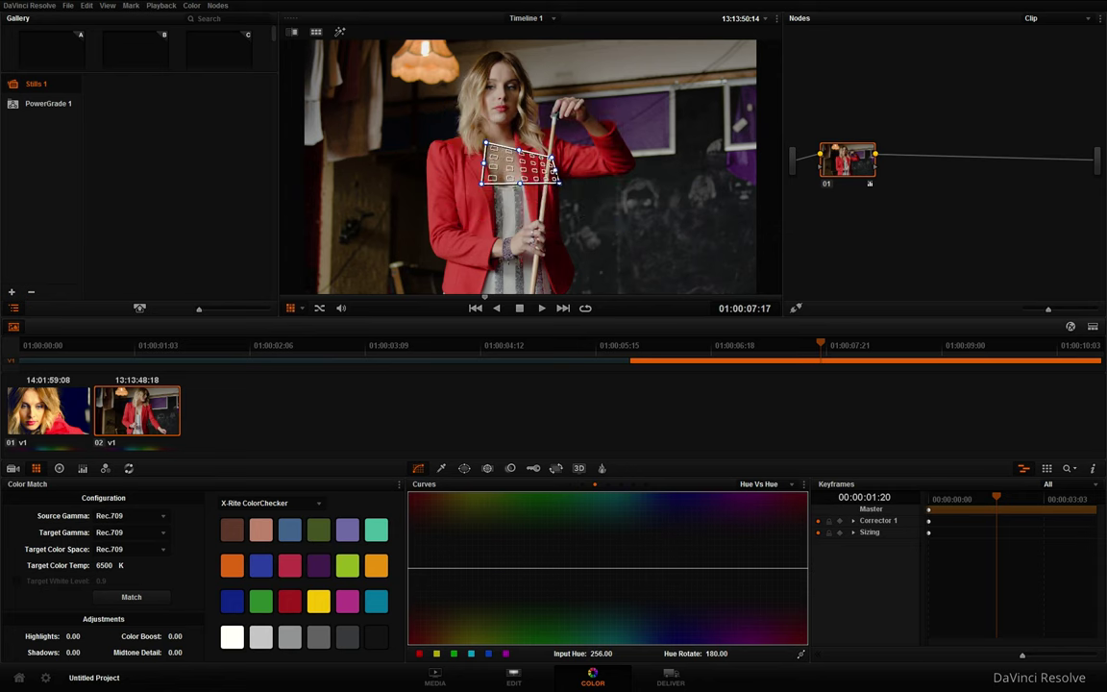
Step: Try the color match with Rec.709 source and target gamma on the second clip, and undo it
click(129, 597)
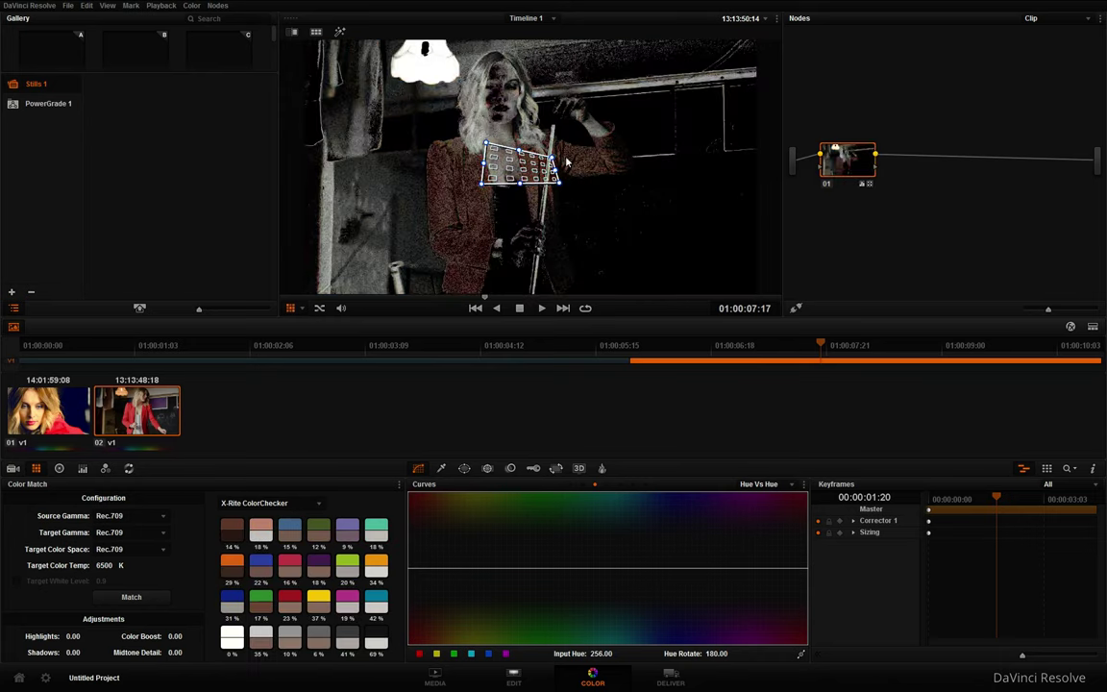
key(ctrl+z)
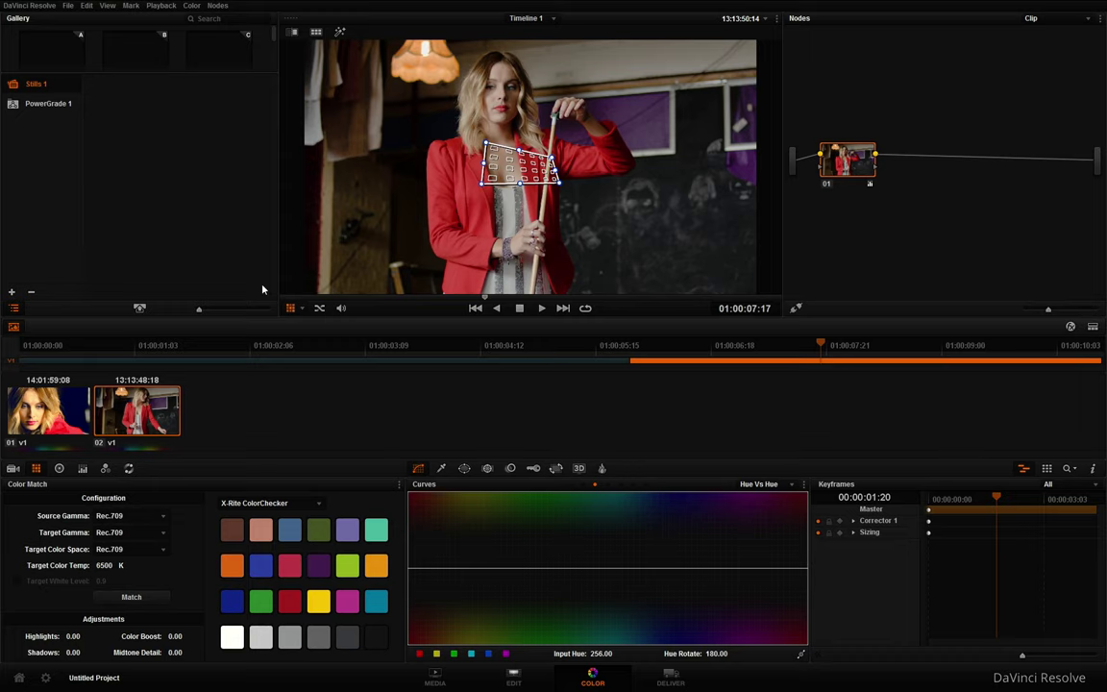
Step: Switch back to XnView and go from download.jpg to Color-Checker-Passport-02.jpg
key(alt+Tab)
key(alt+Tab)
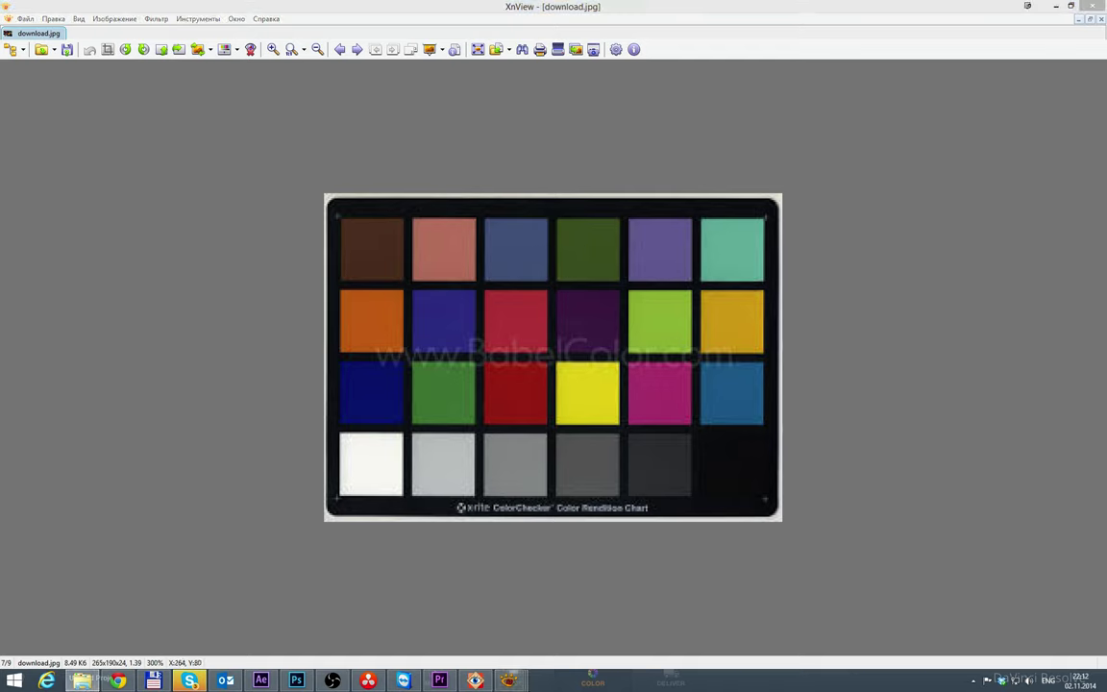
key(Page_Up)
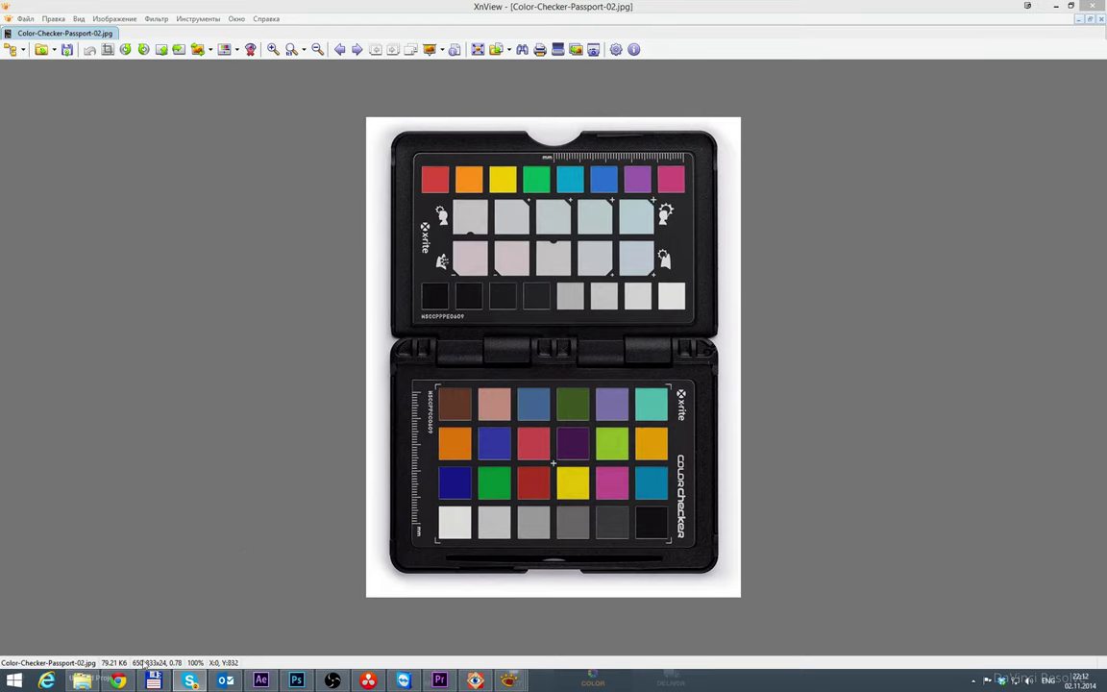
Step: Switch to Chrome, open ebay.com in a new tab, and search it for "color chart"
click(118, 681)
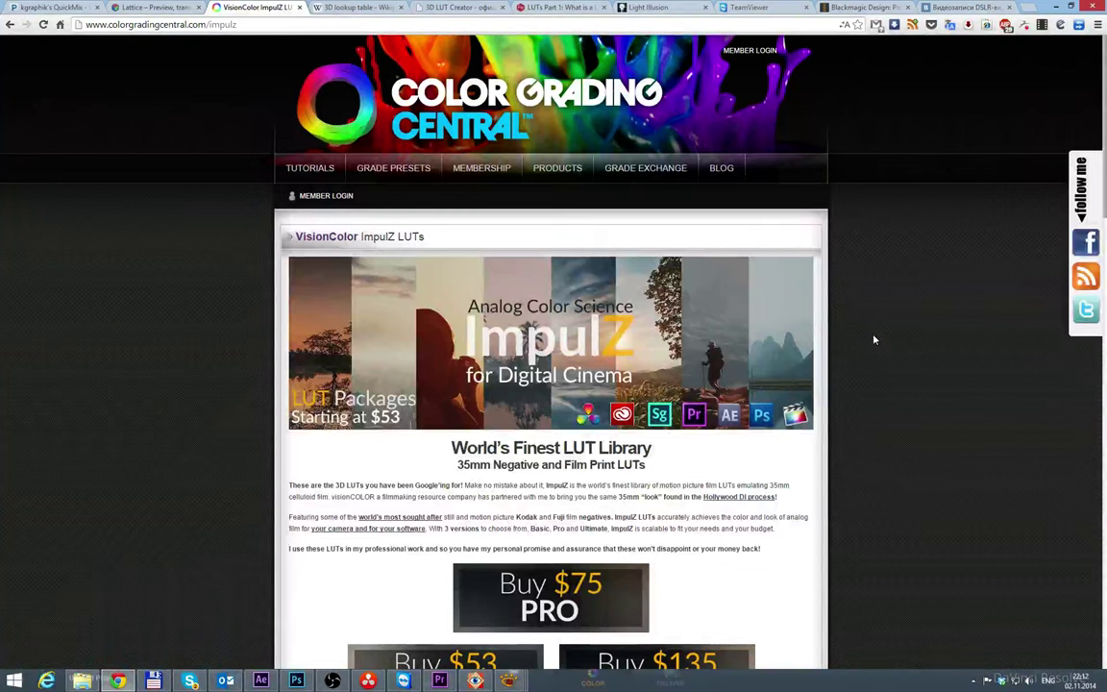
key(ctrl+t)
text(ebay.com)
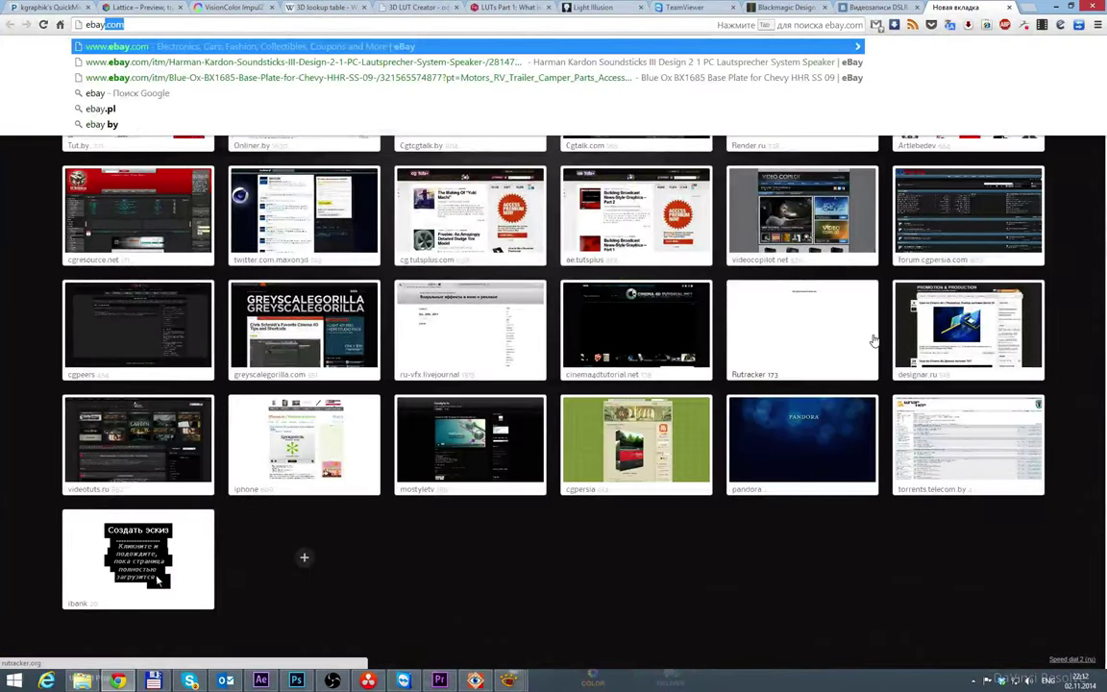
key(Return)
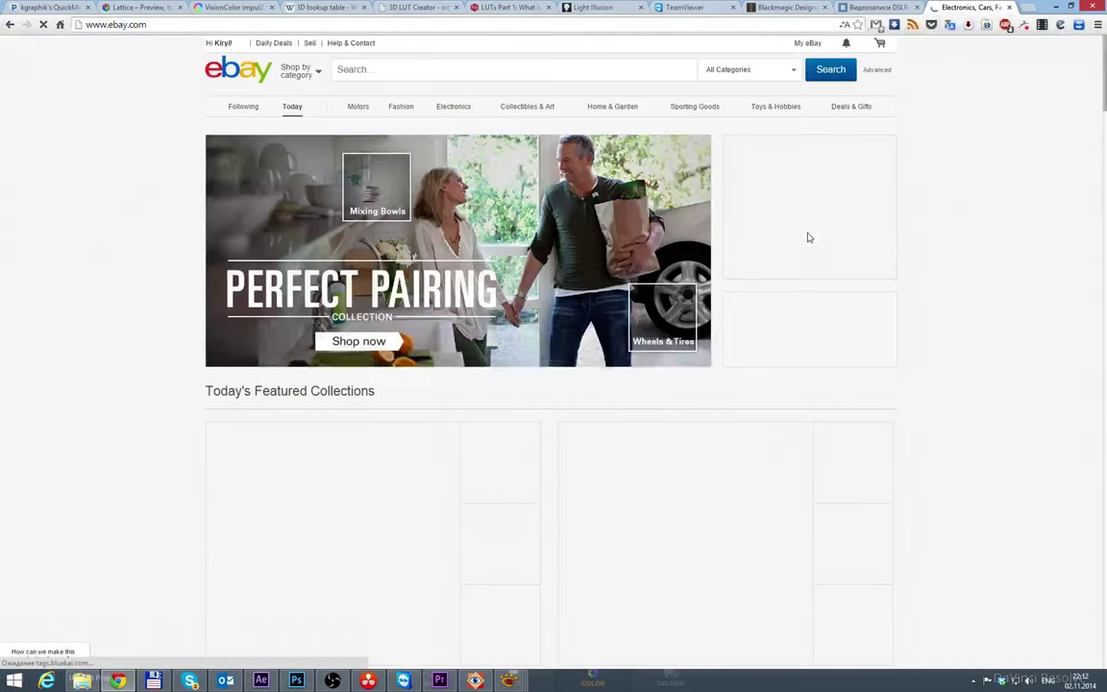
text(col)
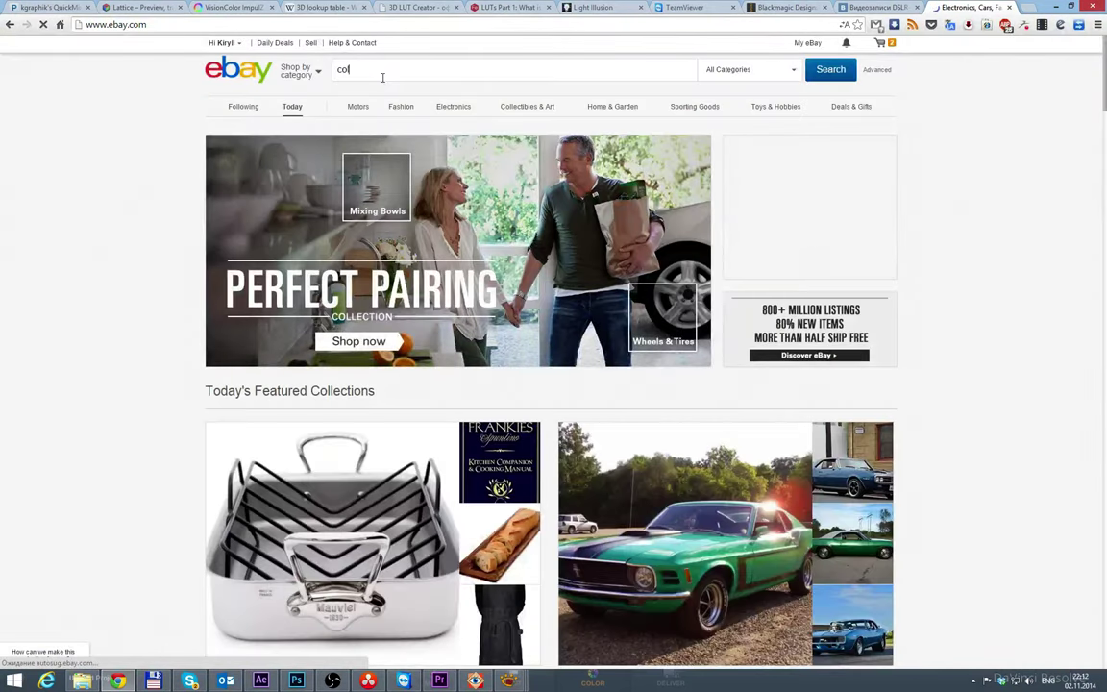
text(or chart)
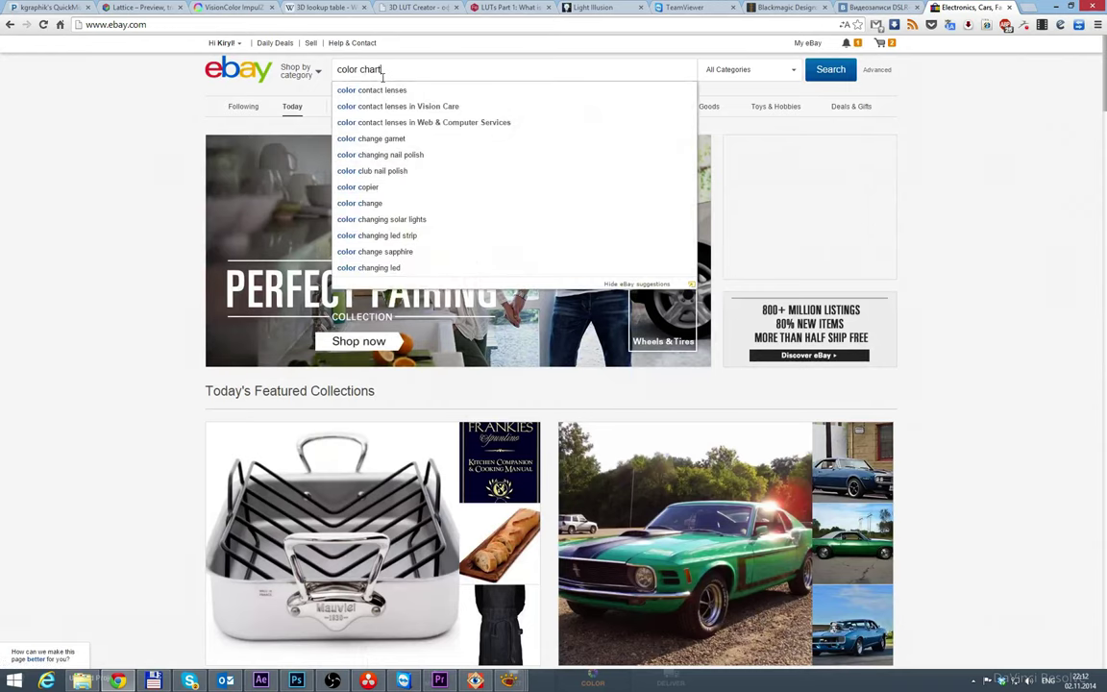
key(Return)
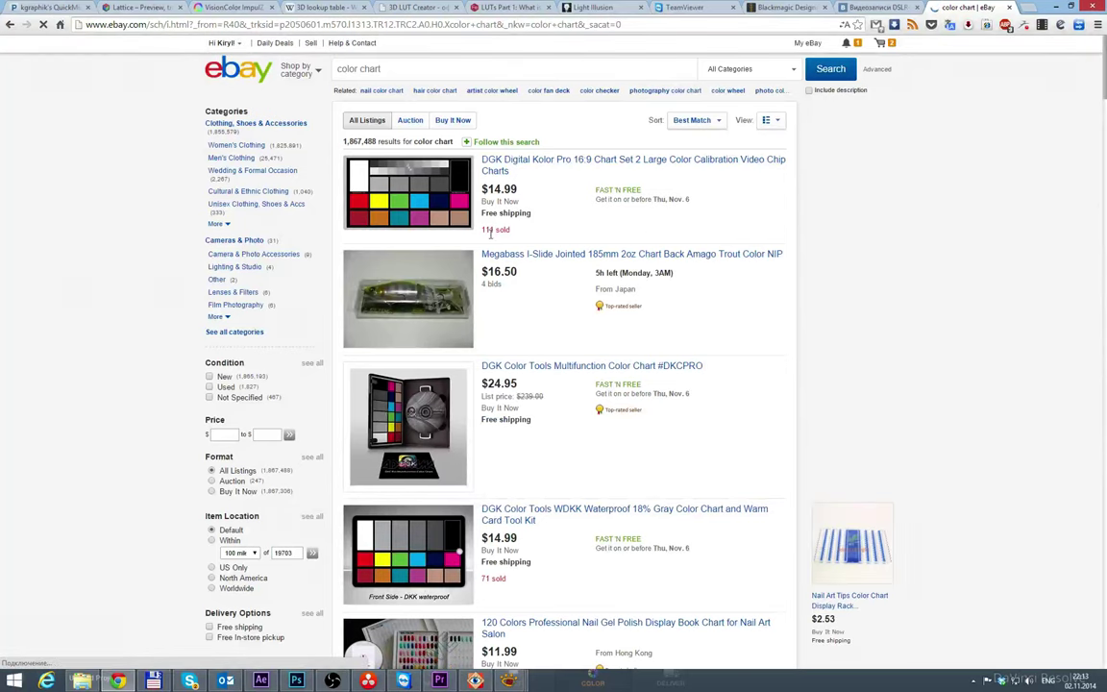
Step: Look through the eBay search results for photo and video color calibration charts and their prices
scroll(232, 253, down, 1)
scroll(232, 253, down, 5)
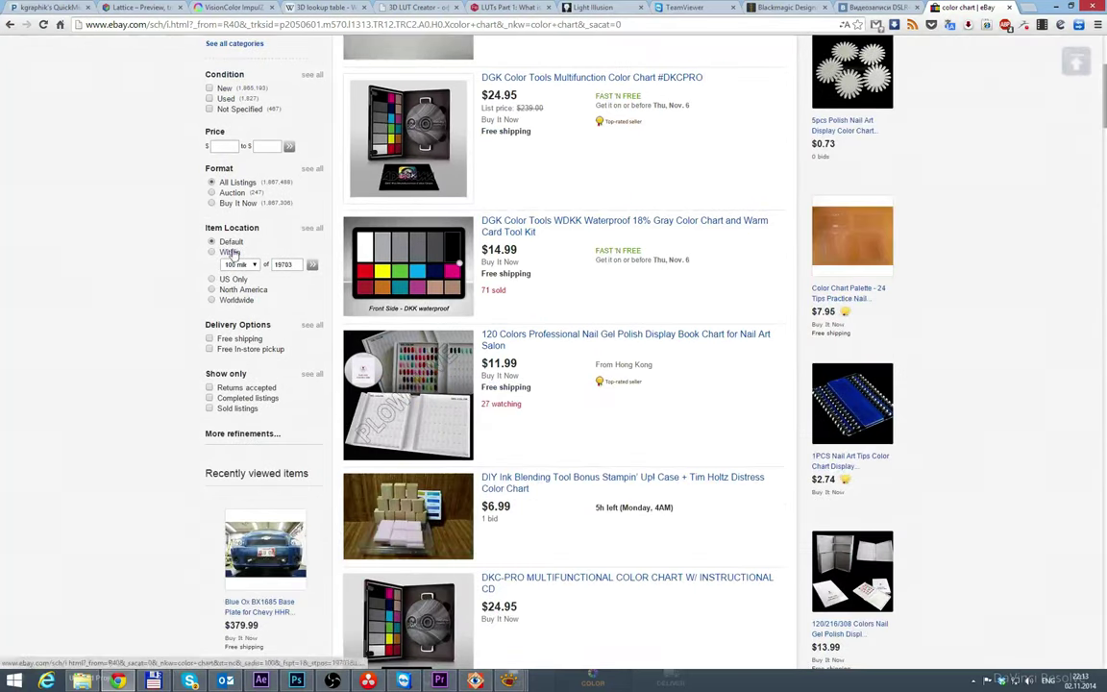
scroll(232, 253, down, 1)
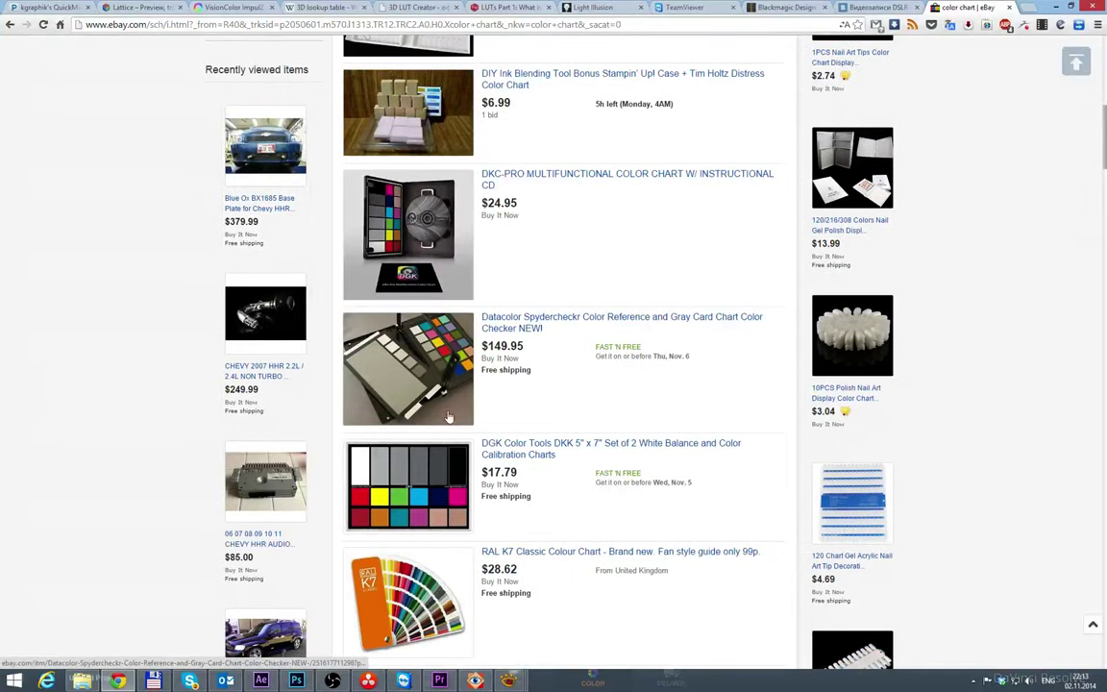
scroll(248, 325, down, 7)
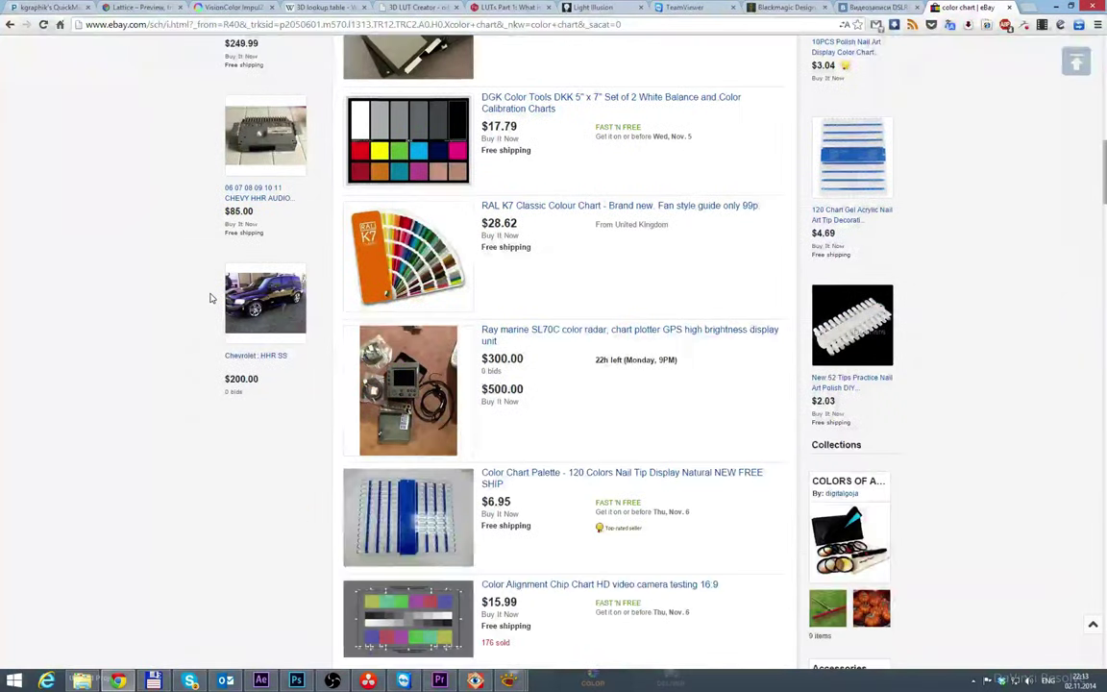
scroll(212, 298, down, 9)
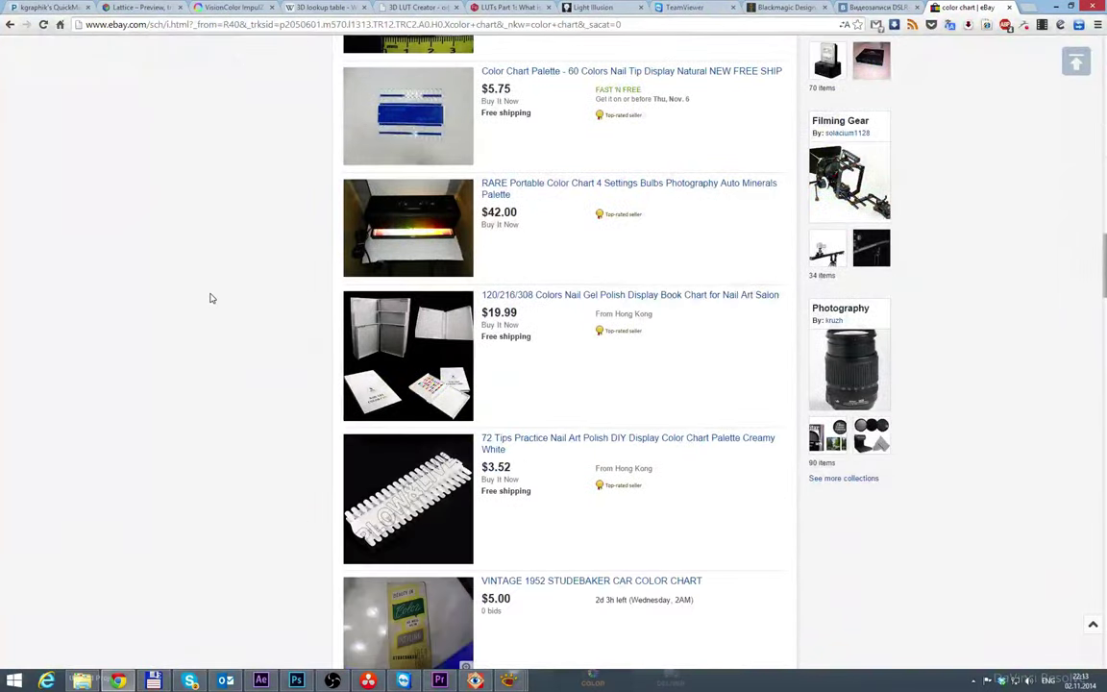
scroll(212, 298, down, 10)
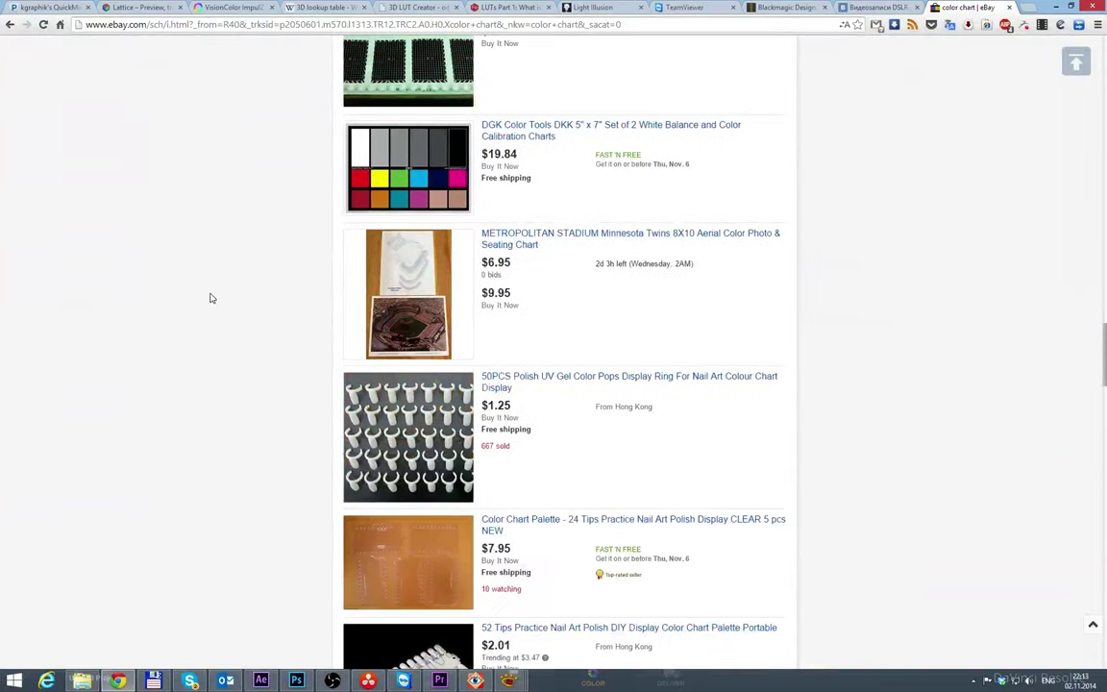
scroll(212, 297, down, 11)
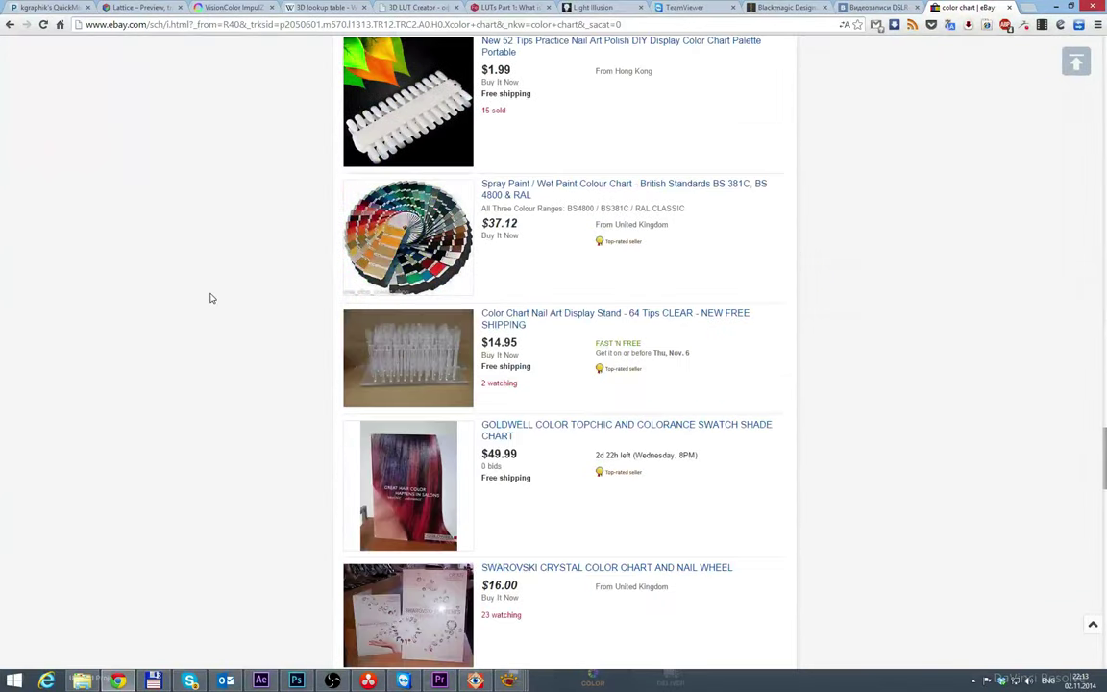
scroll(212, 298, down, 5)
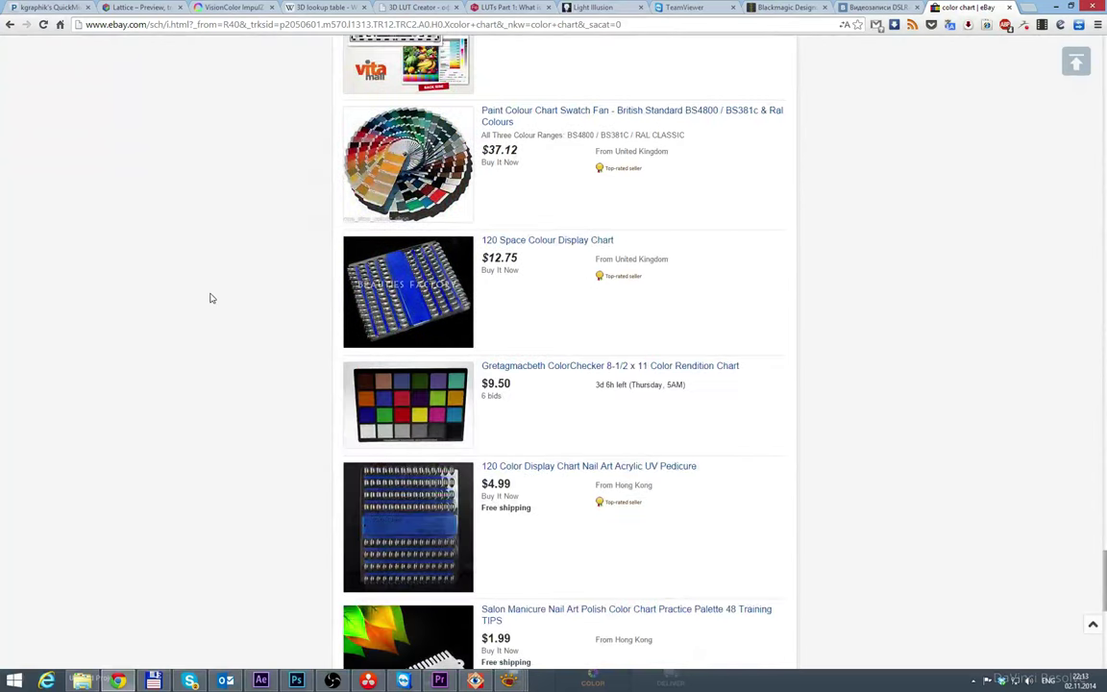
scroll(212, 298, down, 1)
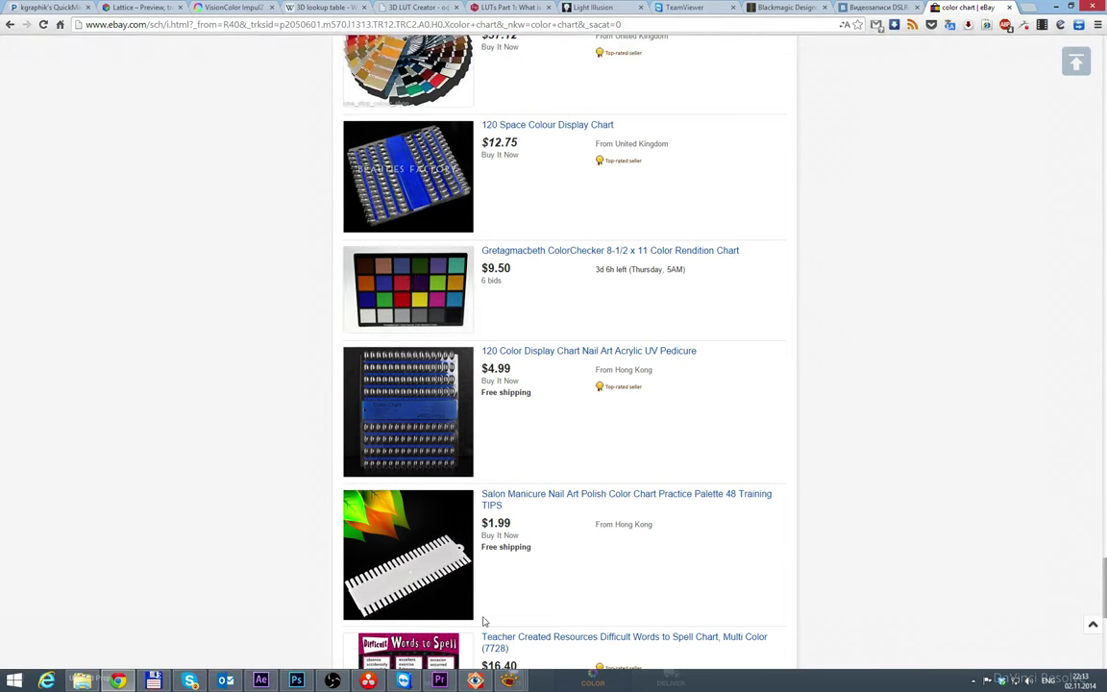
Step: Switch to XnView and enlarge the color chart in download.jpg to examine its color and gray patches
click(474, 681)
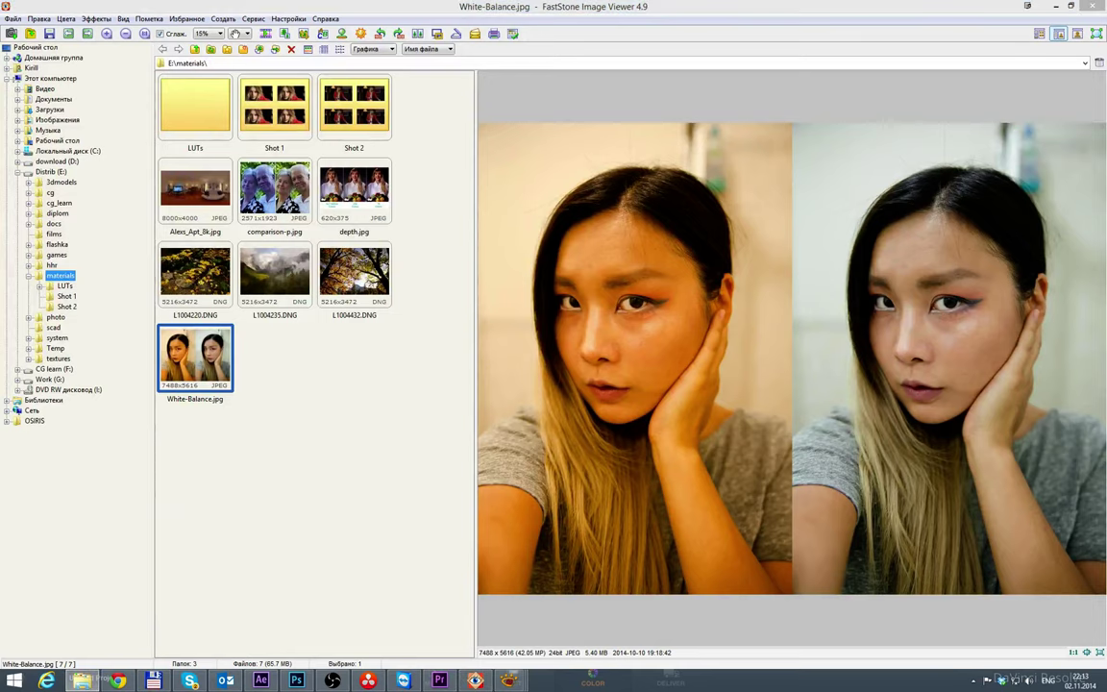
click(509, 680)
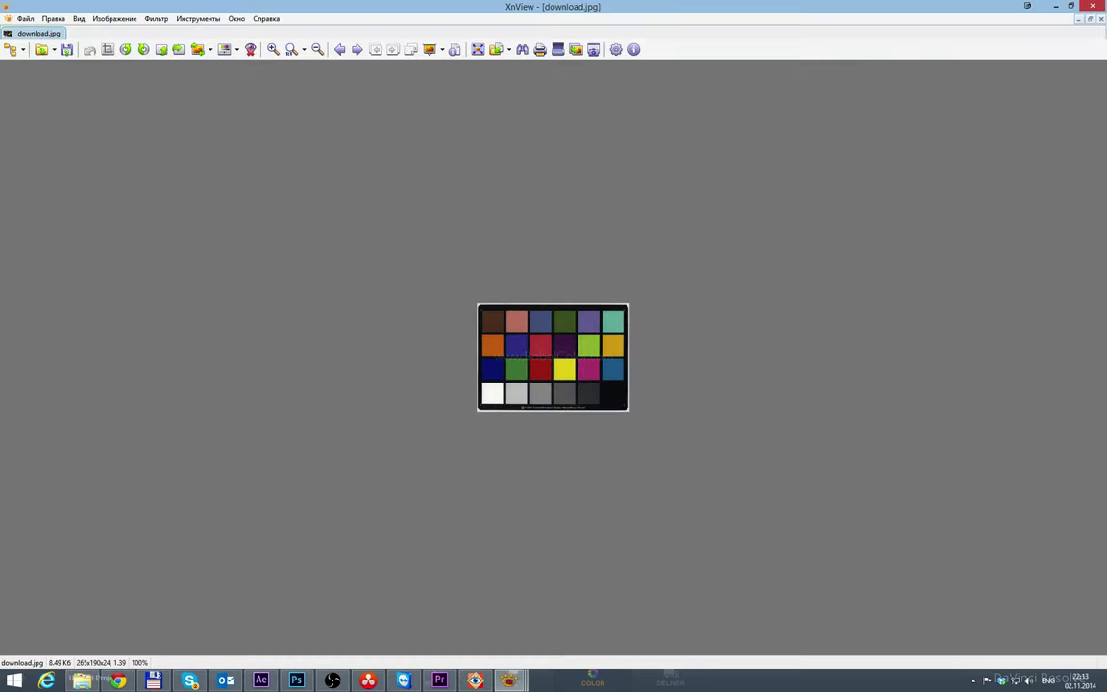
scroll(607, 294, up, 2)
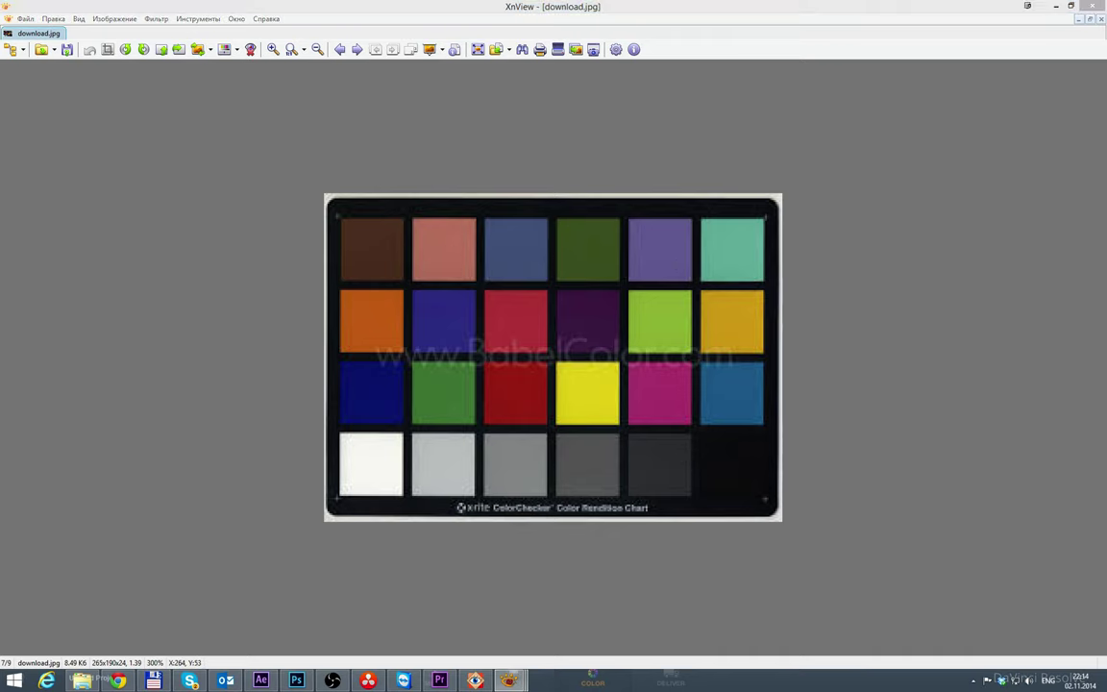
key(Page_Down)
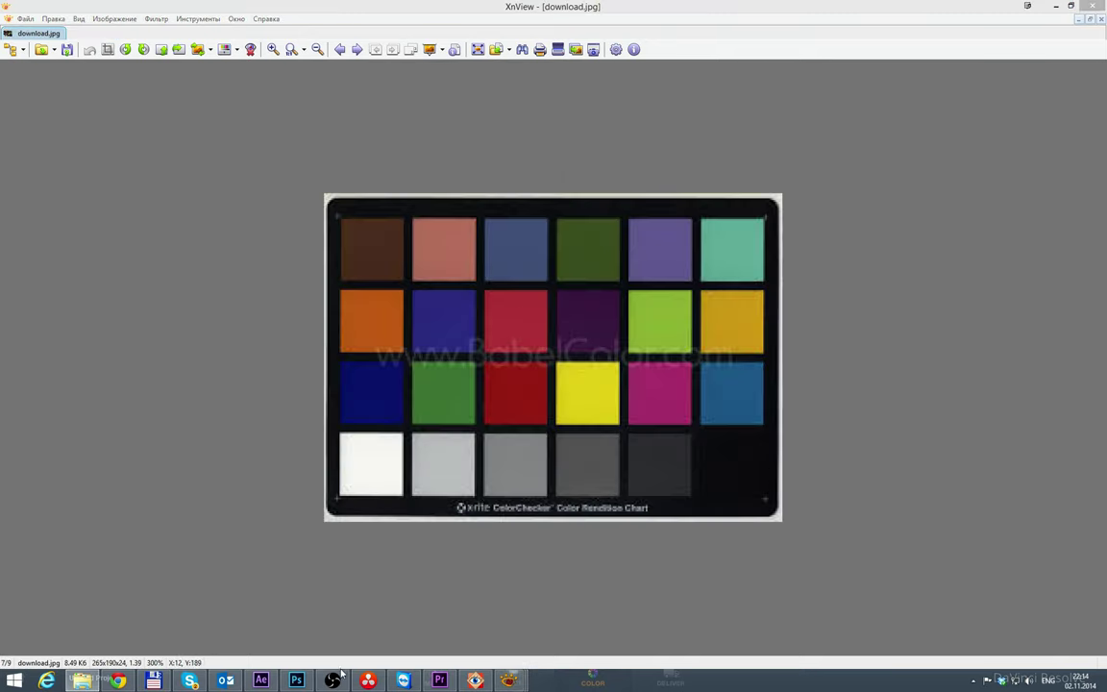
click(117, 680)
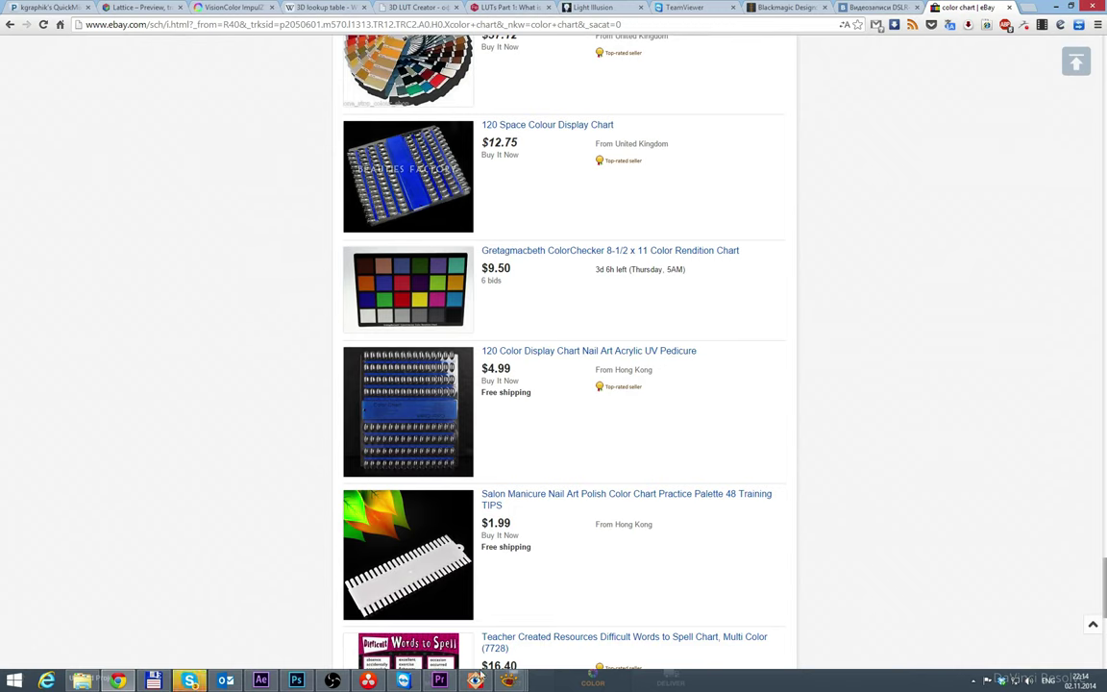
mouse_move(502, 682)
click(553, 646)
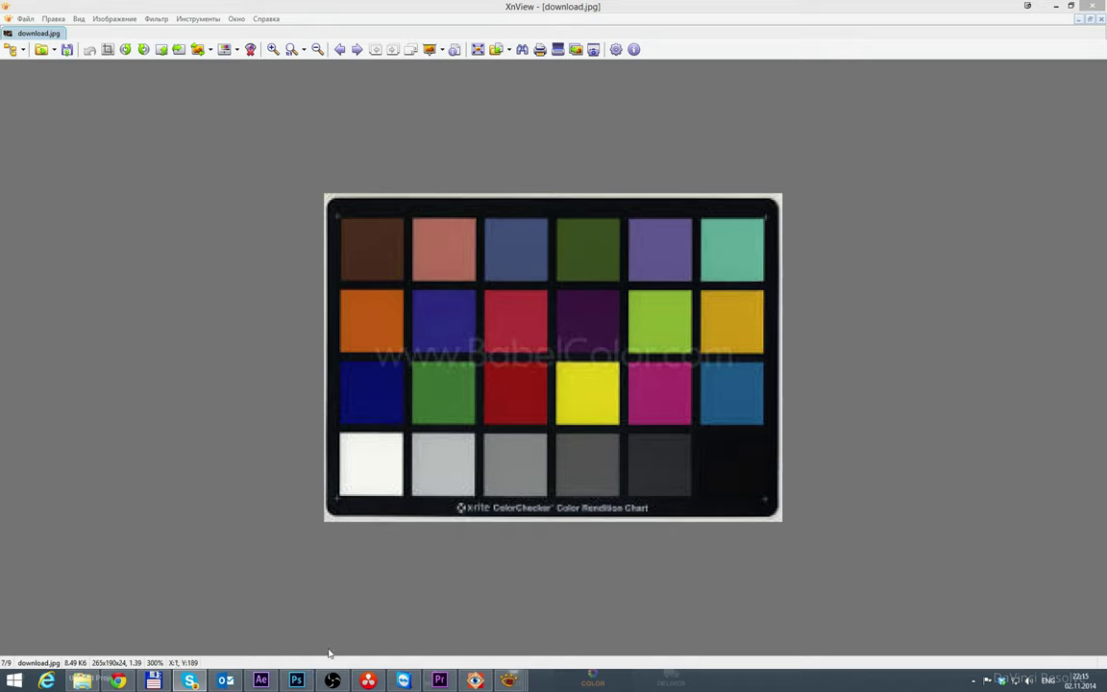
Step: Switch to After Effects, apply SA Color Finesse 3 to the Frame 2 layer, and show the vectorscope in its full interface
click(260, 681)
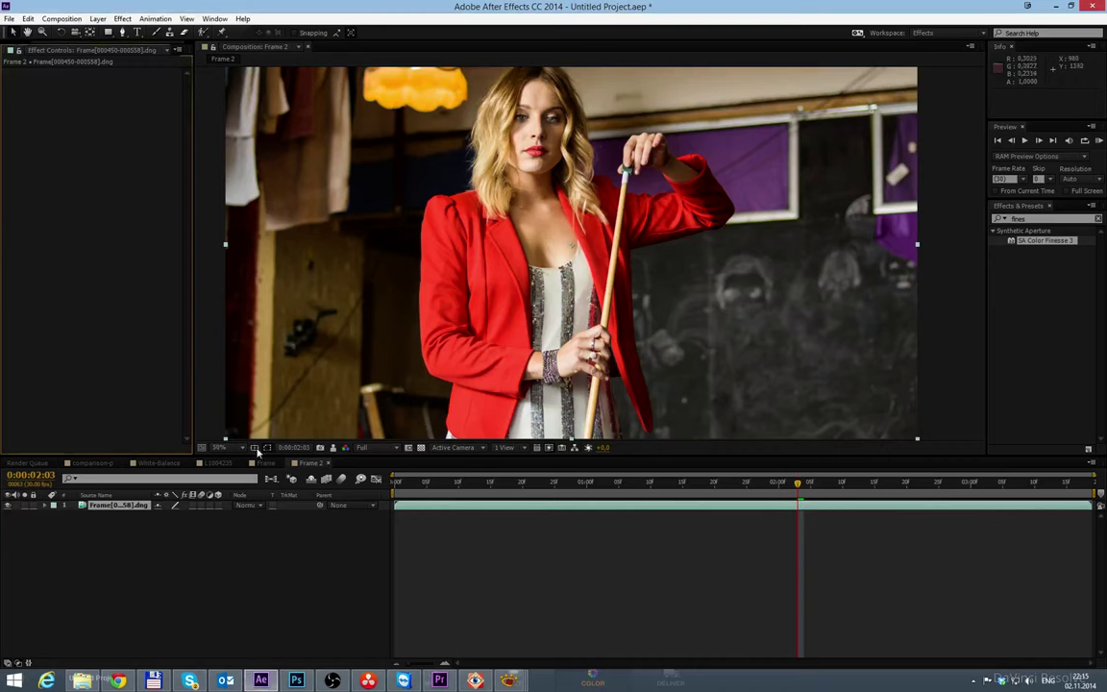
double_click(1047, 241)
click(53, 110)
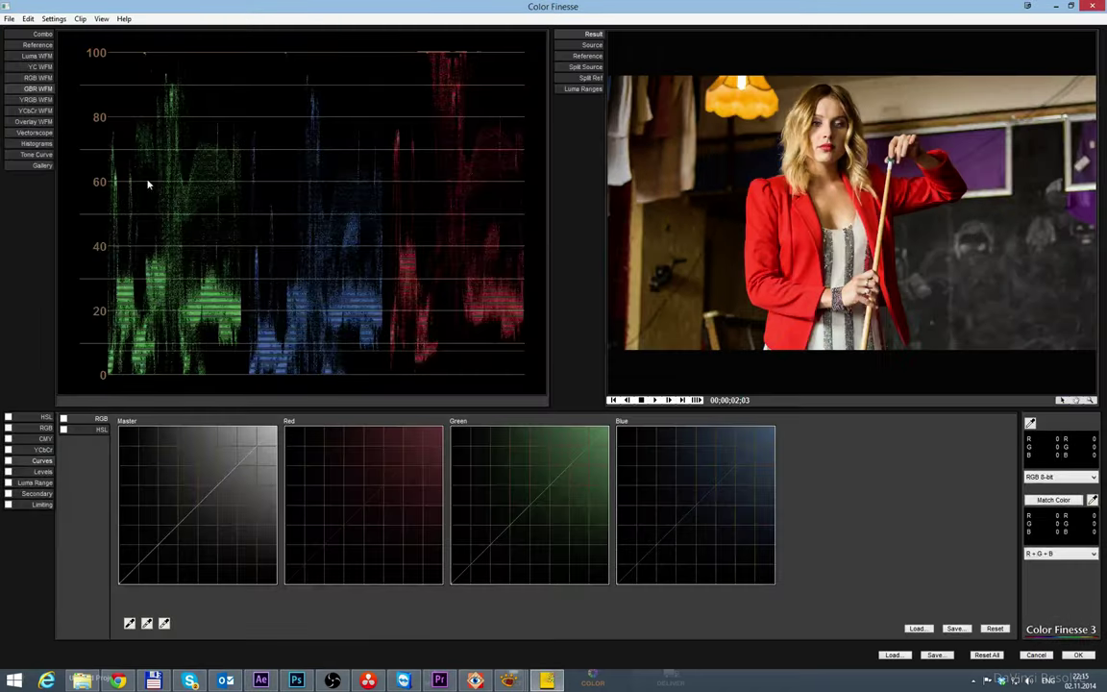
click(36, 132)
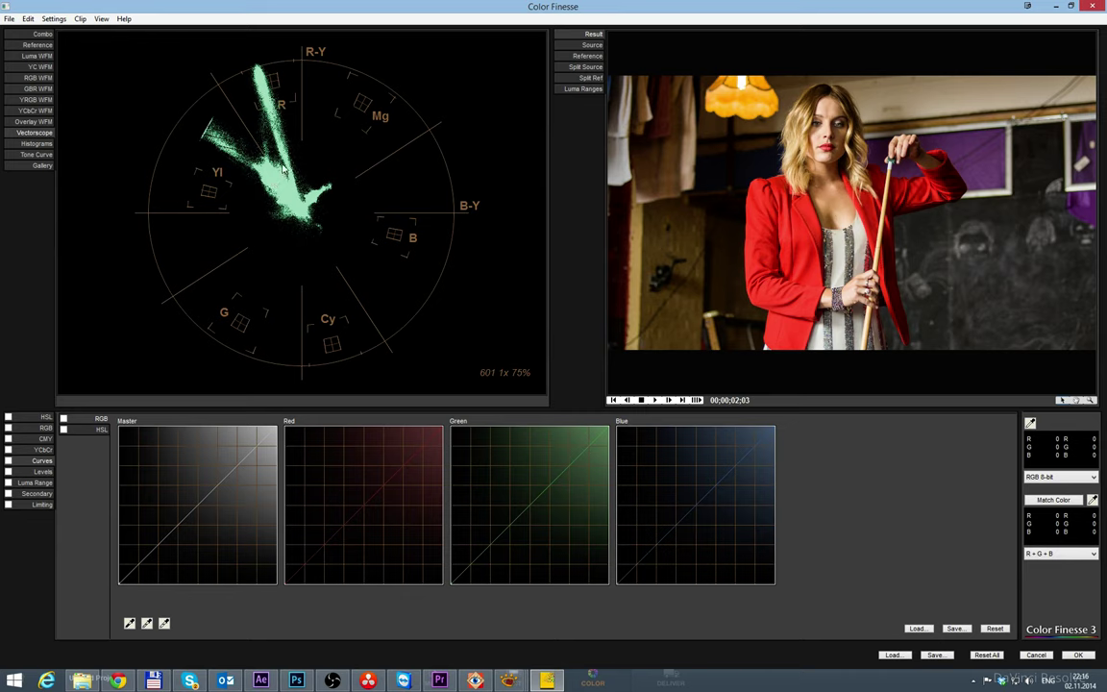
Step: Try HSL master hue offsets of about 80 at strength 0.39, 150 at 1.00 and 188 at 0.61, and cancel the Color Finesse changes
click(42, 418)
click(91, 430)
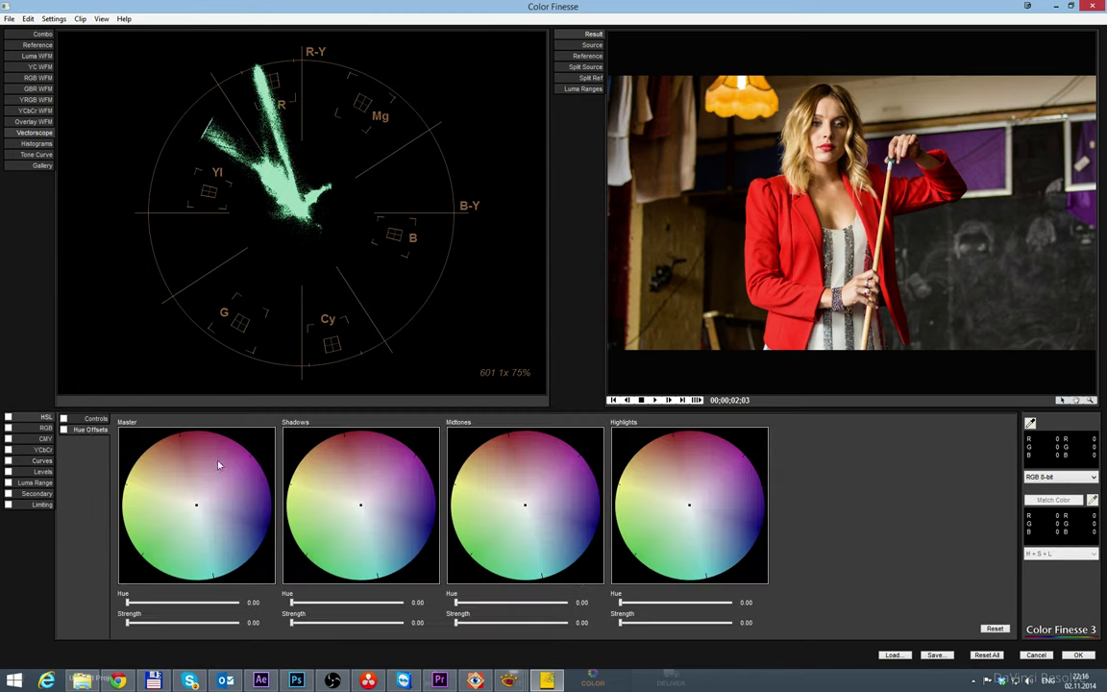
mouse_move(196, 504)
mouse_down()
mouse_move(220, 510)
mouse_move(233, 490)
mouse_move(223, 495)
mouse_up()
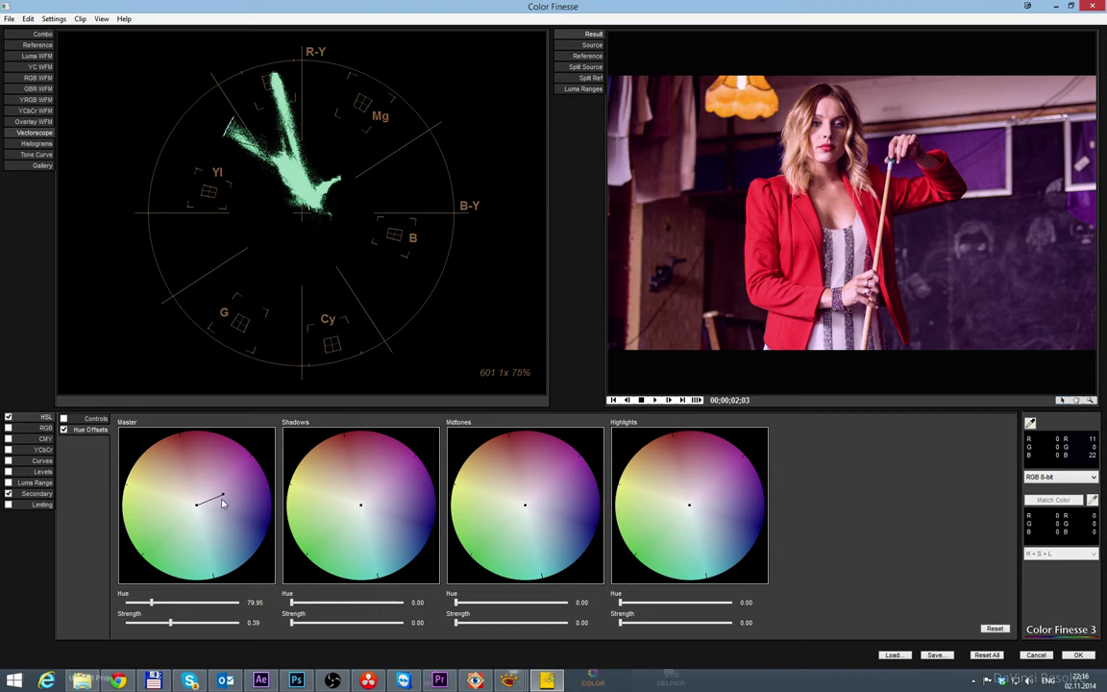
drag(223, 495, 247, 564)
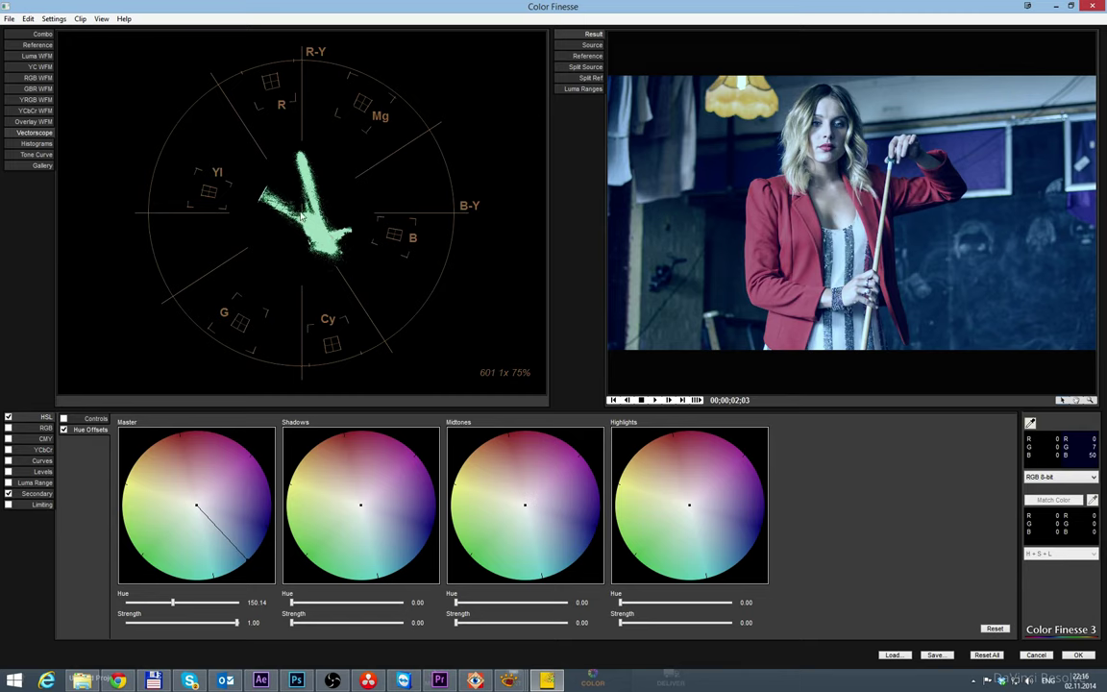
drag(247, 568, 199, 550)
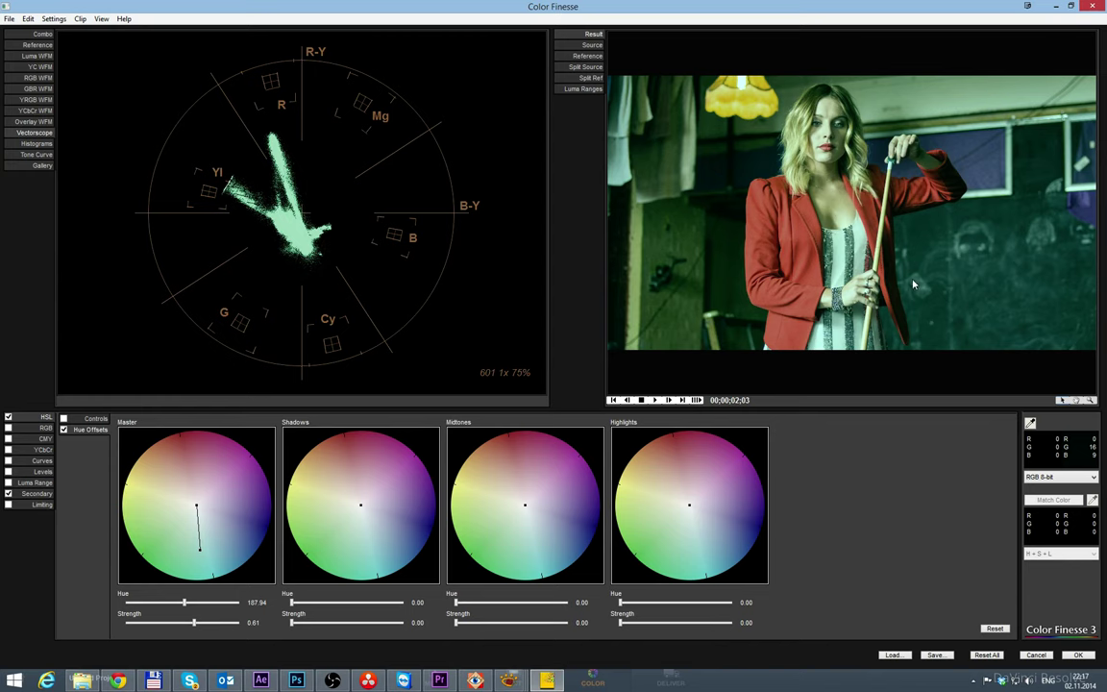
click(1037, 656)
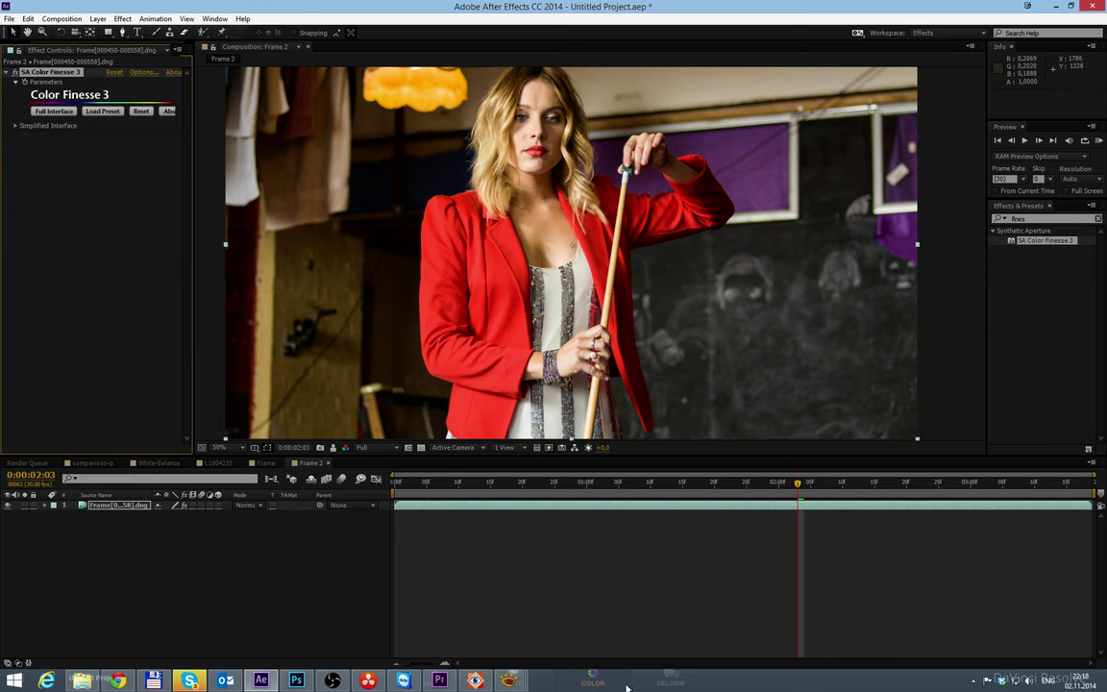
Step: Switch back to XnView and enlarge the color chart in download.jpg to 200%
click(475, 680)
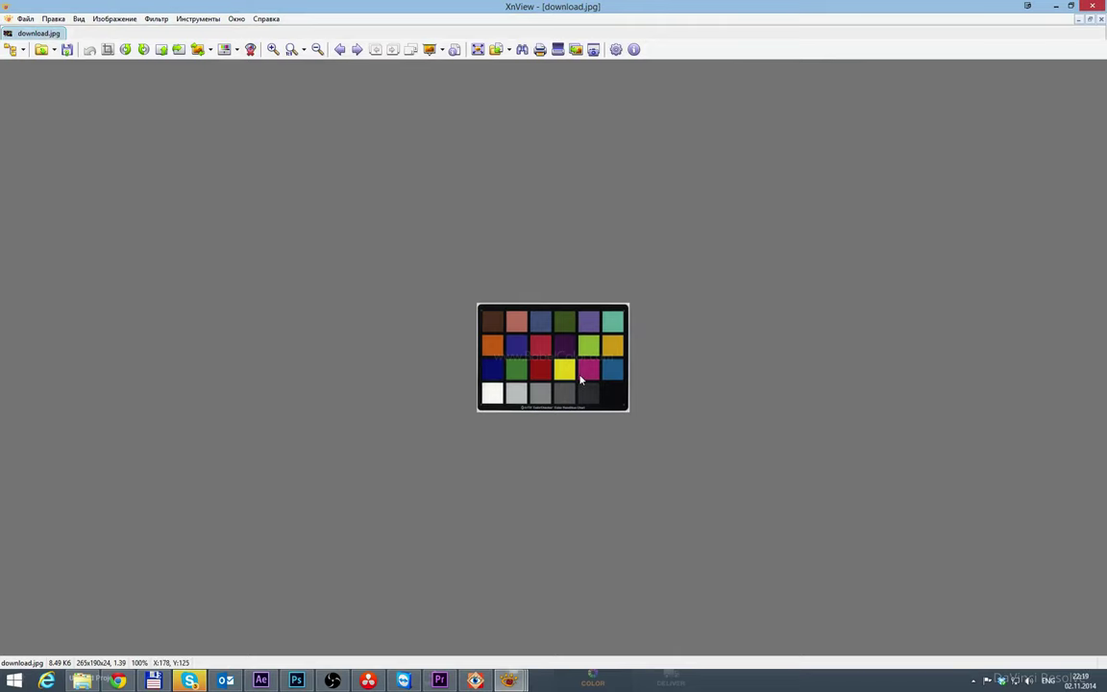
scroll(581, 380, up, 1)
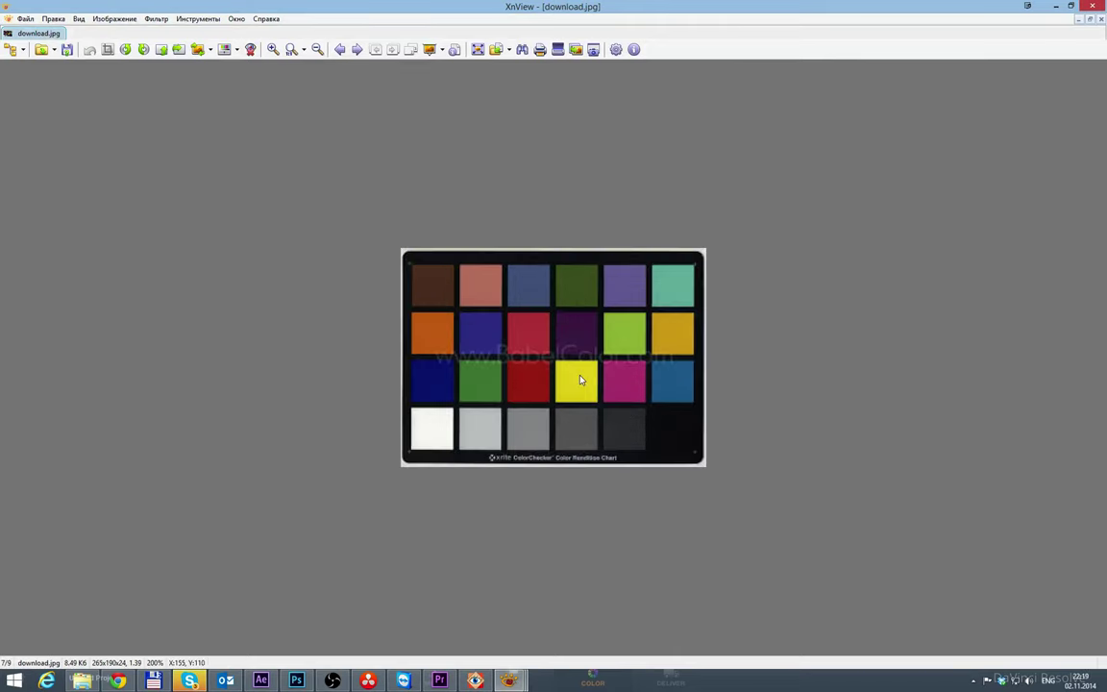